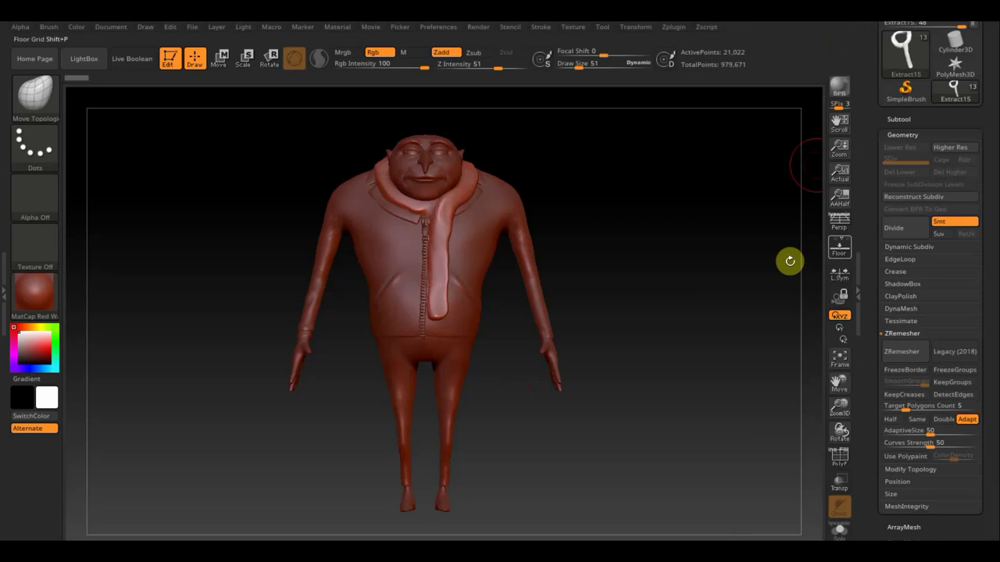
Inspect the model from all sides, duplicate the scarf subtool, and make the original Extract15 active.
drag(678, 293, 667, 281)
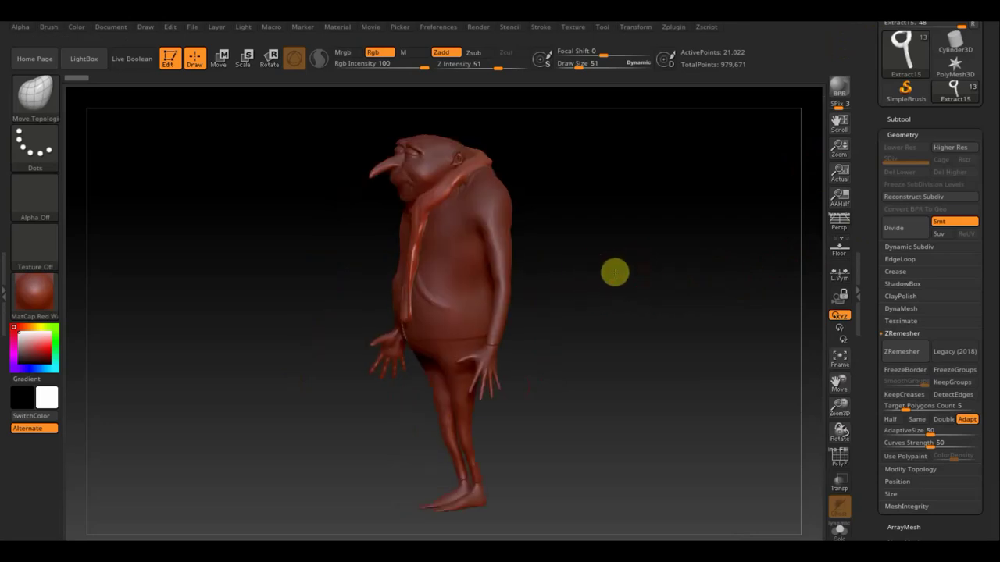
mouse_move(597, 274)
mouse_down()
mouse_move(698, 245)
mouse_move(692, 268)
mouse_up()
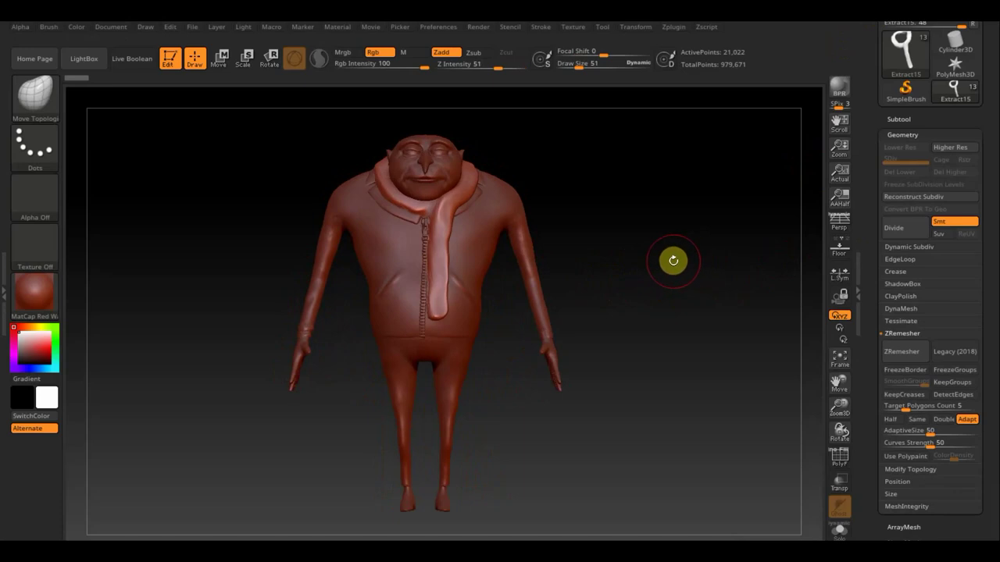
mouse_move(676, 263)
mouse_down()
mouse_move(710, 263)
mouse_move(668, 268)
mouse_move(678, 259)
mouse_move(670, 270)
mouse_up()
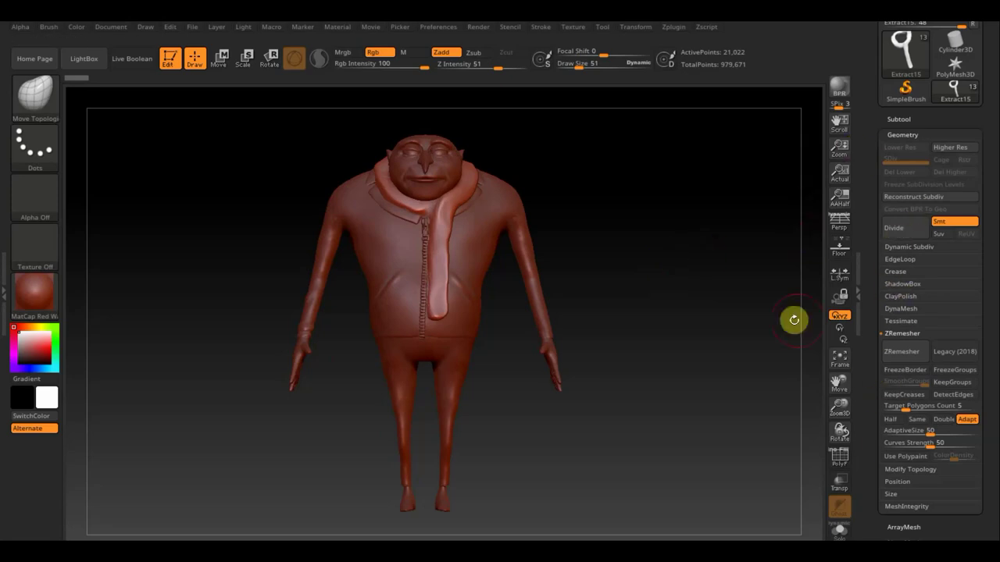
mouse_move(675, 288)
mouse_down()
mouse_move(583, 279)
mouse_move(683, 273)
mouse_move(658, 305)
mouse_move(595, 301)
mouse_move(665, 292)
mouse_up()
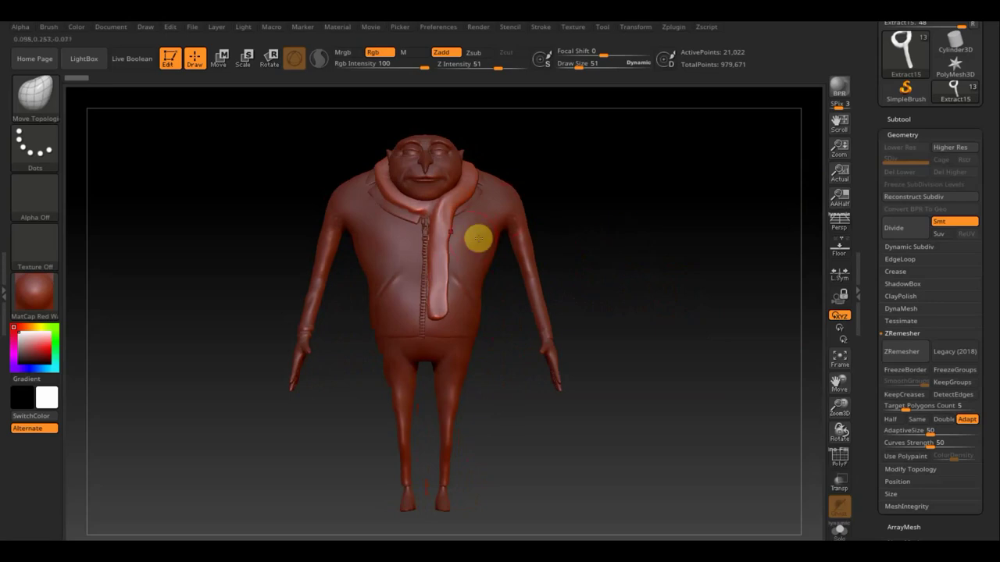
shift+drag(663, 204, 662, 321)
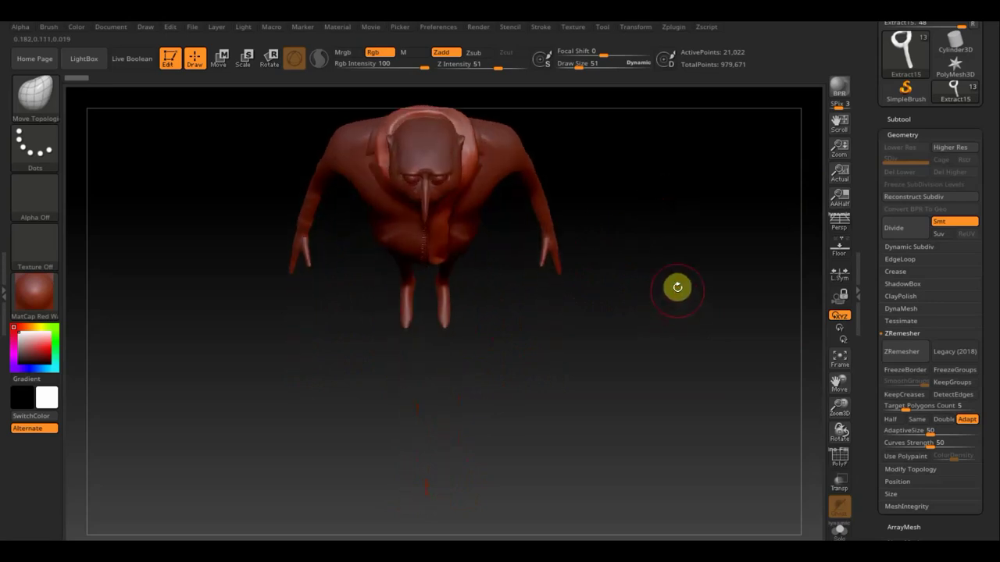
alt+drag(683, 263, 681, 384)
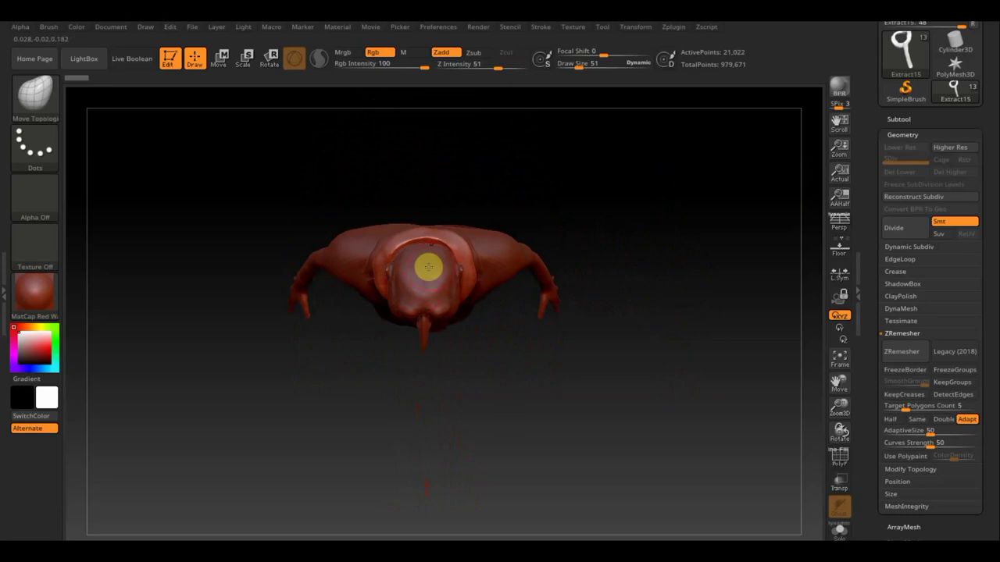
mouse_move(637, 290)
mouse_down()
mouse_move(633, 234)
mouse_move(649, 270)
mouse_move(645, 305)
mouse_move(652, 226)
mouse_move(659, 300)
mouse_move(635, 343)
mouse_move(632, 243)
mouse_up()
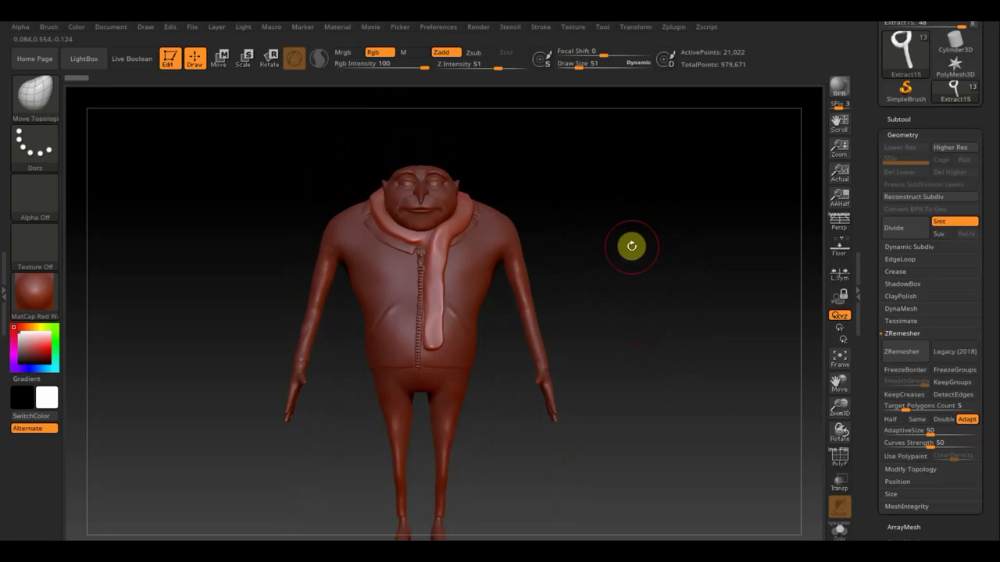
click(896, 120)
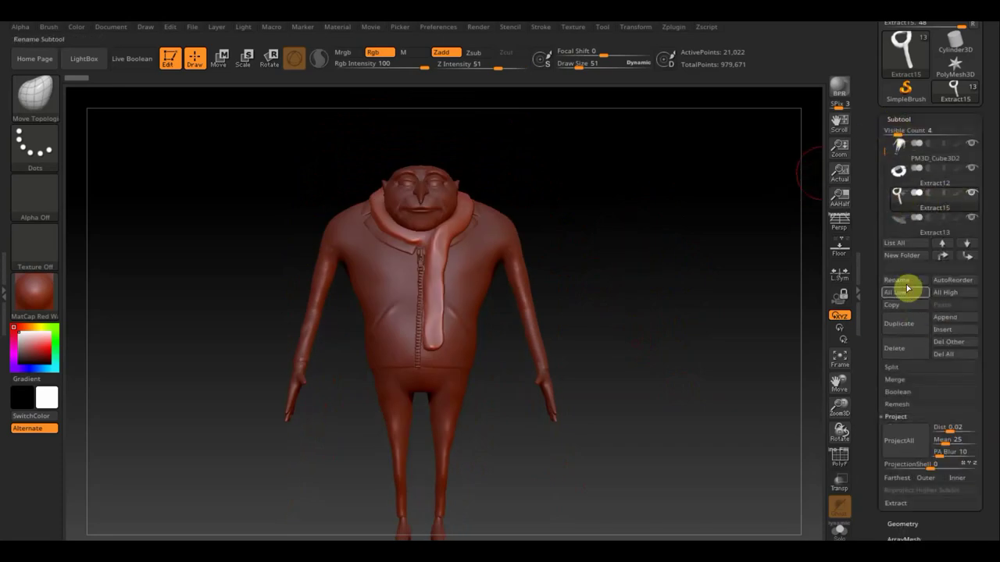
click(906, 327)
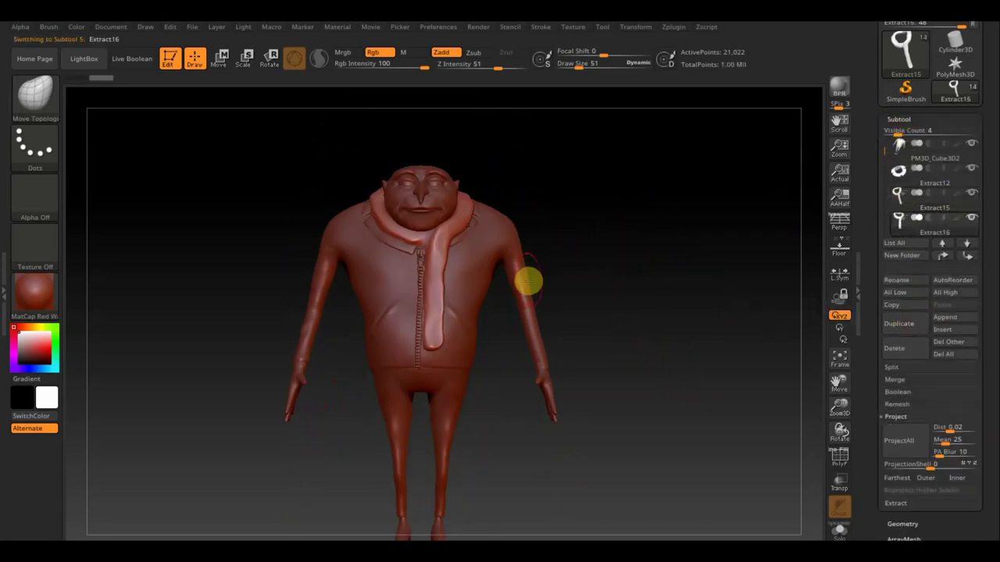
mouse_move(930, 202)
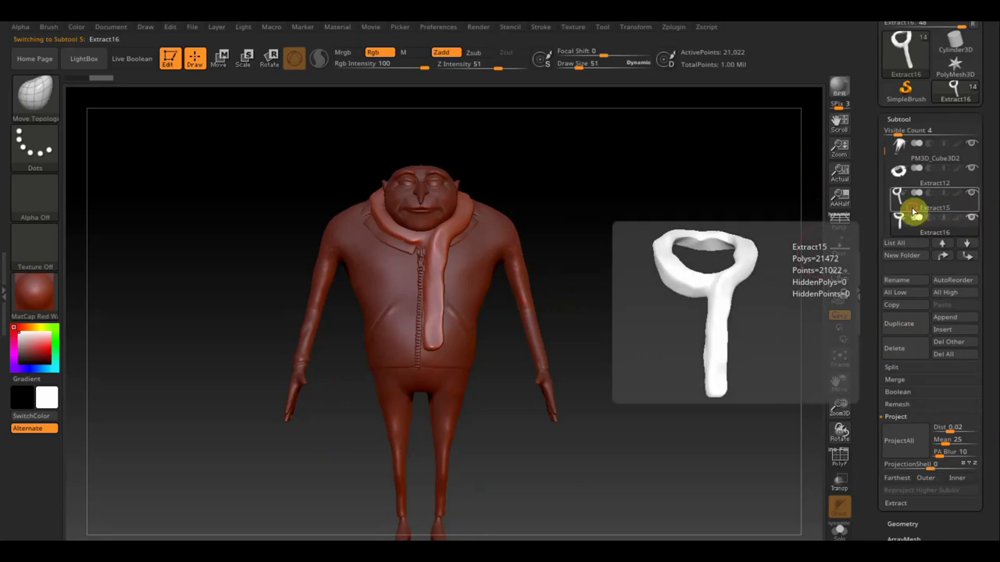
click(916, 211)
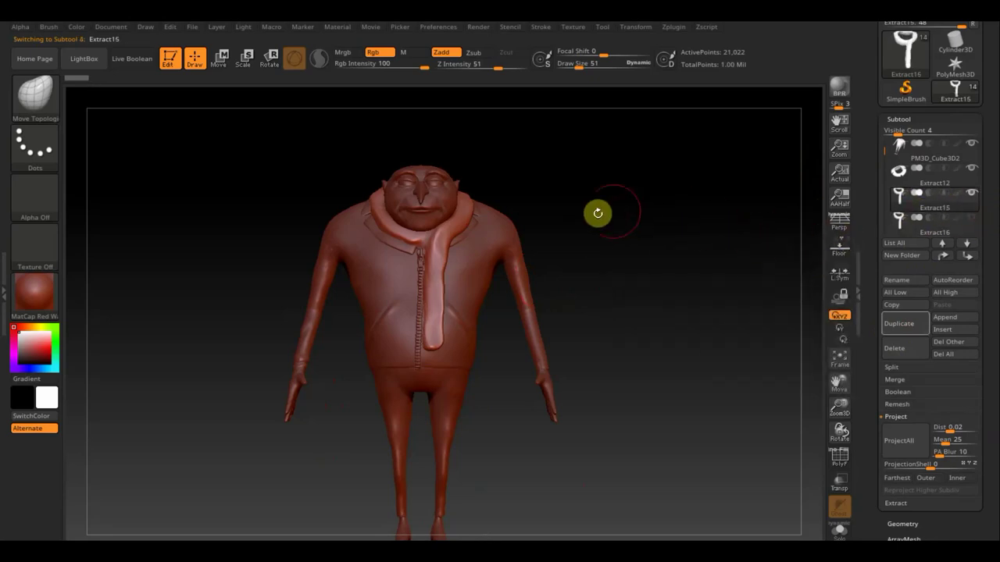
Cut the hanging tail off Extract15 with the TrimCurve brush.
key(ctrl+shift)
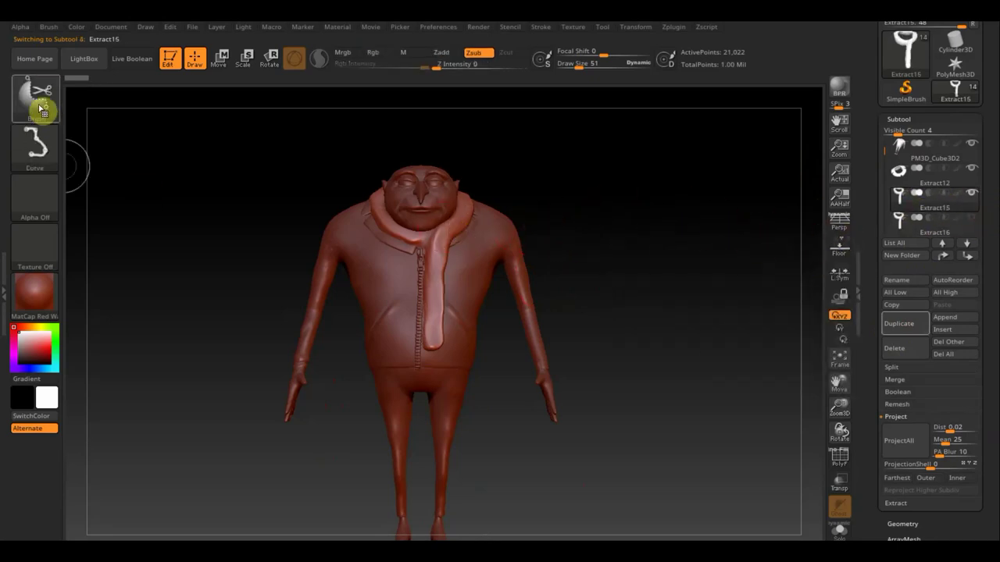
click(41, 108)
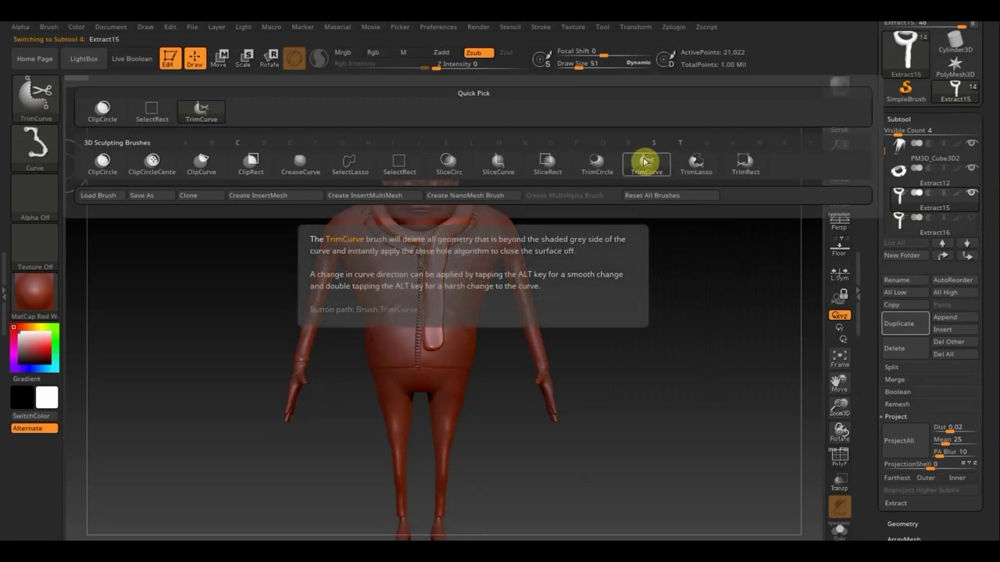
click(645, 162)
mouse_move(716, 255)
mouse_down()
mouse_move(313, 242)
mouse_move(277, 228)
mouse_up()
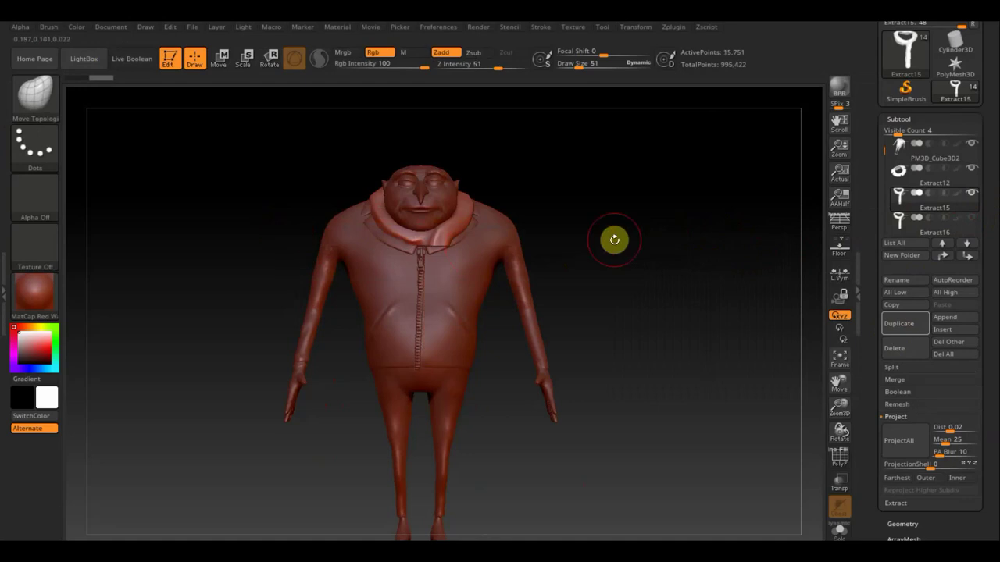
Apply Geometry > Modify Topology > Mirror And Weld to make the collar symmetrical.
click(902, 524)
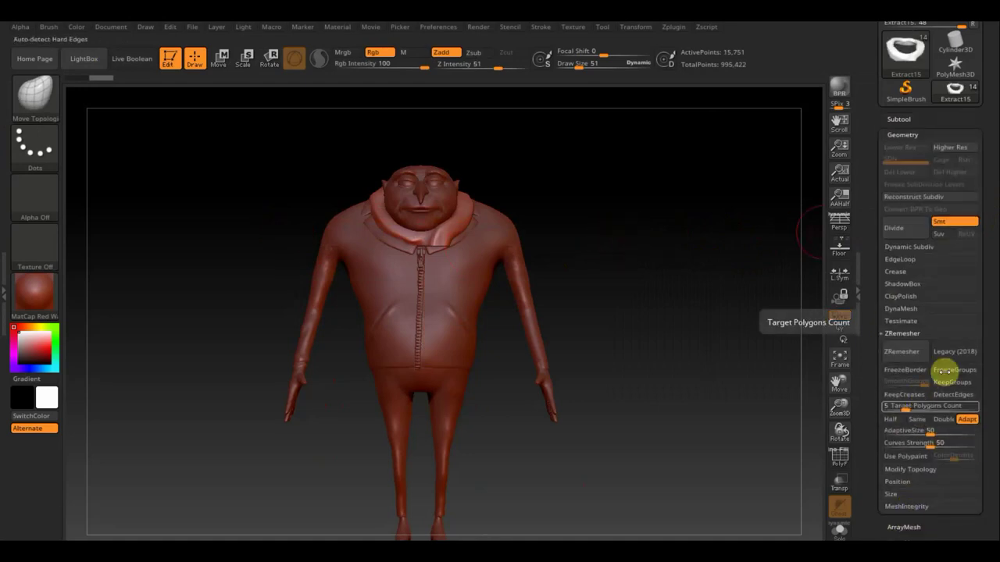
click(919, 469)
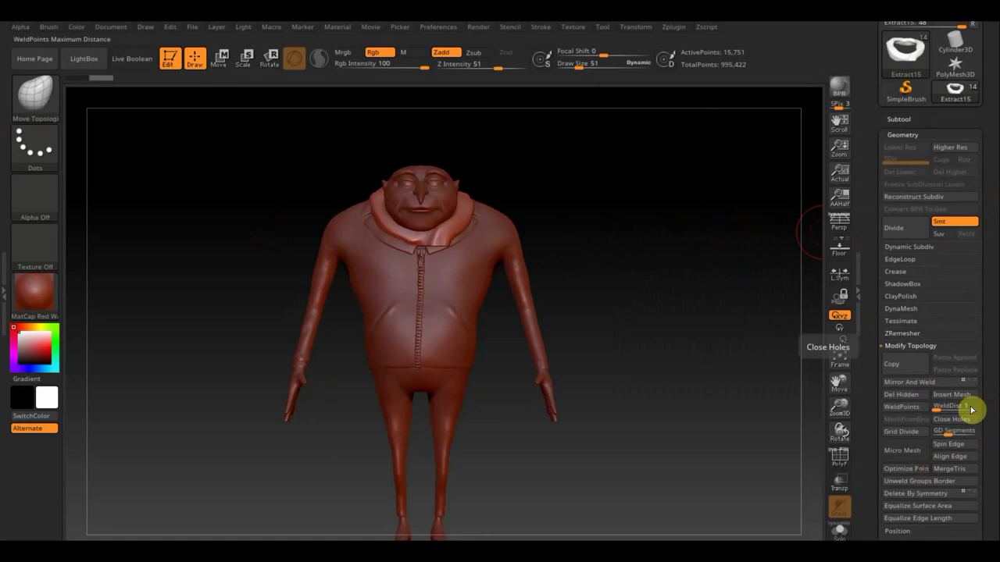
click(909, 382)
mouse_move(598, 304)
mouse_down()
mouse_move(588, 319)
mouse_move(513, 336)
mouse_move(654, 317)
mouse_move(624, 324)
mouse_move(643, 331)
mouse_up()
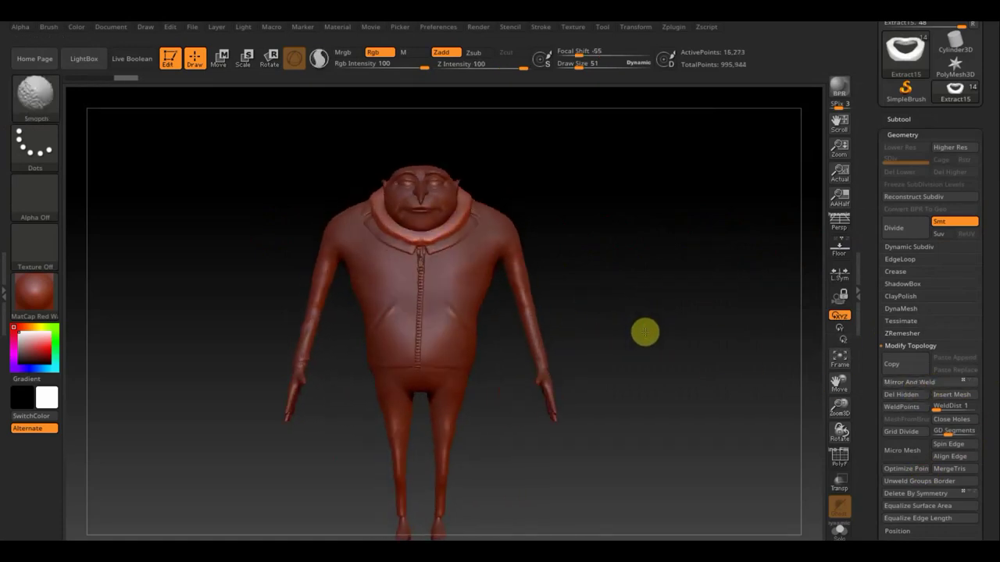
Duplicate the trimmed collar subtool and switch to the Extract16 piece.
click(900, 119)
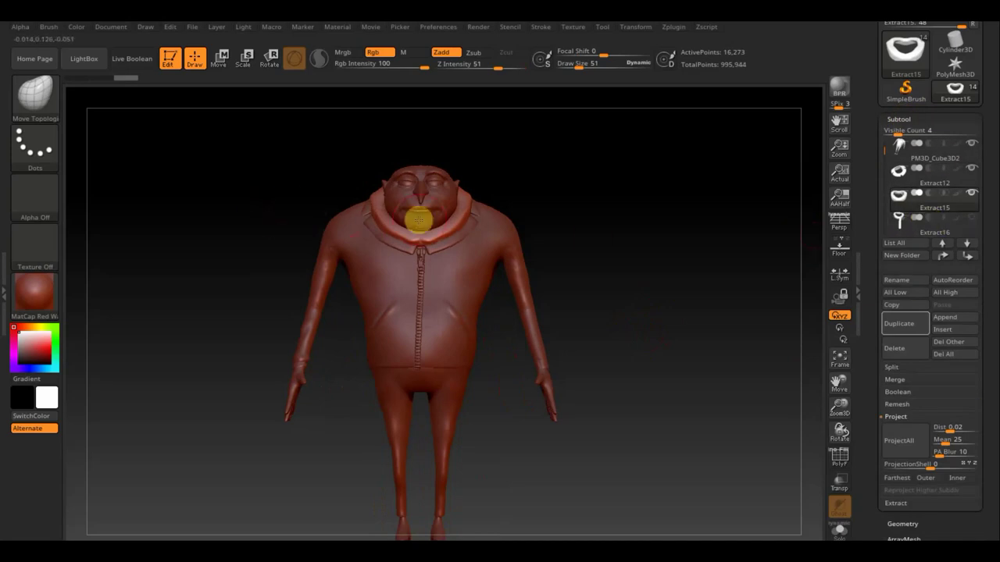
click(905, 327)
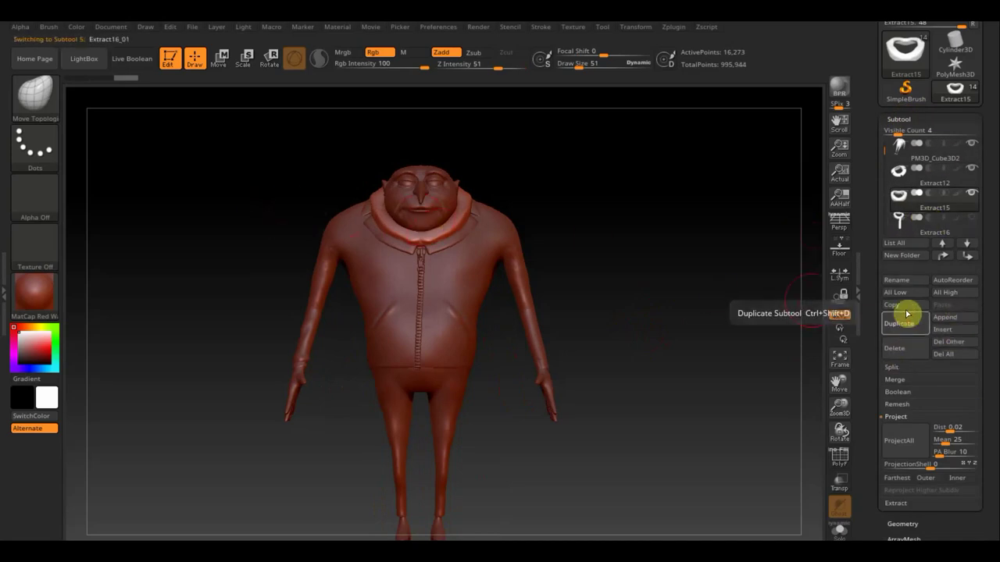
click(969, 242)
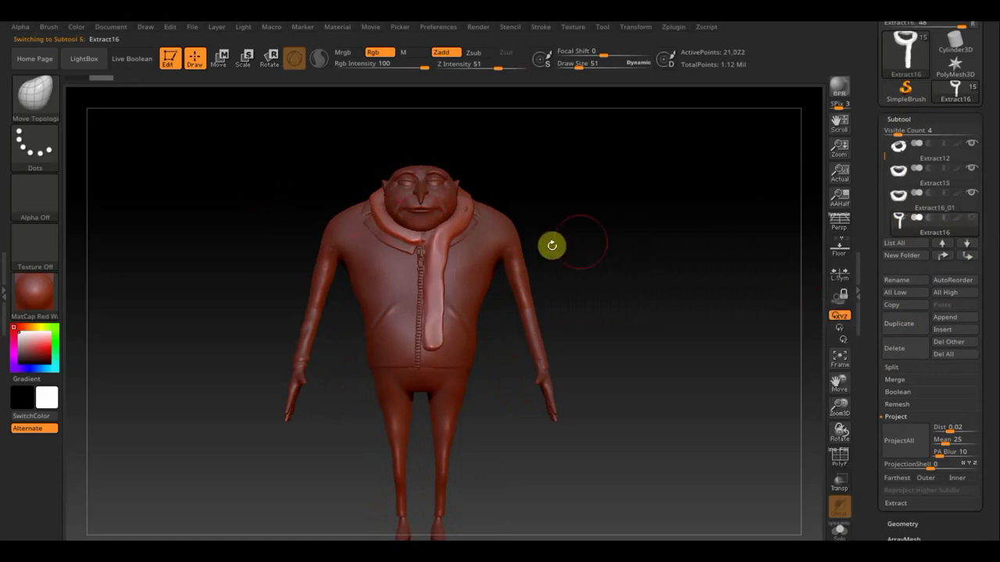
Slice Extract16 with TrimCurve strokes down to a narrow vertical chest strip.
ctrl+shift+drag(264, 242, 591, 247)
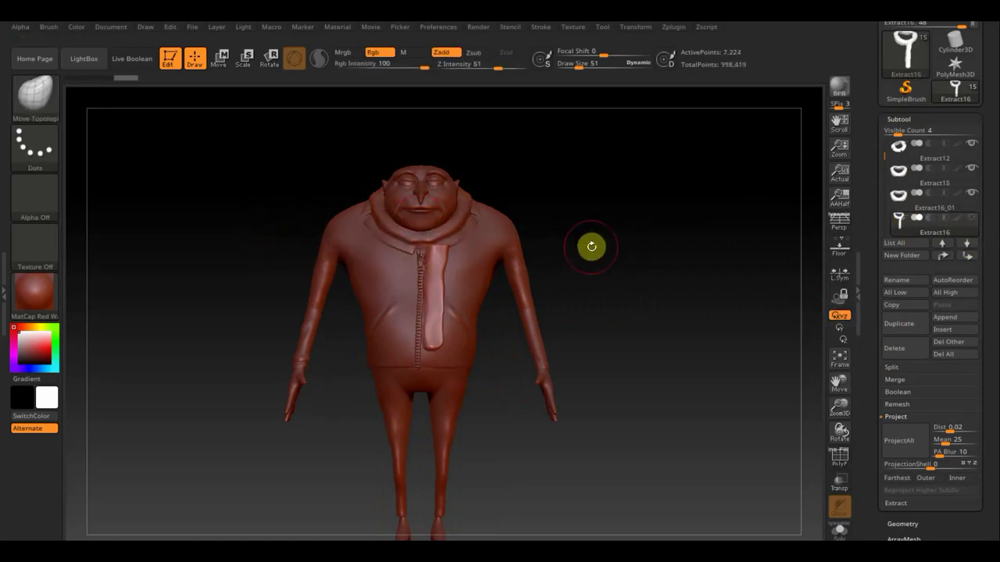
click(903, 523)
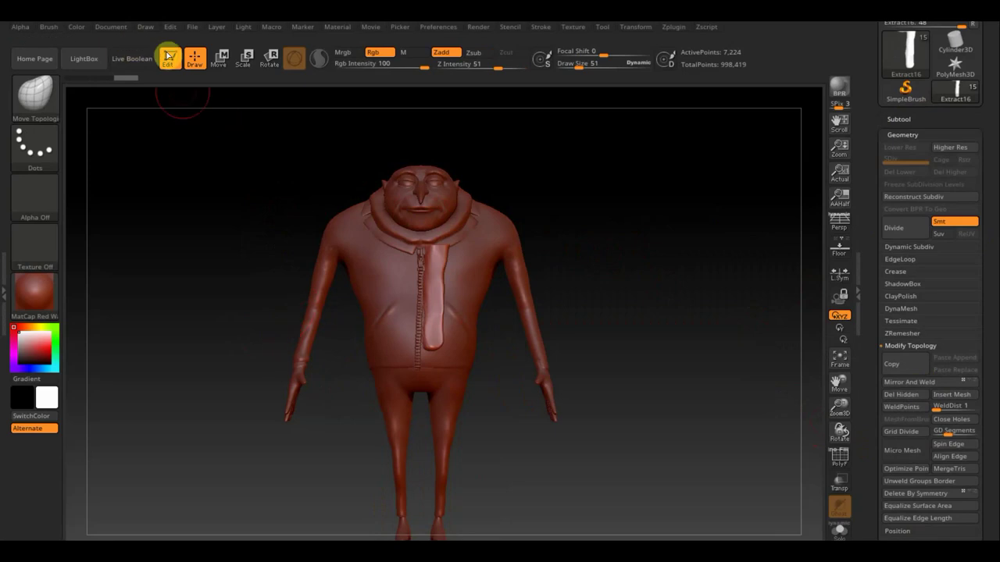
key(ctrl+shift)
mouse_move(445, 183)
ctrl+shift+mouse_down()
mouse_move(440, 426)
mouse_move(431, 170)
ctrl+shift+mouse_up()
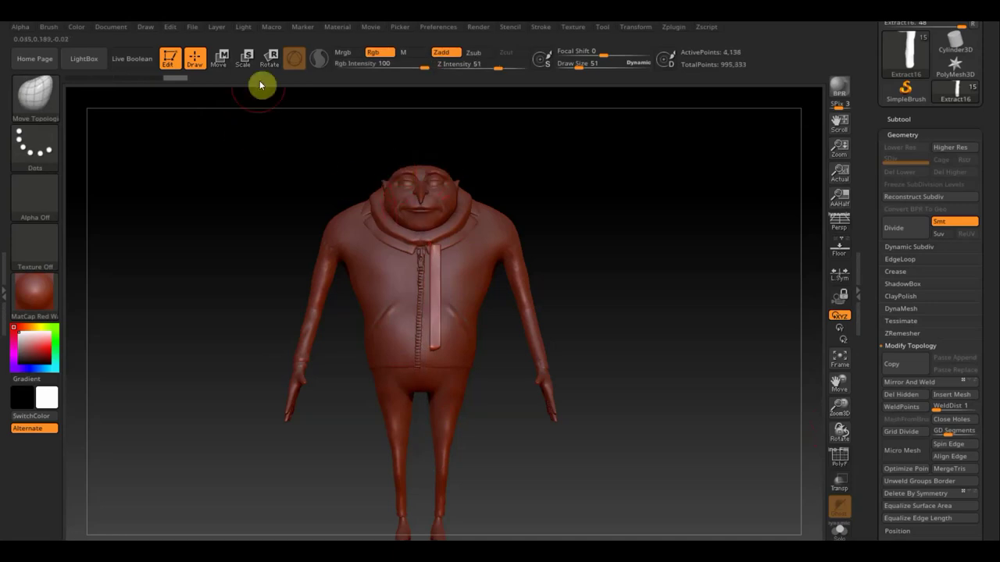
With the Transpose gizmo, widen the chest strip horizontally and raise it slightly.
click(221, 55)
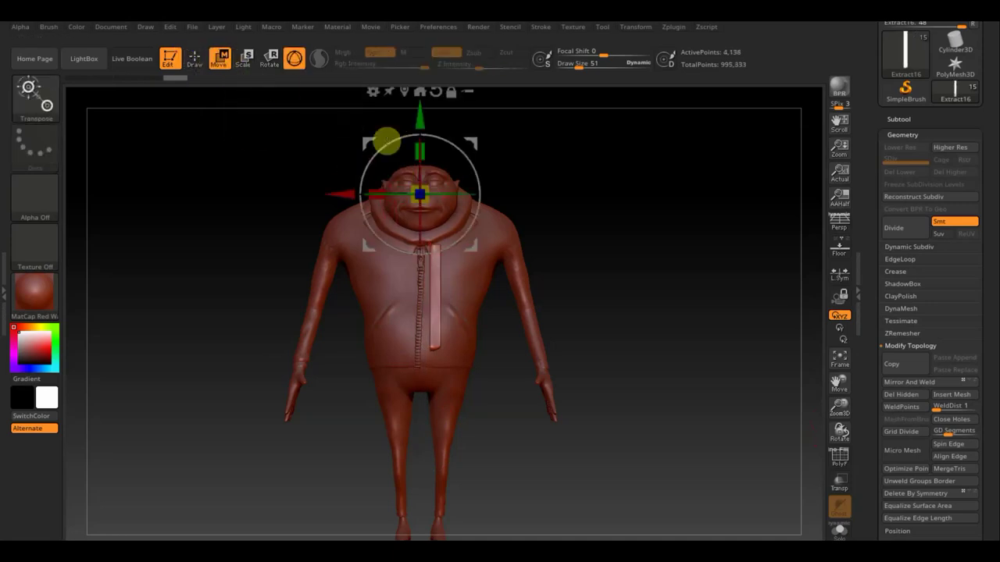
mouse_move(375, 191)
mouse_down()
mouse_move(270, 194)
mouse_move(279, 193)
mouse_up()
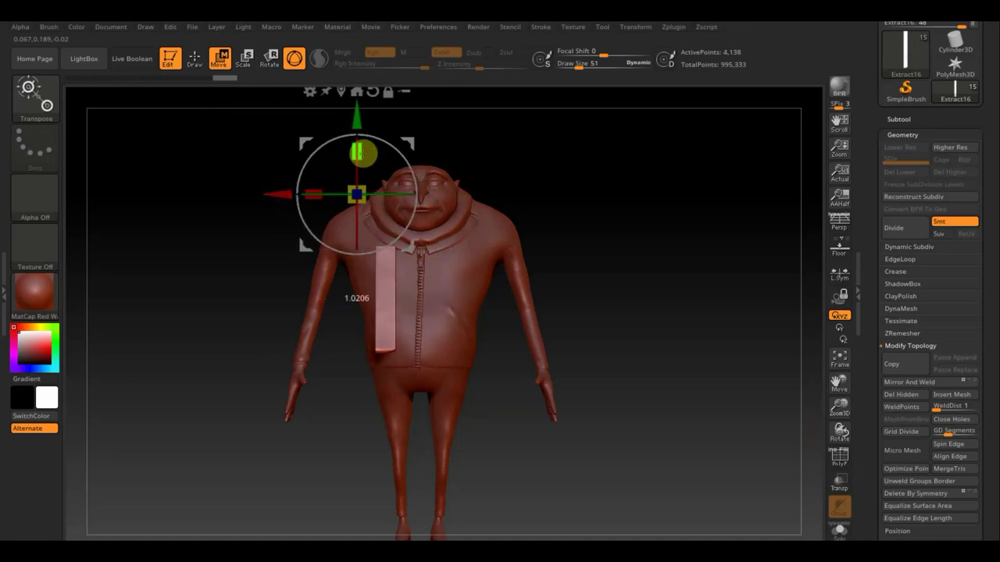
drag(356, 117, 356, 98)
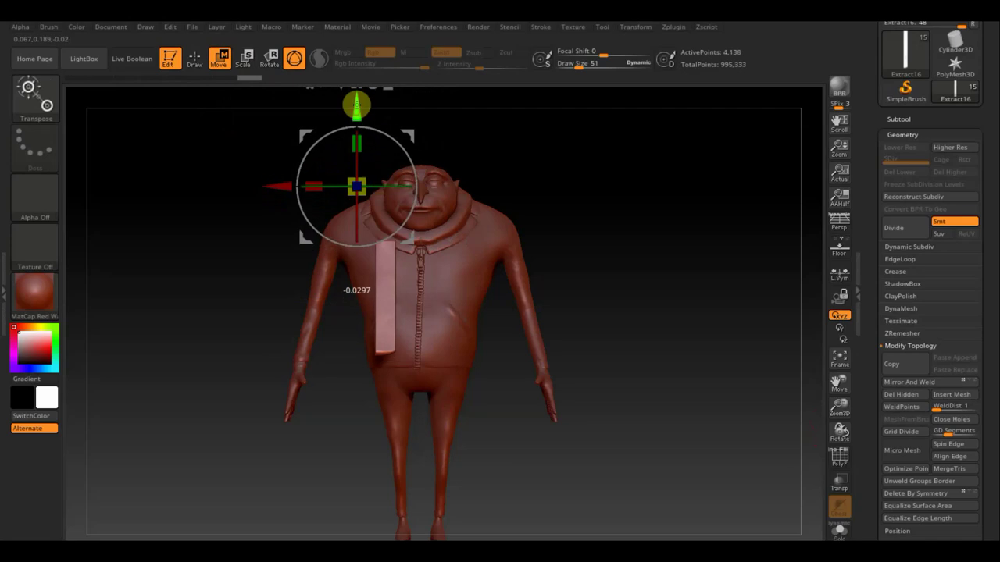
mouse_move(649, 193)
mouse_down()
mouse_move(705, 194)
mouse_move(695, 205)
mouse_up()
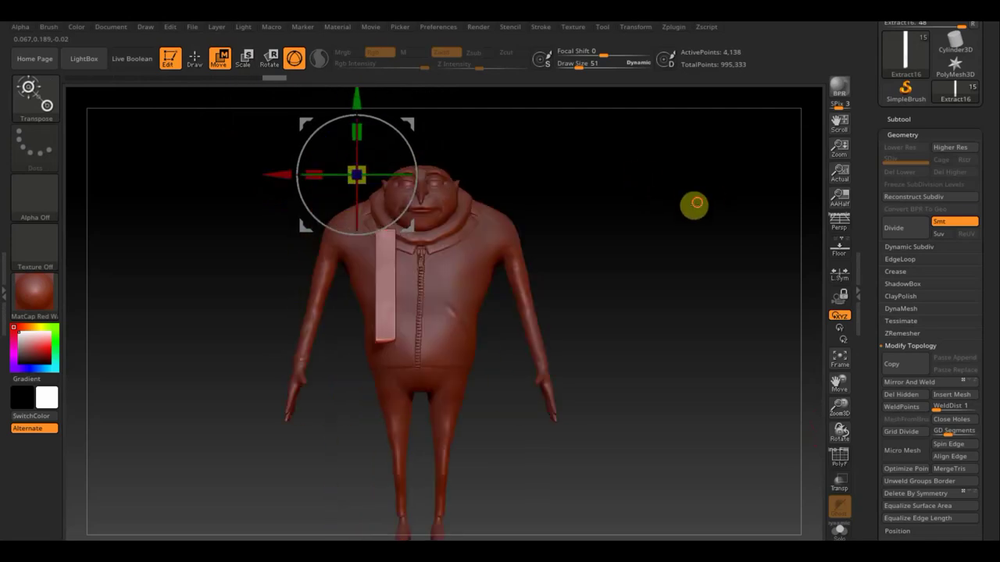
drag(651, 245, 700, 239)
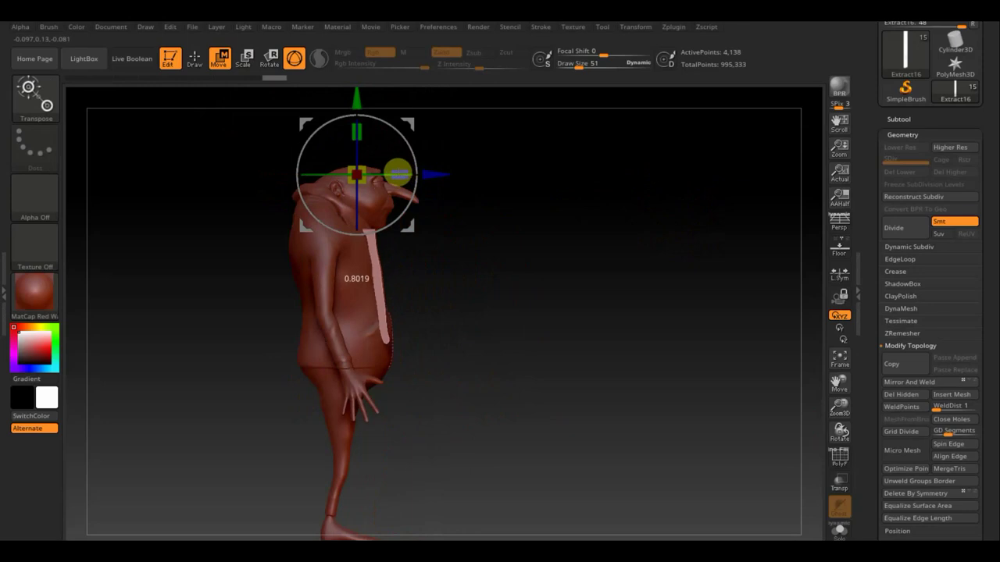
Push the strip out from the chest, rotate it slightly, and return to Draw mode.
mouse_move(389, 174)
mouse_down()
mouse_move(451, 175)
mouse_move(440, 167)
mouse_up()
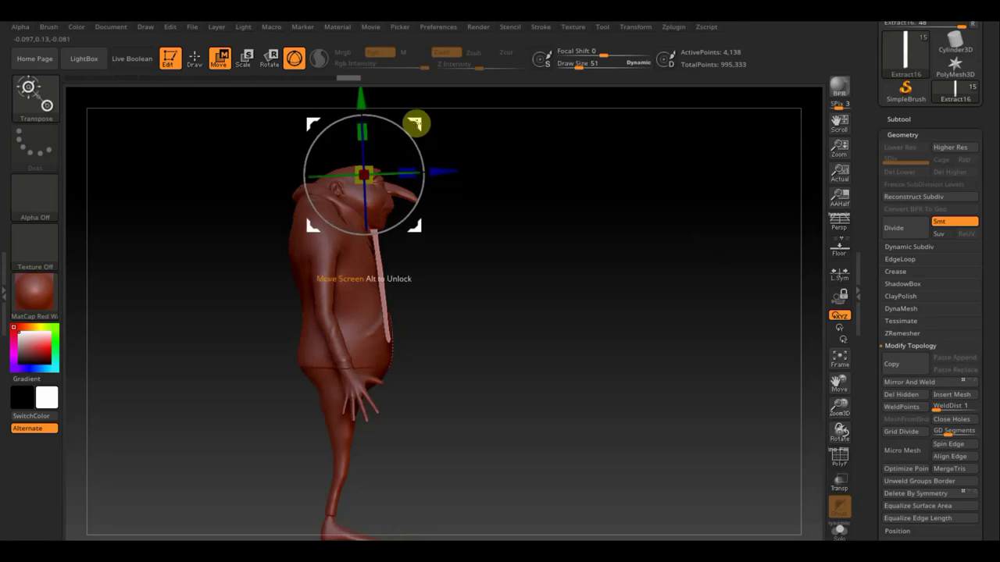
drag(415, 121, 410, 126)
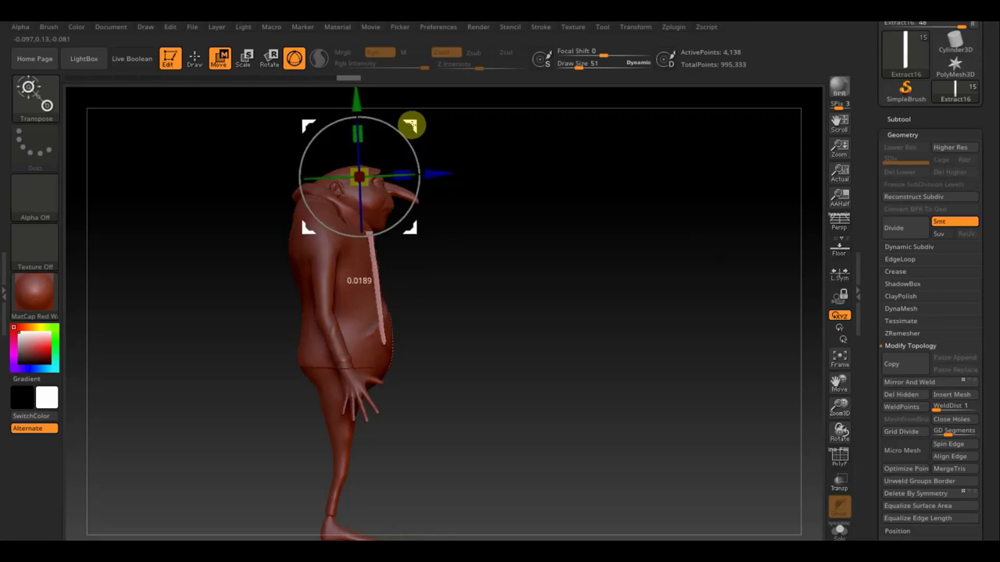
drag(534, 221, 469, 234)
mouse_move(623, 276)
mouse_down()
mouse_move(614, 281)
mouse_move(640, 300)
mouse_up()
drag(409, 147, 409, 143)
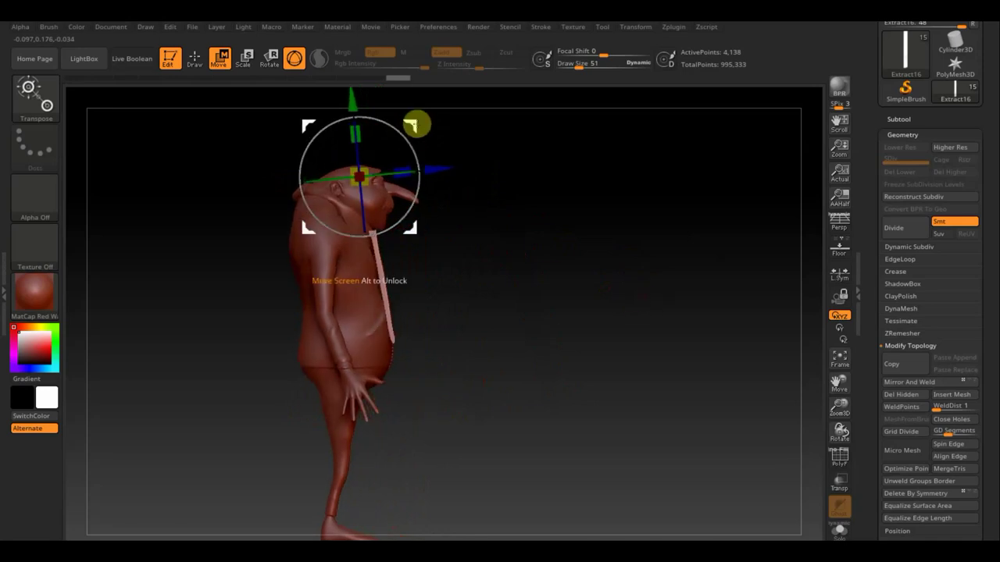
mouse_move(415, 122)
mouse_down()
mouse_move(461, 214)
mouse_move(607, 257)
mouse_up()
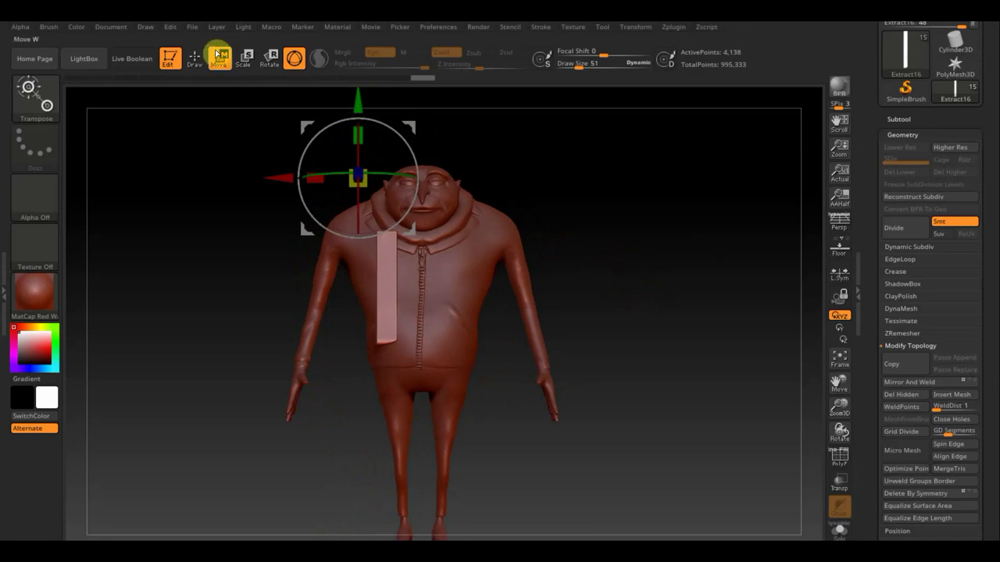
click(195, 58)
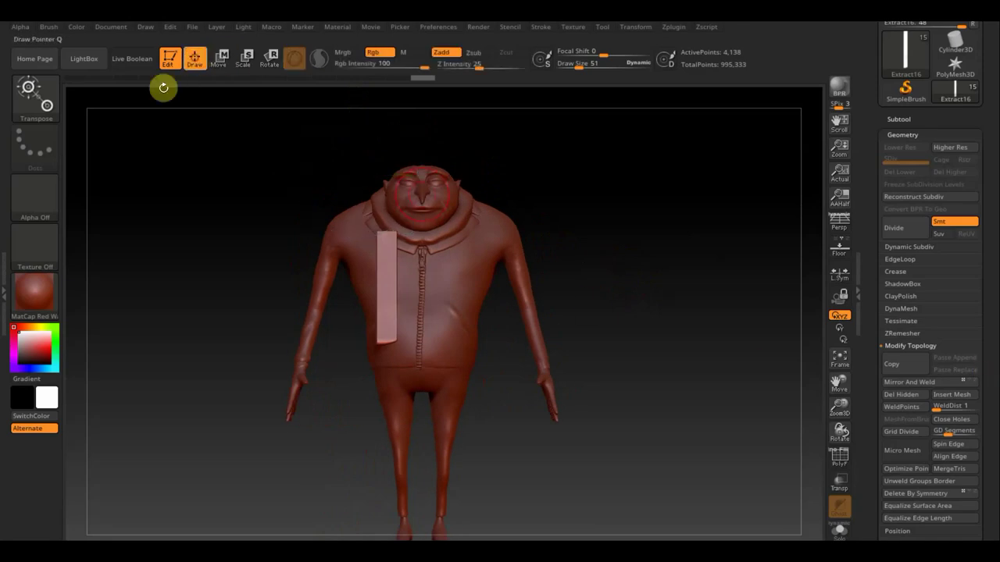
Open the sculpting brush list and orbit around the character to check the strip.
click(33, 97)
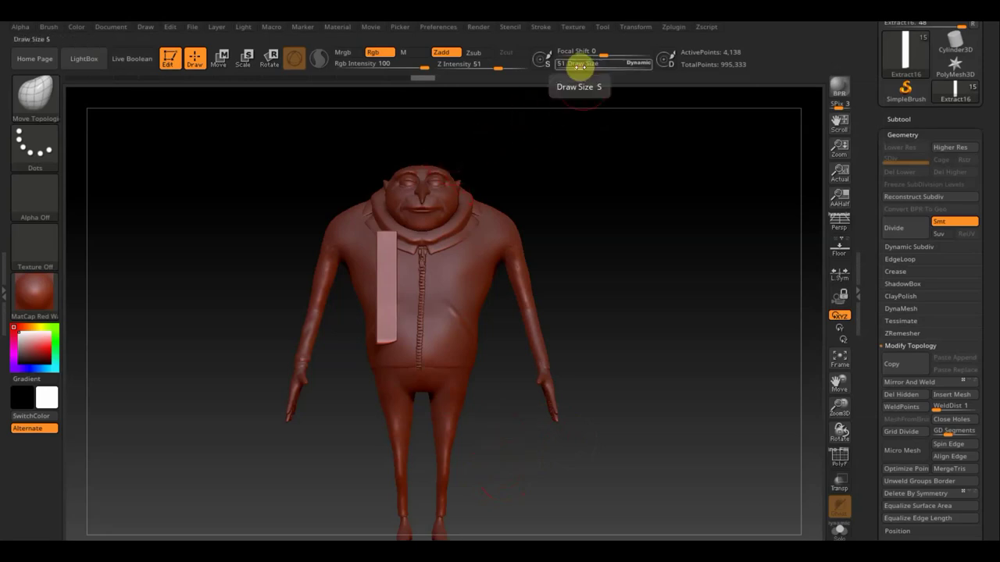
mouse_move(590, 234)
mouse_down()
mouse_move(625, 229)
mouse_move(612, 237)
mouse_up()
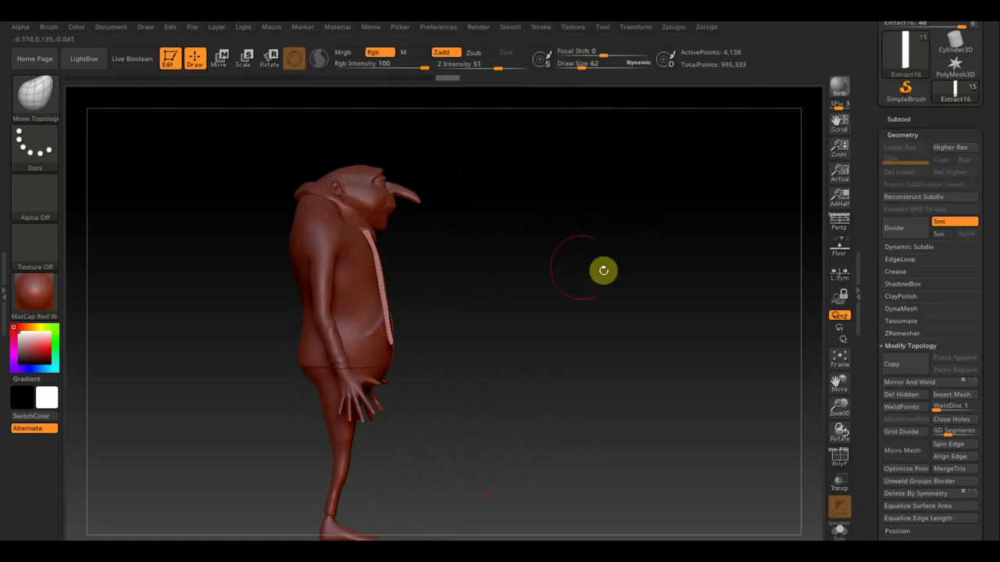
mouse_move(602, 270)
mouse_down()
mouse_move(495, 268)
mouse_move(357, 228)
mouse_up()
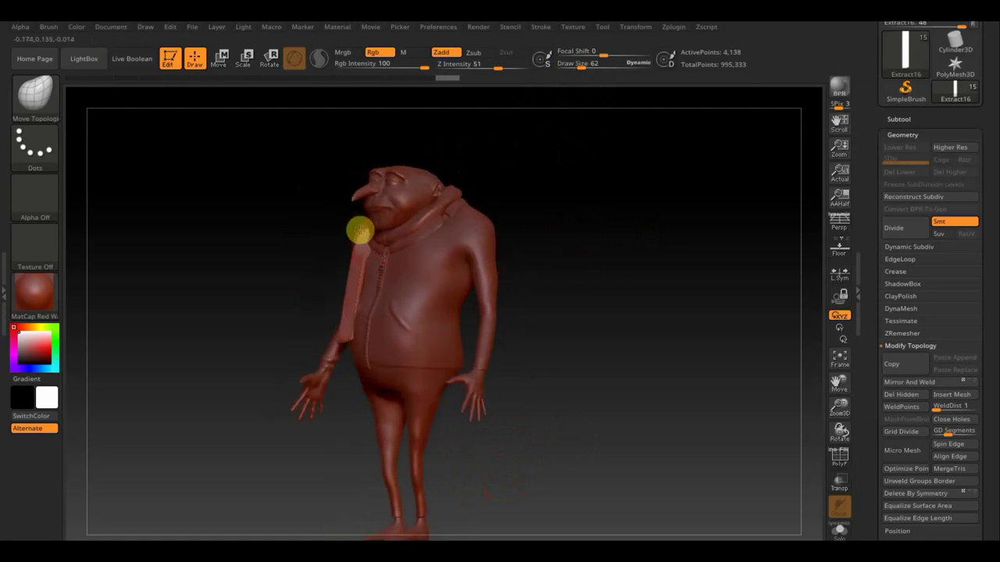
drag(538, 284, 655, 301)
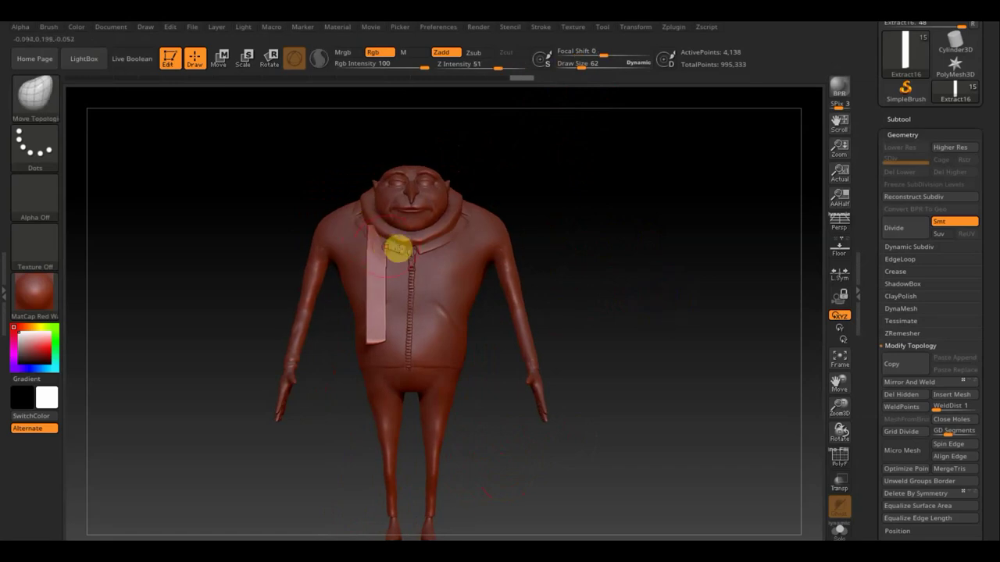
drag(573, 254, 542, 250)
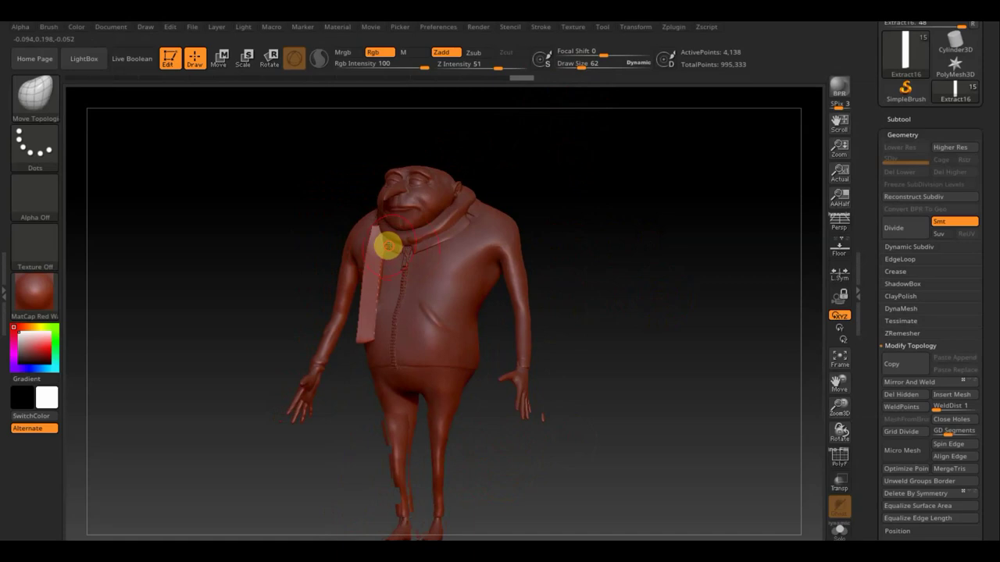
drag(657, 285, 493, 248)
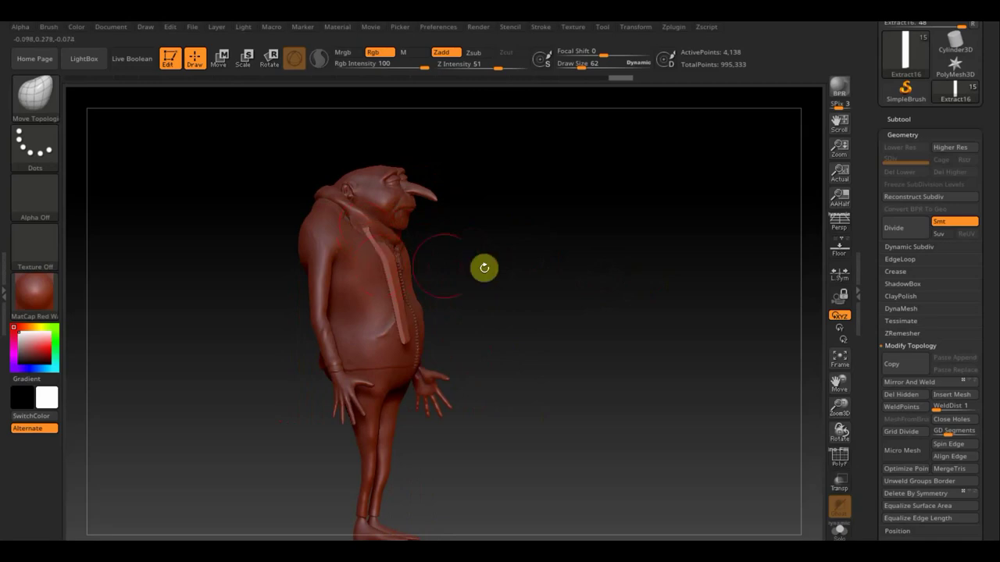
mouse_move(485, 268)
mouse_down()
mouse_move(522, 266)
mouse_move(380, 292)
mouse_up()
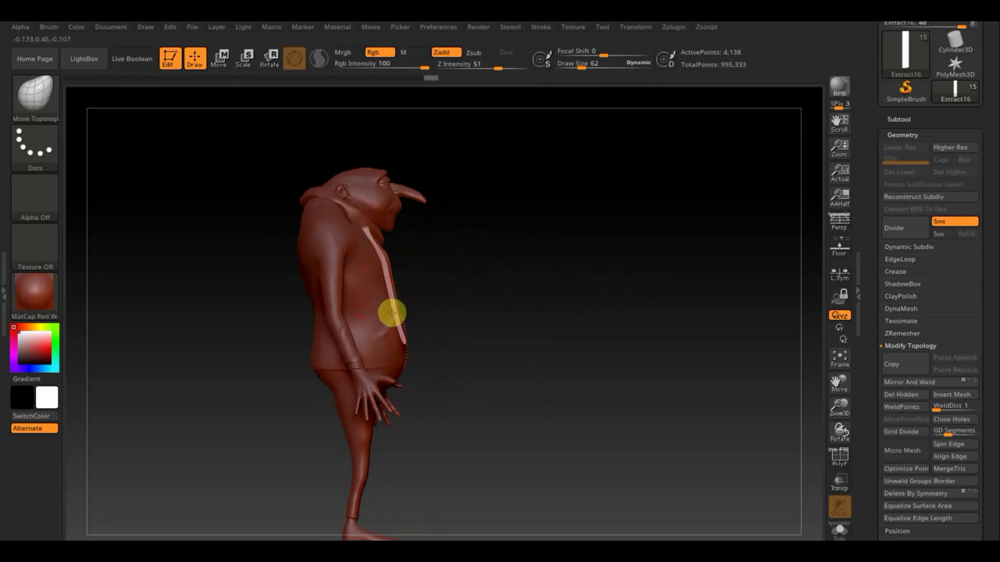
mouse_move(475, 295)
mouse_down()
mouse_move(366, 299)
mouse_move(401, 317)
mouse_up()
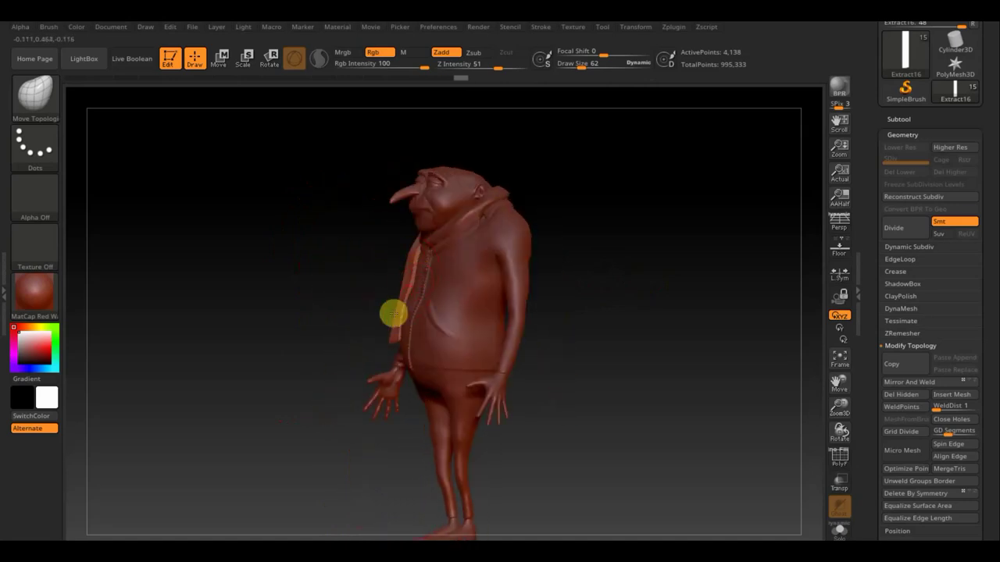
mouse_move(341, 297)
shift+mouse_down()
mouse_move(330, 299)
mouse_move(368, 301)
shift+mouse_up()
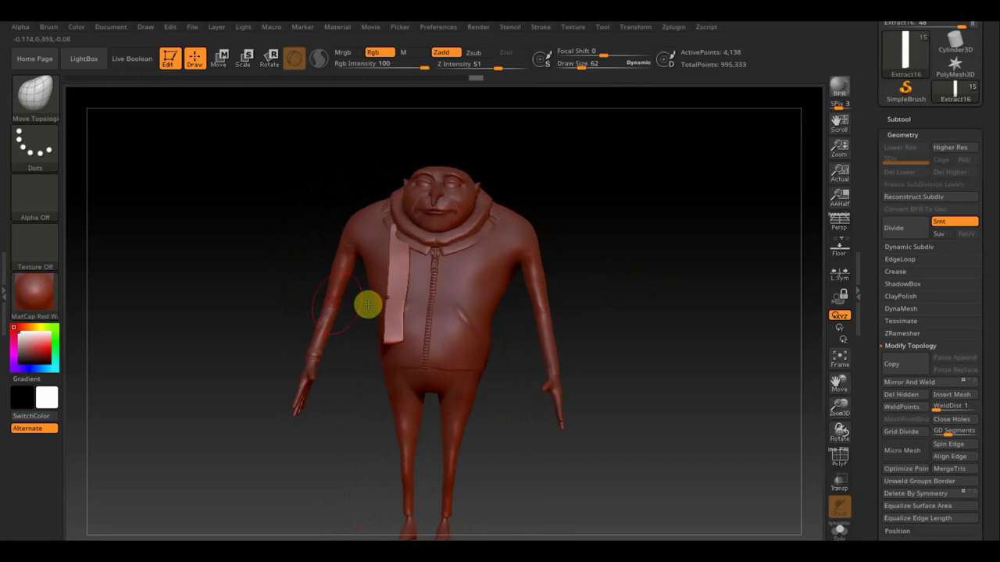
Switch to the Move Topological brush (B, M, T) and check the strip from three-quarter angles.
key(b)
key(m)
key(t)
mouse_move(567, 230)
mouse_down()
mouse_move(609, 237)
mouse_move(576, 226)
mouse_up()
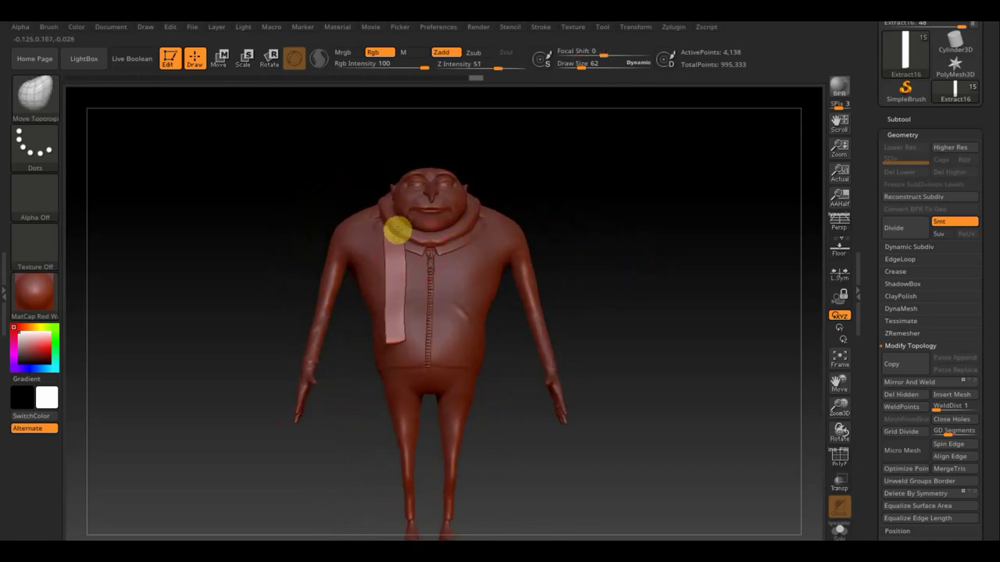
drag(609, 219, 654, 230)
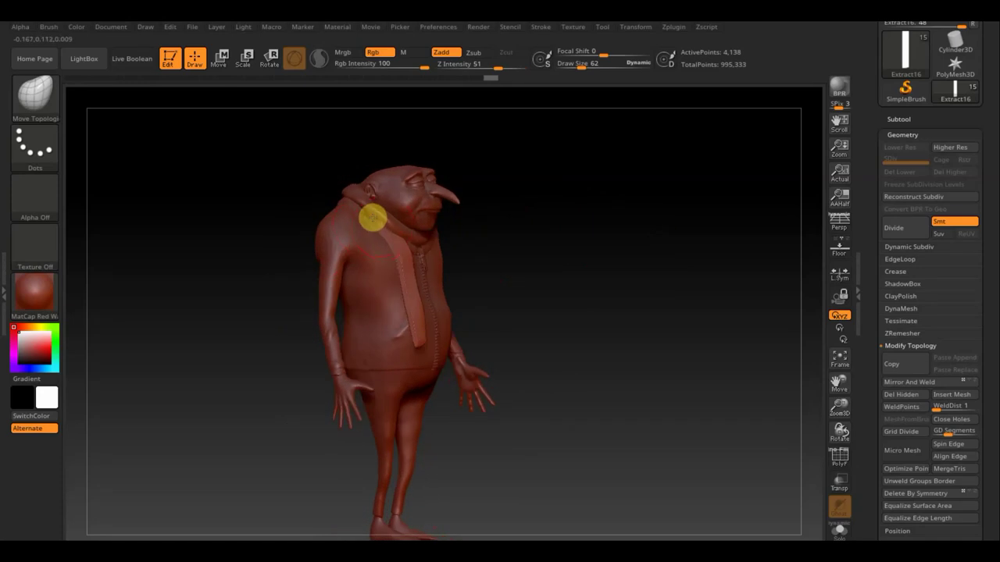
drag(583, 232, 629, 234)
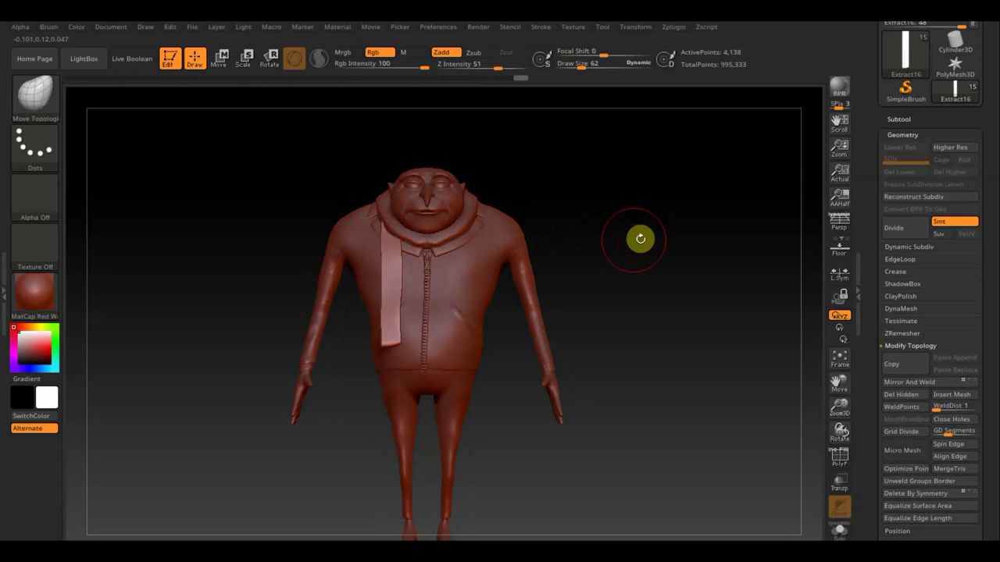
Mirror And Weld the strip, make Extract15 active, and re-show the front strips.
click(923, 383)
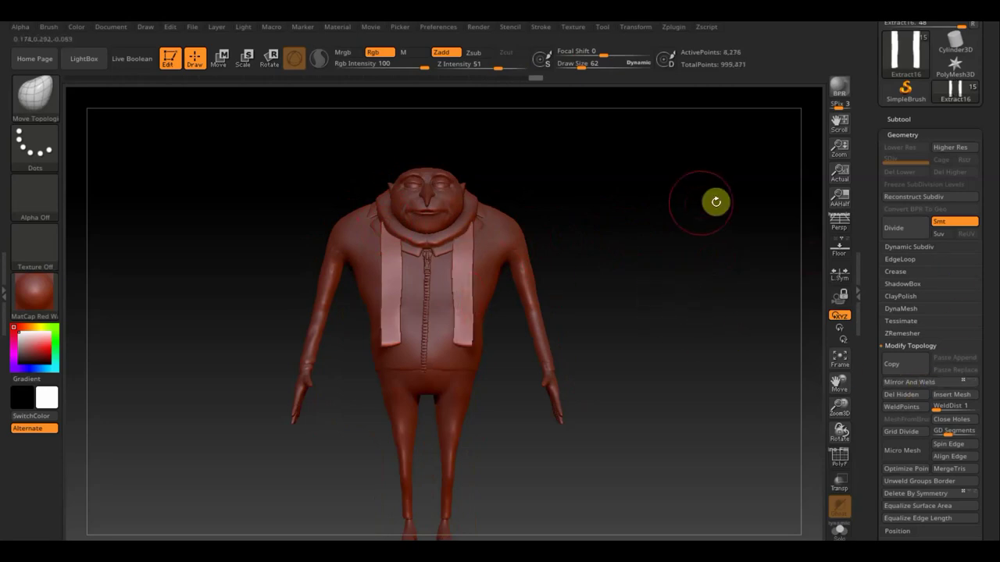
click(900, 118)
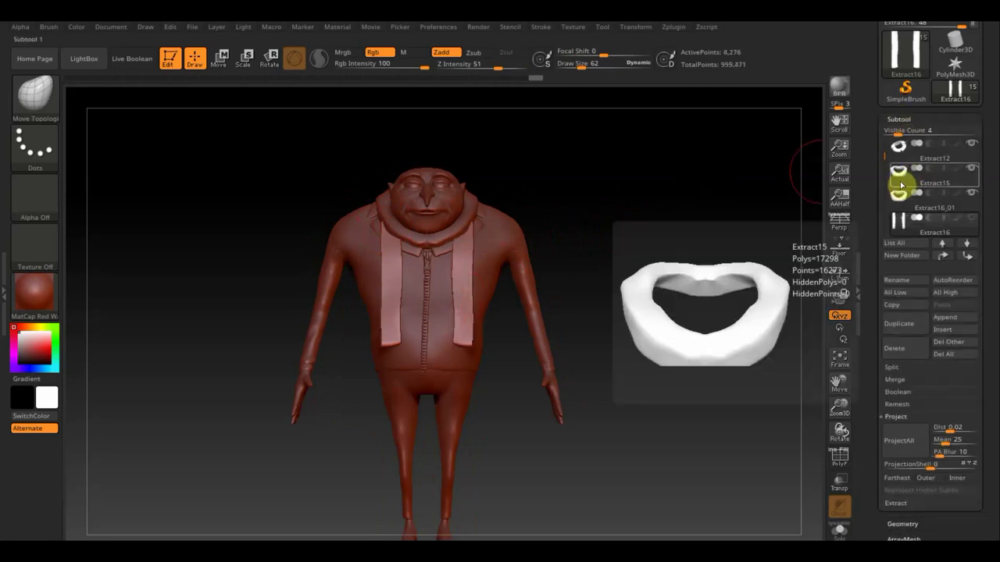
click(917, 170)
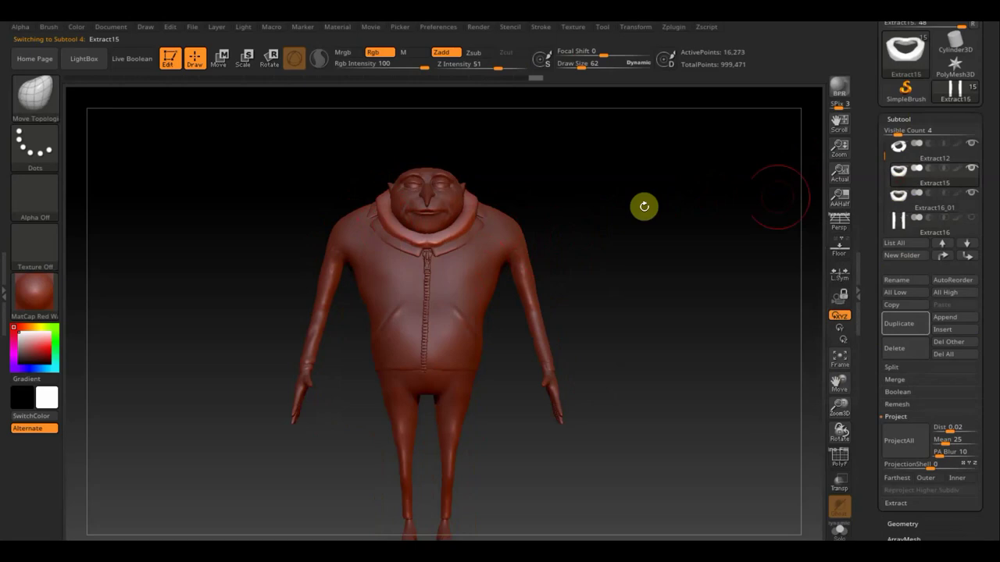
click(971, 217)
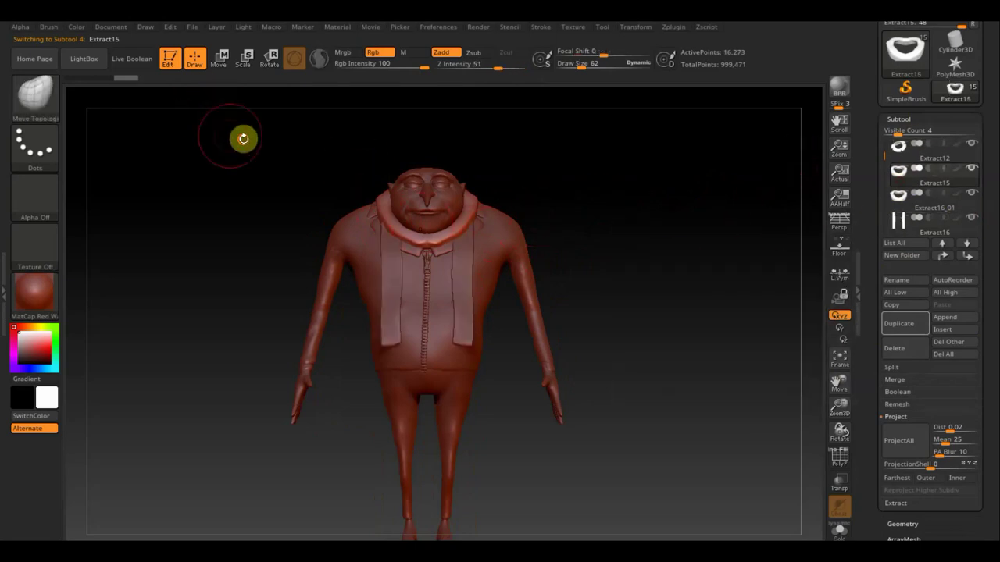
With Transpose Move, squash Extract15 slightly and move it up onto the head.
drag(238, 134, 223, 86)
click(223, 59)
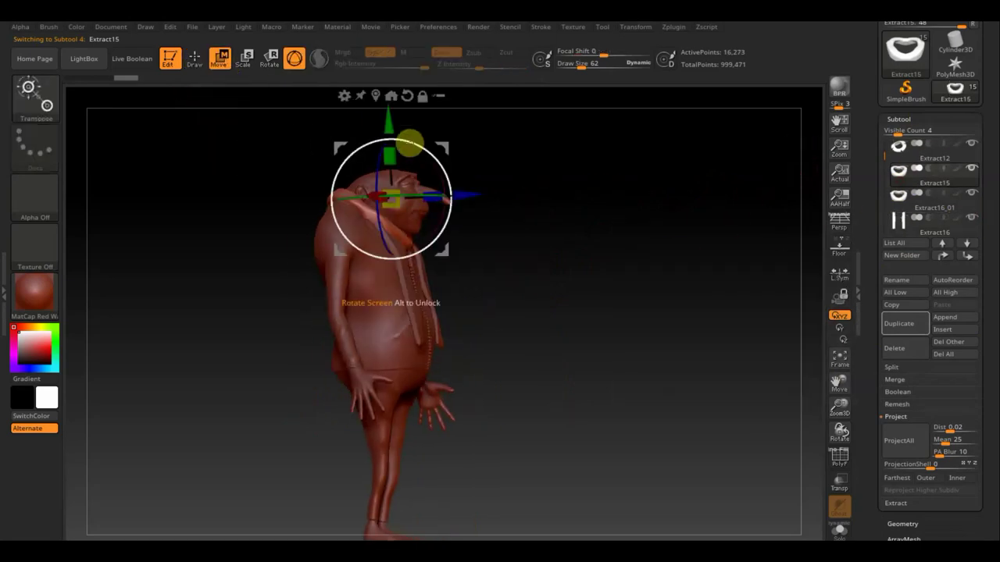
drag(389, 155, 388, 158)
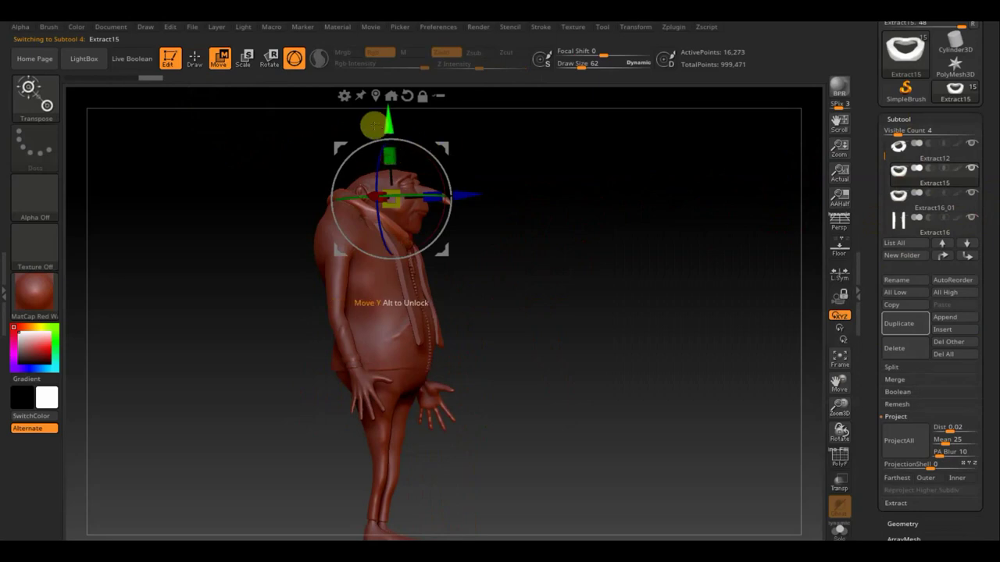
mouse_move(389, 129)
mouse_down()
mouse_move(387, 51)
mouse_move(389, 62)
mouse_up()
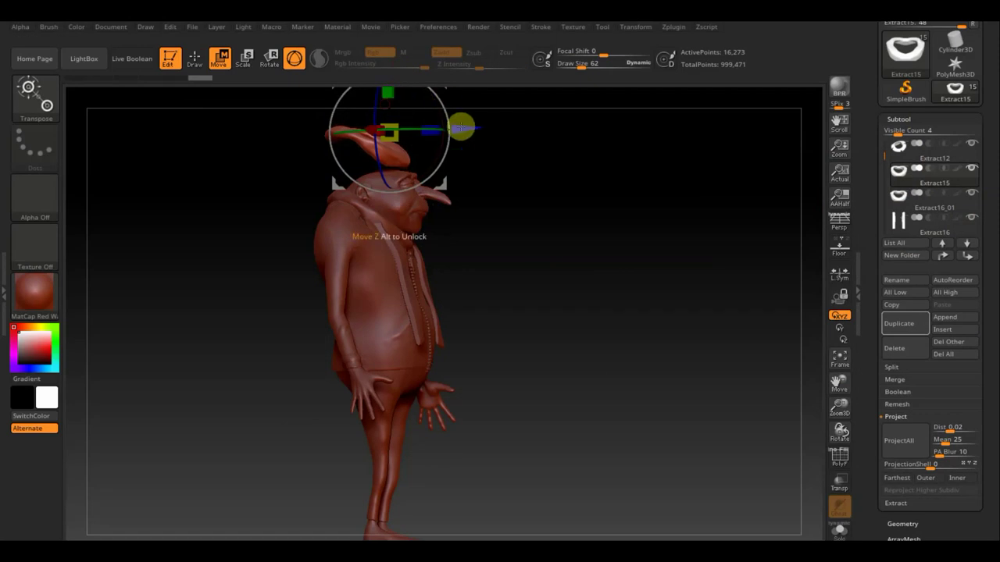
drag(460, 125, 496, 158)
alt+drag(589, 170, 540, 217)
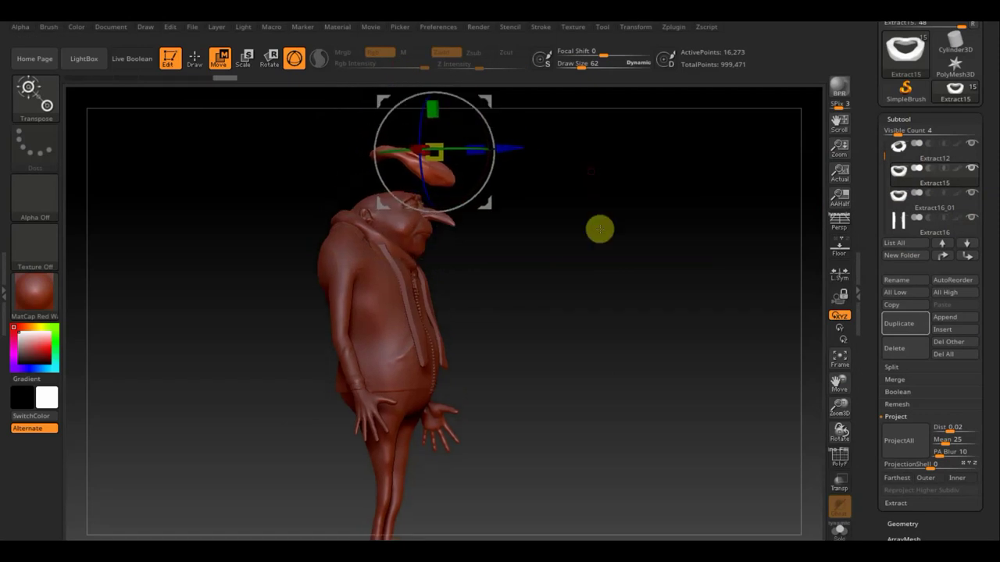
mouse_move(494, 188)
mouse_down()
mouse_move(457, 256)
mouse_move(590, 246)
mouse_move(514, 274)
mouse_up()
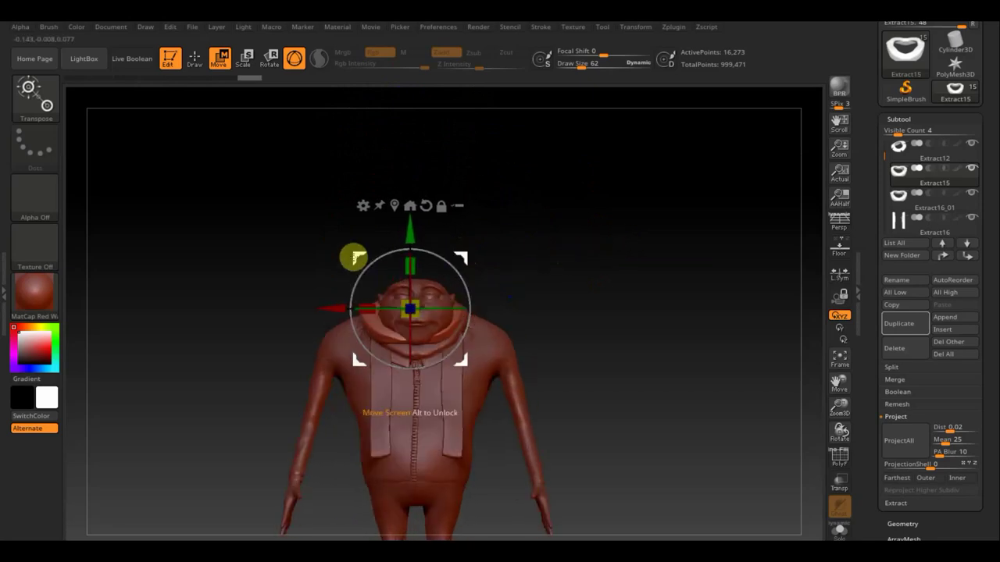
drag(351, 257, 361, 261)
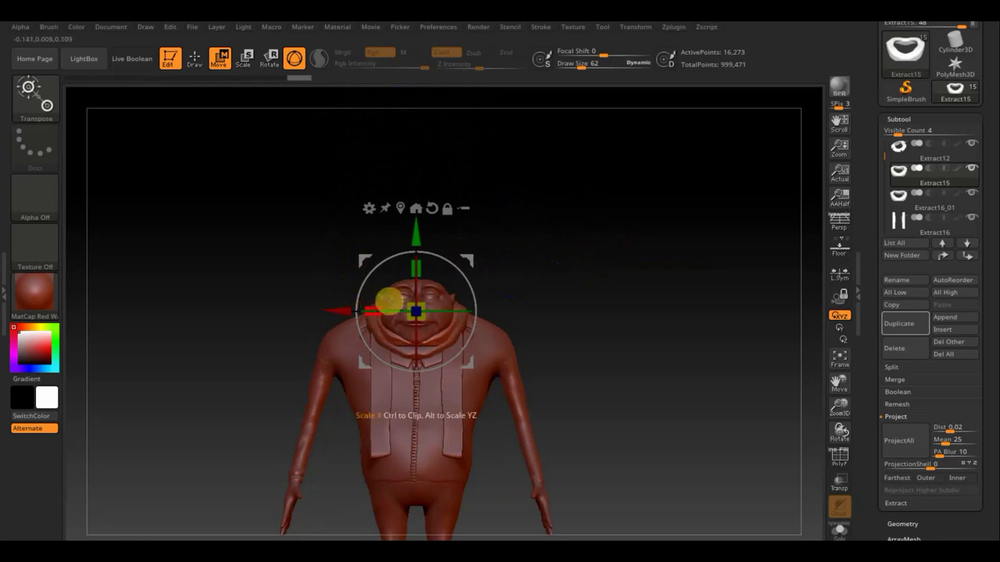
Rotate the piece about 10 degrees, check it from several angles, and return to sculpting.
drag(614, 248, 582, 249)
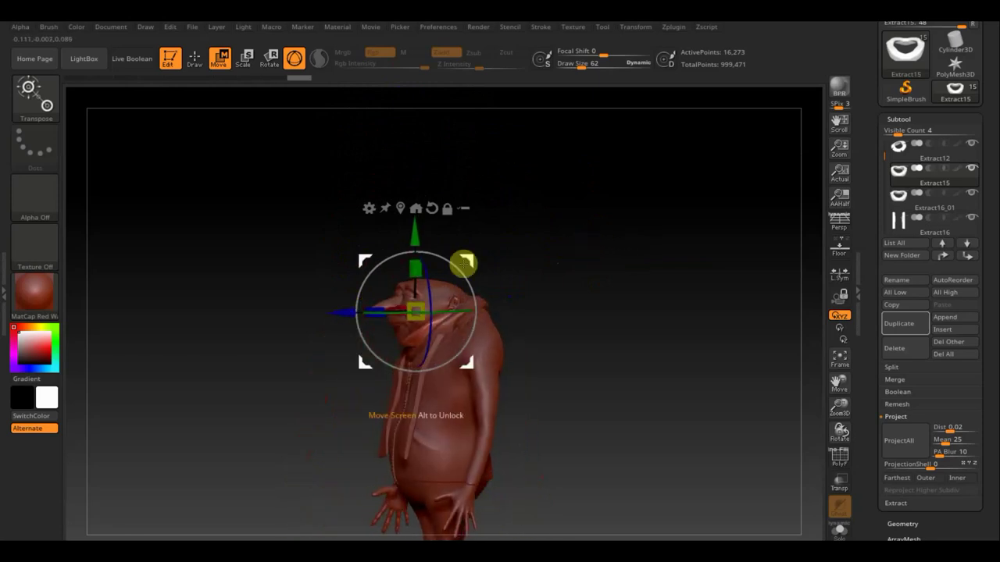
drag(464, 263, 463, 262)
mouse_move(558, 268)
mouse_down()
mouse_move(578, 297)
mouse_move(469, 307)
mouse_up()
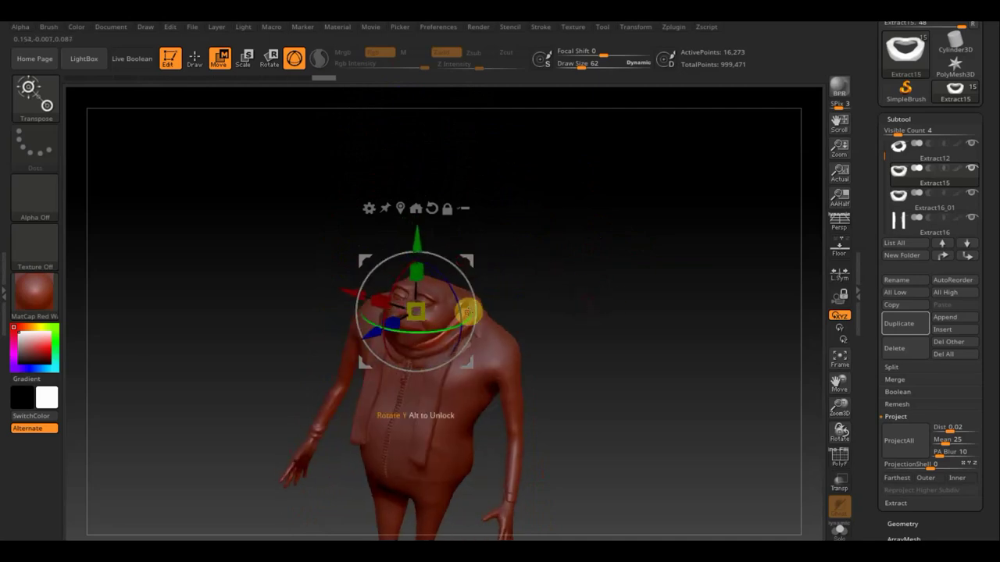
mouse_move(585, 305)
mouse_down()
mouse_move(587, 346)
mouse_move(648, 368)
mouse_move(620, 274)
mouse_move(646, 275)
mouse_up()
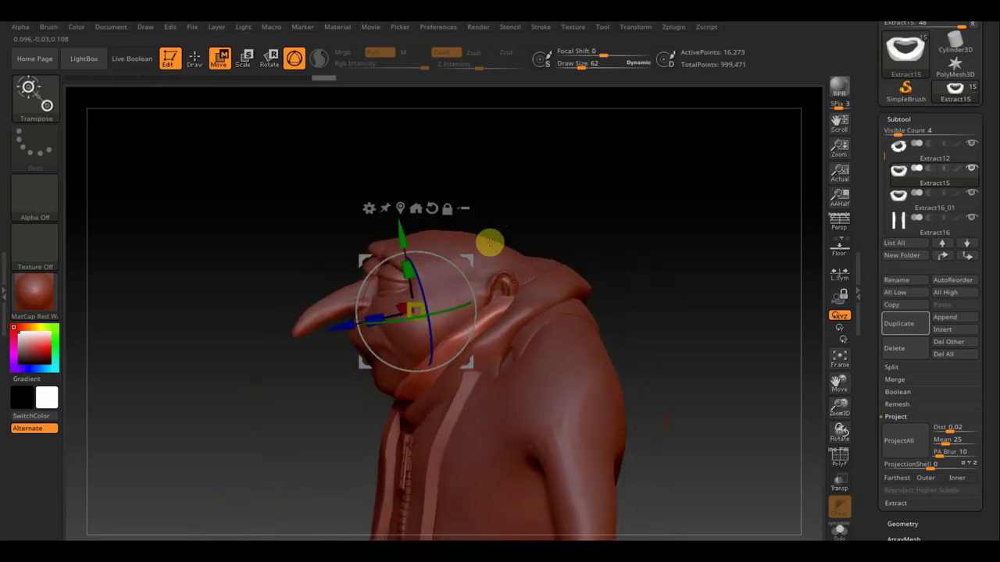
click(193, 60)
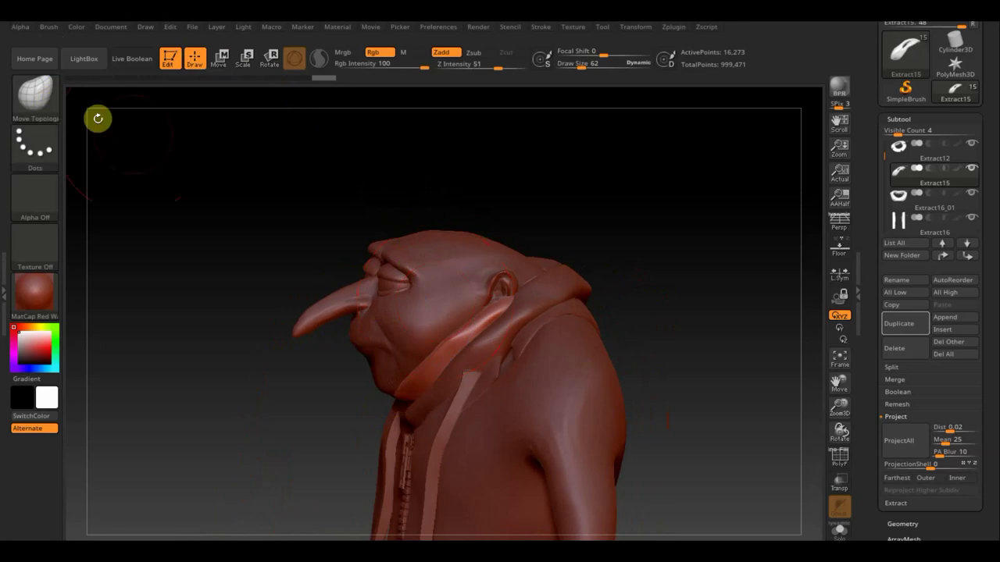
mouse_move(900, 194)
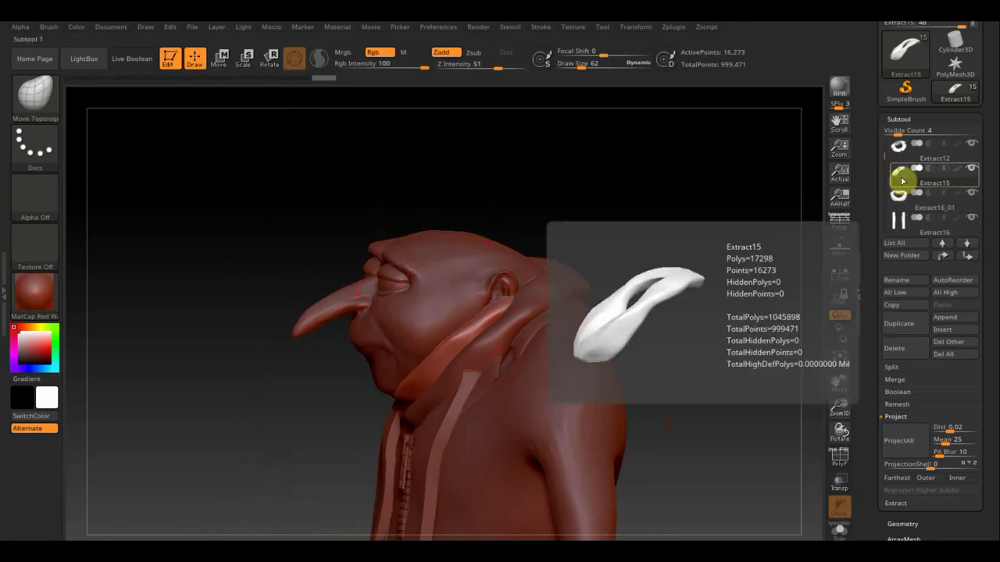
Make Extract16_01 active and sculpt the hood rim behind the neck with symmetric Move Topological strokes.
click(901, 209)
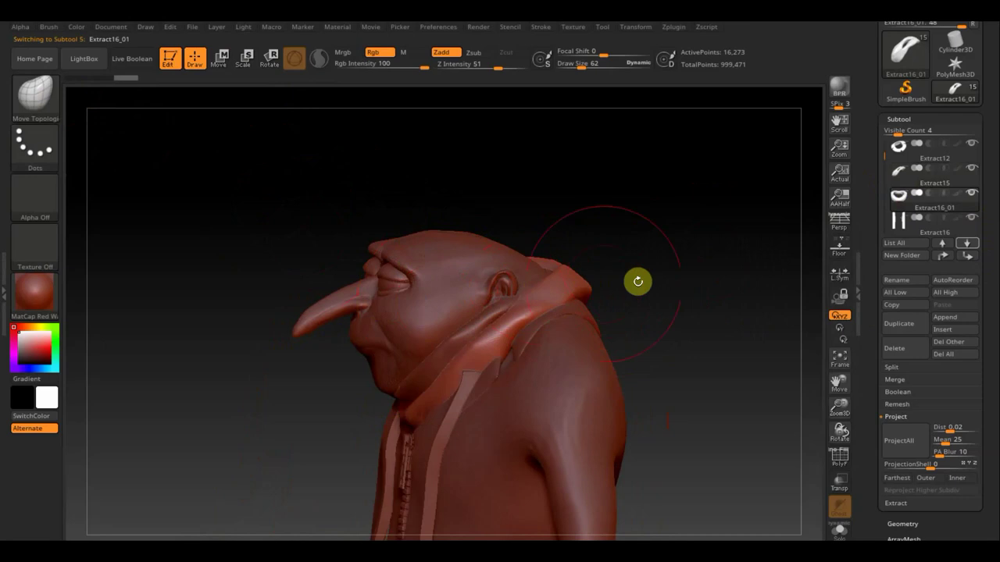
mouse_move(636, 282)
mouse_down()
mouse_move(630, 292)
mouse_move(652, 270)
mouse_up()
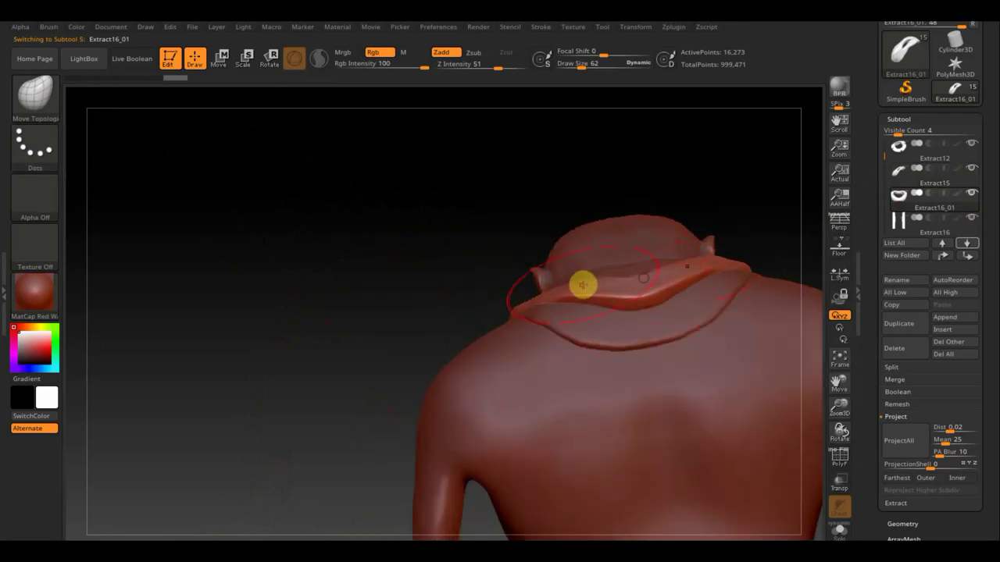
mouse_move(422, 272)
mouse_down()
mouse_move(386, 357)
mouse_move(534, 311)
mouse_up()
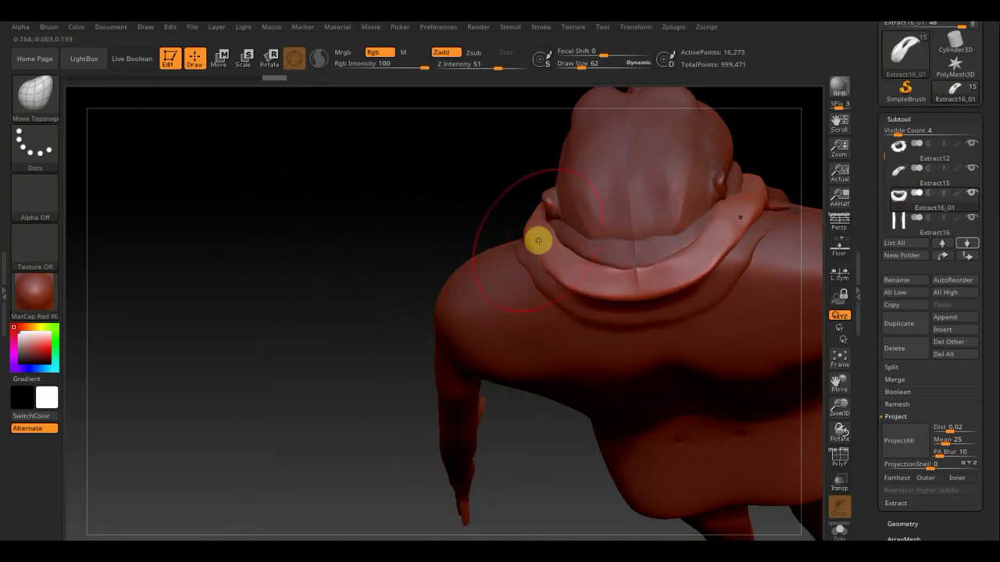
drag(532, 251, 539, 212)
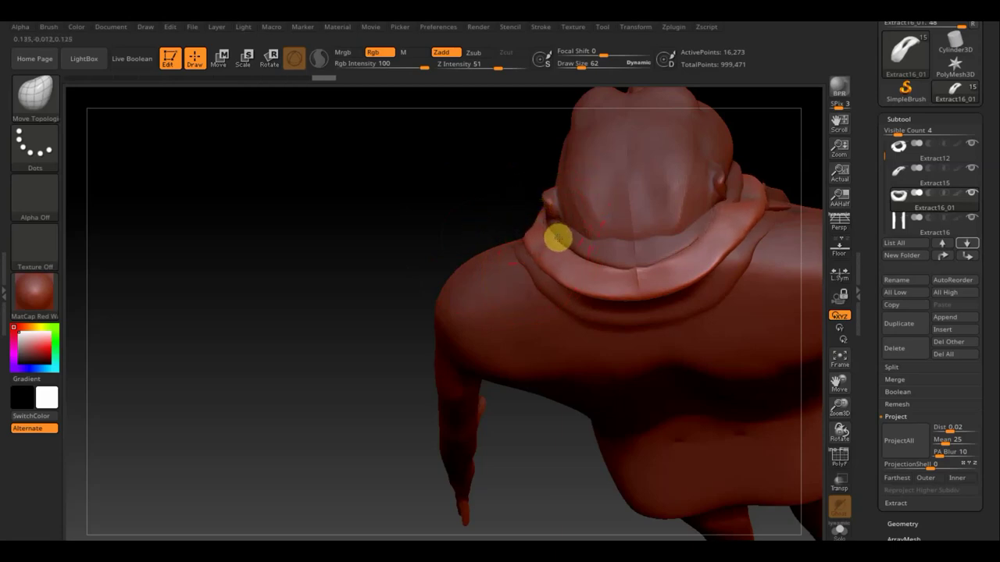
drag(557, 238, 507, 221)
drag(729, 221, 733, 232)
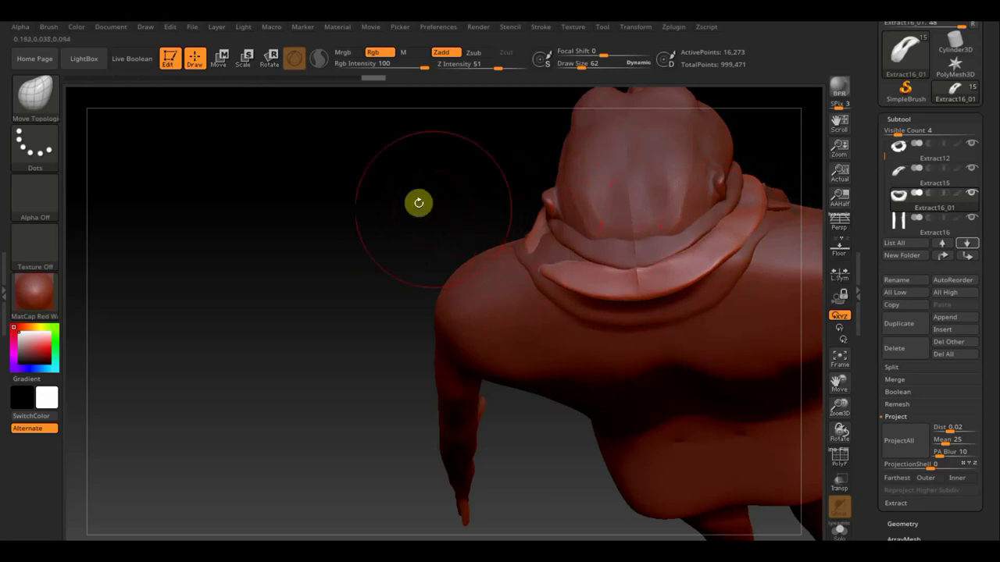
mouse_move(417, 201)
mouse_down()
mouse_move(536, 196)
mouse_move(511, 204)
mouse_move(507, 290)
mouse_up()
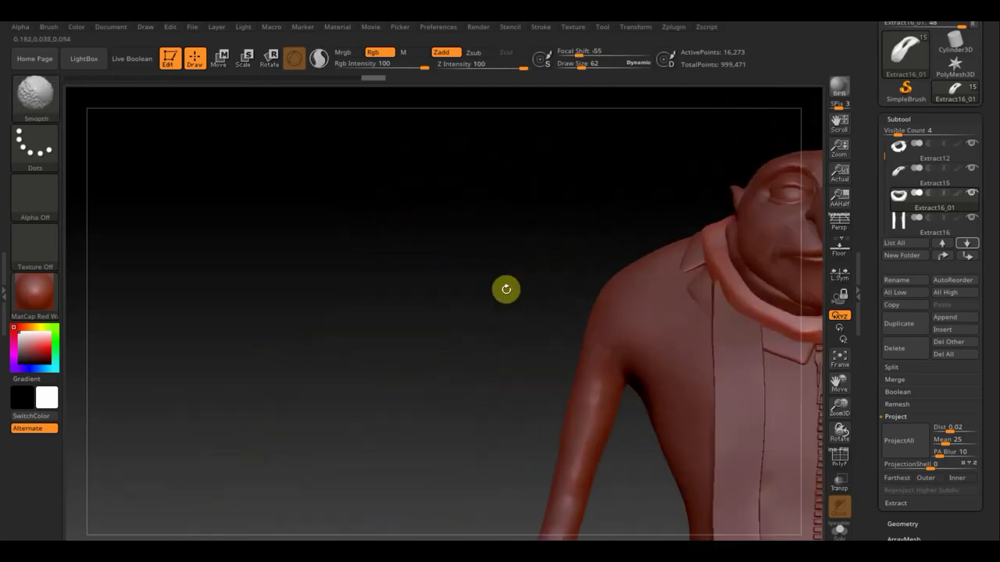
alt+drag(343, 266, 302, 243)
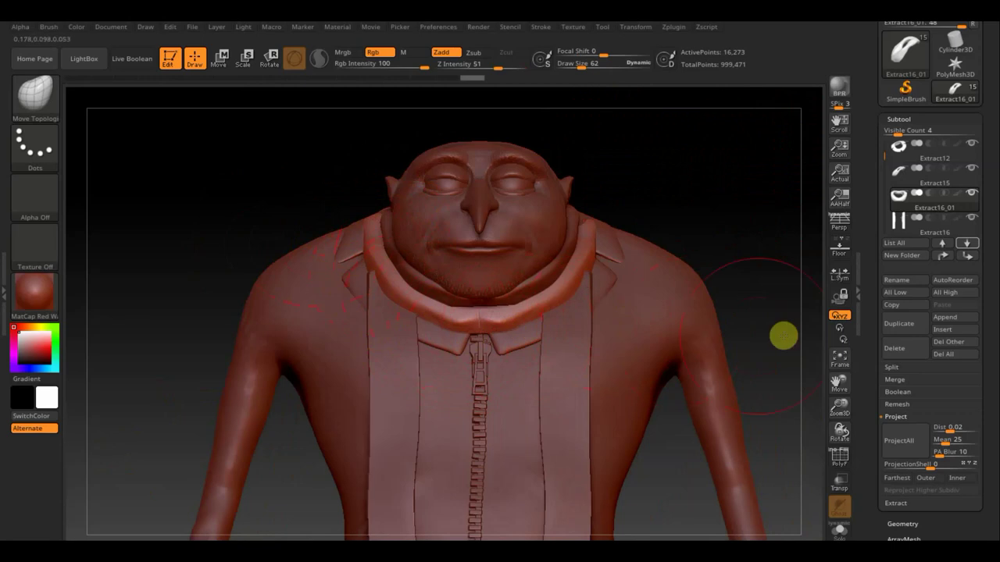
Open Tool > Geometry and rotate the model to inspect its back and shoulder.
click(906, 521)
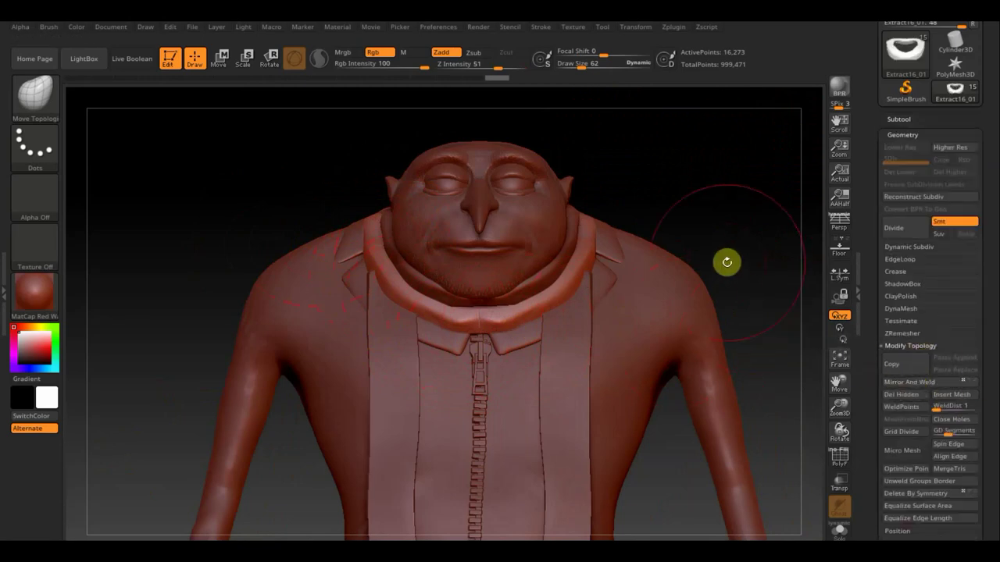
drag(672, 214, 625, 219)
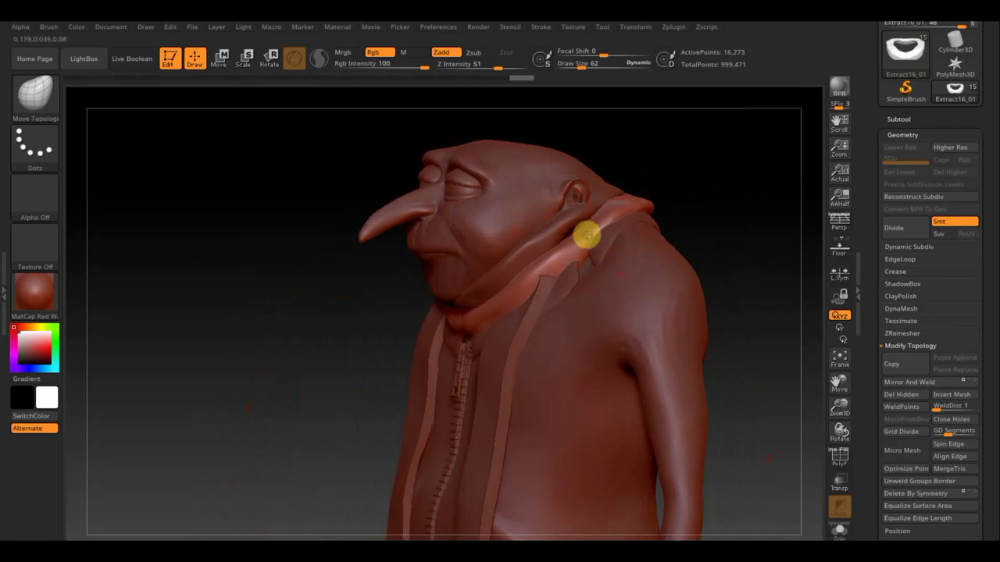
mouse_move(703, 183)
mouse_down()
mouse_move(551, 211)
mouse_move(564, 227)
mouse_up()
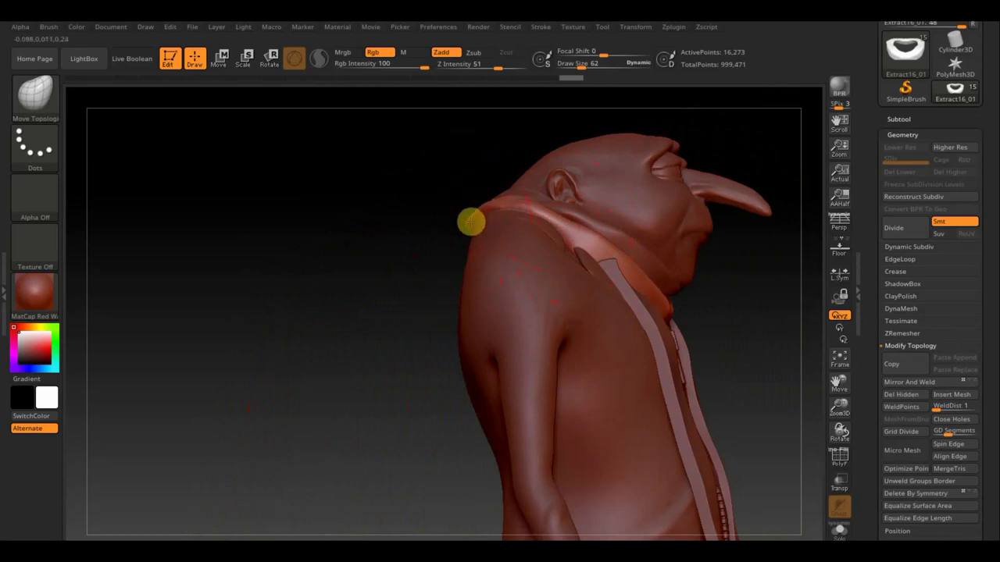
drag(408, 226, 473, 212)
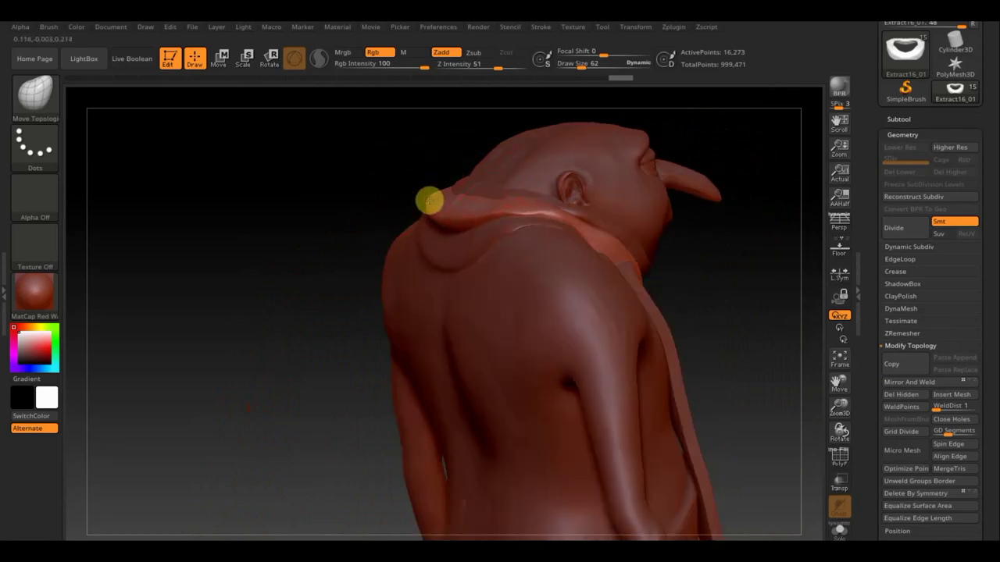
mouse_move(386, 211)
mouse_down()
mouse_move(336, 214)
mouse_move(351, 214)
mouse_up()
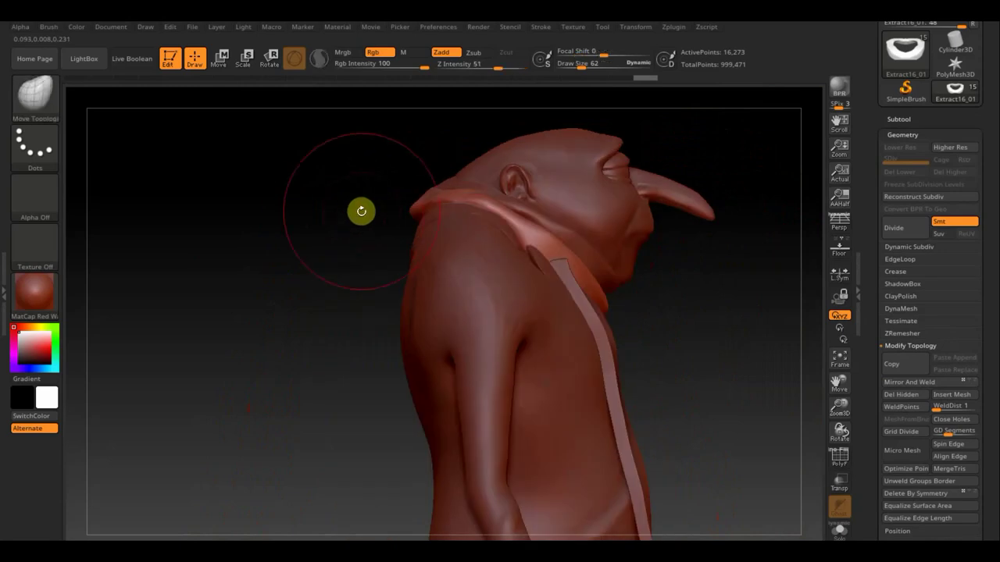
Switch to Extract15 from the N subtools popup and reshape the collar near the neck.
key(n)
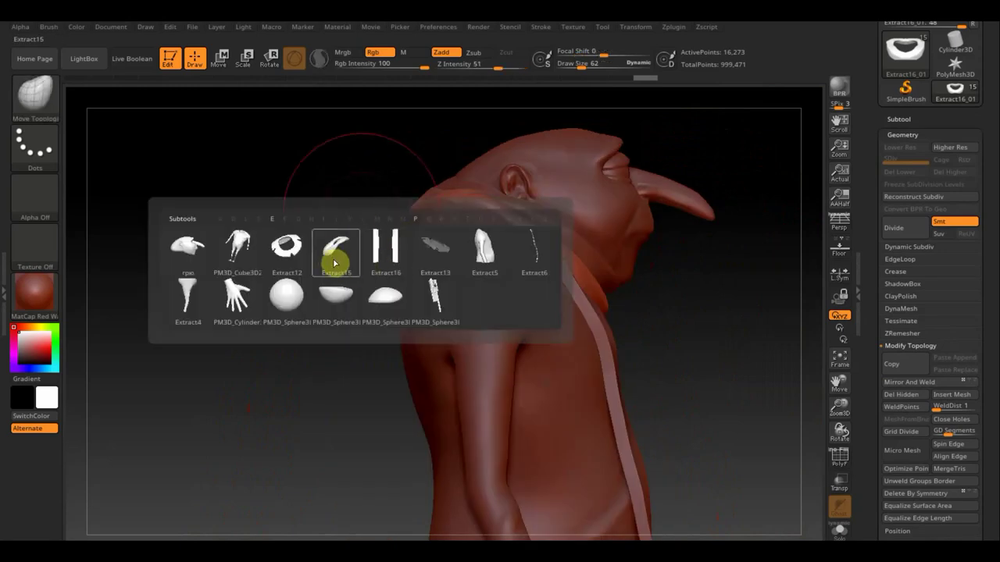
click(334, 264)
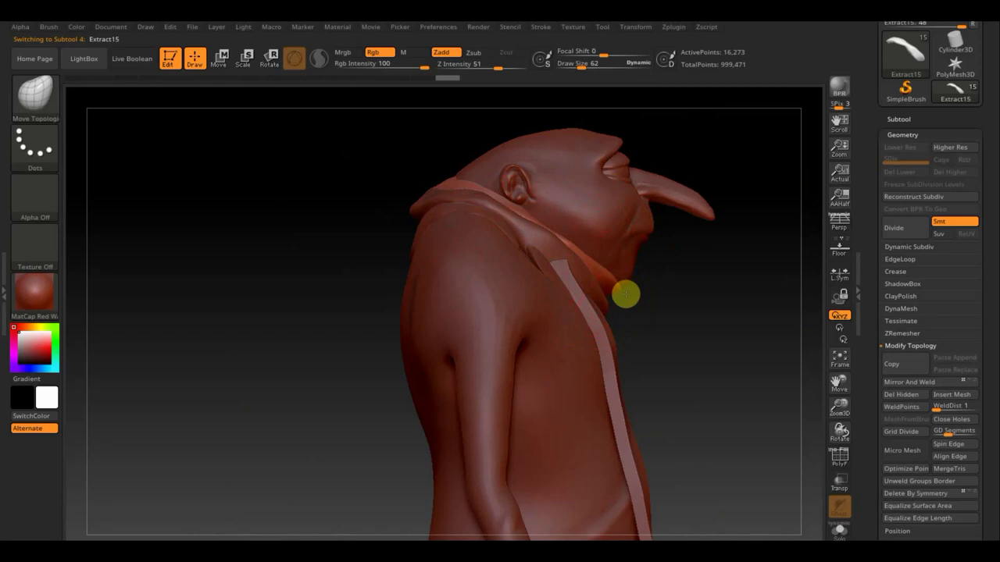
mouse_move(619, 291)
mouse_down()
mouse_move(636, 306)
mouse_move(609, 302)
mouse_move(619, 292)
mouse_up()
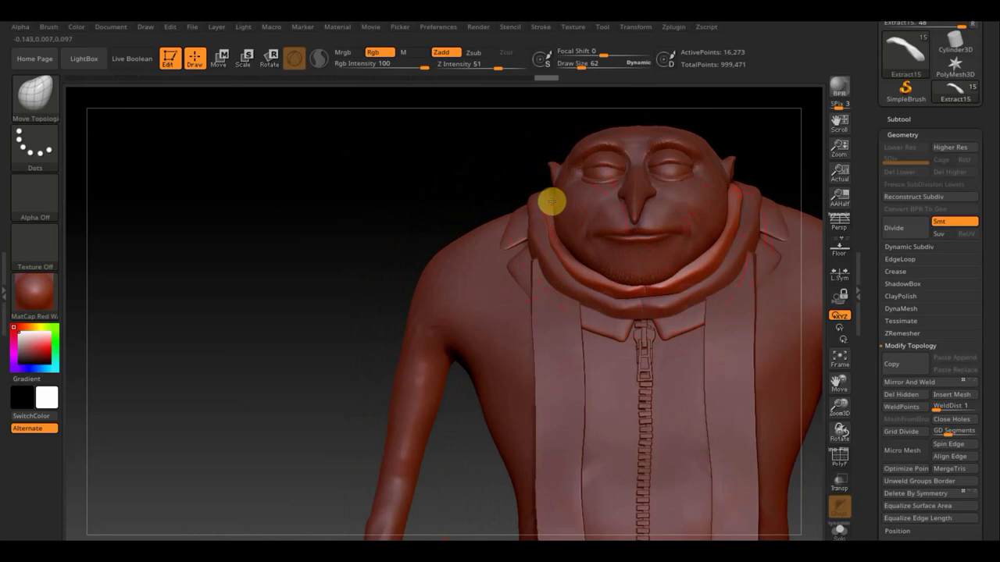
mouse_move(543, 191)
right_down()
mouse_move(489, 196)
mouse_move(531, 195)
mouse_move(533, 185)
right_up()
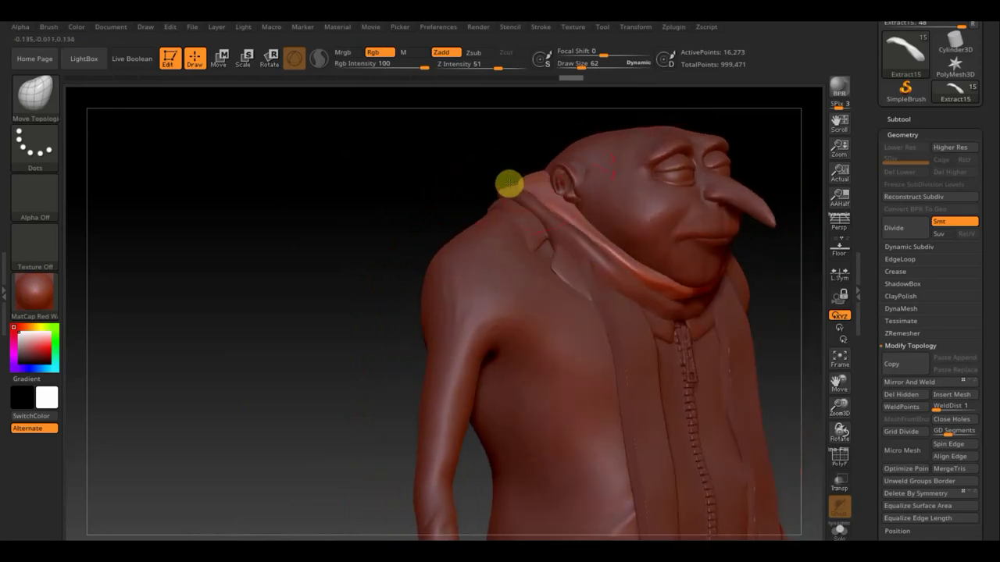
drag(508, 183, 544, 176)
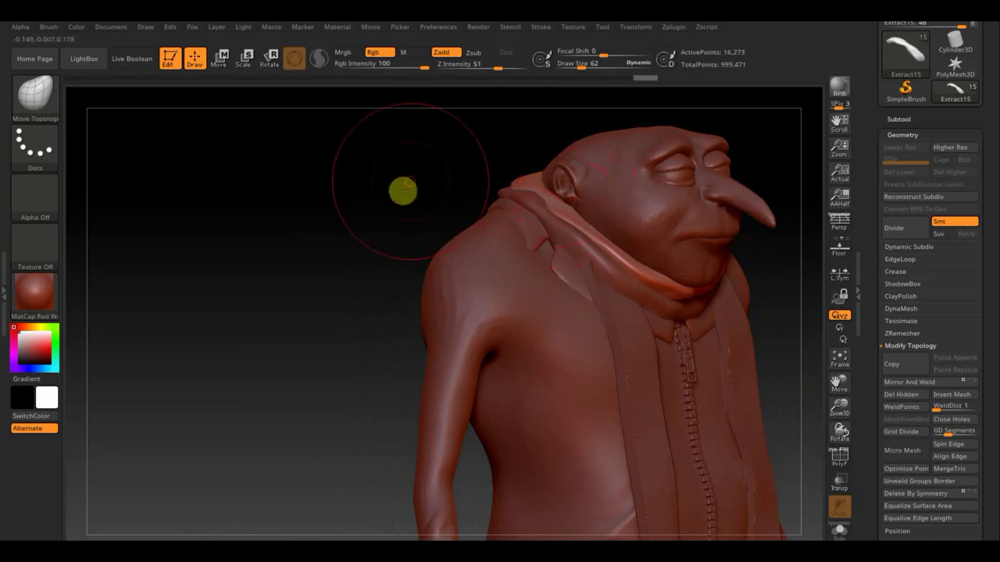
mouse_move(401, 190)
right_down()
mouse_move(393, 192)
mouse_move(417, 192)
right_up()
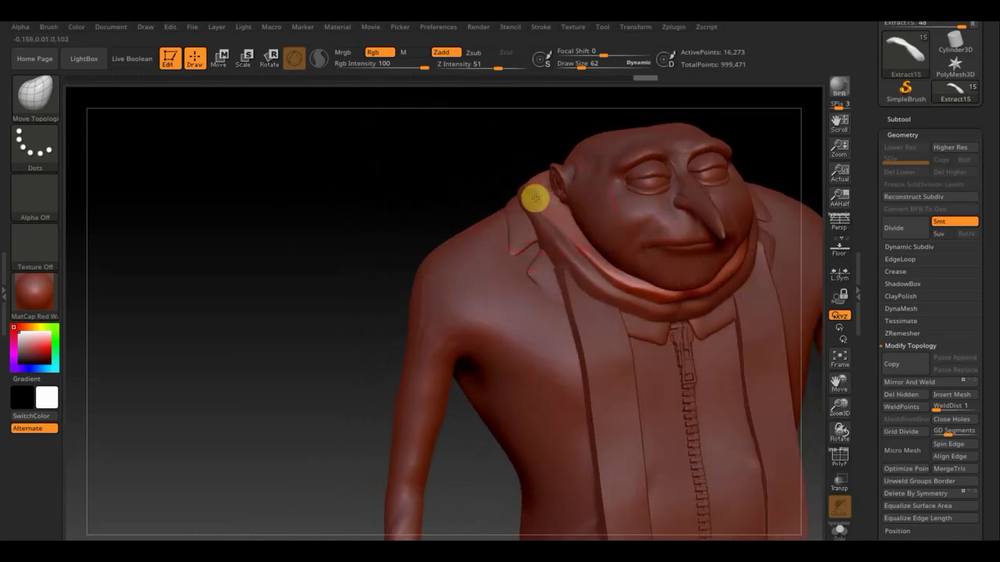
Mirror And Weld the Extract15 collar, check it front and side, then select Extract16_01.
click(927, 382)
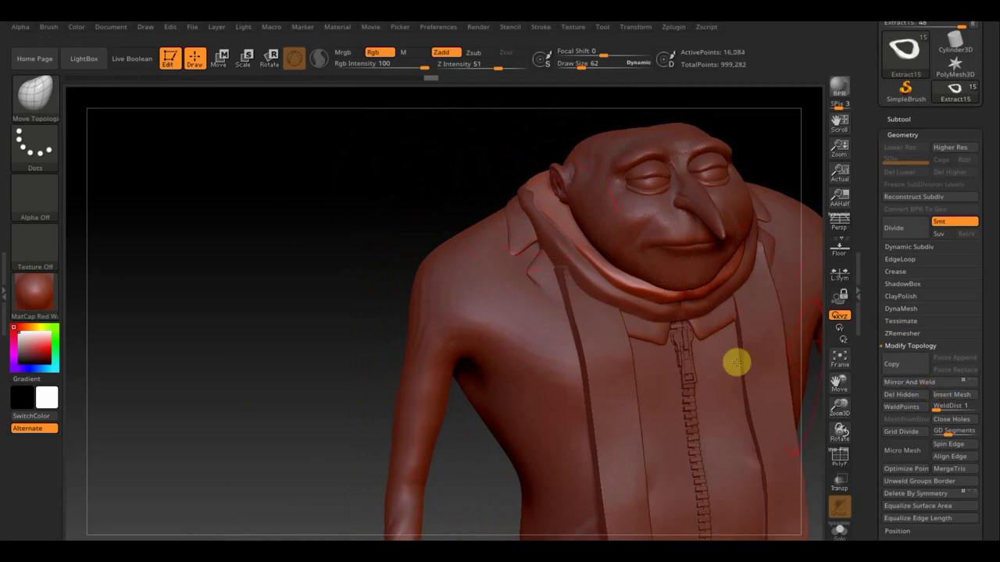
mouse_move(326, 208)
shift+mouse_down()
mouse_move(319, 217)
mouse_move(105, 221)
shift+mouse_up()
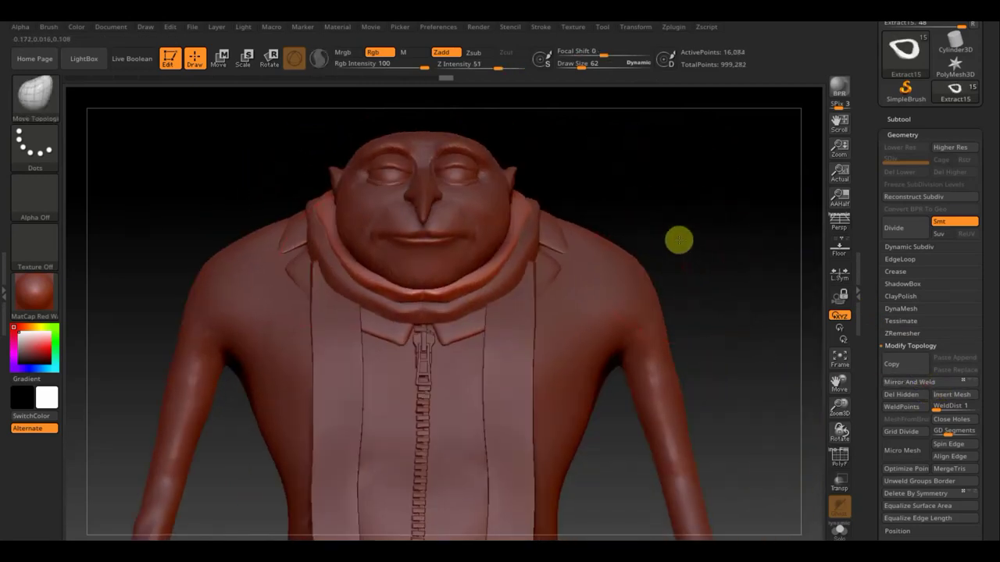
alt+drag(679, 241, 622, 237)
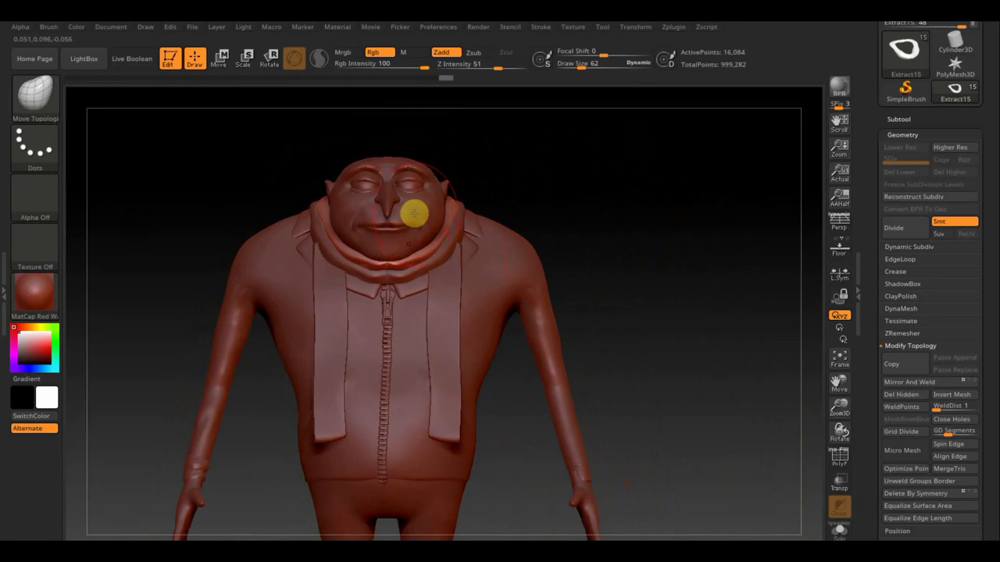
drag(587, 254, 394, 238)
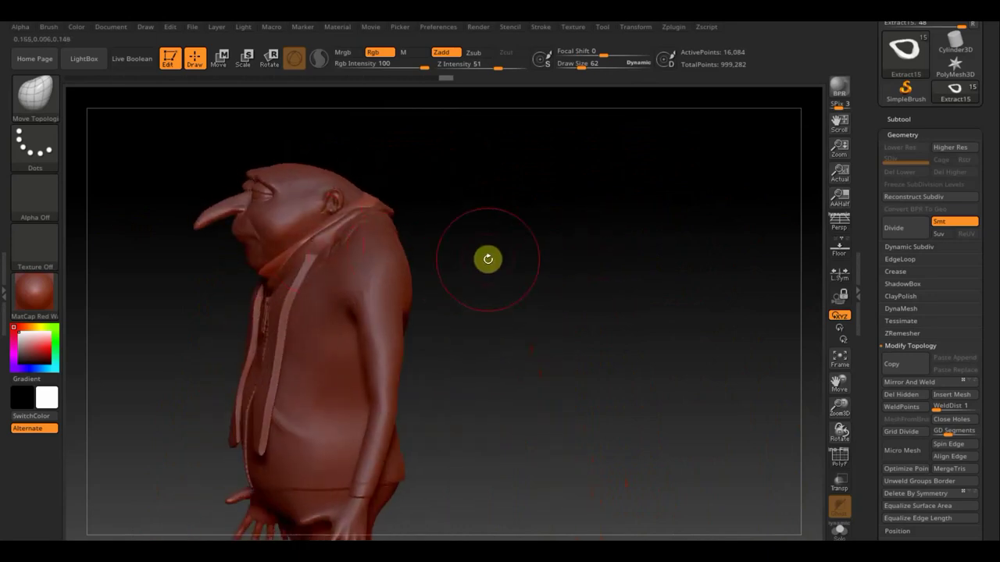
key(n)
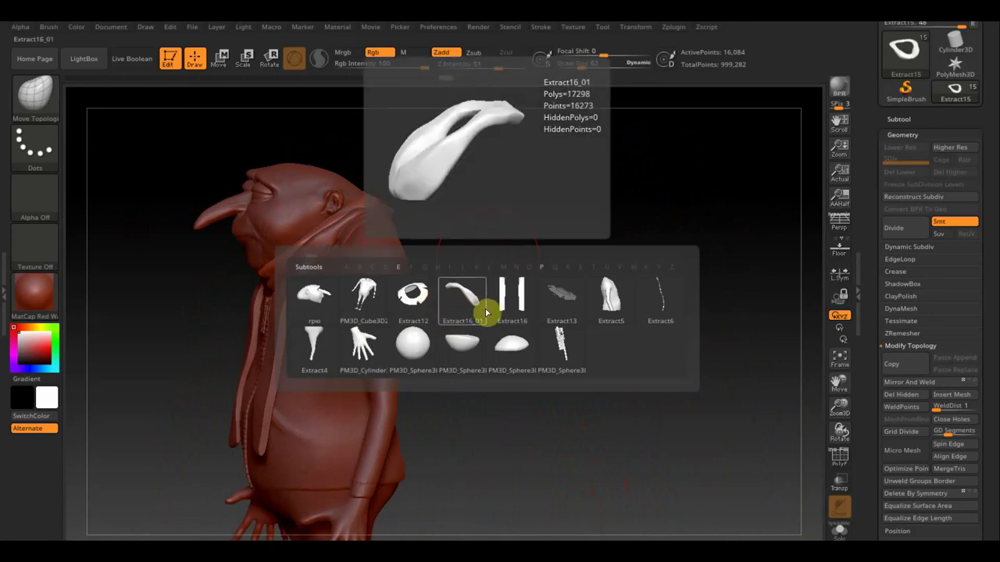
click(471, 312)
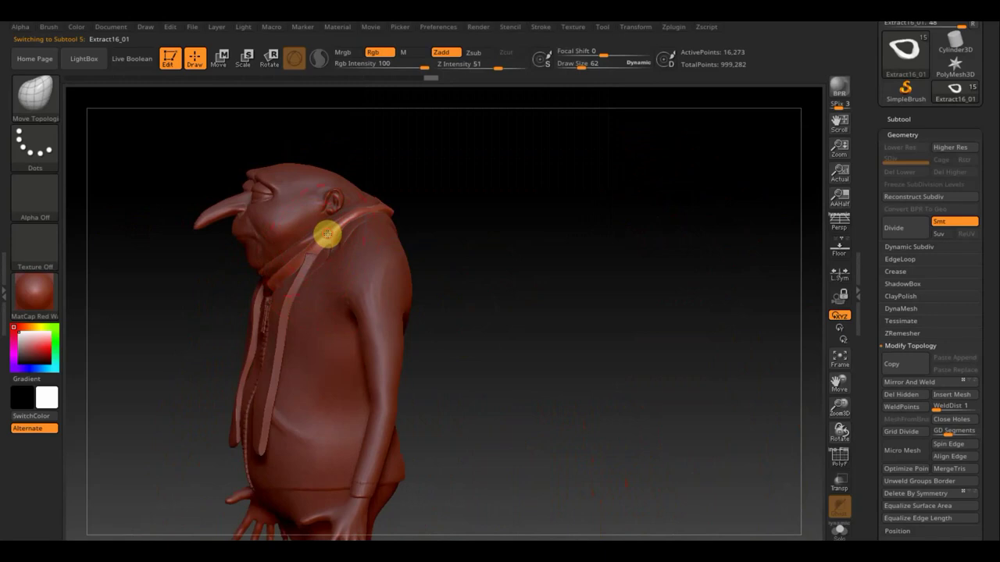
Reshape the collar strap on the shoulder and pull the hood strap up and back.
drag(329, 239, 305, 254)
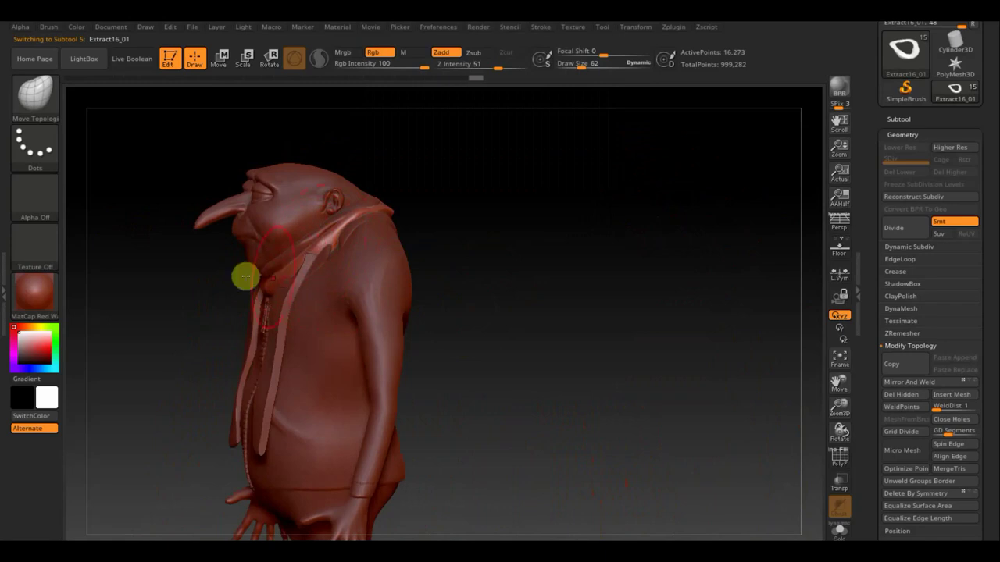
drag(158, 272, 188, 278)
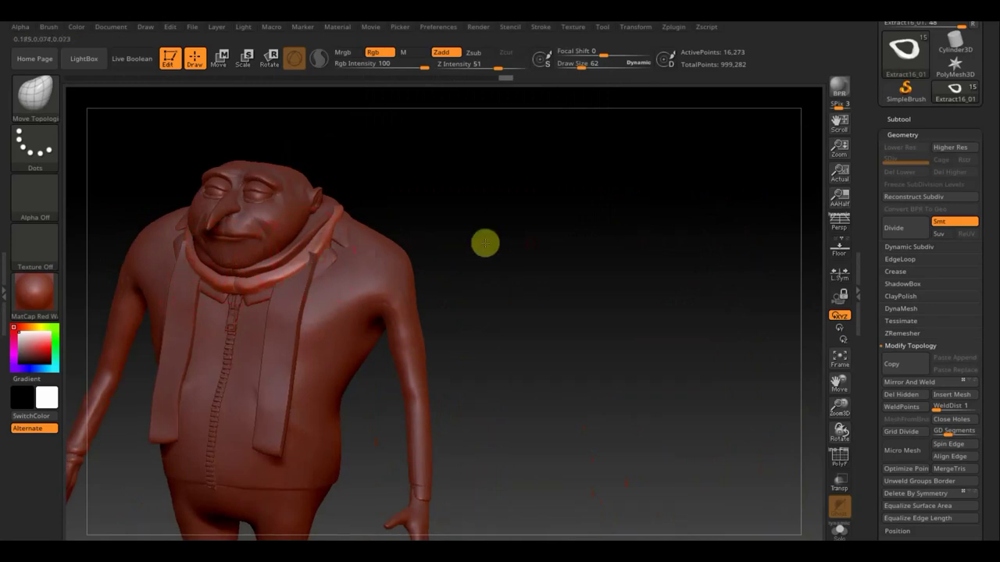
drag(484, 242, 313, 249)
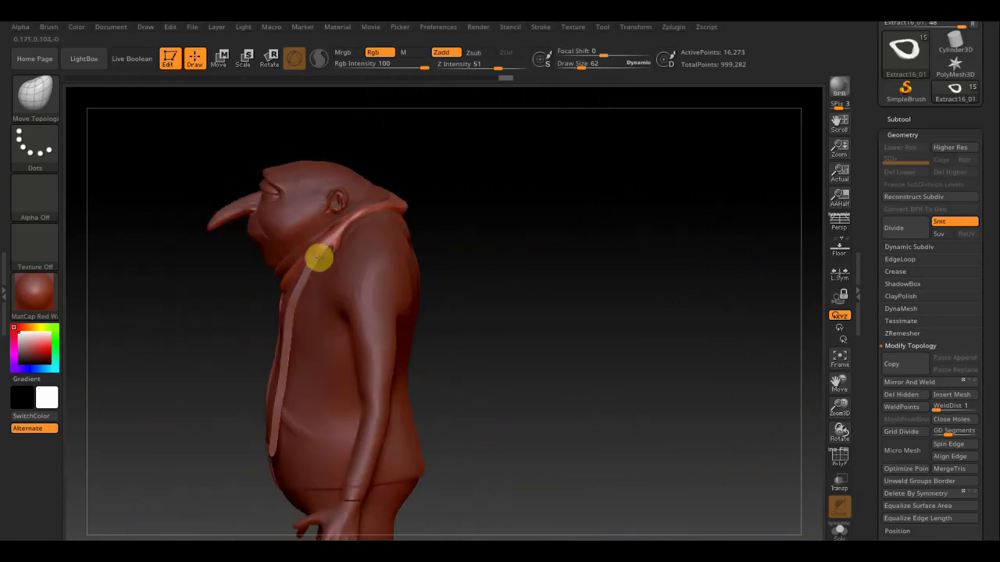
mouse_move(349, 235)
mouse_down()
mouse_move(396, 208)
mouse_move(383, 204)
mouse_up()
Reshape the back hood edge and right collar side, then select Extract12.
drag(531, 214, 398, 203)
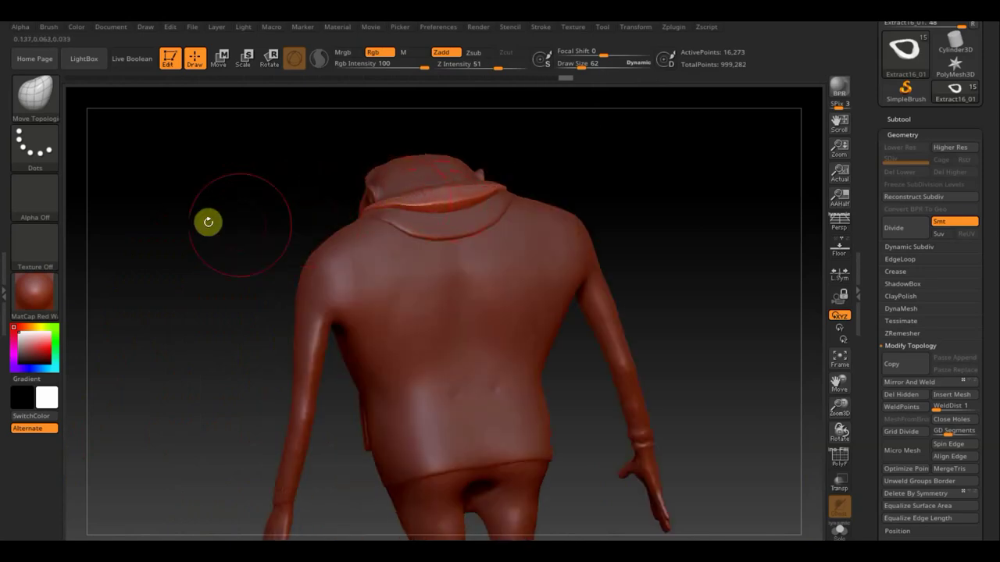
mouse_move(208, 224)
mouse_down()
mouse_move(282, 213)
mouse_move(520, 245)
mouse_up()
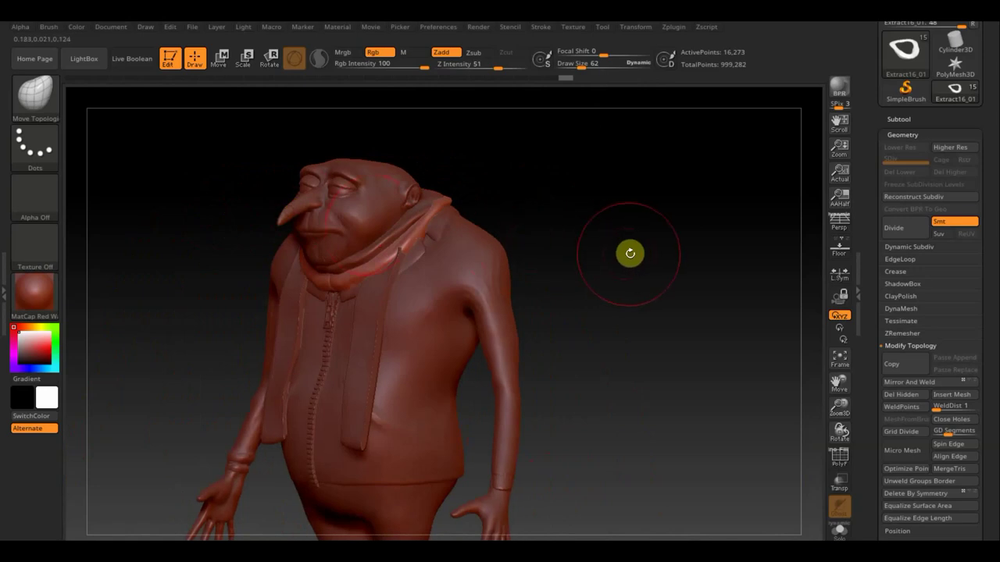
mouse_move(630, 252)
mouse_down()
mouse_move(648, 292)
mouse_move(641, 319)
mouse_up()
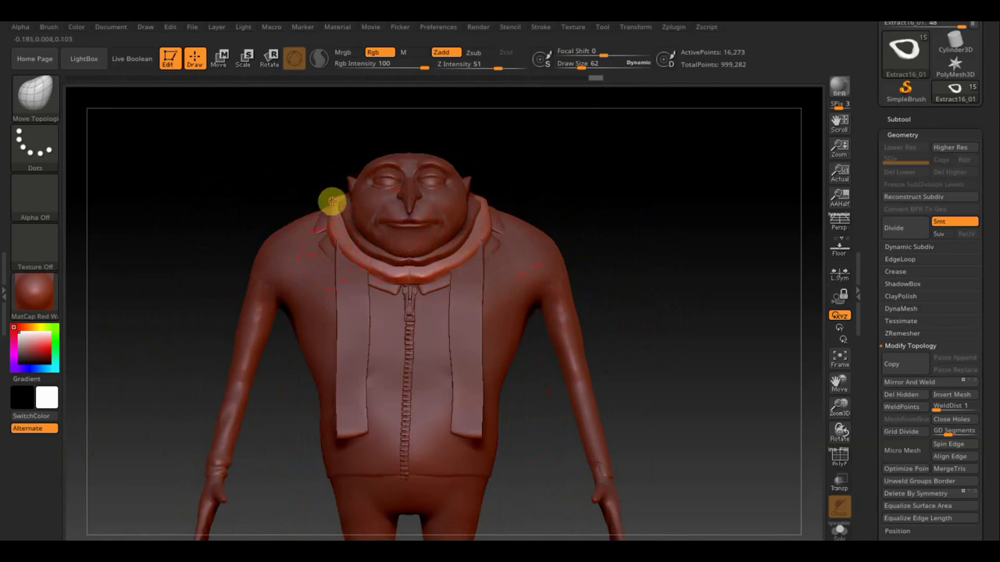
drag(467, 194, 486, 240)
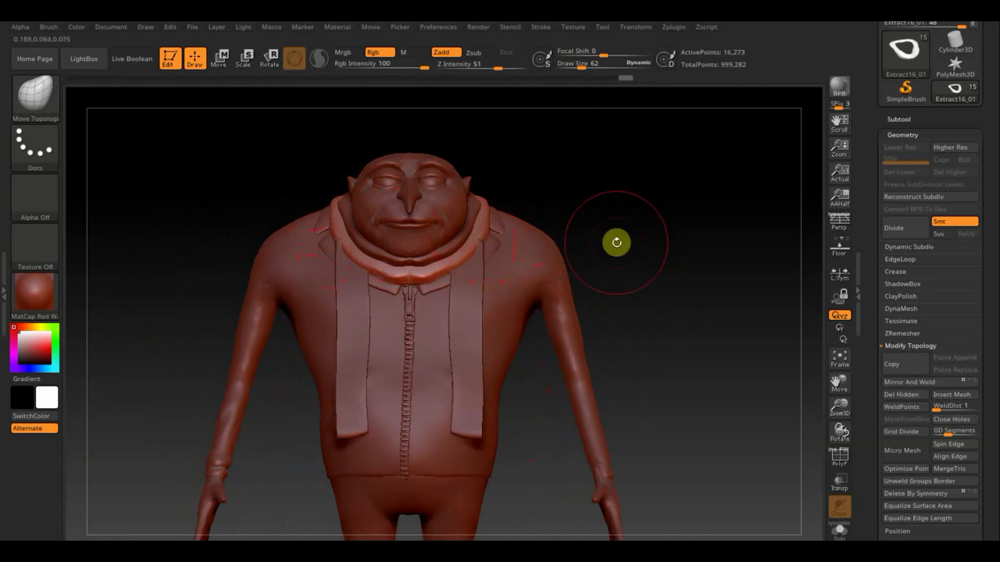
key(n)
click(548, 289)
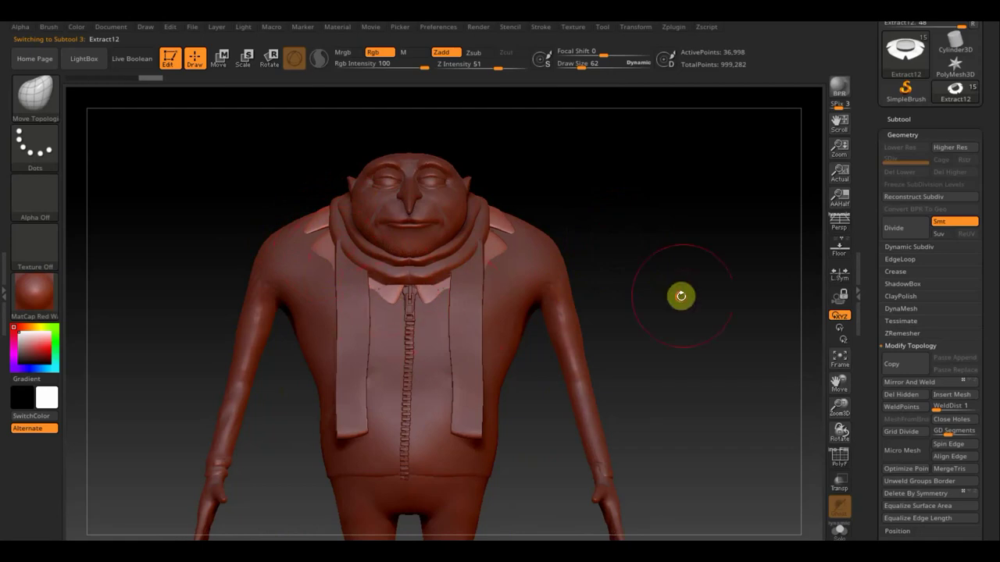
Touch up the collar, turn Gru to a front view, and hide the Extract16_01 scarf subtool.
drag(679, 294, 533, 297)
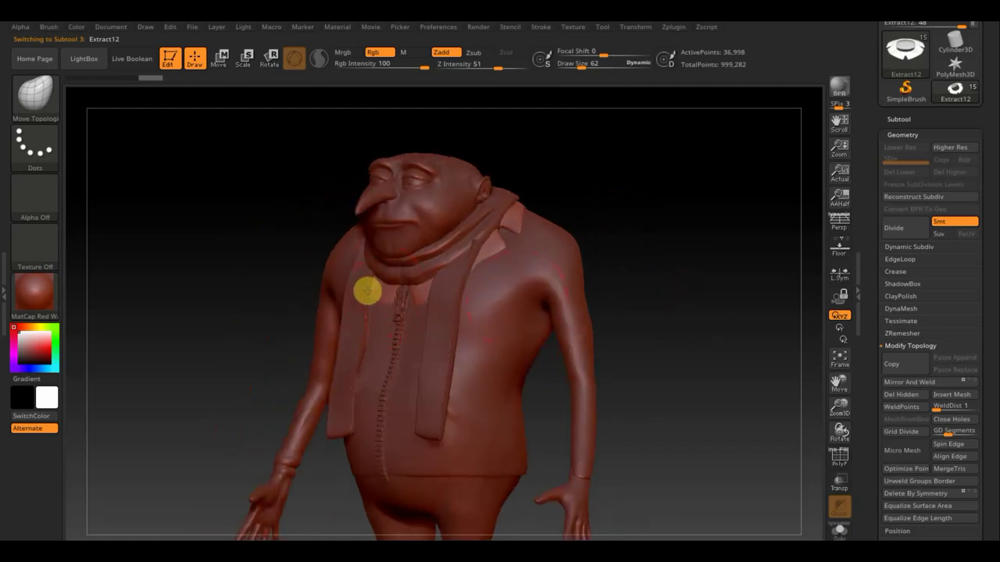
drag(343, 265, 351, 250)
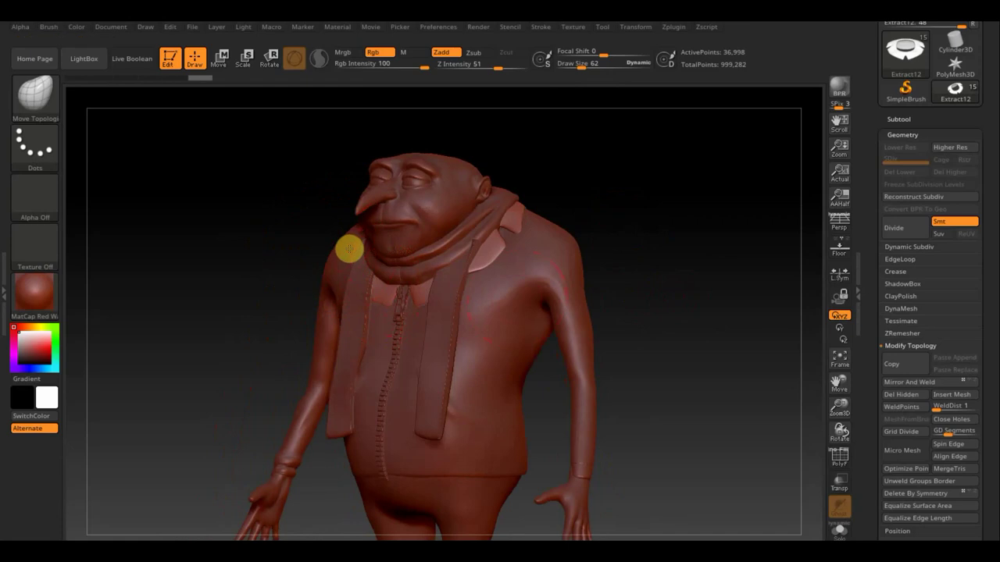
drag(585, 234, 514, 278)
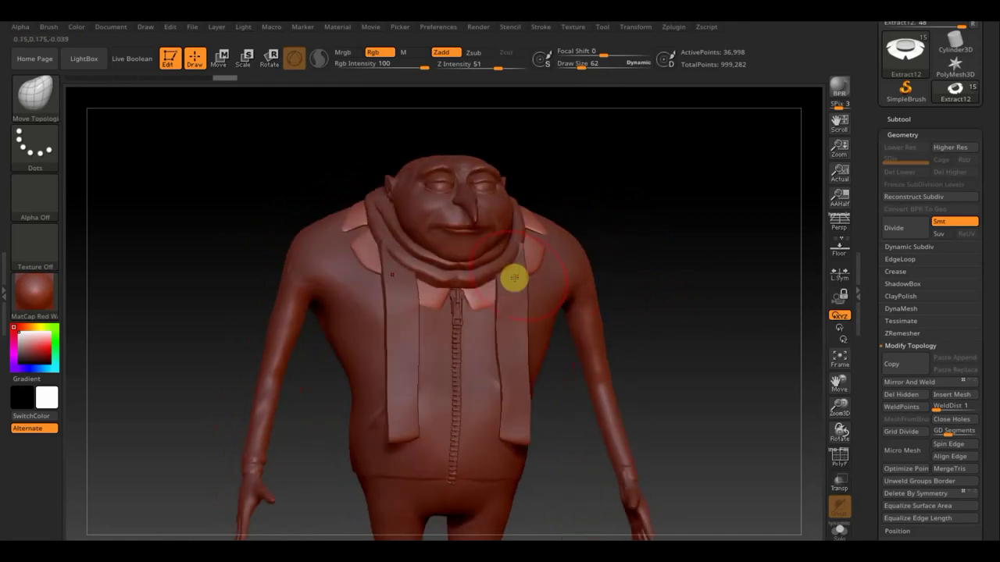
click(911, 123)
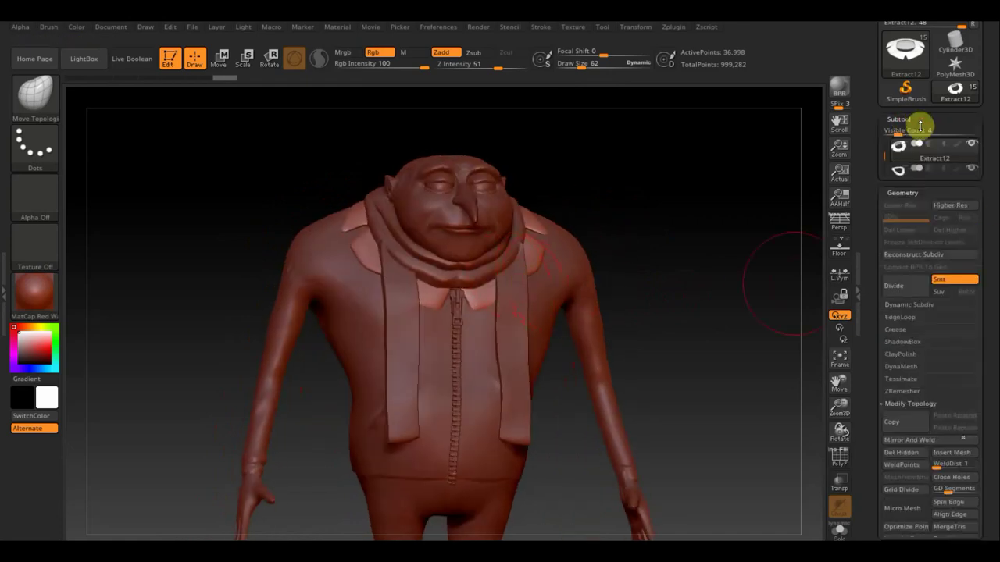
click(971, 218)
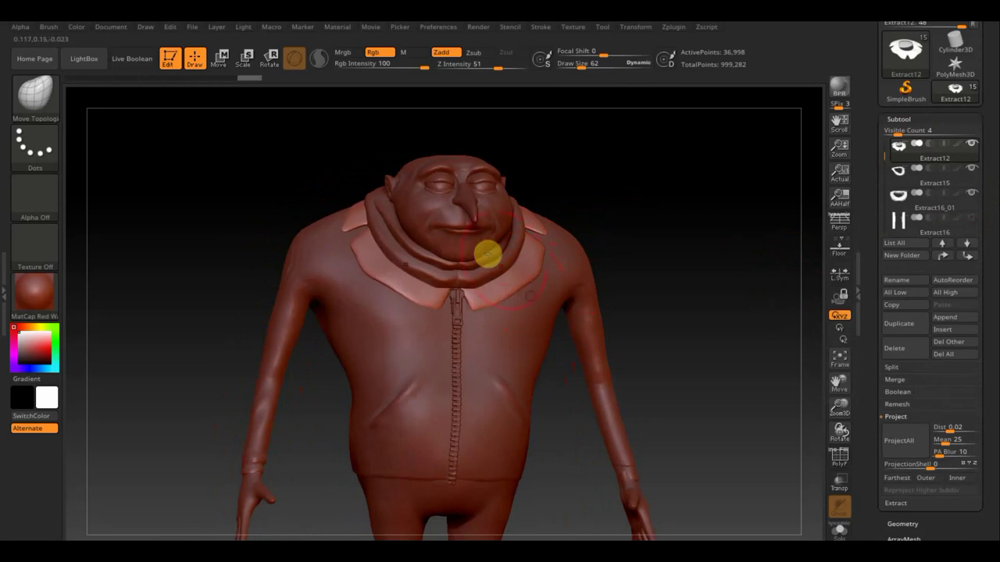
Inspect the body under the scarf from above, side and back, then show the scarf again.
drag(652, 234, 549, 284)
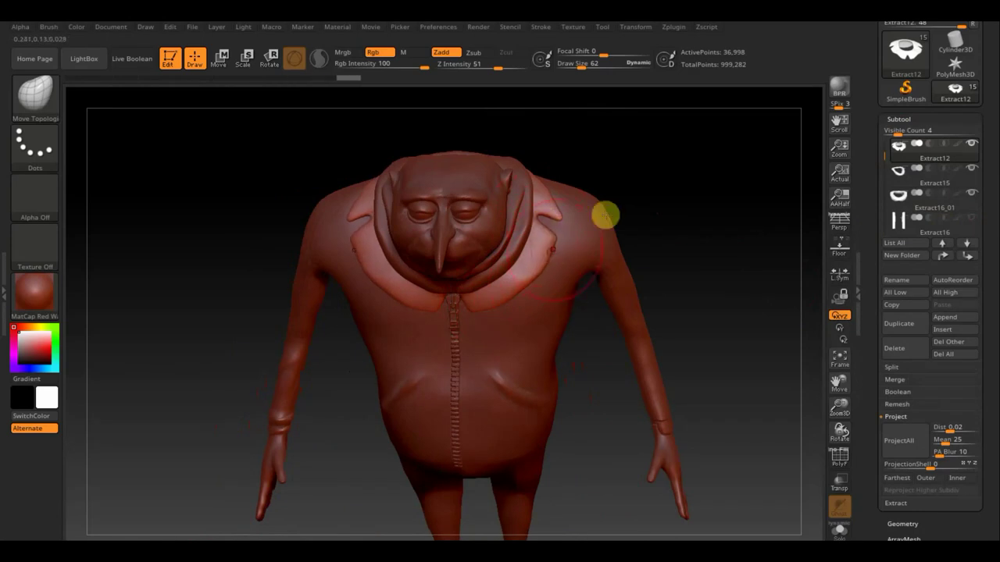
mouse_move(664, 188)
mouse_down()
mouse_move(645, 217)
mouse_move(543, 174)
mouse_up()
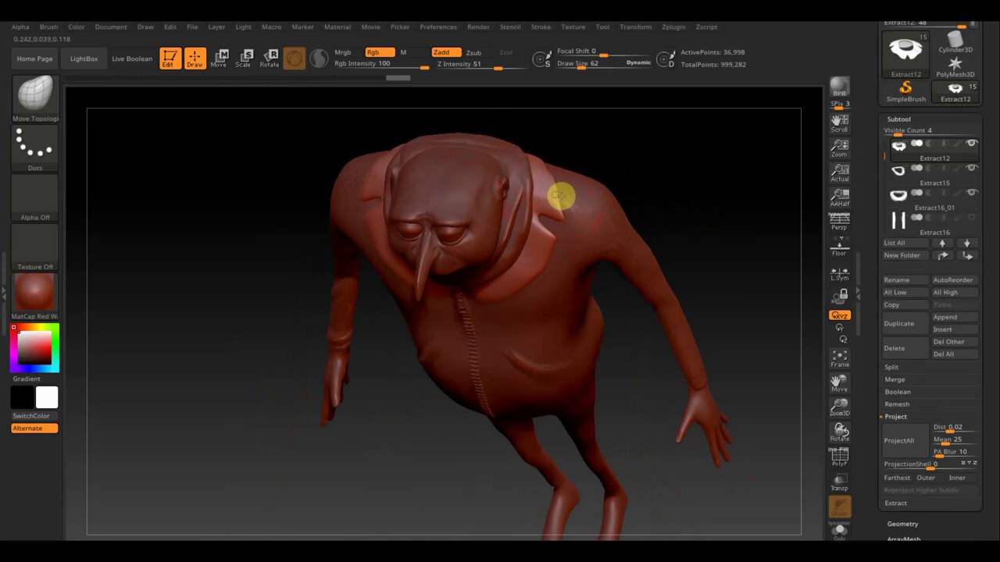
mouse_move(654, 185)
mouse_down()
mouse_move(685, 147)
mouse_move(667, 134)
mouse_up()
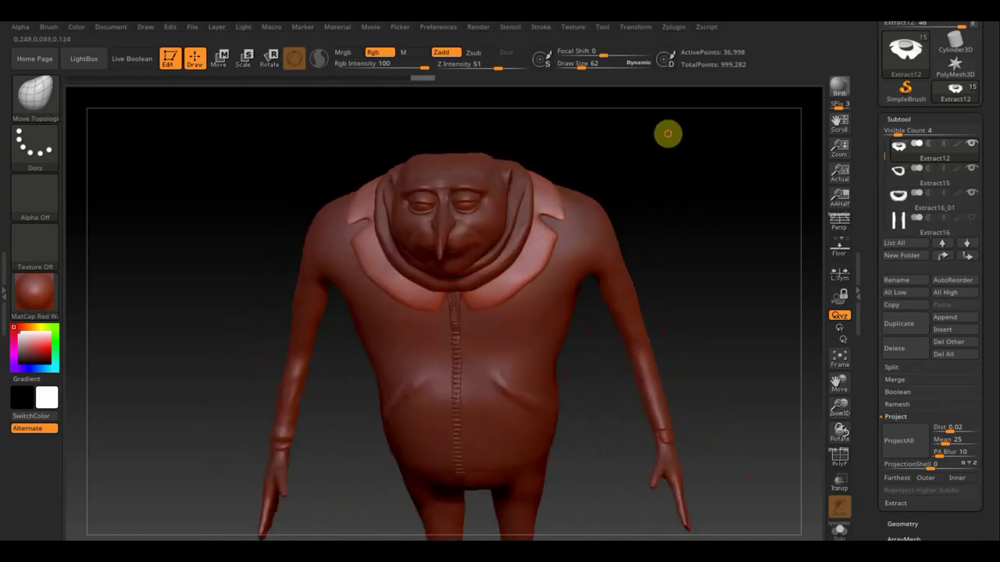
mouse_move(692, 178)
mouse_down()
mouse_move(711, 212)
mouse_move(586, 242)
mouse_move(614, 257)
mouse_move(477, 241)
mouse_up()
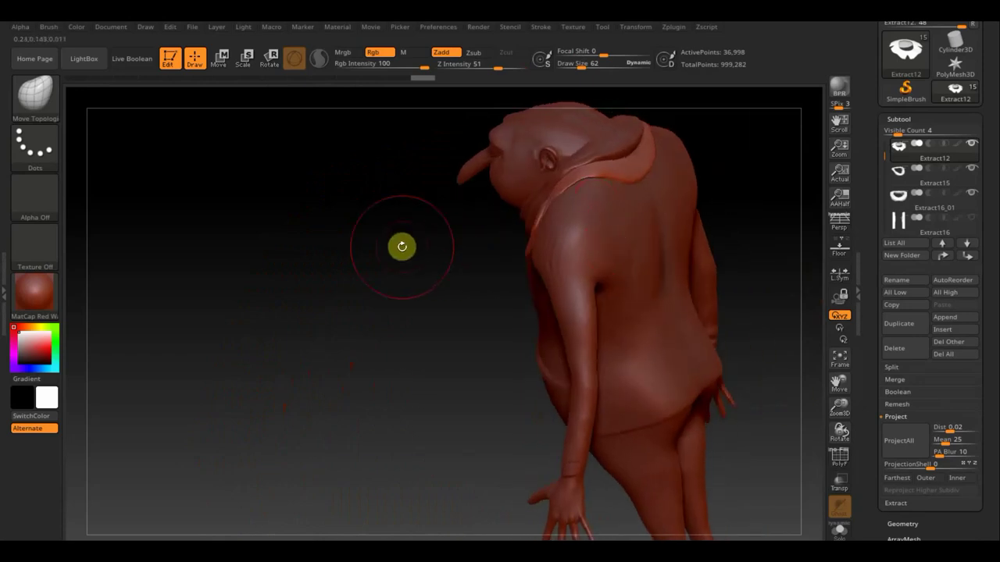
mouse_move(402, 245)
mouse_down()
mouse_move(508, 234)
mouse_move(661, 263)
mouse_up()
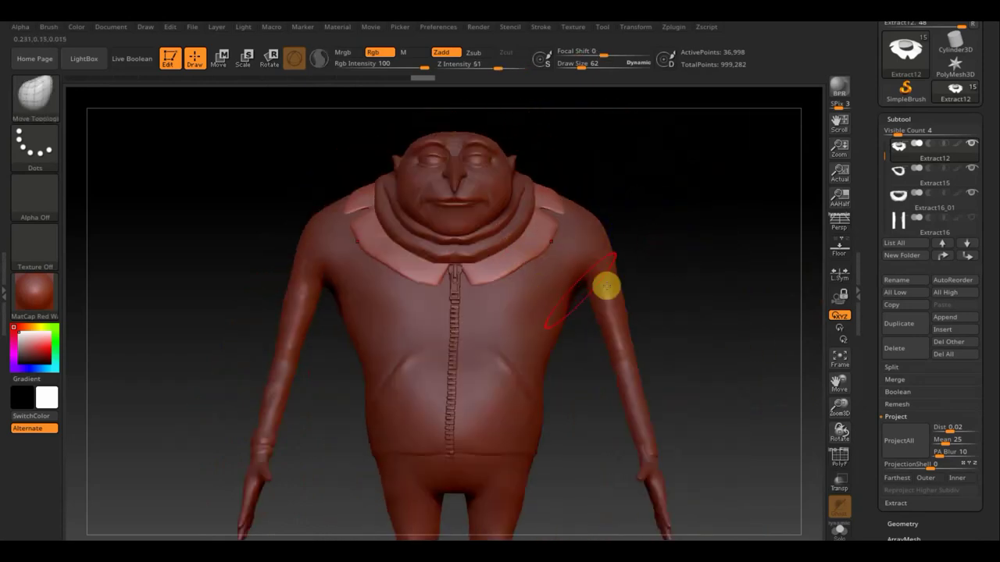
click(971, 218)
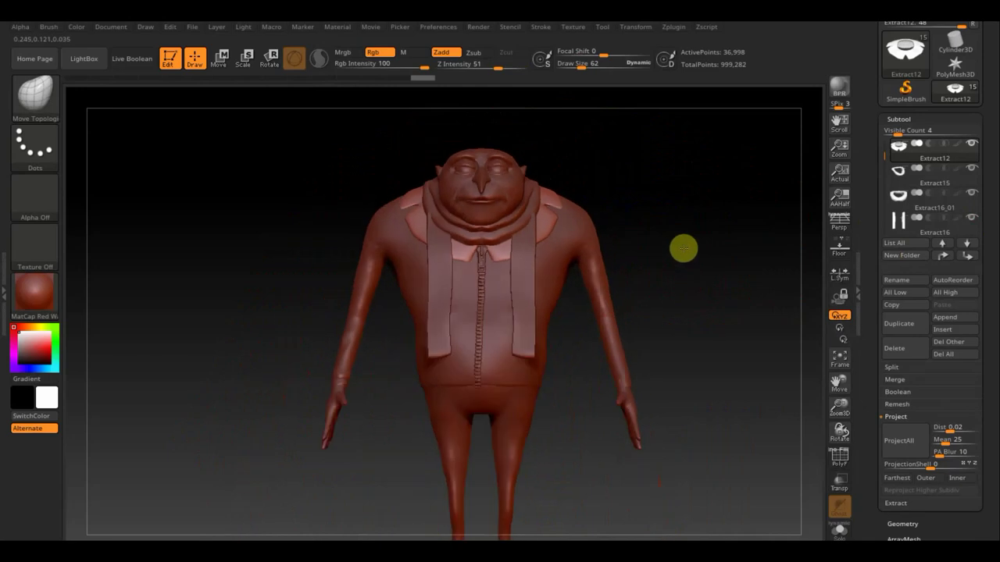
mouse_move(696, 290)
ctrl+mouse_down()
mouse_move(696, 252)
mouse_move(624, 251)
ctrl+mouse_up()
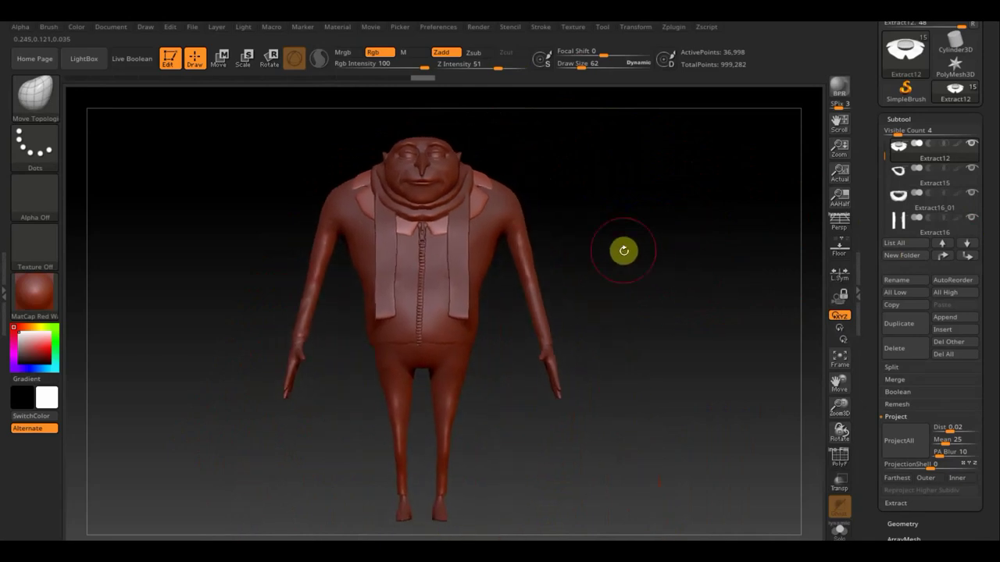
key(n)
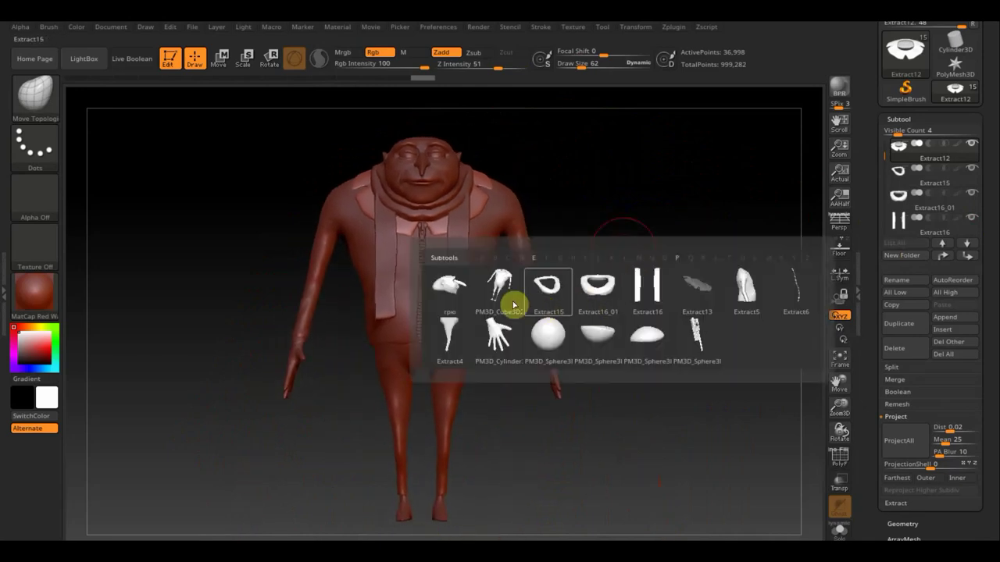
Select the PM3D_Cylinder3D3 hand subtool and check its alignment in Move mode from side and front.
click(748, 294)
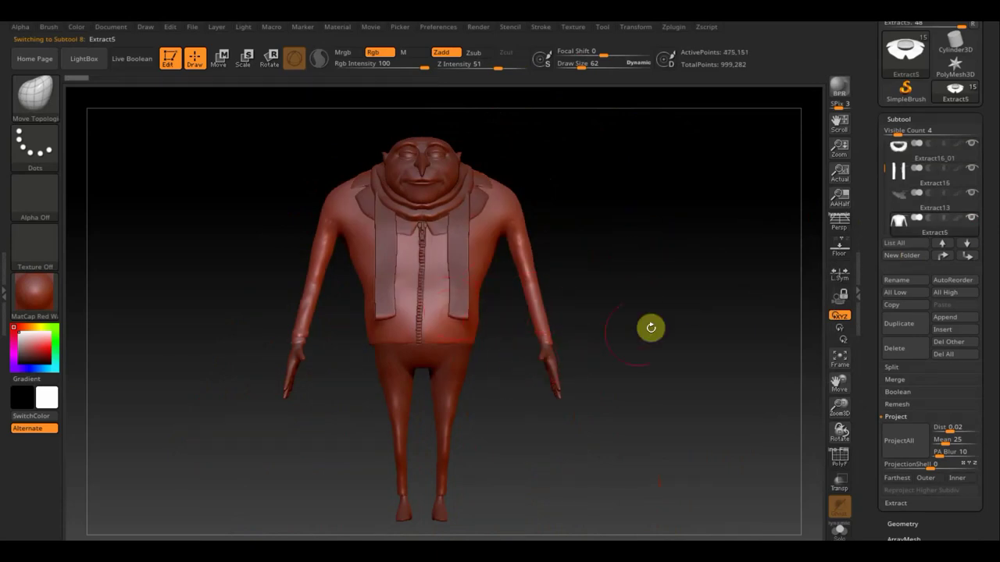
key(n)
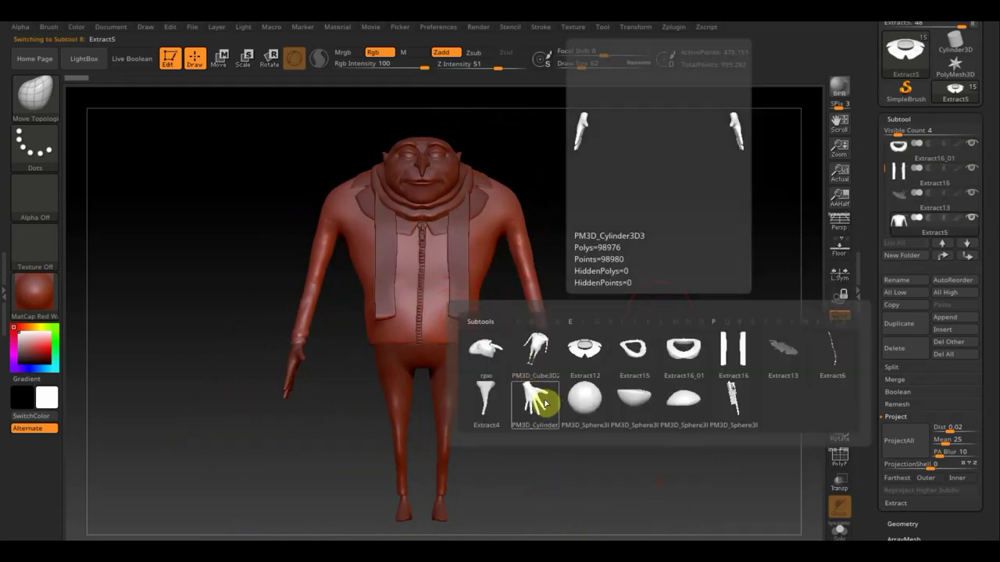
click(537, 400)
click(221, 56)
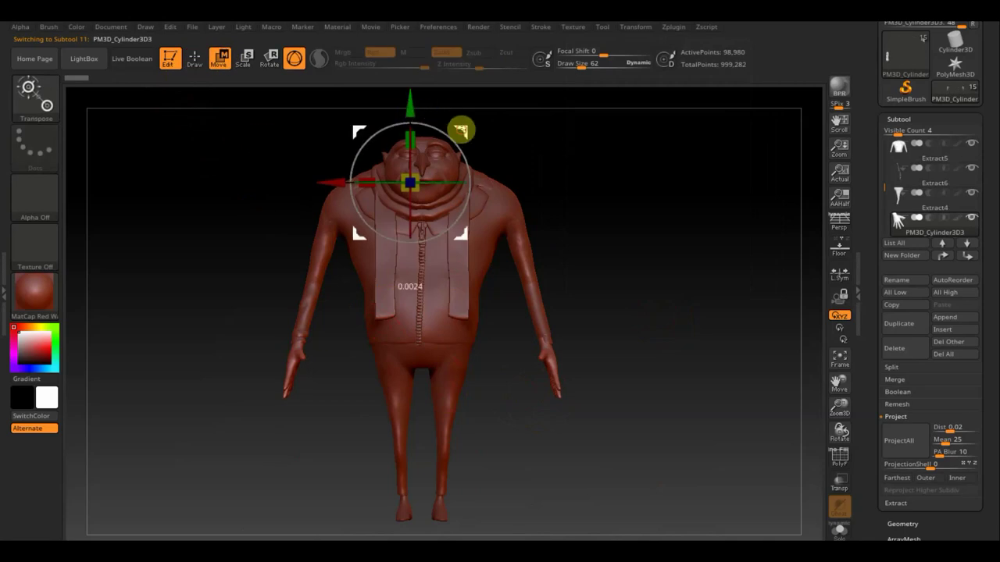
drag(461, 126, 464, 108)
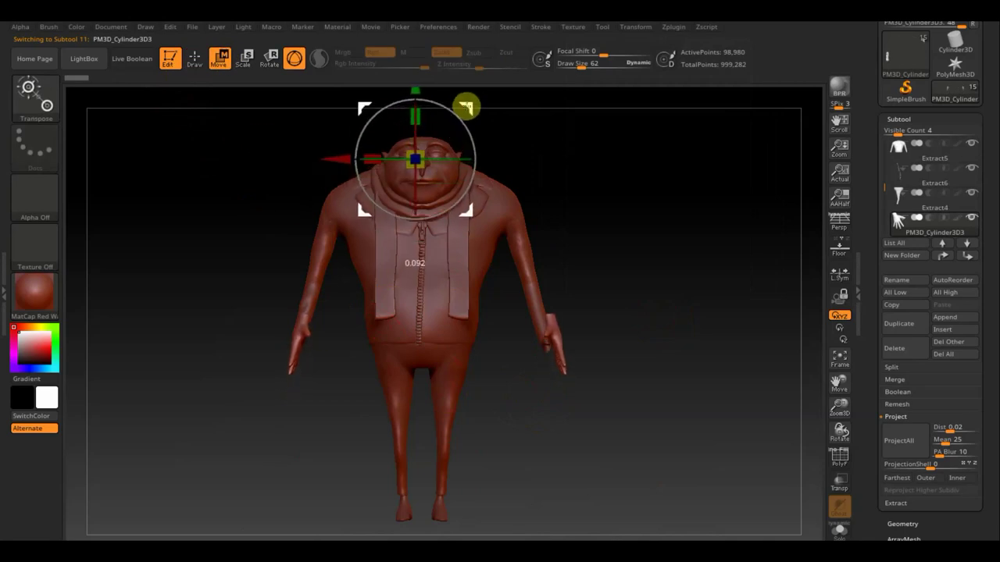
shift+drag(652, 161, 665, 172)
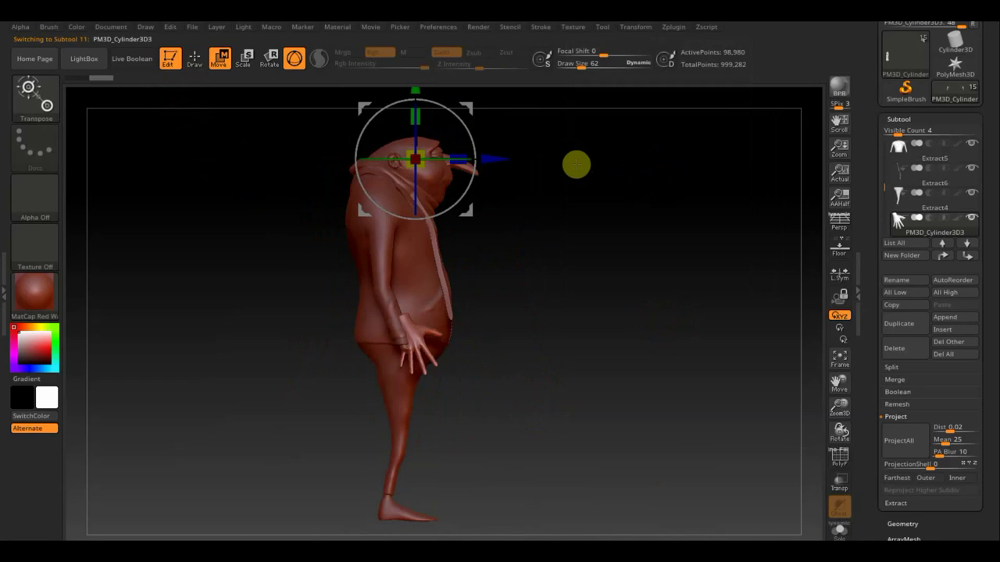
drag(474, 110, 461, 107)
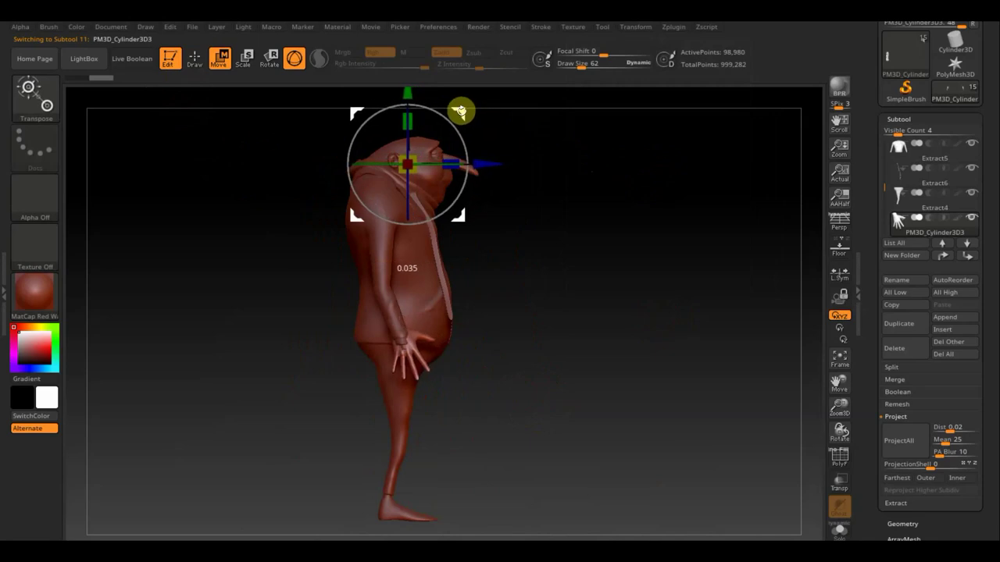
mouse_move(582, 192)
shift+mouse_down()
mouse_move(526, 210)
mouse_move(601, 201)
mouse_move(611, 210)
shift+mouse_up()
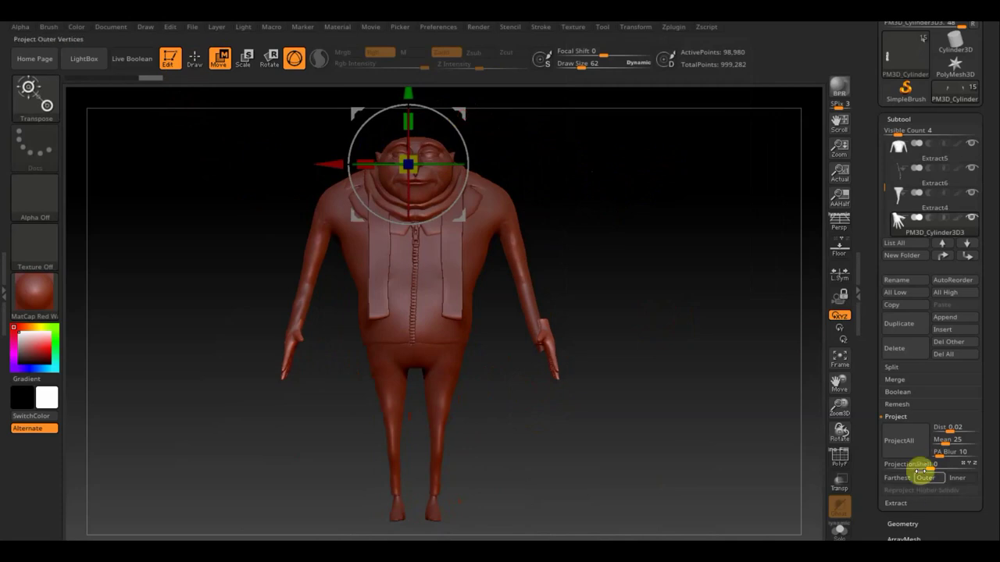
Apply Geometry > Modify Topology > Mirror And Weld to the hand subtool.
click(901, 524)
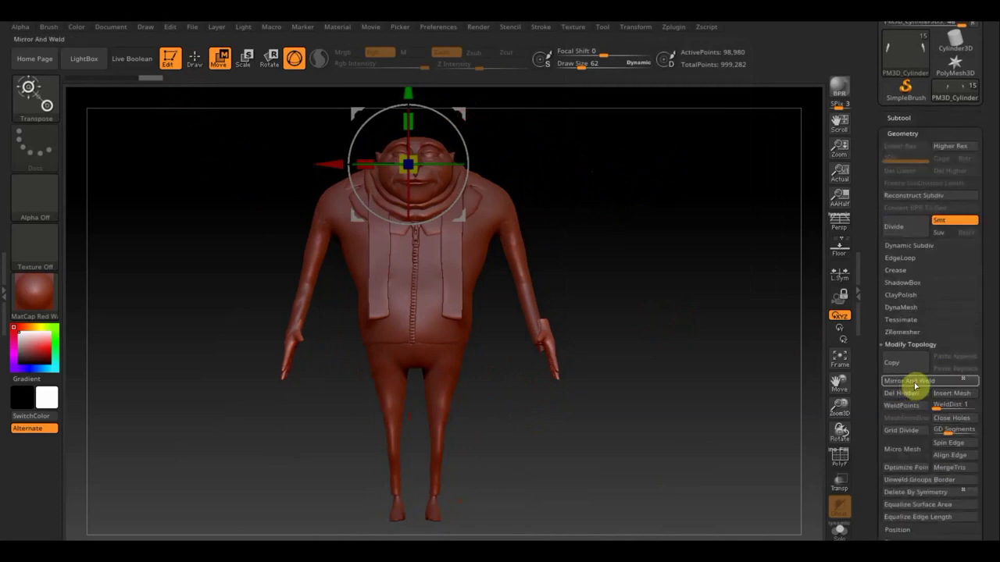
click(910, 382)
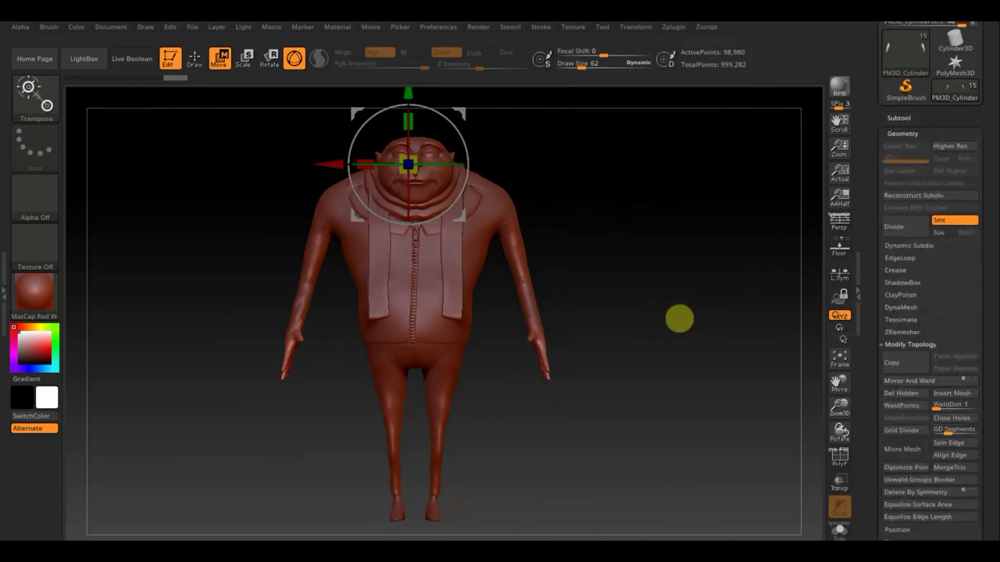
key(n)
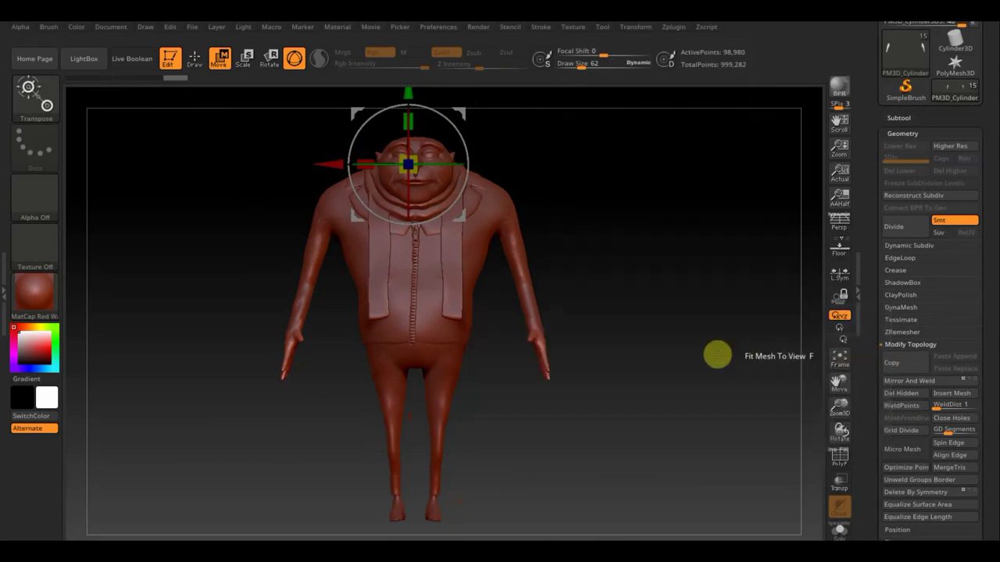
Select Extract5, return to Draw mode, check it from several angles, then Mirror And Weld it.
key(n)
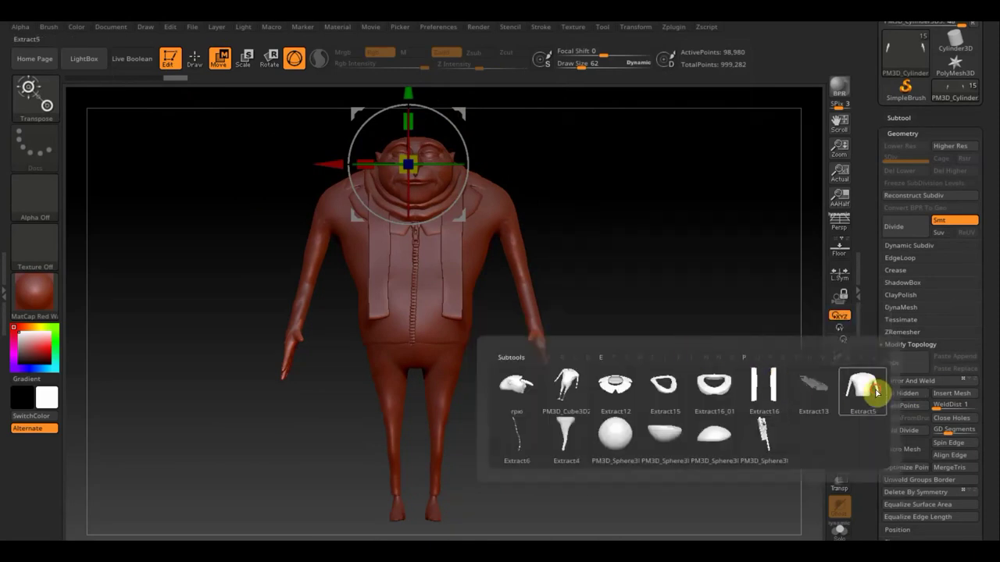
click(864, 387)
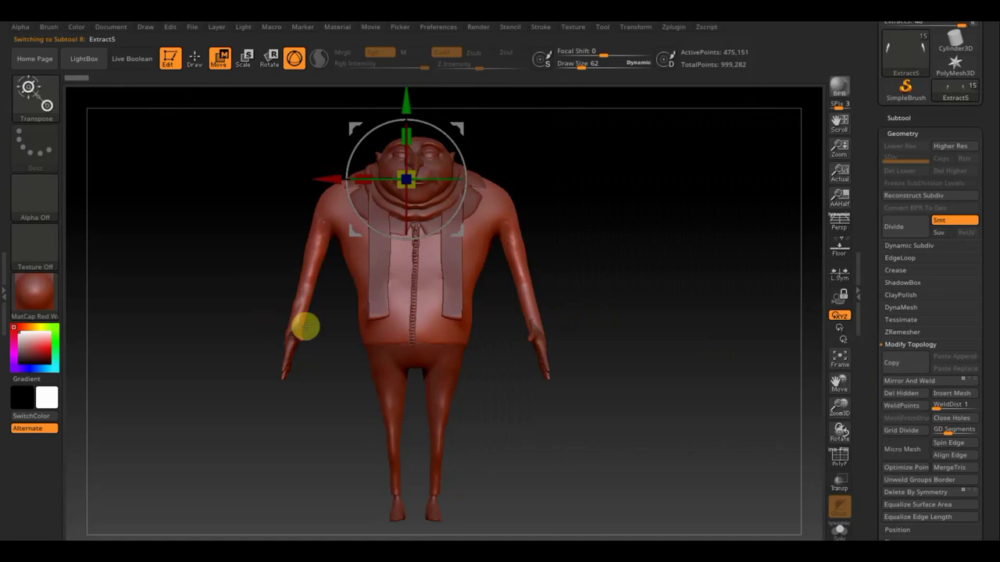
click(194, 58)
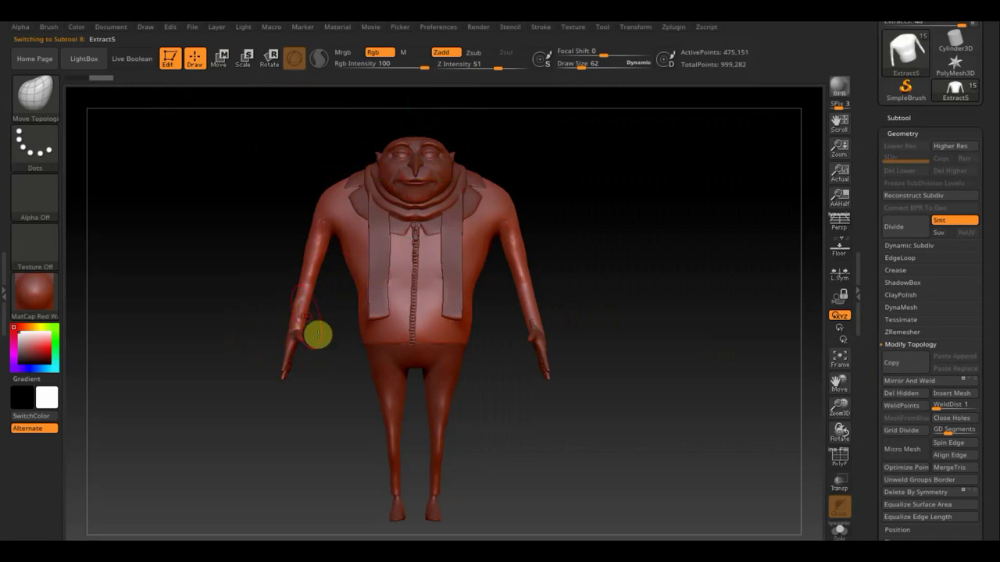
drag(320, 335, 301, 329)
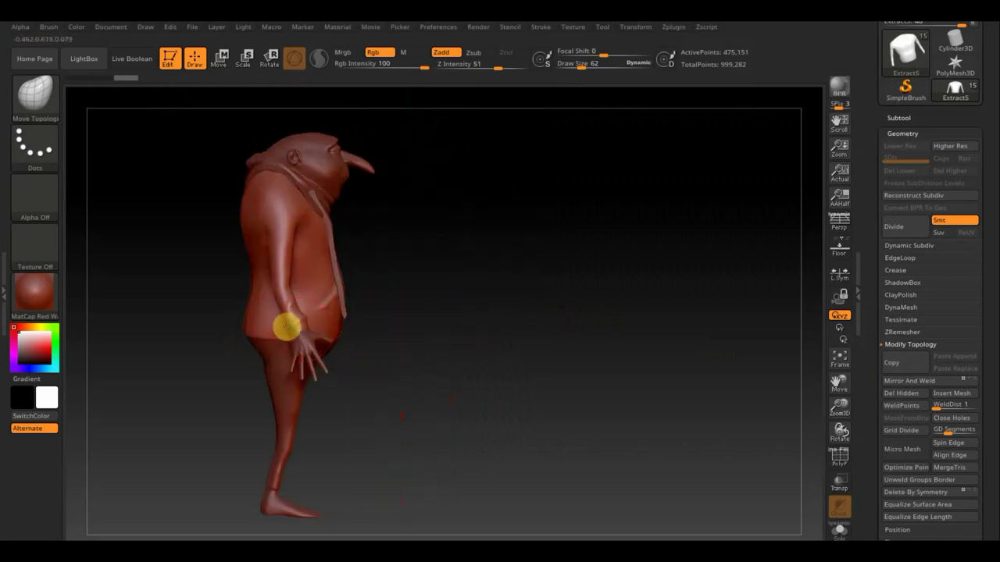
drag(463, 340, 307, 325)
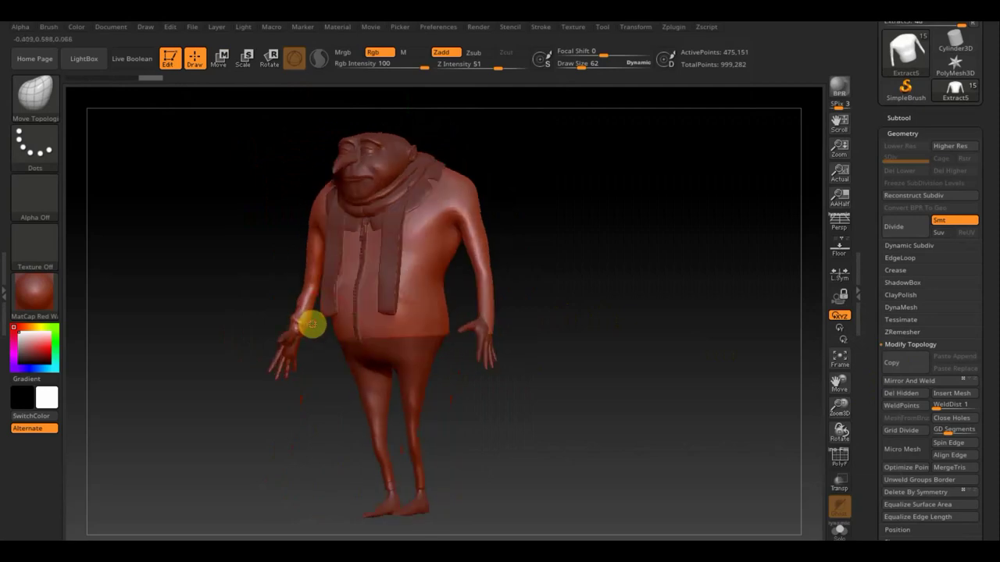
mouse_move(266, 320)
mouse_down()
mouse_move(299, 326)
mouse_move(292, 334)
mouse_up()
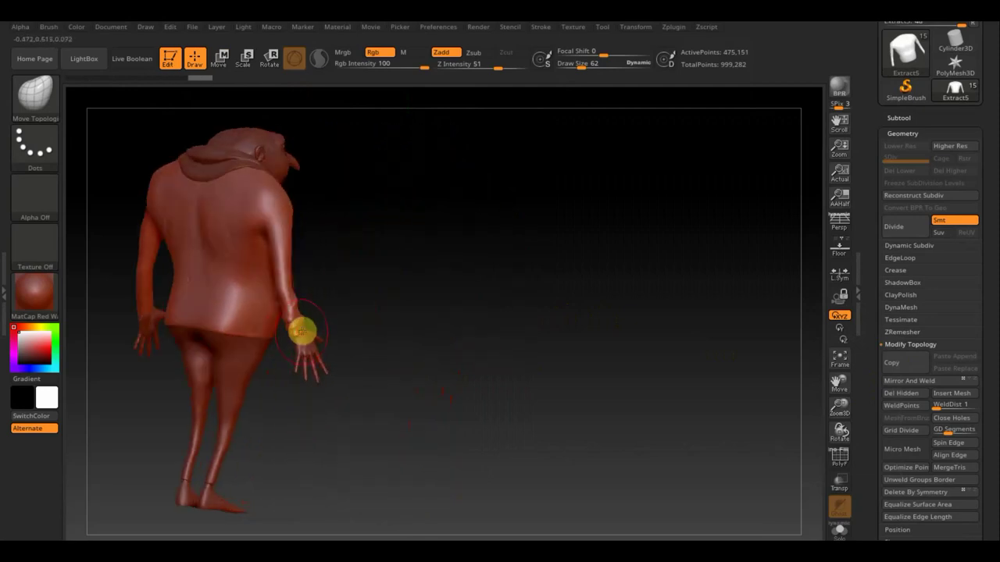
drag(415, 342, 352, 330)
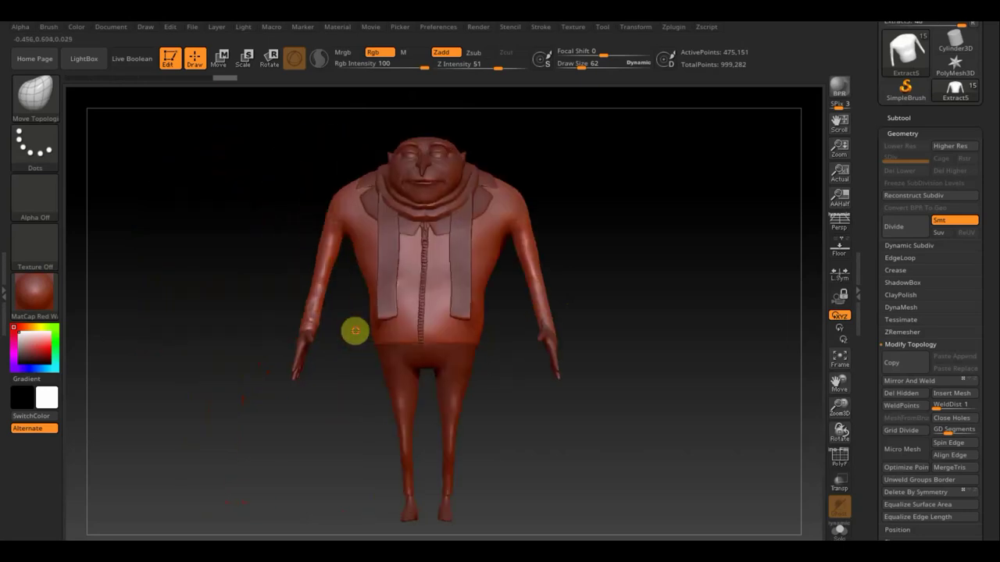
click(929, 382)
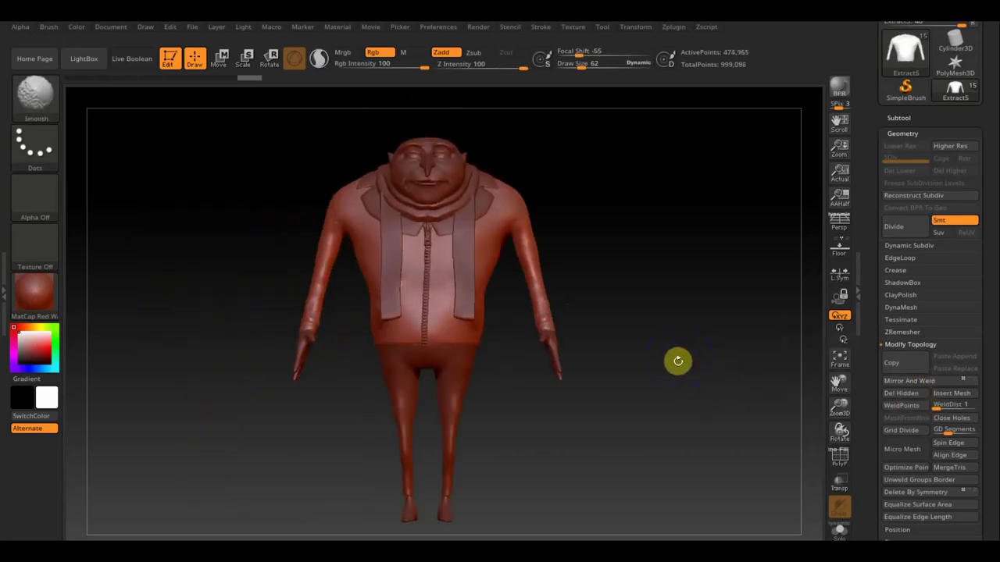
drag(723, 341, 642, 301)
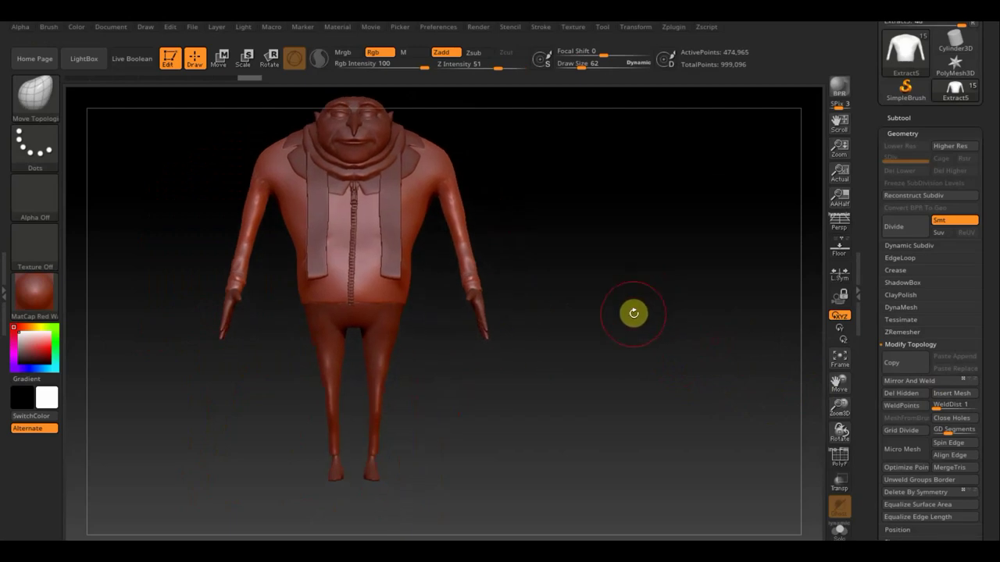
key(n)
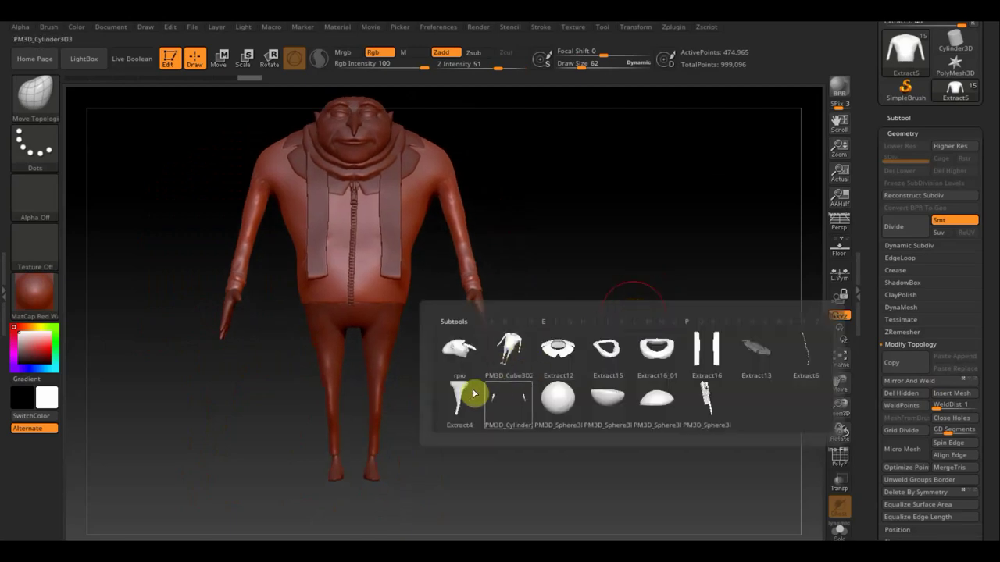
Make Extract4 active, orbit to its back, and choose the ClayBuildup brush.
click(469, 395)
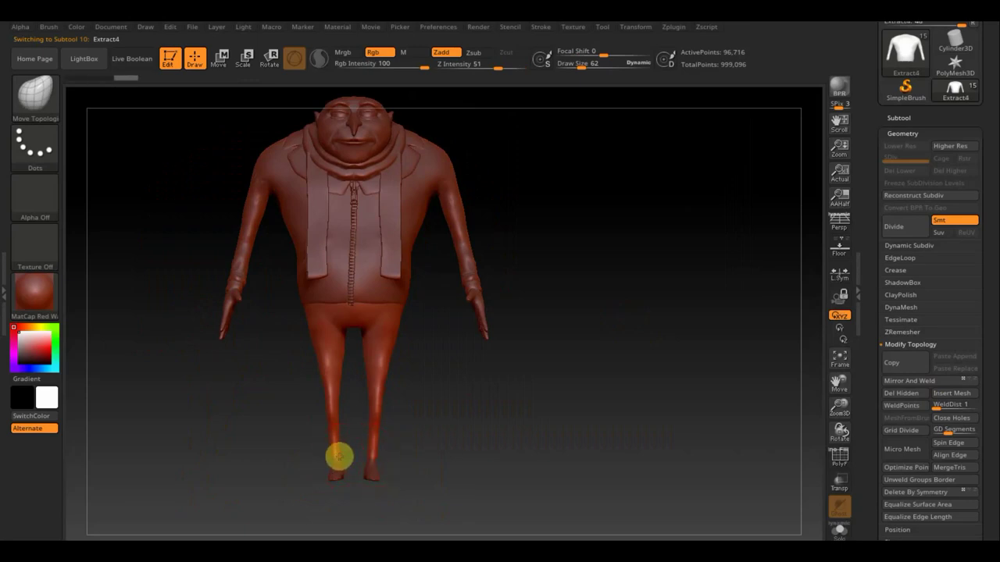
mouse_move(458, 458)
mouse_down()
mouse_move(323, 457)
mouse_move(417, 451)
mouse_move(475, 420)
mouse_move(455, 372)
mouse_up()
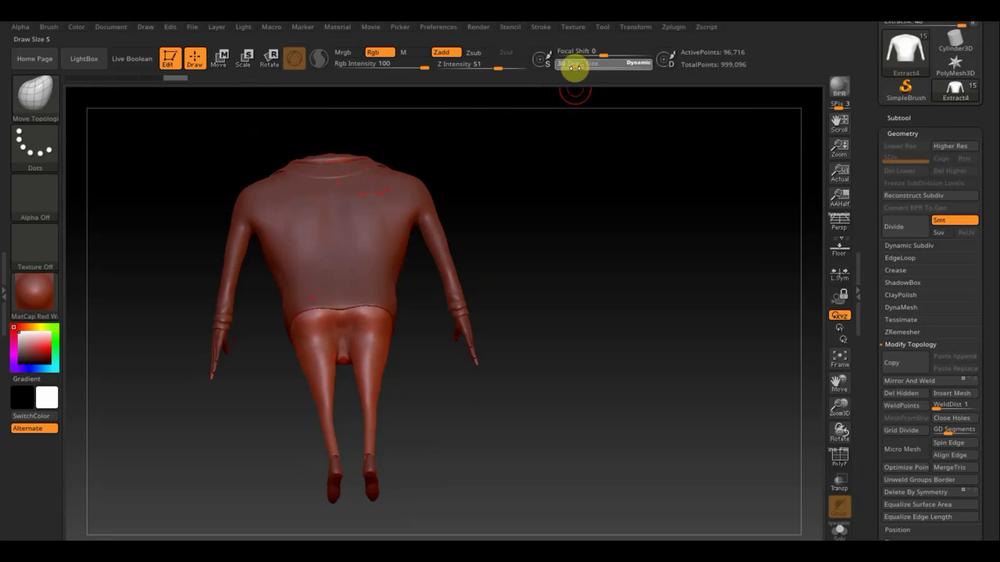
key(shift)
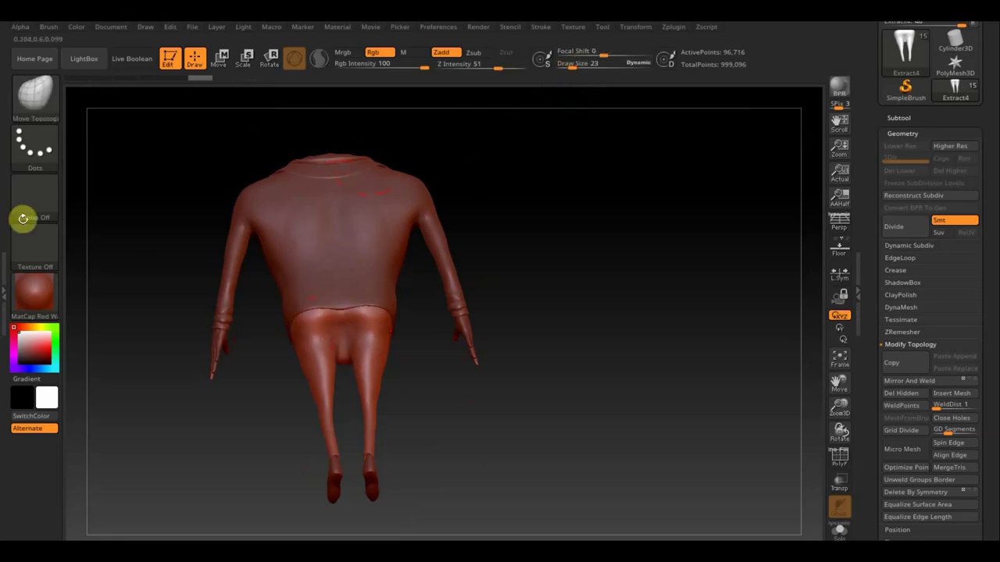
click(45, 106)
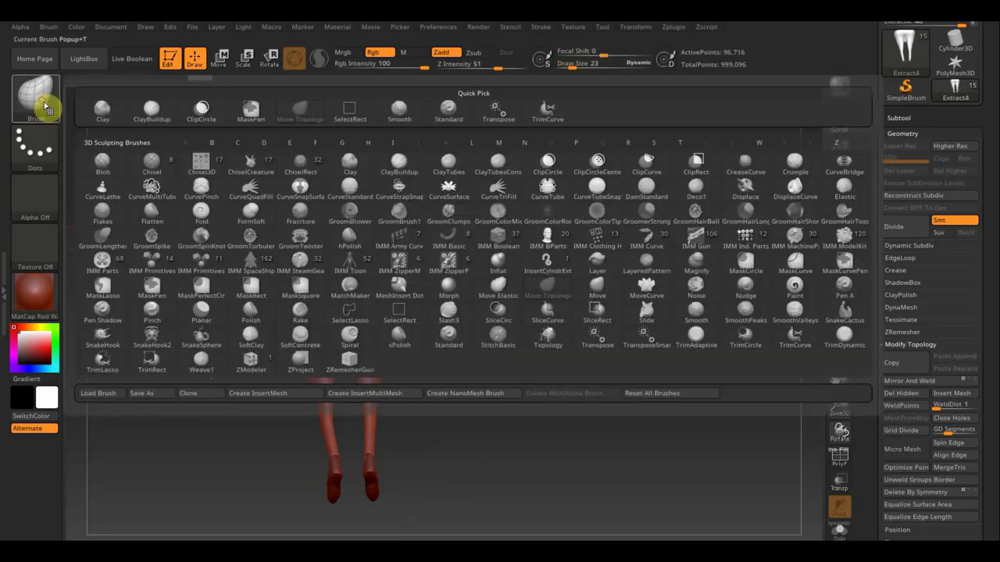
click(157, 111)
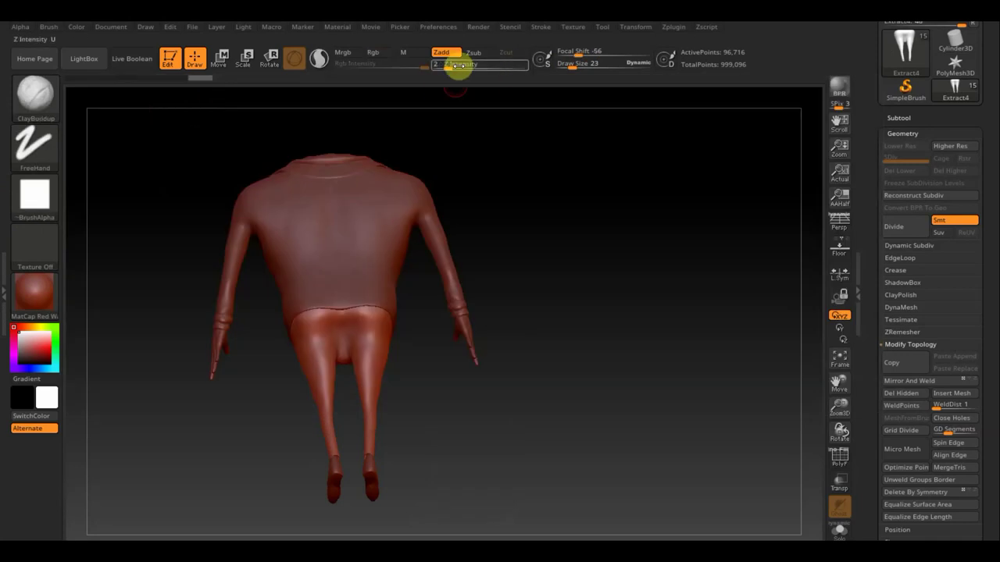
Set Draw Size 30, build up the trouser crotch, and unhide the head, scarf and jacket.
click(574, 69)
text(33)
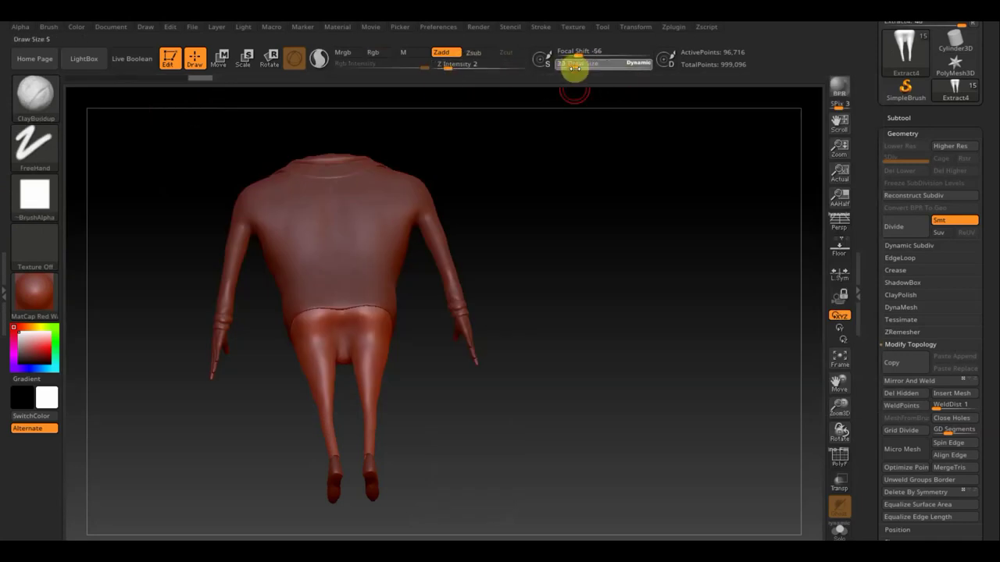
key(Return)
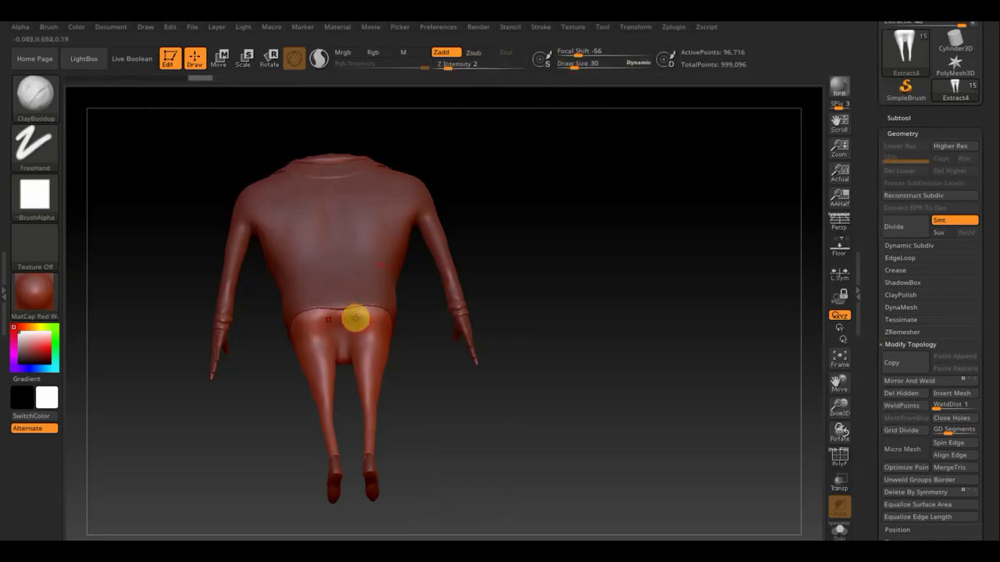
mouse_move(355, 318)
mouse_down()
mouse_move(344, 345)
mouse_move(342, 321)
mouse_move(345, 346)
mouse_move(310, 340)
mouse_move(378, 326)
mouse_up()
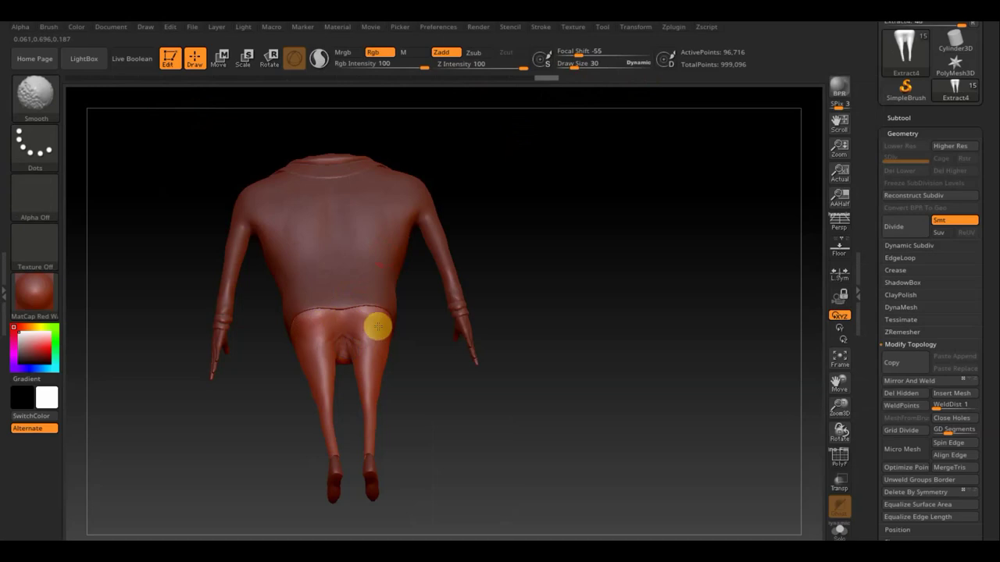
ctrl+shift+click(500, 375)
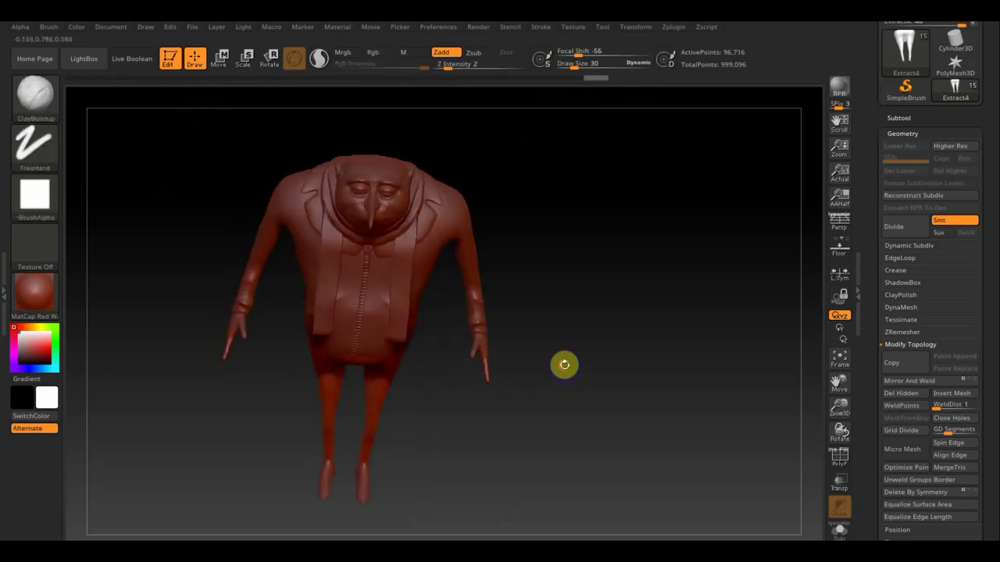
With the Move Topological brush at Draw Size 48, reshape the crotch and left hip.
click(34, 94)
click(301, 107)
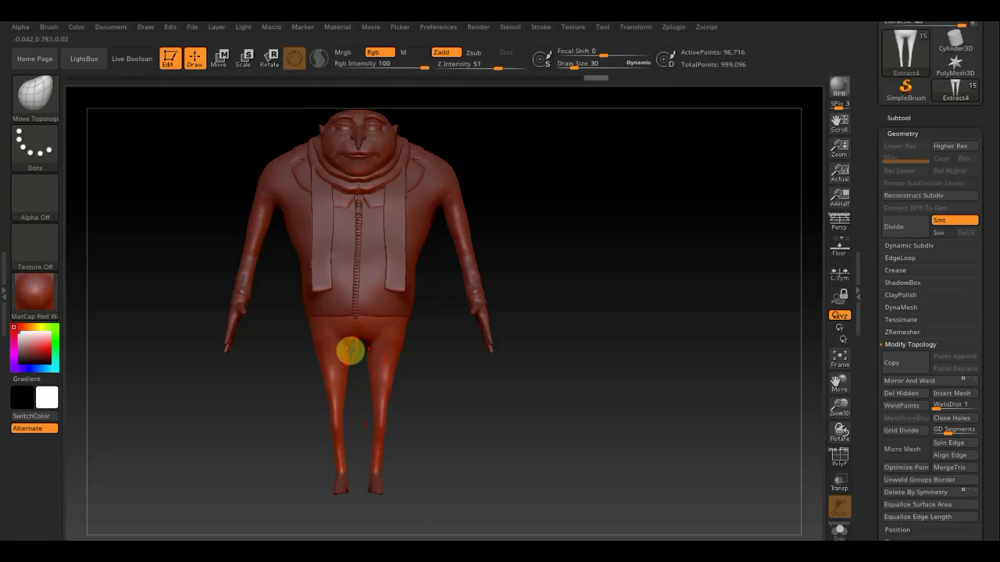
drag(574, 68, 578, 68)
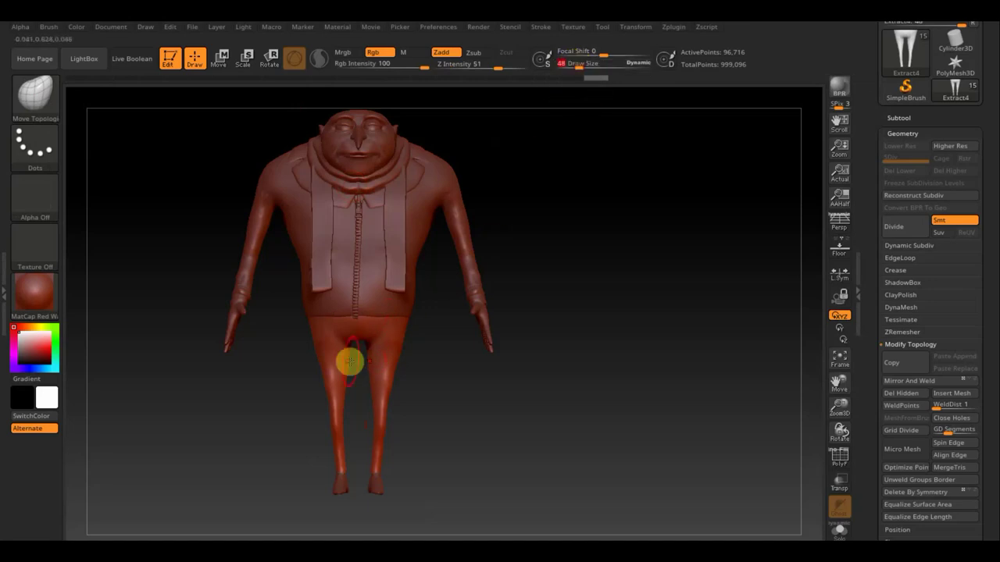
drag(354, 350, 346, 378)
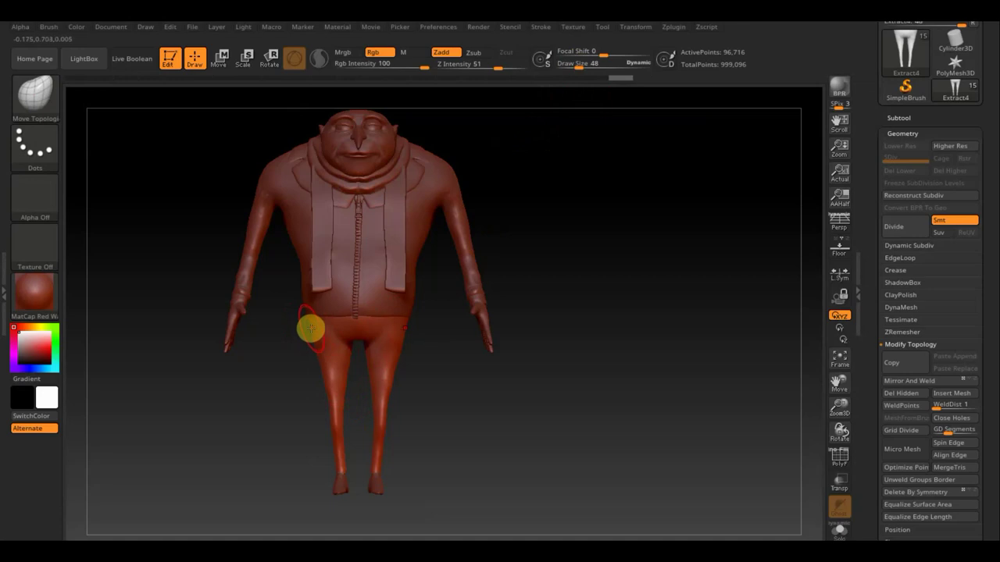
drag(312, 321, 314, 354)
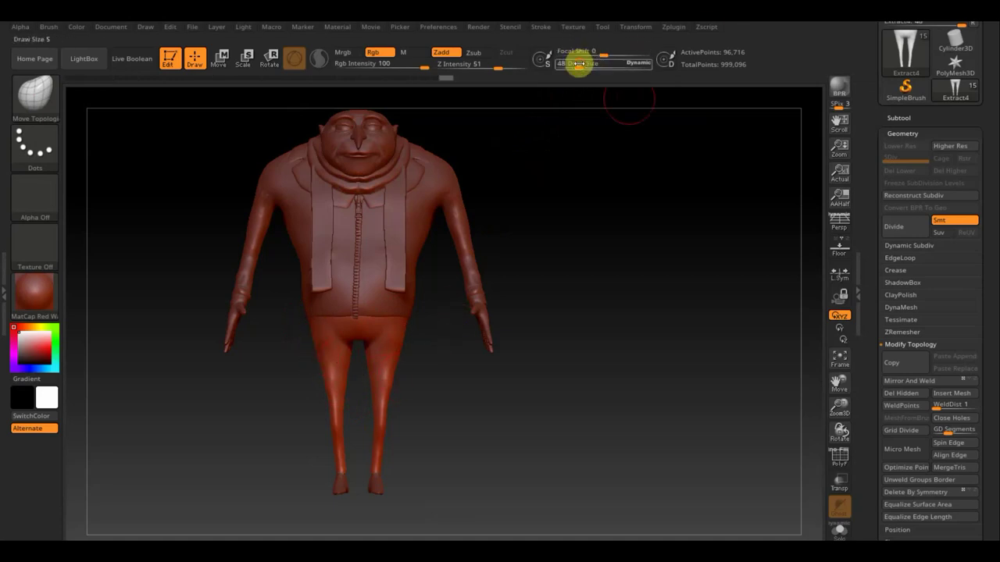
Raise Draw Size to 81, reshape and smooth the left trouser leg.
drag(576, 62, 584, 67)
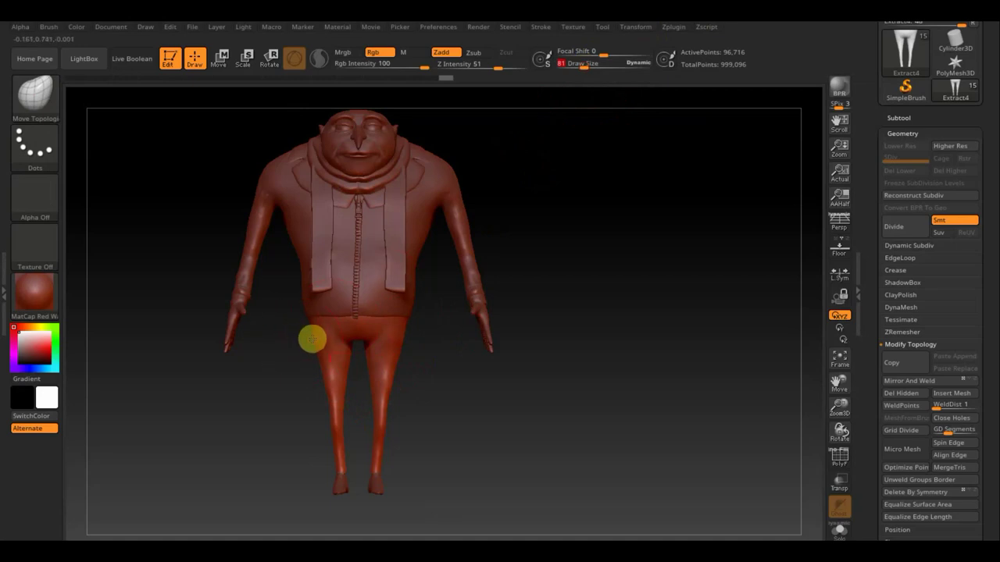
mouse_move(312, 339)
mouse_down()
mouse_move(346, 389)
mouse_move(340, 405)
mouse_up()
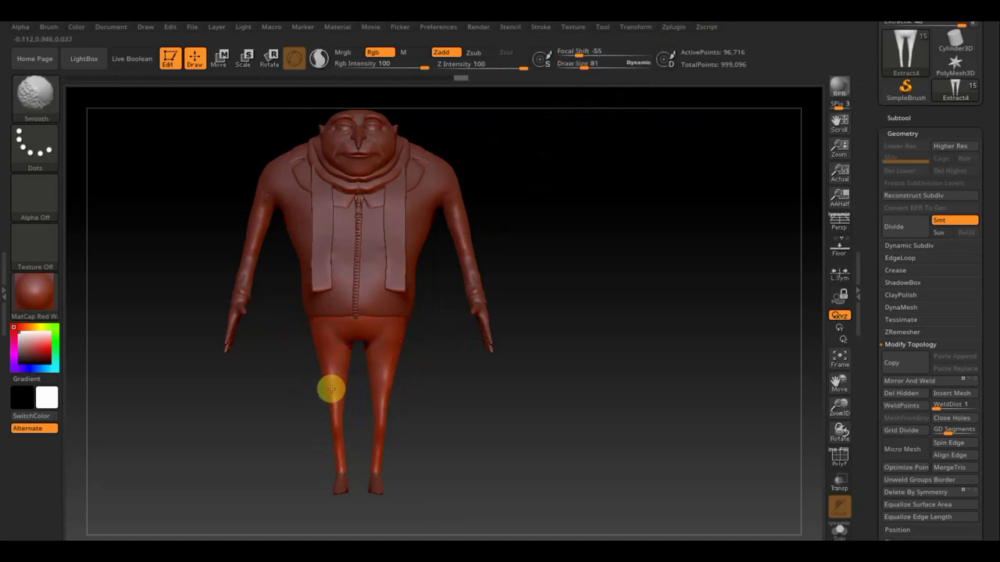
shift+drag(330, 364, 347, 364)
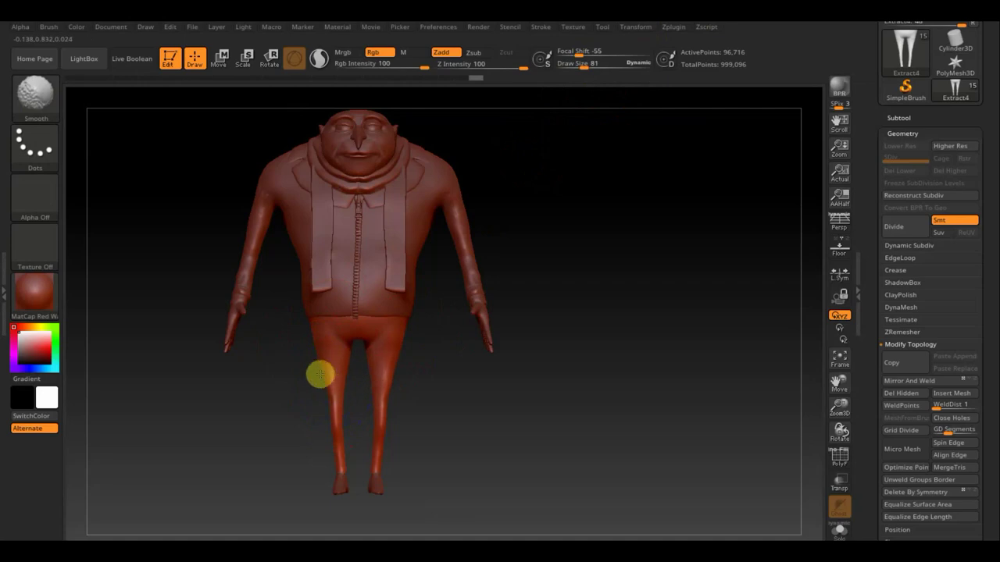
mouse_move(435, 395)
mouse_down()
mouse_move(508, 399)
mouse_move(511, 409)
mouse_up()
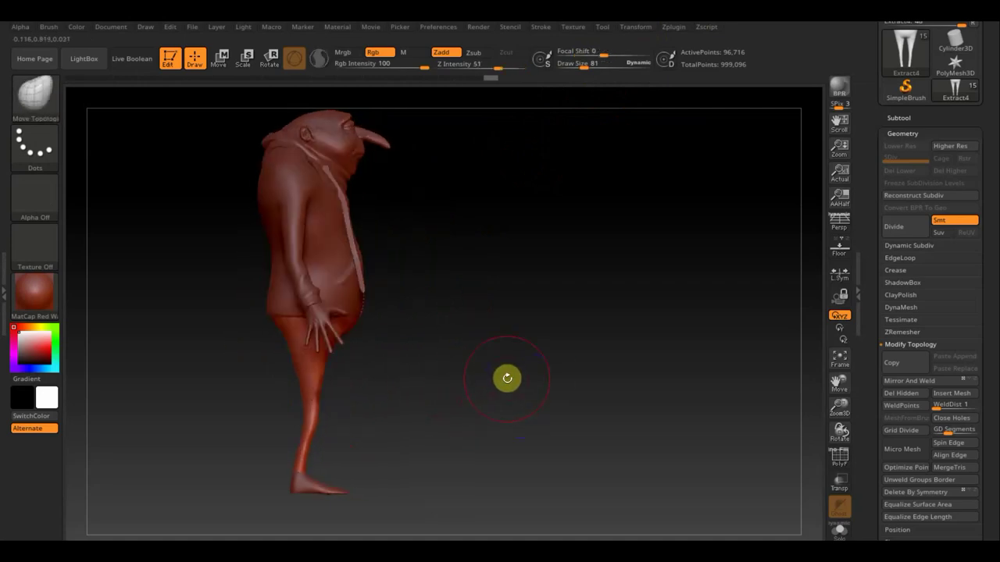
Make PM3D_Cube3D2 the working subtool, view the whole character from the front, and shrink Draw Size to 21.
key(n)
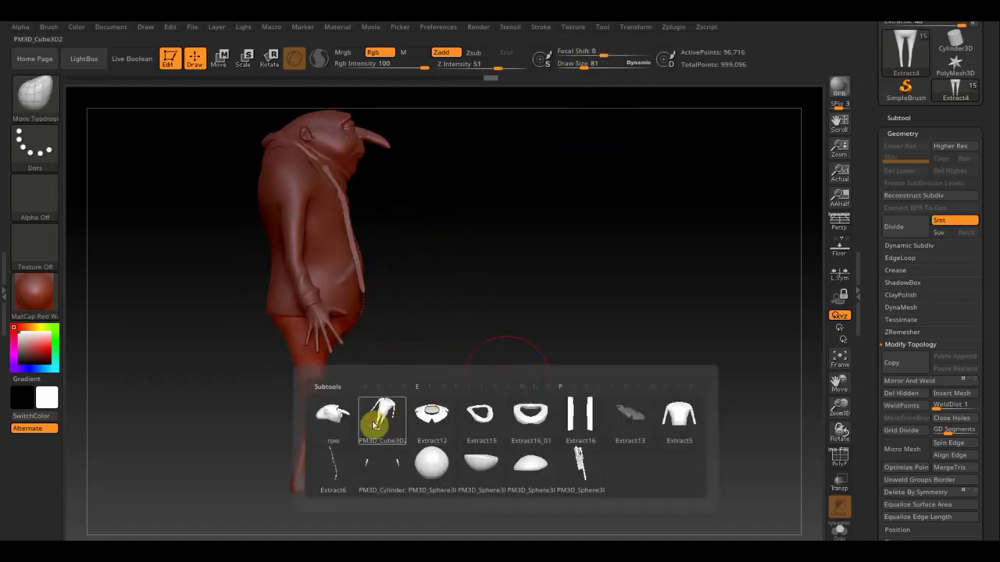
click(378, 412)
mouse_move(420, 394)
shift+mouse_down()
mouse_move(400, 409)
mouse_move(502, 404)
shift+mouse_up()
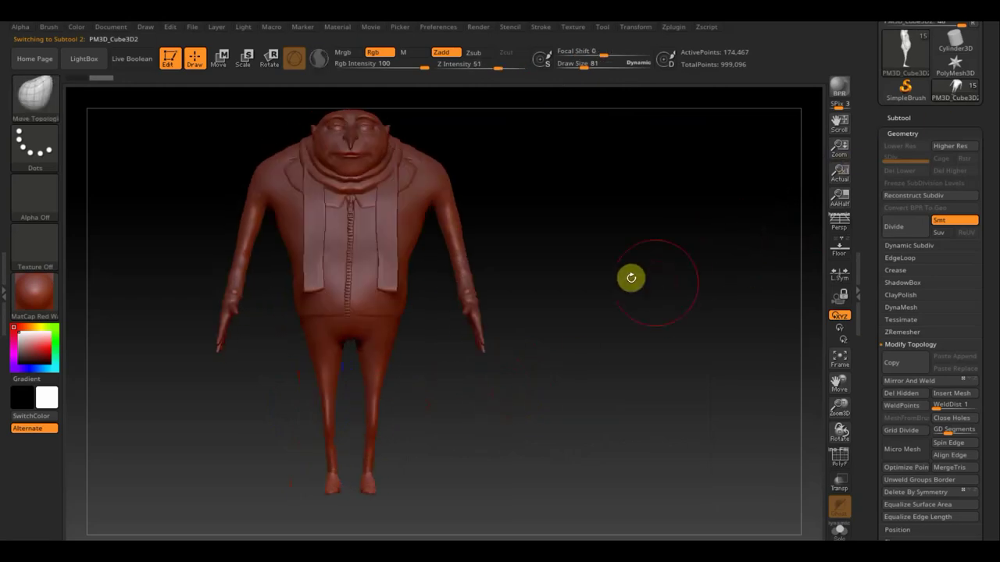
mouse_move(631, 276)
alt+mouse_down()
mouse_move(552, 277)
mouse_move(599, 306)
mouse_move(589, 286)
alt+mouse_up()
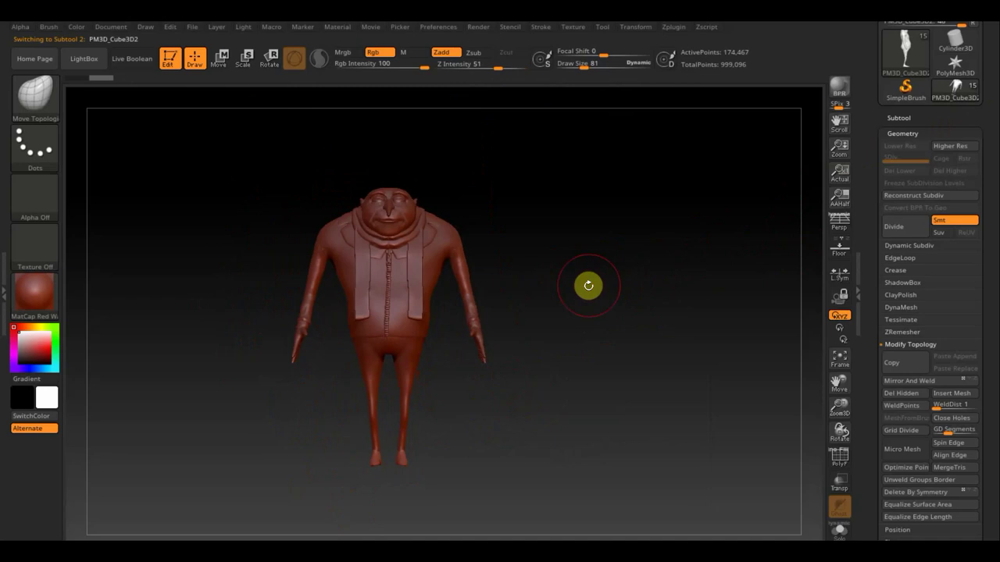
key(shift)
key(shift)
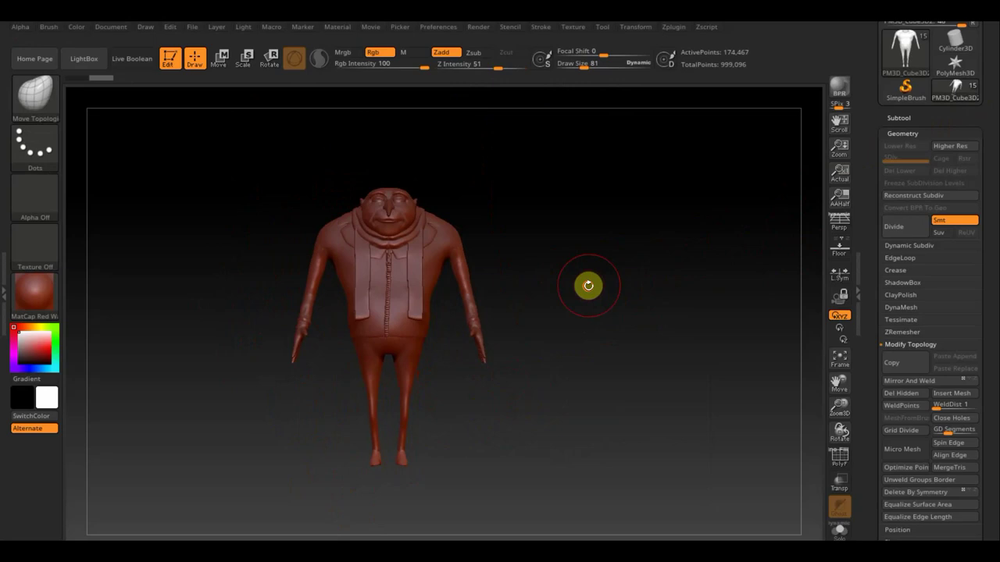
key(shift)
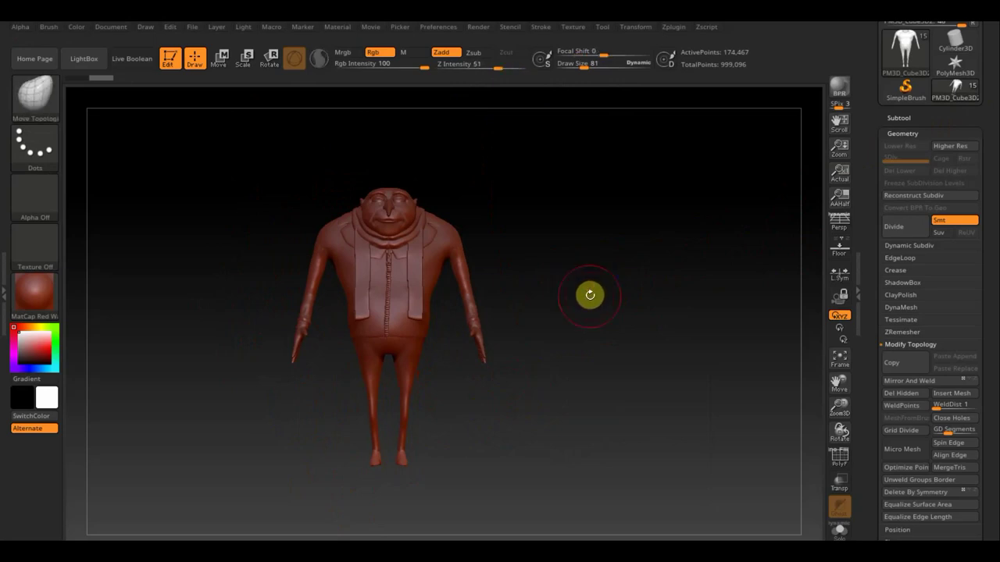
key(n)
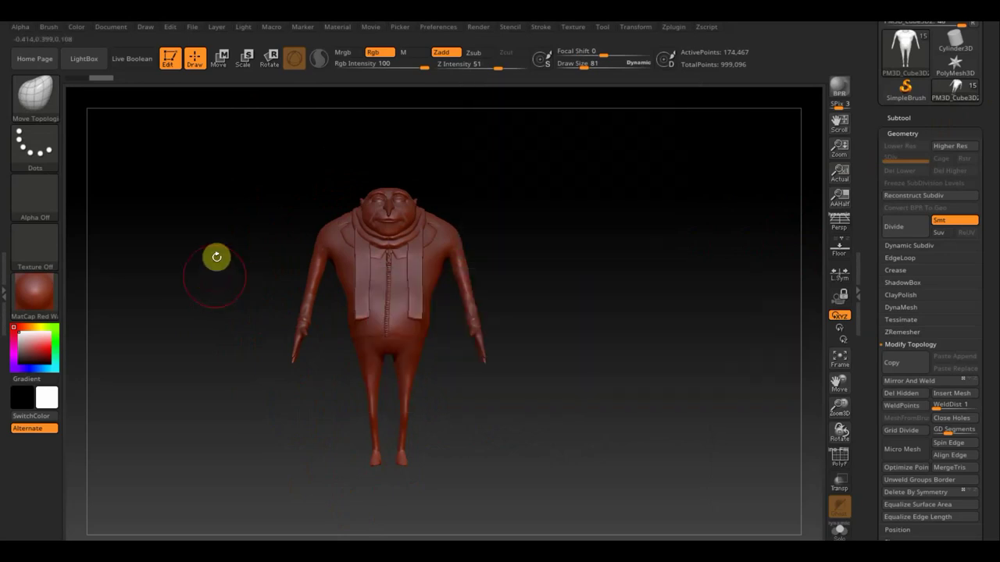
mouse_move(617, 272)
mouse_down()
mouse_move(552, 273)
mouse_move(580, 286)
mouse_move(572, 371)
mouse_move(665, 349)
mouse_move(668, 288)
mouse_up()
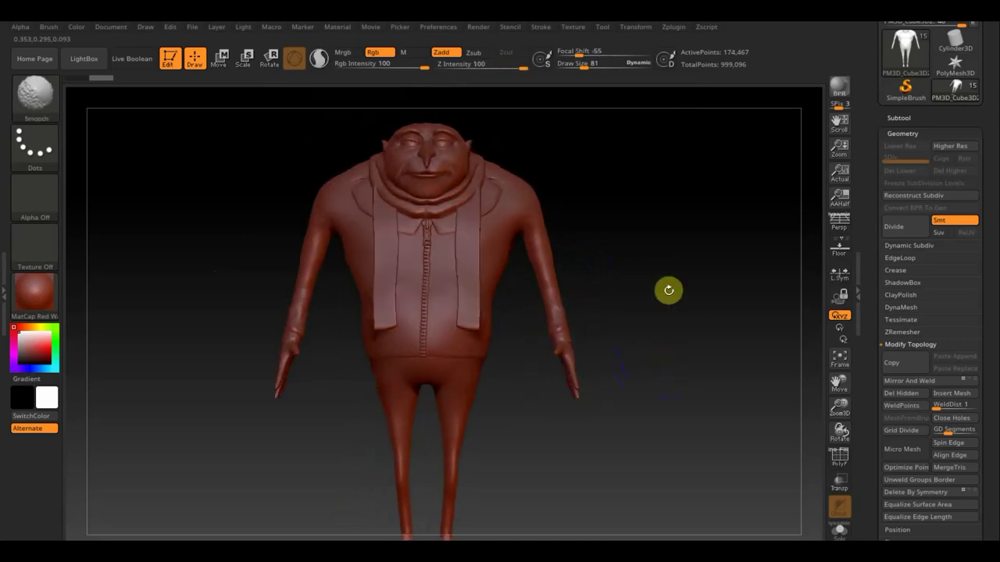
drag(592, 62, 578, 67)
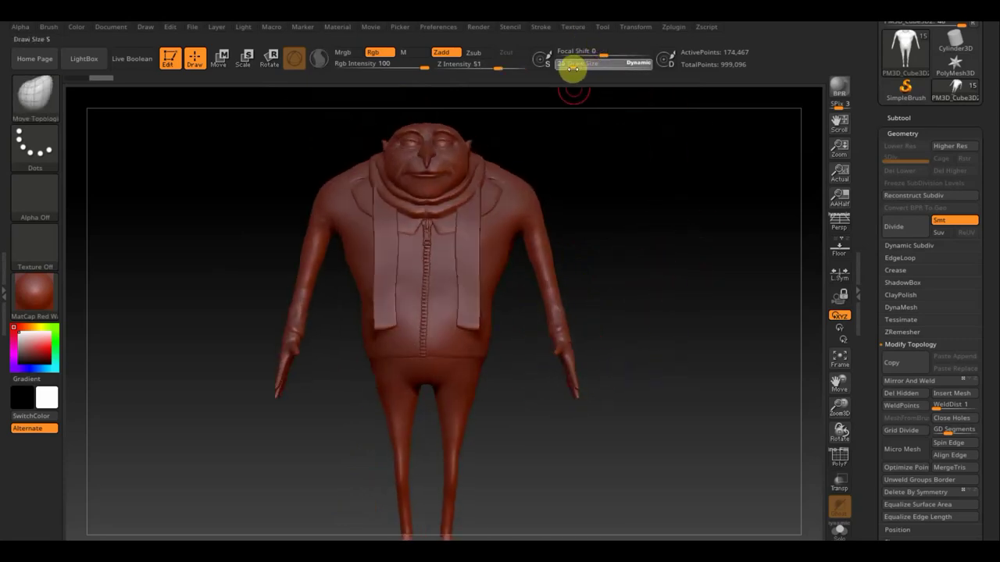
Switch to the head subtool, frame the head, set Draw Size 26, and test a stroke on the face.
key(n)
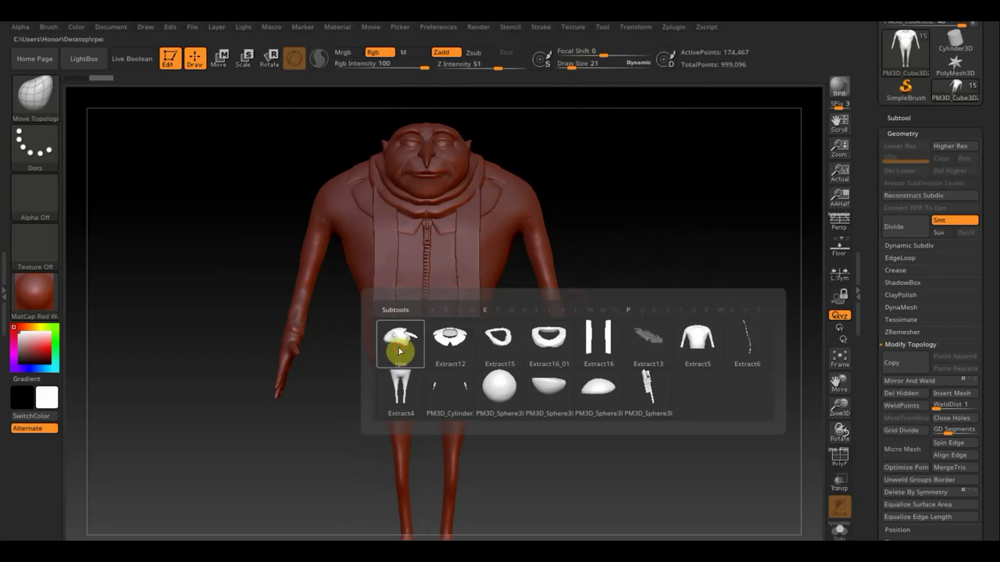
click(399, 351)
alt+drag(654, 263, 617, 326)
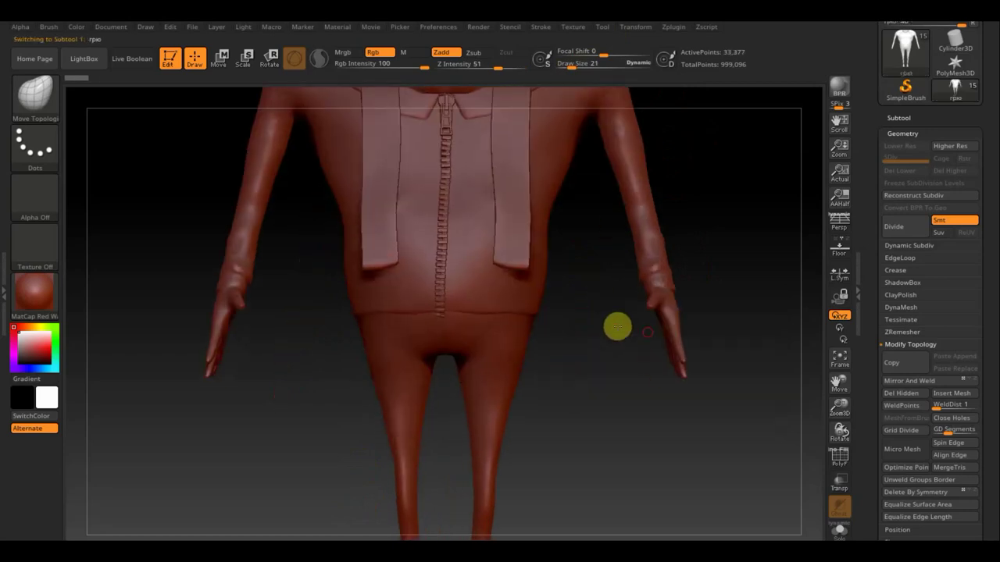
alt+drag(598, 435, 599, 495)
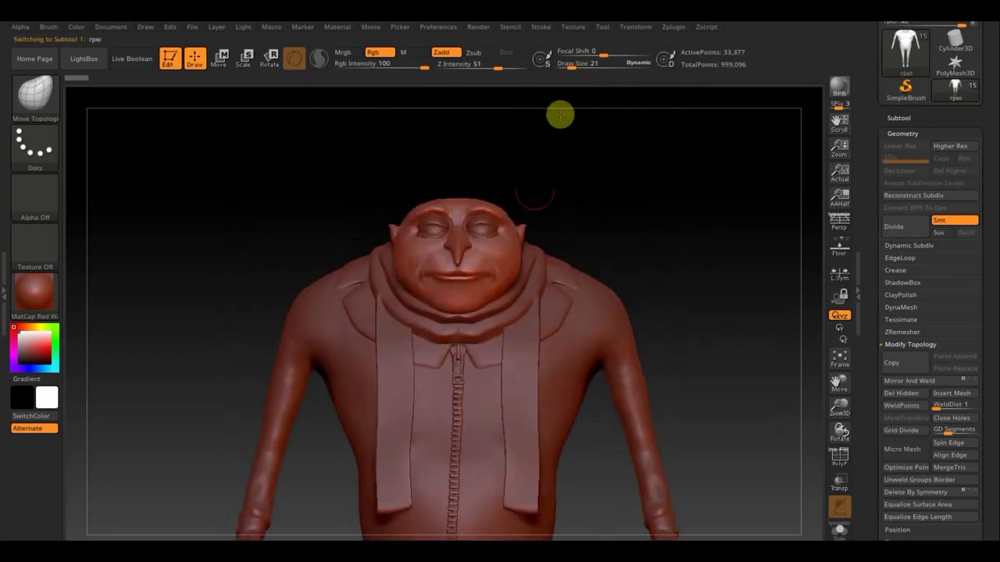
click(571, 65)
key(Return)
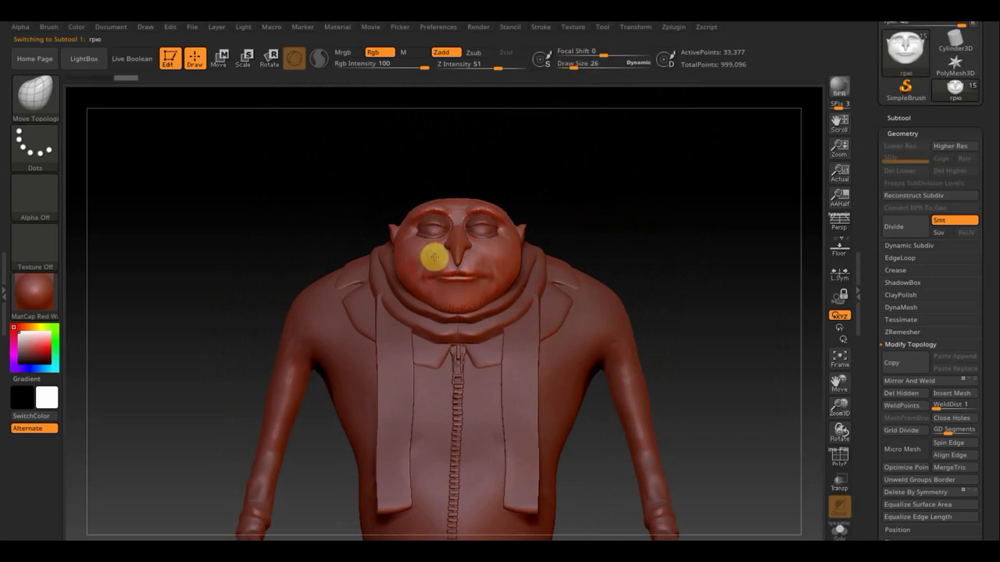
click(434, 258)
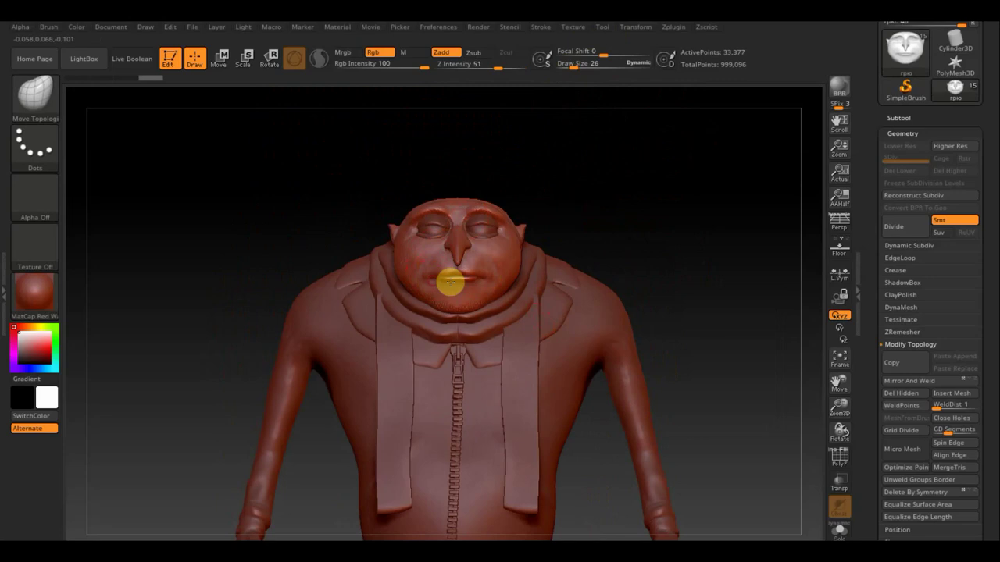
Orbit the head through side, front and three-quarter views, then zoom in on it.
drag(643, 234, 468, 280)
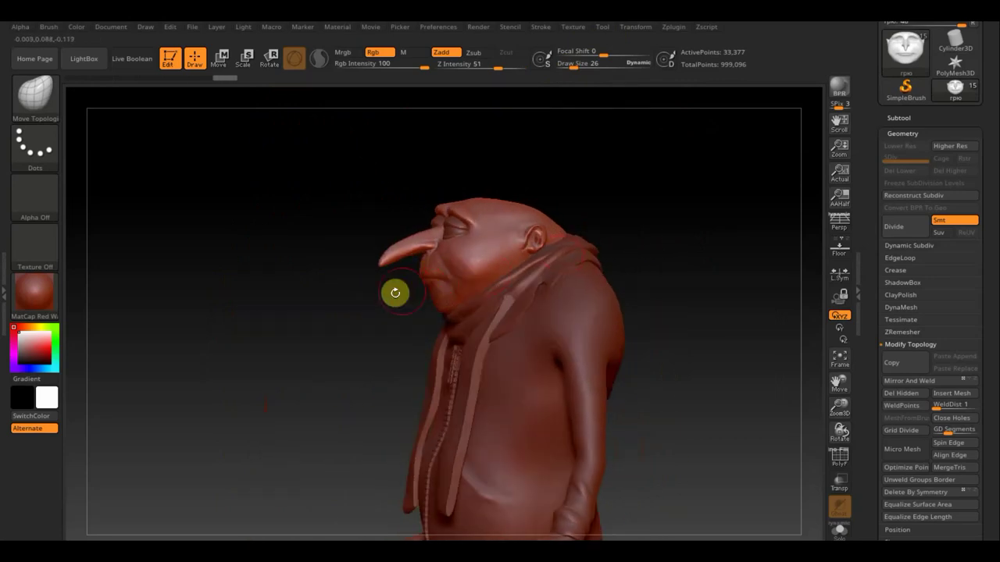
mouse_move(396, 290)
mouse_down()
mouse_move(352, 310)
mouse_move(448, 252)
mouse_up()
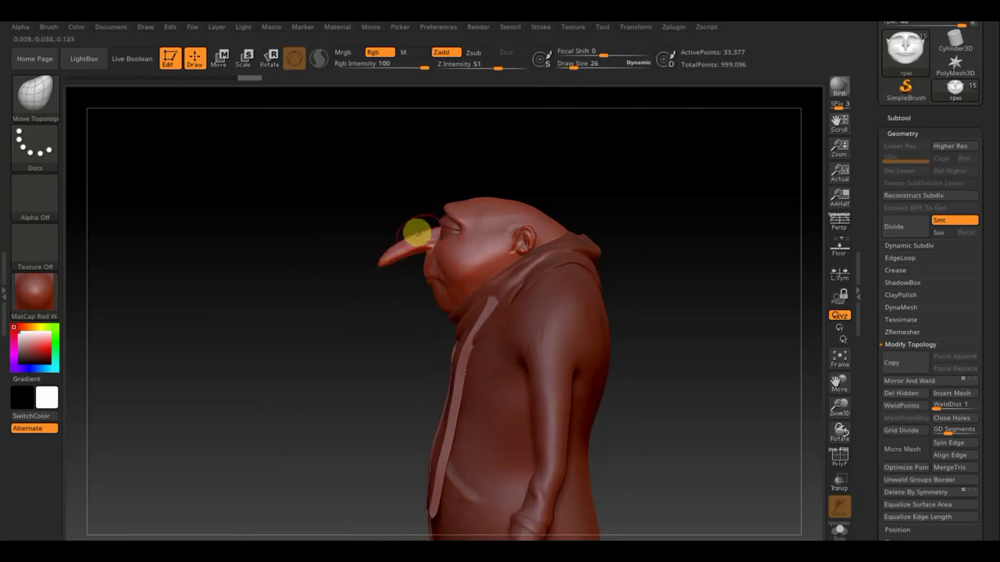
mouse_move(368, 333)
shift+mouse_down()
mouse_move(448, 352)
mouse_move(591, 270)
mouse_move(570, 286)
shift+mouse_up()
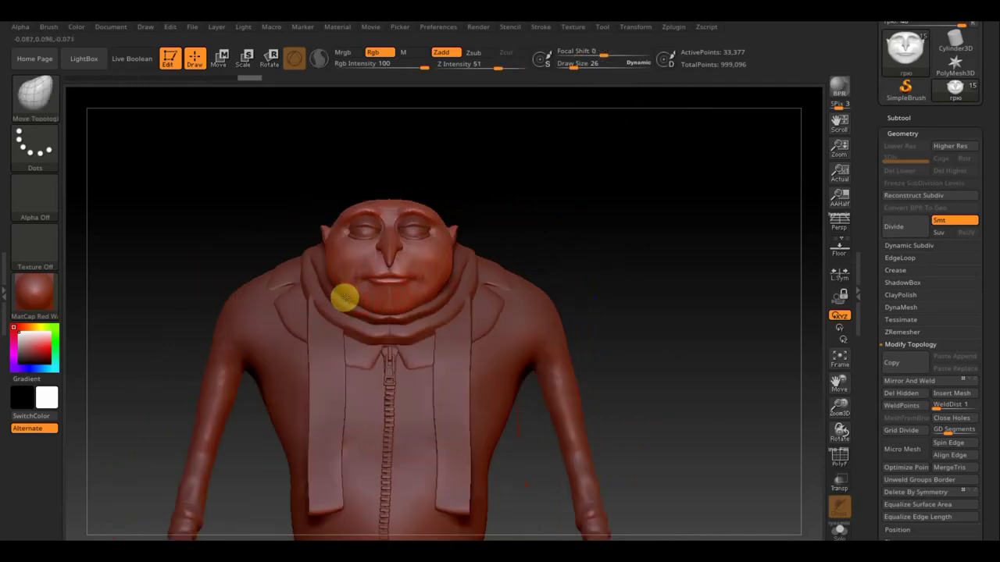
drag(572, 63, 579, 67)
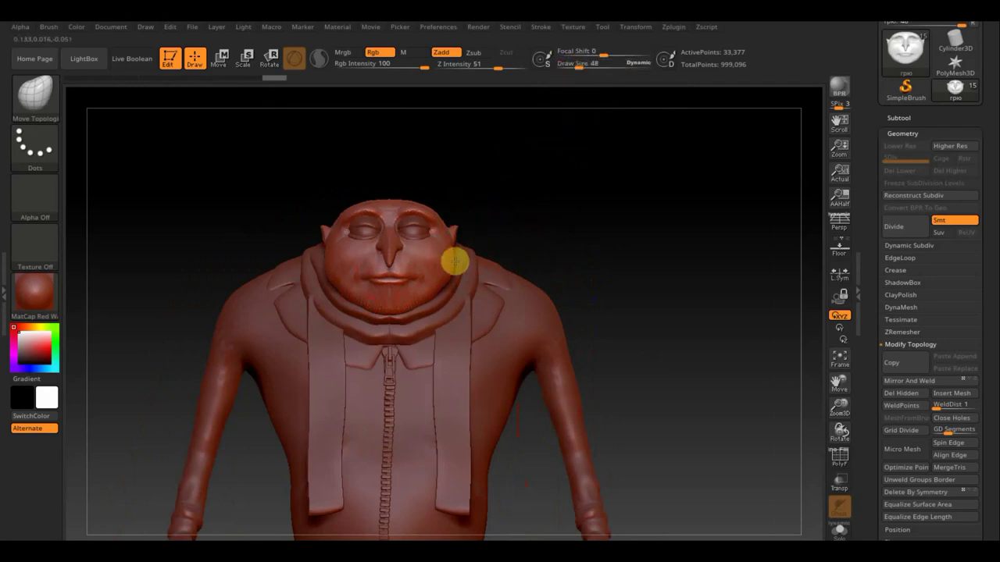
drag(614, 226, 576, 232)
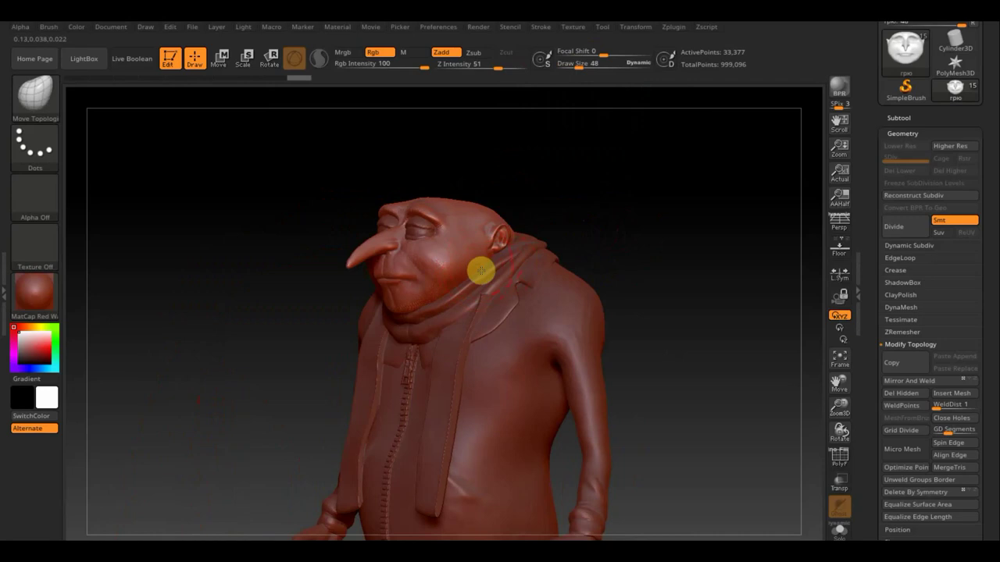
drag(583, 230, 500, 249)
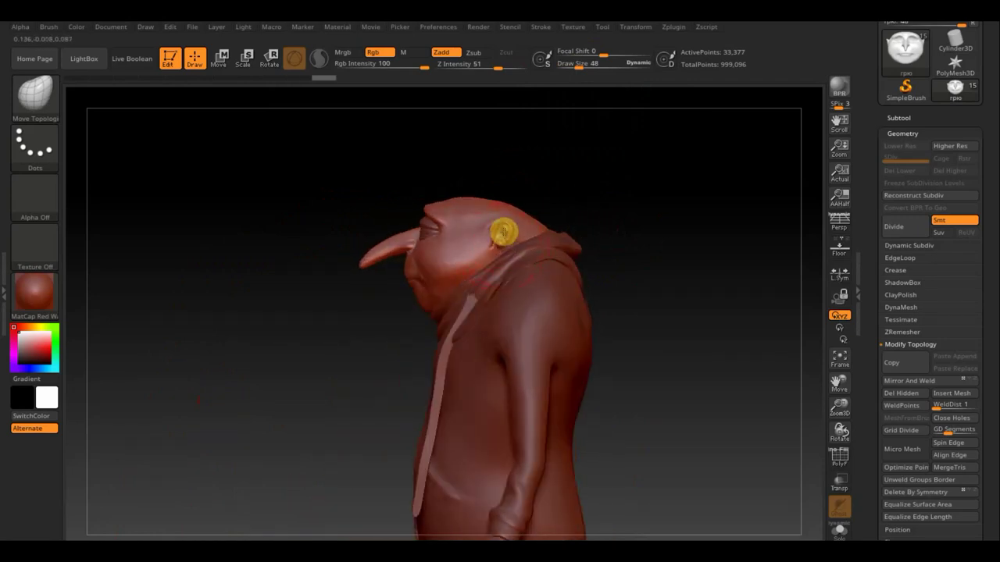
drag(596, 218, 656, 220)
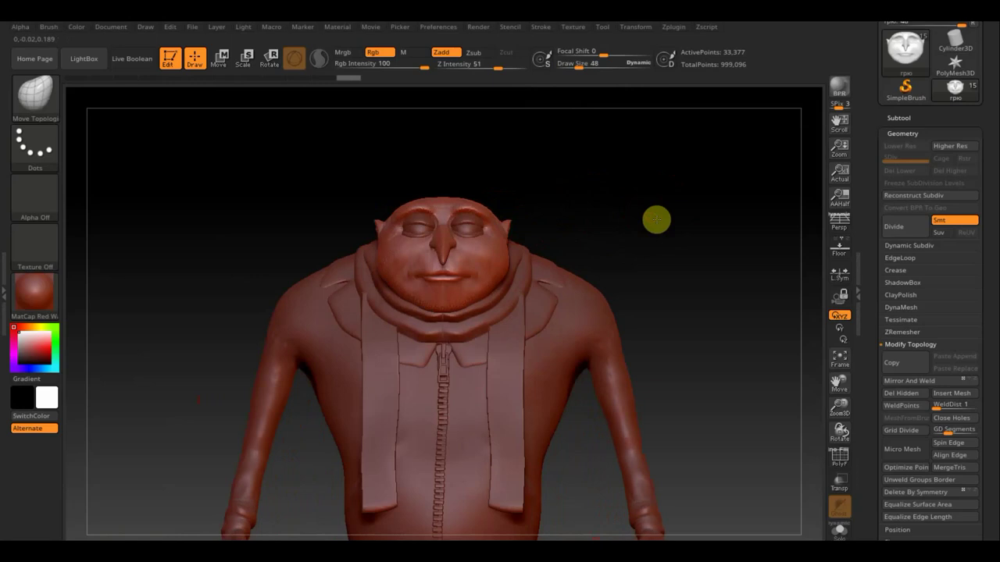
drag(508, 250, 377, 251)
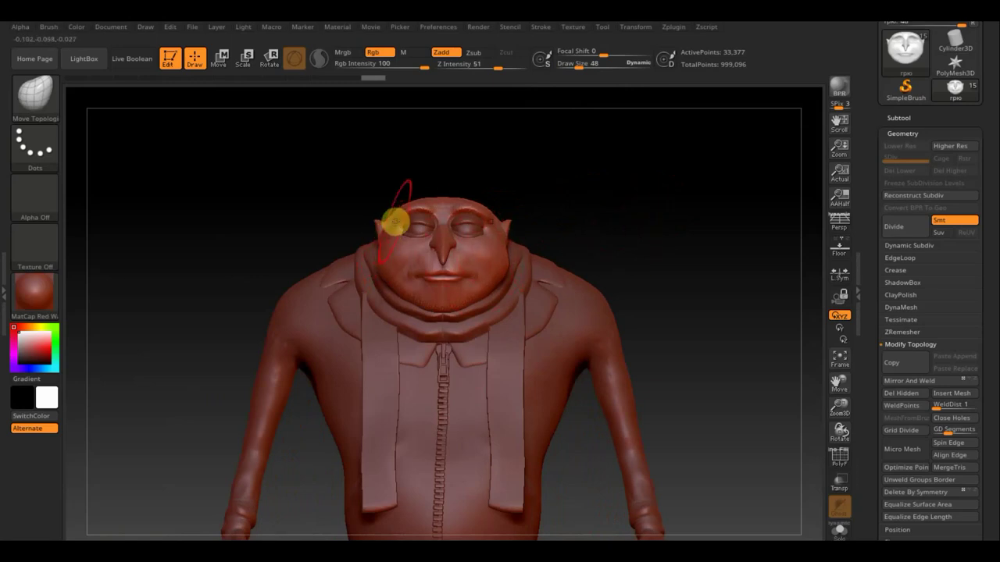
alt+drag(656, 248, 681, 362)
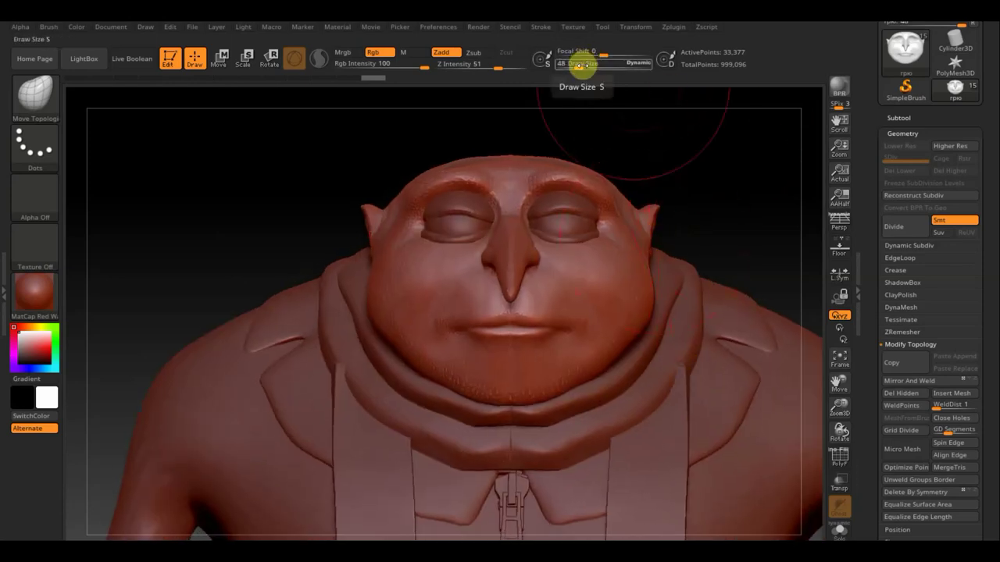
Stroke the forehead brow line at Draw Size 26, lower the size to 7, and turn on PolyF.
drag(579, 65, 571, 67)
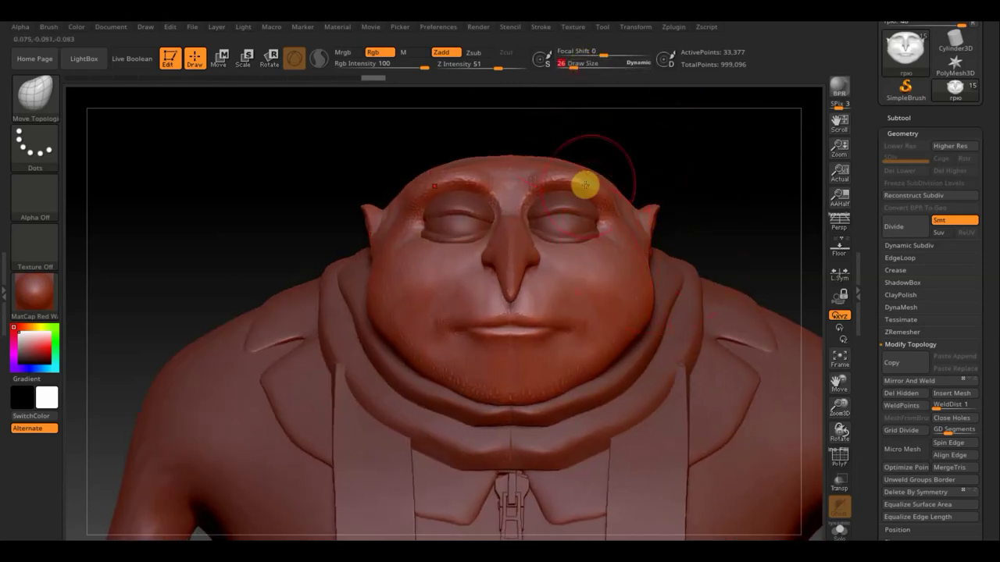
mouse_move(585, 185)
mouse_down()
mouse_move(542, 174)
mouse_move(414, 189)
mouse_move(435, 201)
mouse_move(421, 191)
mouse_move(443, 200)
mouse_move(508, 192)
mouse_move(446, 250)
mouse_move(414, 241)
mouse_up()
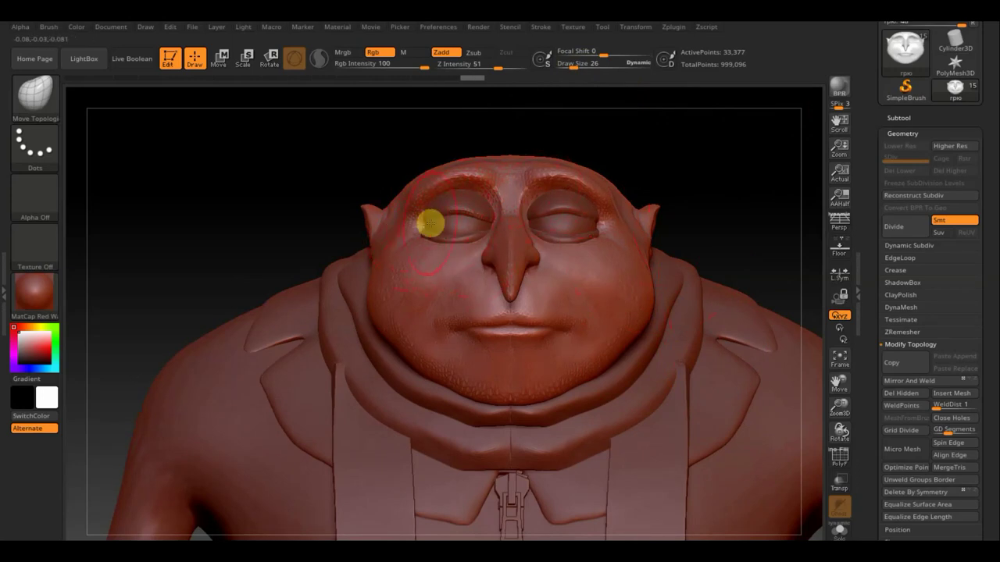
mouse_move(687, 207)
mouse_down()
mouse_move(759, 208)
mouse_move(746, 219)
mouse_move(645, 224)
mouse_up()
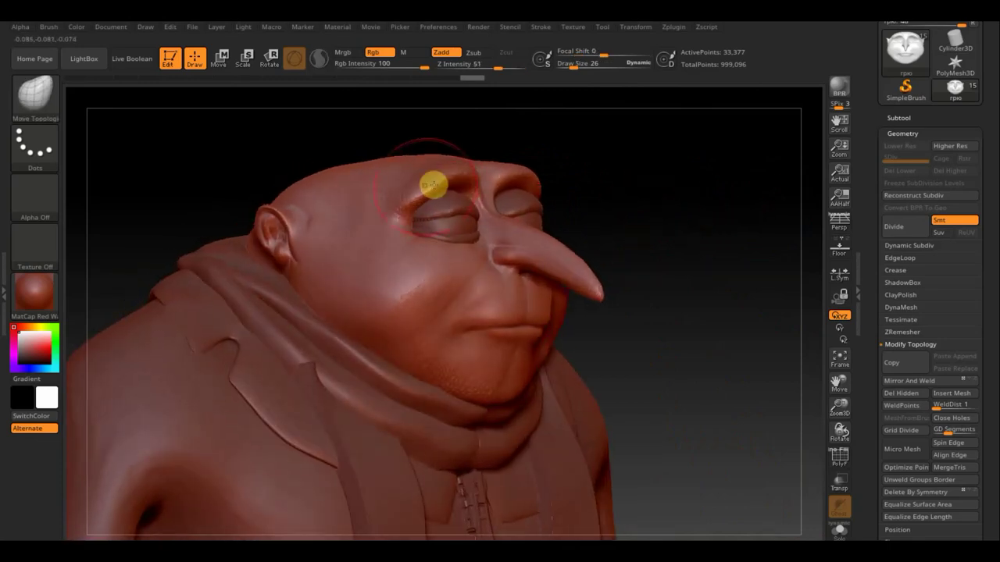
shift+drag(576, 198, 719, 204)
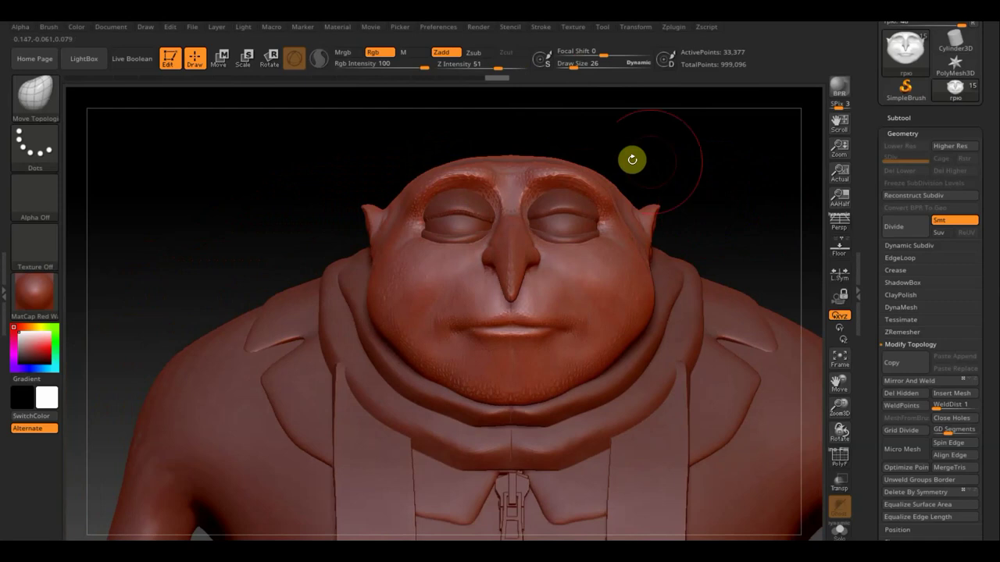
drag(564, 68, 566, 67)
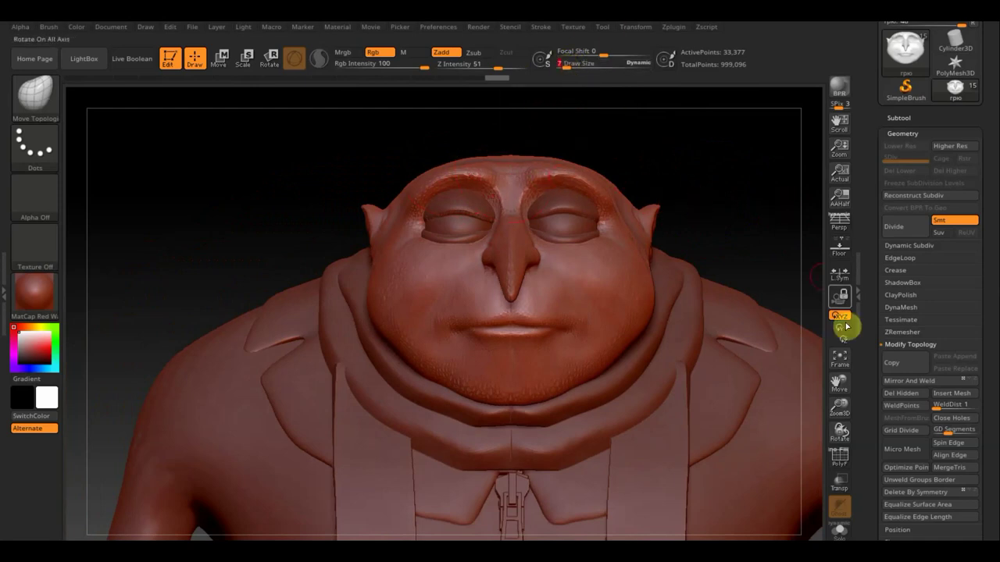
click(845, 461)
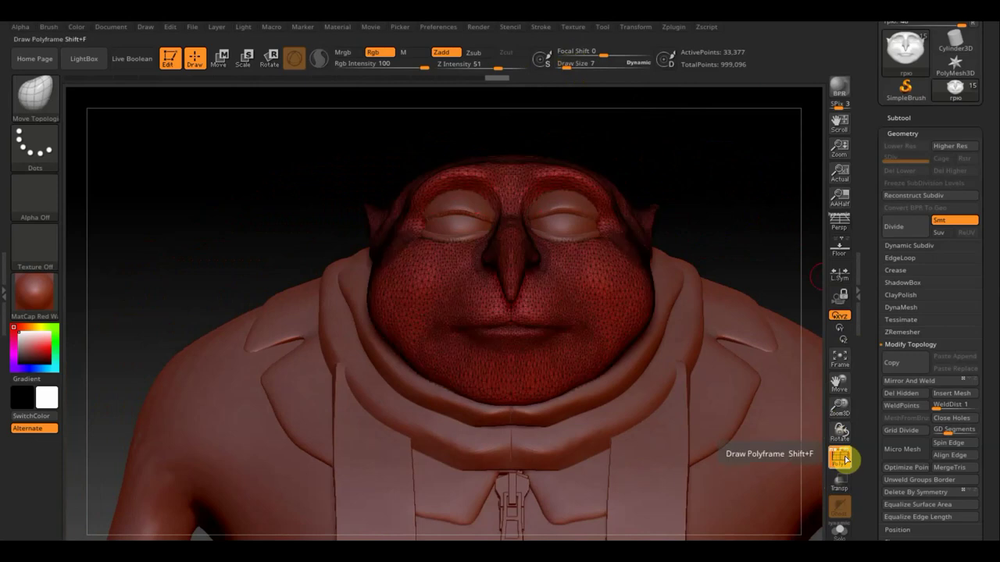
Turn off PolyF, subdivide the head with Ctrl+D to 200,252 points, and set Draw Size 2.
click(845, 461)
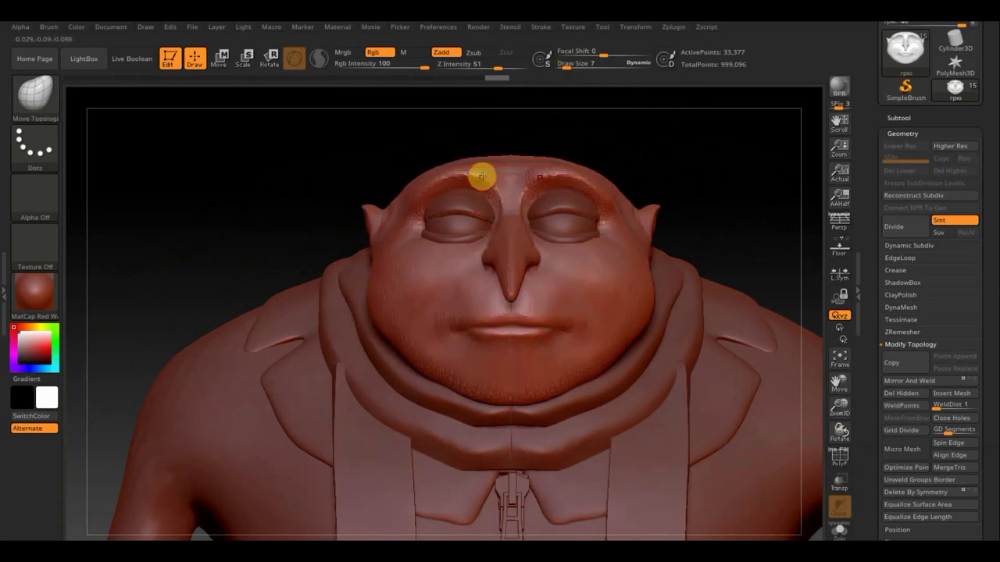
key(ctrl)
key(ctrl+d)
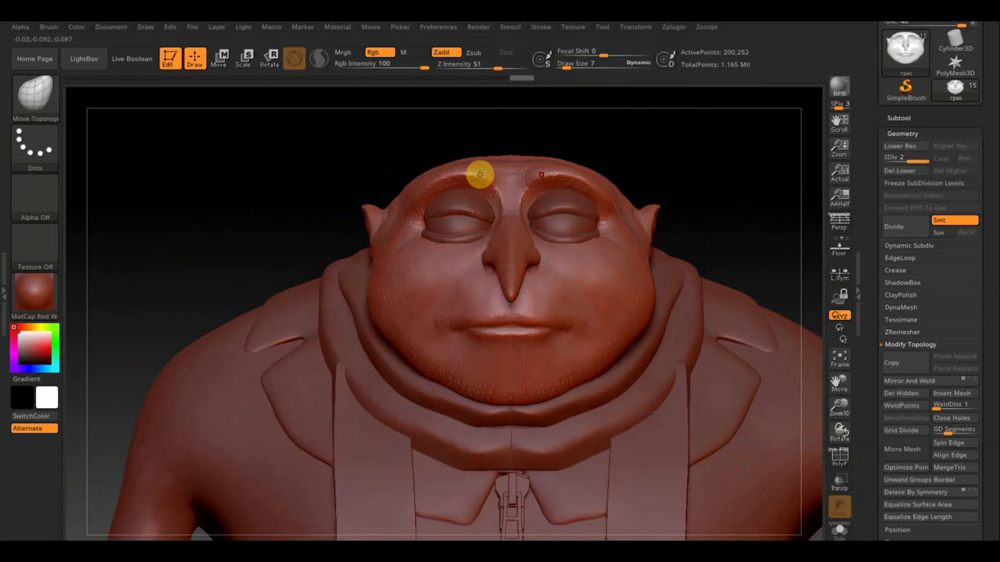
key(n)
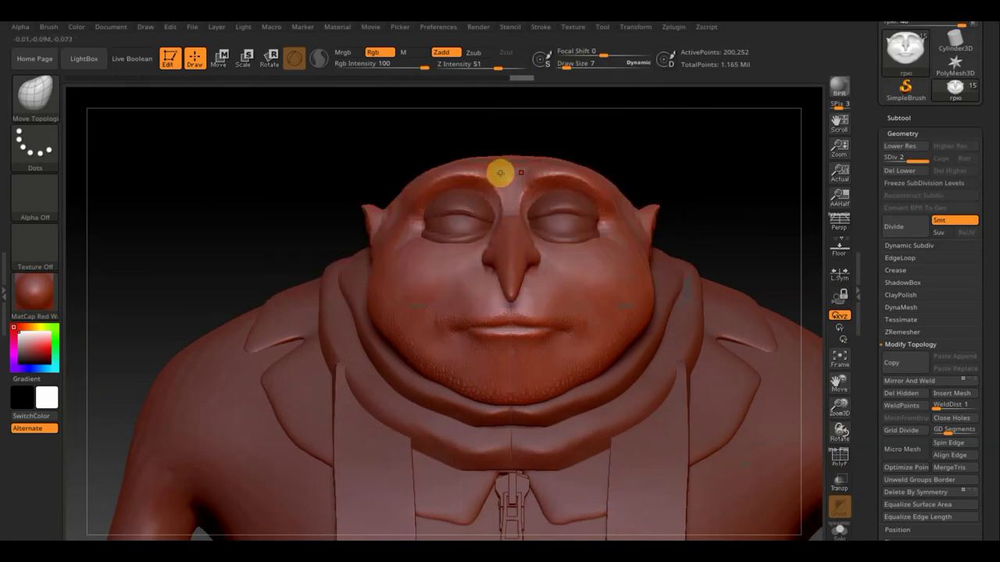
drag(570, 63, 567, 67)
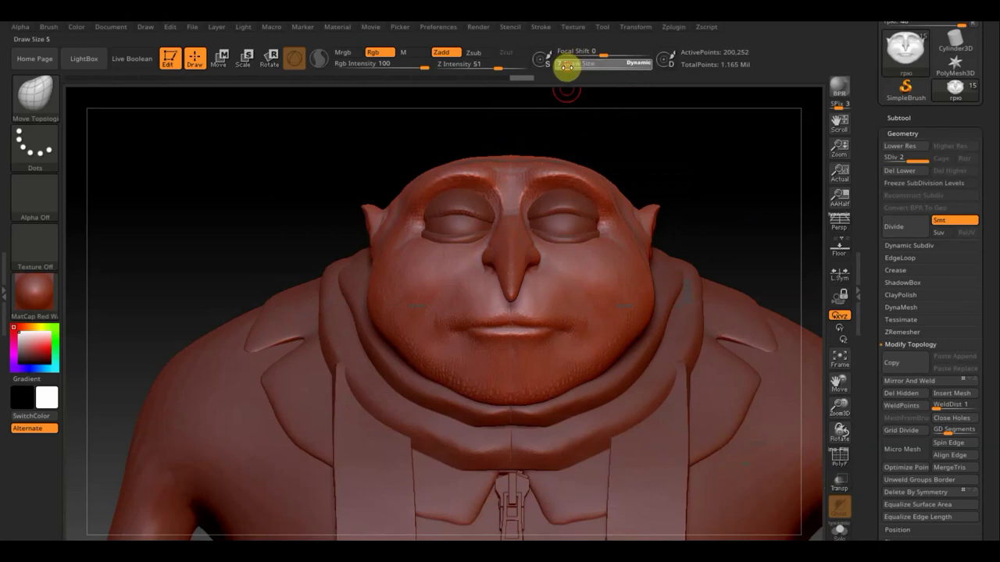
Ctrl-paint a symmetric mask along both eyebrows, checking the brows from above and below.
key(ctrl)
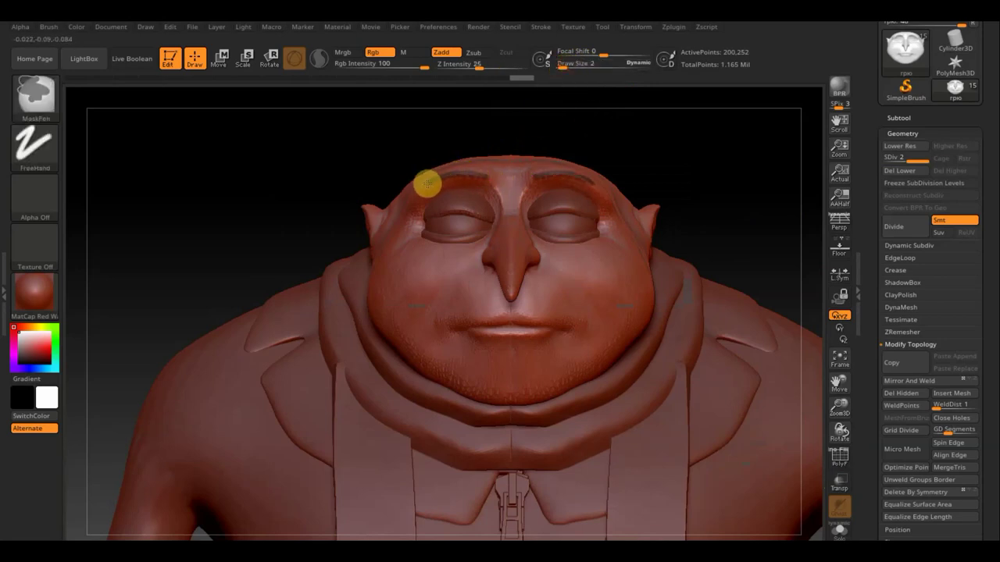
mouse_move(450, 177)
ctrl+mouse_down()
mouse_move(433, 184)
mouse_move(485, 182)
ctrl+mouse_up()
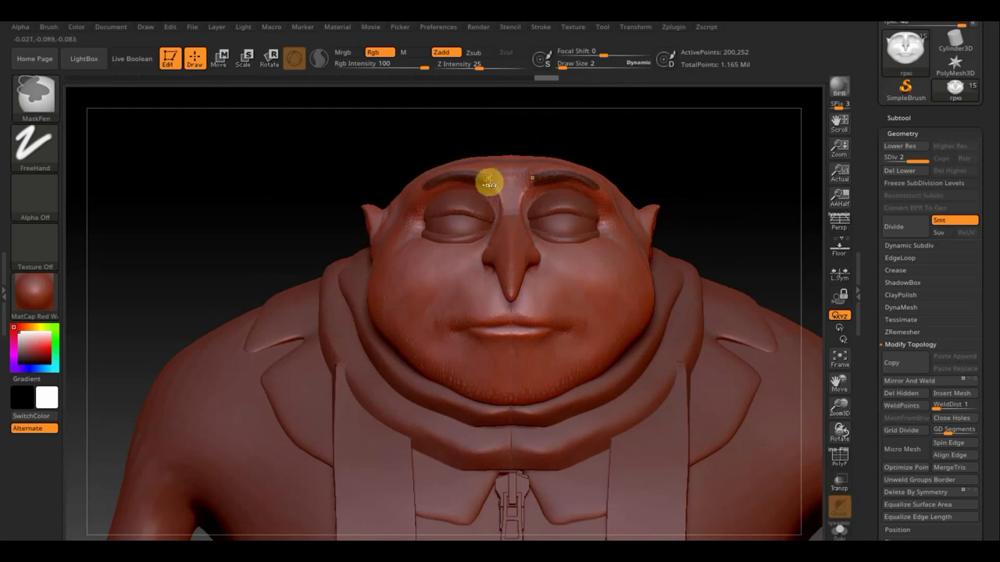
drag(753, 196, 747, 257)
ctrl+drag(534, 190, 487, 175)
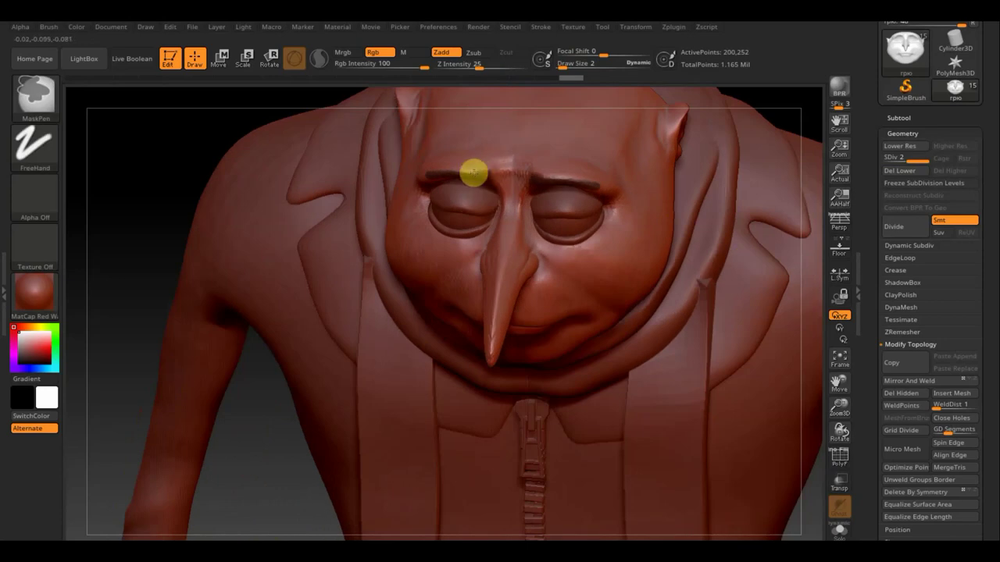
ctrl+drag(431, 173, 462, 170)
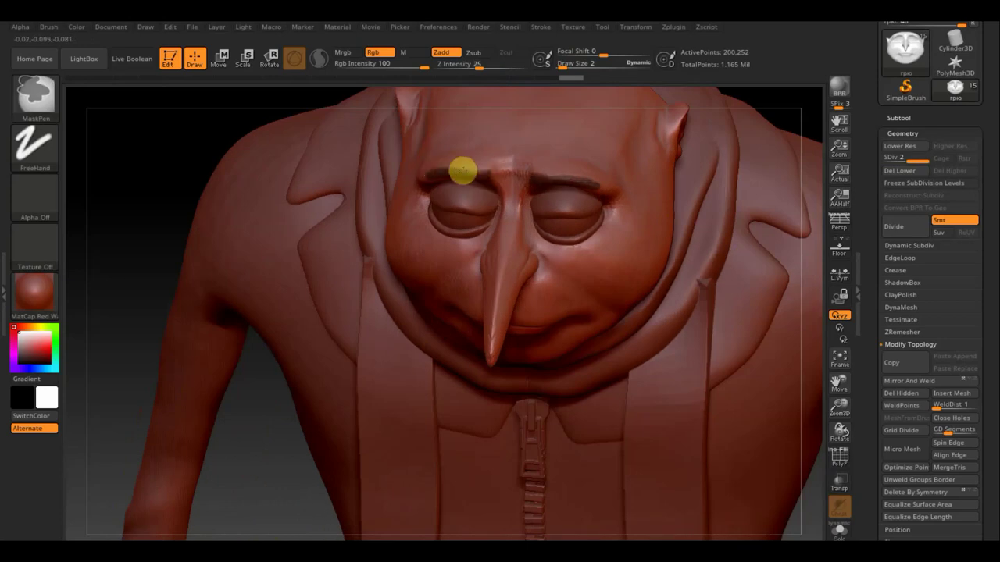
ctrl+click(788, 107)
drag(789, 81, 789, 78)
mouse_move(766, 161)
mouse_down()
mouse_move(772, 112)
mouse_move(740, 188)
mouse_up()
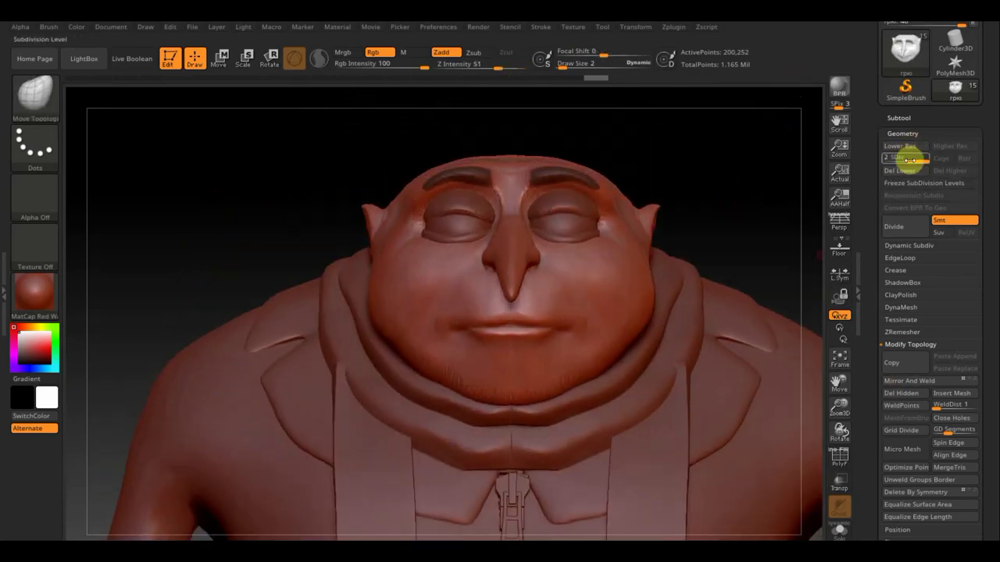
Extract the masked brows as a shell, tune Thick to about 0.00083, and accept it.
click(898, 117)
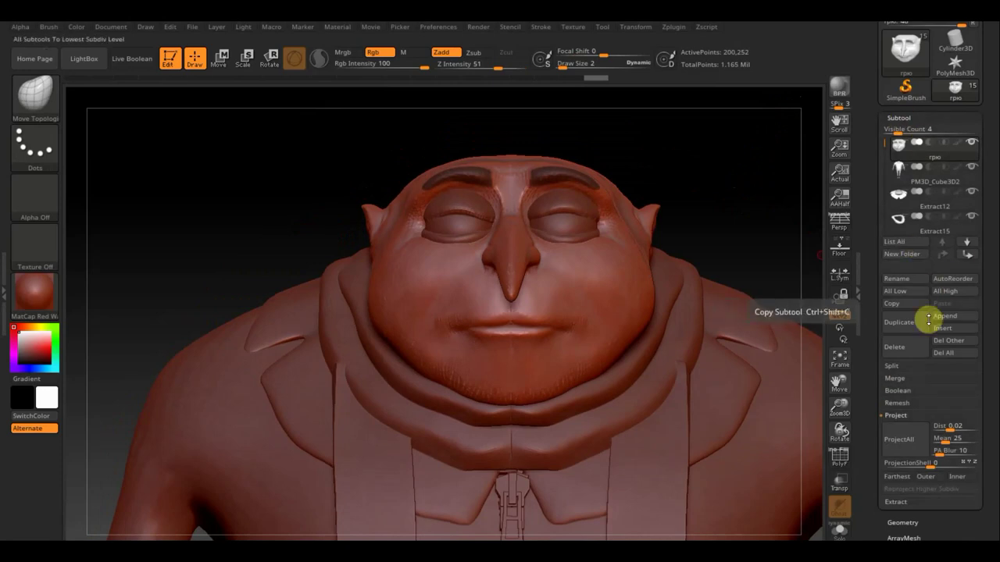
click(903, 503)
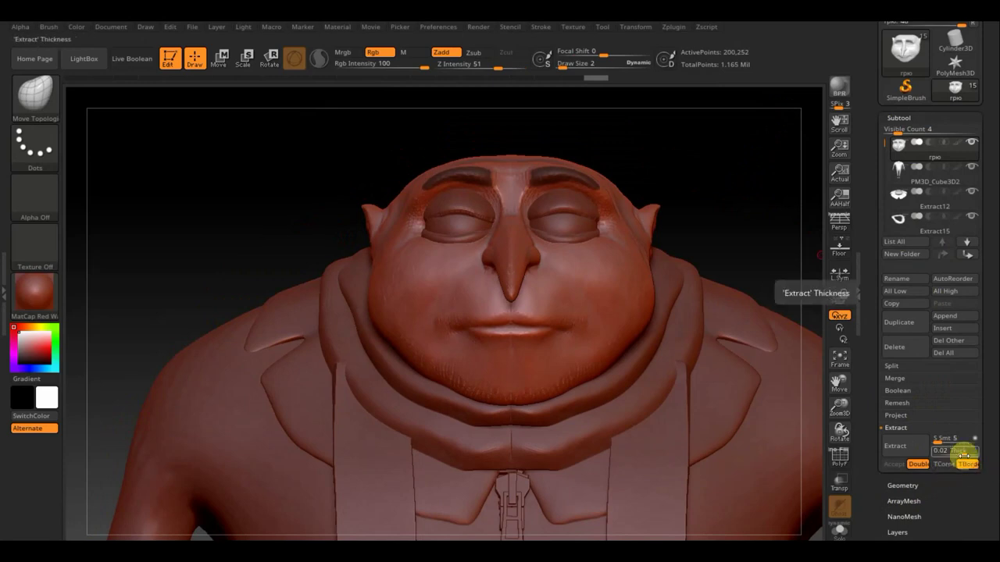
click(910, 450)
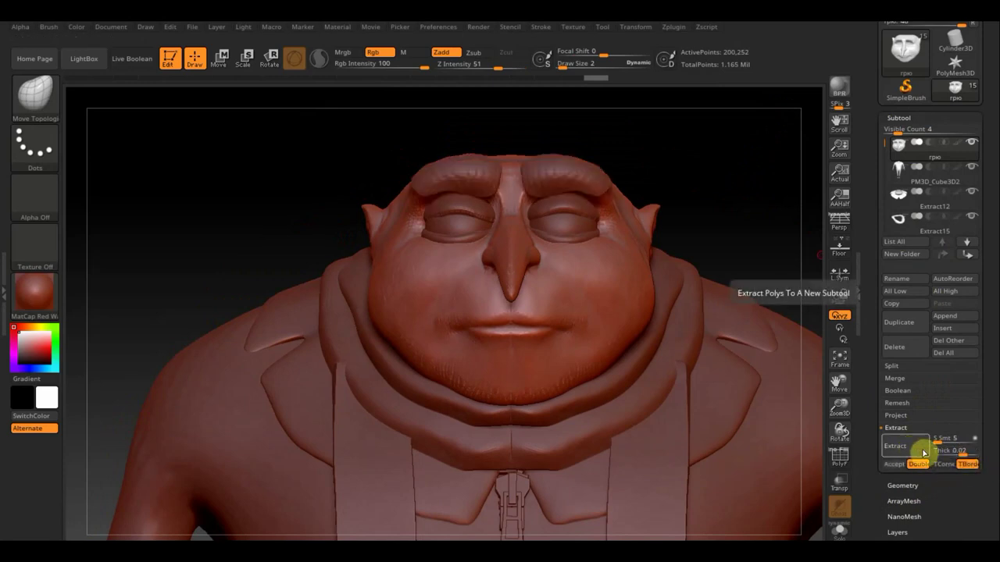
click(959, 452)
drag(967, 453, 961, 451)
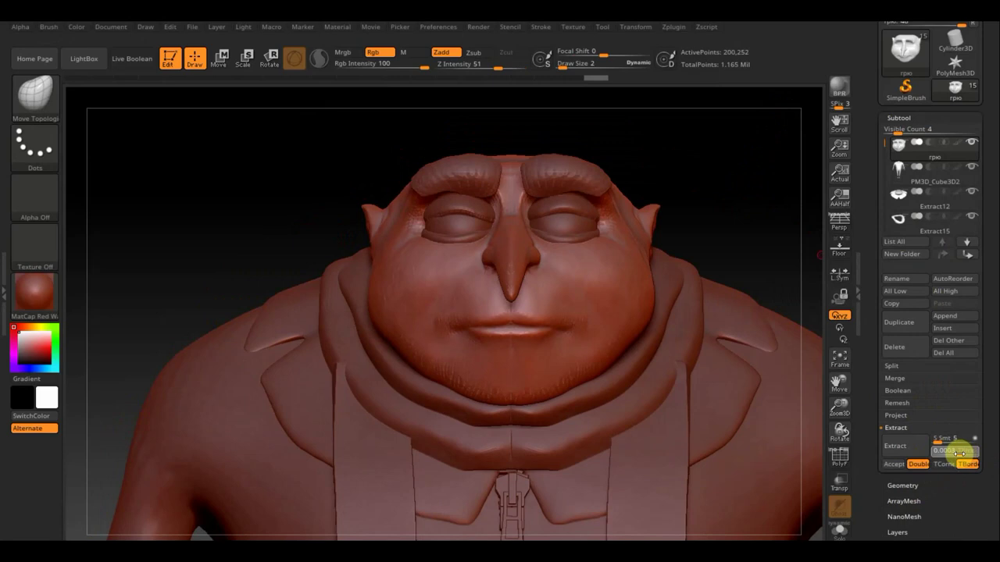
click(907, 446)
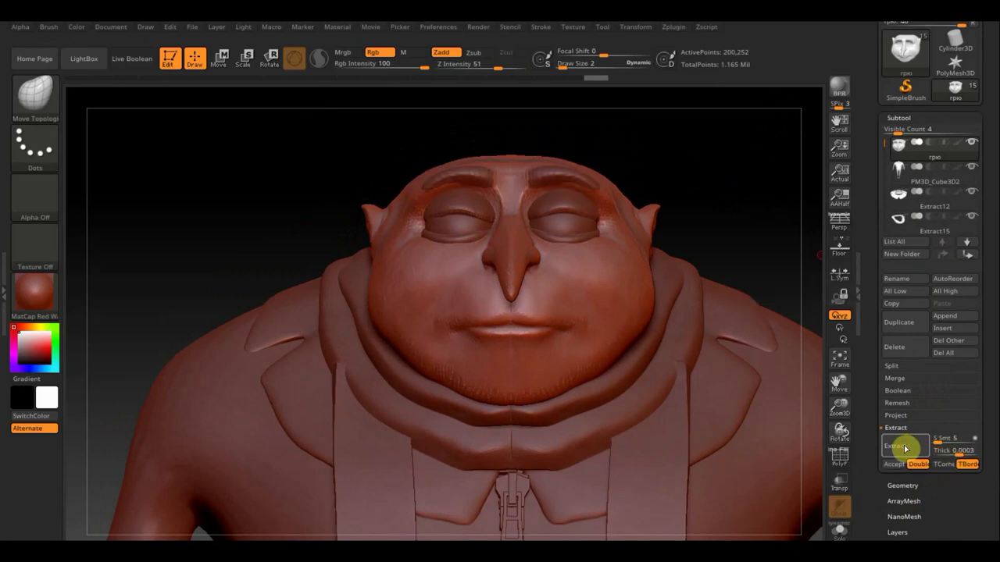
click(958, 451)
drag(958, 451, 959, 451)
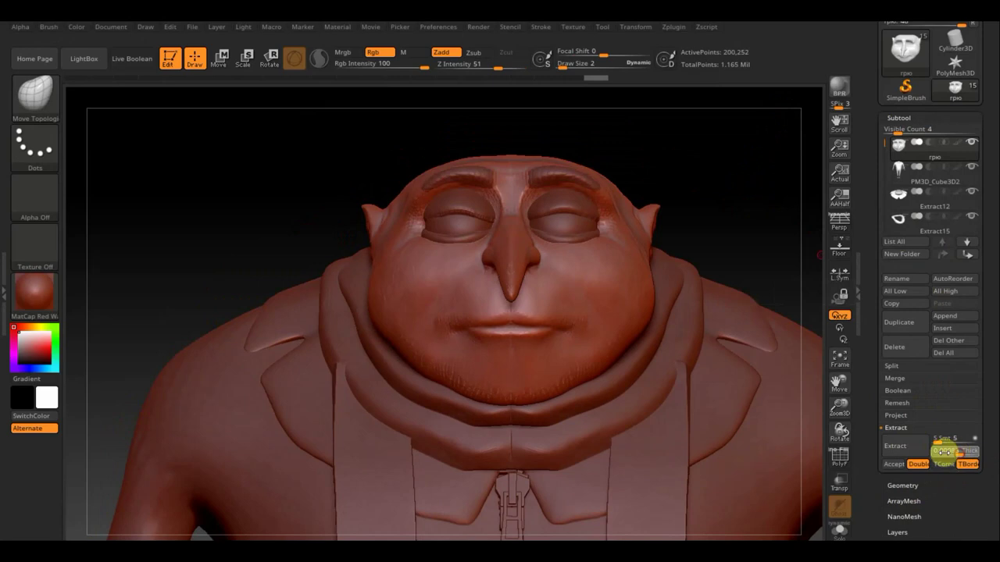
click(906, 446)
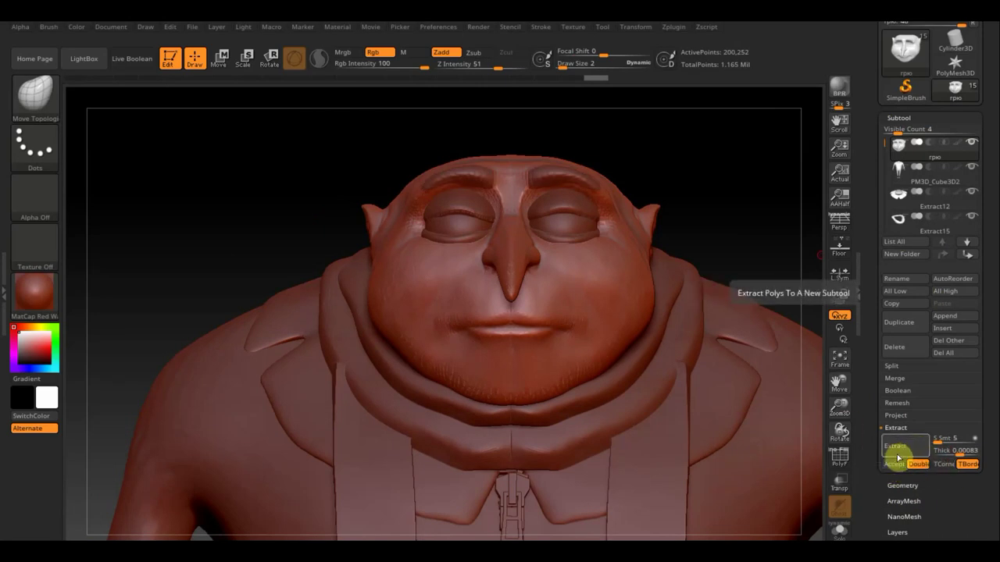
click(893, 466)
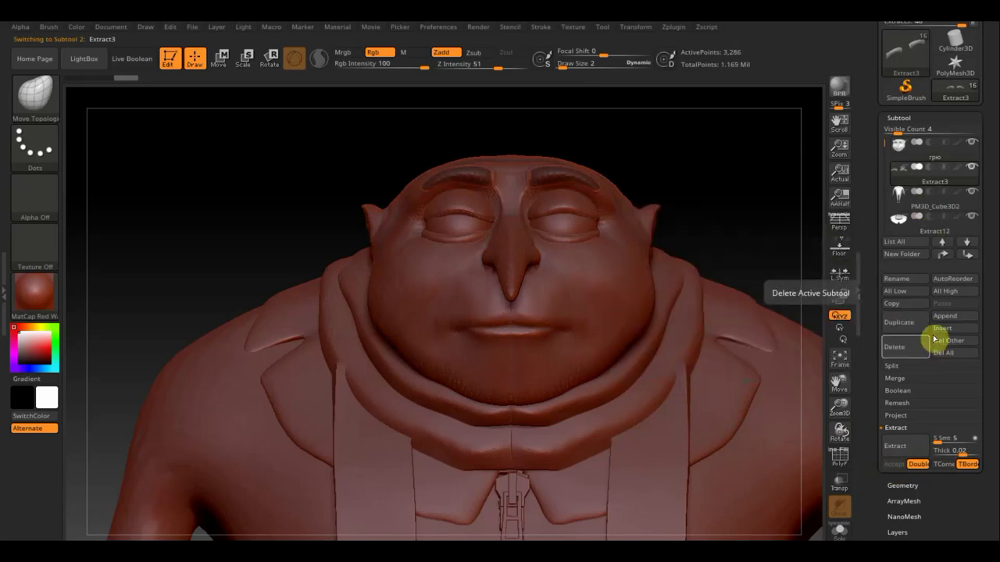
Split the extracted subtool into separate parts with Split To Parts, confirming the prompt.
click(899, 368)
click(945, 380)
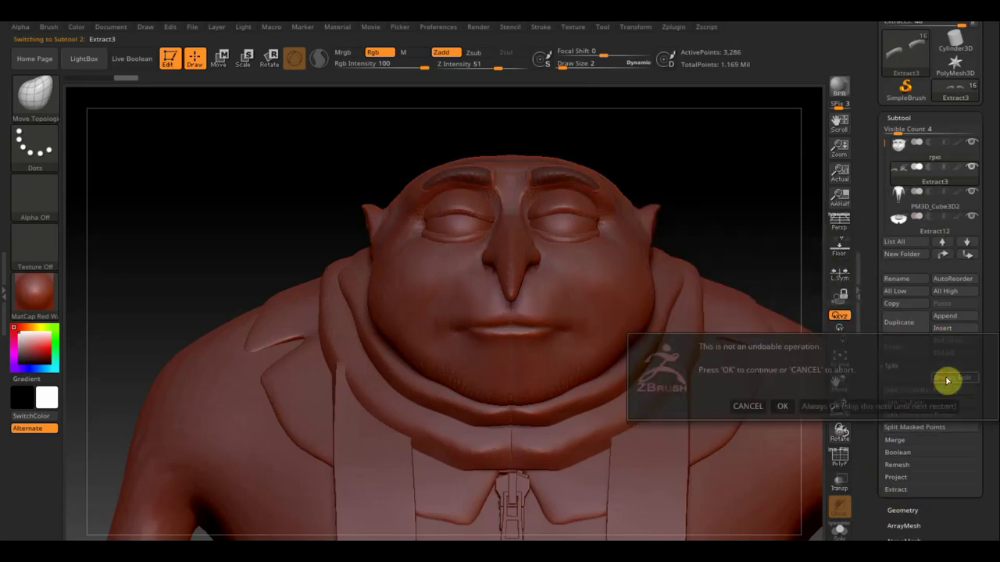
click(782, 407)
mouse_move(934, 202)
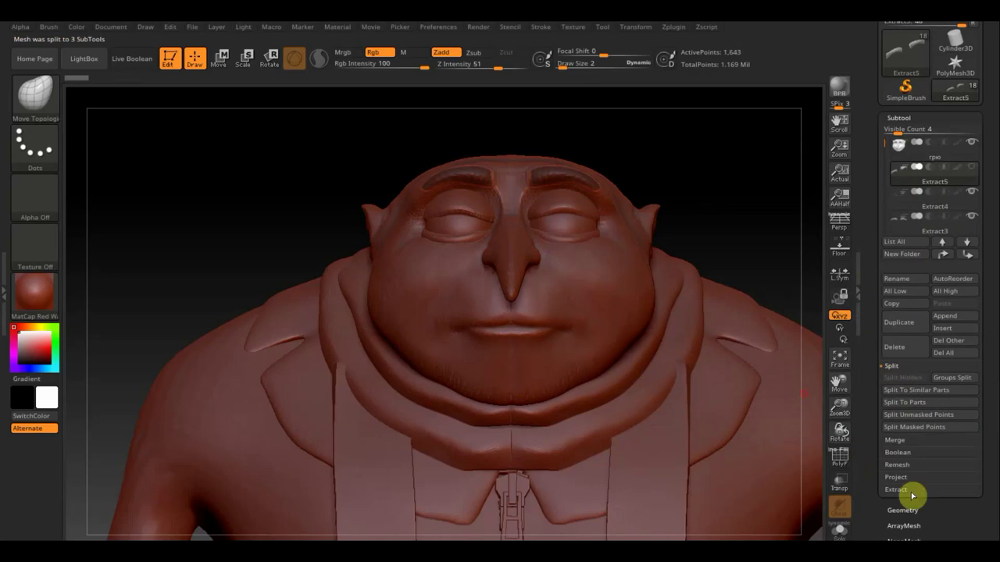
MergeDown twice, confirming each, then select the eyebrows subtool Extract5.
click(898, 440)
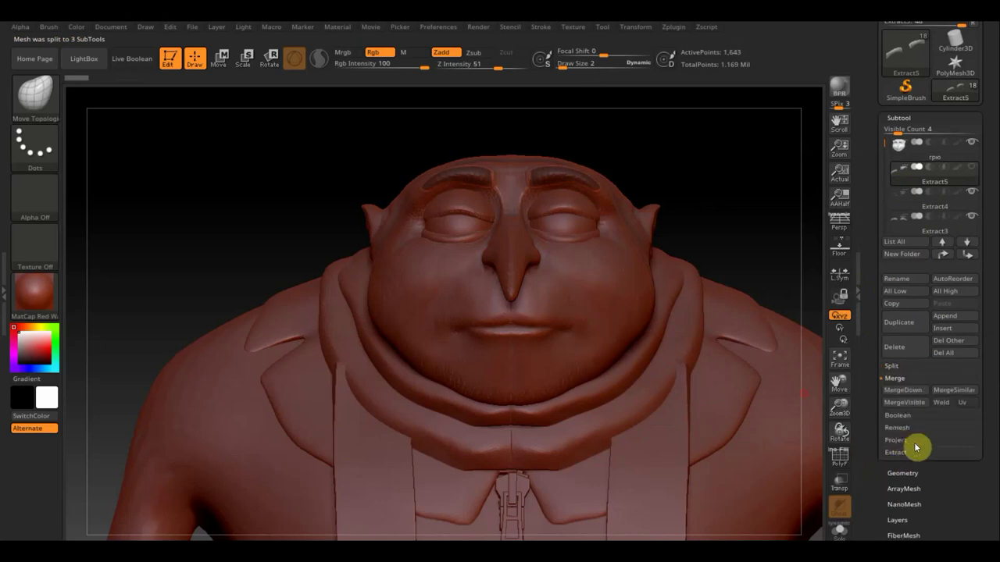
click(916, 395)
click(782, 419)
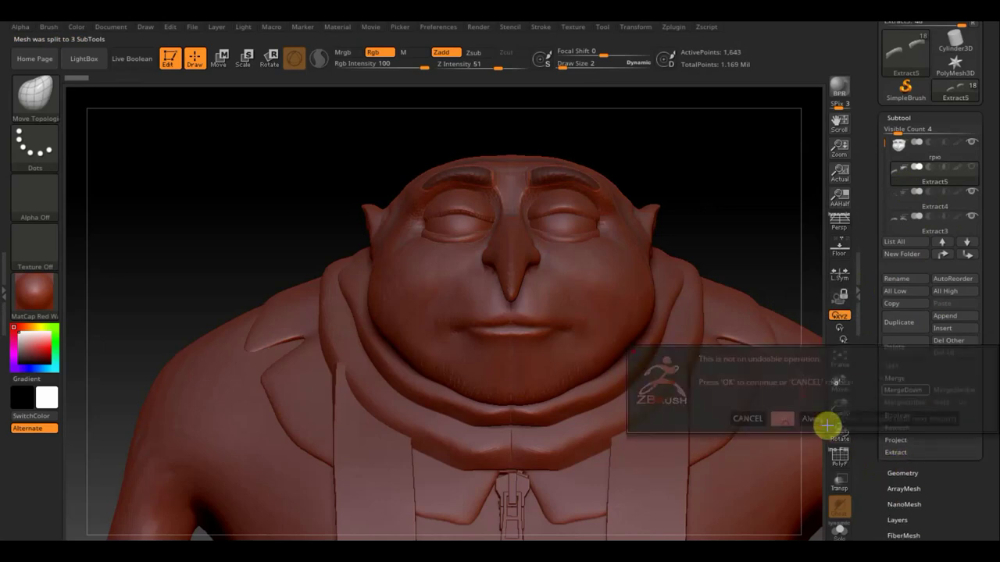
click(910, 390)
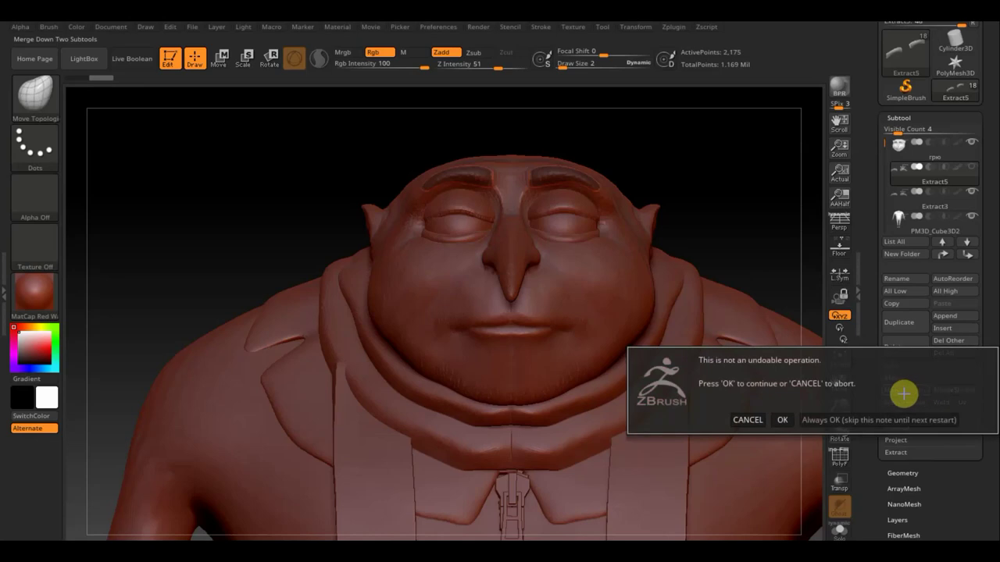
click(784, 418)
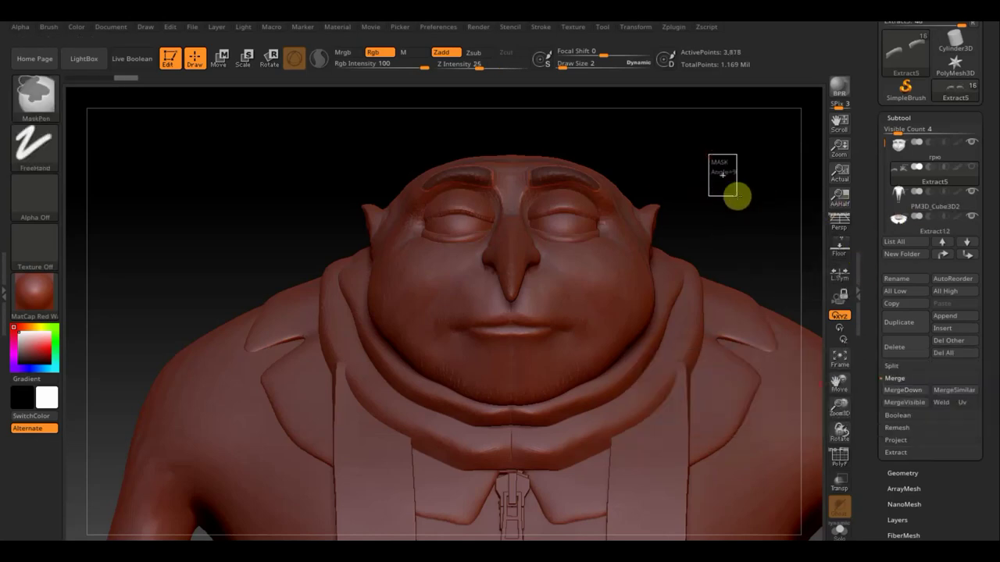
click(901, 174)
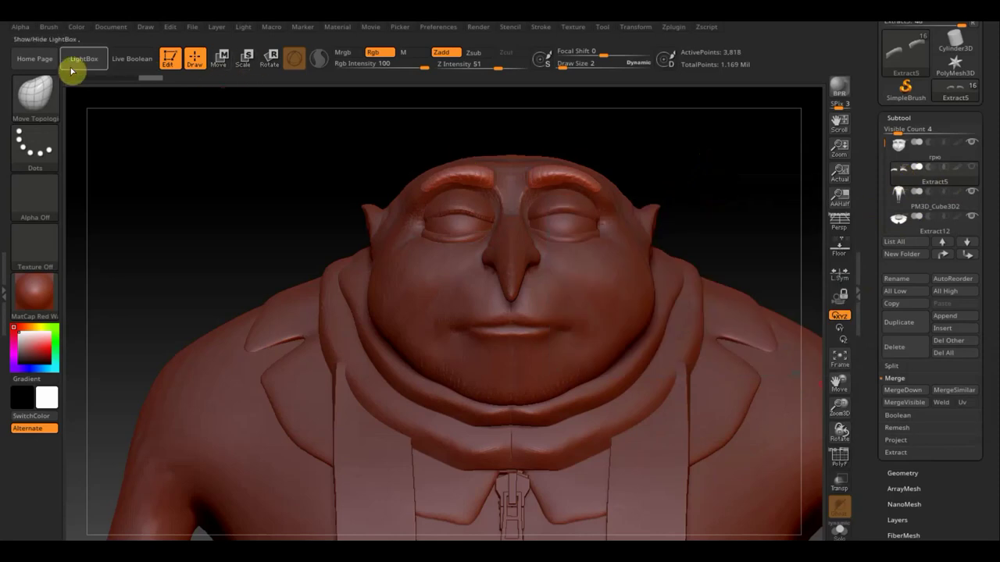
Smooth the eyebrow with brush size 17 and slightly inflate it via Deformation > Inflate.
drag(561, 66, 575, 66)
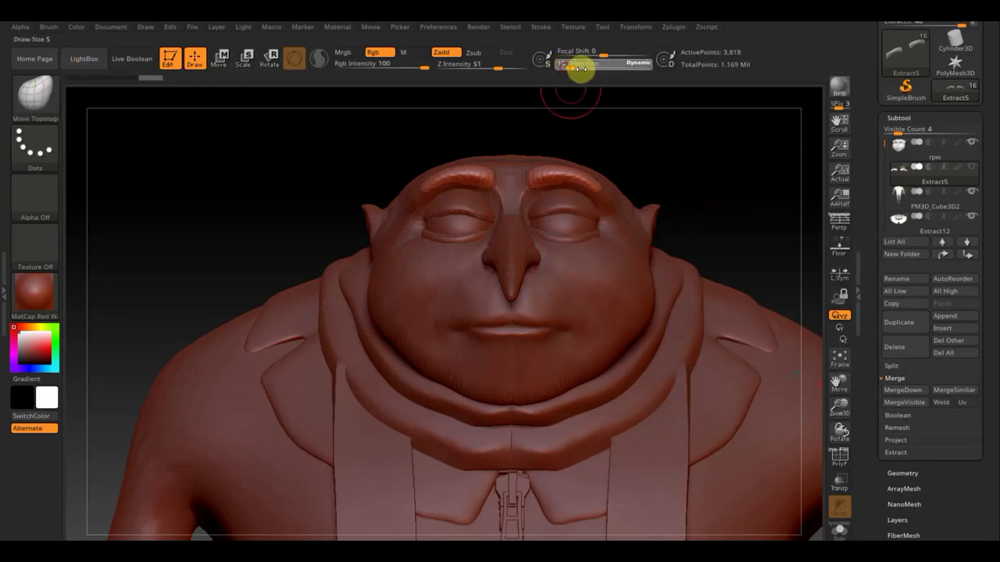
key(shift)
shift+drag(486, 168, 471, 177)
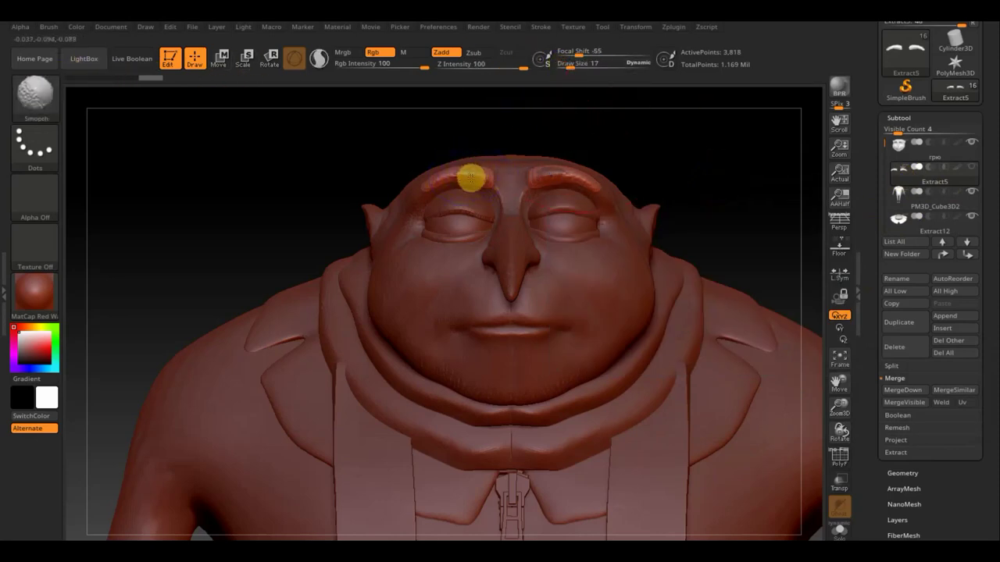
mouse_move(648, 181)
mouse_down()
mouse_move(694, 190)
mouse_move(663, 235)
mouse_move(665, 258)
mouse_up()
scroll(964, 419, down, 2)
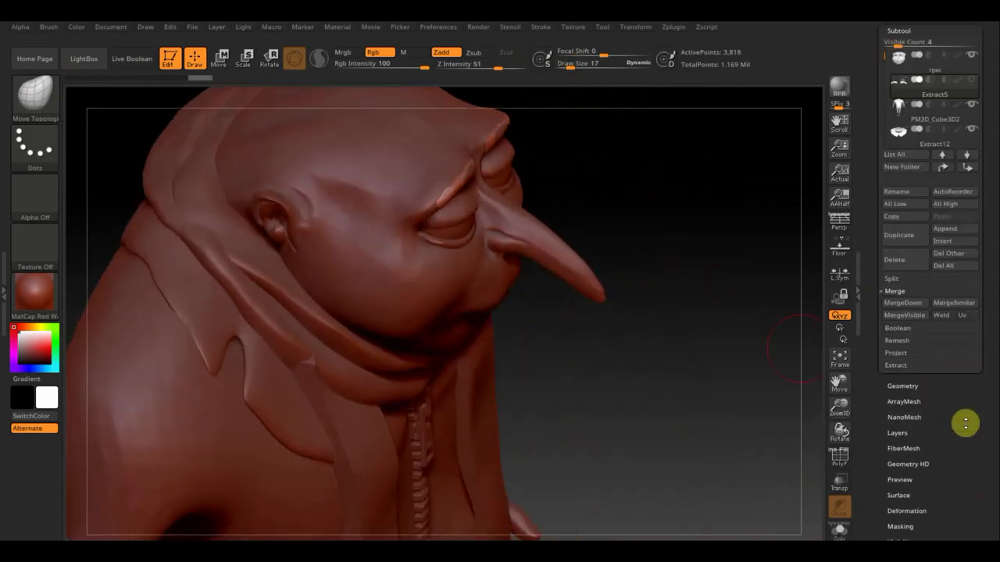
scroll(938, 413, down, 3)
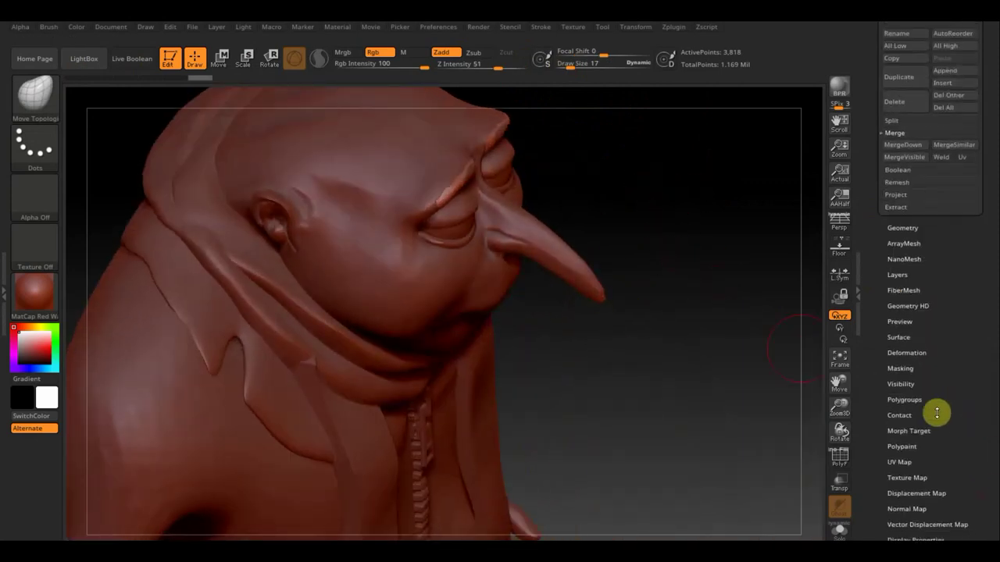
click(906, 352)
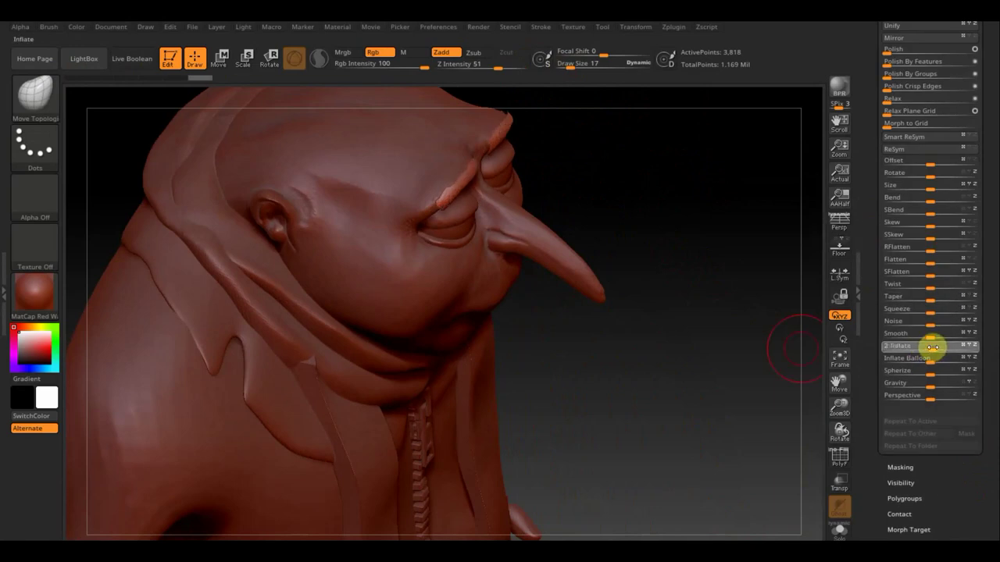
drag(759, 312, 674, 284)
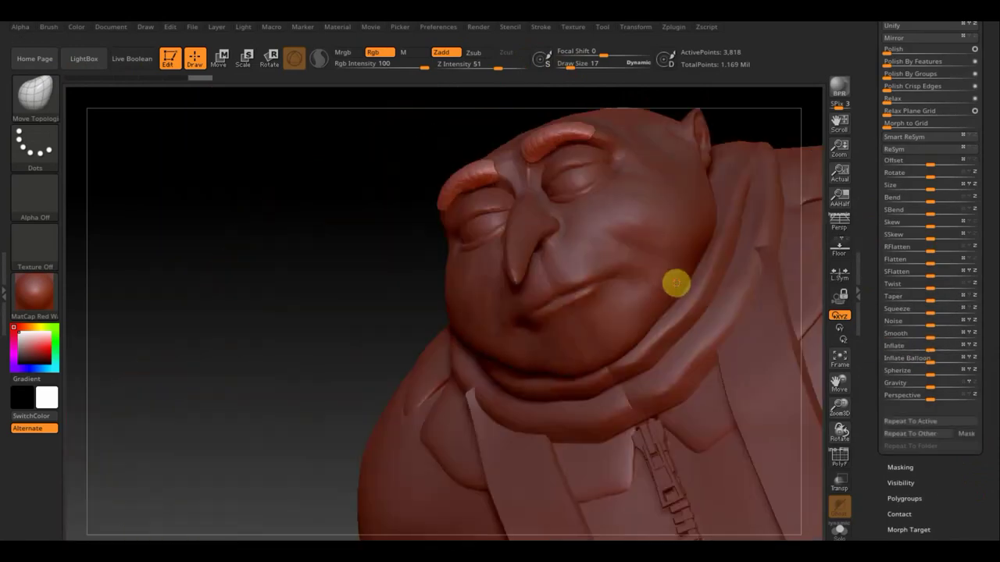
Draw a TrimCurve across the forehead toward the left eyebrow.
shift+drag(378, 240, 290, 267)
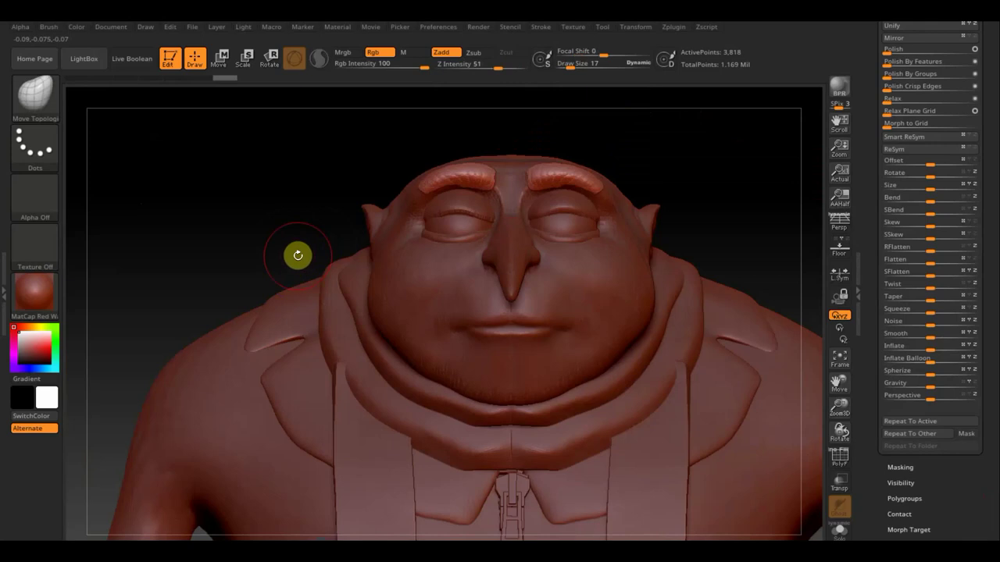
key(ctrl+shift)
mouse_move(493, 190)
ctrl+shift+mouse_down()
mouse_move(525, 218)
mouse_move(520, 232)
ctrl+shift+mouse_up()
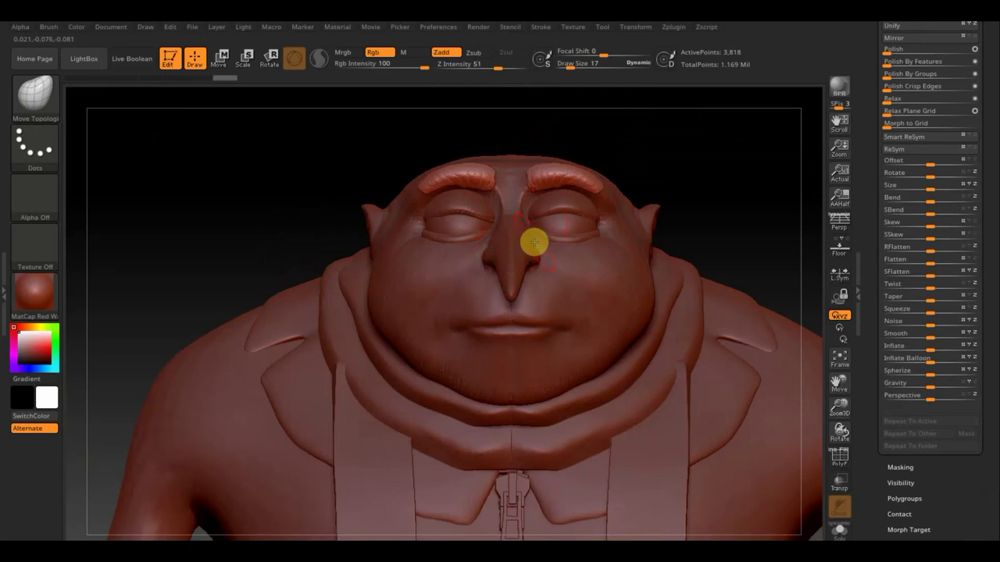
mouse_move(536, 215)
ctrl+shift+mouse_down()
mouse_move(453, 186)
mouse_move(481, 187)
mouse_move(426, 185)
mouse_move(410, 196)
ctrl+shift+mouse_up()
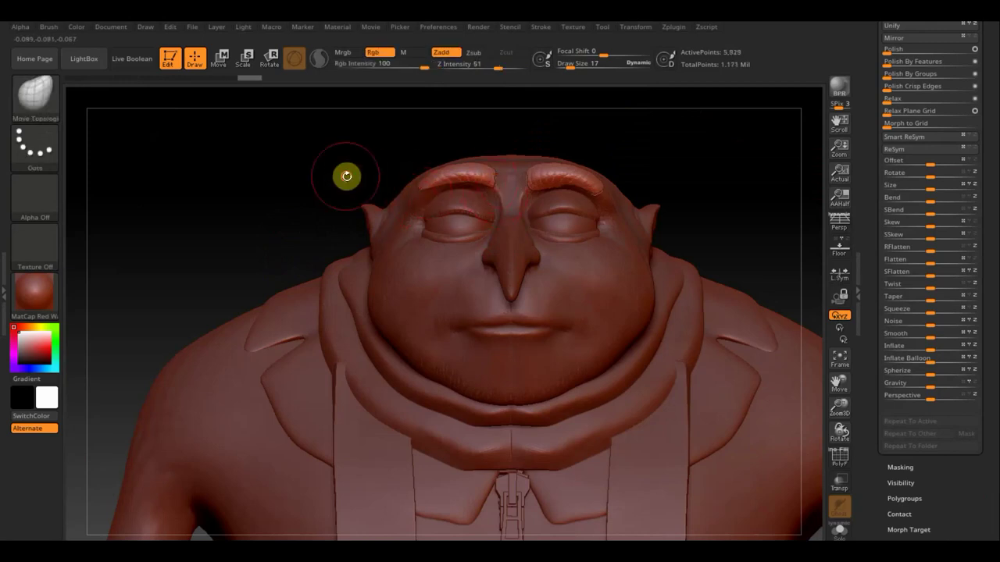
Slice the eyebrows along the left brow's top edge, trimming them to 5,284 points.
drag(346, 176, 357, 193)
mouse_move(372, 228)
ctrl+shift+mouse_down()
mouse_move(449, 172)
mouse_move(504, 171)
ctrl+shift+mouse_up()
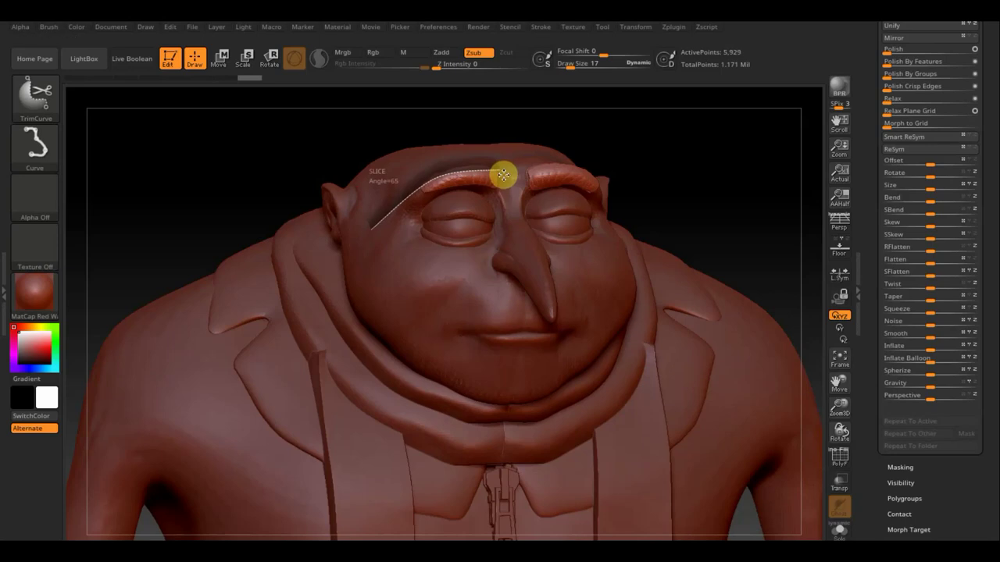
ctrl+shift+drag(504, 177, 508, 181)
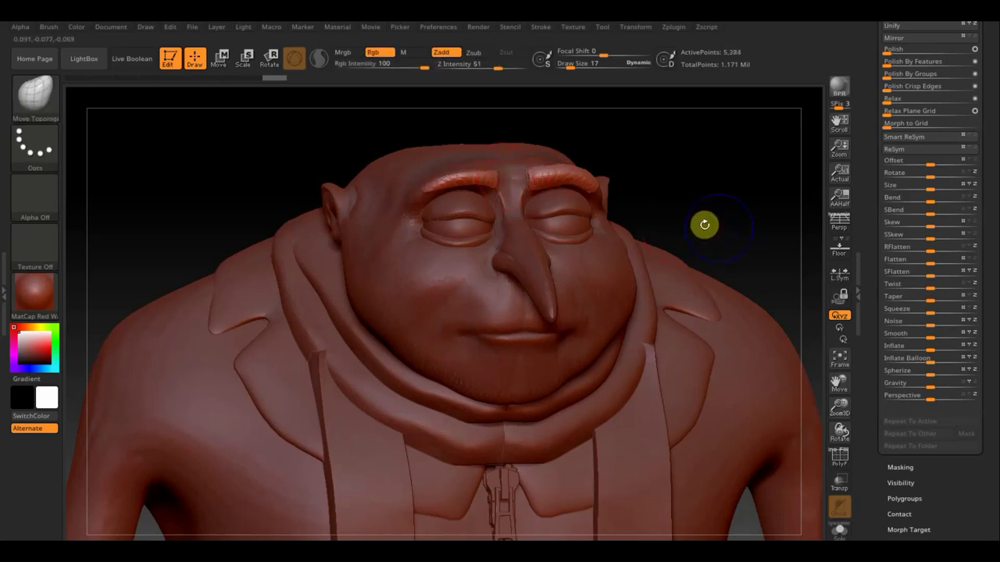
shift+drag(703, 223, 695, 232)
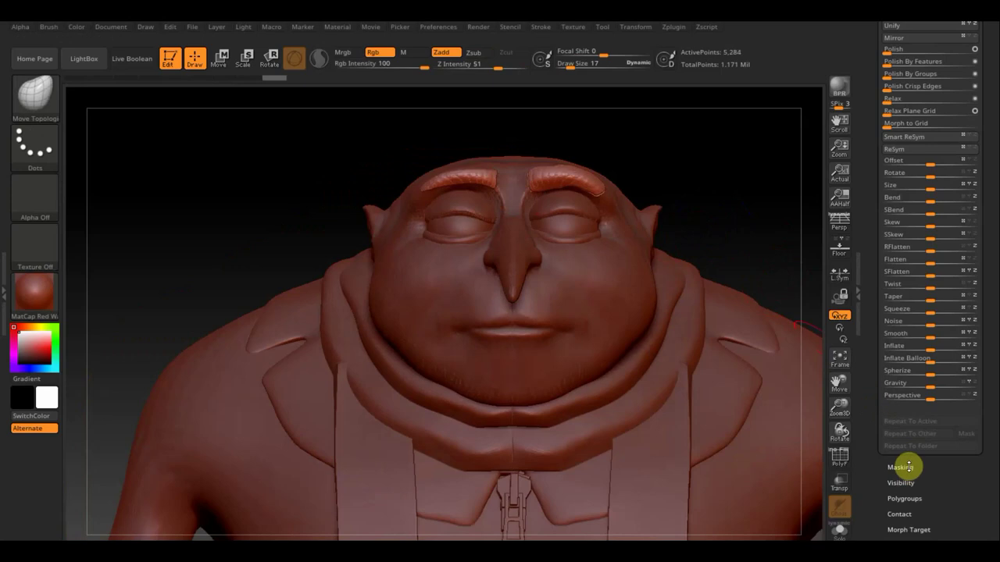
scroll(991, 266, up, 5)
scroll(991, 279, up, 3)
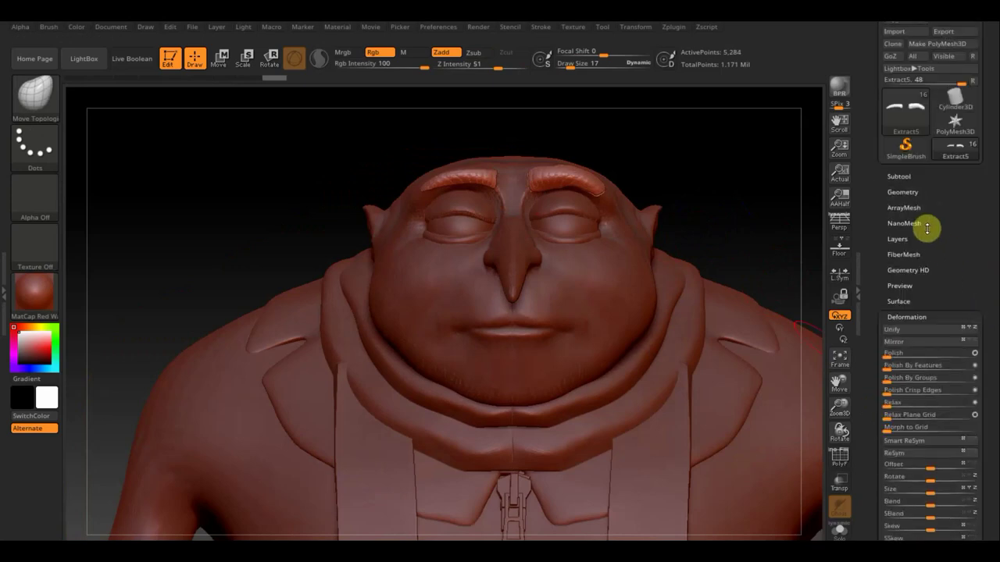
Mirror and weld the eyebrow, then try DynaMesh at resolution 224 and undo it.
click(903, 190)
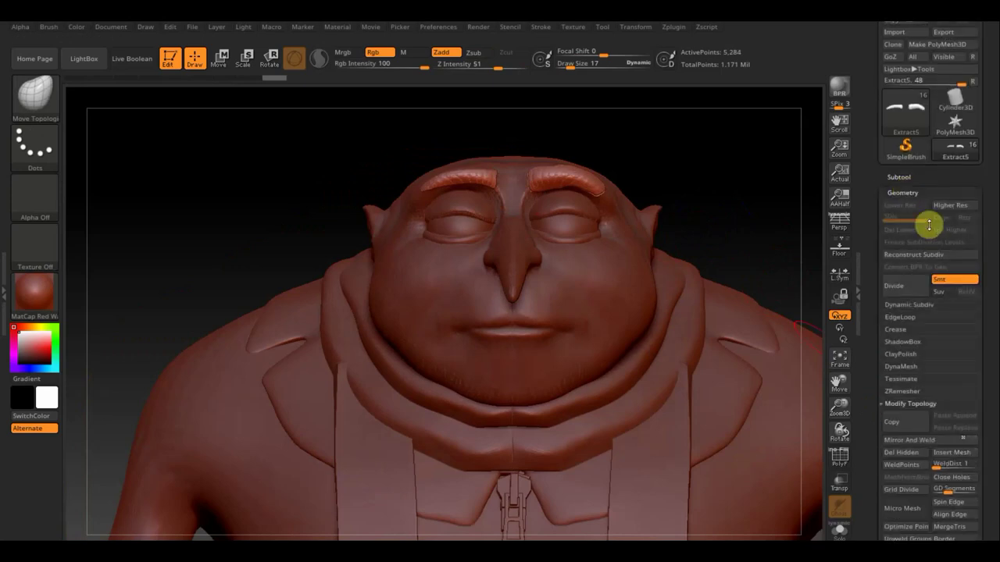
click(916, 447)
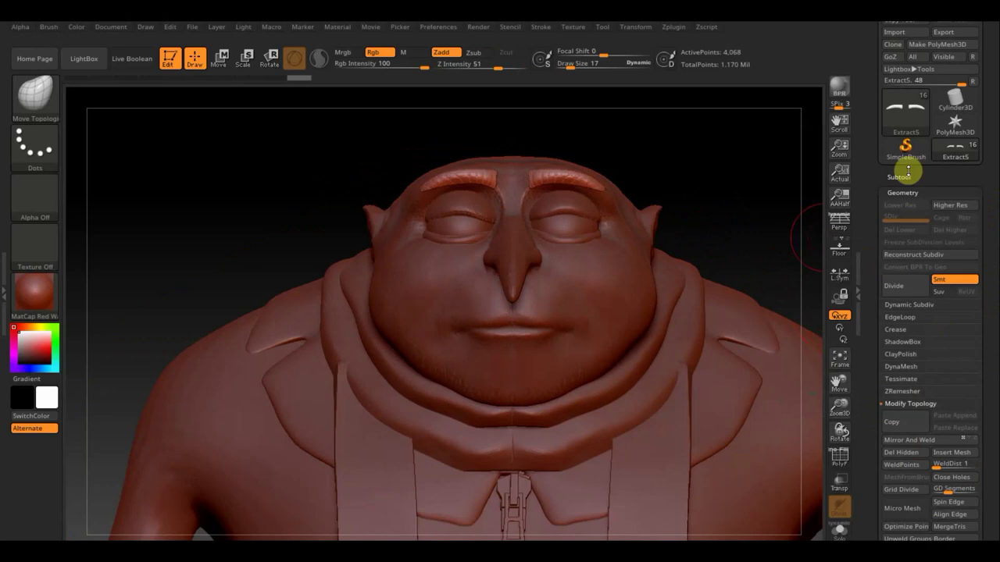
click(904, 366)
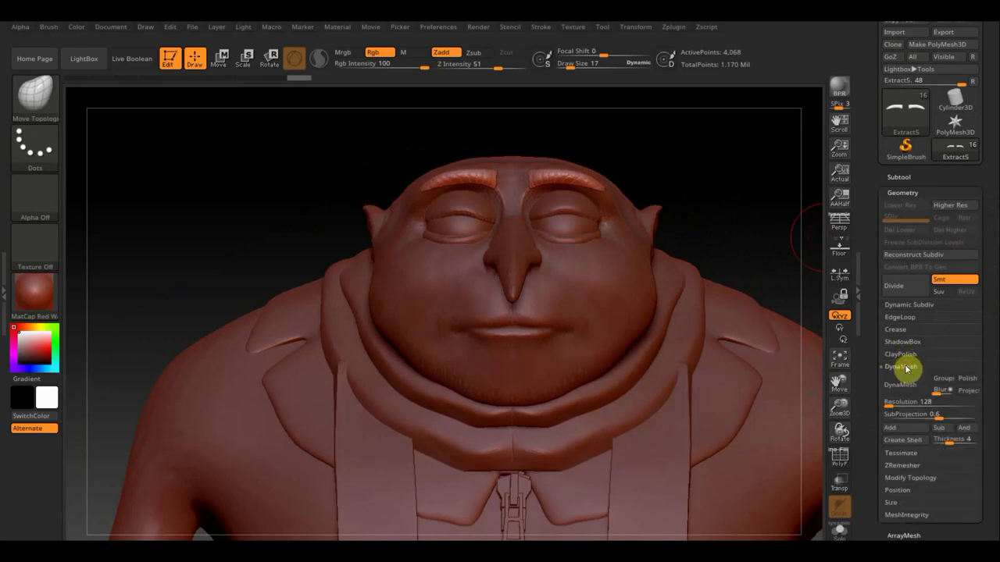
click(889, 403)
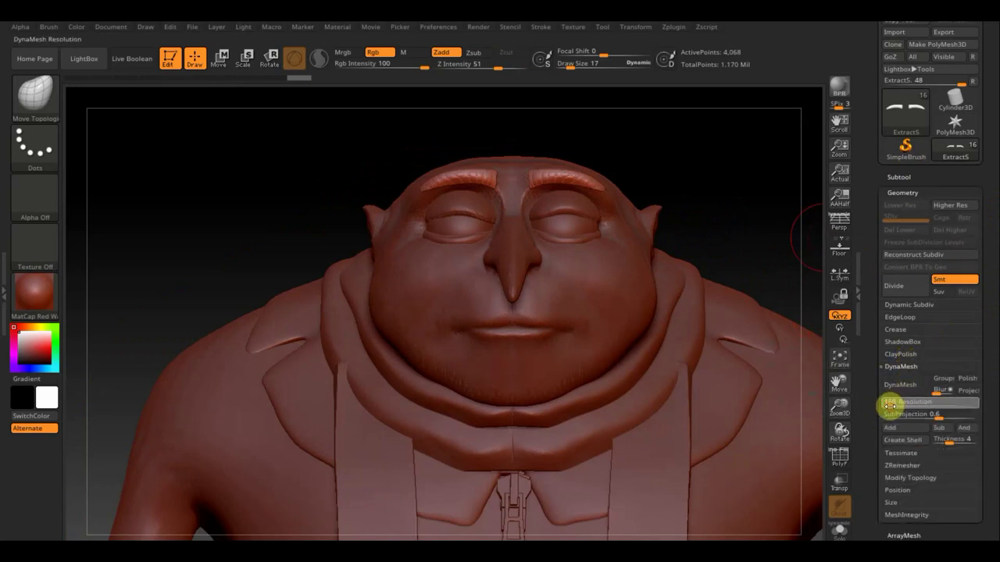
drag(890, 403, 901, 389)
click(902, 388)
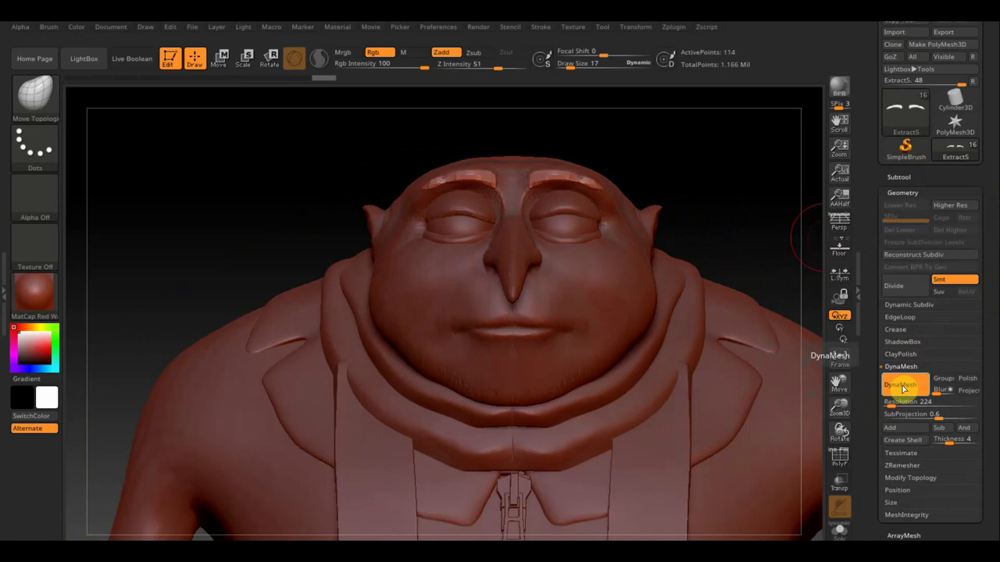
key(ctrl+z)
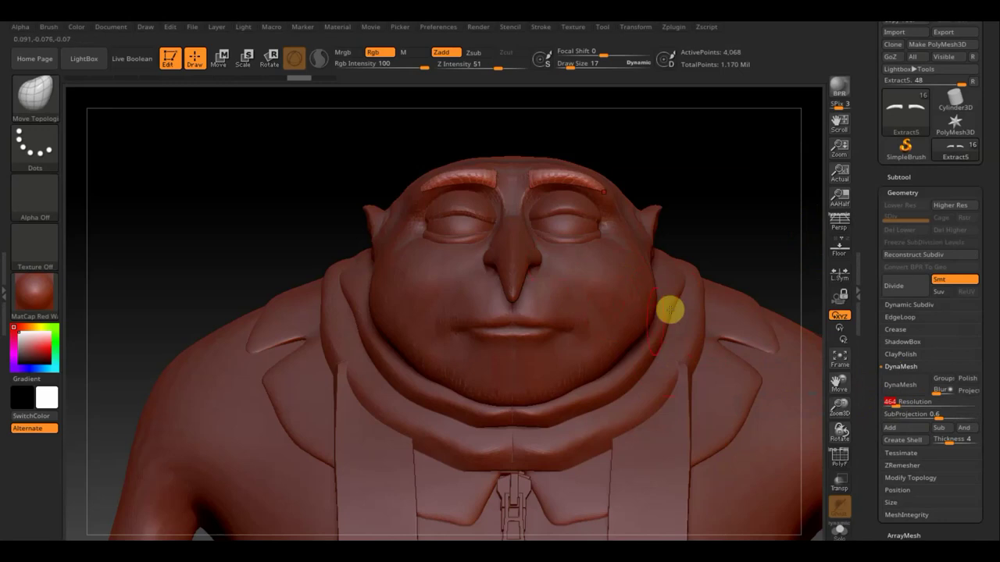
Try DynaMesh at resolution 376, undo, then remesh the eyebrows at resolution 712.
click(892, 403)
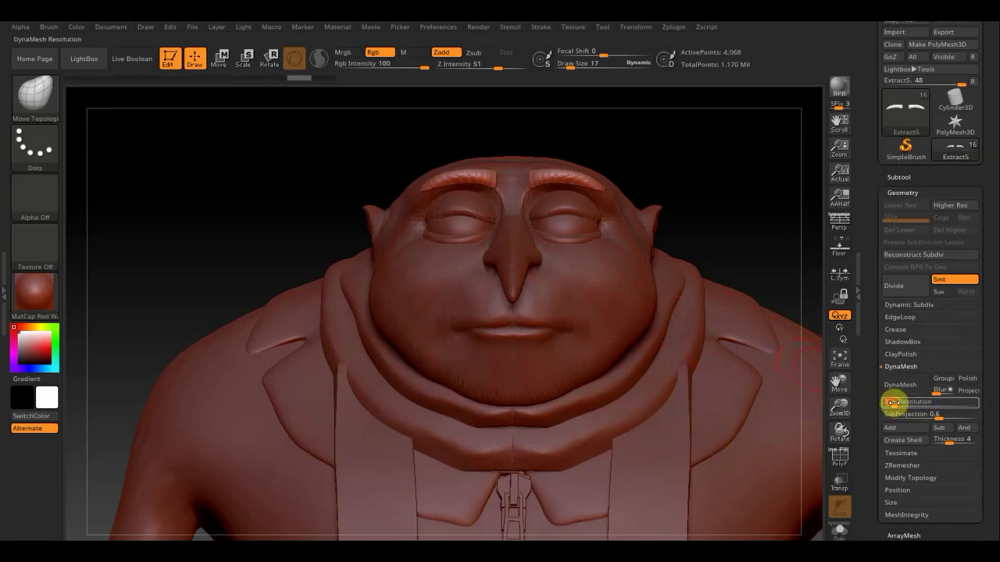
text(376)
click(898, 384)
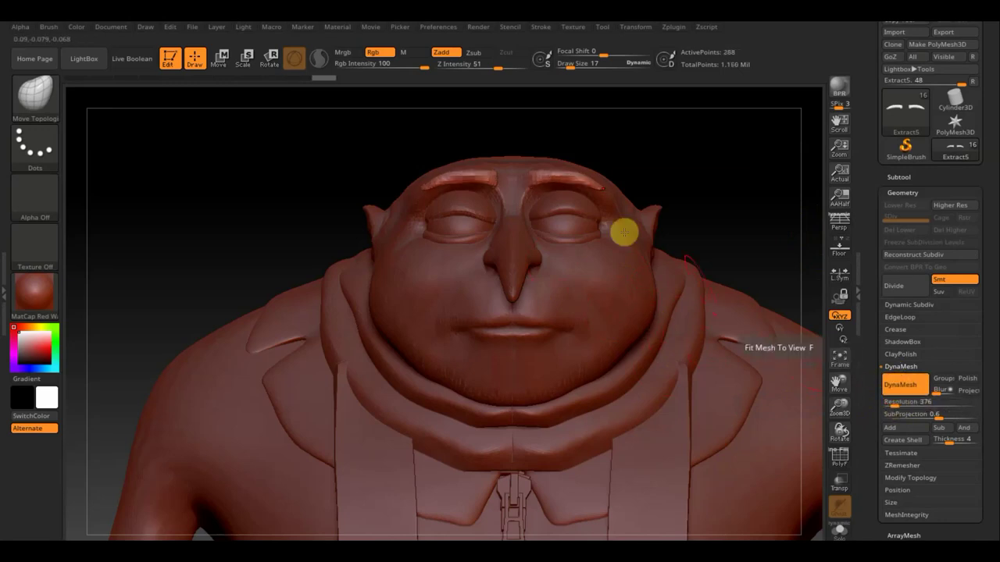
drag(681, 212, 711, 205)
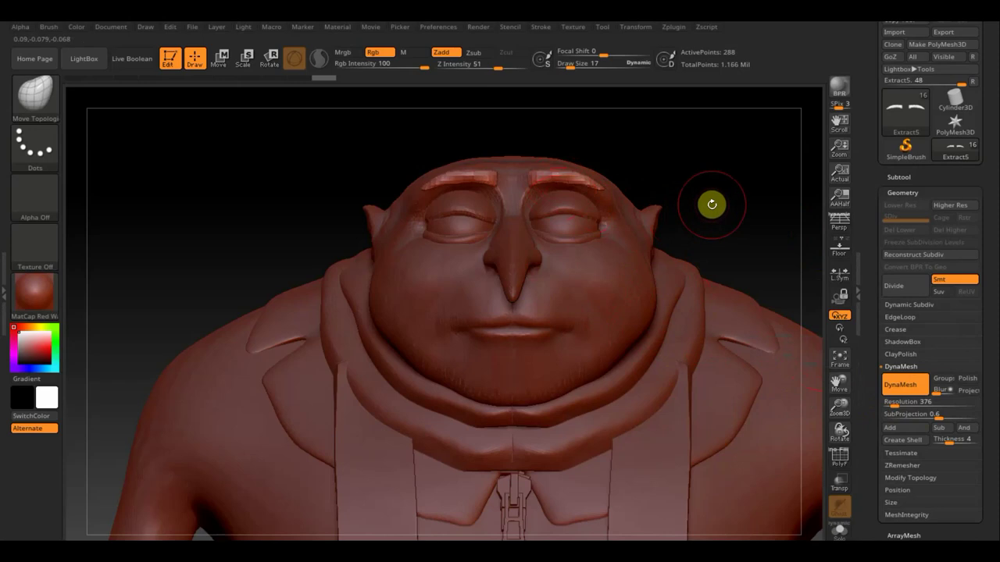
key(ctrl+z)
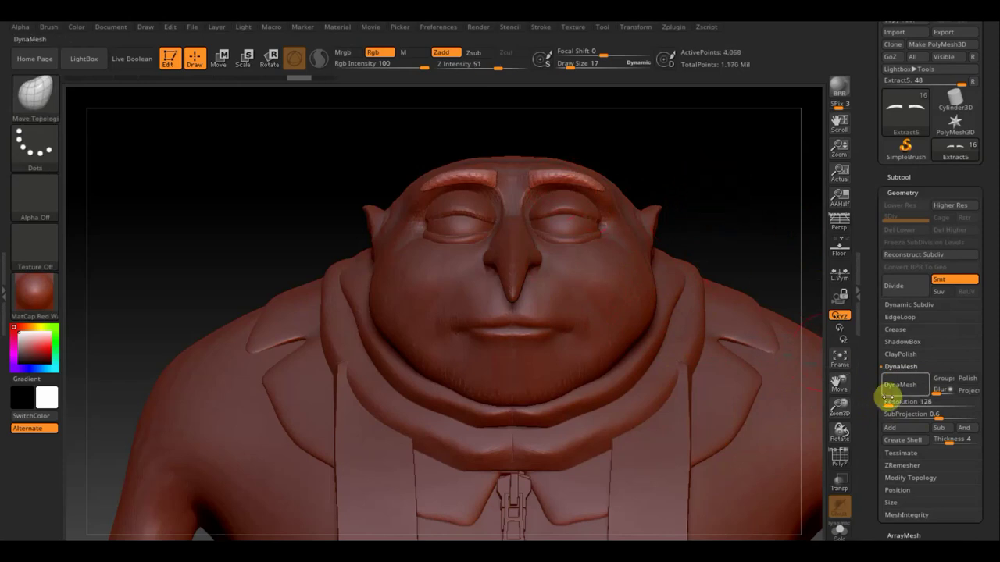
click(897, 404)
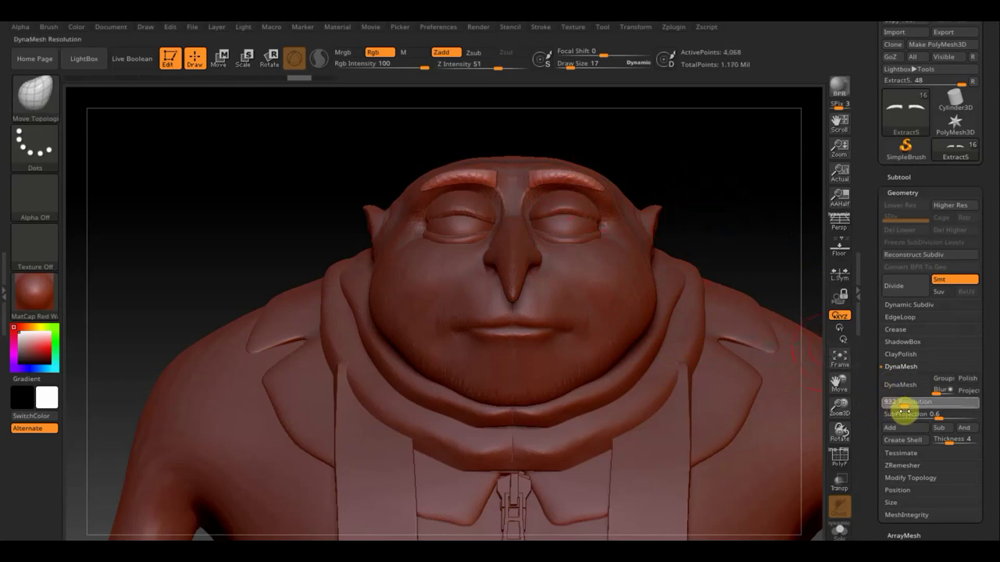
key(Return)
click(901, 386)
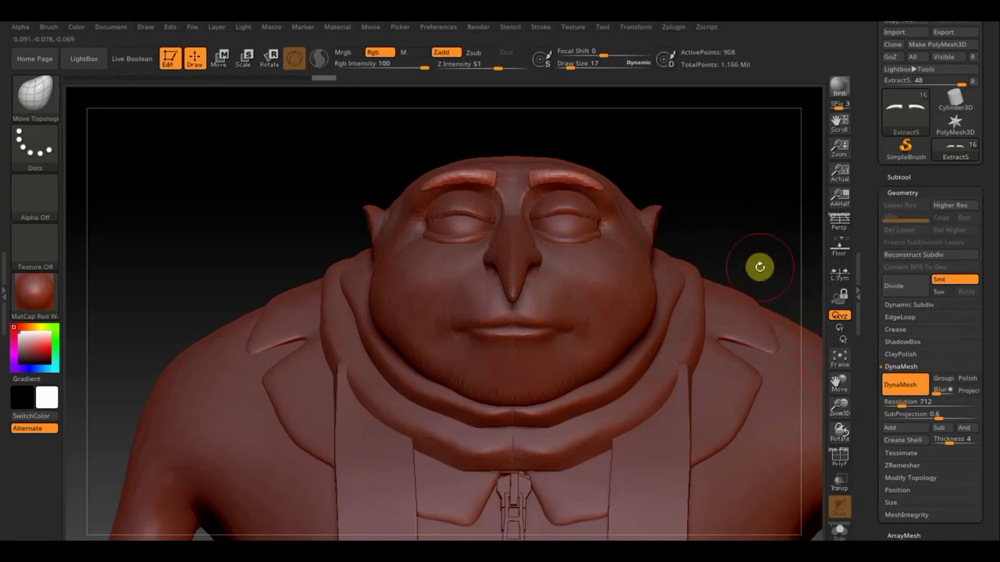
key(ctrl)
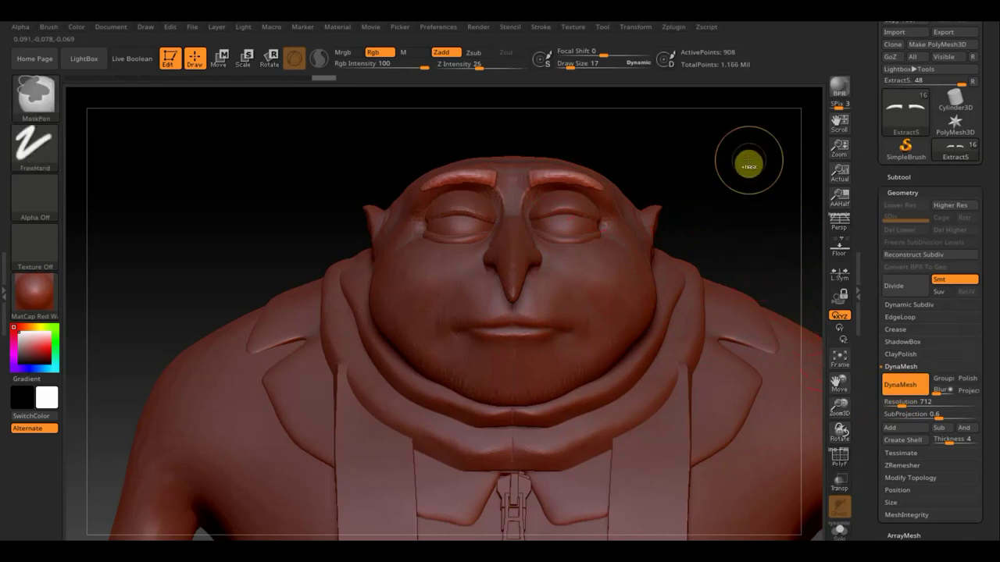
Divide the eyebrow to 3,743 points and push it onto the brow from several angles.
key(ctrl+d)
key(shift)
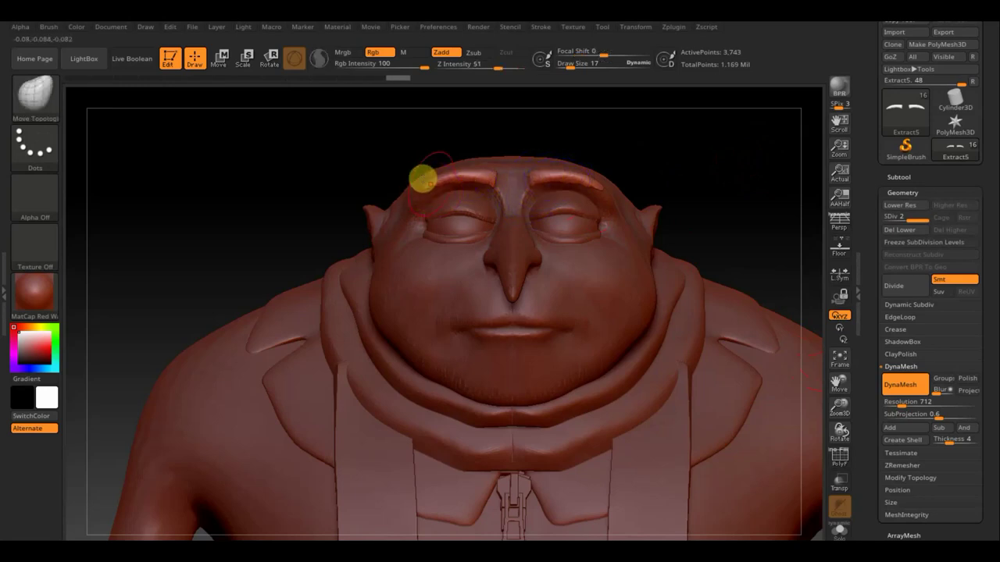
mouse_move(320, 182)
mouse_down()
mouse_move(353, 198)
mouse_move(326, 212)
mouse_move(305, 277)
mouse_move(263, 293)
mouse_move(234, 237)
mouse_move(239, 245)
mouse_move(261, 193)
mouse_move(321, 188)
mouse_move(208, 180)
mouse_up()
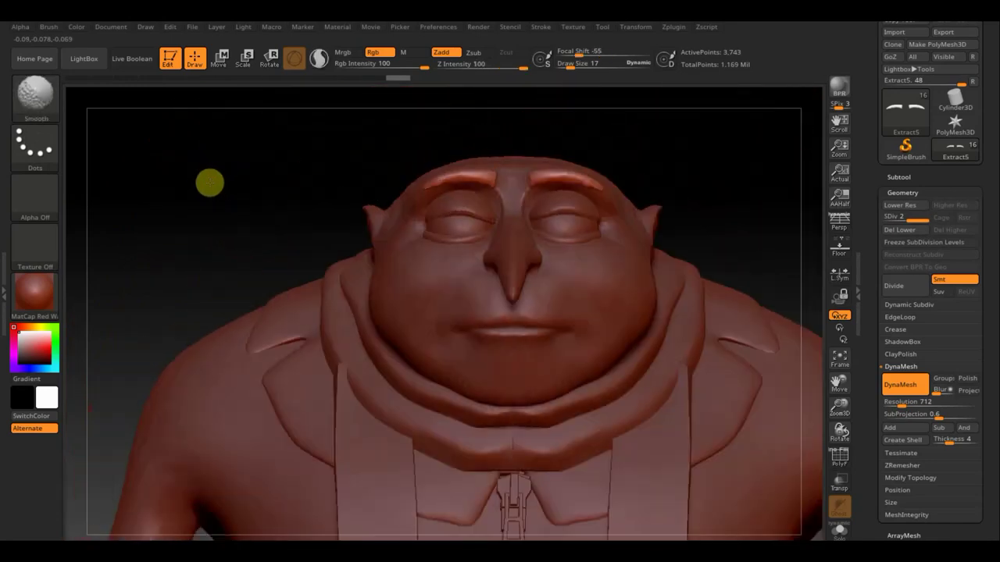
mouse_move(419, 185)
mouse_down()
mouse_move(487, 174)
mouse_move(472, 171)
mouse_up()
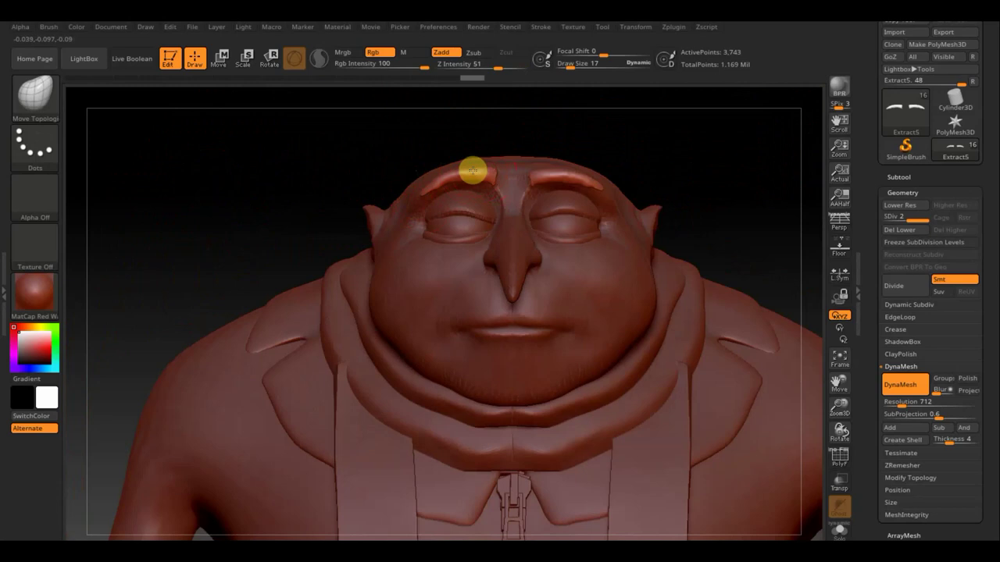
drag(328, 159, 355, 156)
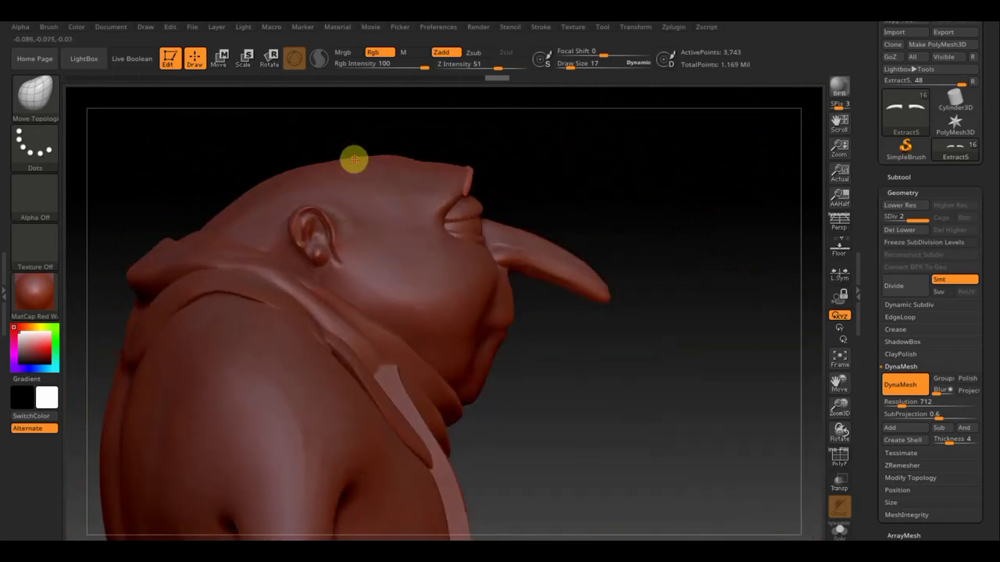
mouse_move(425, 192)
mouse_down()
mouse_move(463, 202)
mouse_move(565, 174)
mouse_move(366, 167)
mouse_up()
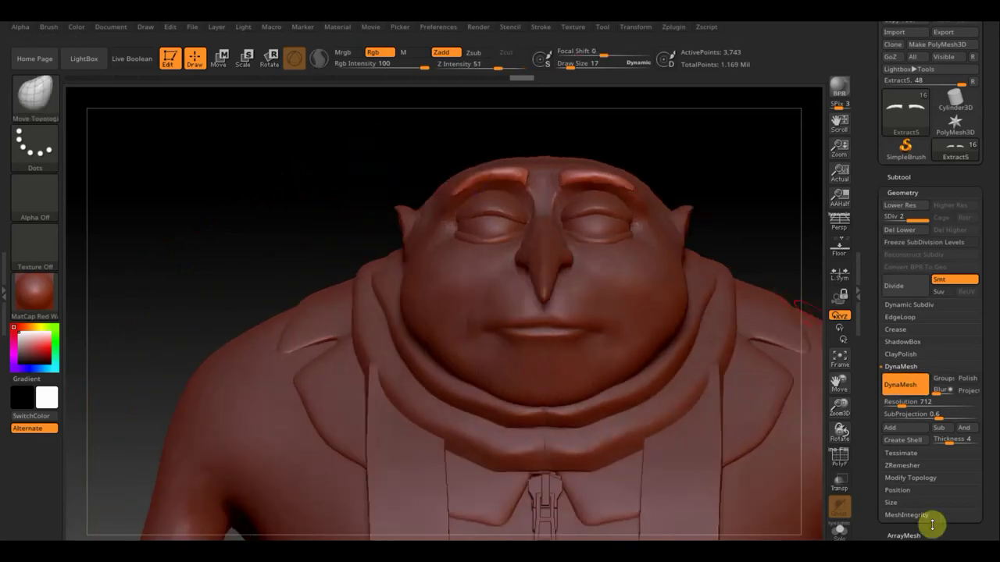
Delete the eyebrow's lower subdivisions, apply Mirror And Weld, and zoom out to the full figure.
click(911, 477)
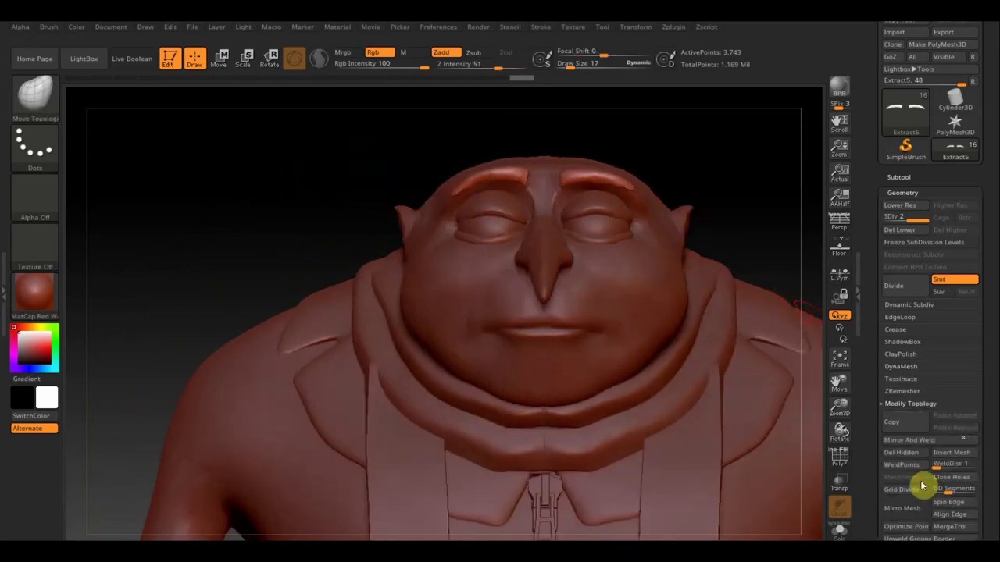
click(904, 434)
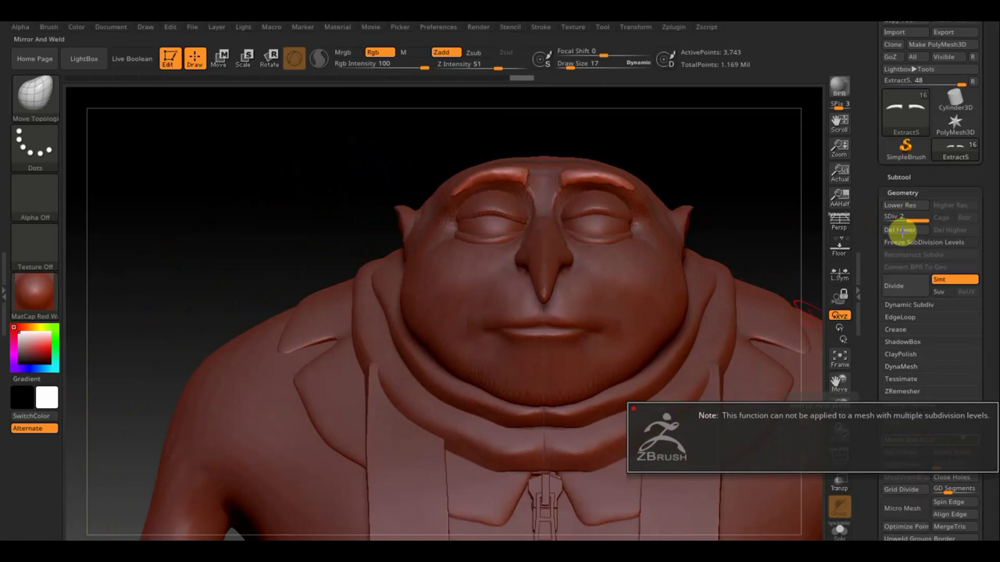
click(901, 229)
click(901, 230)
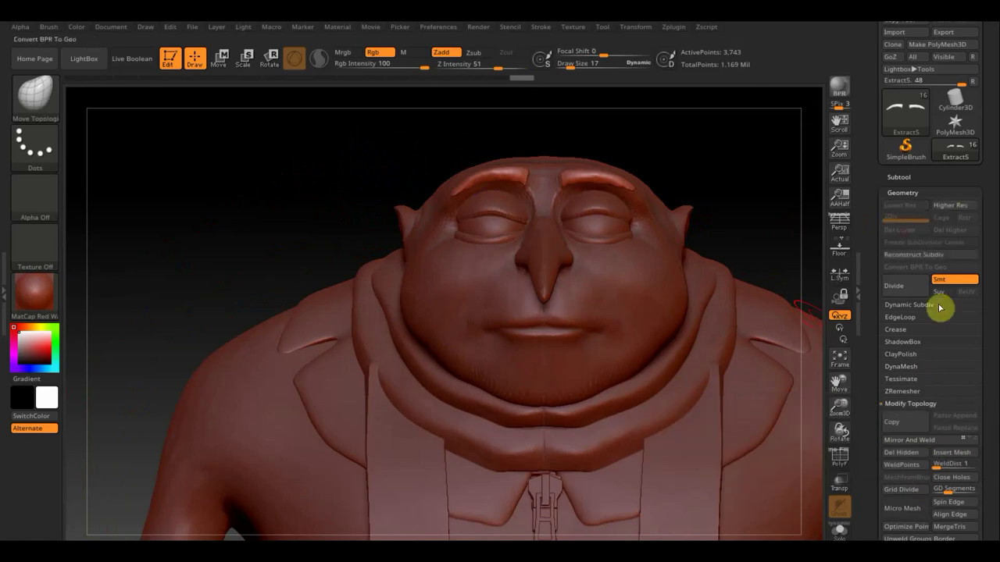
click(911, 441)
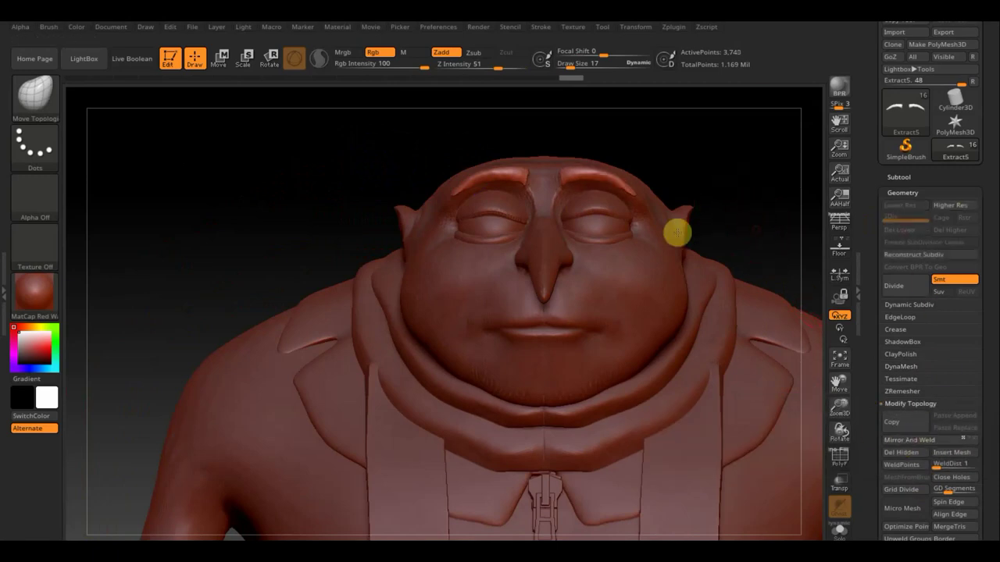
mouse_move(677, 232)
alt+mouse_down()
mouse_move(692, 252)
mouse_move(618, 102)
alt+mouse_up()
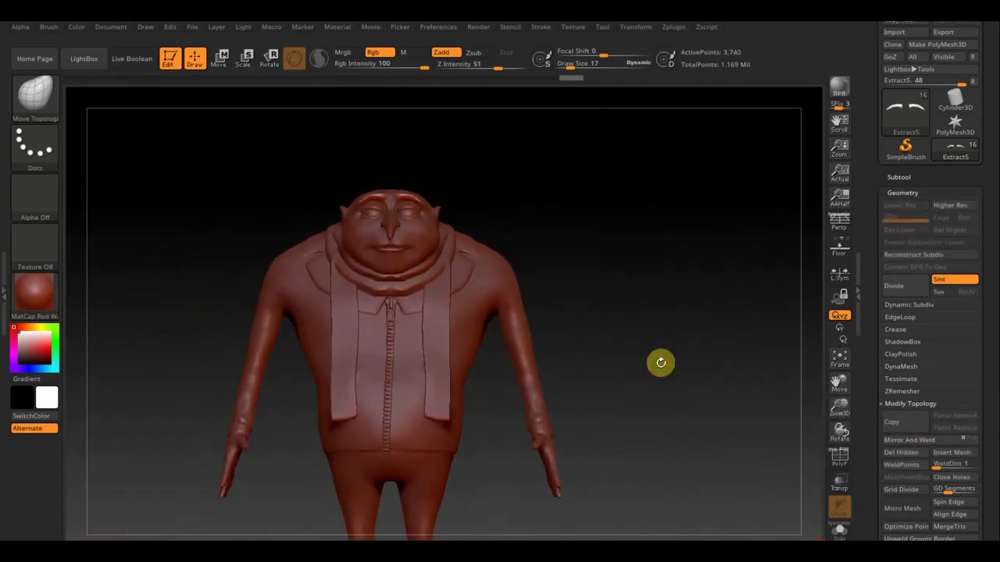
mouse_move(661, 363)
alt+mouse_down()
mouse_move(661, 317)
mouse_move(616, 352)
mouse_move(643, 353)
mouse_move(632, 357)
mouse_move(633, 326)
alt+mouse_up()
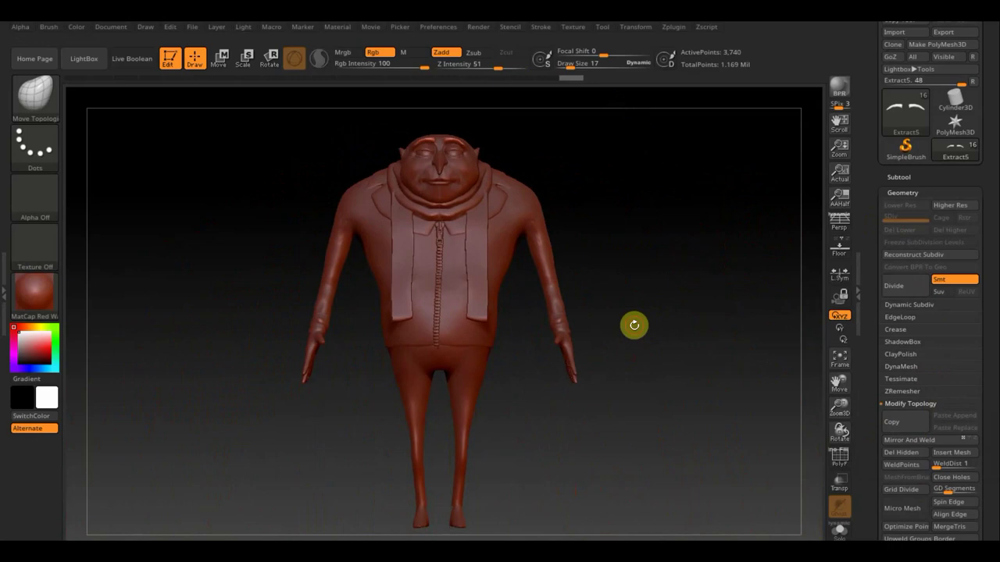
drag(991, 132, 990, 196)
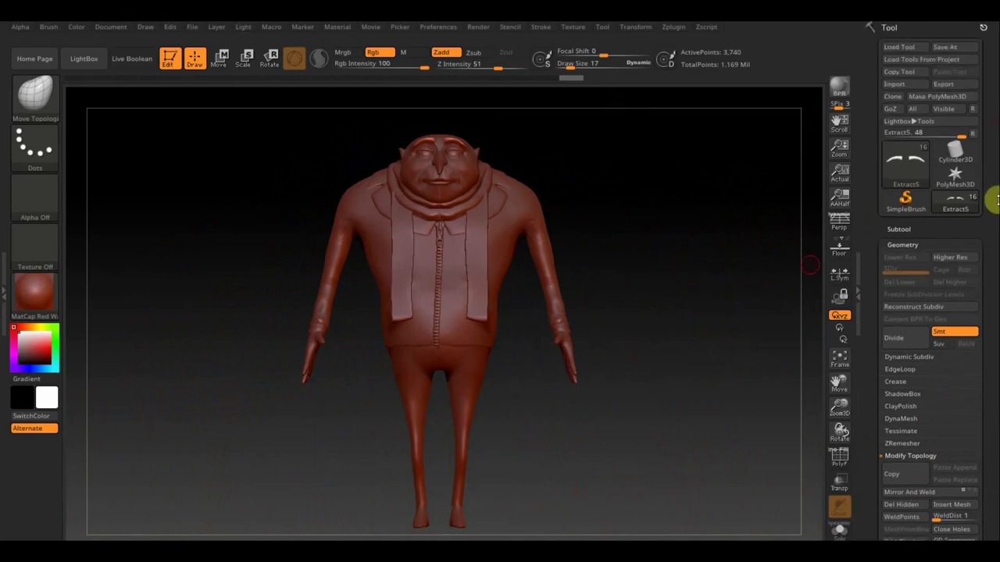
Export the eyebrow as Extract5 OBJ, then open ZBrushProjectрю2.zpr without saving changes.
click(945, 84)
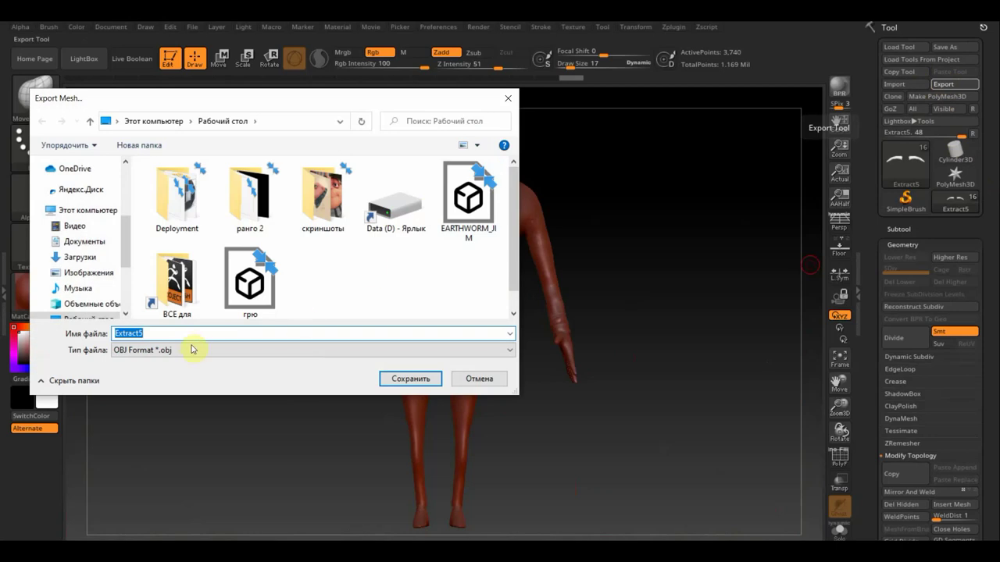
click(411, 380)
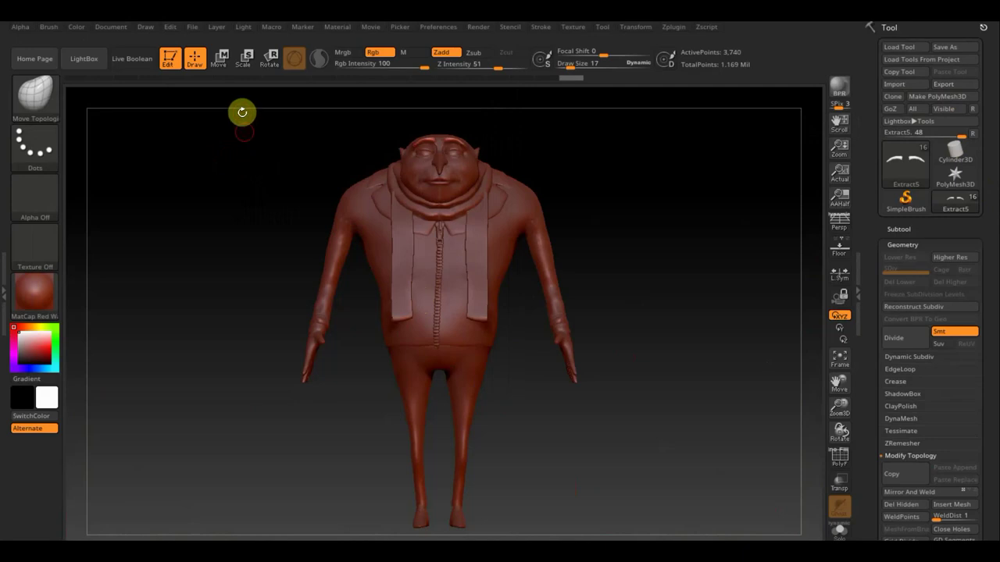
click(191, 29)
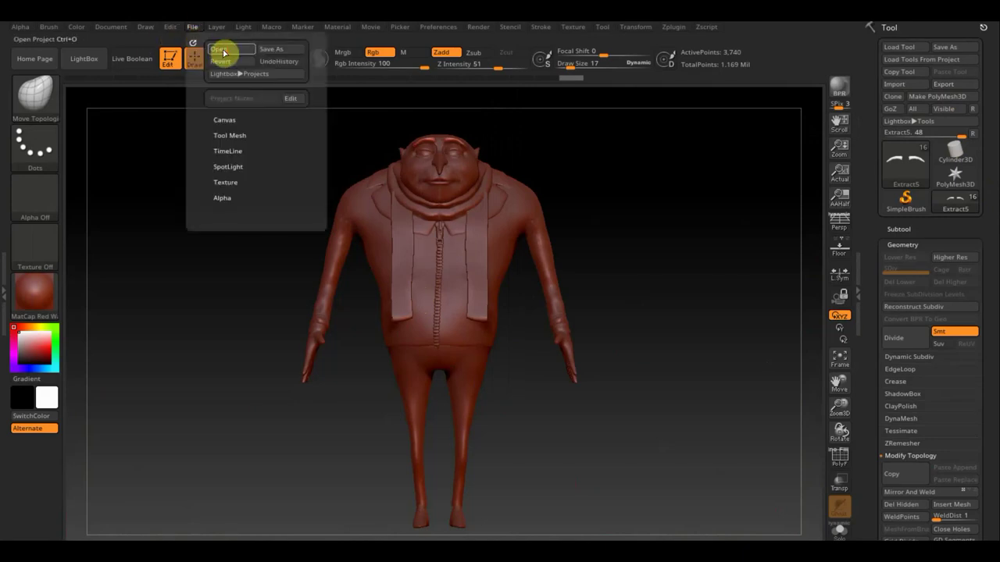
click(221, 49)
click(546, 324)
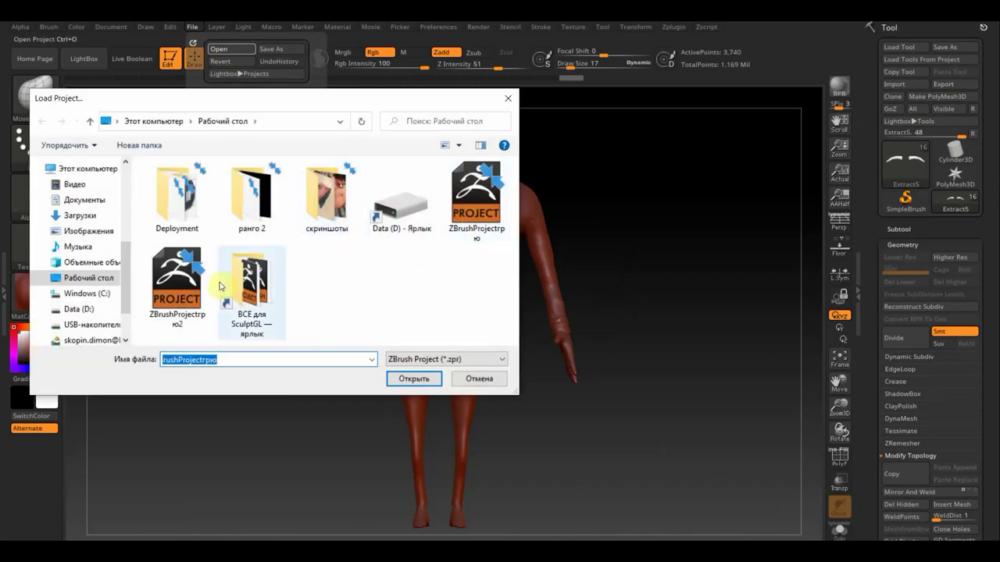
click(195, 289)
click(403, 379)
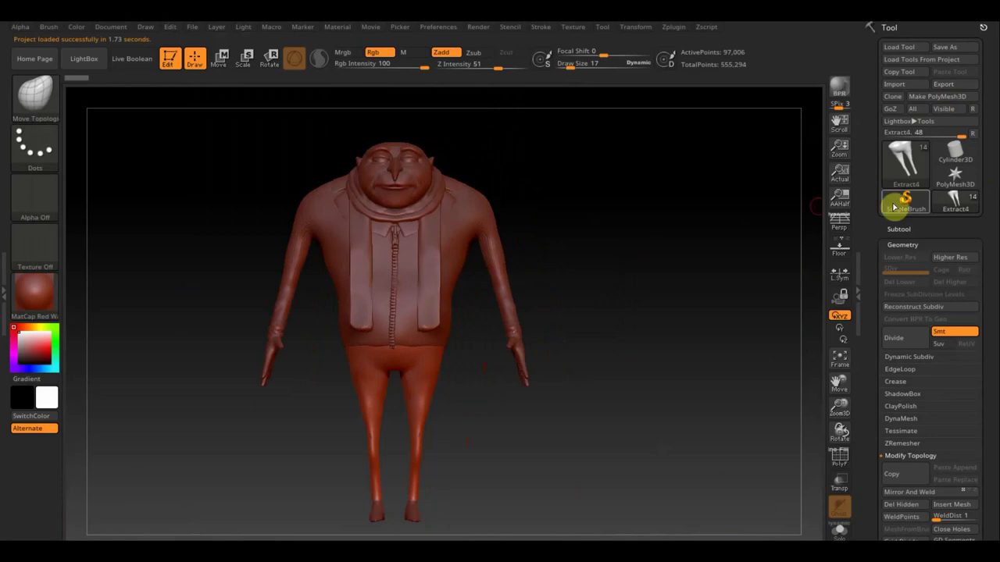
Duplicate the Extract6 subtool and import Extract5.obj into the copy.
click(899, 229)
mouse_move(929, 289)
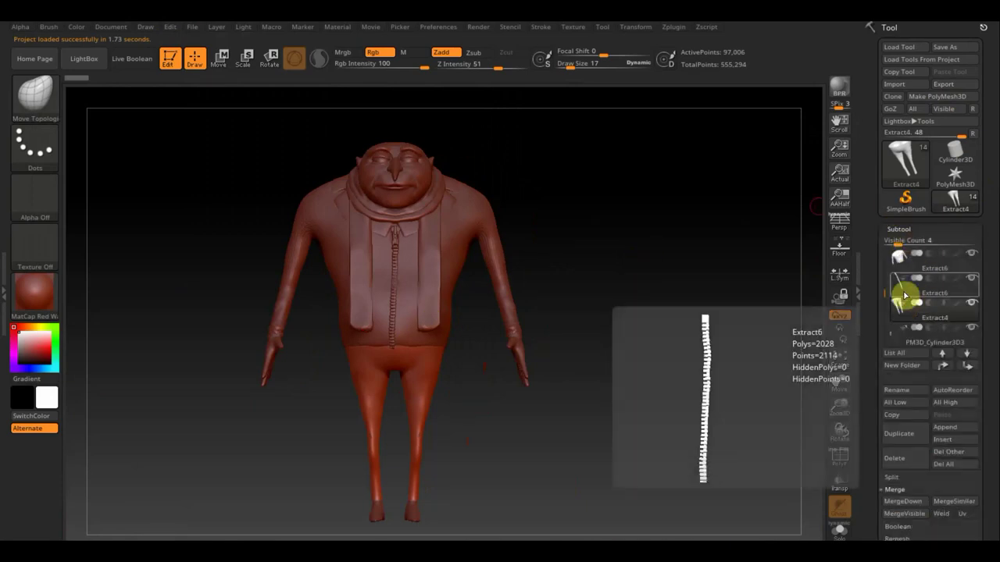
click(905, 291)
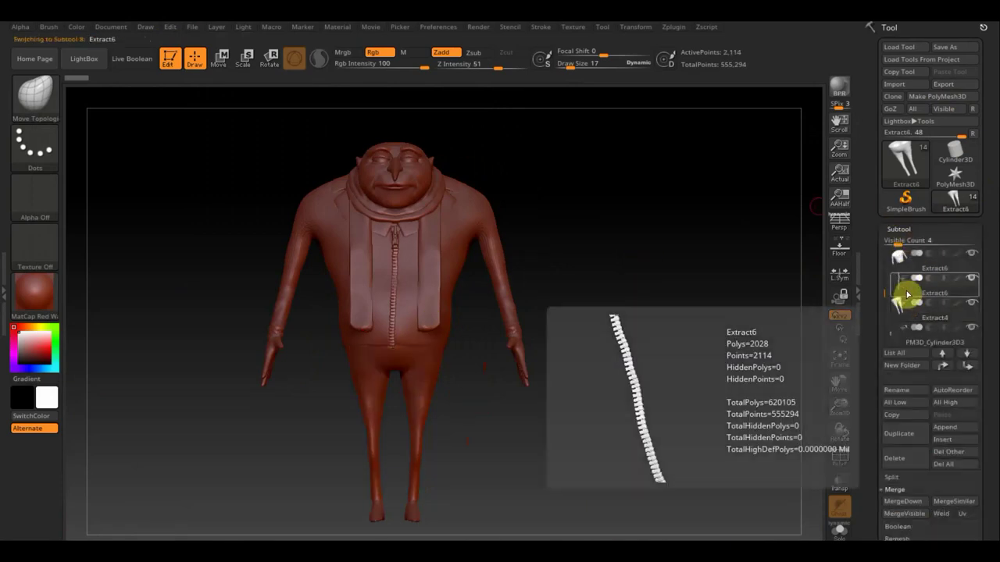
click(911, 439)
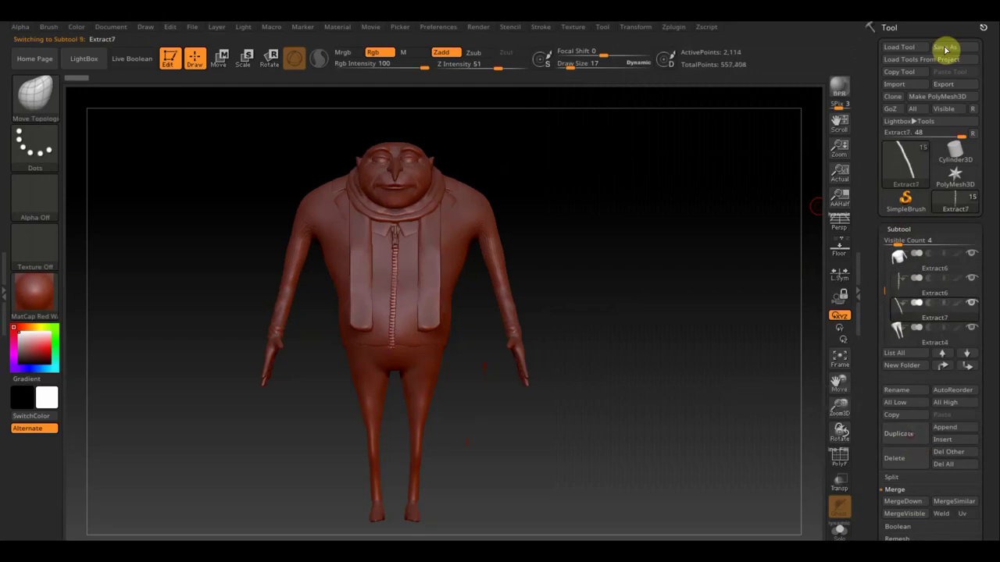
click(894, 84)
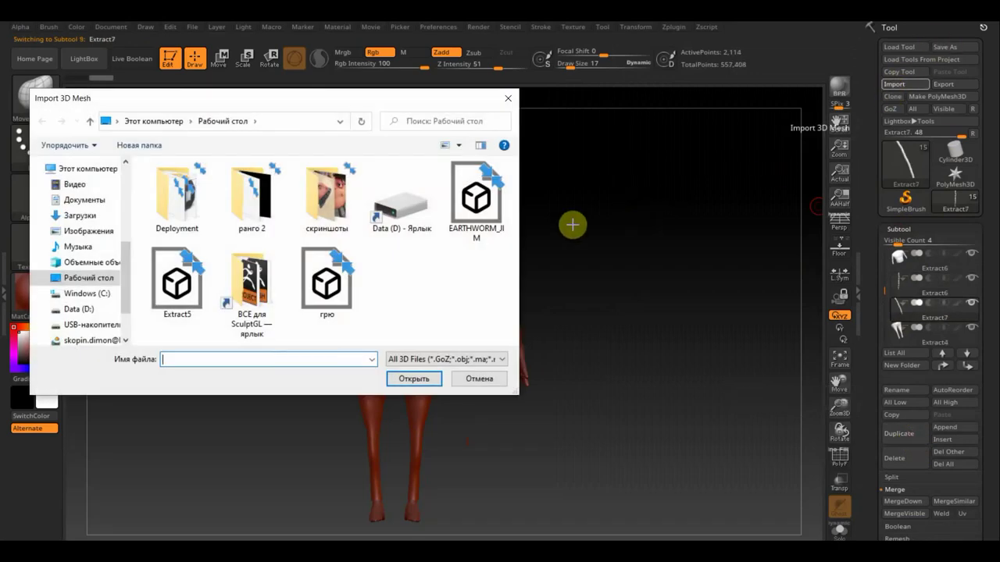
click(170, 288)
click(415, 380)
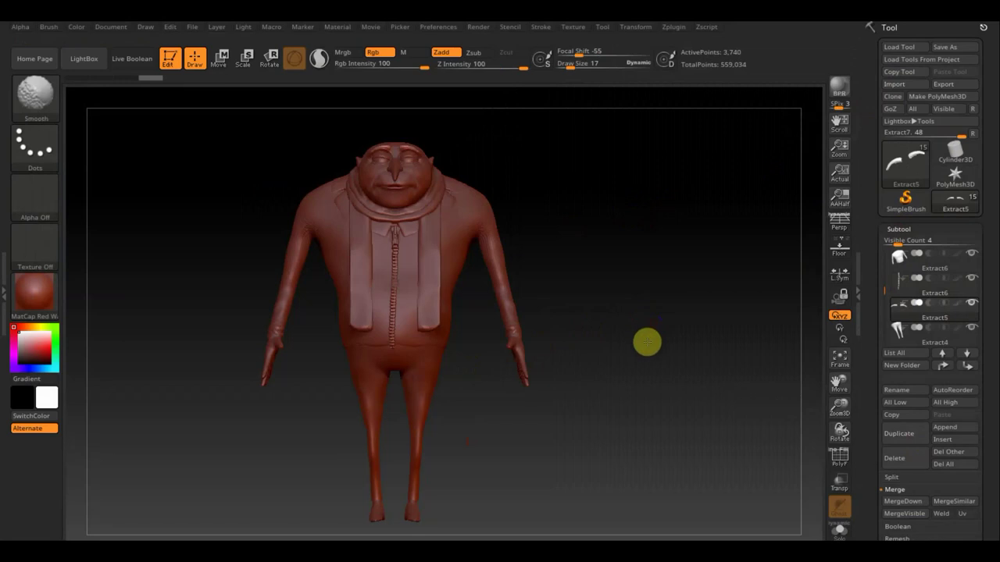
drag(642, 377, 654, 372)
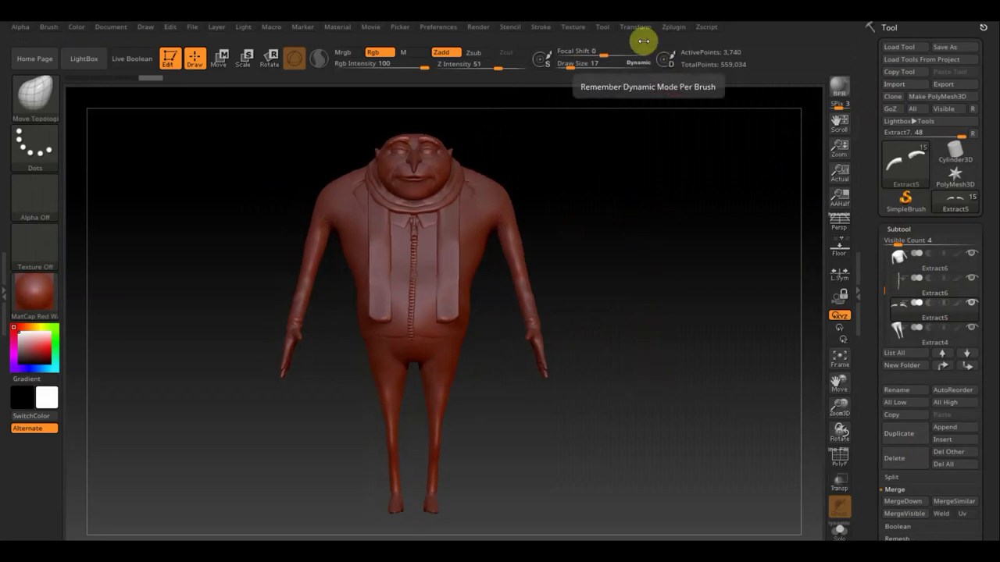
click(576, 28)
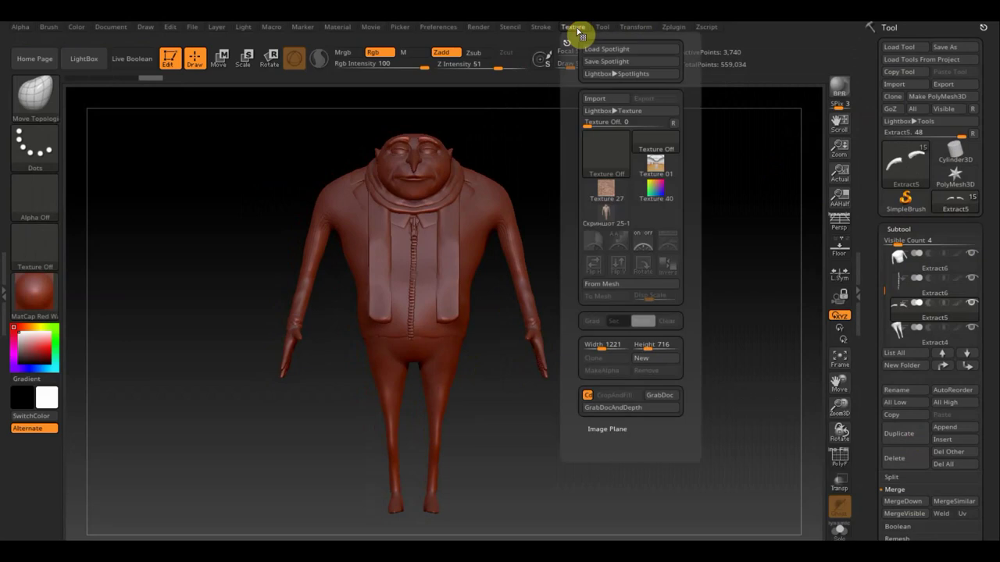
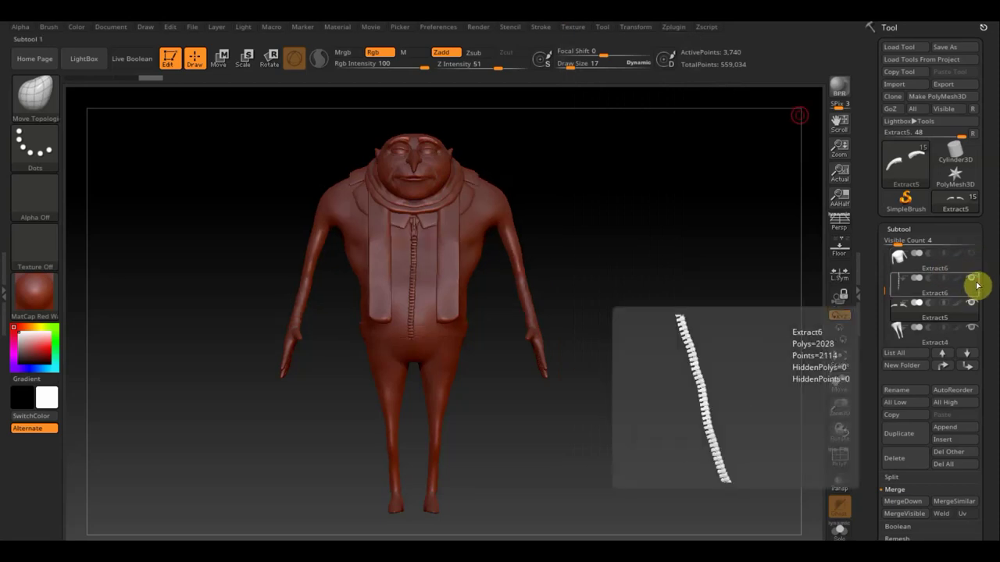
Browse the legs, zipper and Extract16_01 subtools and hide the scarf.
click(977, 341)
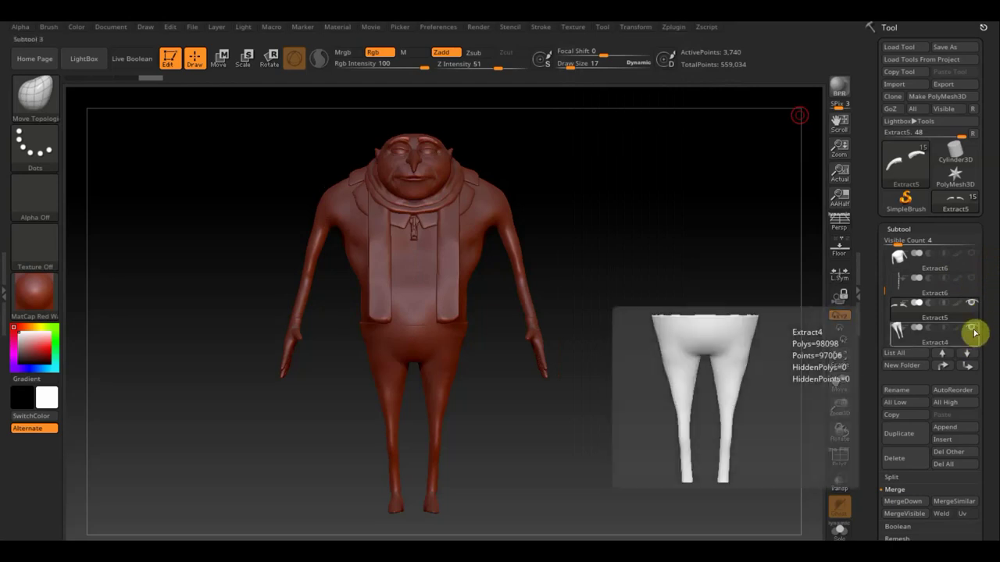
click(906, 295)
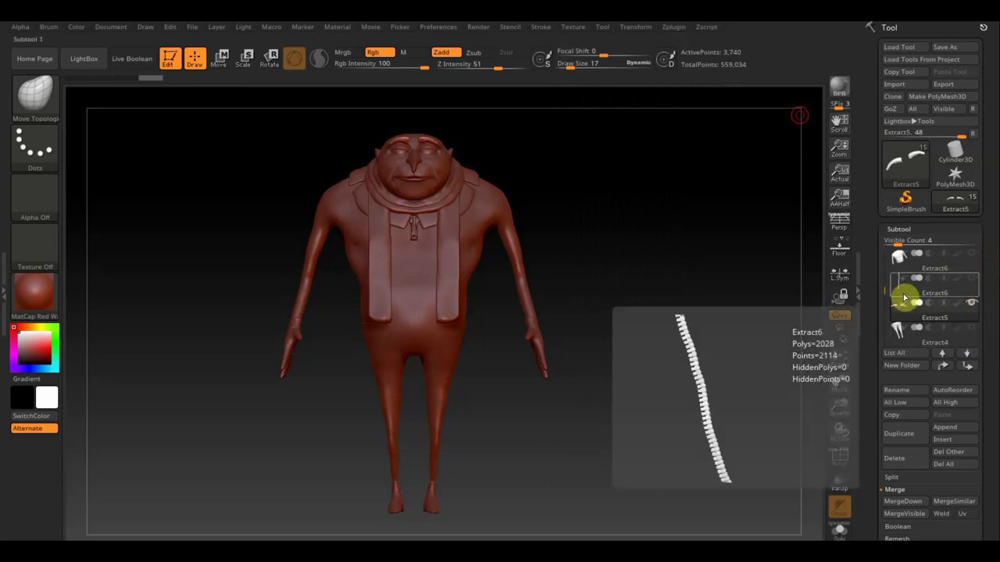
key(n)
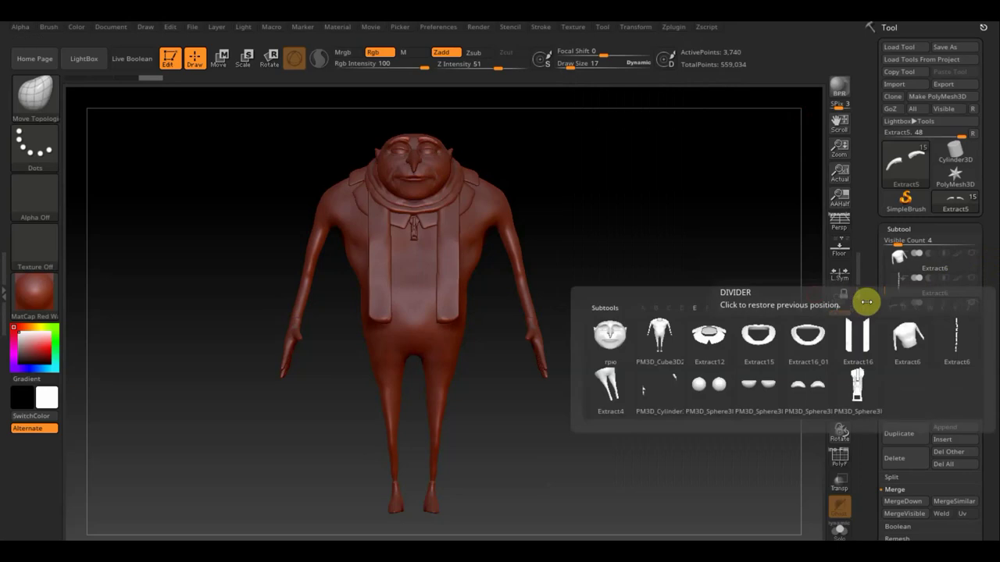
mouse_move(808, 339)
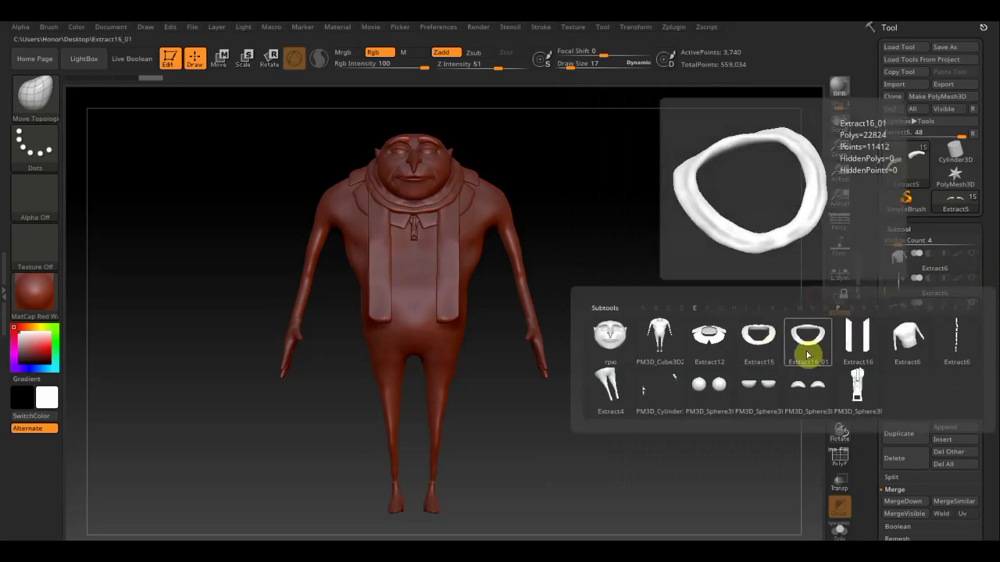
click(808, 355)
mouse_move(934, 257)
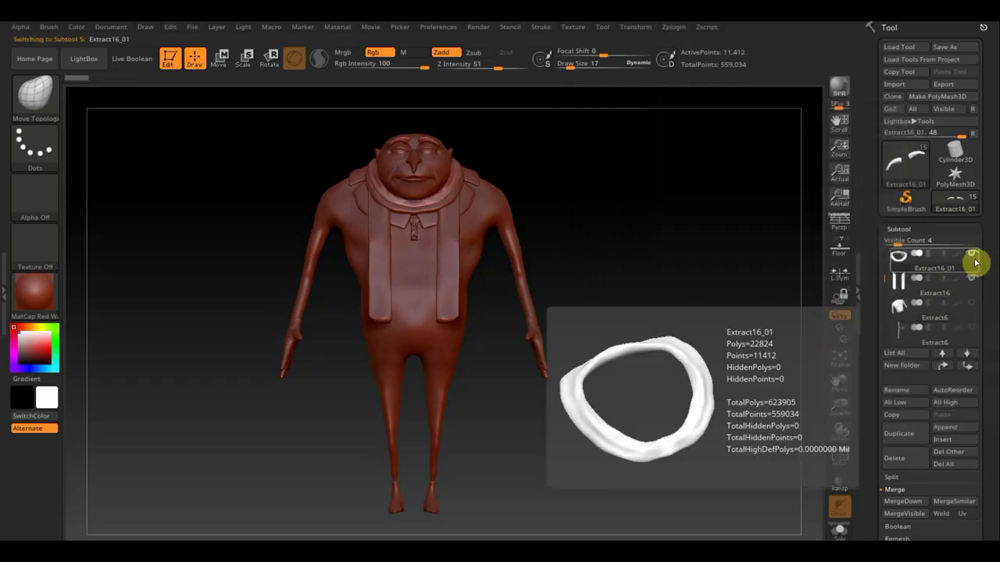
click(972, 278)
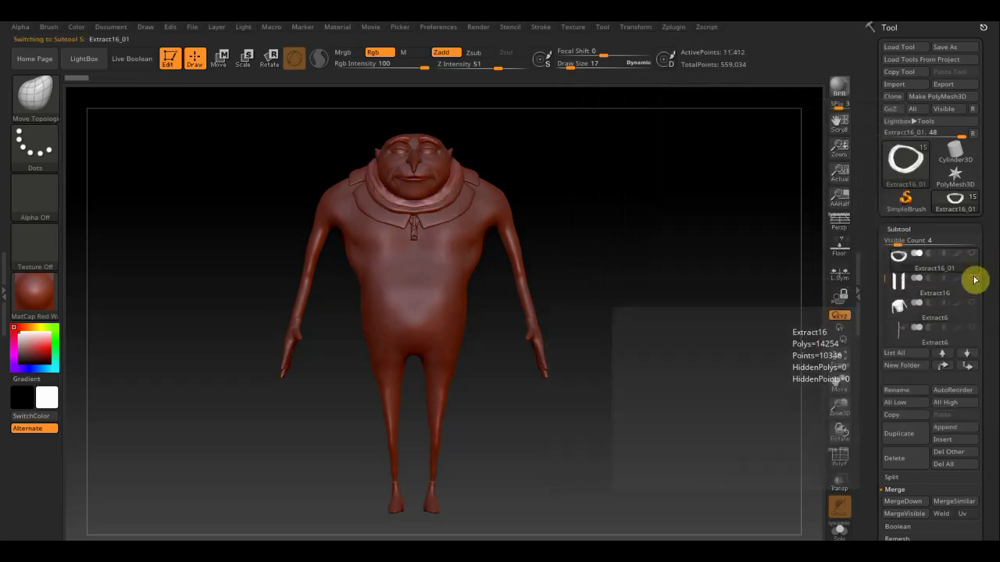
Step up through Extract15, Extract12 and PM3D_Cube3D2, then reselect the body subtool.
click(946, 354)
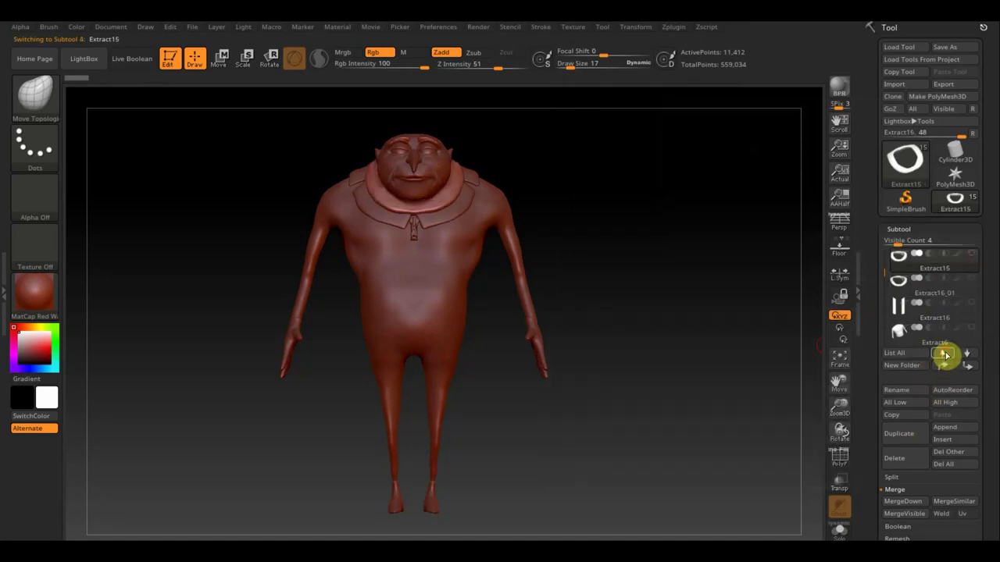
click(946, 355)
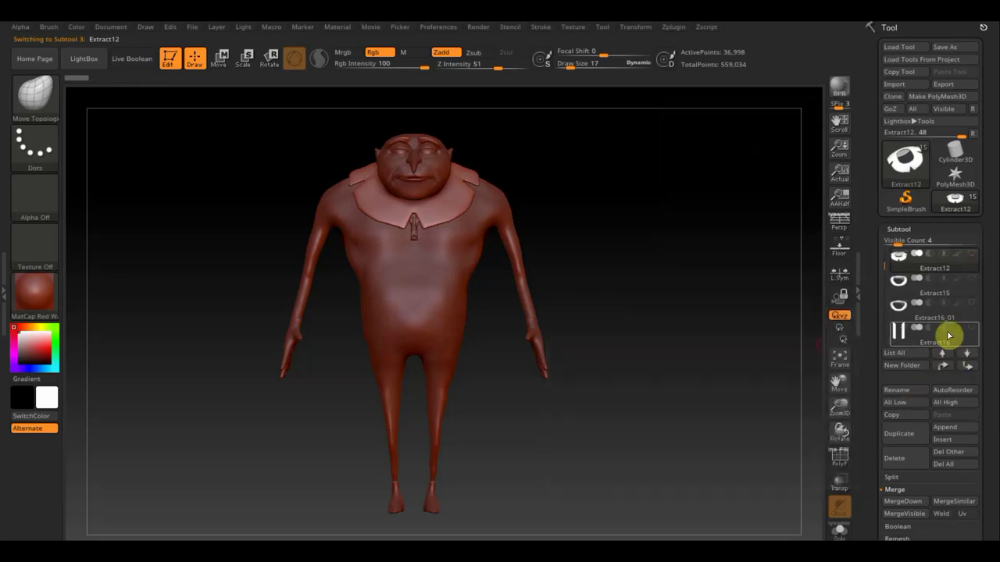
click(944, 355)
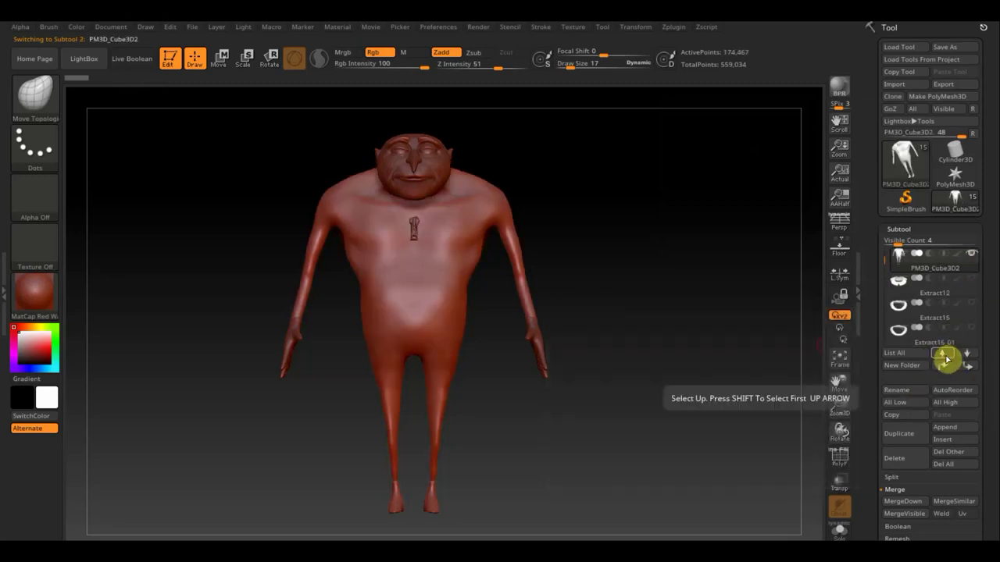
click(948, 357)
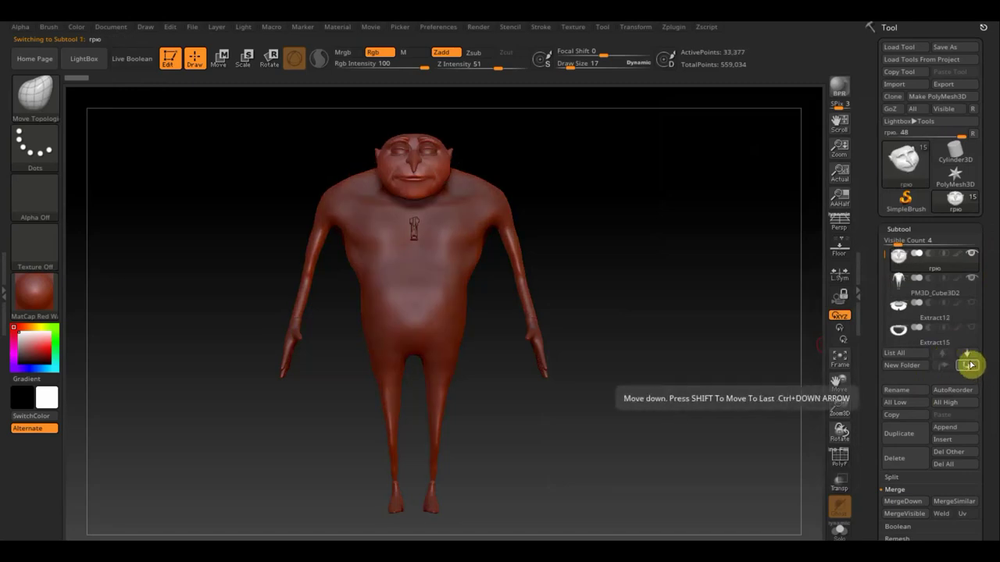
click(656, 335)
click(684, 426)
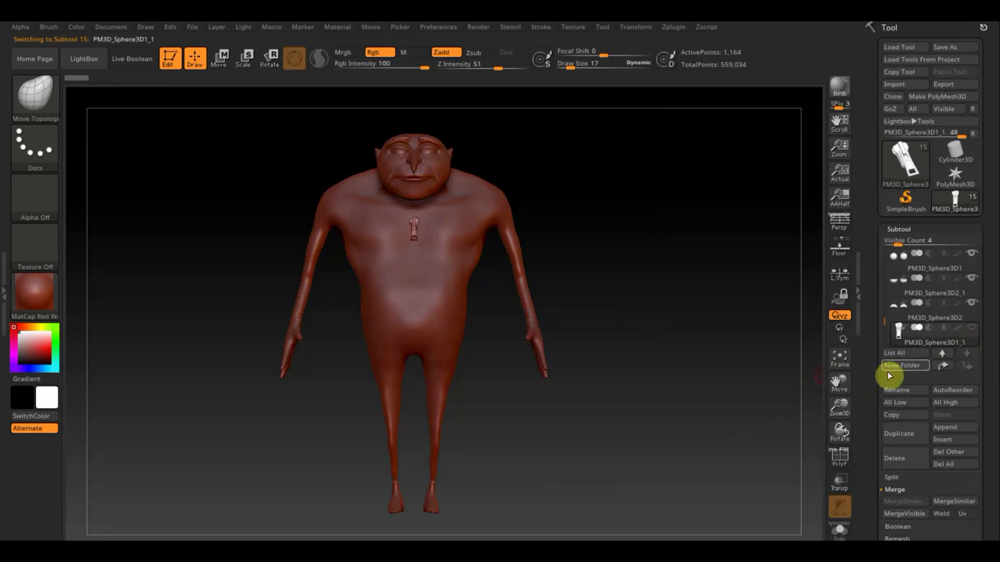
click(649, 350)
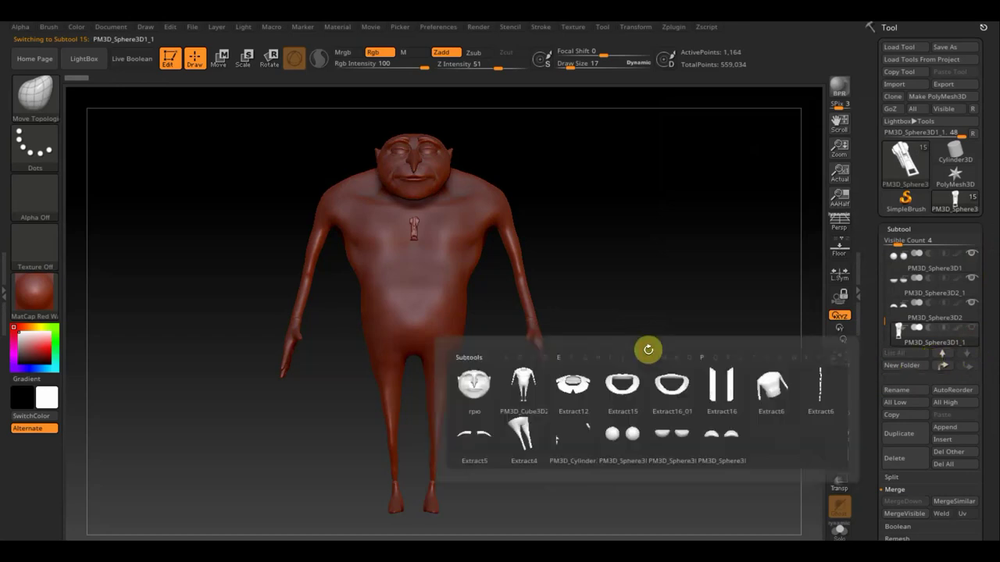
click(479, 400)
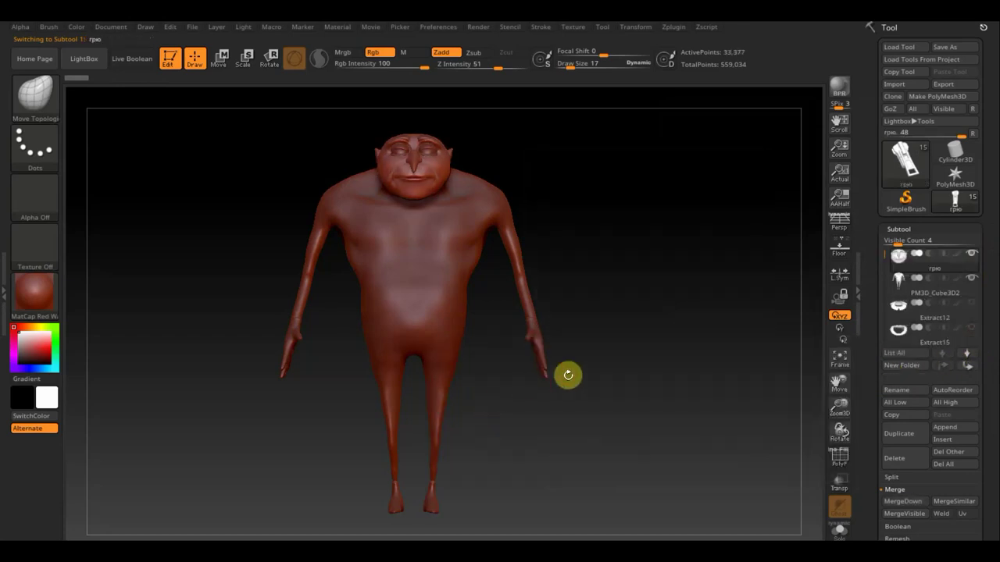
Orbit the figure from side, top and back, taking brush Draw Size to 119 then 54.
drag(483, 398, 648, 371)
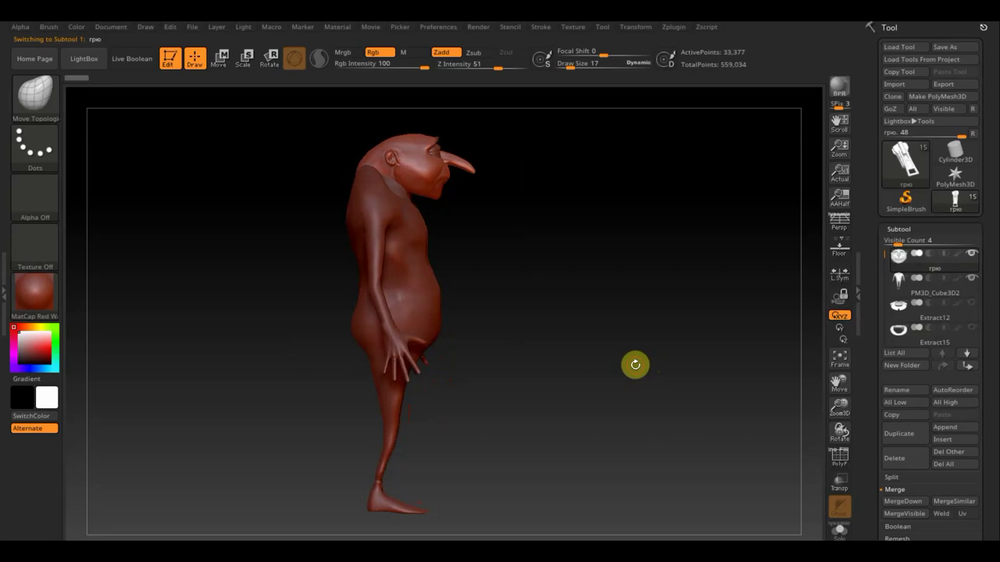
mouse_move(634, 352)
mouse_down()
mouse_move(648, 332)
mouse_move(663, 386)
mouse_up()
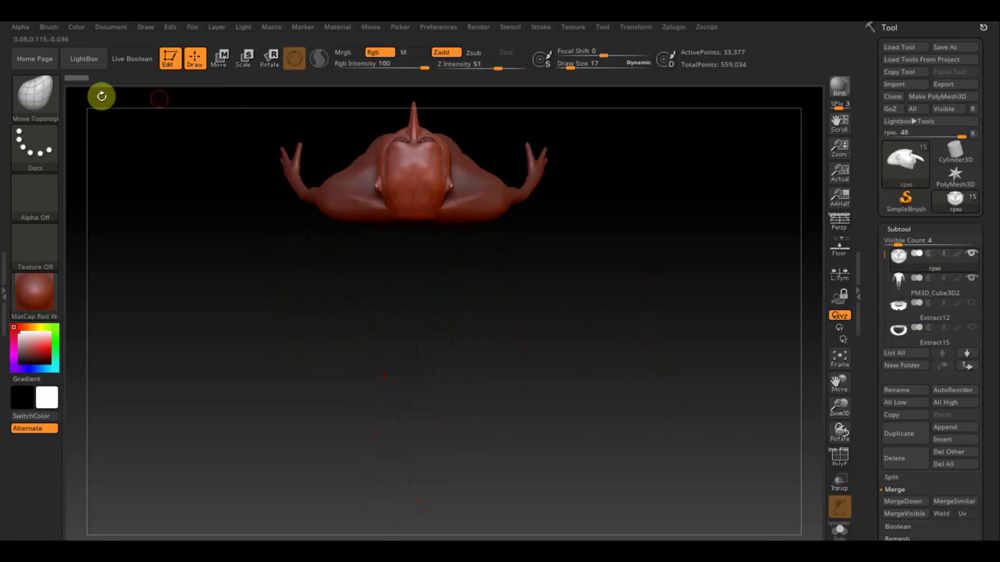
drag(575, 67, 591, 69)
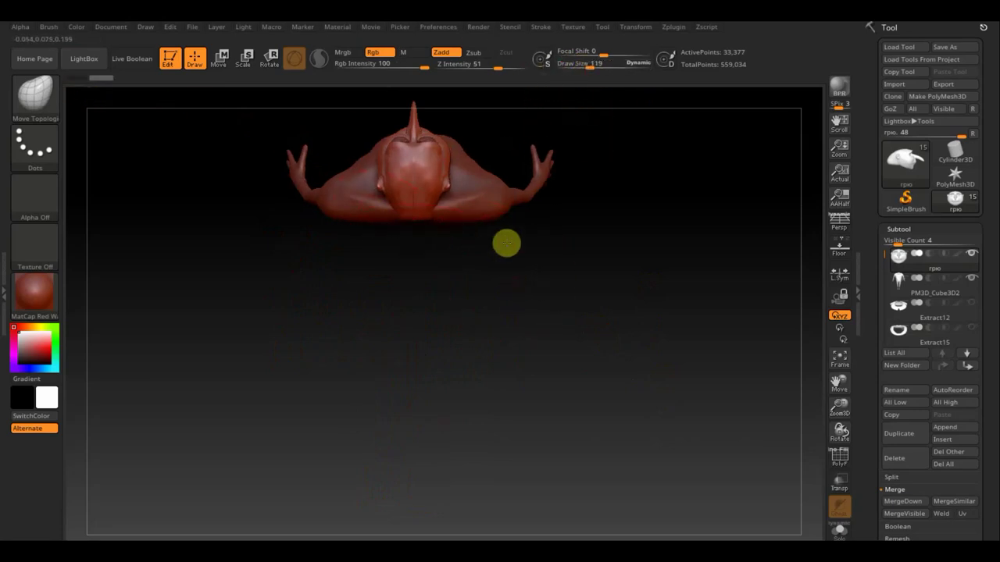
mouse_move(507, 242)
mouse_down()
mouse_move(514, 167)
mouse_move(590, 185)
mouse_move(589, 218)
mouse_up()
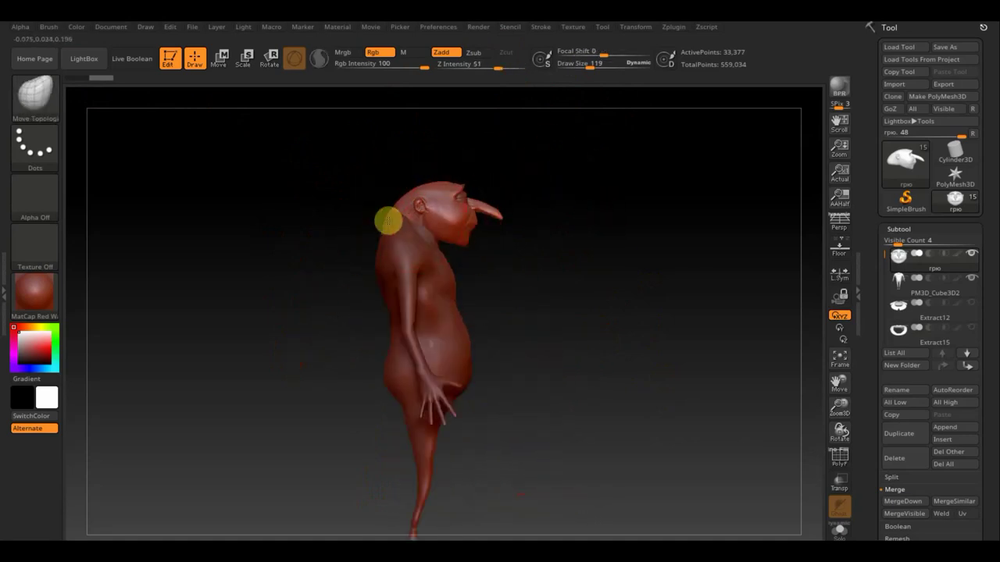
mouse_move(618, 284)
mouse_down()
mouse_move(656, 292)
mouse_move(609, 292)
mouse_move(649, 306)
mouse_move(614, 311)
mouse_up()
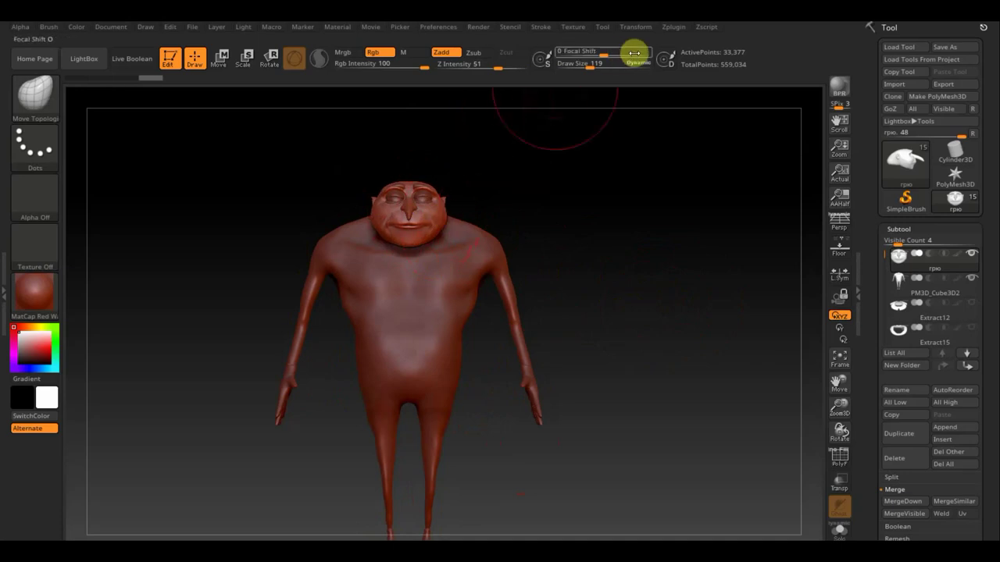
drag(595, 64, 582, 64)
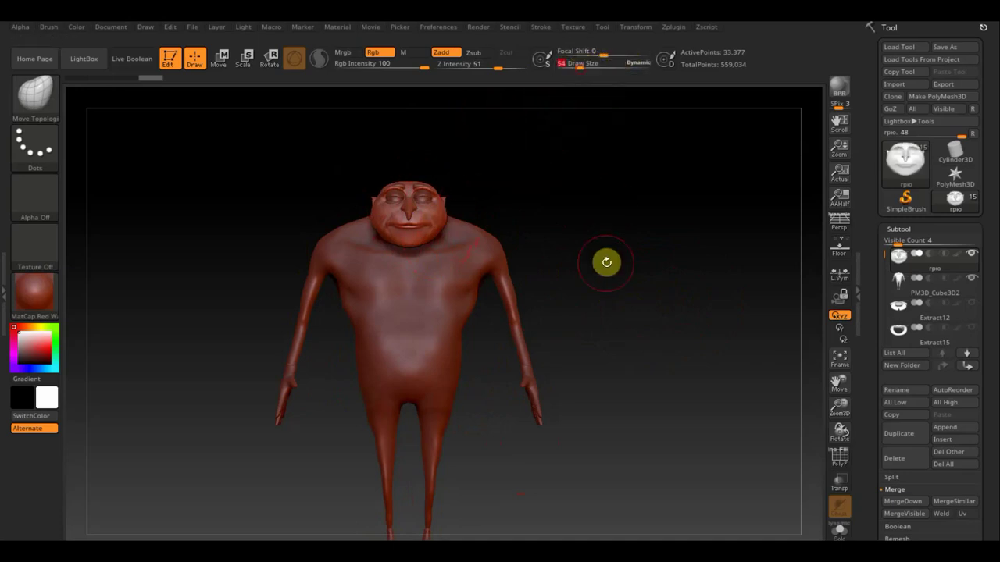
drag(605, 261, 620, 375)
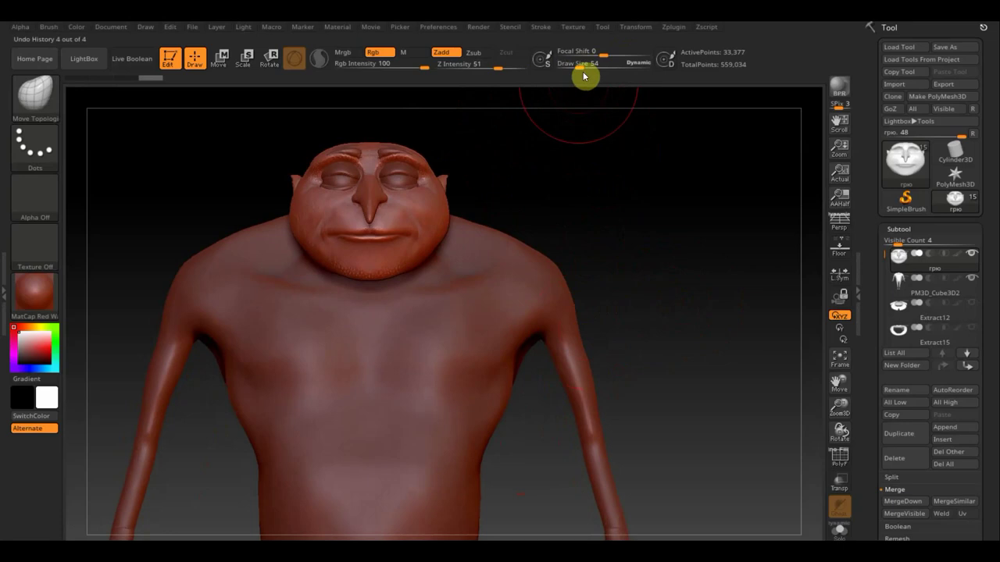
Shrink the brush to Draw Size 28 and check the chin from front and side.
drag(574, 71, 573, 68)
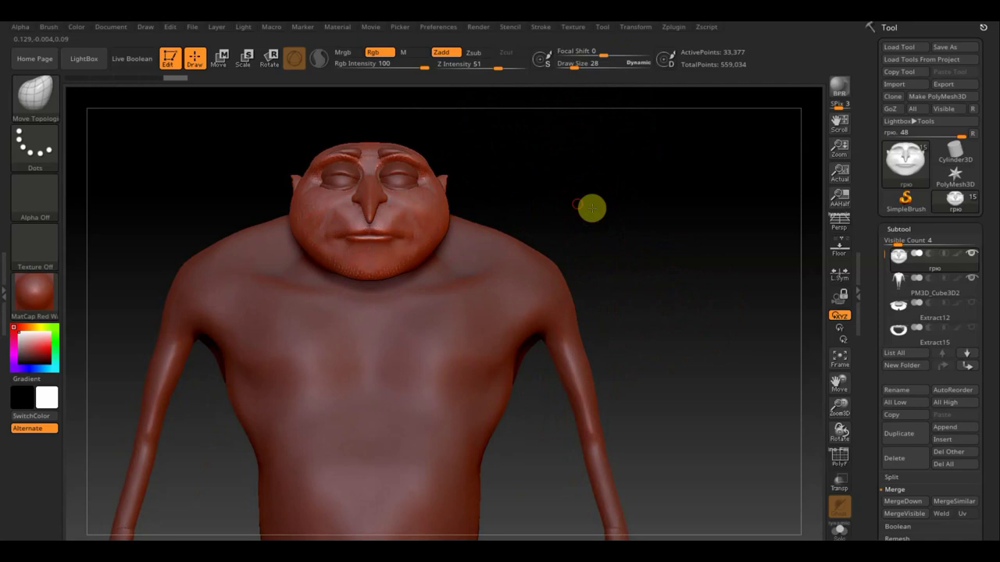
drag(592, 207, 633, 217)
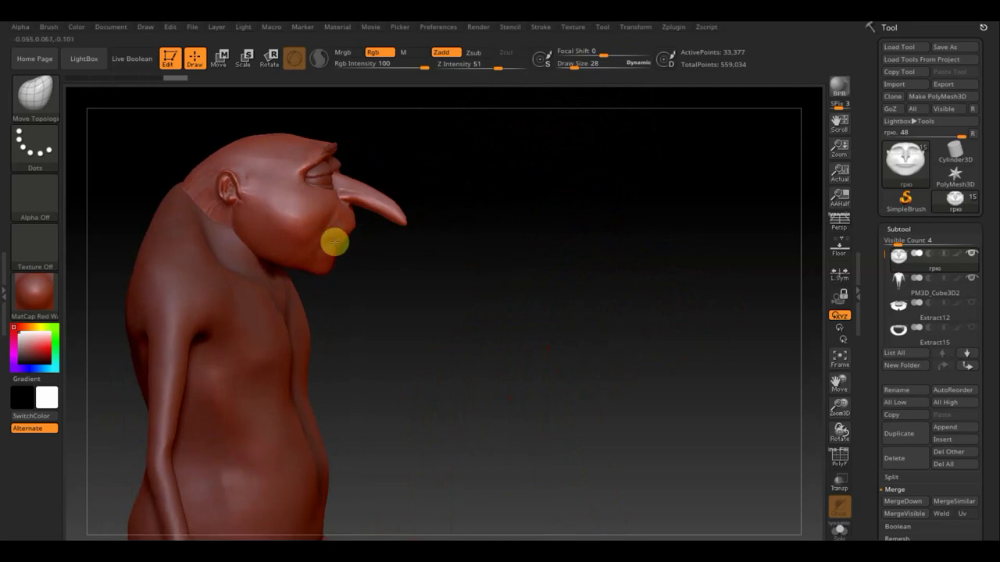
drag(469, 263, 346, 262)
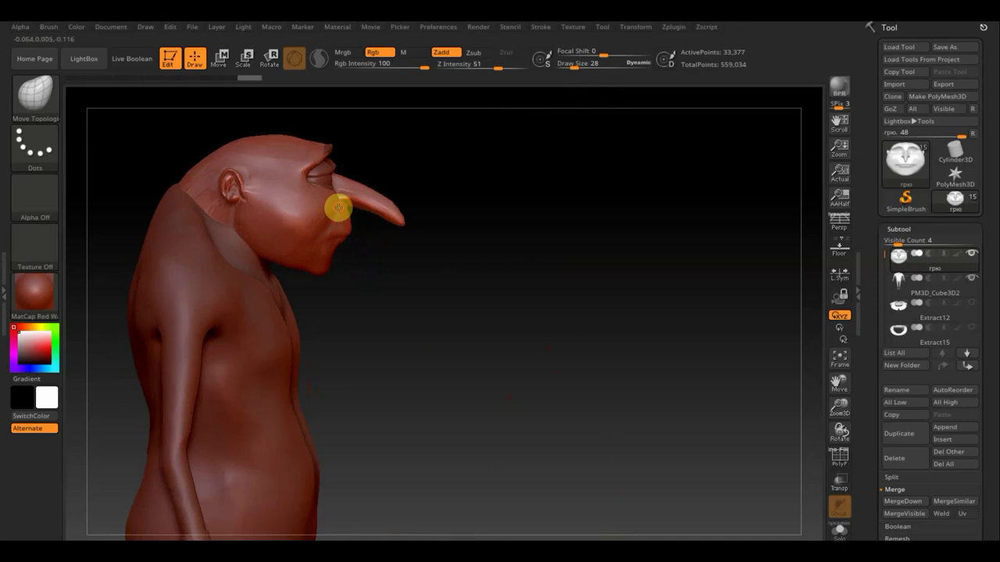
shift+drag(518, 279, 565, 261)
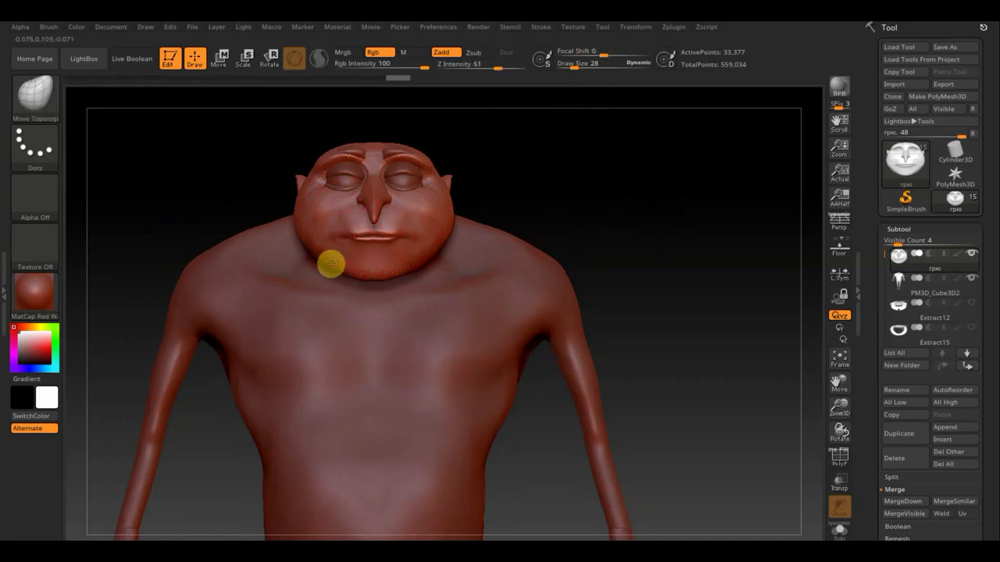
Orbit around the jaw and neck and enlarge the brush to Draw Size 33.
drag(621, 214, 651, 216)
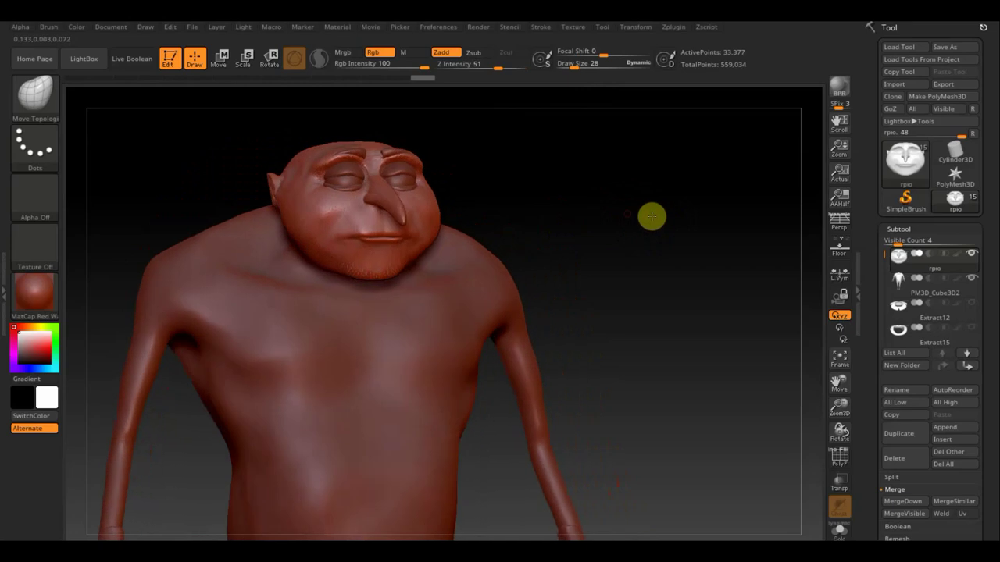
drag(588, 216, 489, 261)
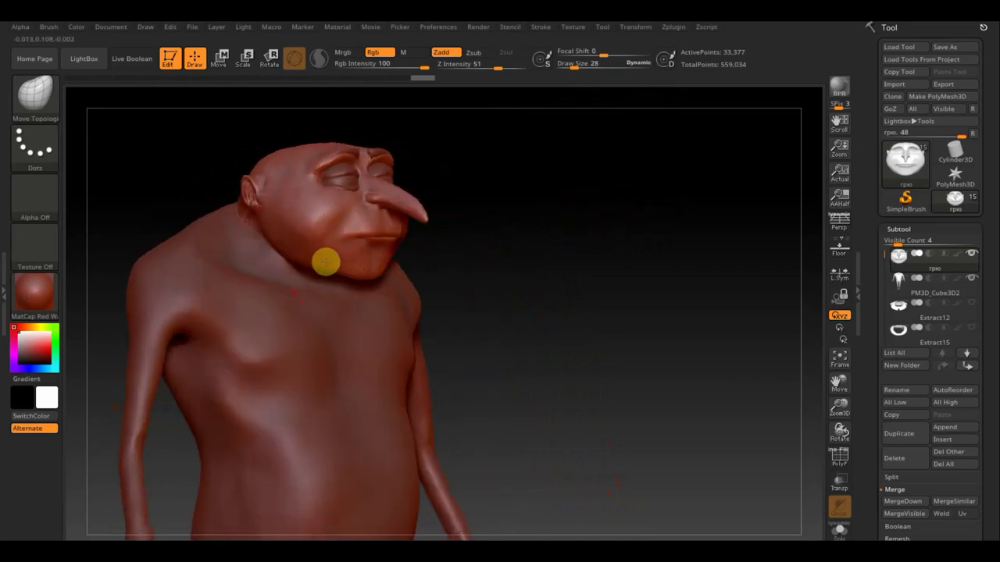
mouse_move(403, 271)
mouse_down()
mouse_move(571, 289)
mouse_move(536, 295)
mouse_up()
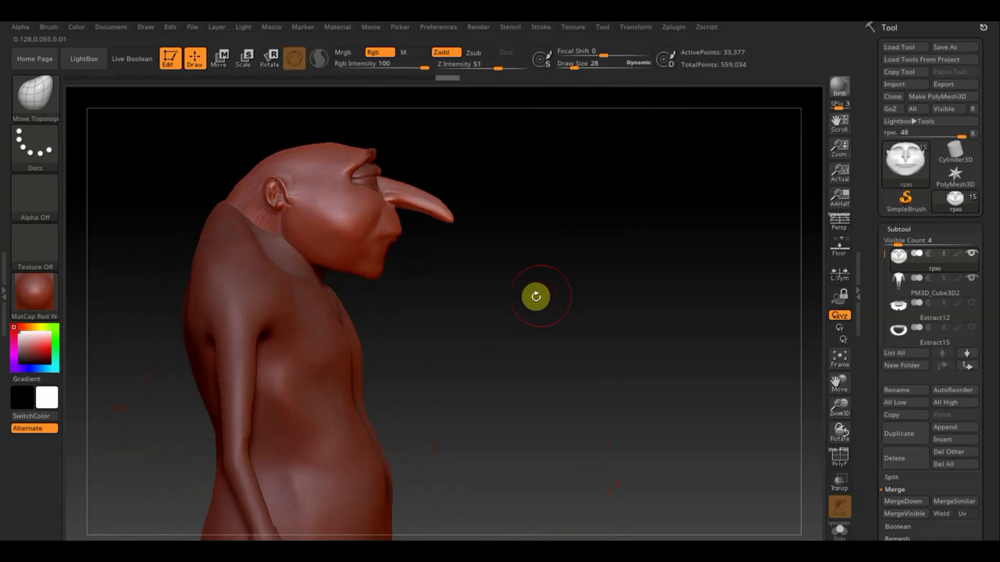
drag(478, 312, 474, 305)
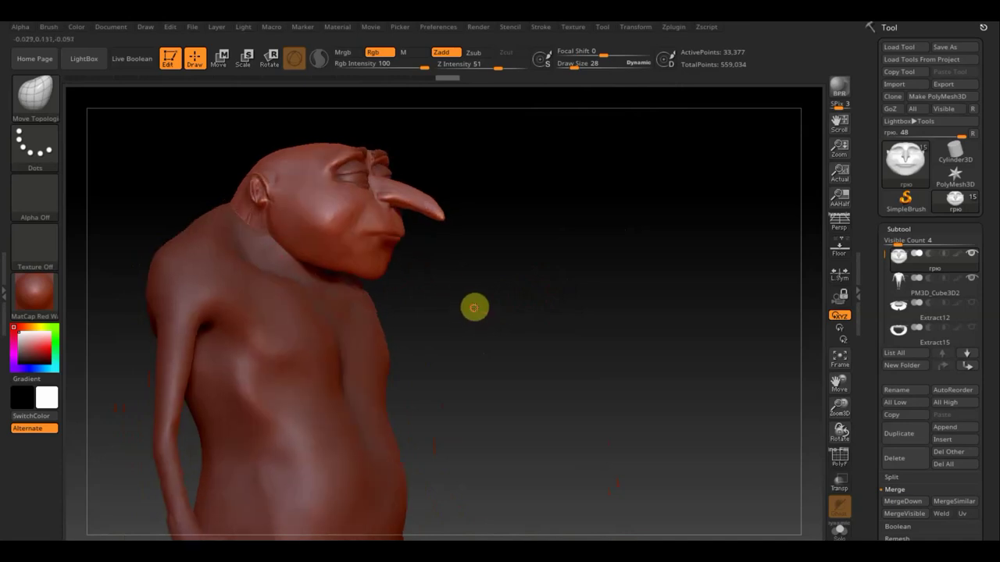
mouse_move(582, 67)
mouse_down()
mouse_move(569, 98)
mouse_move(276, 245)
mouse_up()
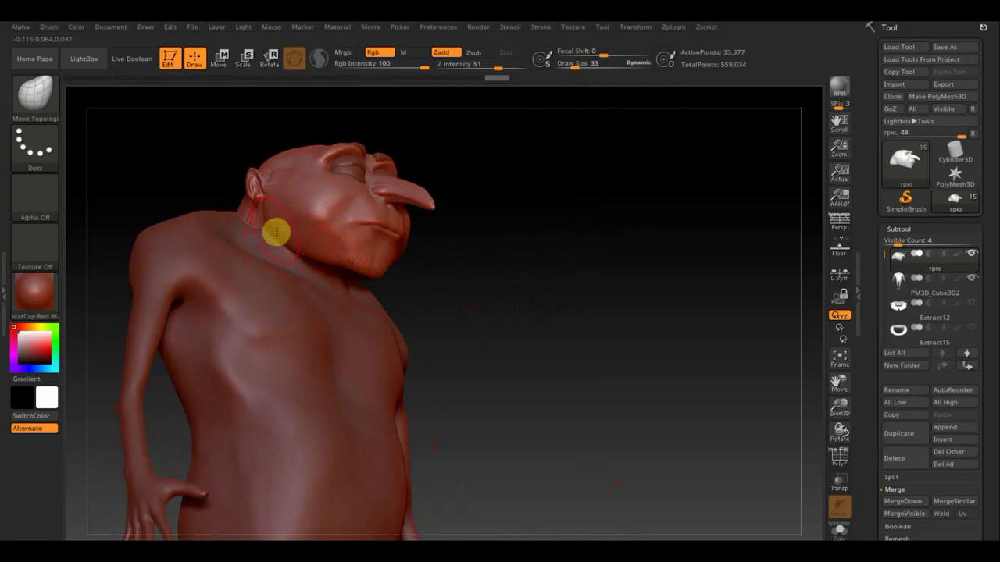
shift+drag(531, 346, 532, 357)
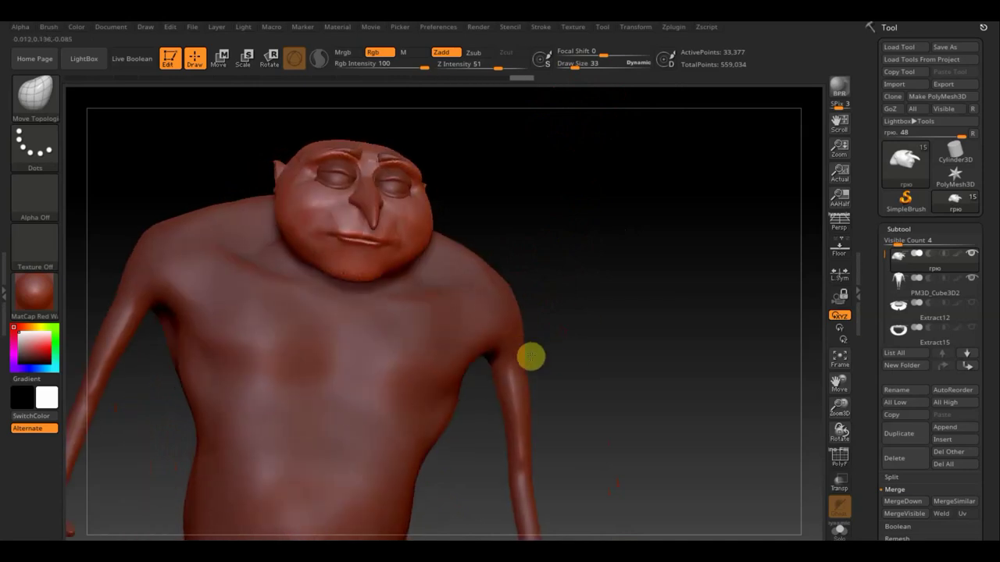
drag(683, 308, 622, 303)
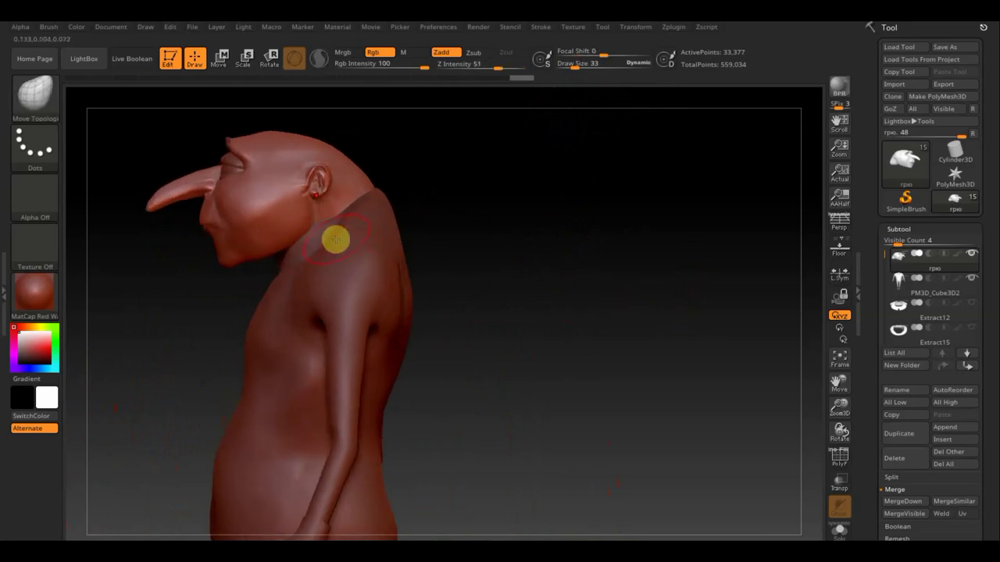
Make PM3D_Cube3D2 the active subtool, set Draw Size to about 21, and view from the front.
key(n)
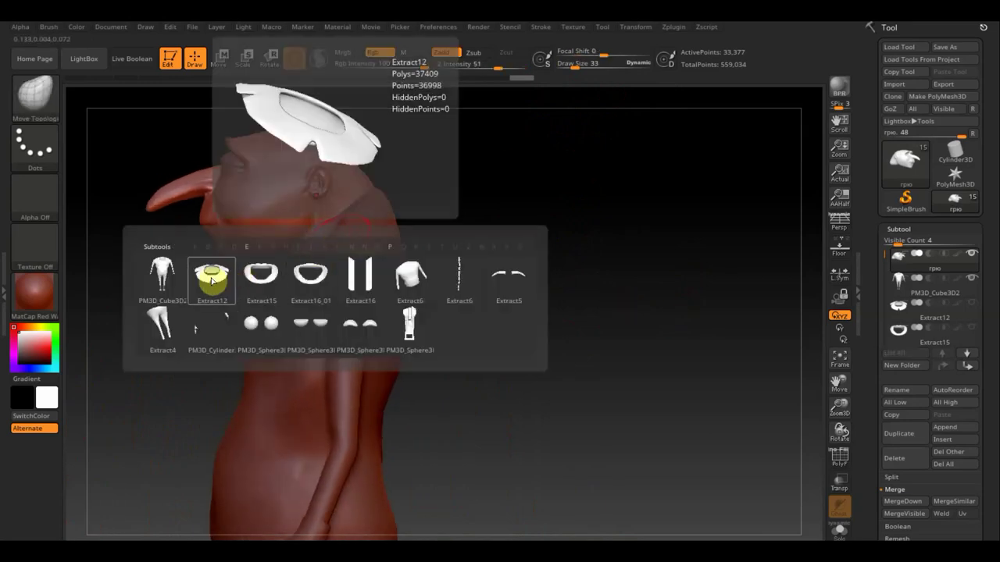
click(164, 277)
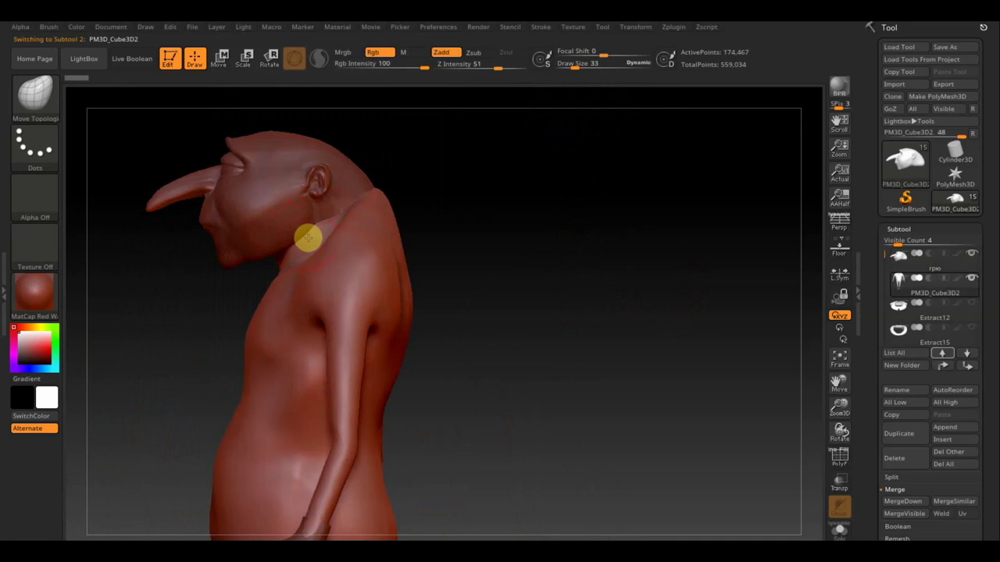
drag(574, 61, 584, 64)
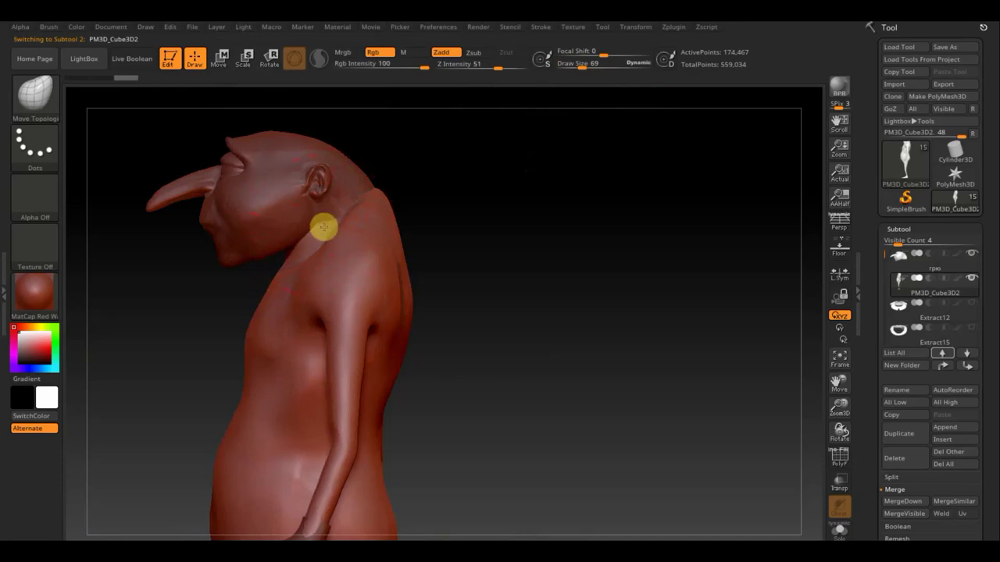
mouse_move(591, 61)
mouse_down()
mouse_move(559, 69)
mouse_move(574, 67)
mouse_up()
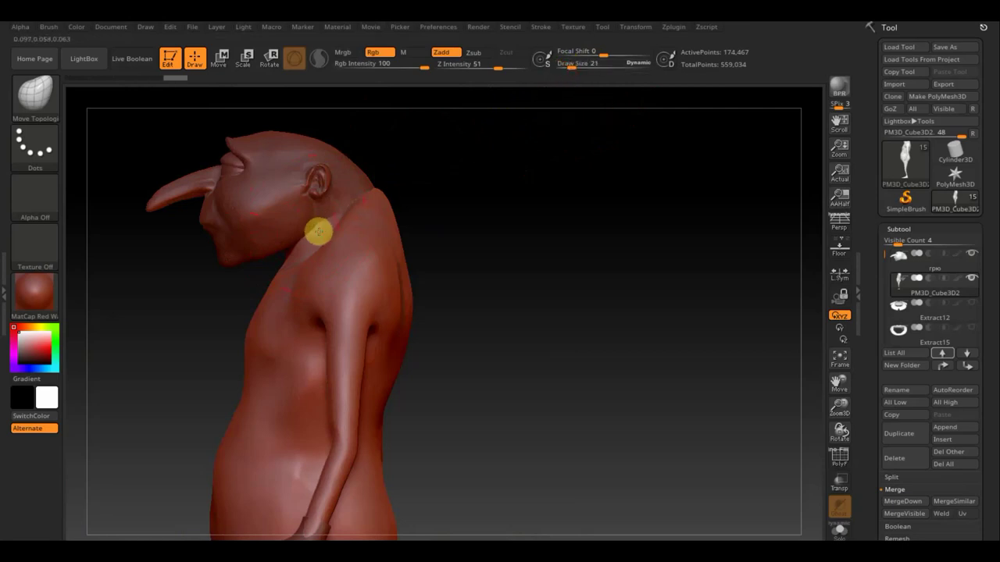
shift+drag(525, 216, 523, 227)
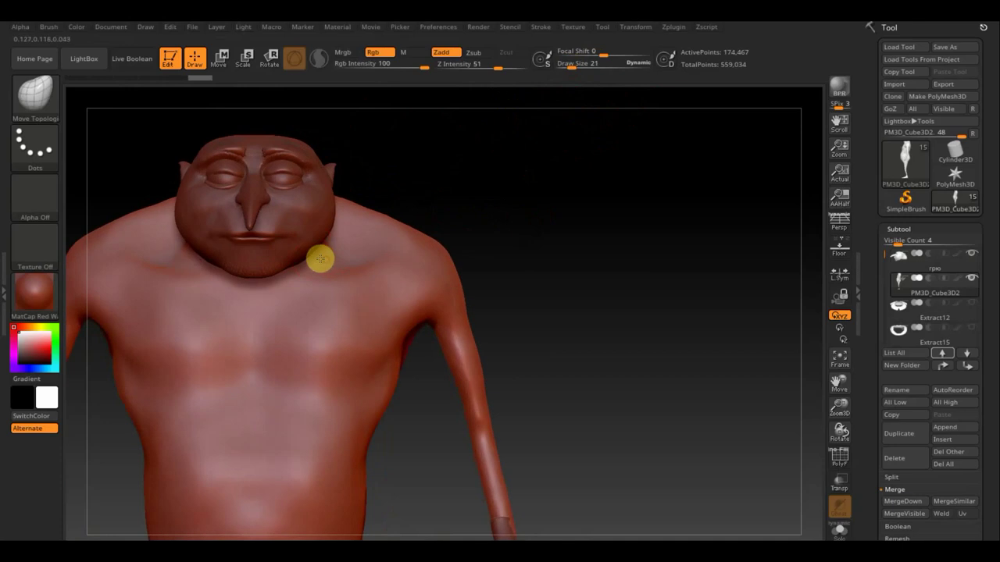
mouse_move(543, 243)
mouse_down()
mouse_move(558, 248)
mouse_move(546, 254)
mouse_move(577, 279)
mouse_move(563, 257)
mouse_move(534, 259)
mouse_move(585, 259)
mouse_up()
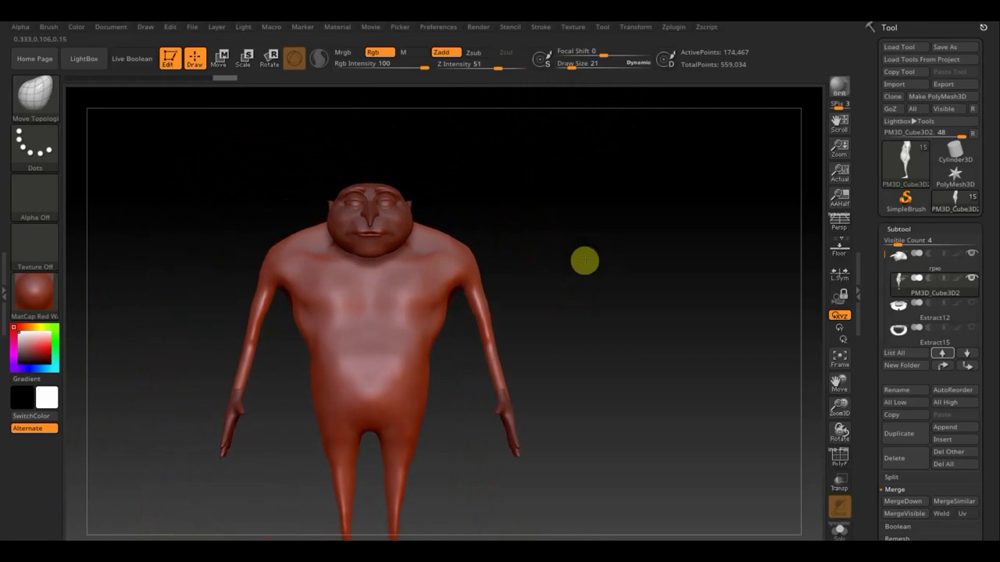
Smooth the body's left shoulder and upper arm with Shift held.
key(shift)
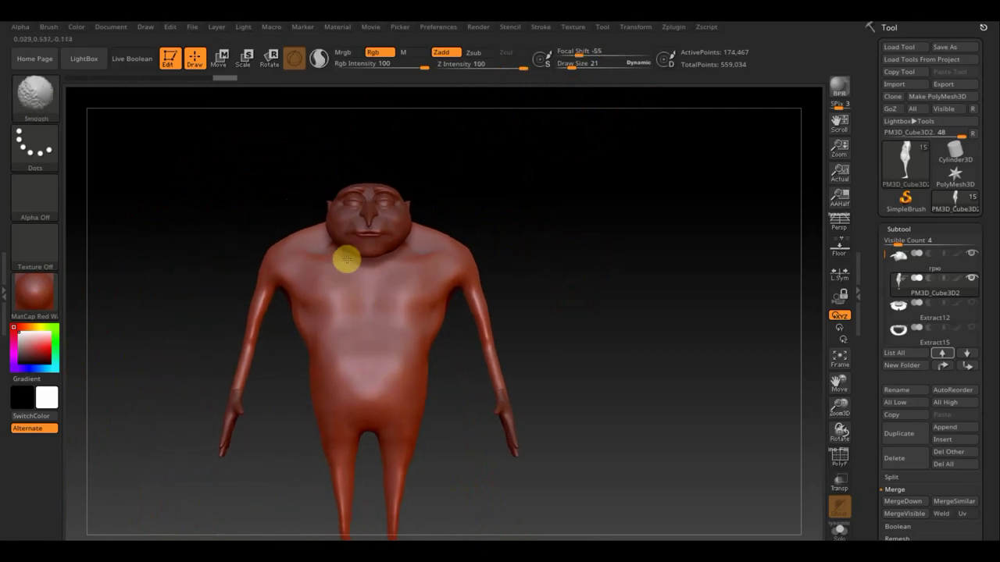
mouse_move(272, 247)
shift+mouse_down()
mouse_move(304, 227)
mouse_move(239, 315)
mouse_move(255, 301)
shift+mouse_up()
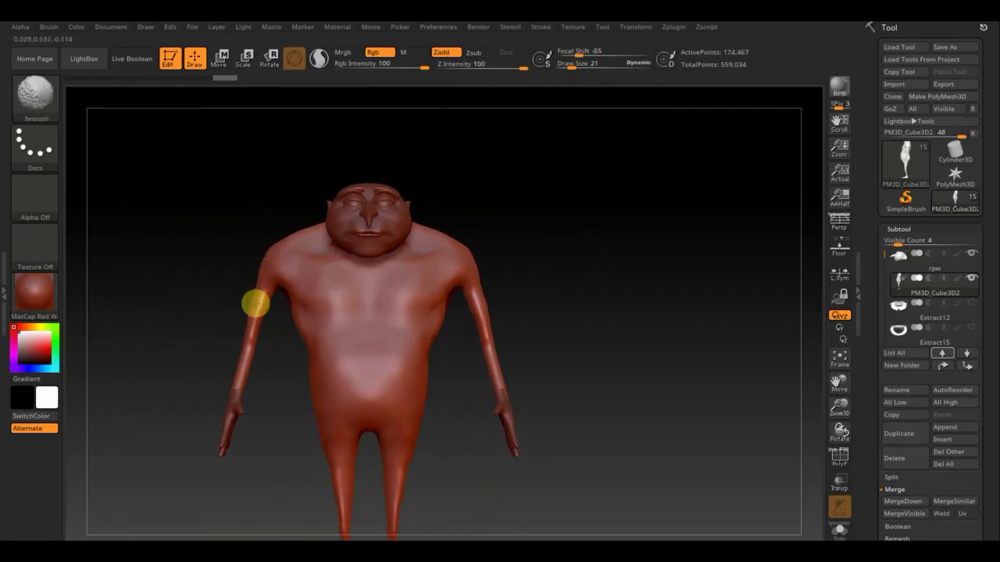
mouse_move(616, 336)
mouse_down()
mouse_move(567, 375)
mouse_move(509, 393)
mouse_move(607, 391)
mouse_move(602, 356)
mouse_up()
key(shift)
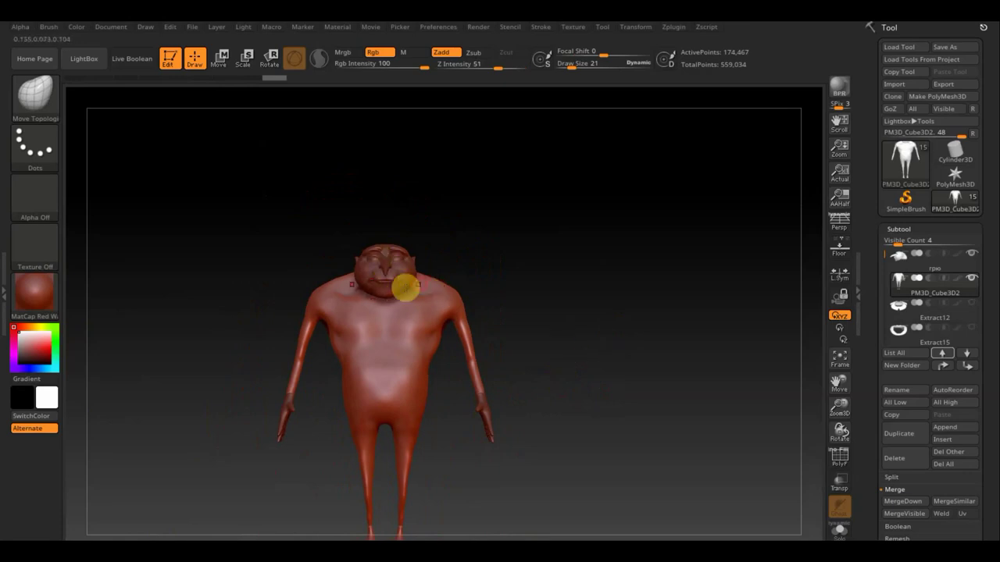
Make the грю head the active subtool.
click(902, 262)
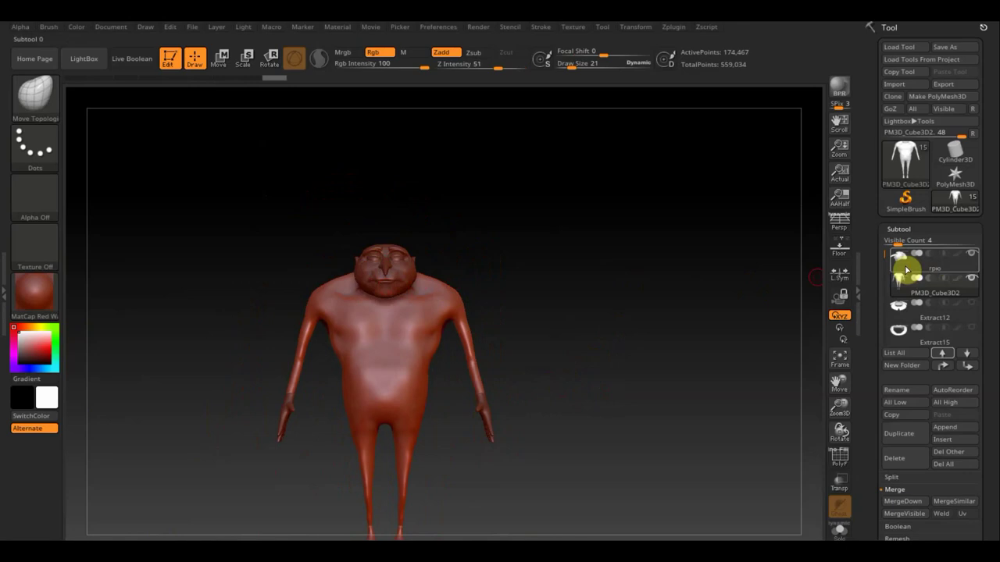
click(906, 268)
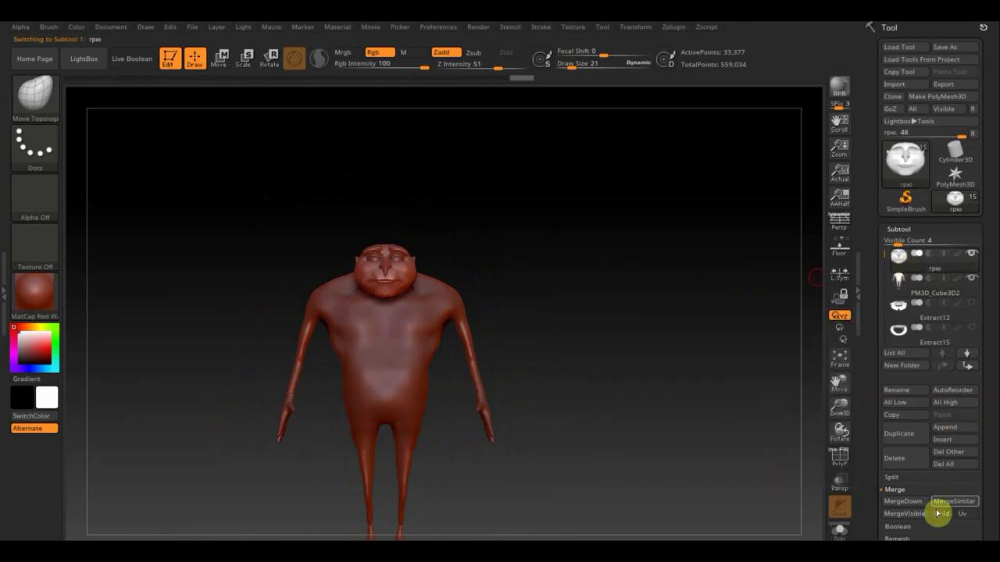
drag(989, 480, 989, 406)
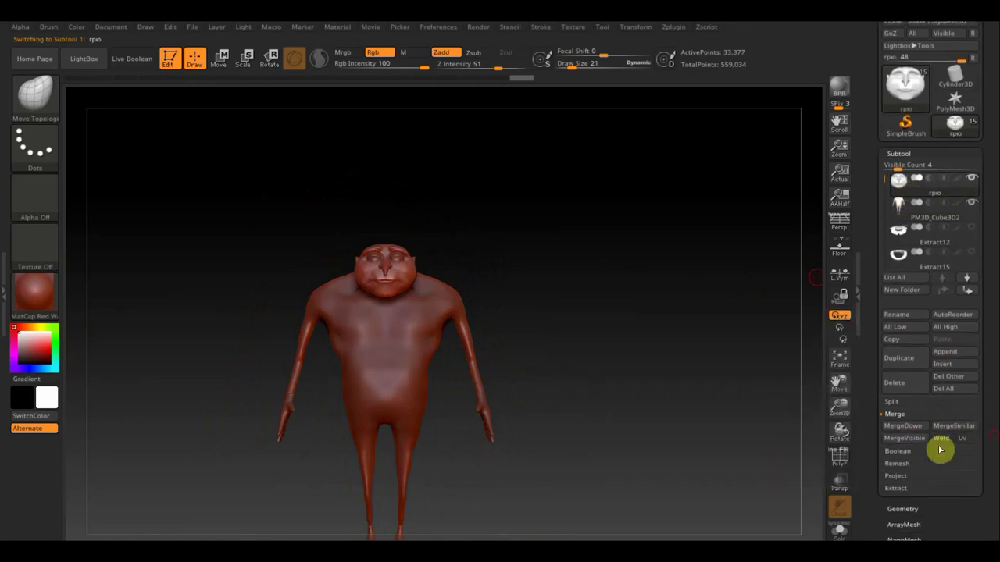
Merge the грю head down into the body and switch to the Standard brush.
click(913, 429)
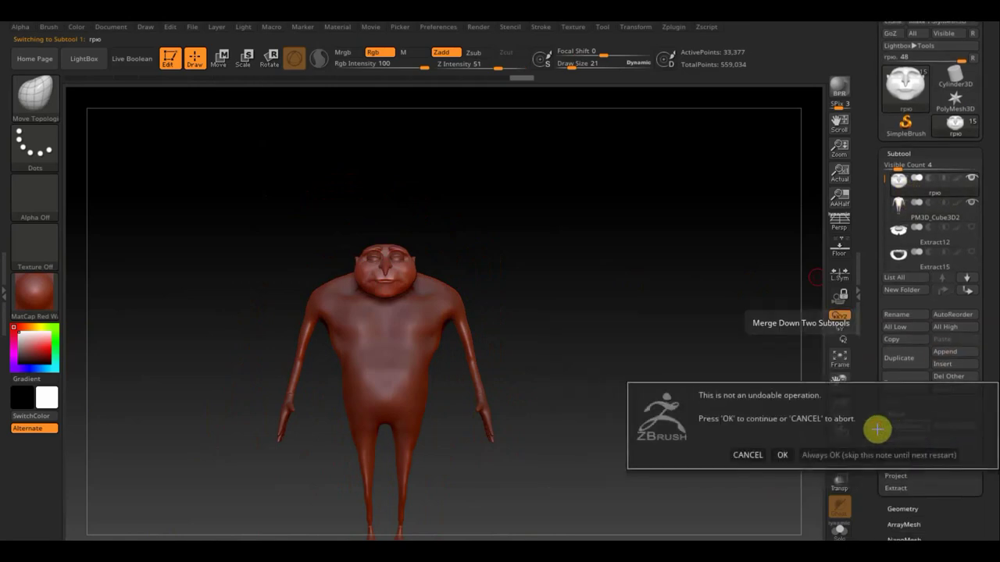
click(781, 456)
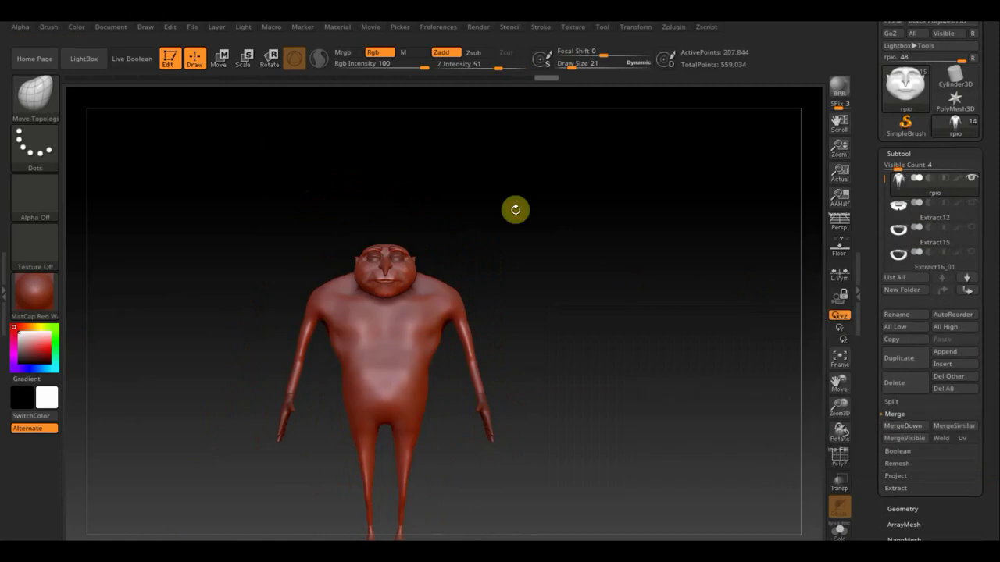
click(48, 98)
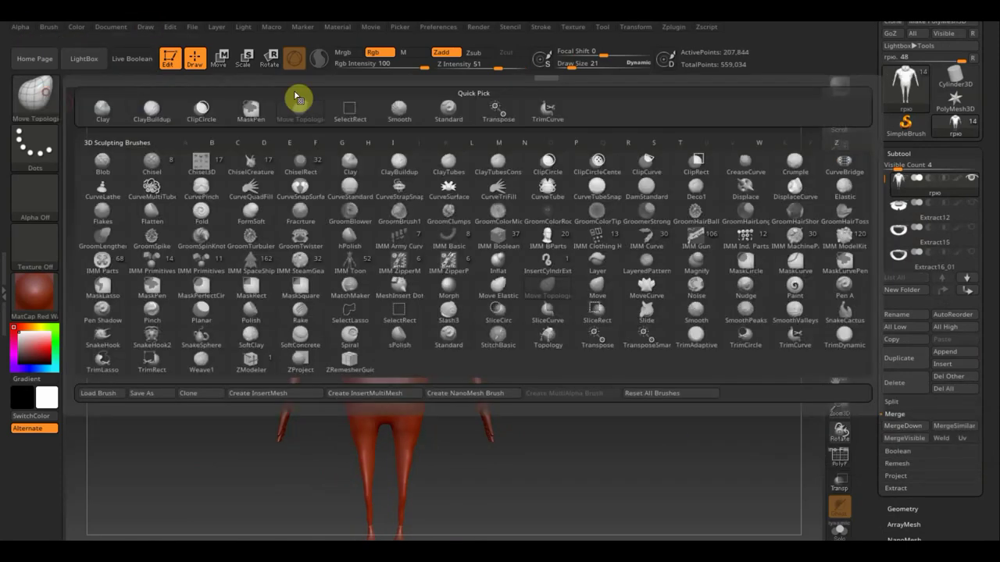
click(449, 114)
mouse_move(452, 112)
mouse_down()
mouse_move(604, 243)
mouse_move(624, 246)
mouse_up()
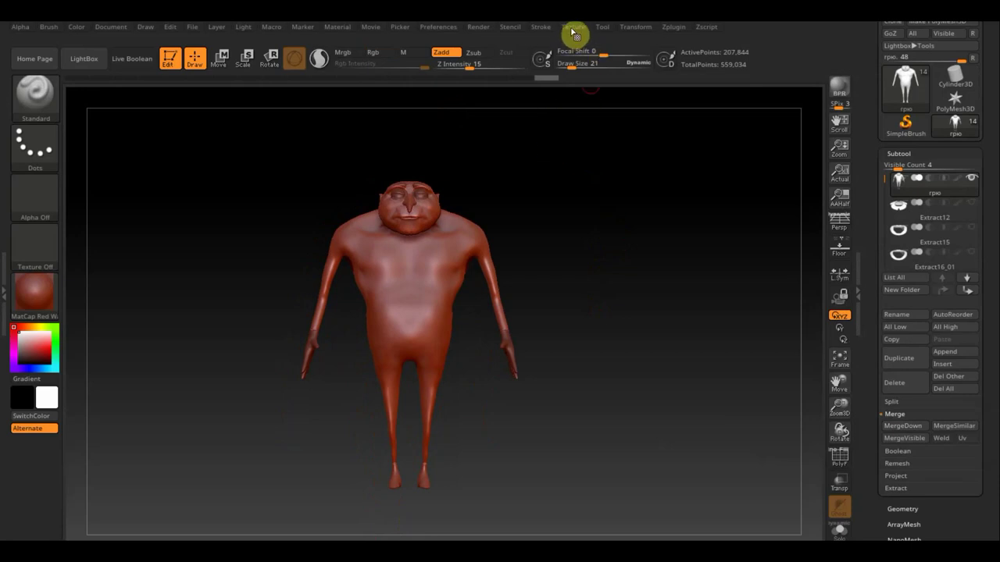
Import the skin-tone chart image as a texture.
click(574, 30)
click(615, 152)
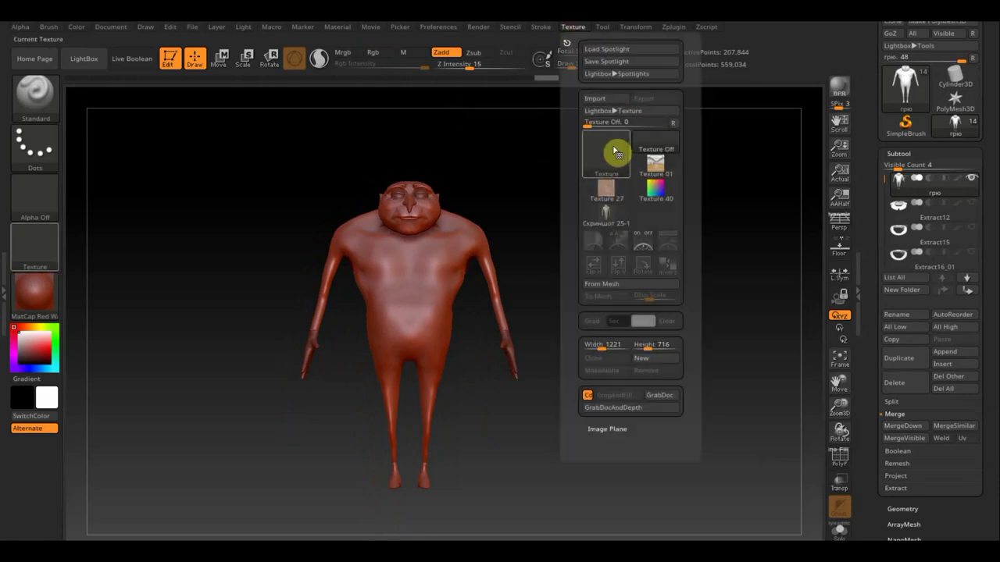
click(597, 99)
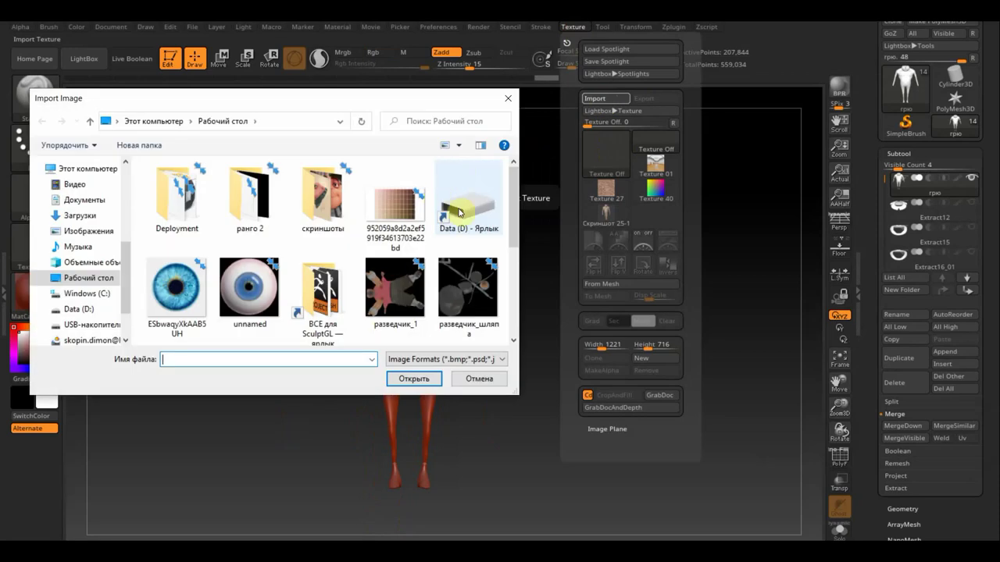
click(394, 205)
click(414, 381)
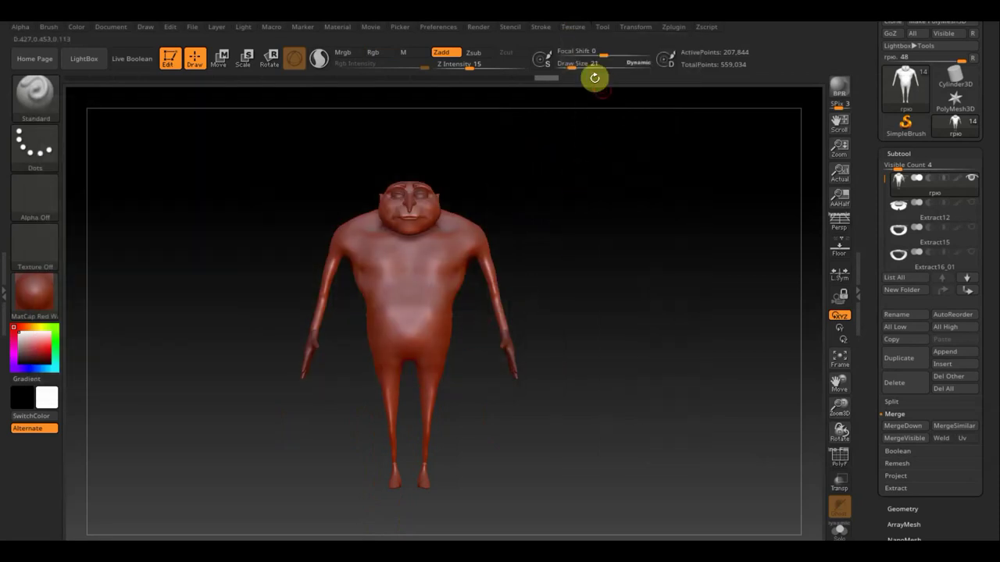
Add the chart to Spotlight, then scale and reposition it over the canvas.
click(575, 29)
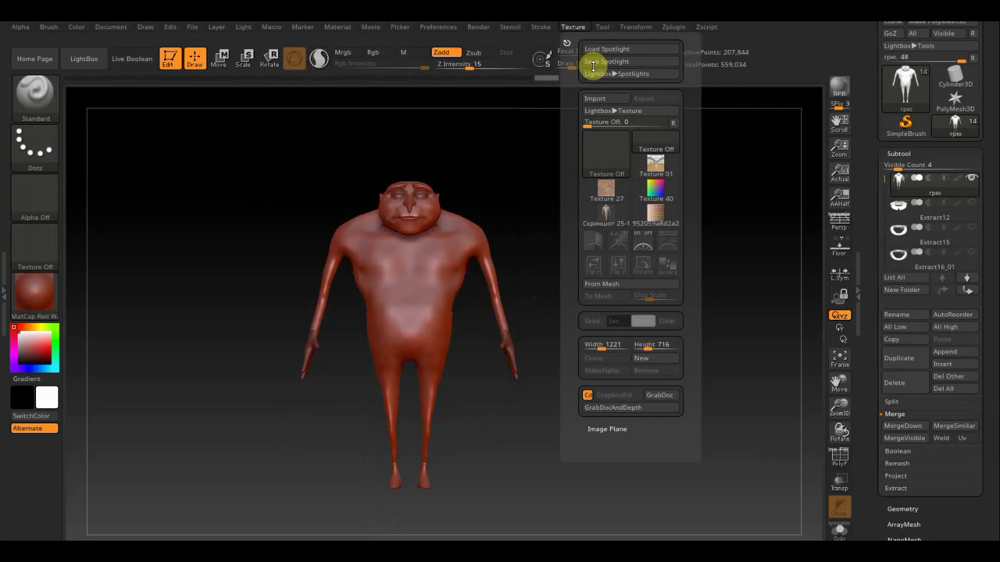
click(659, 212)
click(669, 243)
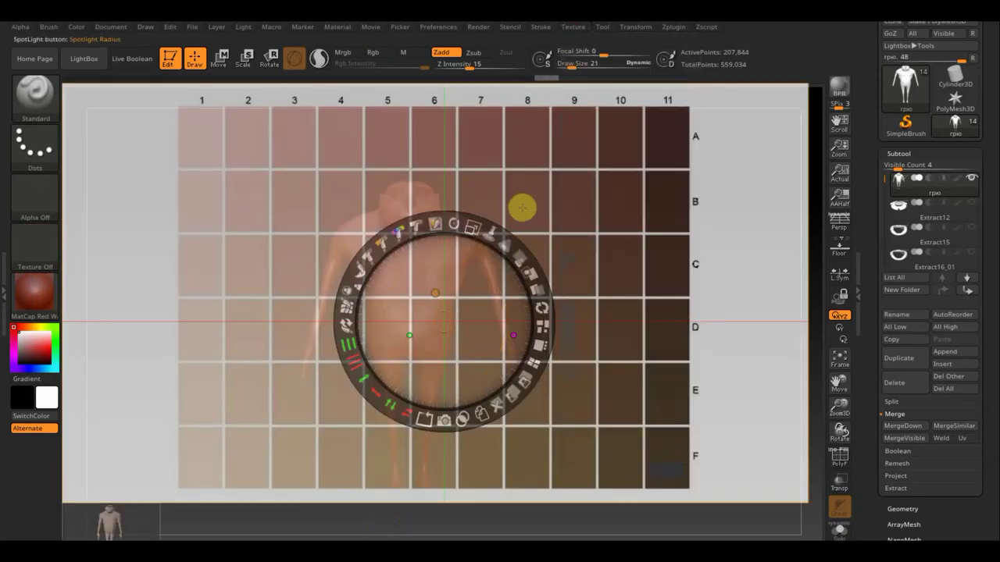
click(173, 441)
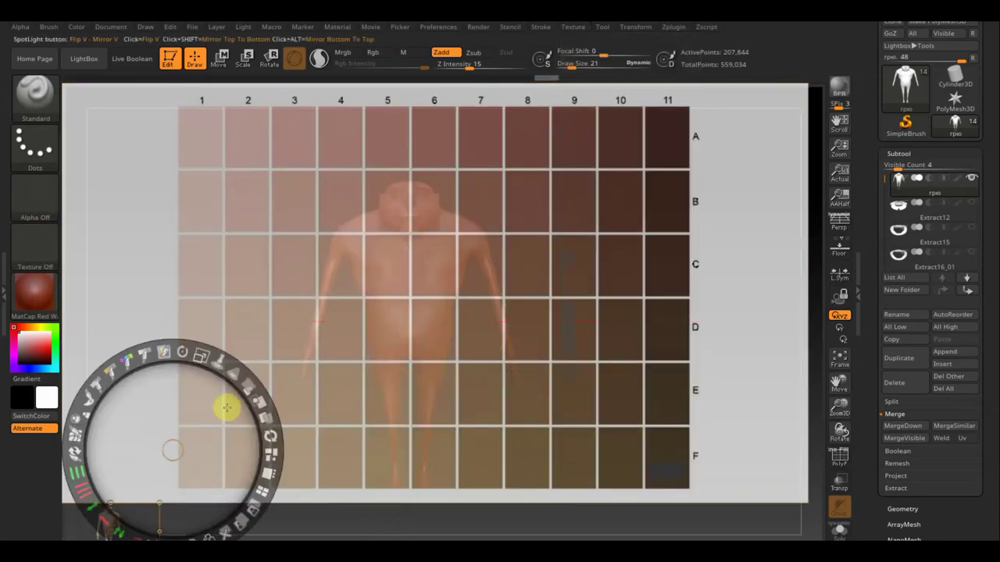
mouse_move(200, 358)
mouse_down()
mouse_move(98, 326)
mouse_move(39, 332)
mouse_move(117, 352)
mouse_move(190, 386)
mouse_up()
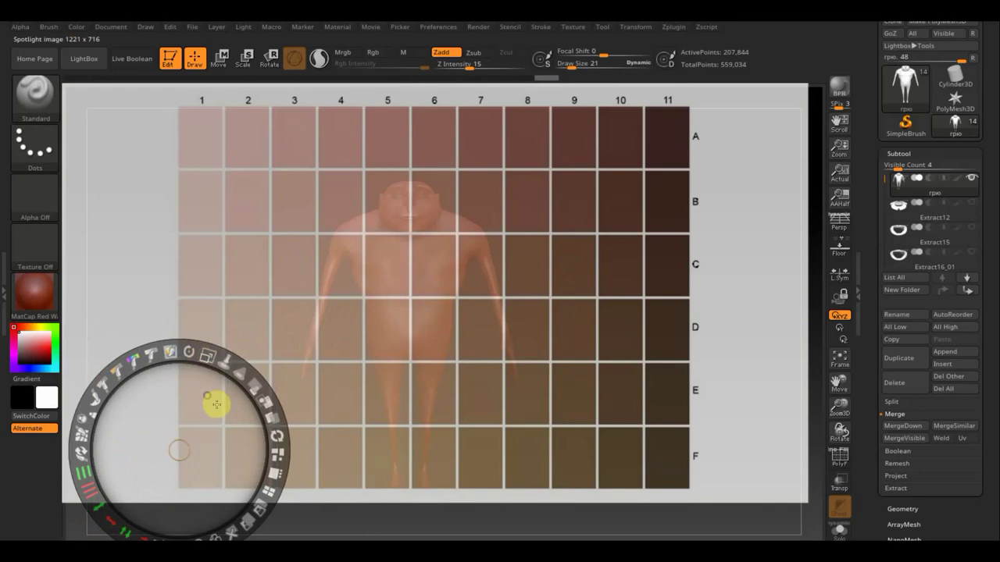
drag(207, 399, 278, 371)
click(726, 189)
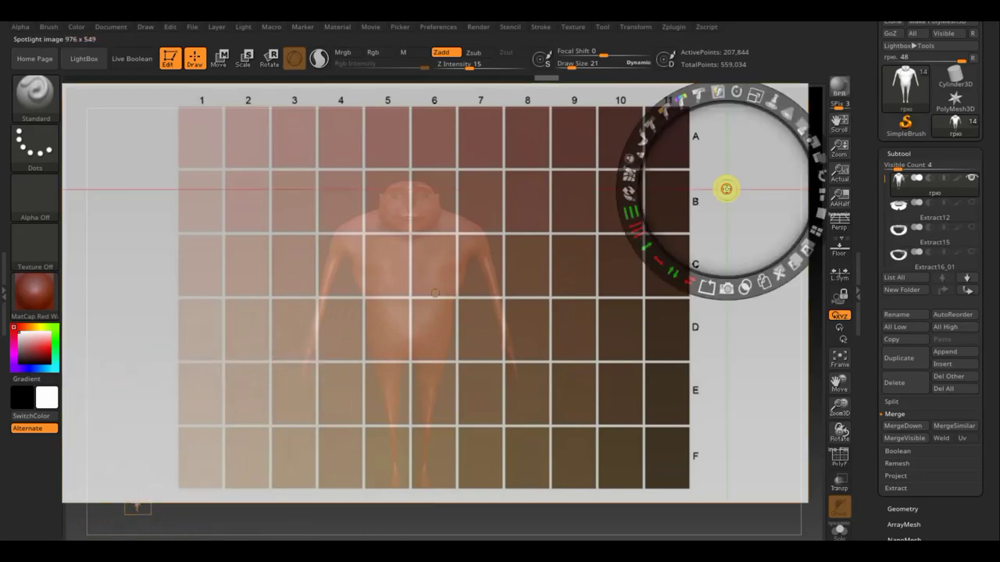
mouse_move(763, 141)
mouse_down()
mouse_move(695, 174)
mouse_move(663, 174)
mouse_move(771, 139)
mouse_move(786, 151)
mouse_move(796, 235)
mouse_up()
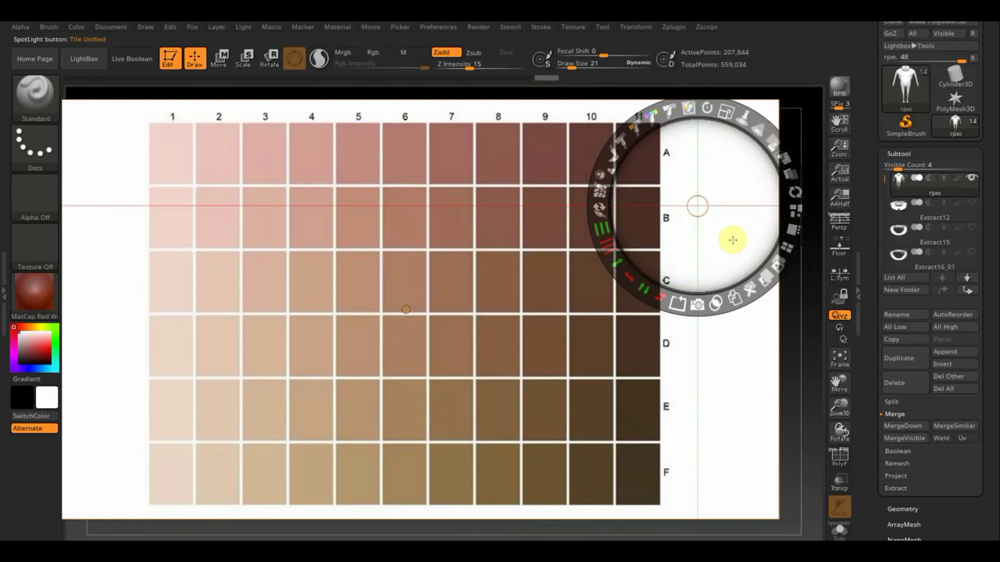
Enable Rgb, disable Zadd, set Draw Size to 169, and hide the Spotlight chart.
key(z)
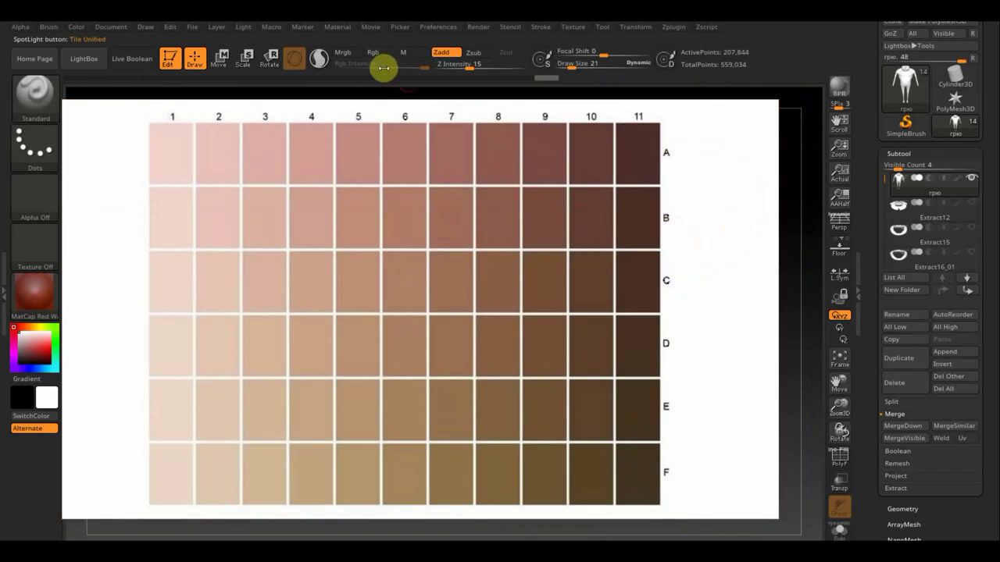
click(373, 55)
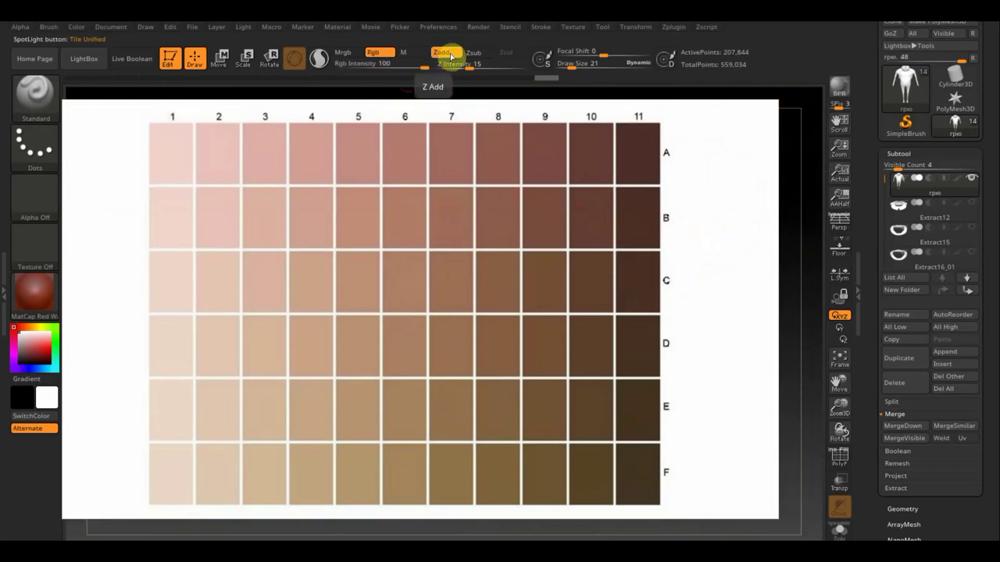
click(444, 51)
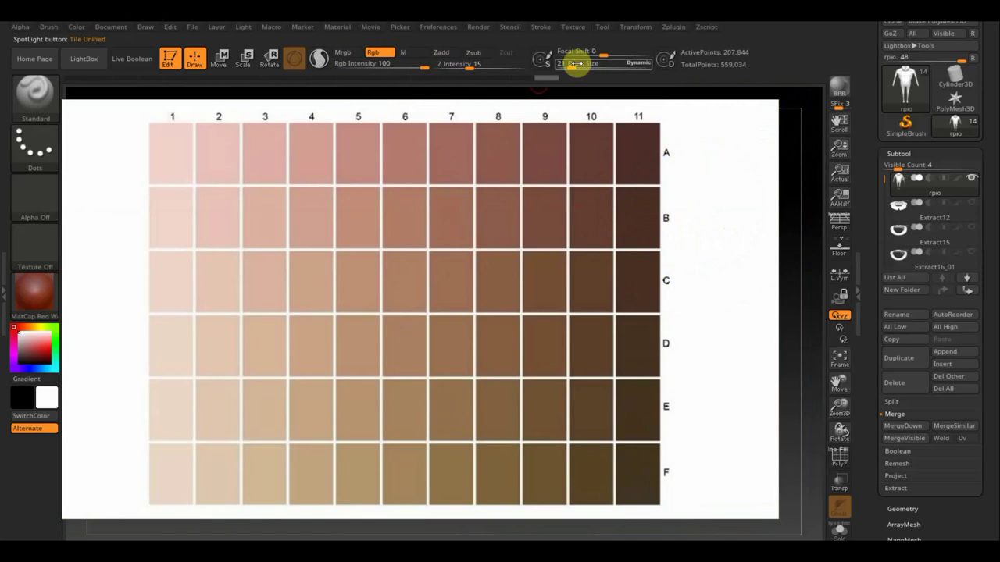
drag(574, 63, 596, 65)
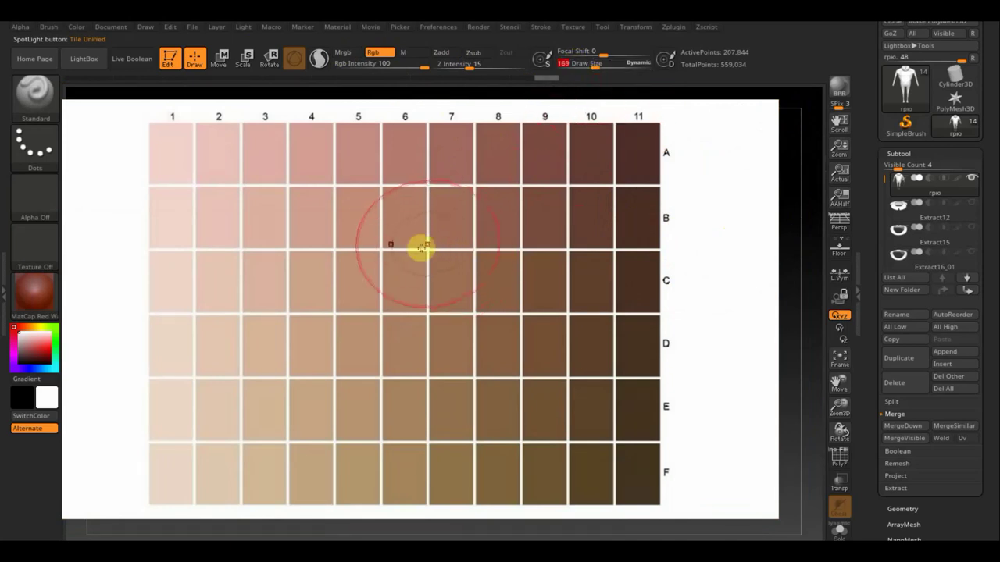
drag(412, 248, 404, 277)
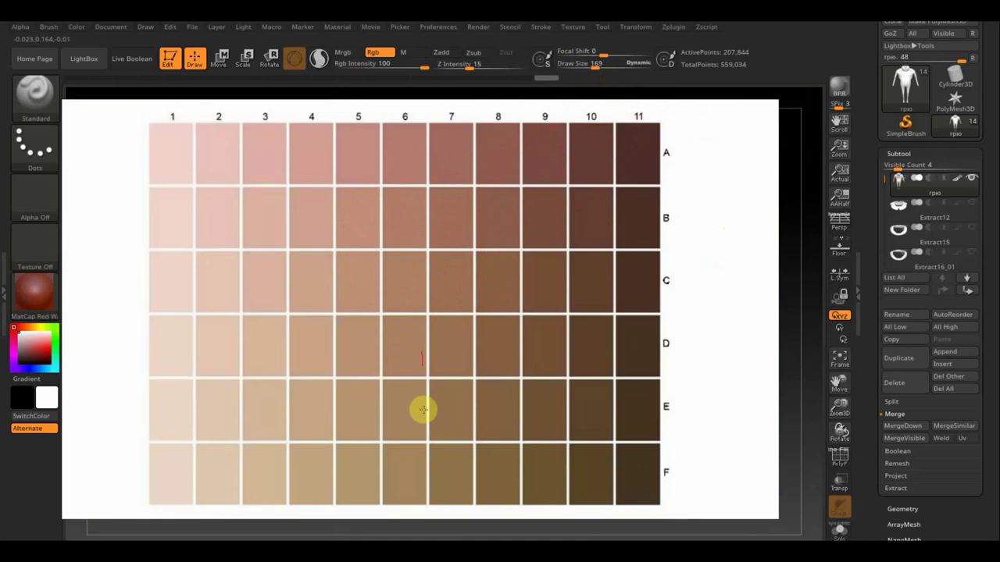
key(shift+z)
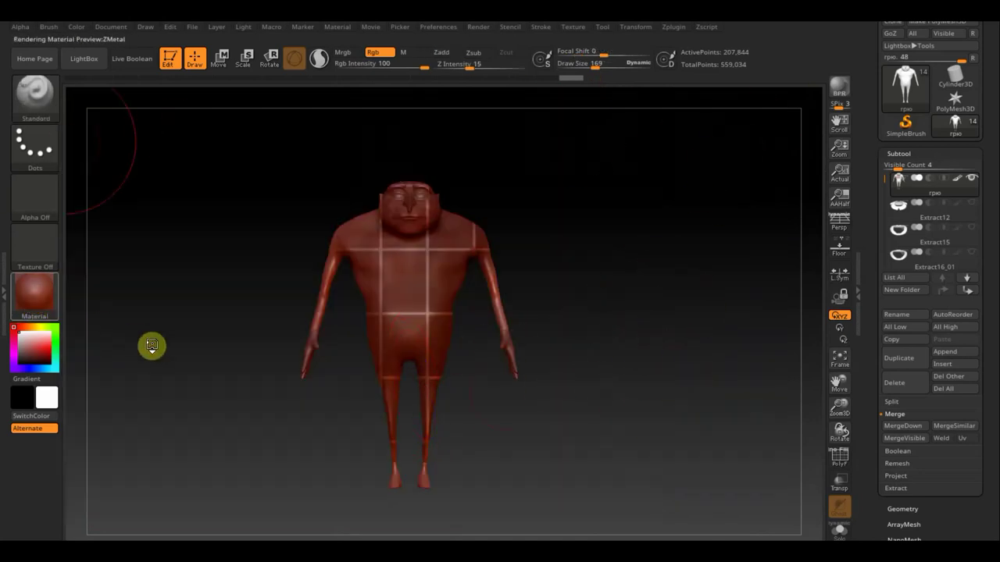
Apply a white material, set Draw Size to 77, and switch to the skin-tone colour.
click(167, 363)
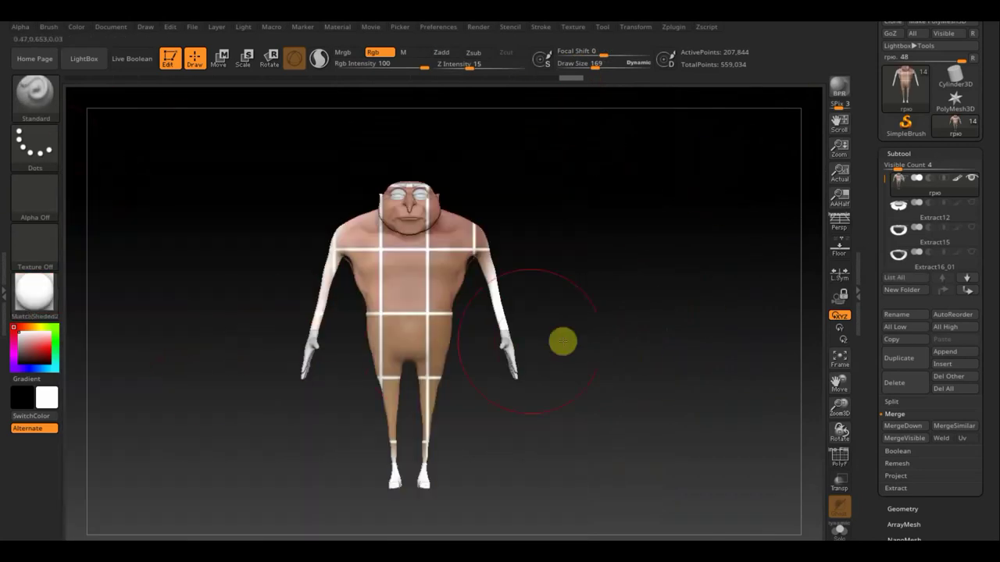
mouse_move(640, 307)
alt+mouse_down()
mouse_move(652, 384)
mouse_move(661, 380)
alt+mouse_up()
drag(621, 70, 585, 67)
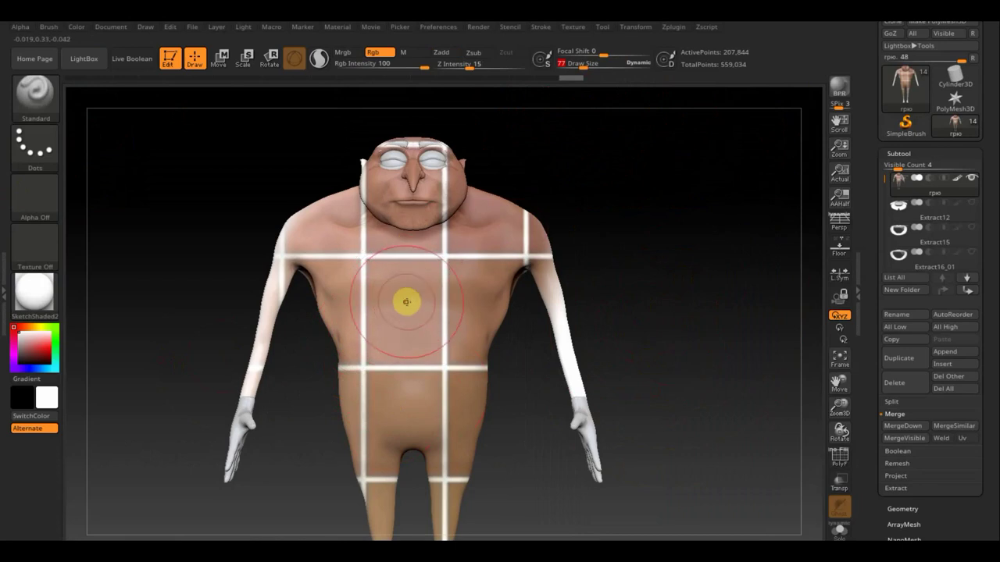
key(c)
Paint skin tone over the white grid lines on head, chest, torso, arms and thigh.
mouse_move(361, 214)
mouse_down()
mouse_move(357, 168)
mouse_move(453, 160)
mouse_move(487, 224)
mouse_move(377, 285)
mouse_move(402, 286)
mouse_move(310, 222)
mouse_up()
drag(376, 202, 285, 291)
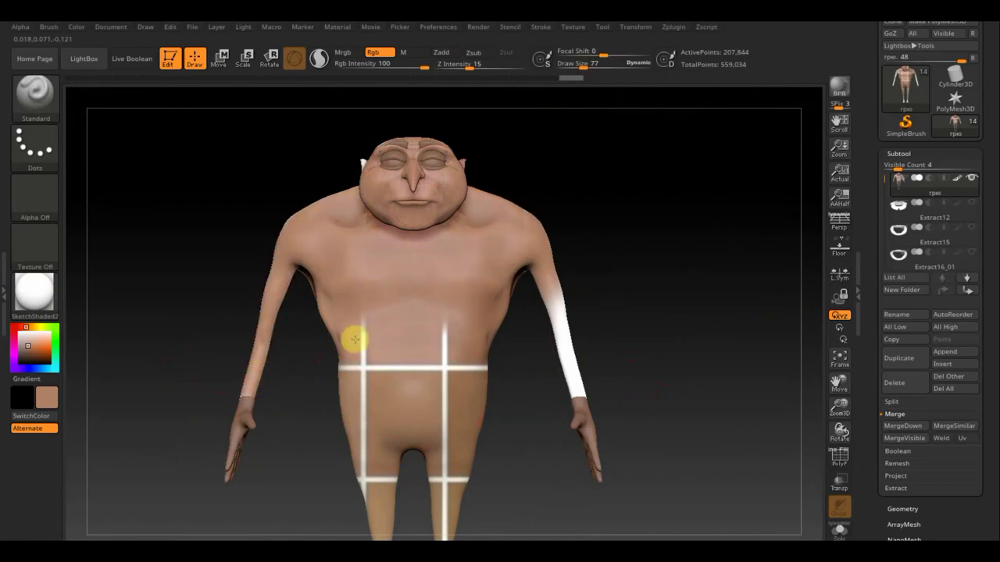
mouse_move(355, 338)
mouse_down()
mouse_move(414, 368)
mouse_move(455, 305)
mouse_move(469, 458)
mouse_move(577, 414)
mouse_move(542, 278)
mouse_up()
mouse_move(695, 364)
mouse_down()
mouse_move(604, 391)
mouse_move(475, 241)
mouse_move(461, 283)
mouse_move(511, 212)
mouse_move(495, 166)
mouse_move(445, 134)
mouse_move(596, 310)
mouse_move(560, 239)
mouse_move(504, 361)
mouse_up()
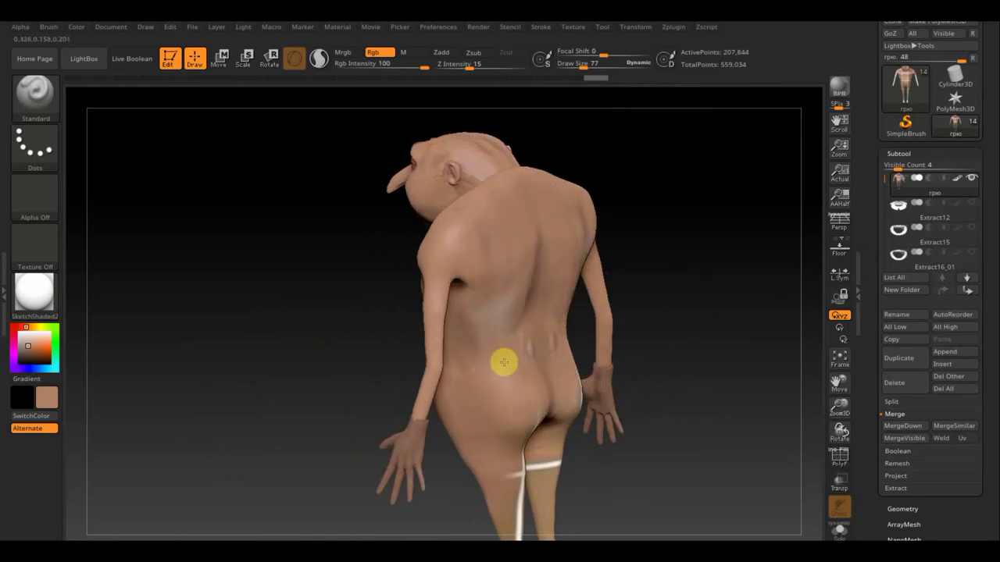
drag(557, 429, 523, 460)
mouse_move(576, 504)
shift+mouse_down()
mouse_move(602, 511)
mouse_move(516, 500)
mouse_move(505, 515)
shift+mouse_up()
Paint over the white feet, smooth the belly bulge, and lower the brush size.
mouse_move(475, 482)
alt+mouse_down()
mouse_move(383, 339)
mouse_move(406, 314)
mouse_move(498, 291)
mouse_move(491, 513)
mouse_move(440, 449)
alt+mouse_up()
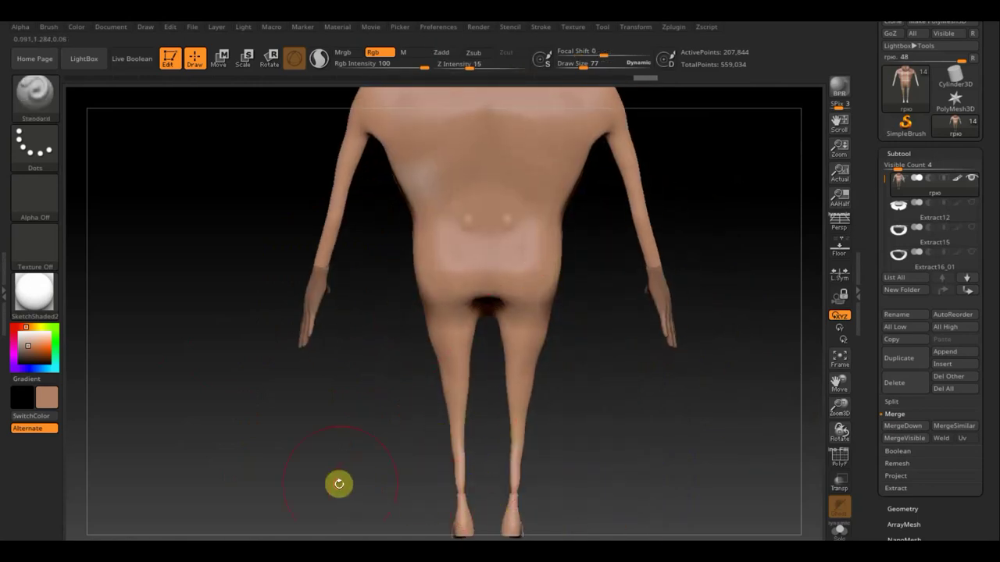
drag(337, 482, 451, 475)
drag(361, 351, 315, 297)
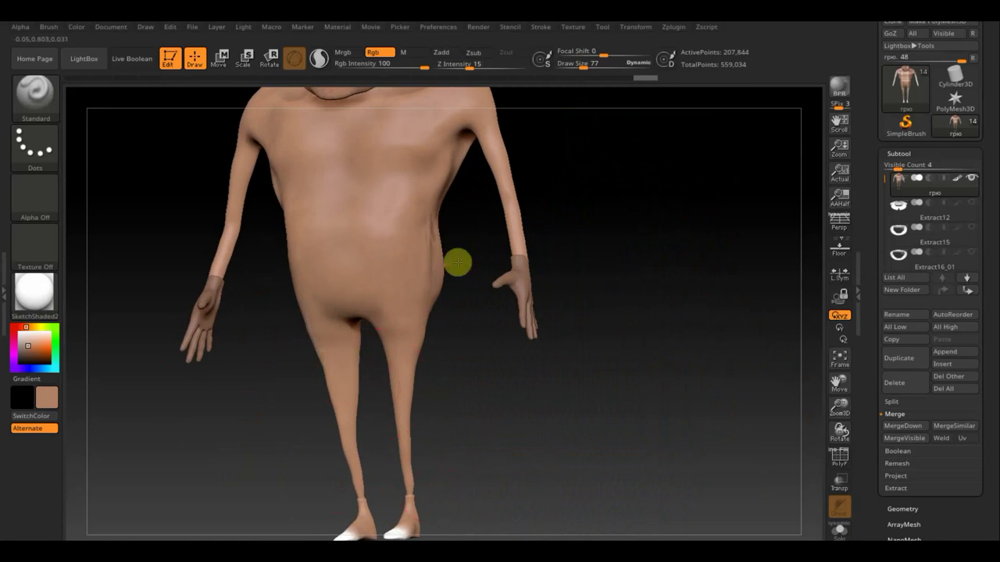
drag(395, 480, 345, 539)
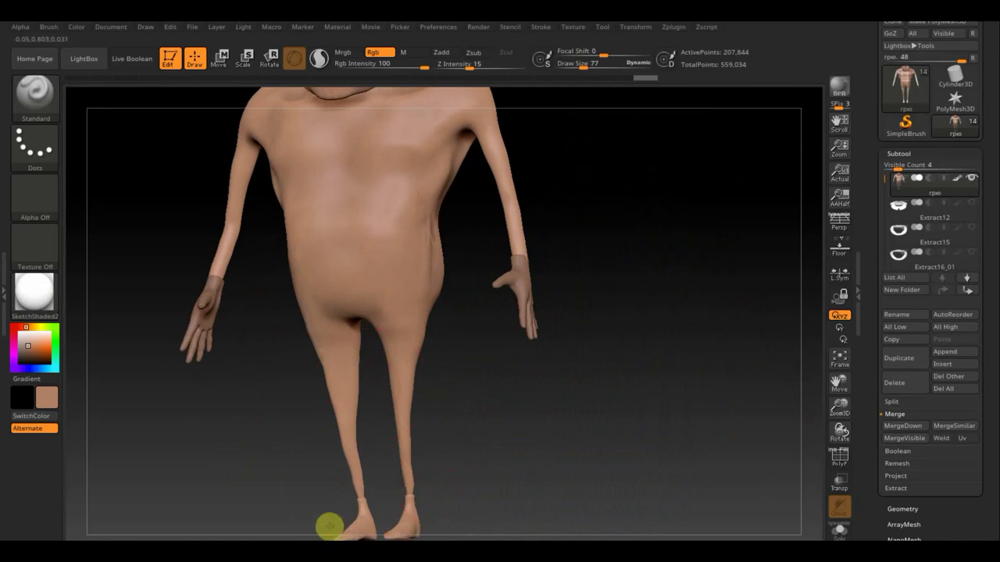
mouse_move(500, 445)
mouse_down()
mouse_move(440, 366)
mouse_move(492, 388)
mouse_move(469, 364)
mouse_up()
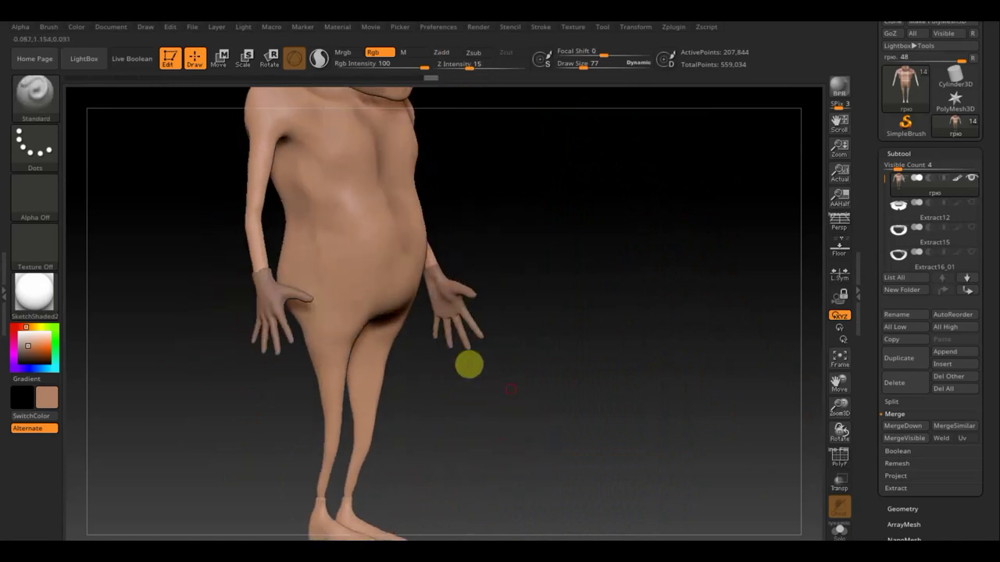
shift+drag(335, 225, 336, 234)
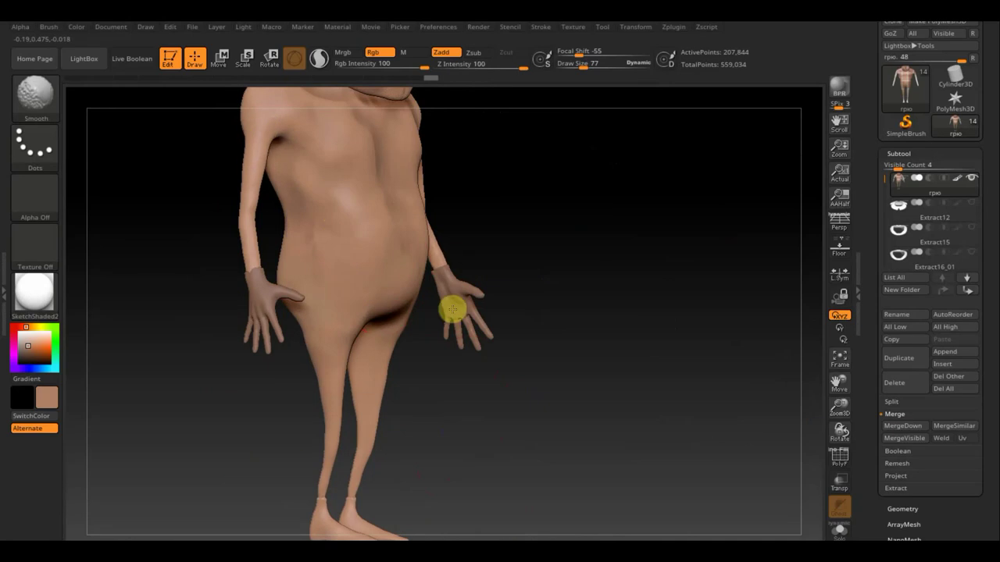
mouse_move(647, 398)
mouse_down()
mouse_move(620, 425)
mouse_move(569, 368)
mouse_move(609, 419)
mouse_move(582, 390)
mouse_up()
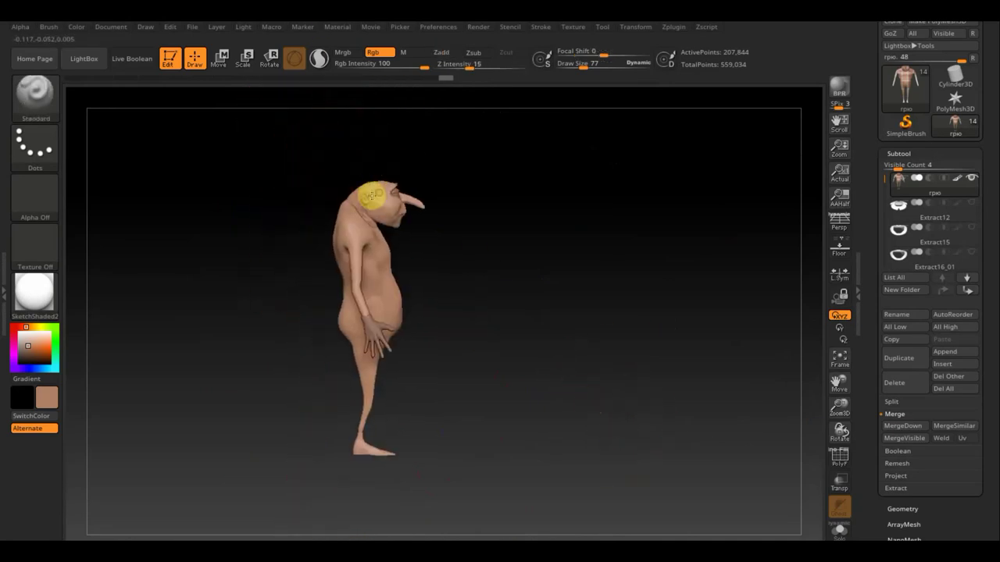
mouse_move(495, 270)
mouse_down()
mouse_move(487, 297)
mouse_move(571, 293)
mouse_move(562, 310)
mouse_move(577, 340)
mouse_move(610, 532)
mouse_up()
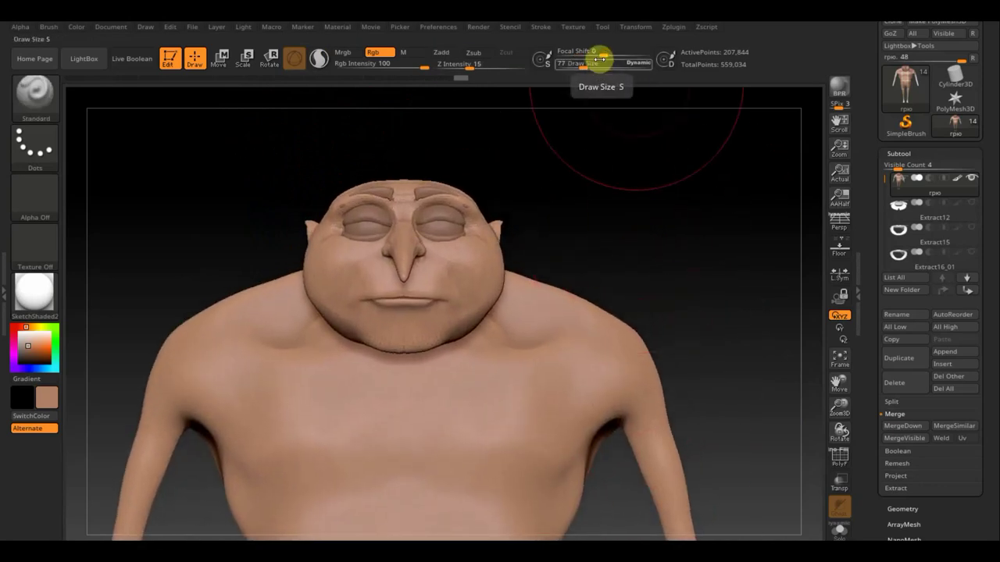
drag(584, 67, 582, 68)
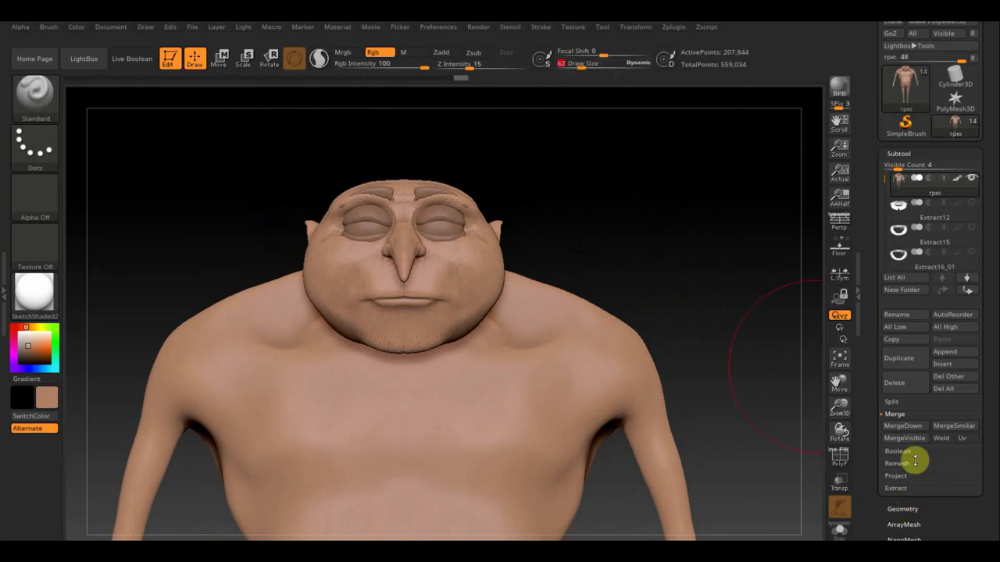
Select the Extract5 eyebrow subtool, set Draw Size to 30, and choose Move Topological.
key(n)
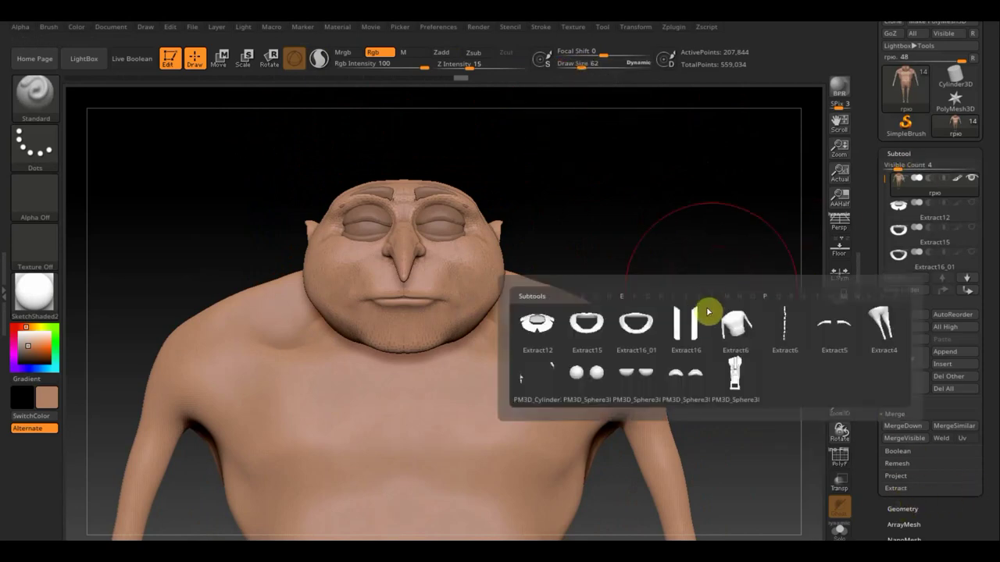
mouse_move(834, 330)
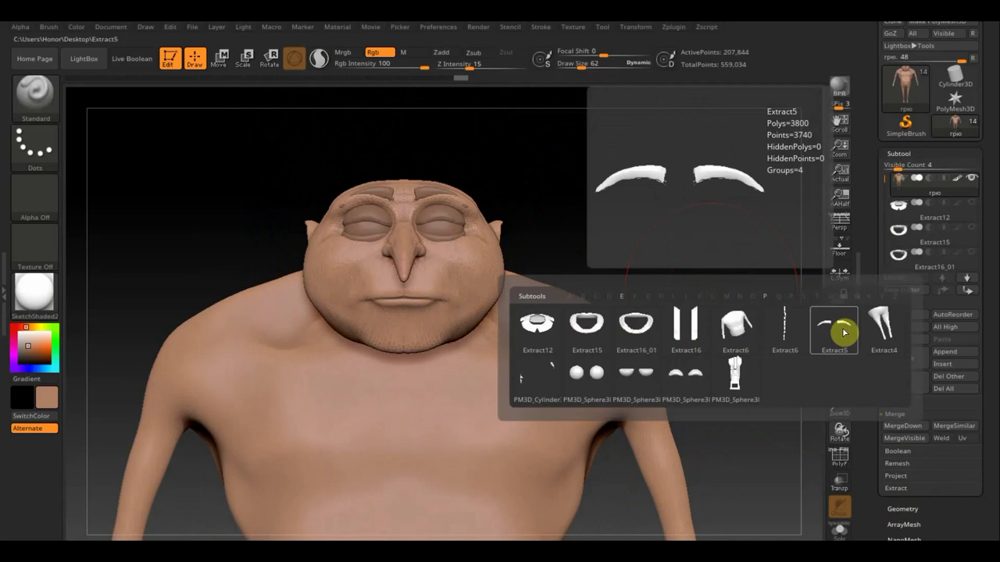
click(844, 333)
mouse_move(664, 236)
mouse_down()
mouse_move(718, 245)
mouse_move(633, 206)
mouse_up()
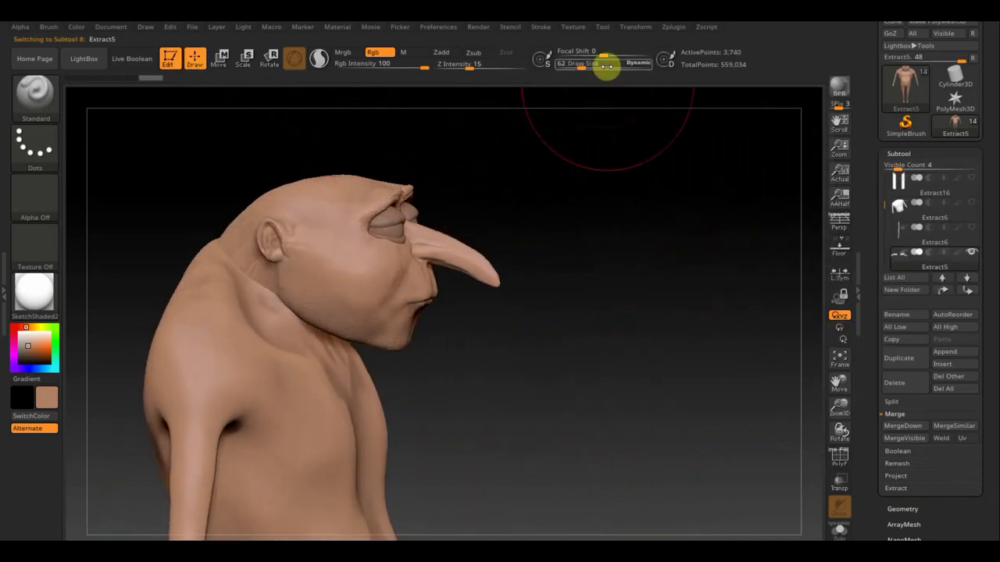
drag(583, 66, 573, 66)
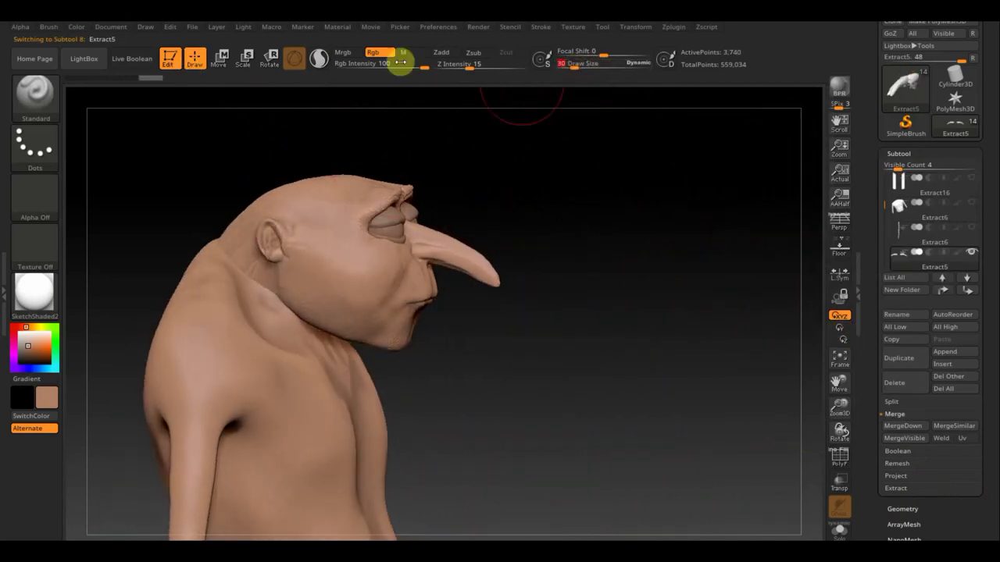
click(43, 100)
click(286, 118)
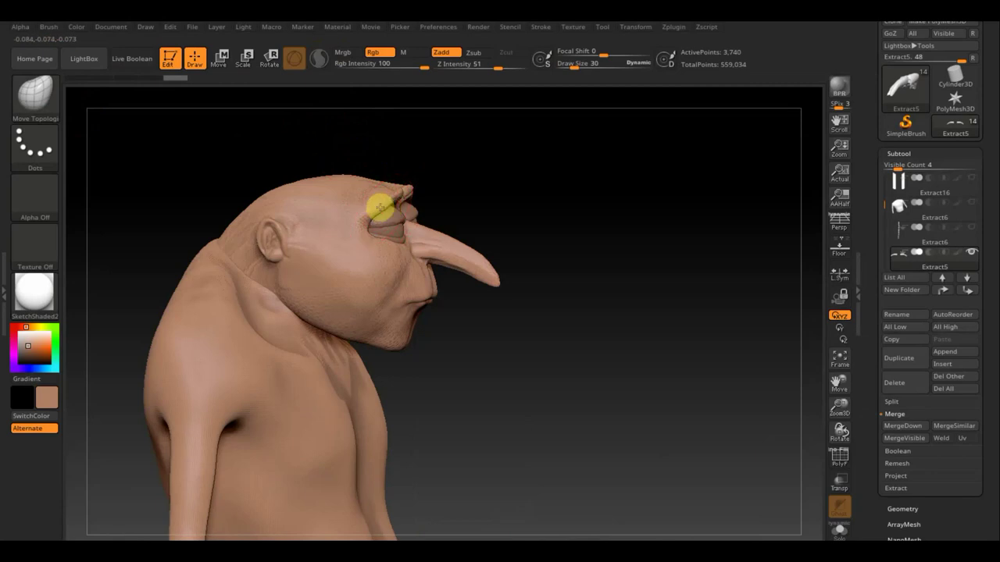
mouse_move(478, 200)
mouse_down()
mouse_move(465, 152)
mouse_move(494, 149)
mouse_move(398, 155)
mouse_move(422, 168)
mouse_move(413, 208)
mouse_move(367, 231)
mouse_up()
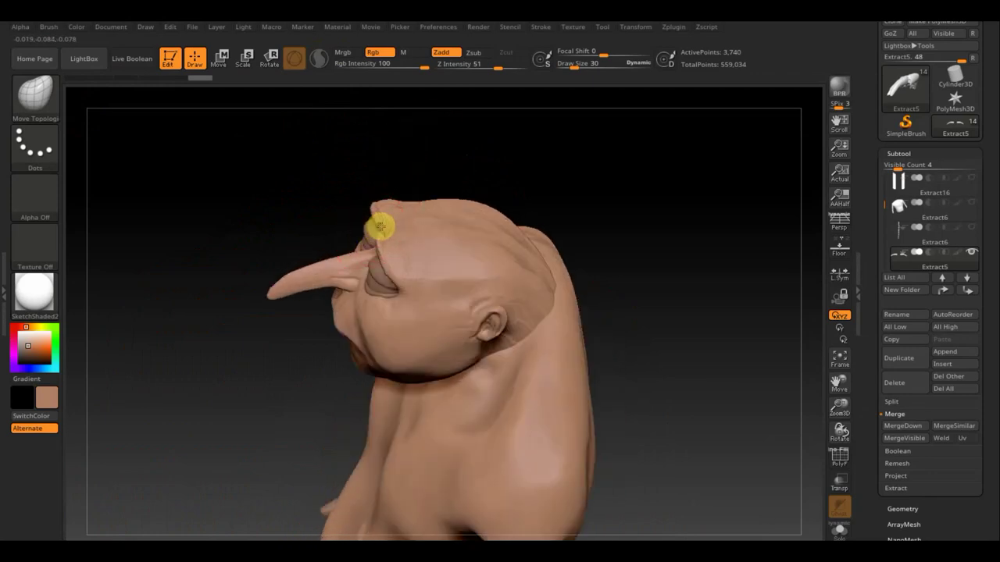
mouse_move(463, 163)
mouse_down()
mouse_move(498, 156)
mouse_move(520, 192)
mouse_move(511, 190)
mouse_move(549, 219)
mouse_move(442, 164)
mouse_move(176, 169)
mouse_up()
Set both the main and secondary colours to near-black.
click(54, 397)
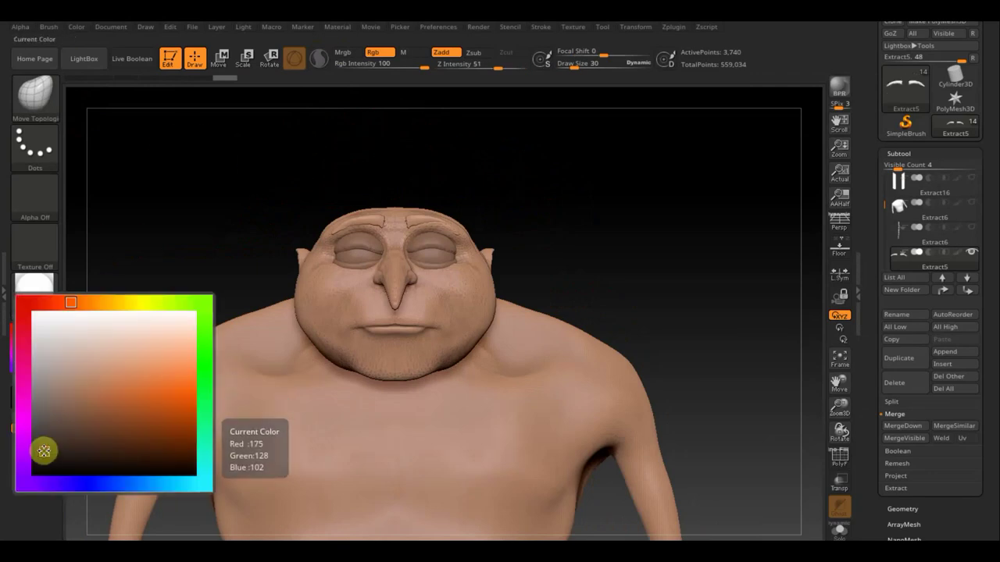
click(43, 450)
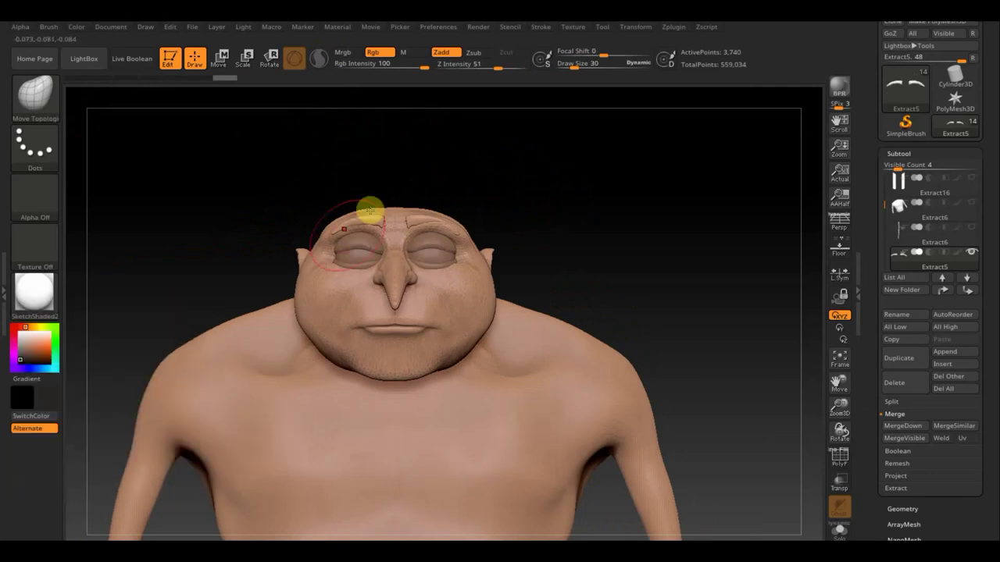
click(48, 401)
click(39, 467)
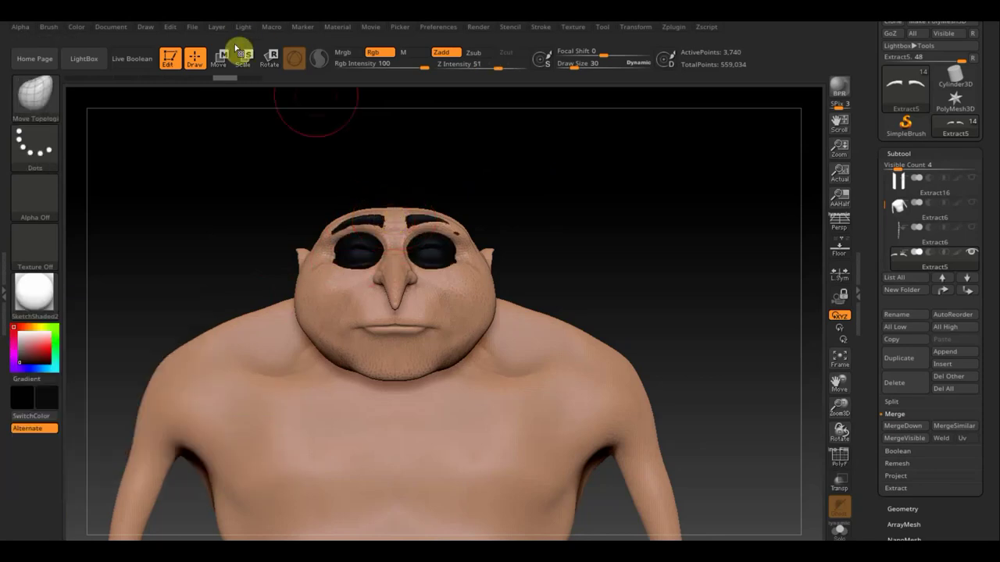
Switch back to the Standard brush and expand the Geometry settings.
click(30, 98)
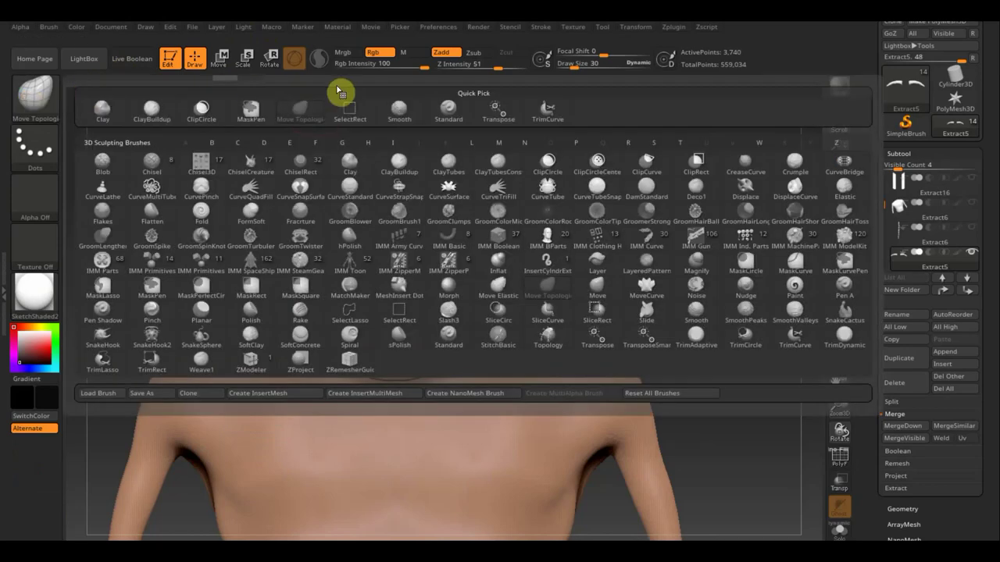
click(448, 110)
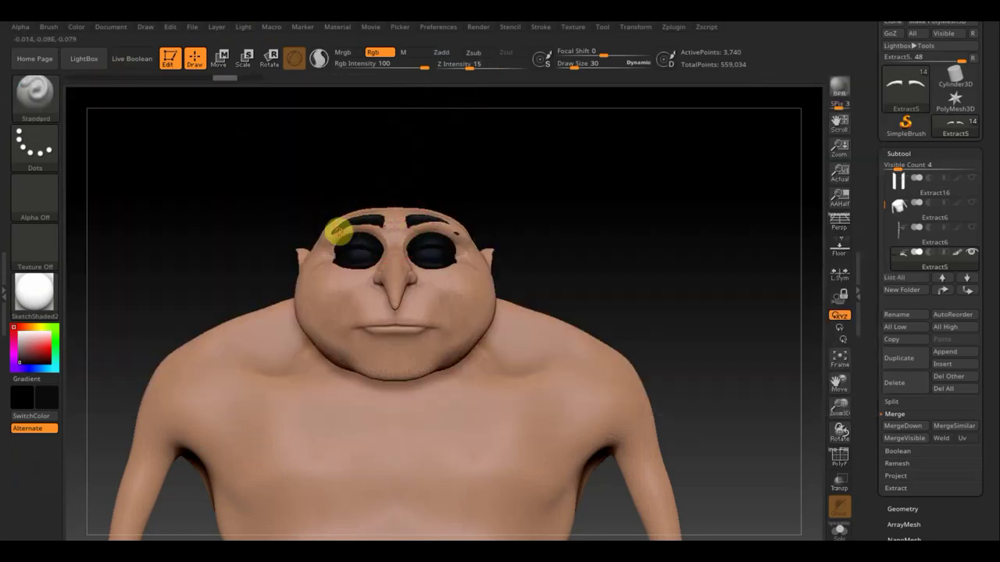
click(905, 504)
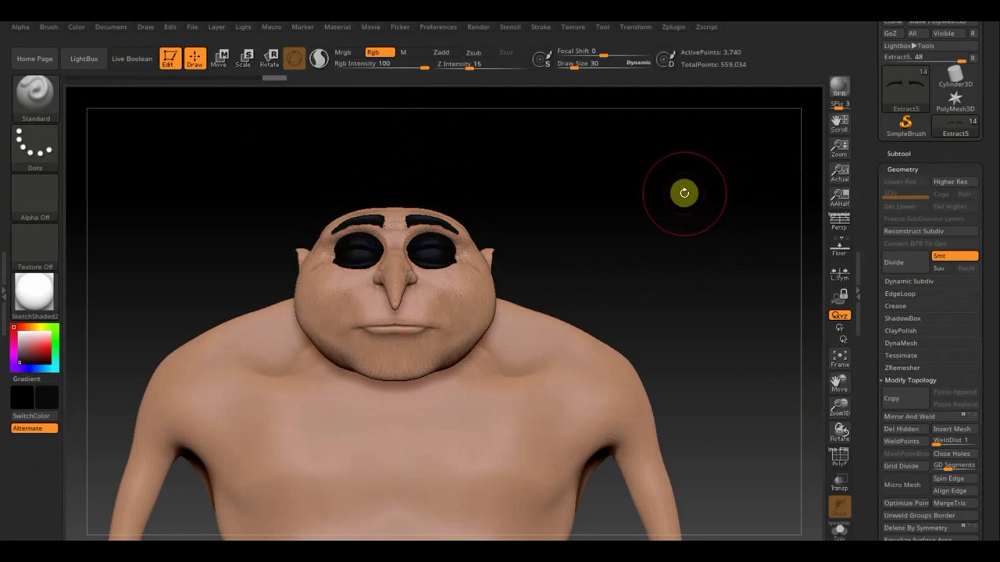
Make PM3D_Sphere3D2_1 active, then switch to the PM3D_Sphere3D2 subtool.
key(n)
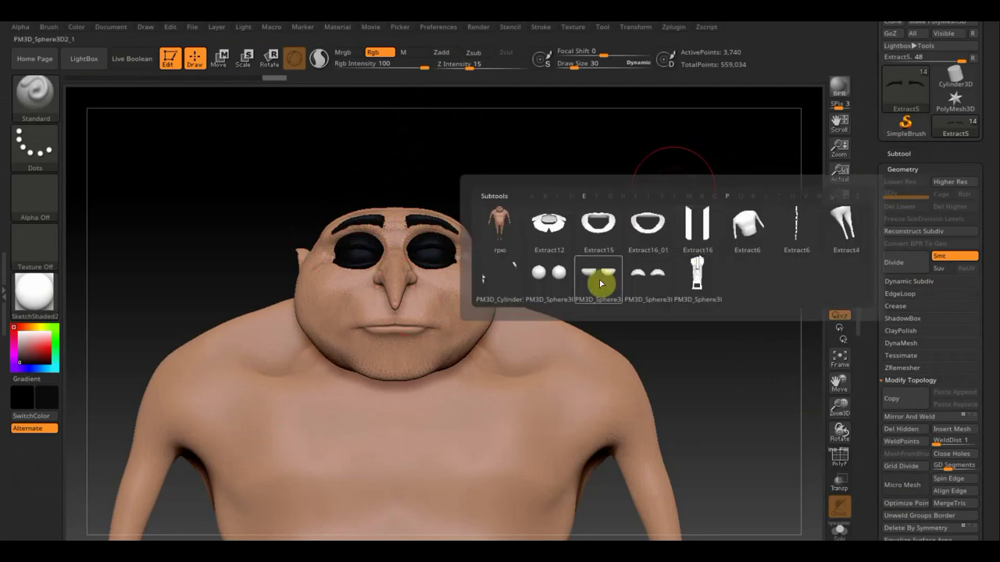
click(600, 284)
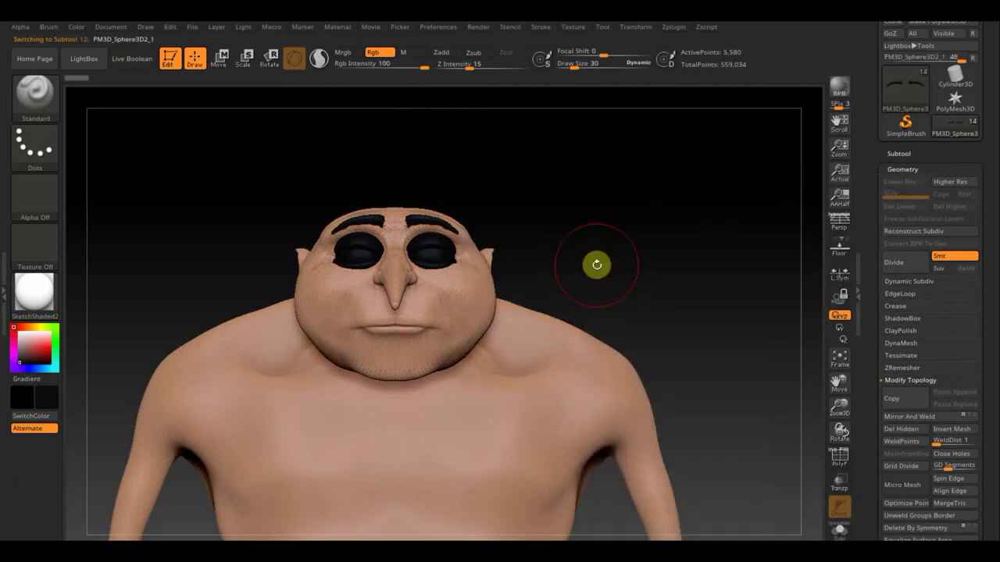
key(n)
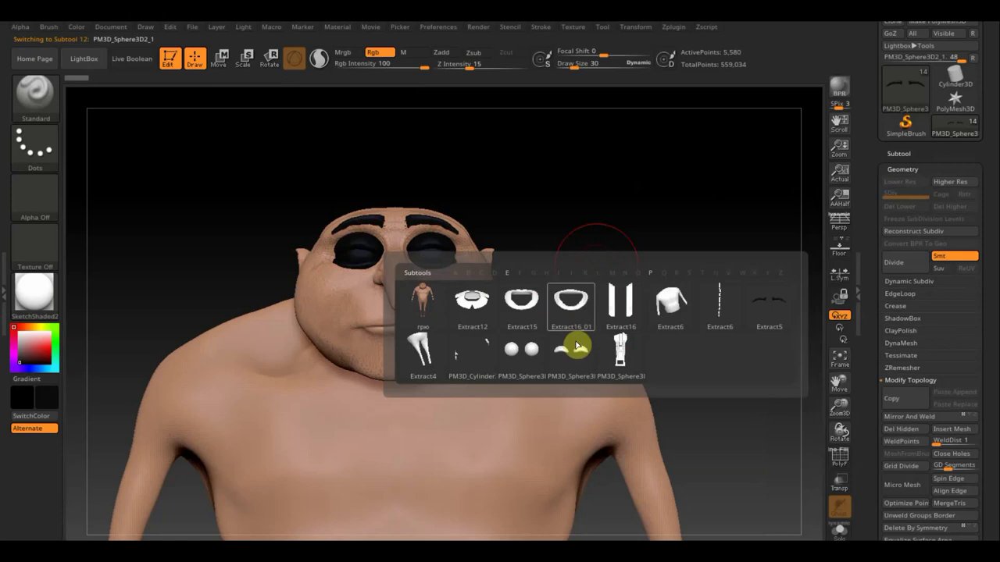
click(570, 364)
click(200, 225)
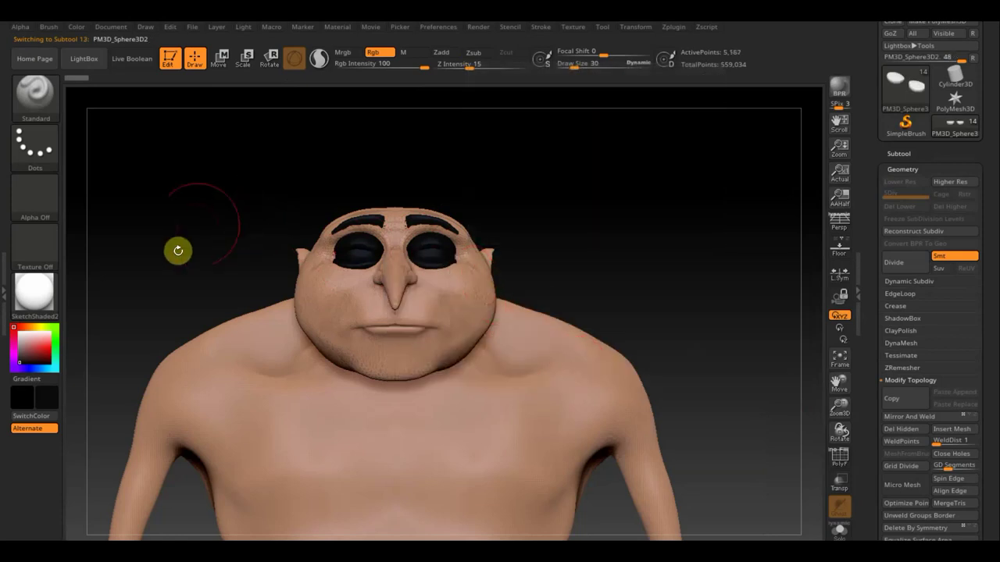
Load the skin-tone reference screenshot as a texture and show it in Spotlight.
click(576, 28)
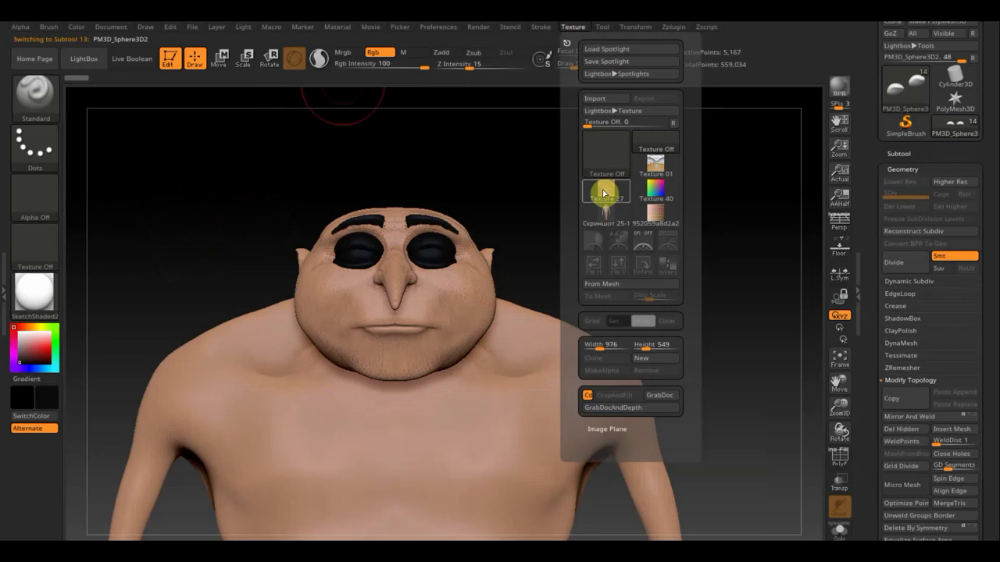
mouse_move(606, 192)
click(606, 212)
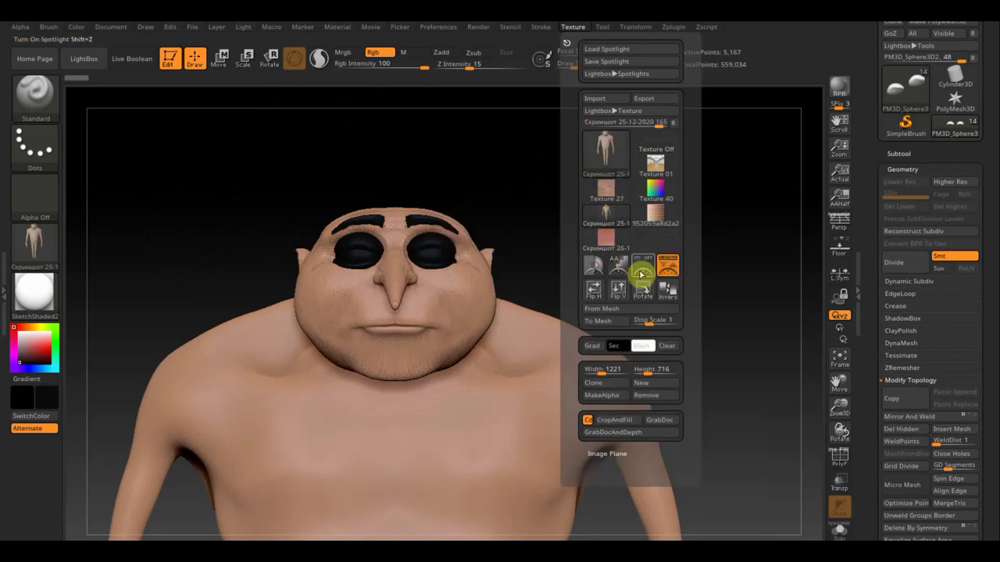
click(618, 250)
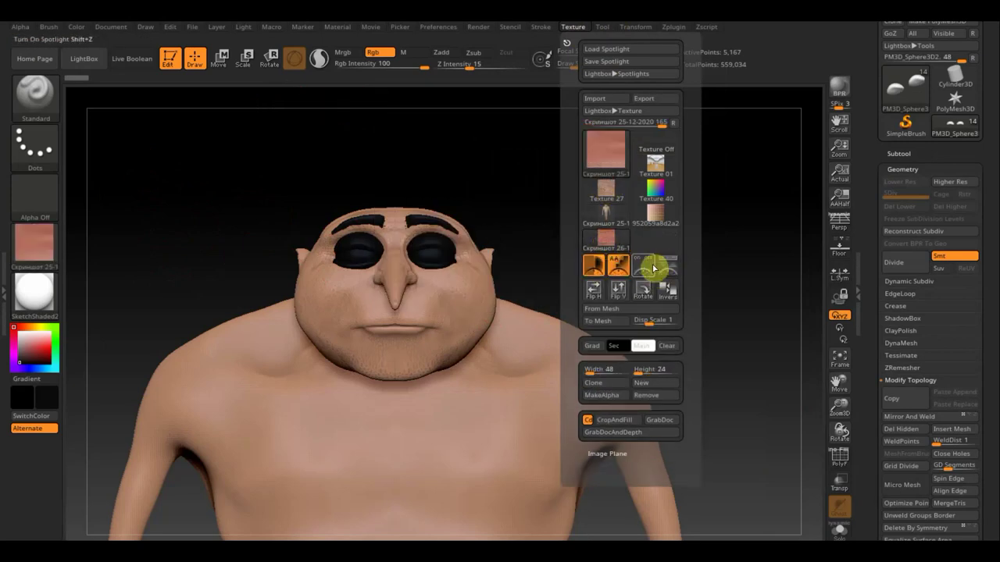
click(647, 269)
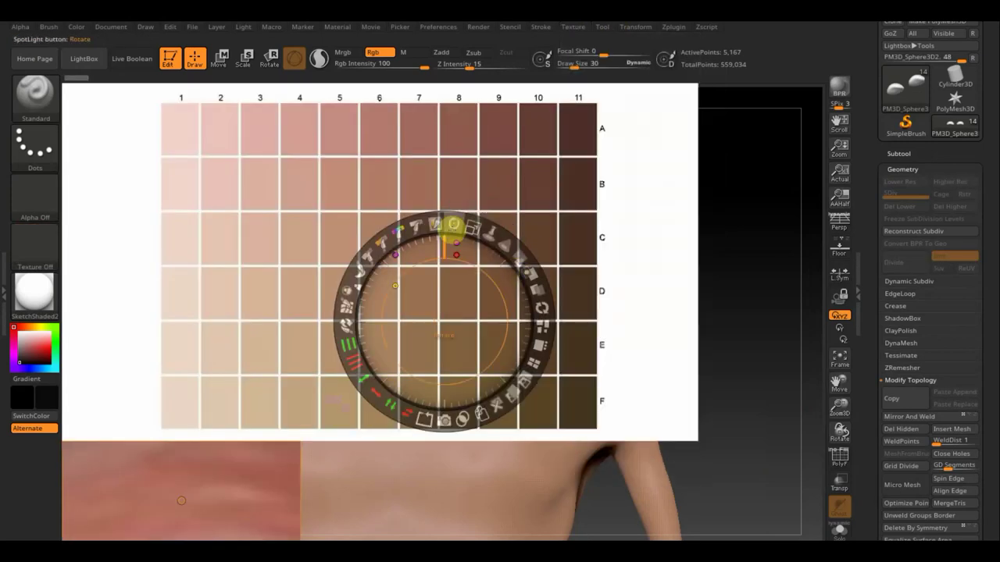
Move the Spotlight dial onto the colour chart and scale it down to a thumbnail.
click(231, 493)
click(474, 208)
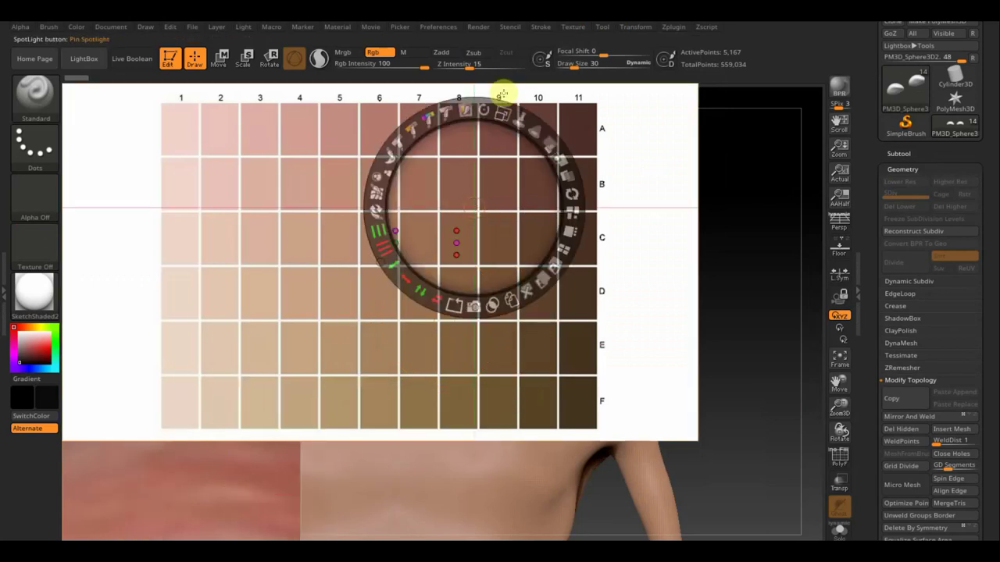
mouse_move(502, 113)
mouse_down()
mouse_move(411, 144)
mouse_move(805, 73)
mouse_up()
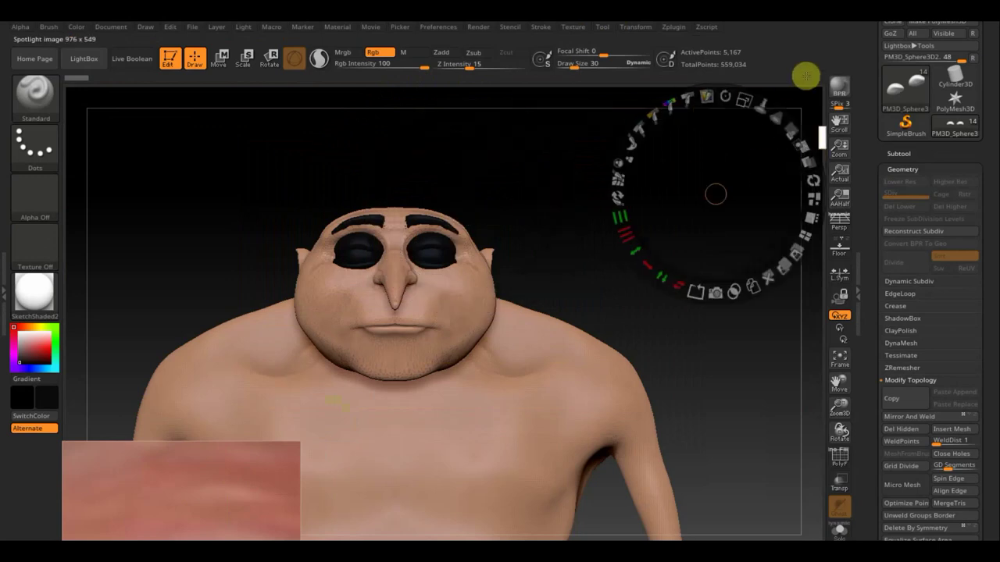
Resize and move the skin photo in Spotlight over the face.
click(225, 480)
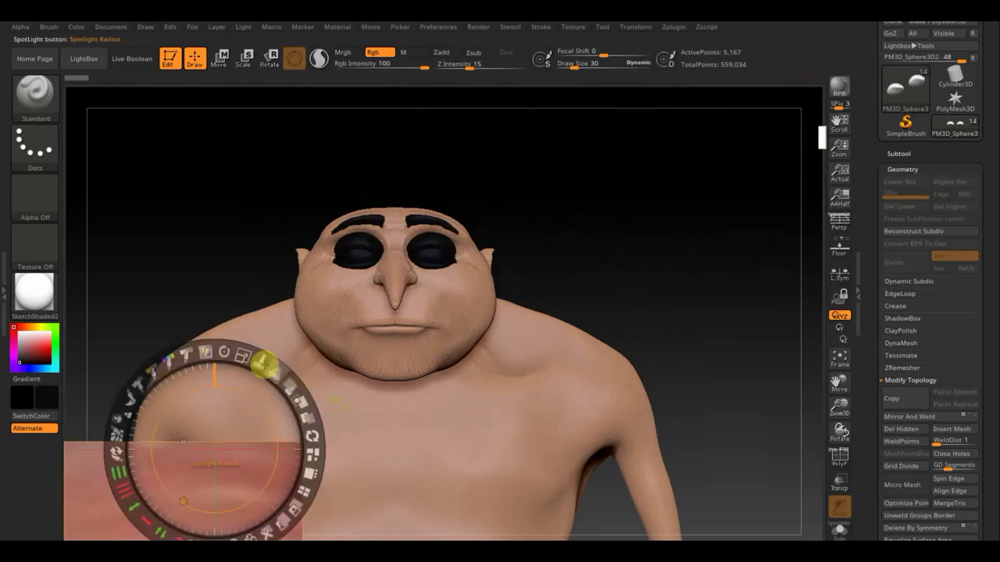
drag(288, 382, 271, 401)
drag(250, 428, 439, 172)
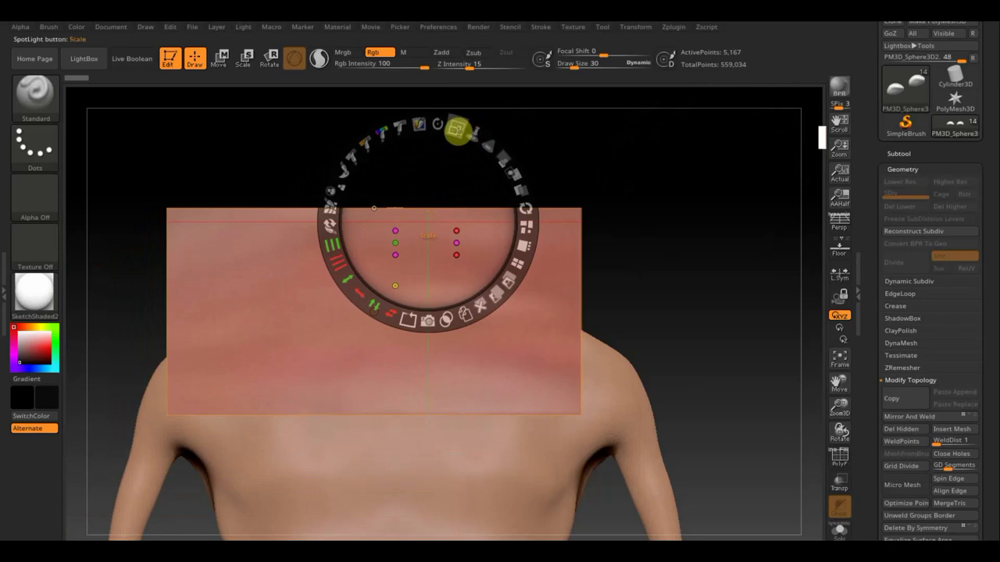
mouse_move(457, 131)
mouse_down()
mouse_move(305, 149)
mouse_move(384, 208)
mouse_up()
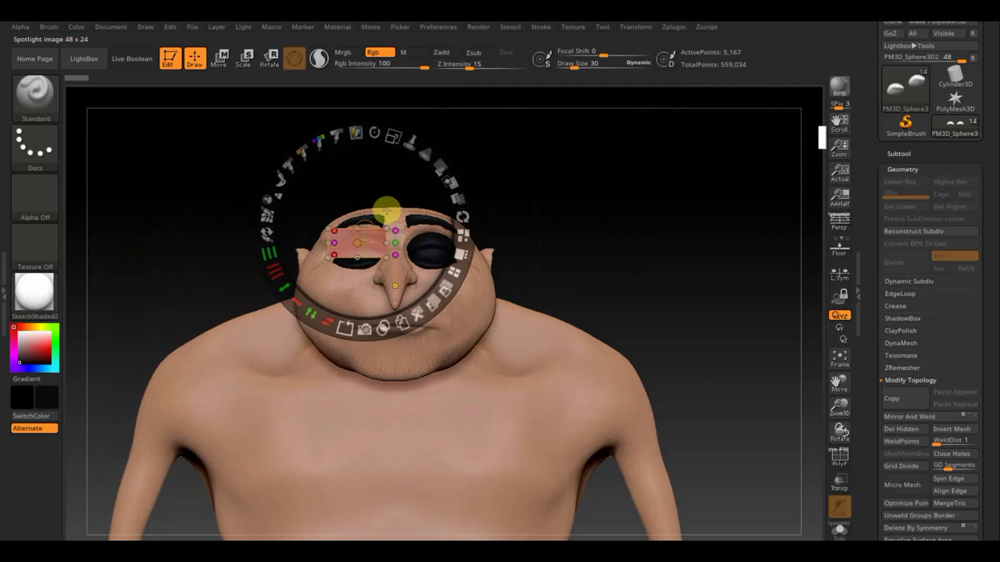
drag(569, 263, 578, 256)
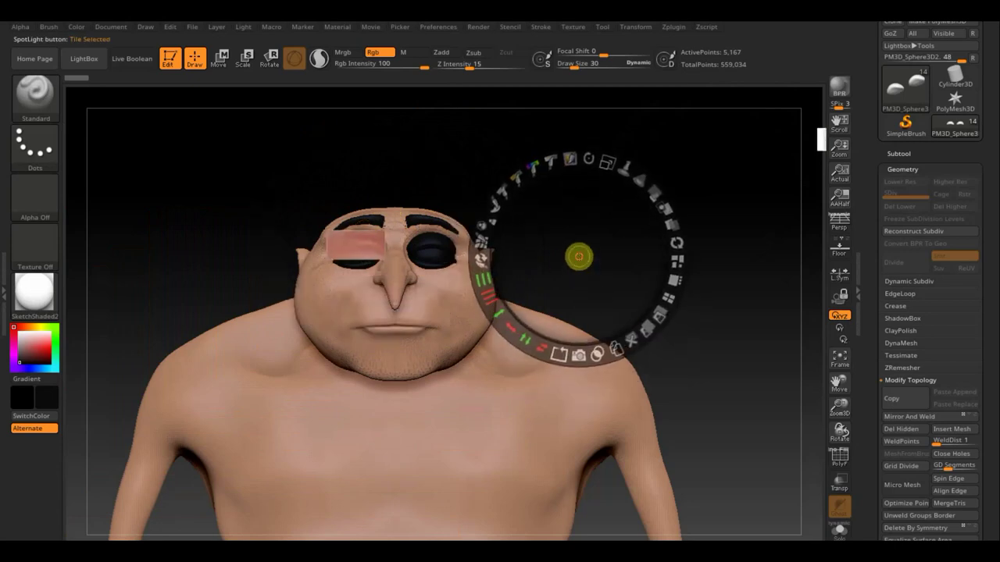
Check the face view, then nudge the skin photo over the left eyelid.
key(shift+z)
right_click(694, 348)
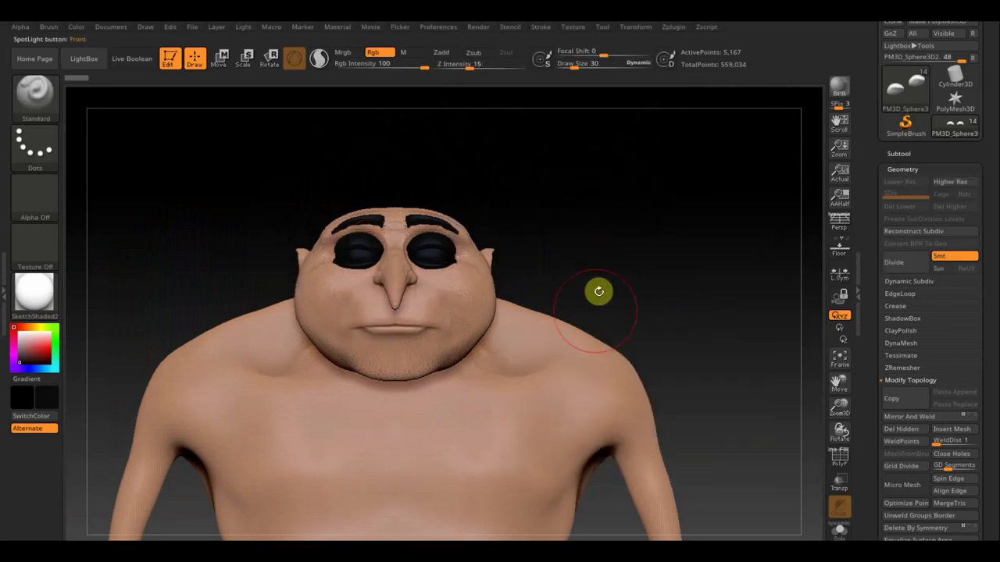
alt+right_drag(603, 266, 643, 409)
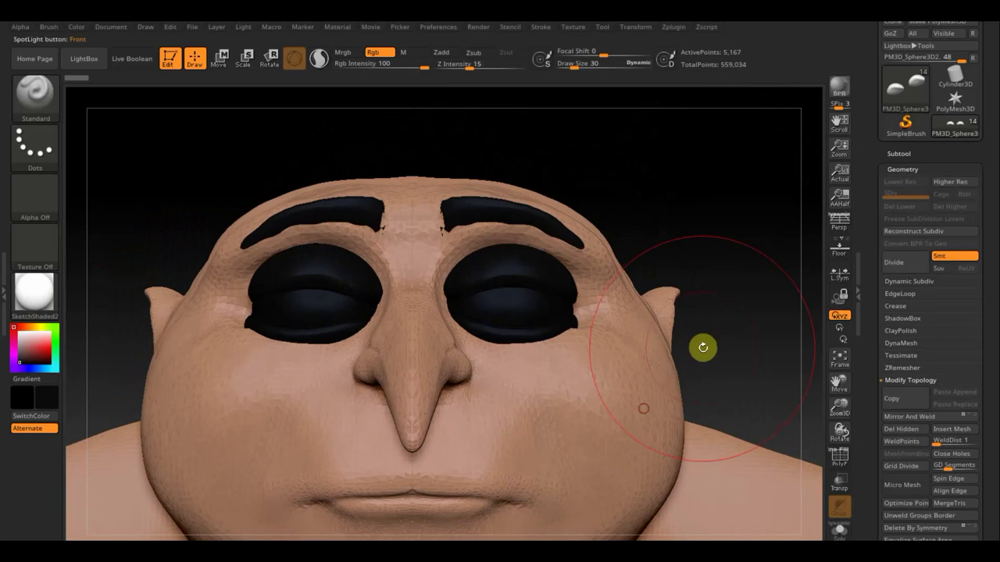
alt+right_drag(710, 360, 665, 286)
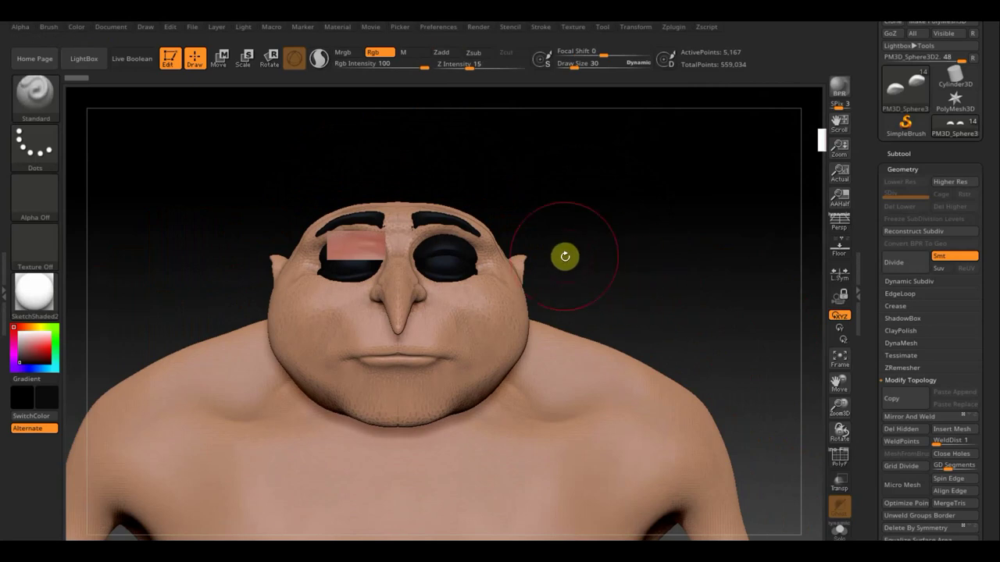
key(shift+z)
drag(610, 161, 617, 213)
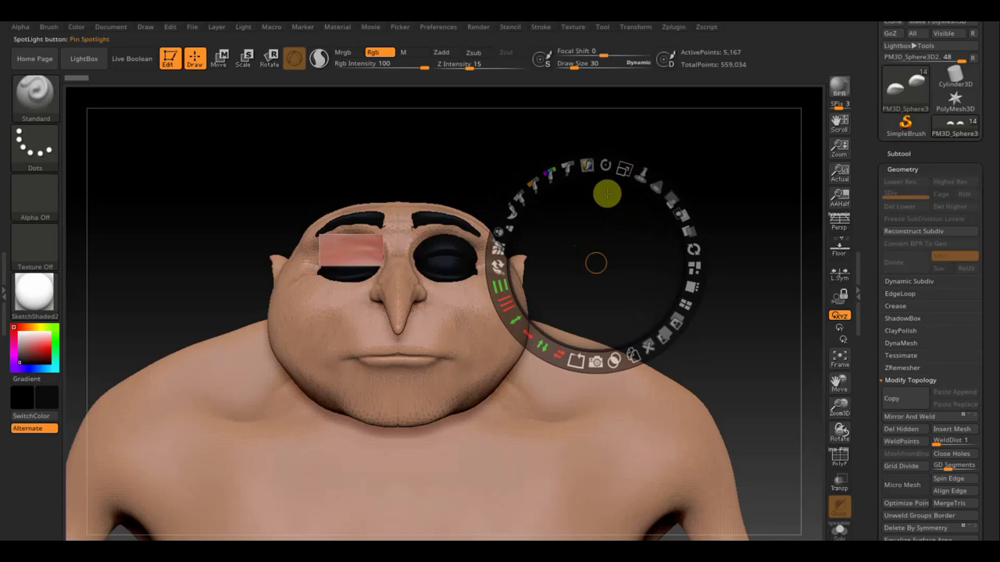
Paint the pink skin from the photo onto both upper eyelids and compare with the photo hidden.
key(z)
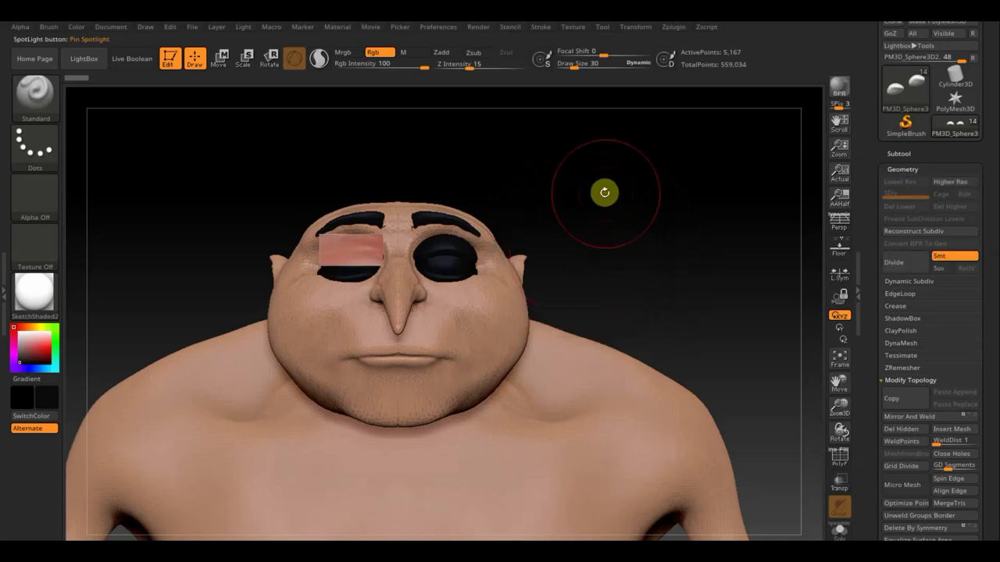
mouse_move(350, 239)
mouse_down()
mouse_move(357, 245)
mouse_move(331, 250)
mouse_move(323, 229)
mouse_move(299, 248)
mouse_move(379, 247)
mouse_up()
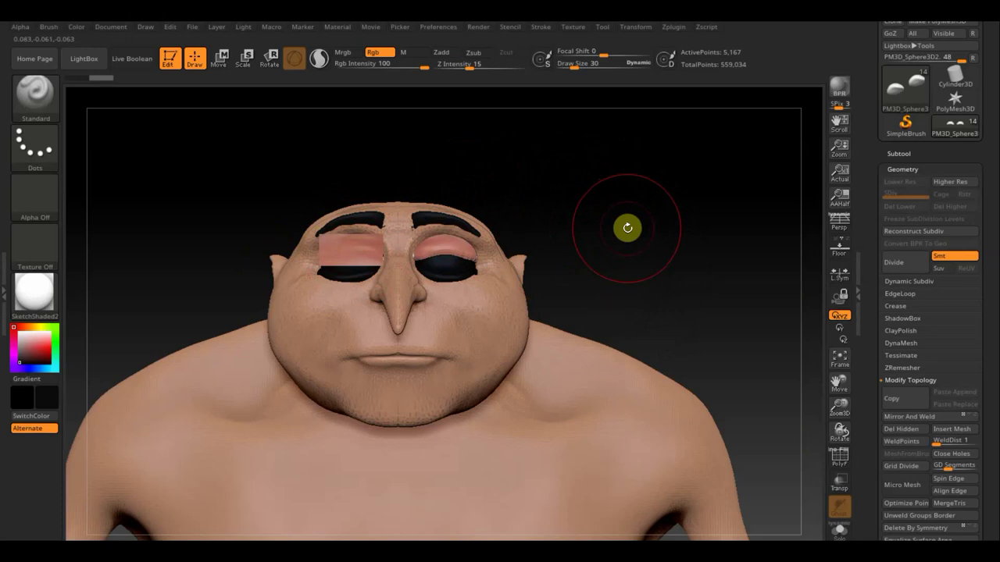
key(shift+z)
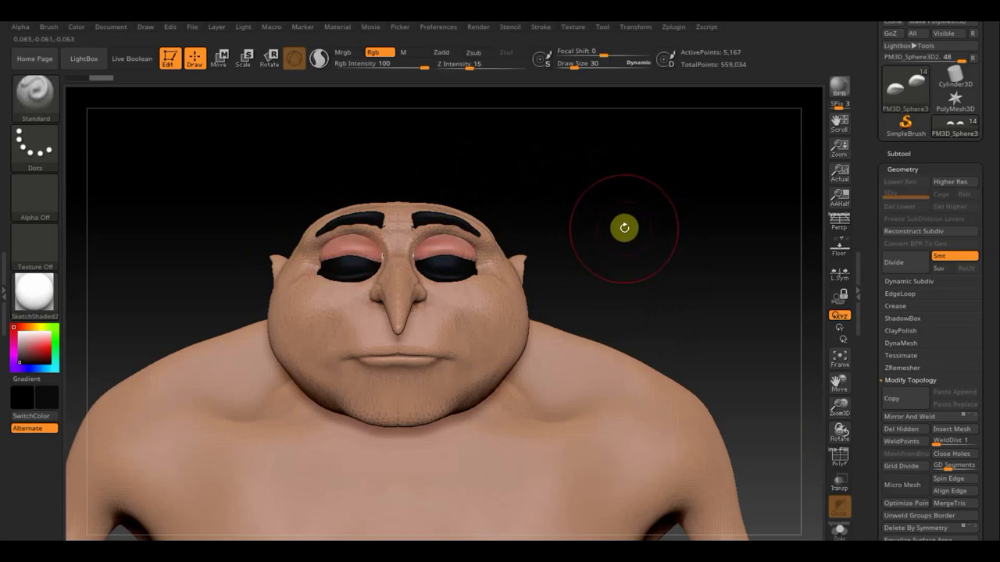
key(shift+z)
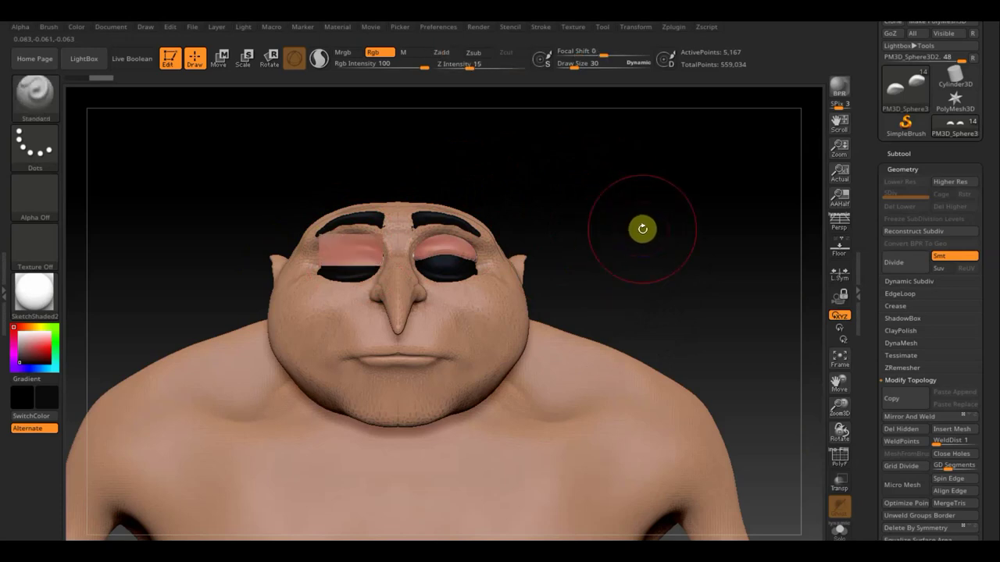
key(shift+z)
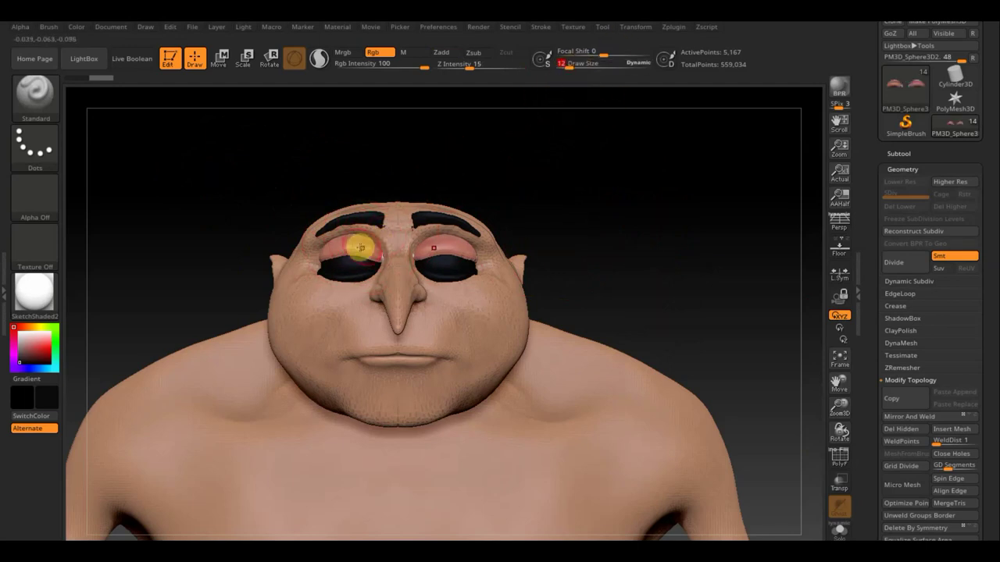
Sample the eyelid pink, select PM3D_Sphere3D2_1, and set Rgb Intensity to 13.
key(c)
drag(565, 216, 578, 225)
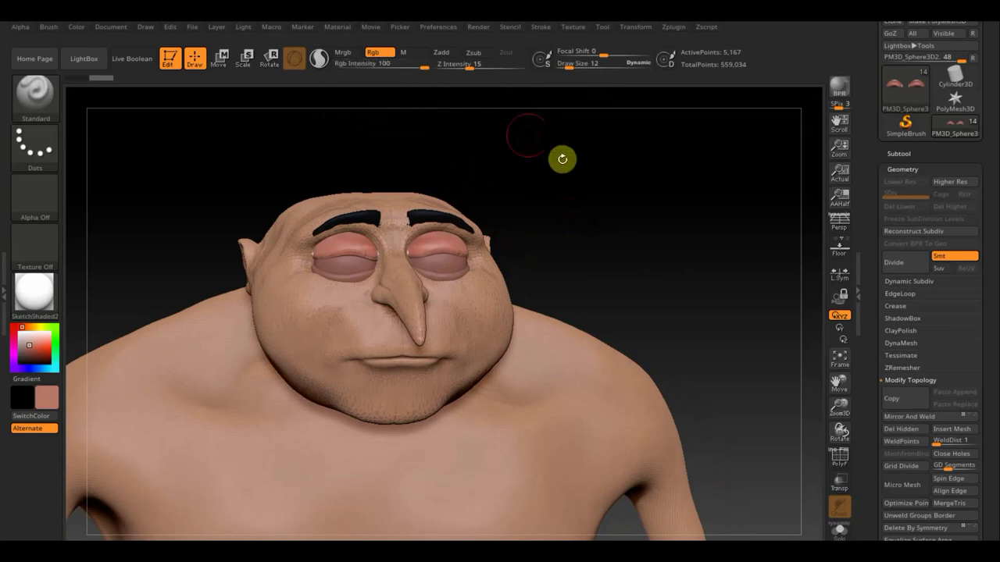
key(n)
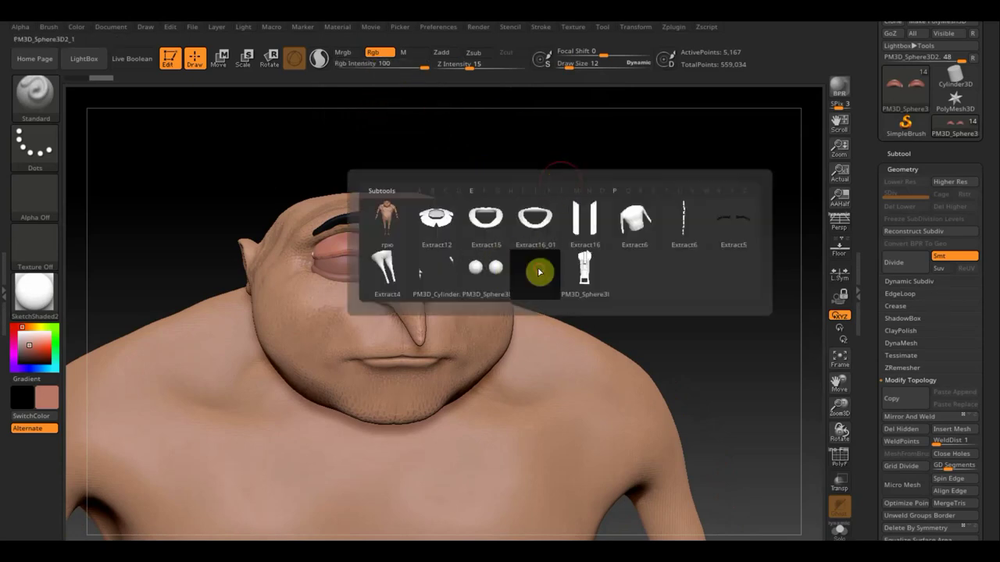
click(540, 271)
drag(420, 67, 370, 65)
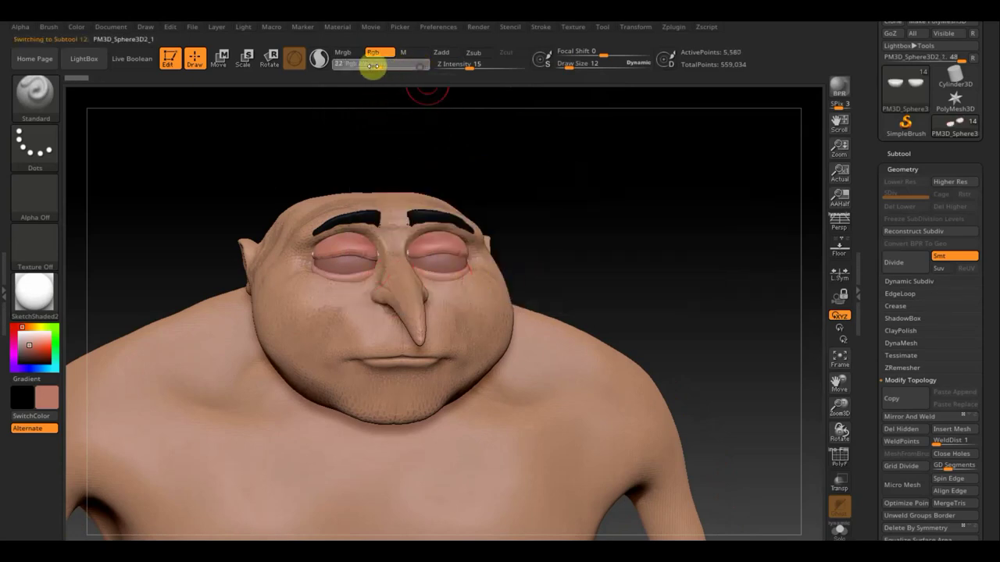
mouse_move(370, 266)
mouse_down()
mouse_move(313, 274)
mouse_move(327, 278)
mouse_up()
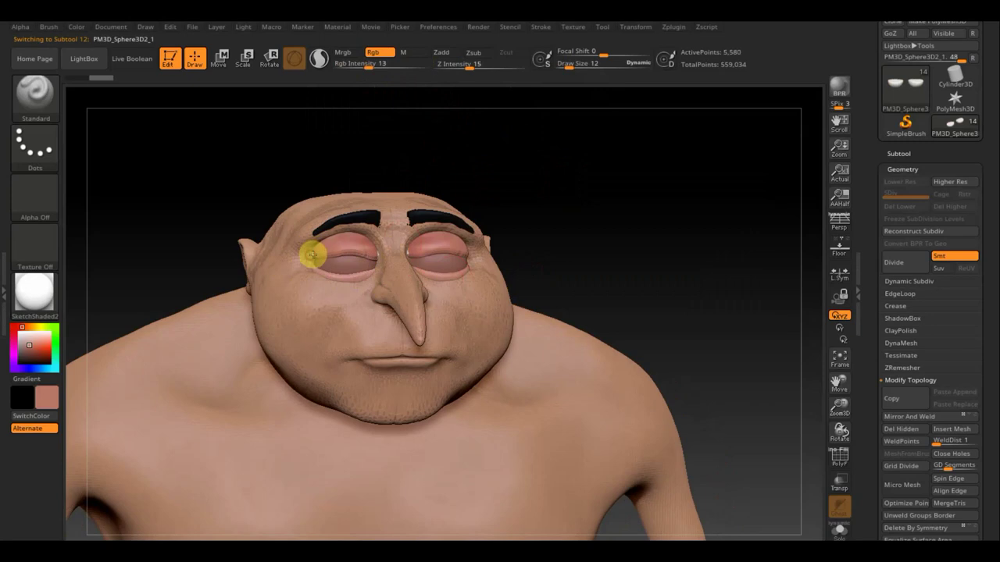
On PM3D_Sphere3D2, paint the left upper eyelid in a new skin colour at brush size 5.
key(n)
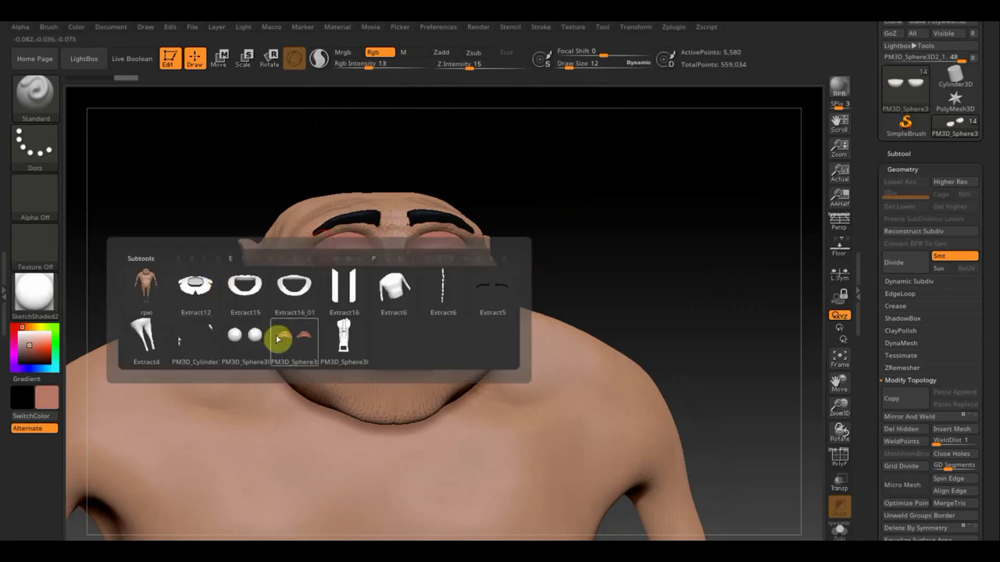
click(284, 343)
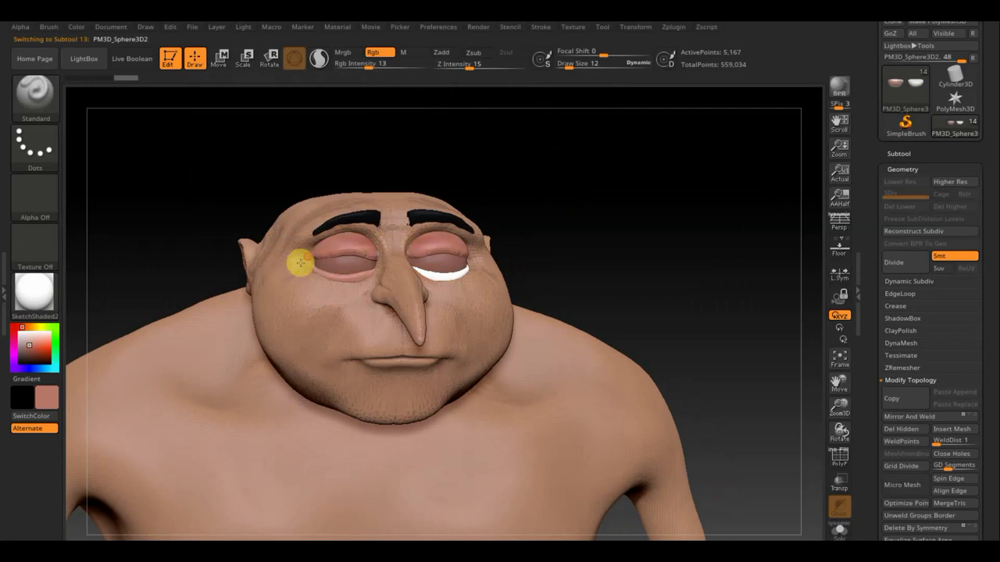
click(47, 395)
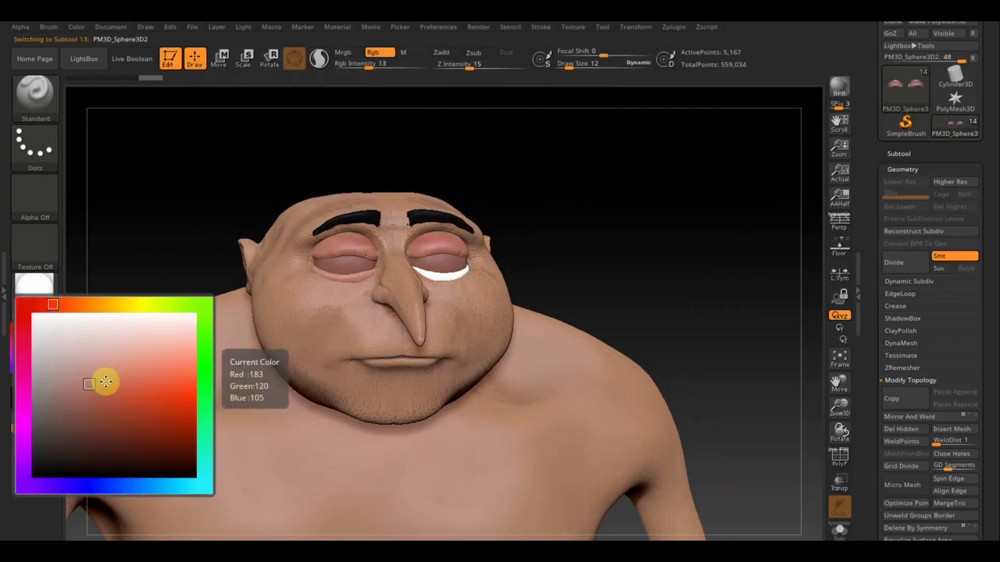
click(106, 382)
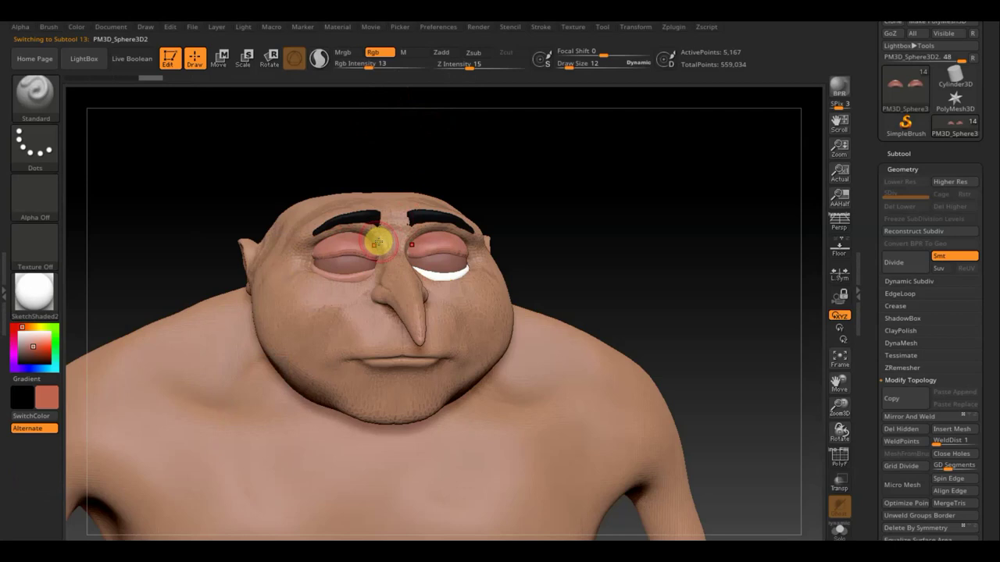
click(565, 66)
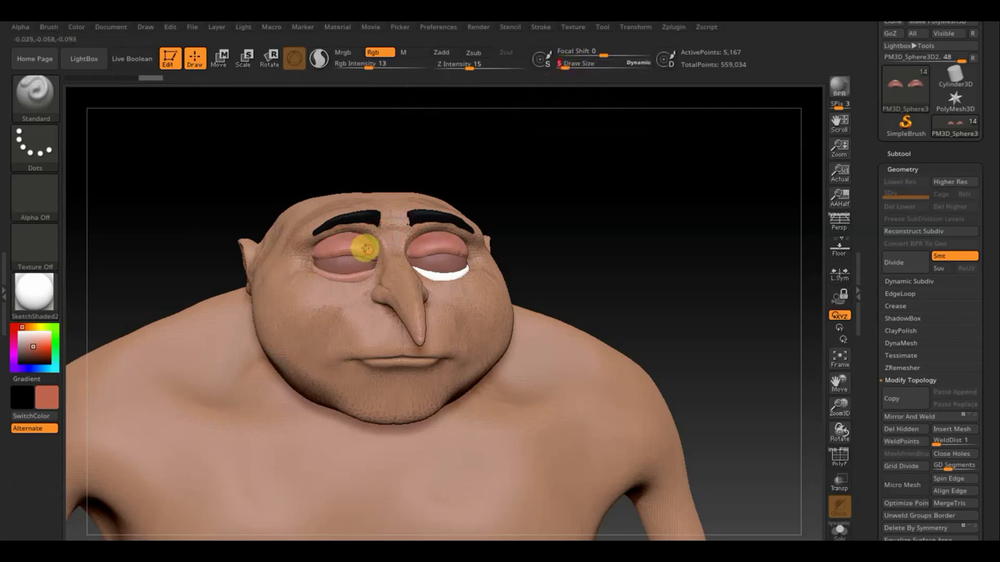
drag(363, 245, 333, 249)
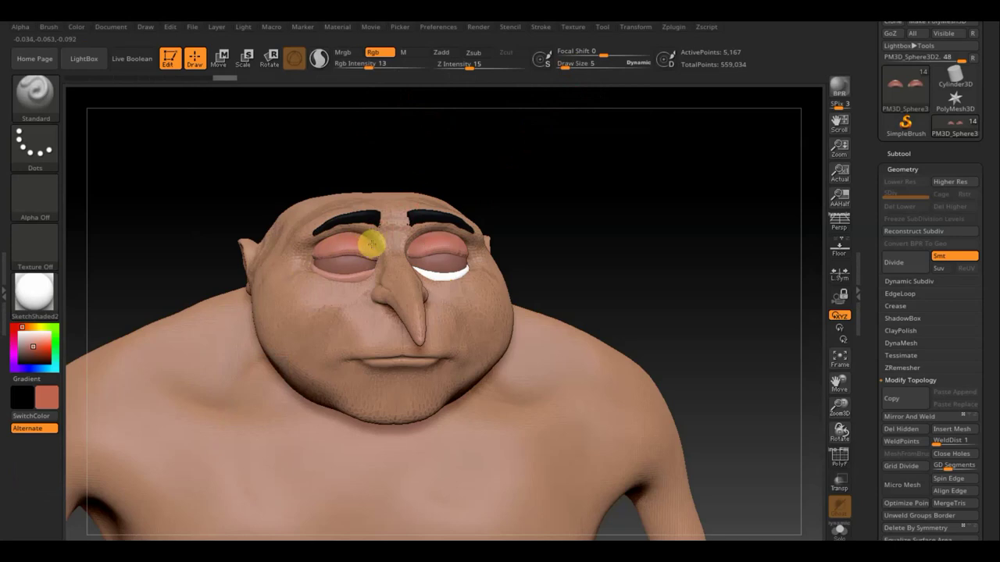
scroll(452, 272, up, 3)
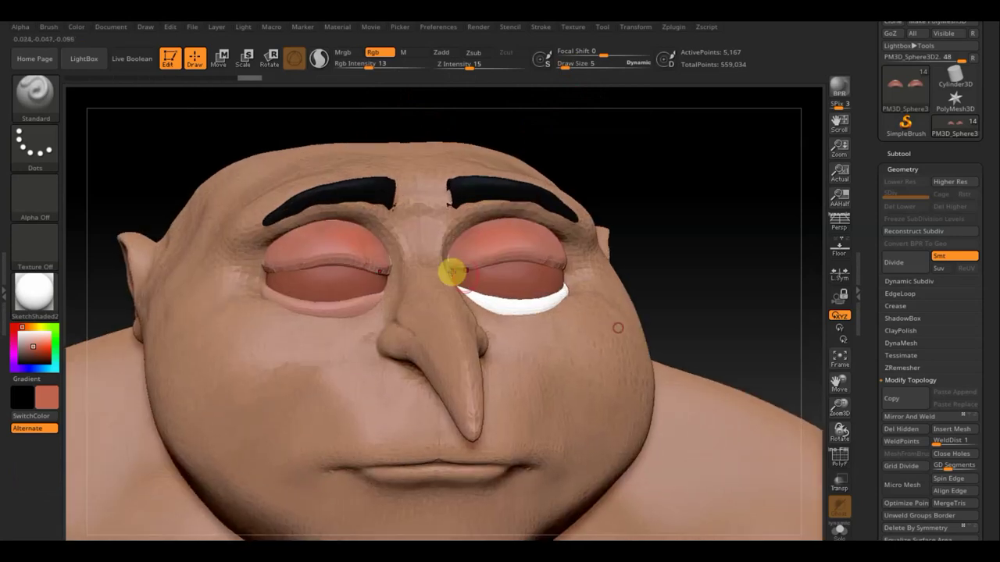
mouse_move(451, 273)
mouse_down()
mouse_move(367, 228)
mouse_move(340, 252)
mouse_move(387, 263)
mouse_up()
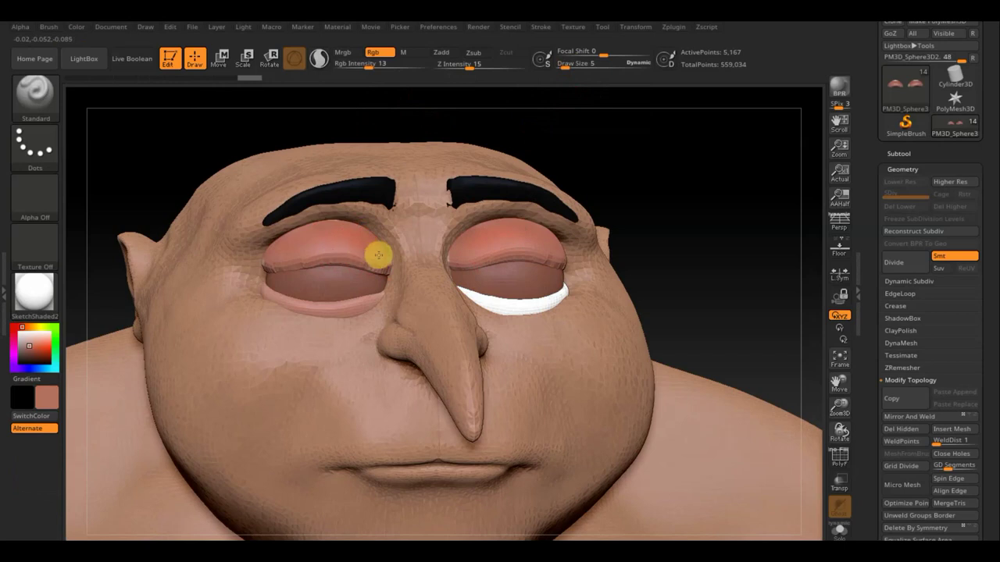
Repaint the upper eyelids an even orange at brush size 2 and smooth the left eyelid.
click(46, 399)
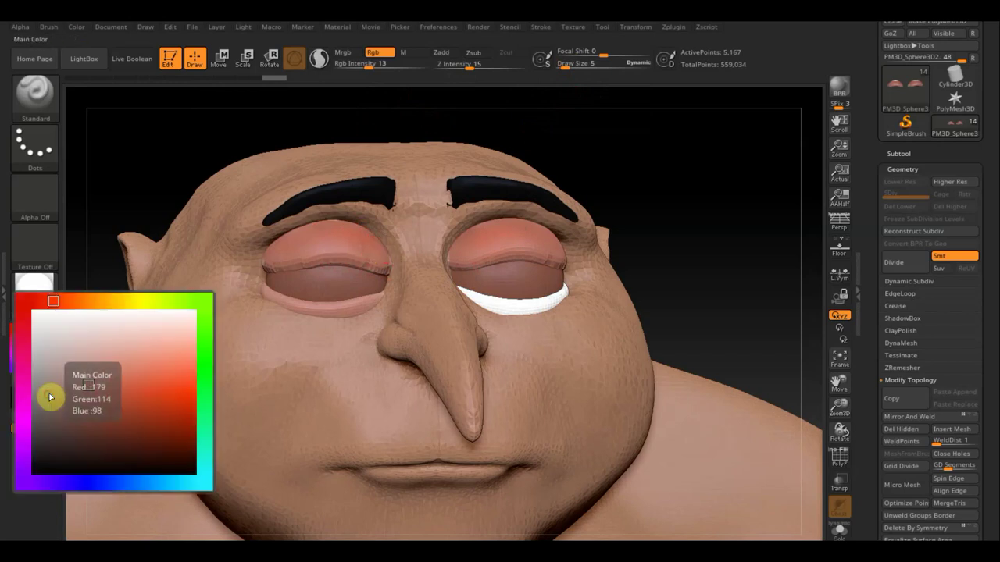
click(135, 391)
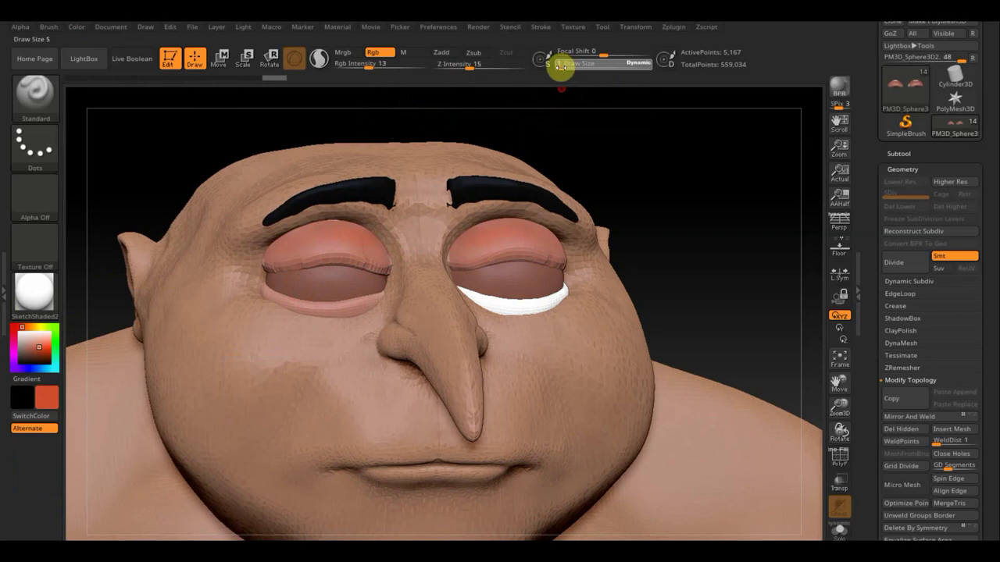
drag(563, 67, 560, 67)
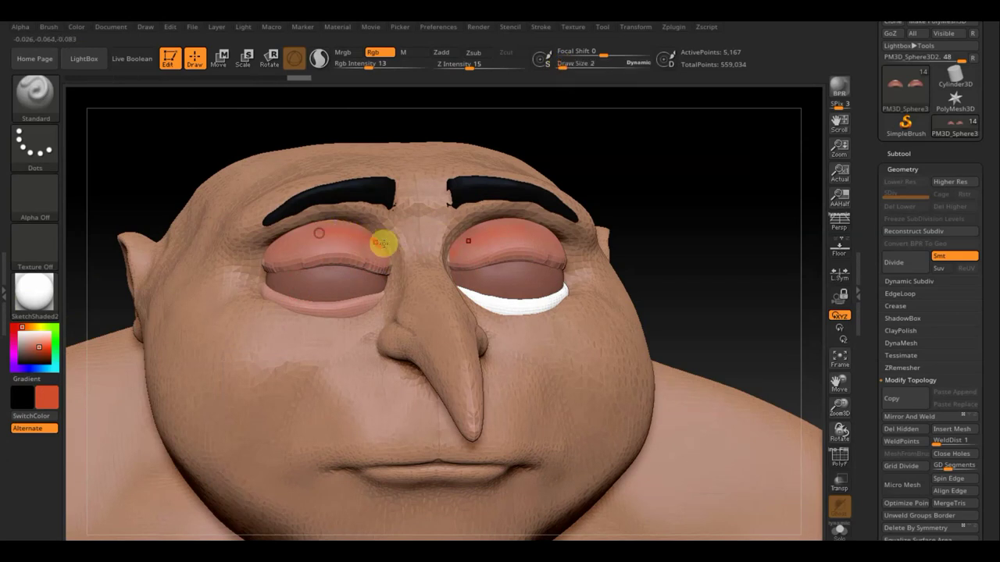
mouse_move(279, 254)
mouse_down()
mouse_move(331, 239)
mouse_move(335, 229)
mouse_move(272, 241)
mouse_move(325, 221)
mouse_move(348, 248)
mouse_up()
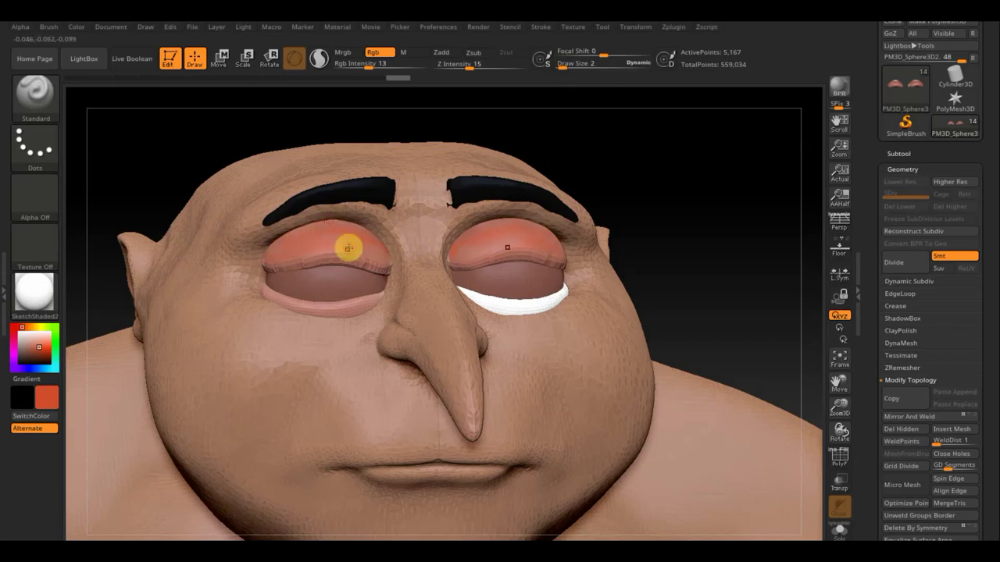
key(shift)
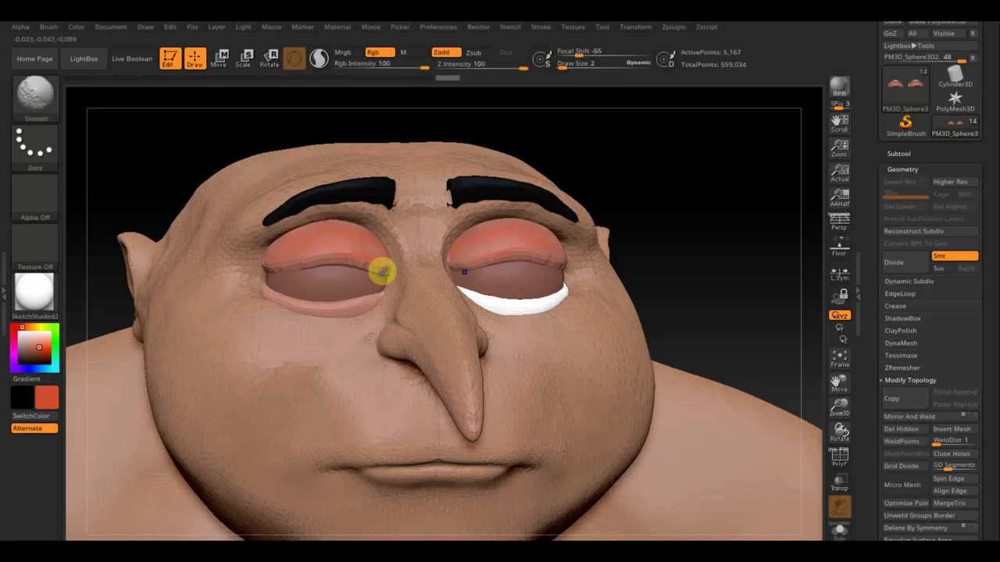
shift+drag(373, 265, 250, 270)
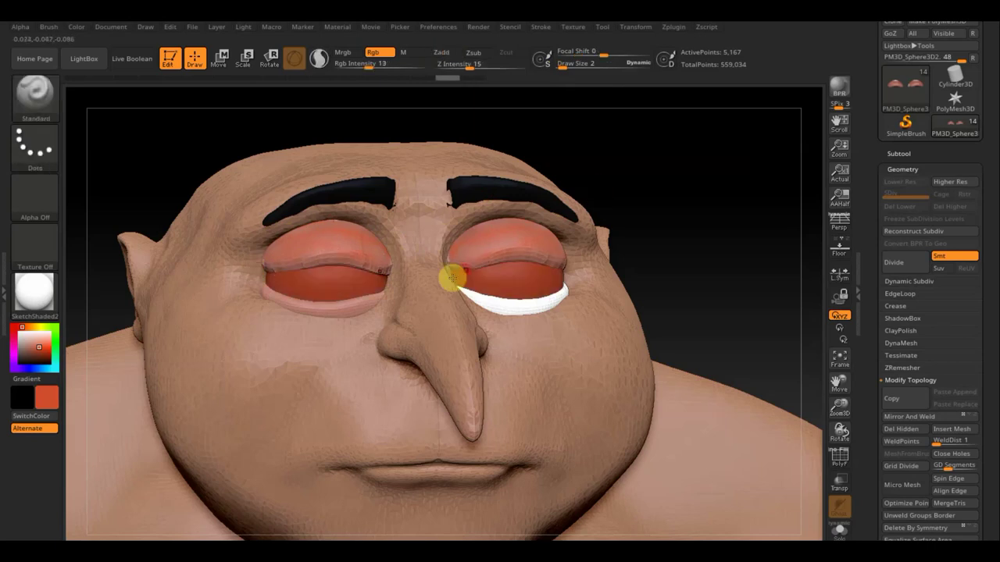
On the eyelid subtool, paint both lower lid rims pink and return to a front view.
key(n)
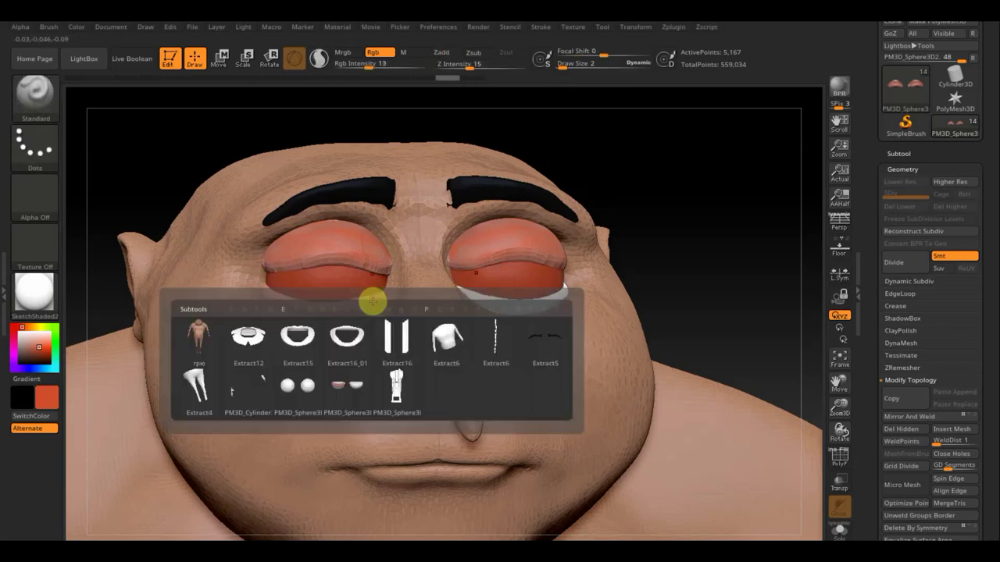
click(339, 390)
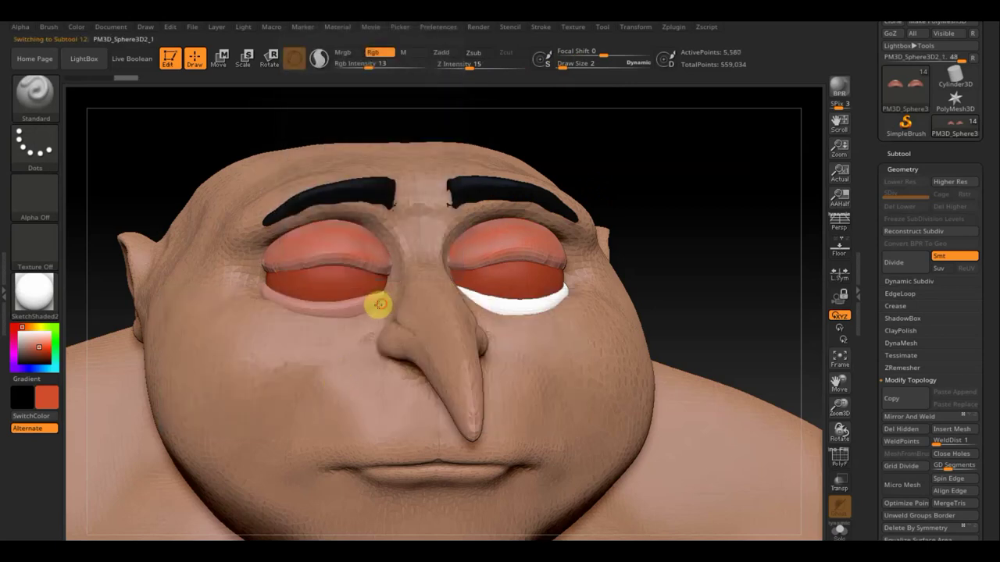
mouse_move(379, 304)
mouse_down()
mouse_move(296, 303)
mouse_move(300, 315)
mouse_up()
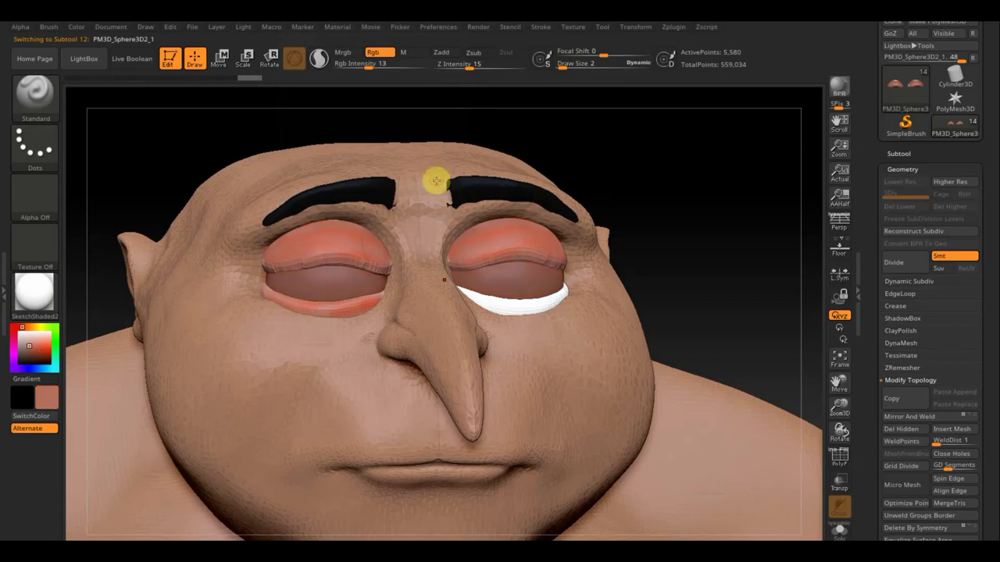
mouse_move(560, 62)
mouse_down()
mouse_move(578, 69)
mouse_move(567, 67)
mouse_up()
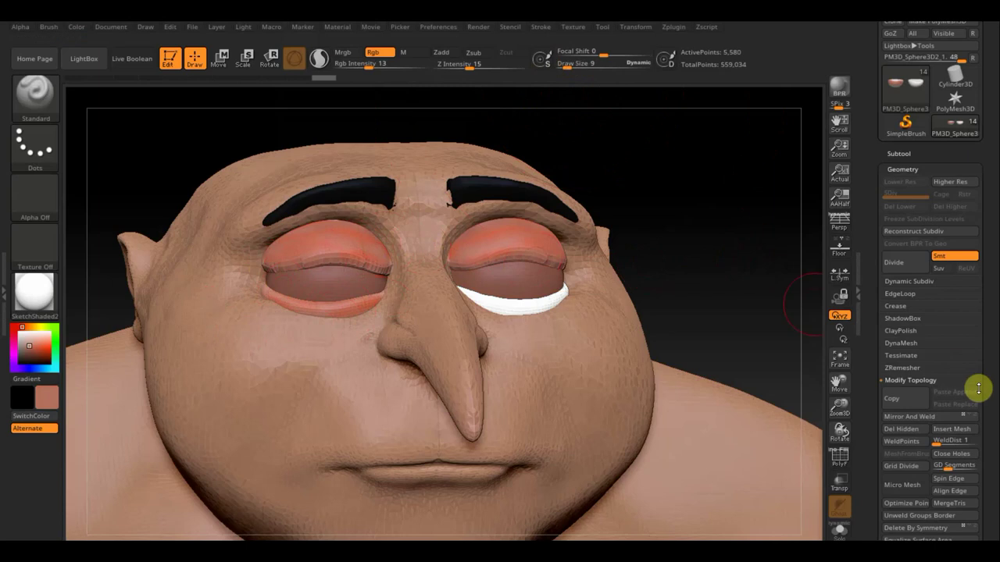
click(908, 416)
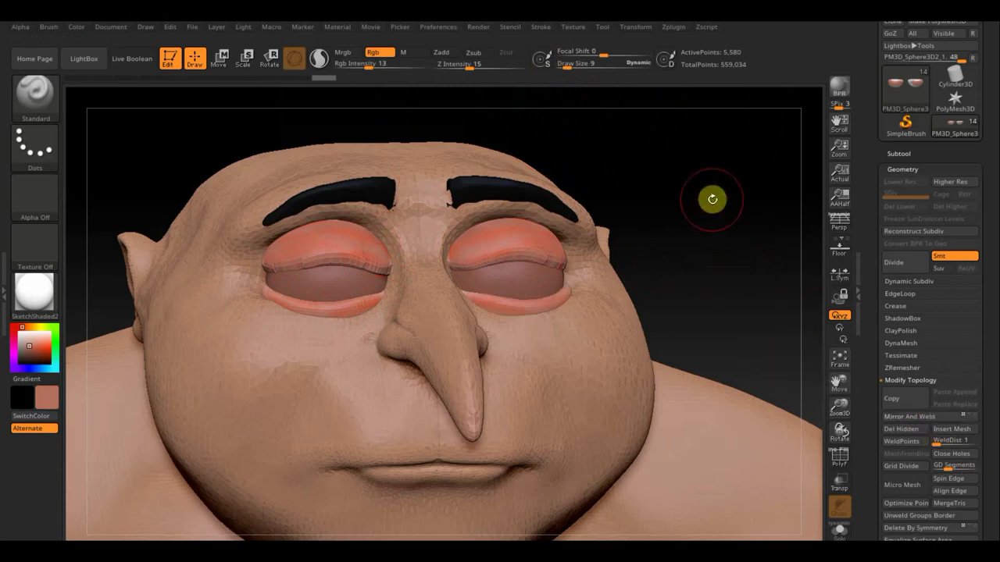
drag(713, 202, 696, 217)
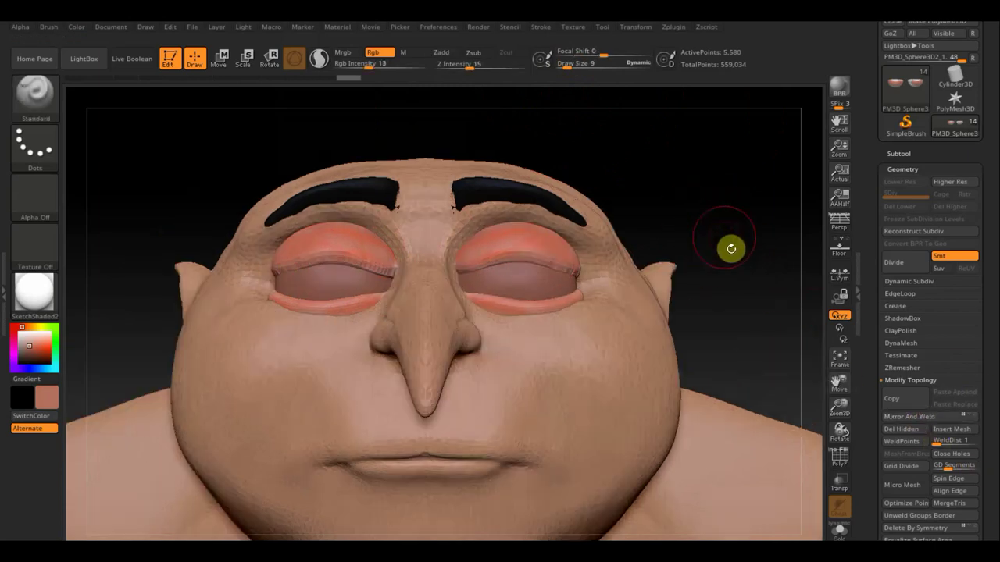
mouse_move(737, 258)
alt+mouse_down()
mouse_move(725, 212)
mouse_move(716, 212)
alt+mouse_up()
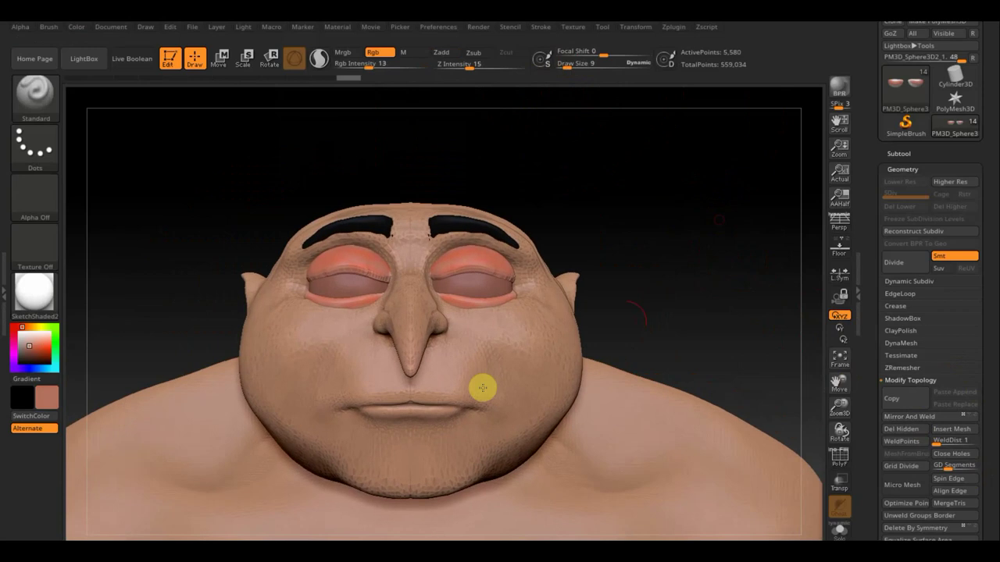
Make the main body the active subtool and select the colour-chart image in Spotlight.
key(n)
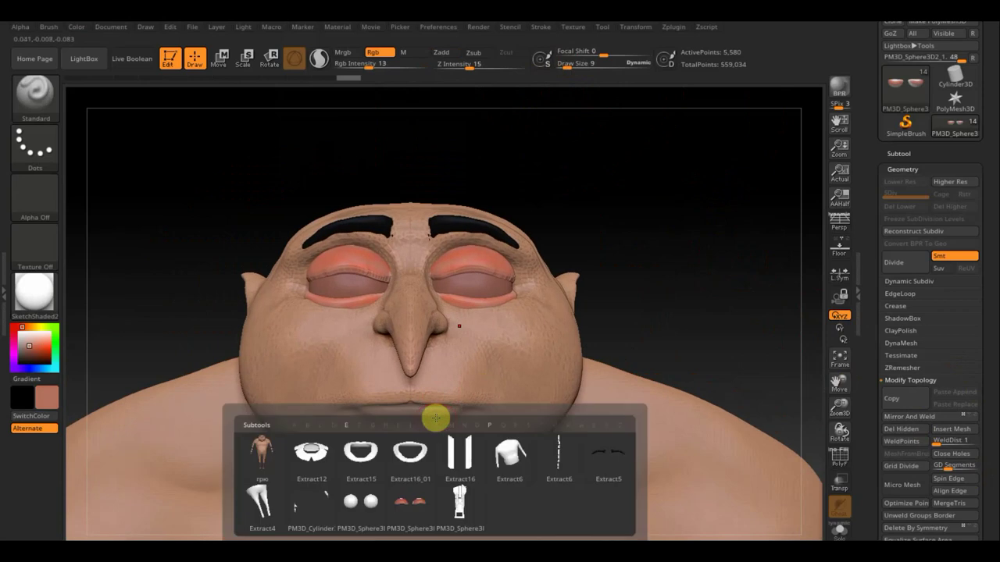
click(264, 456)
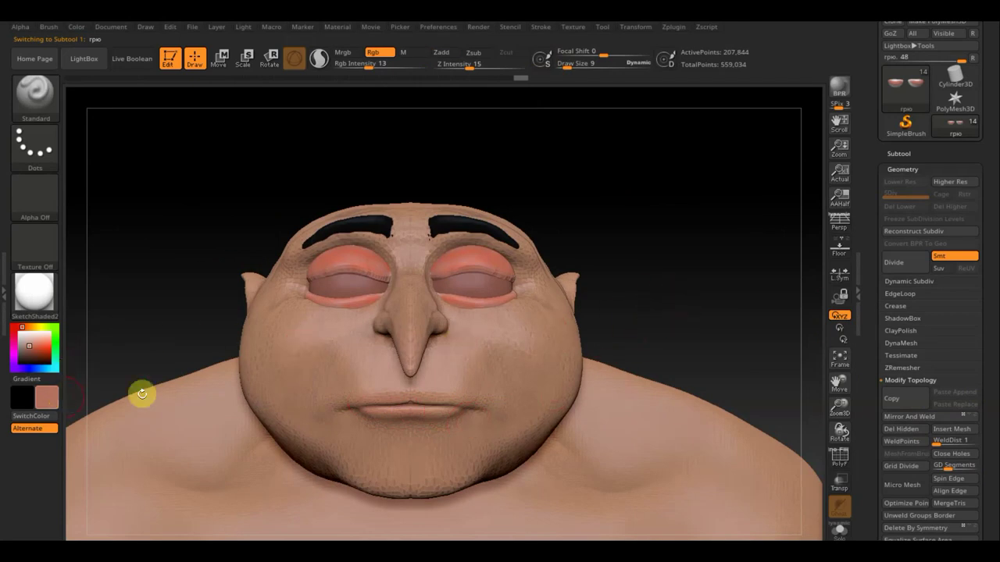
key(shift)
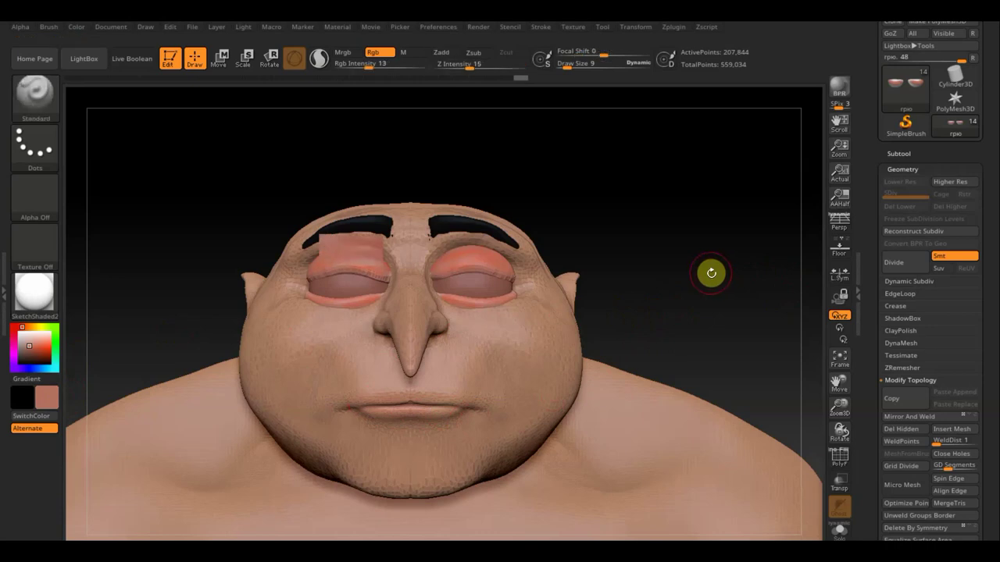
key(space)
drag(673, 240, 367, 253)
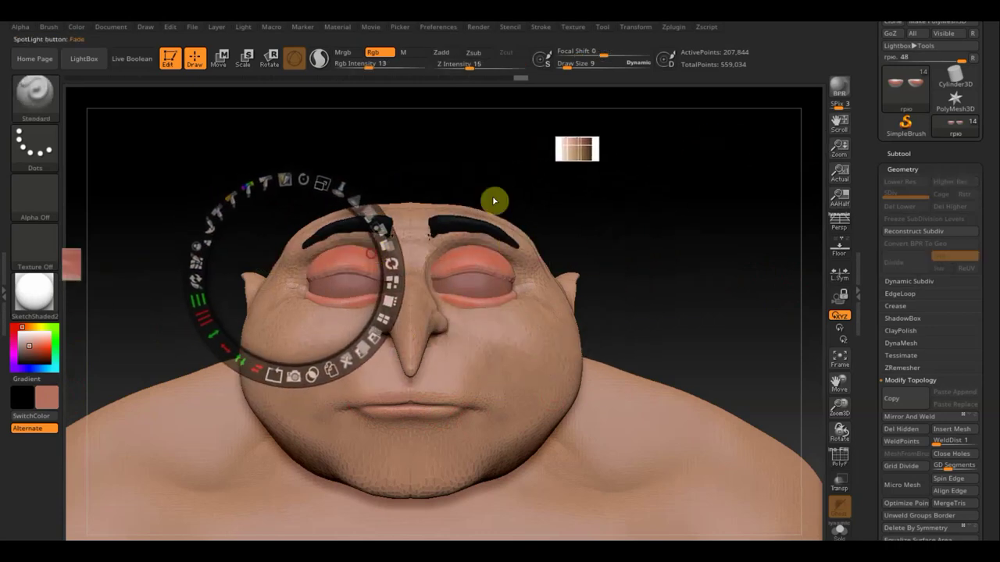
click(575, 151)
Enlarge the colour chart at the lower left and hide the Spotlight wheel.
drag(630, 141, 661, 207)
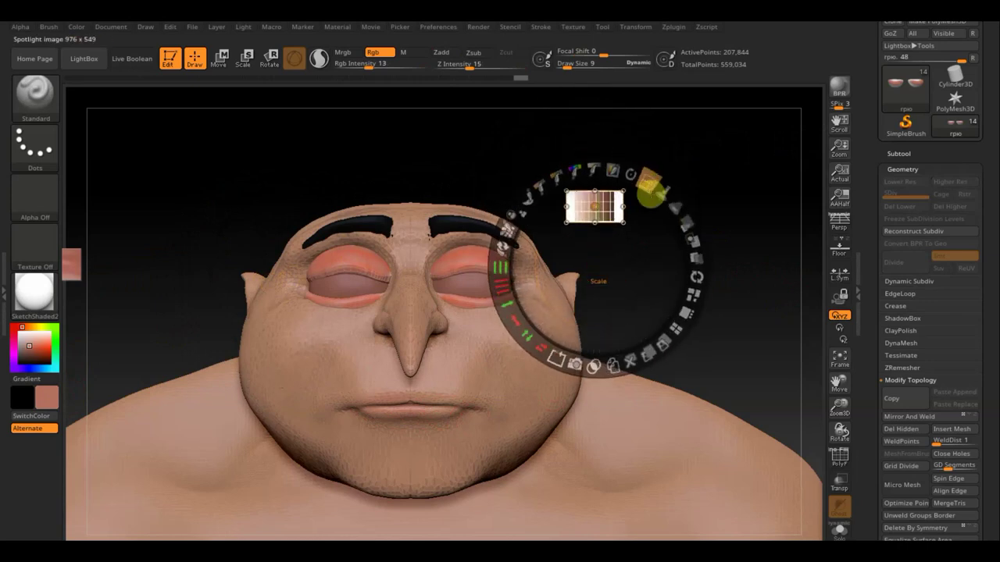
drag(630, 174, 753, 353)
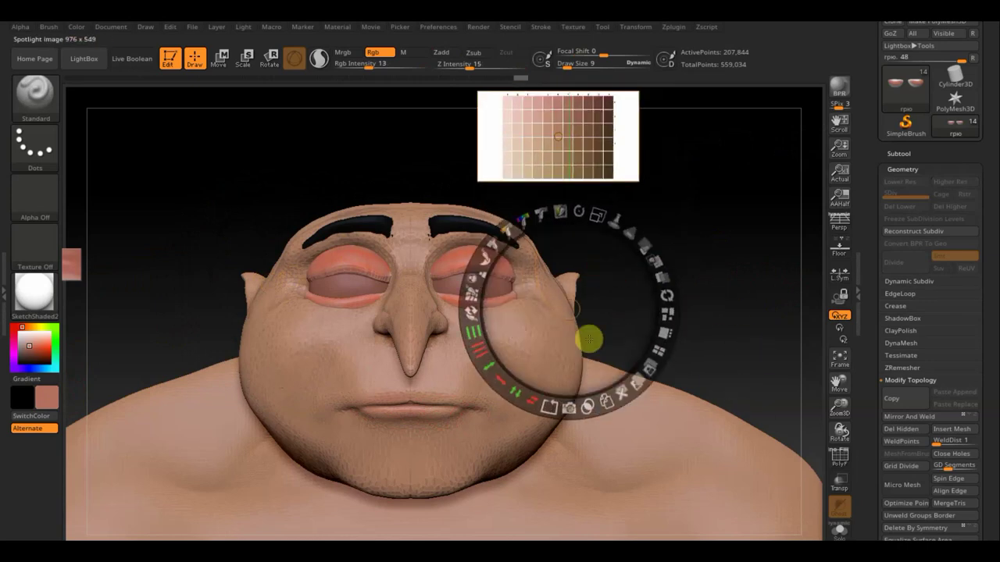
drag(670, 302, 357, 495)
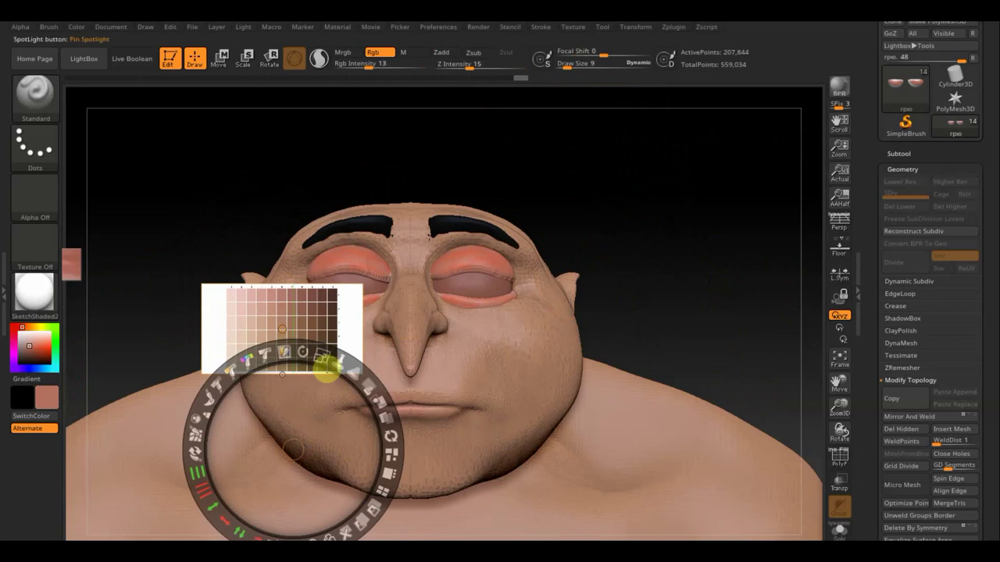
mouse_move(320, 390)
mouse_down()
mouse_move(377, 461)
mouse_move(357, 424)
mouse_up()
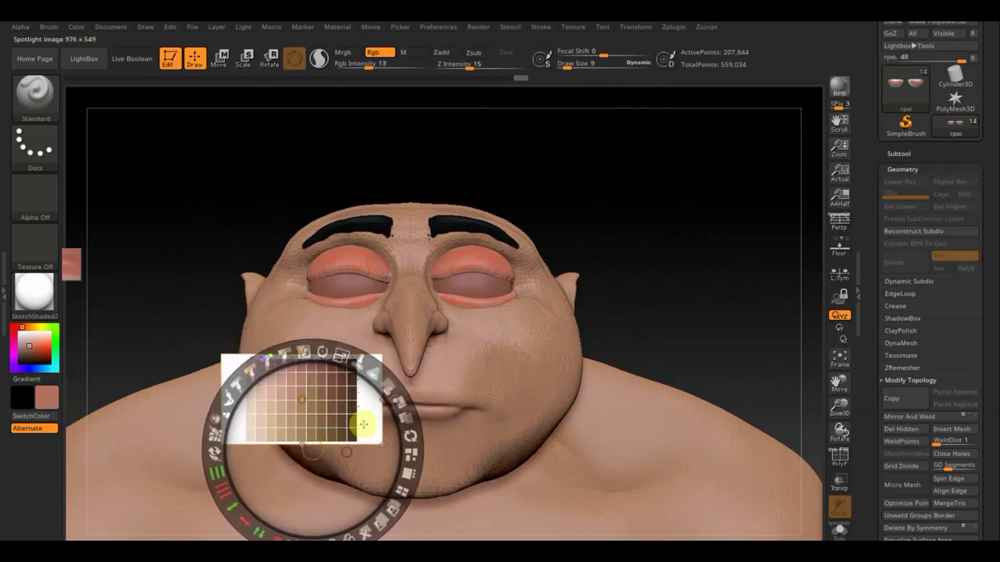
mouse_move(357, 352)
mouse_down()
mouse_move(392, 385)
mouse_move(380, 417)
mouse_move(202, 517)
mouse_up()
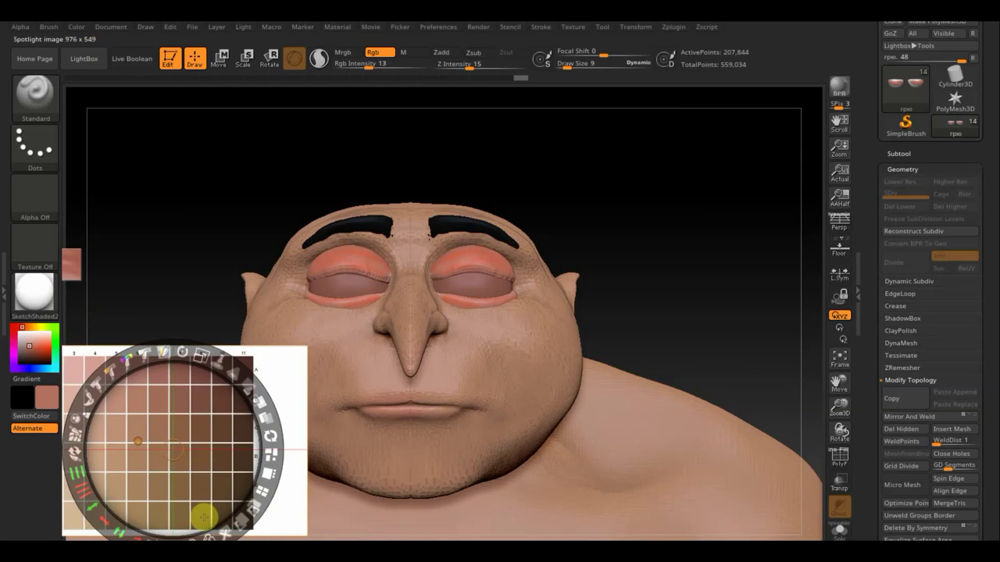
key(shift+z)
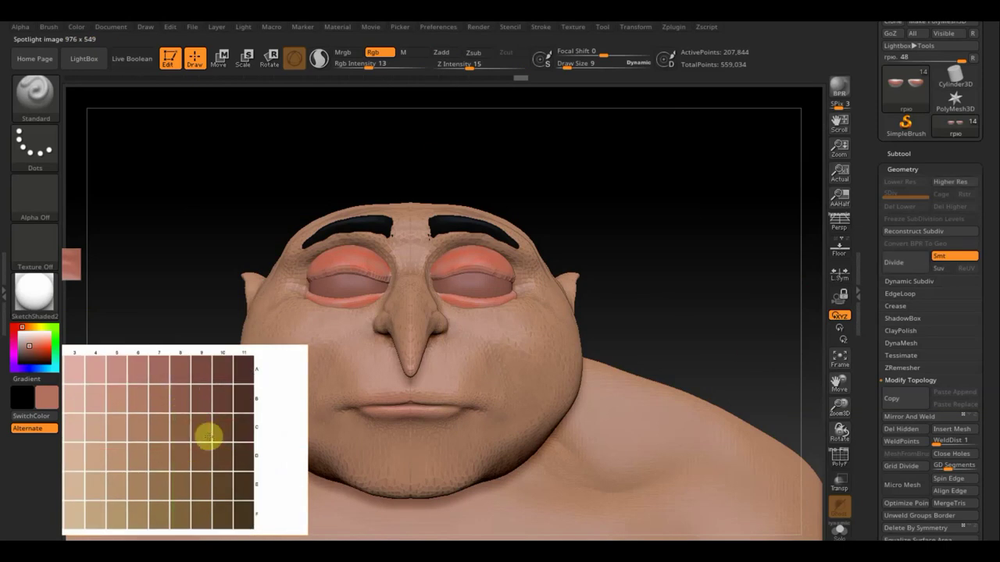
key(shift+z)
key(shift+z)
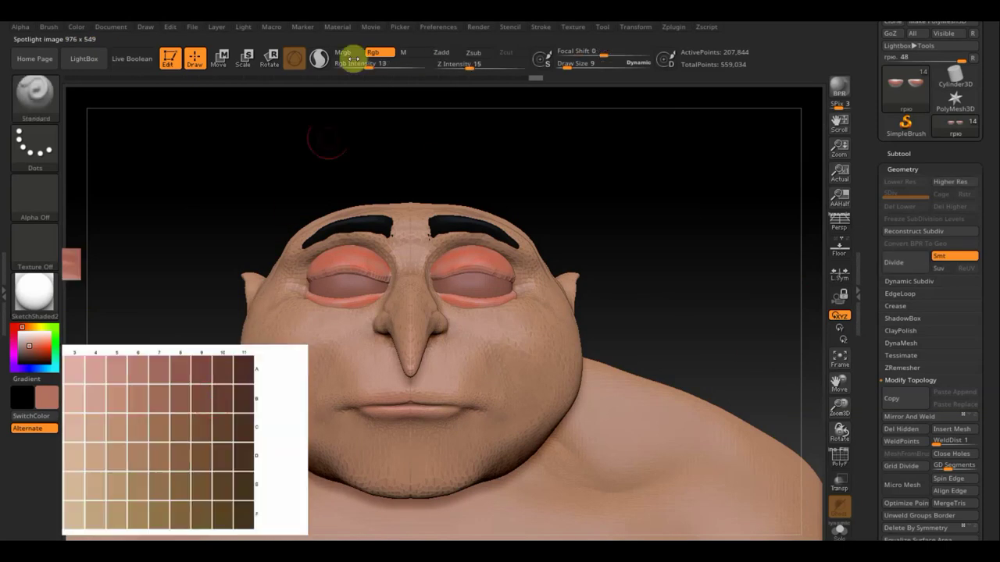
Raise paint strength to 93 and paint chart colour onto the shoulder.
drag(422, 84, 425, 83)
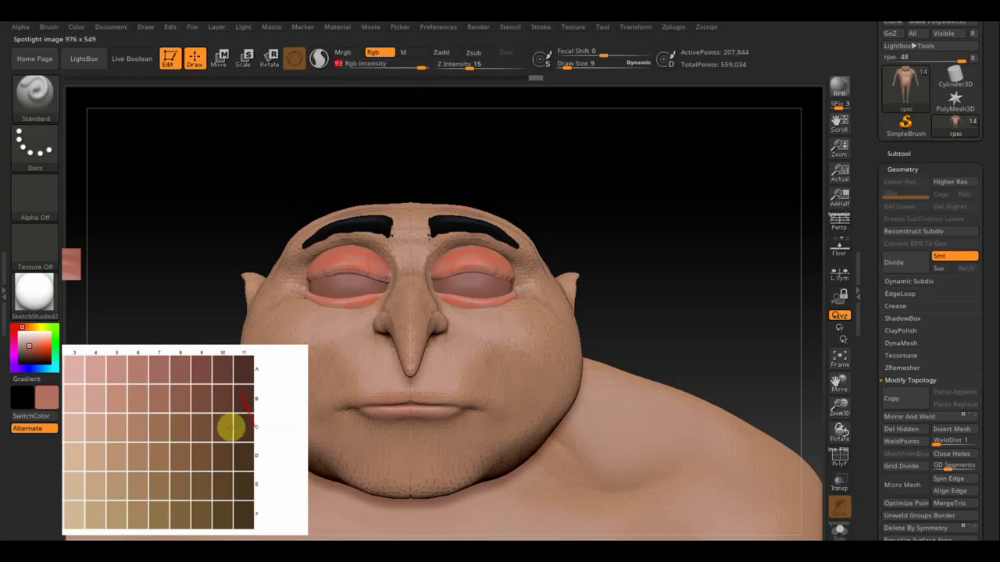
drag(189, 404, 208, 458)
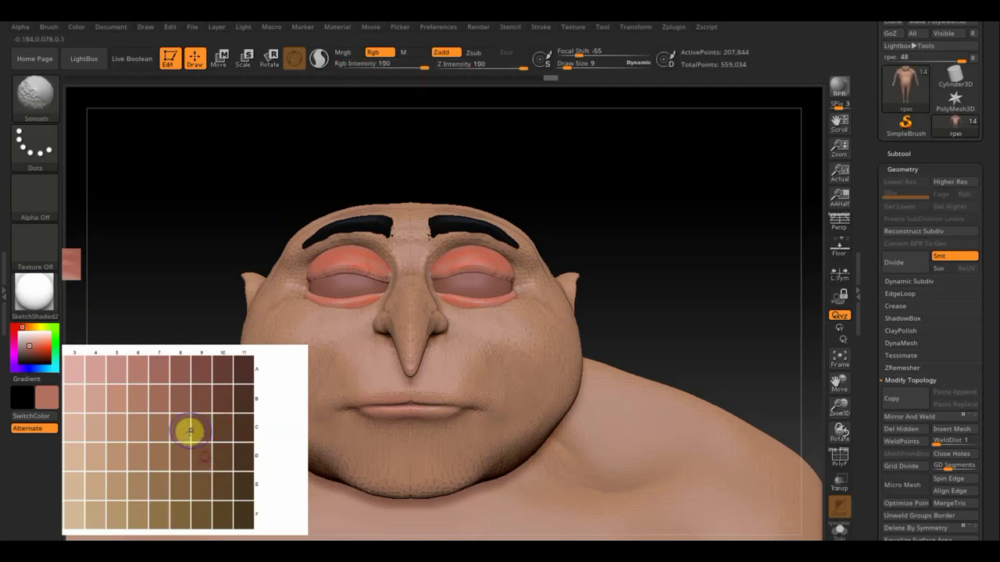
key(shift+z)
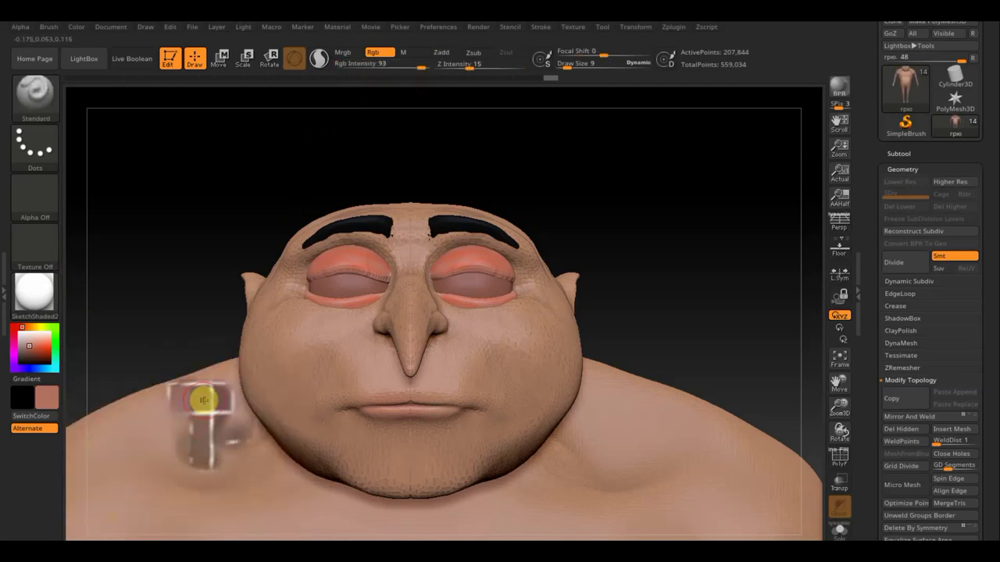
Sample a darker chart tone and brush faint blush on cheeks and beside the nose at Draw Size 28.
key(c)
drag(414, 64, 363, 71)
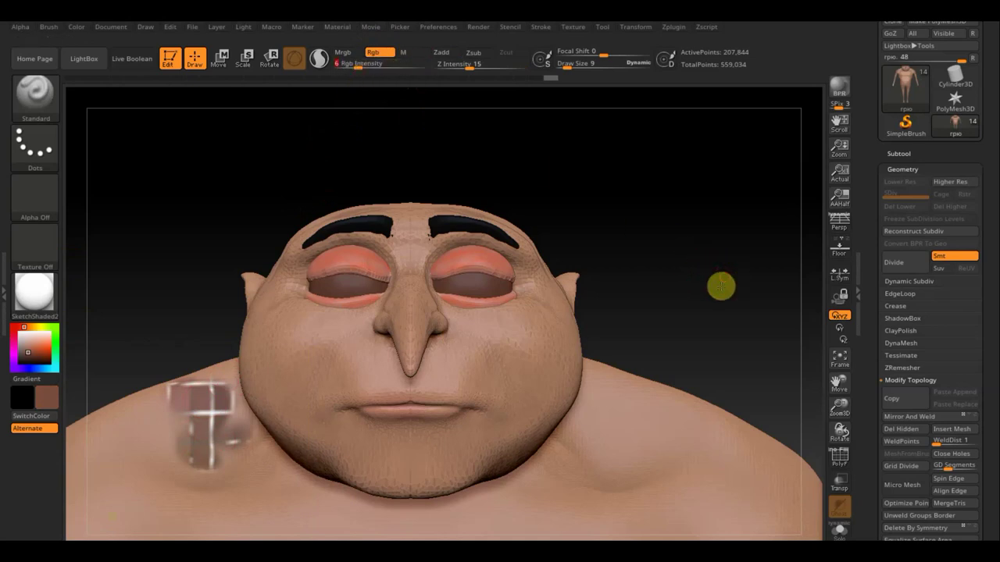
mouse_move(720, 285)
alt+mouse_down()
mouse_move(656, 120)
mouse_move(599, 279)
mouse_move(706, 179)
alt+mouse_up()
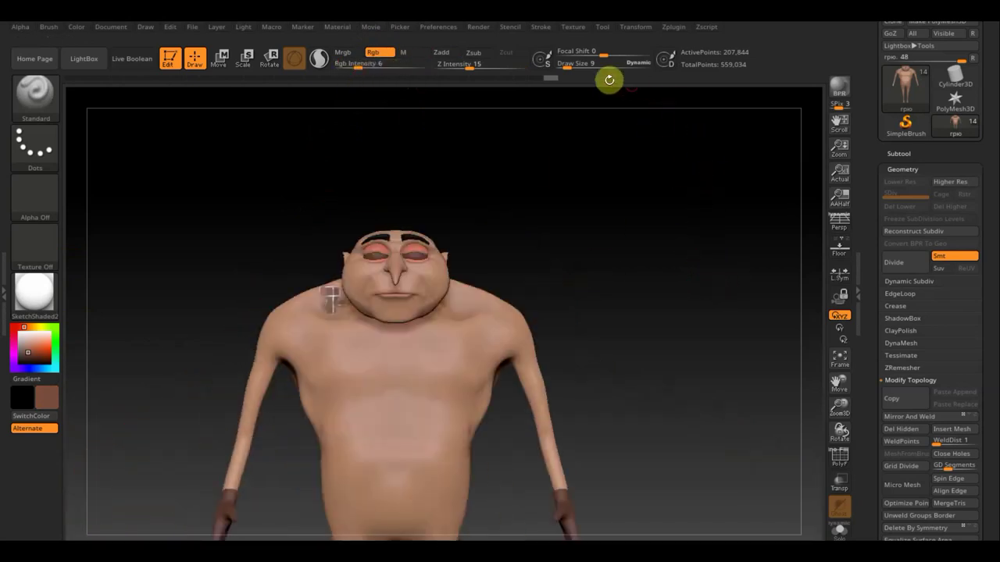
drag(569, 62, 580, 66)
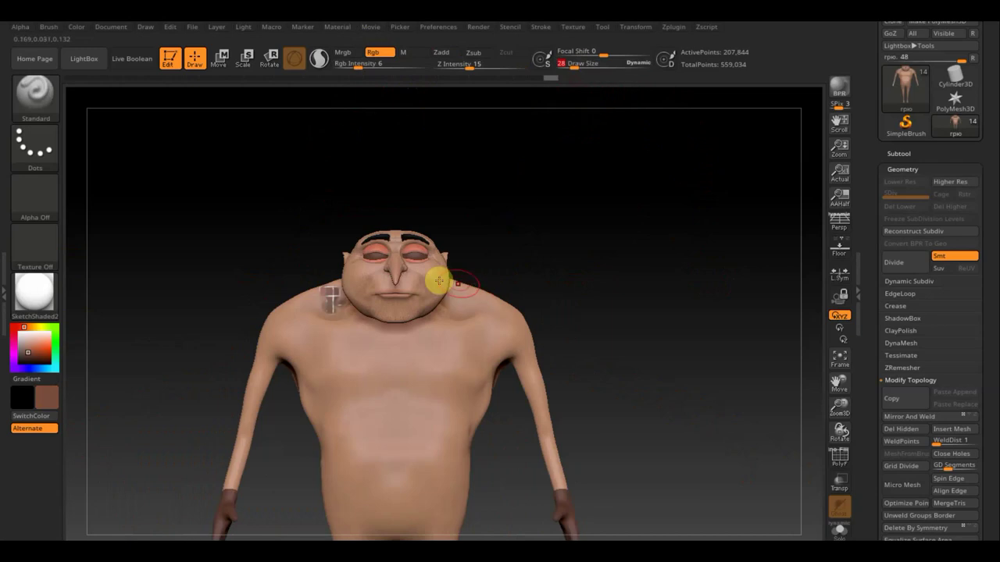
drag(439, 282, 365, 270)
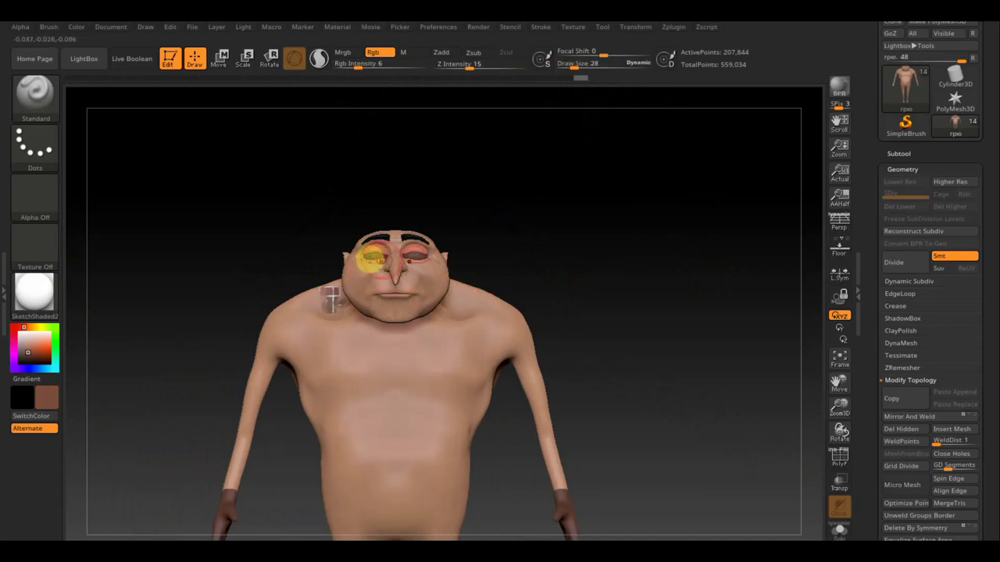
mouse_move(372, 258)
mouse_down()
mouse_move(393, 265)
mouse_move(382, 266)
mouse_up()
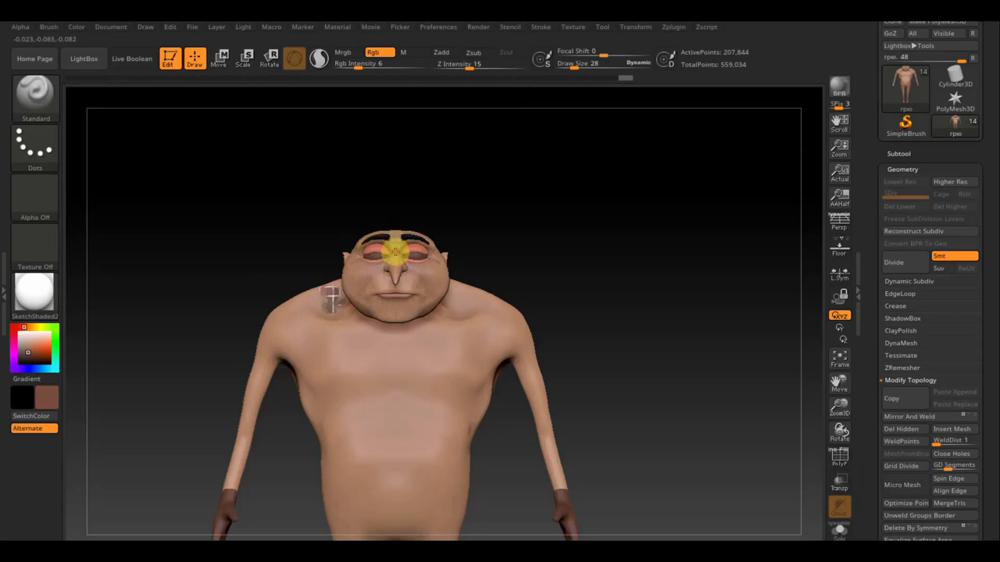
mouse_move(587, 251)
mouse_down()
mouse_move(554, 250)
mouse_move(384, 303)
mouse_move(400, 280)
mouse_up()
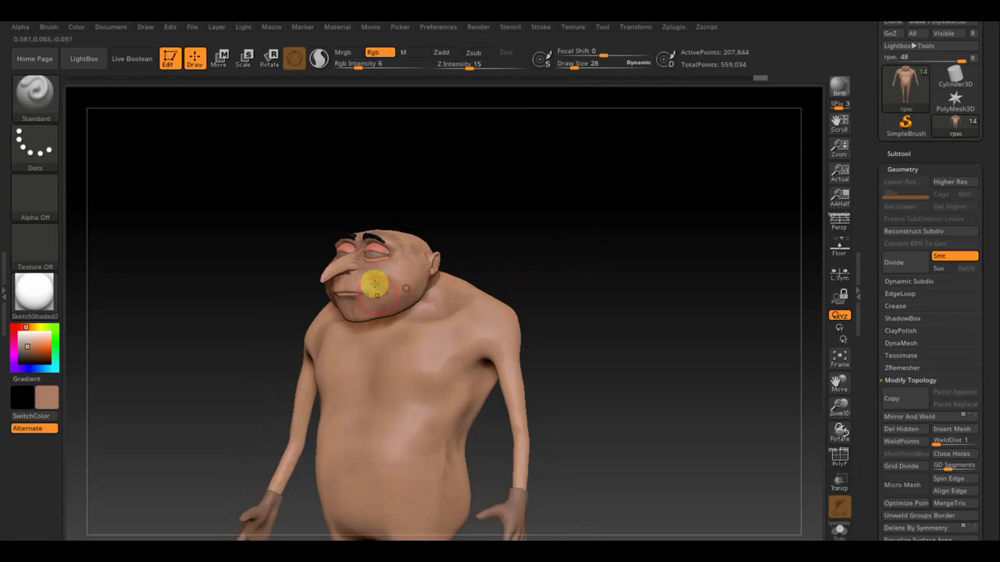
mouse_move(356, 275)
mouse_down()
mouse_move(410, 282)
mouse_move(457, 326)
mouse_move(408, 294)
mouse_move(482, 301)
mouse_move(454, 378)
mouse_up()
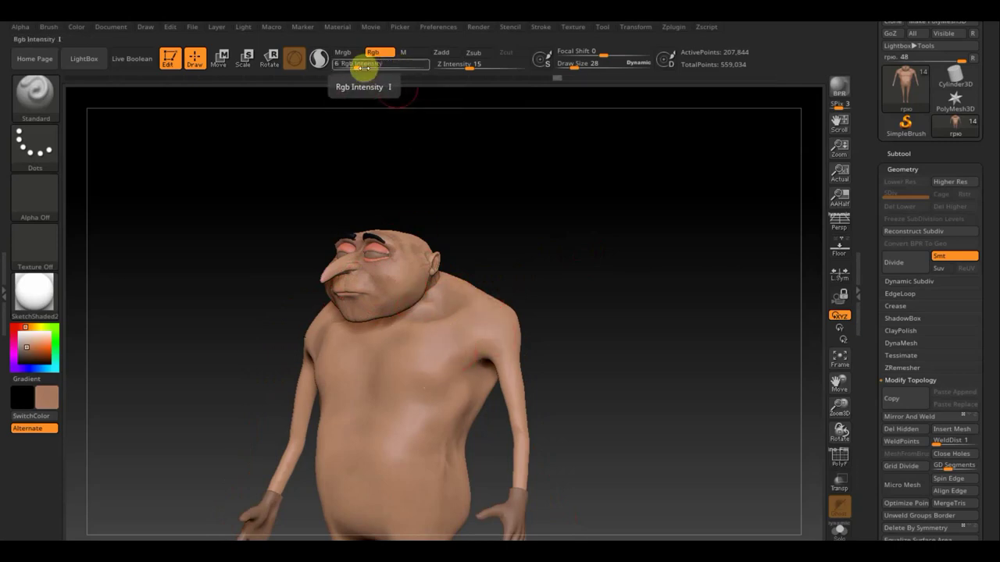
Raise Rgb Intensity to 14, paint the neck, and turn the character to its other side.
drag(357, 63, 370, 69)
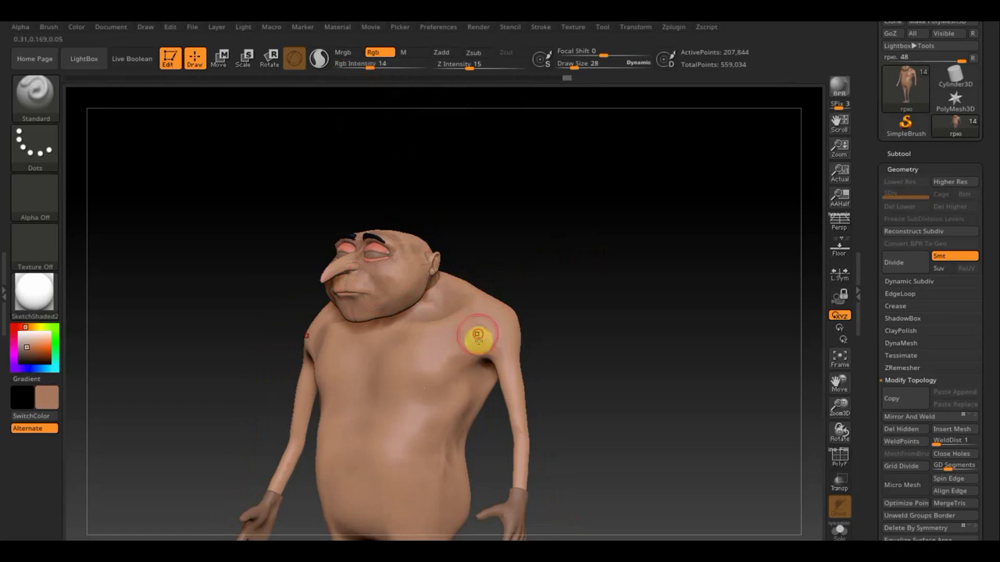
mouse_move(475, 335)
mouse_down()
mouse_move(414, 310)
mouse_move(332, 320)
mouse_up()
mouse_move(554, 243)
mouse_down()
mouse_move(612, 241)
mouse_move(305, 292)
mouse_up()
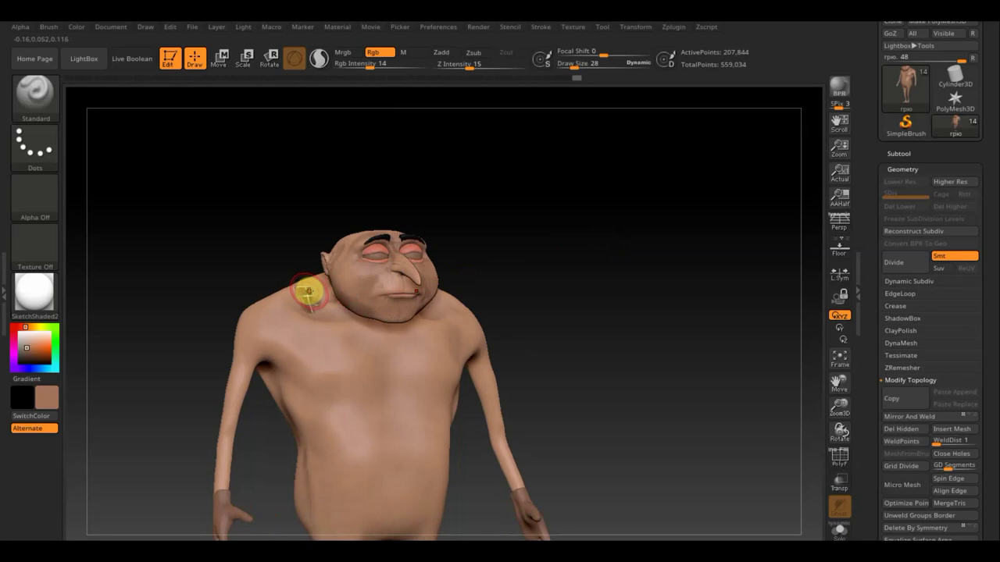
drag(549, 328, 487, 335)
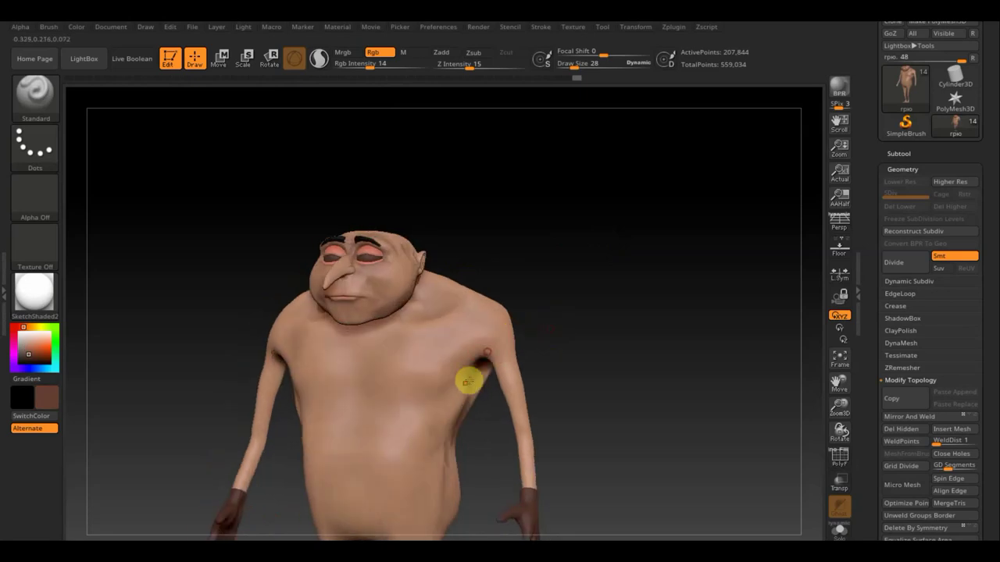
drag(473, 199, 477, 220)
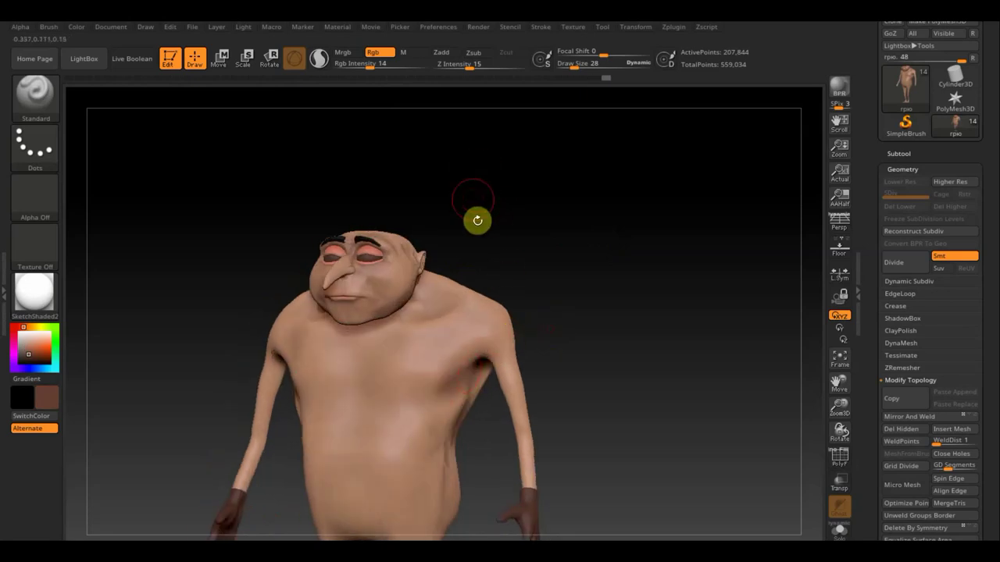
Set Z Intensity to 3 and Rgb Intensity to 2, then shade the right shoulder and belly faintly.
click(465, 67)
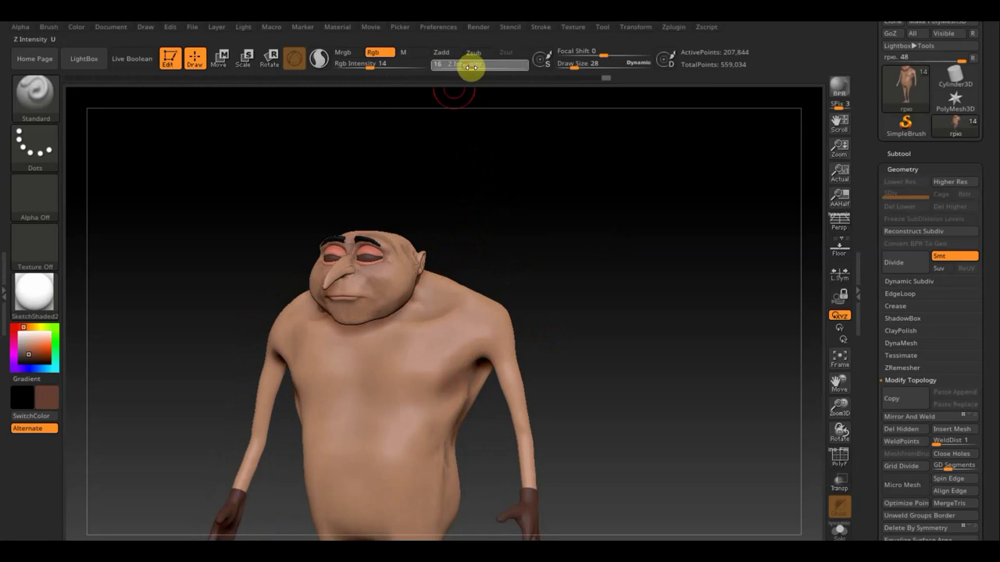
drag(470, 67, 453, 67)
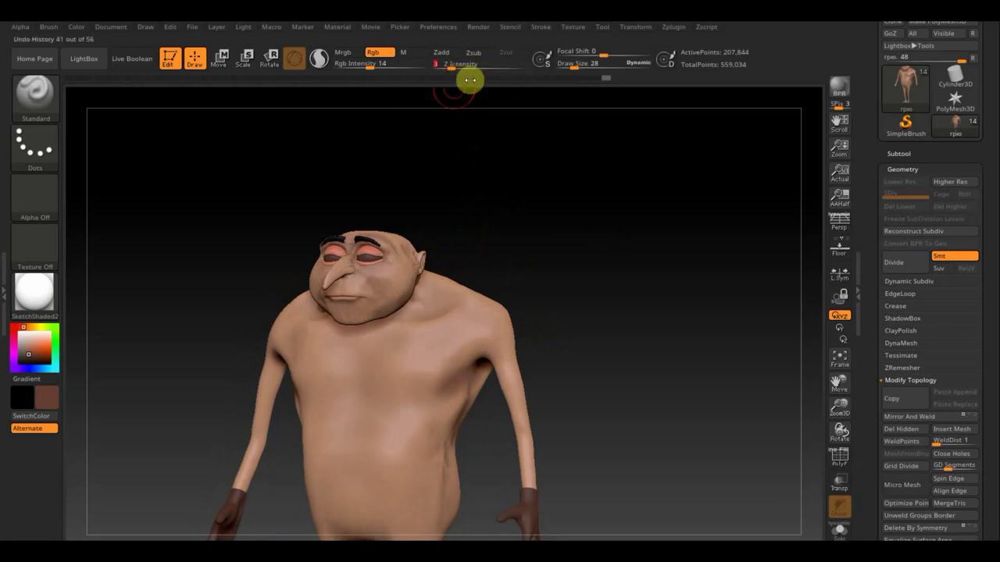
drag(375, 67, 377, 67)
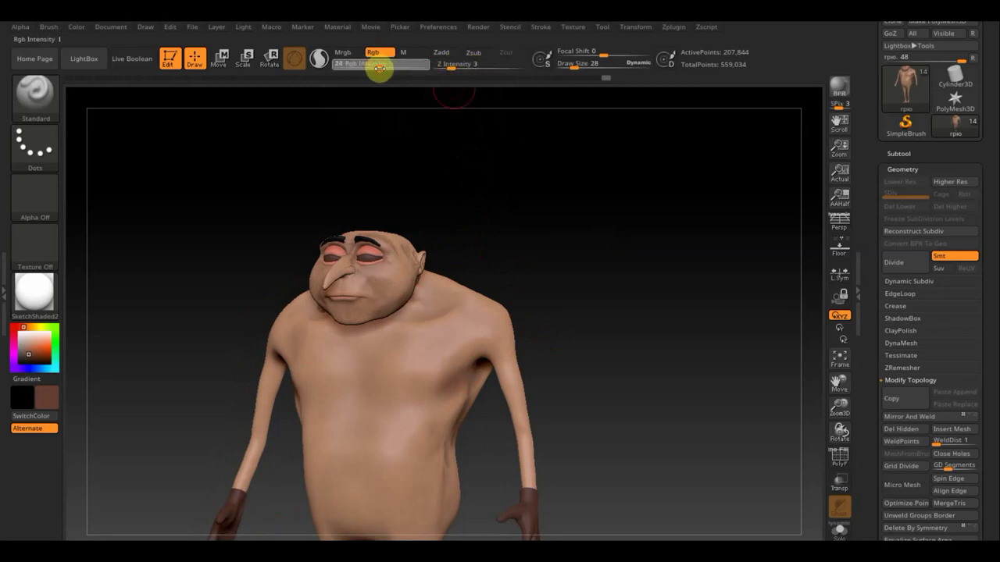
mouse_move(442, 323)
mouse_down()
mouse_move(439, 290)
mouse_move(446, 296)
mouse_up()
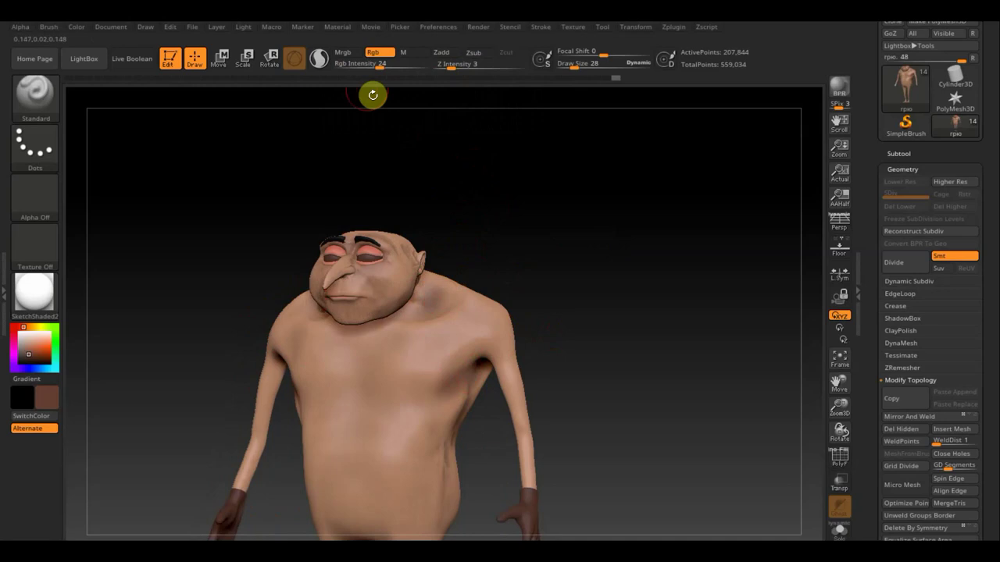
drag(374, 67, 352, 66)
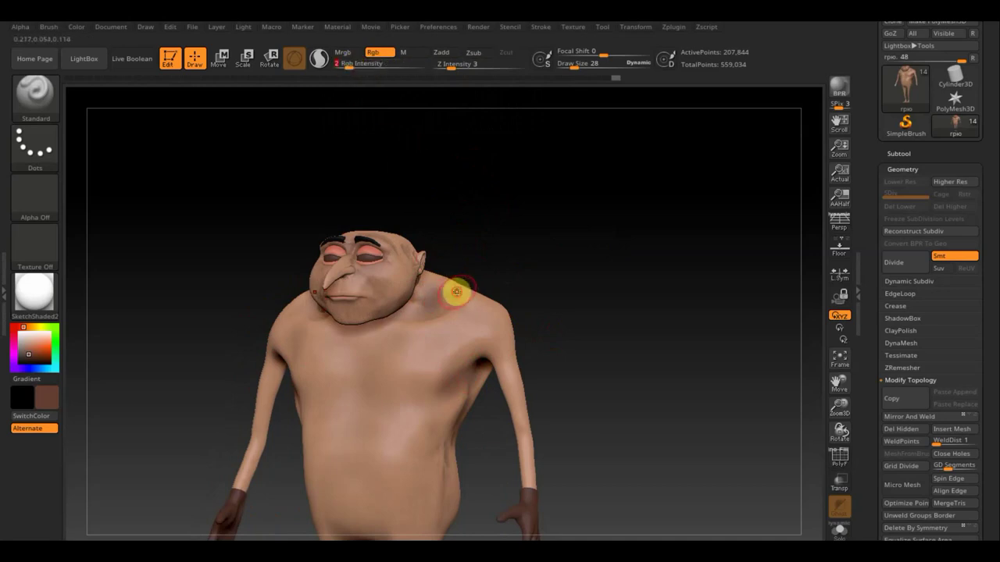
drag(456, 293, 439, 315)
click(359, 408)
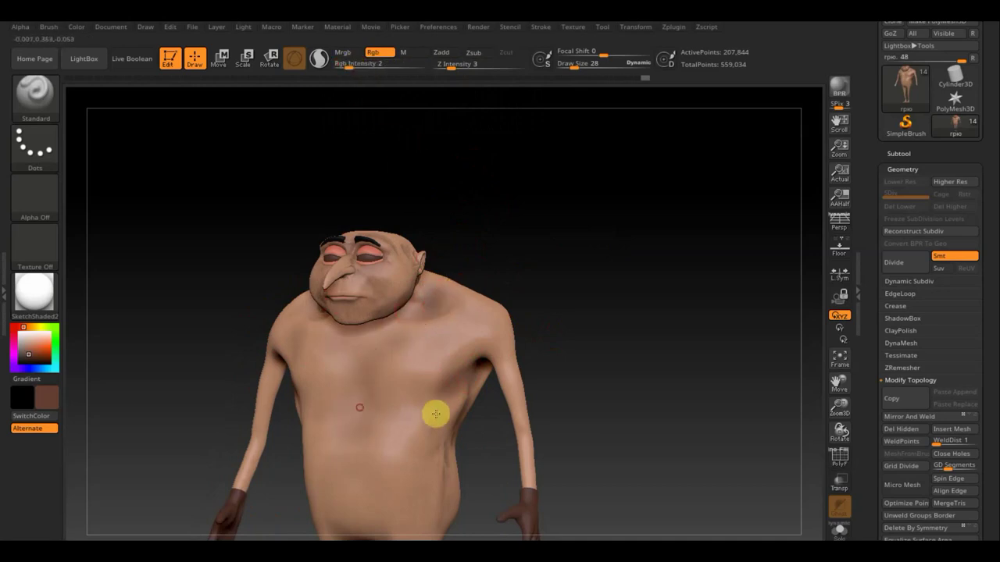
click(380, 401)
In a front view, smooth and blend the chest skin with Draw Size 95.
mouse_move(566, 379)
mouse_down()
mouse_move(615, 375)
mouse_move(557, 380)
mouse_up()
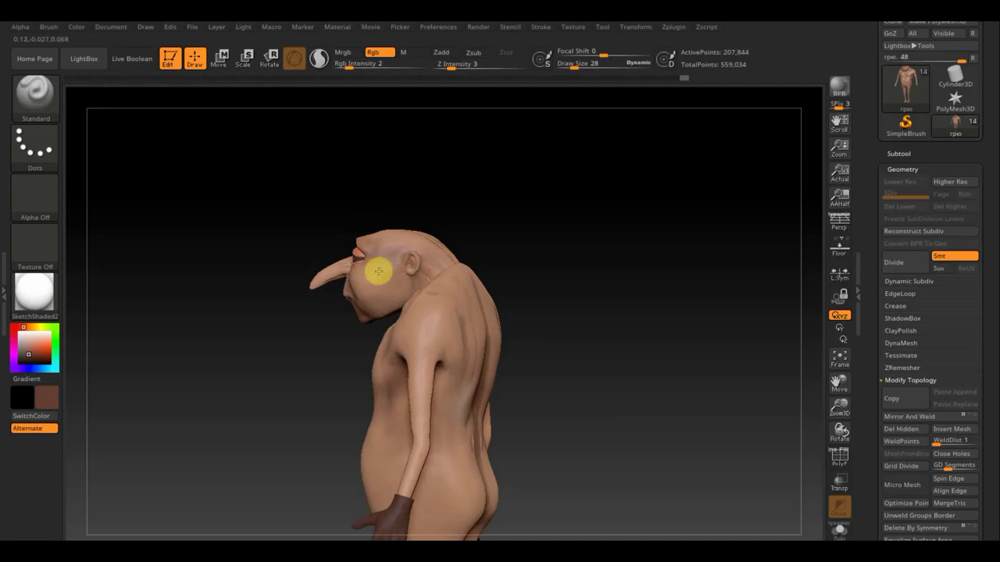
mouse_move(515, 286)
shift+mouse_down()
mouse_move(642, 375)
mouse_move(610, 167)
shift+mouse_up()
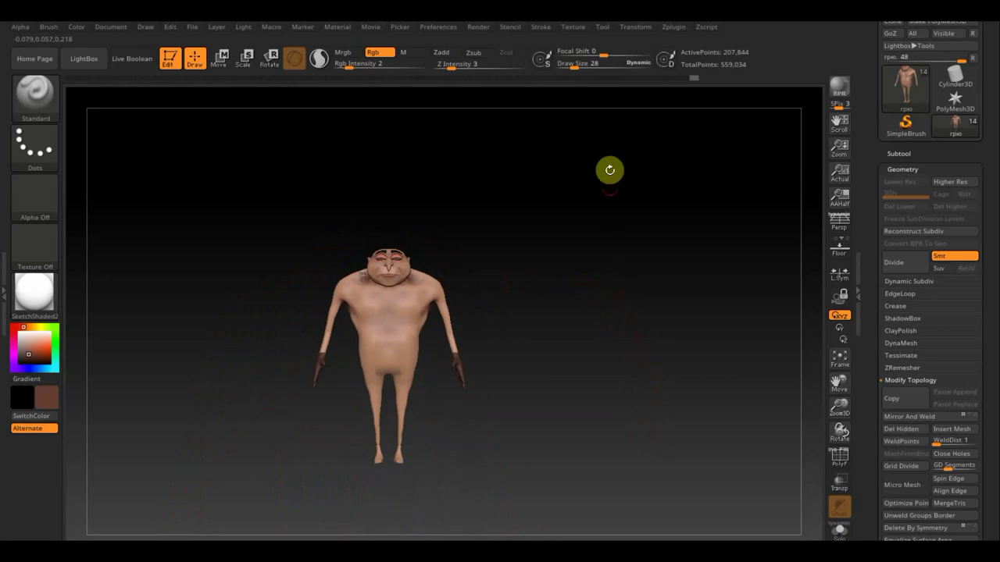
drag(571, 66, 586, 69)
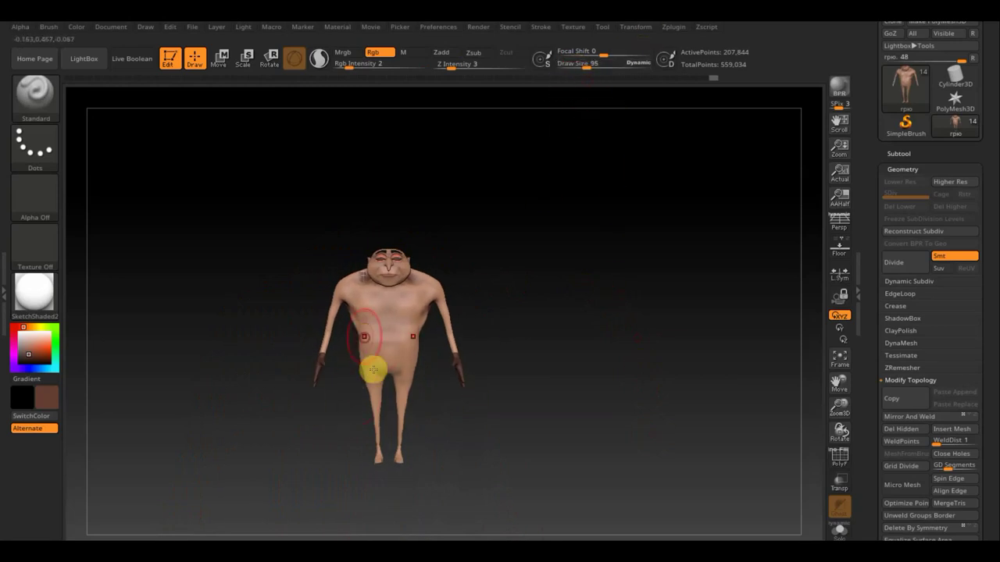
mouse_move(375, 368)
mouse_down()
mouse_move(353, 323)
mouse_move(386, 435)
mouse_move(344, 281)
mouse_move(353, 329)
mouse_up()
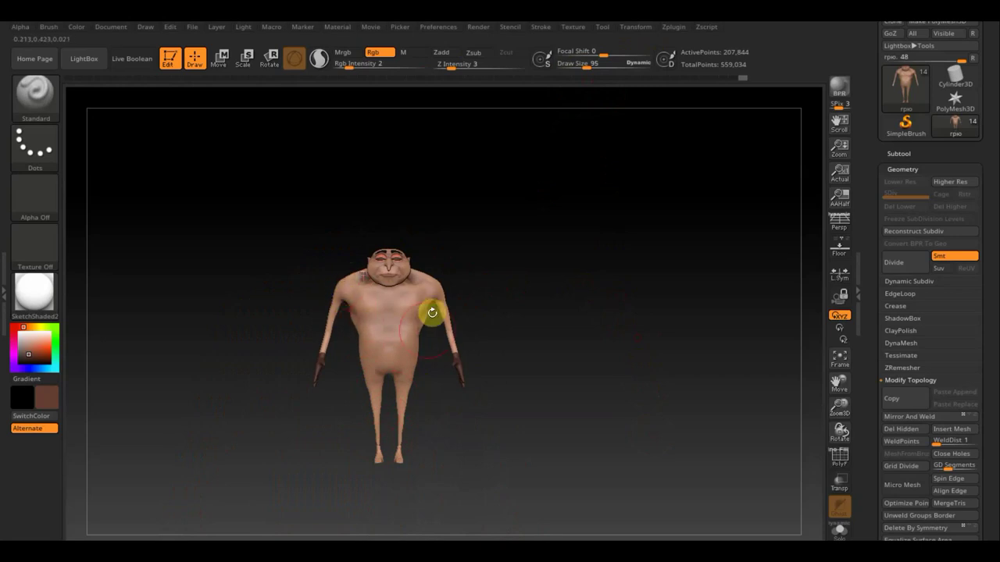
Set Draw Size 33 and Rgb Intensity 30, undo the head deformation, and reframe the torso.
drag(514, 312, 495, 321)
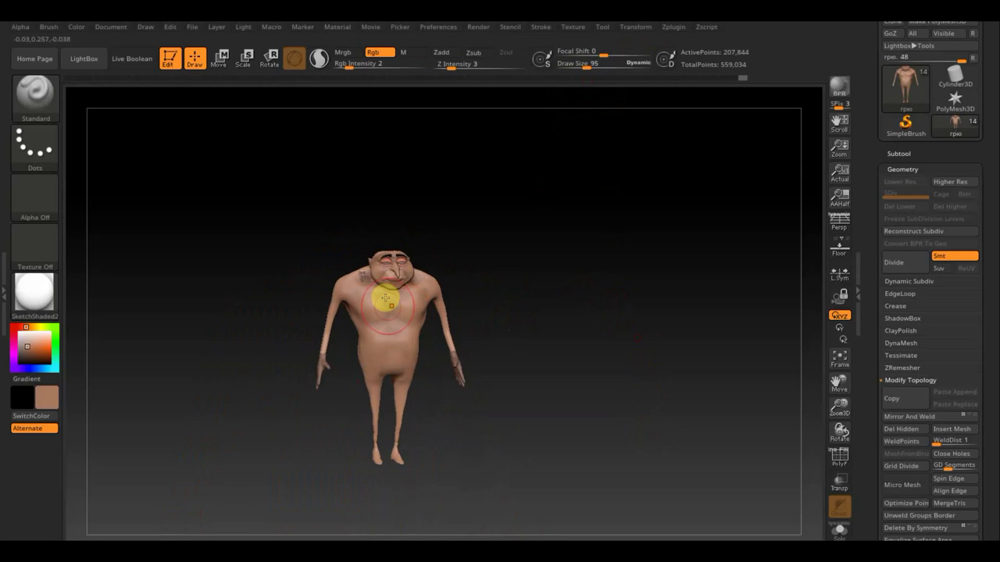
mouse_move(540, 271)
alt+mouse_down()
mouse_move(593, 447)
mouse_move(494, 368)
alt+mouse_up()
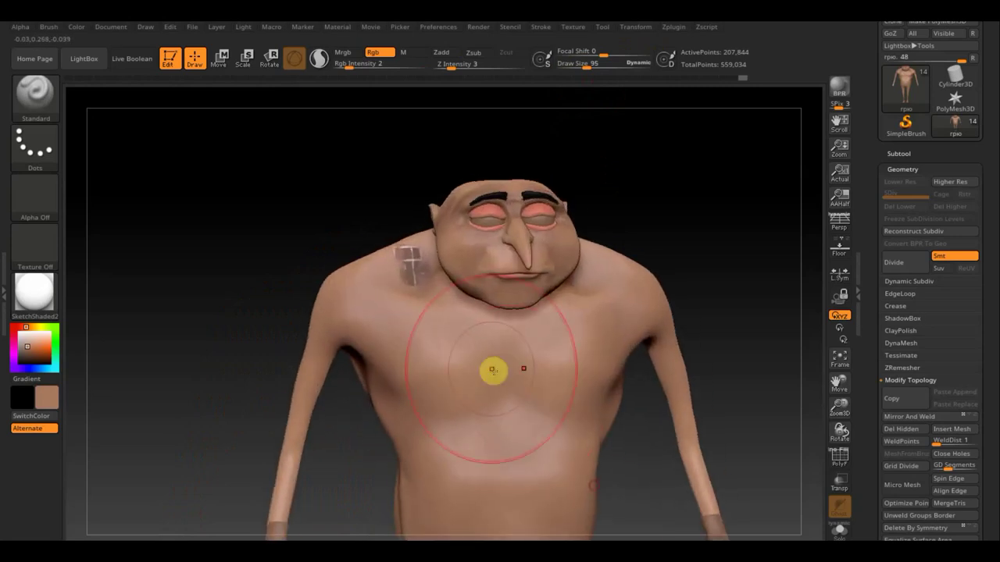
drag(594, 67, 576, 66)
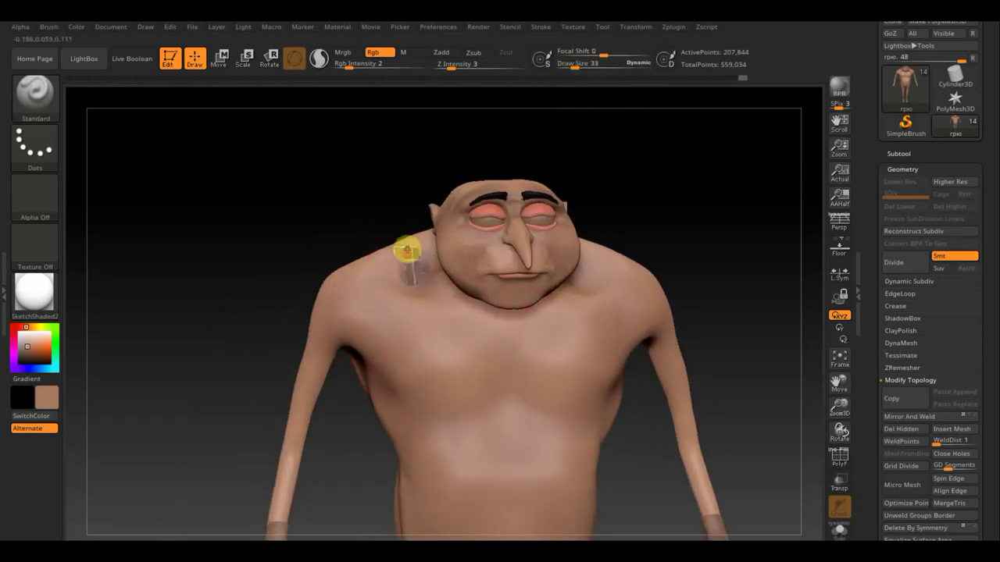
drag(346, 63, 387, 81)
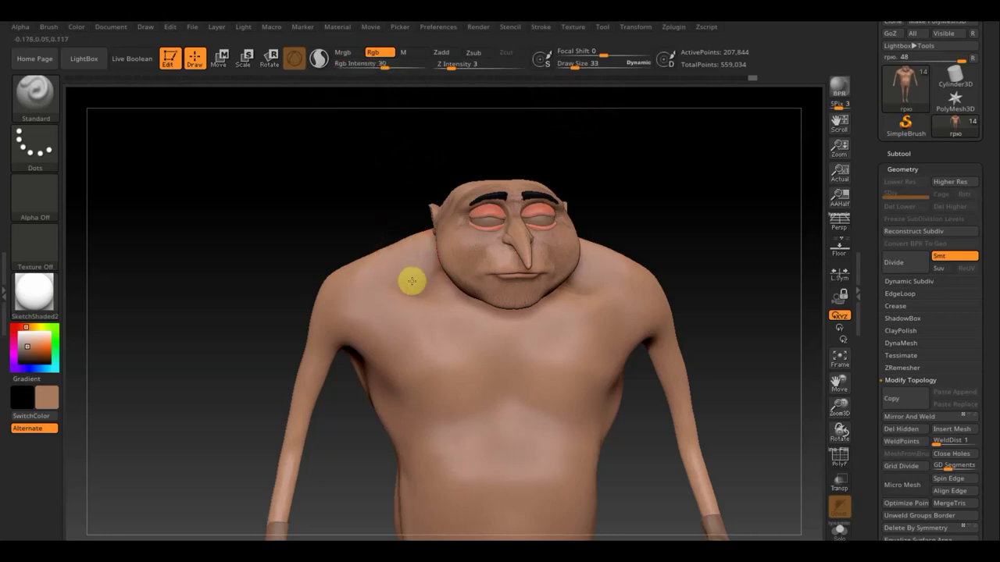
key(ctrl+z)
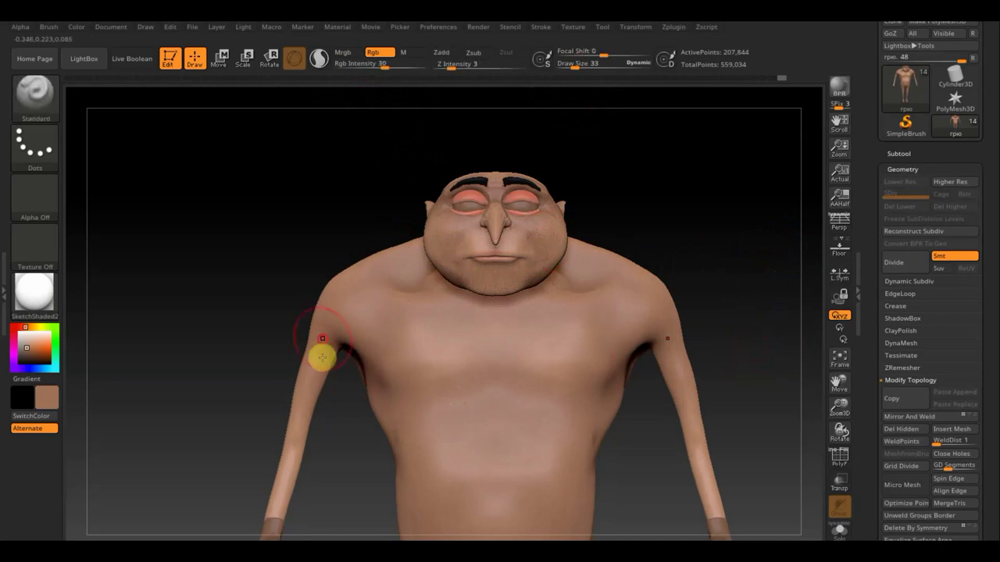
alt+drag(734, 272, 636, 333)
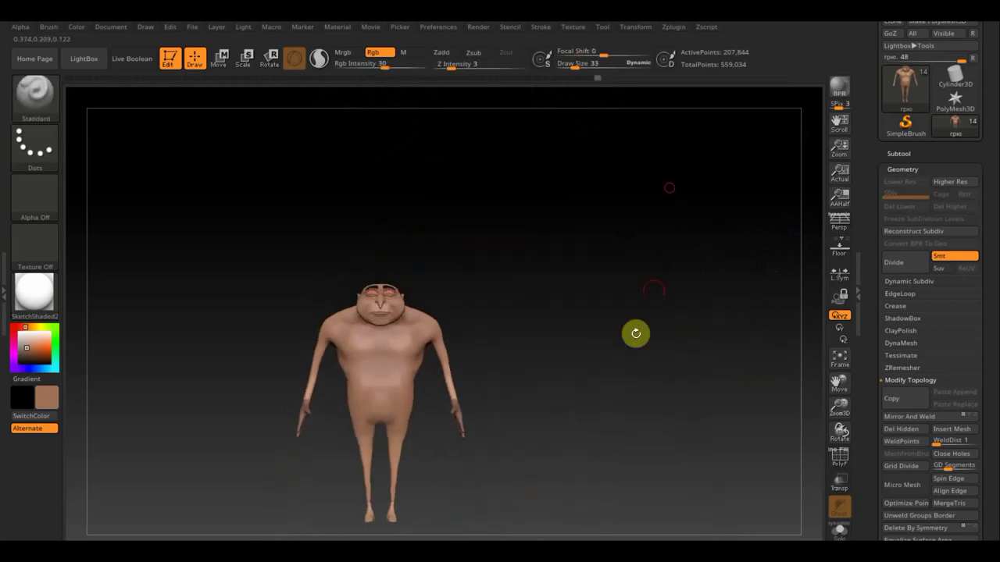
drag(658, 274, 603, 257)
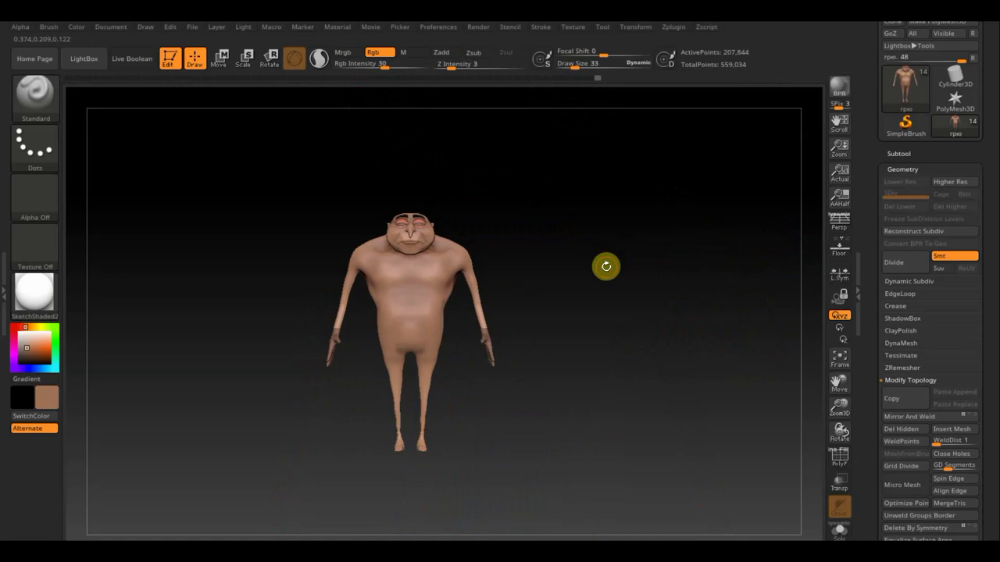
mouse_move(569, 288)
alt+mouse_down()
mouse_move(576, 263)
mouse_move(642, 489)
alt+mouse_up()
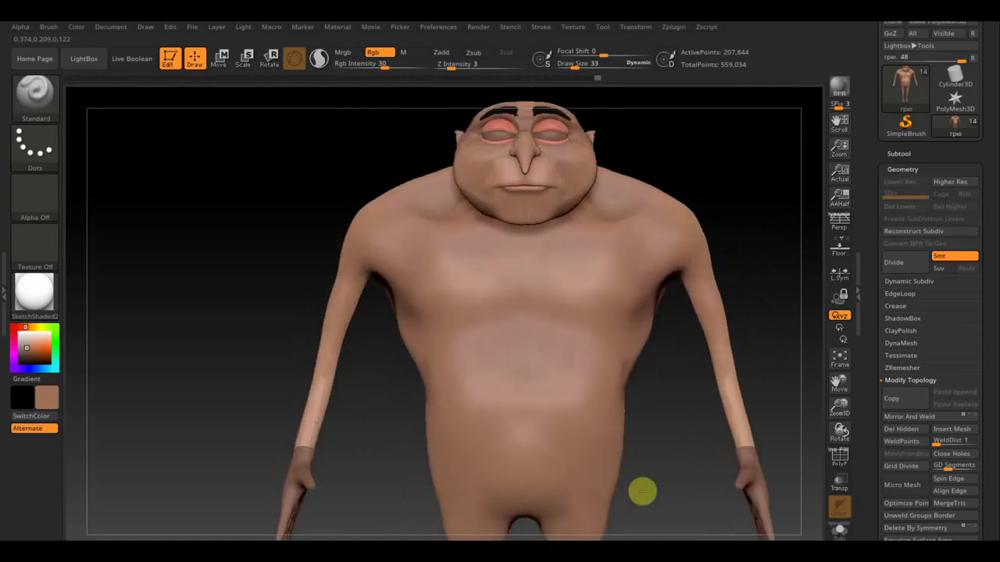
drag(253, 223, 187, 306)
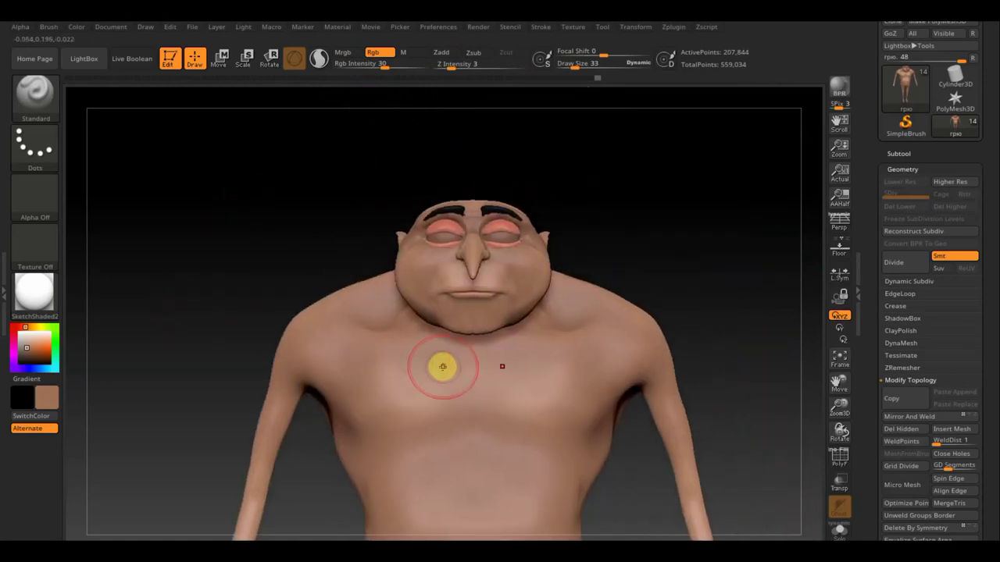
key(F1)
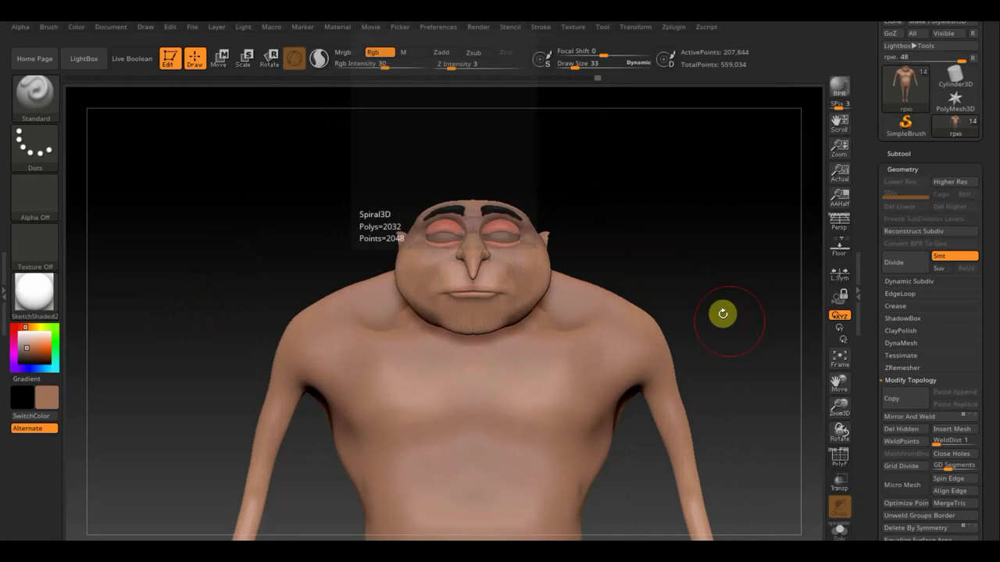
On PM3D_Sphere3D2, set Rgb Intensity to 19 and paint the eyelids in skin tone.
key(F1)
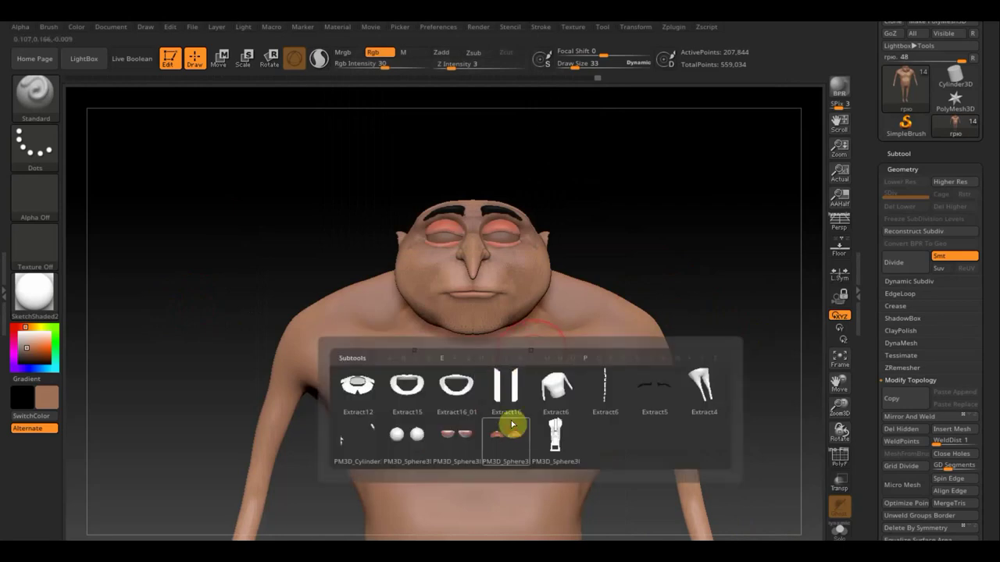
click(511, 422)
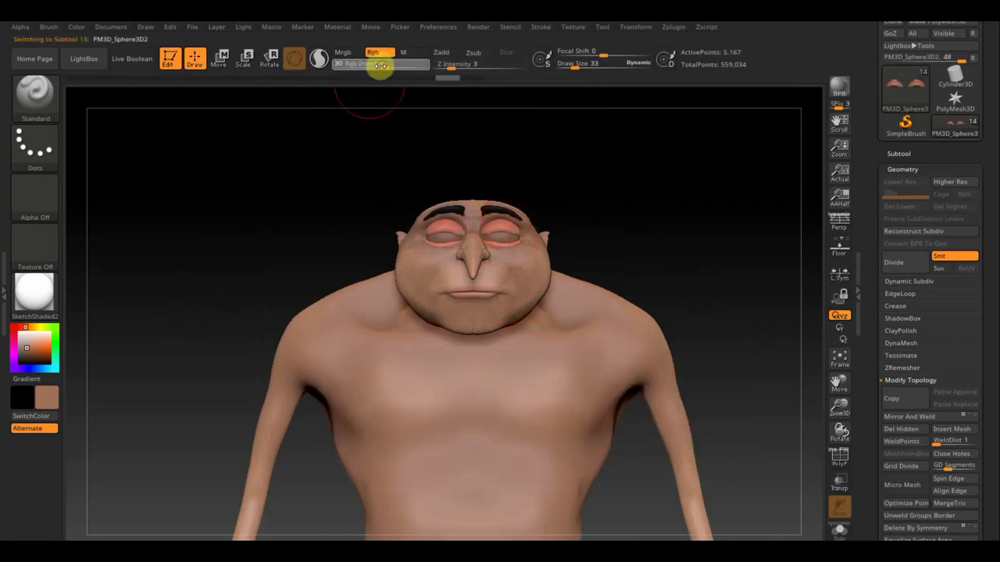
drag(376, 67, 374, 67)
mouse_move(525, 230)
mouse_down()
mouse_move(469, 225)
mouse_move(513, 224)
mouse_move(507, 266)
mouse_up()
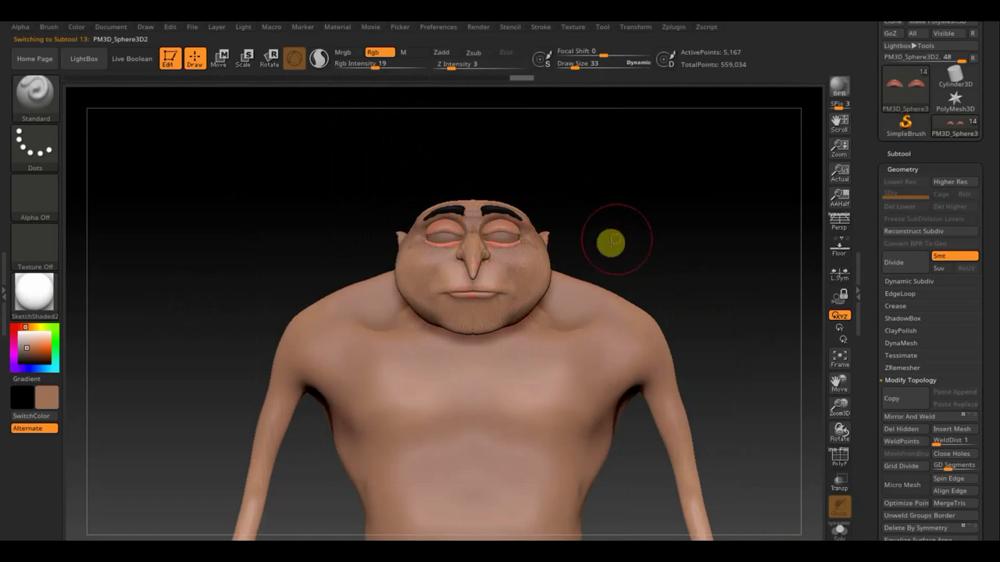
Frame the whole model and start a rectangular mask over it.
mouse_move(610, 241)
mouse_down()
mouse_move(538, 243)
mouse_move(609, 241)
mouse_move(617, 230)
mouse_move(636, 273)
mouse_up()
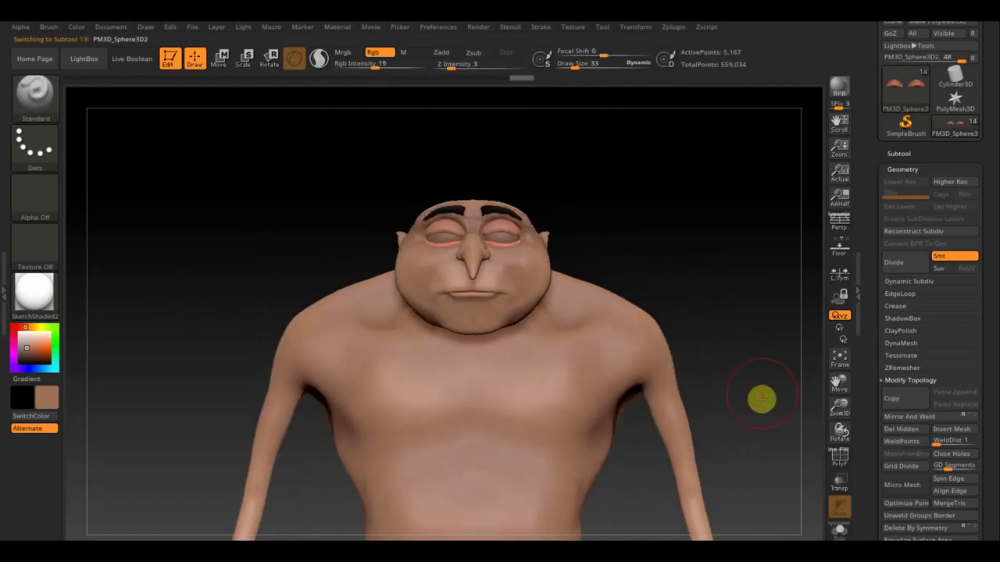
key(f)
drag(690, 221, 614, 299)
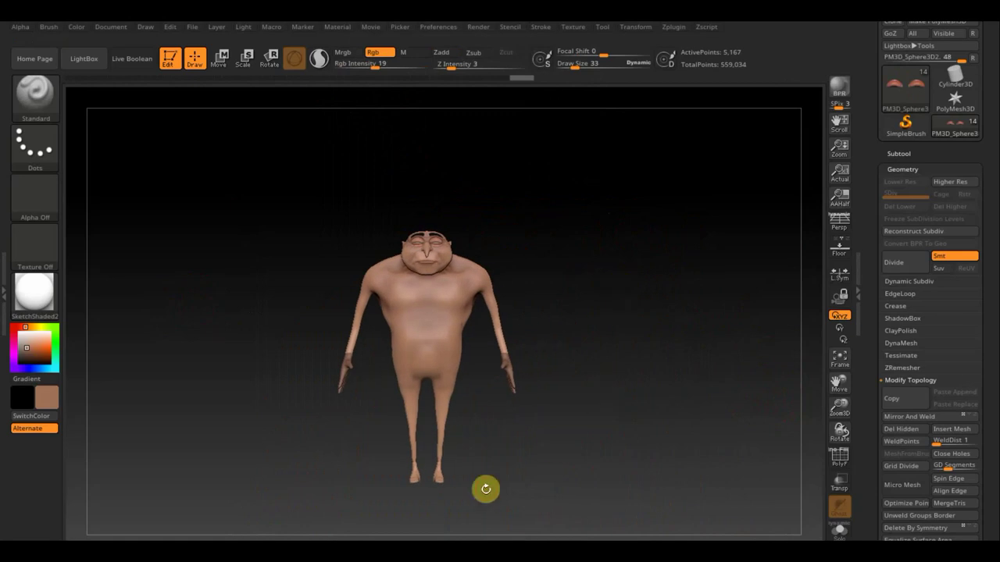
ctrl+drag(244, 170, 597, 460)
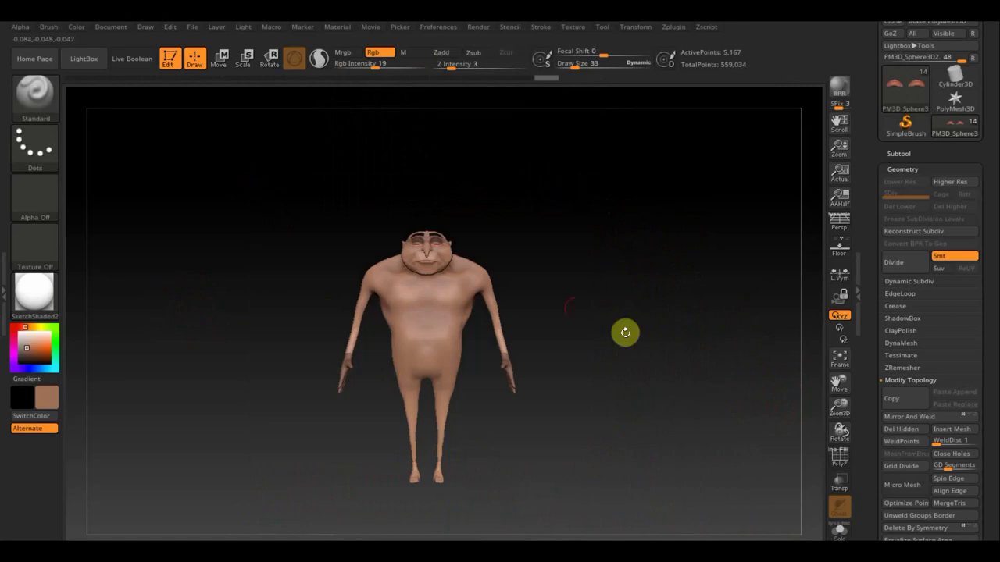
Return to the main body subtool and pick a near-black paint colour.
key(F1)
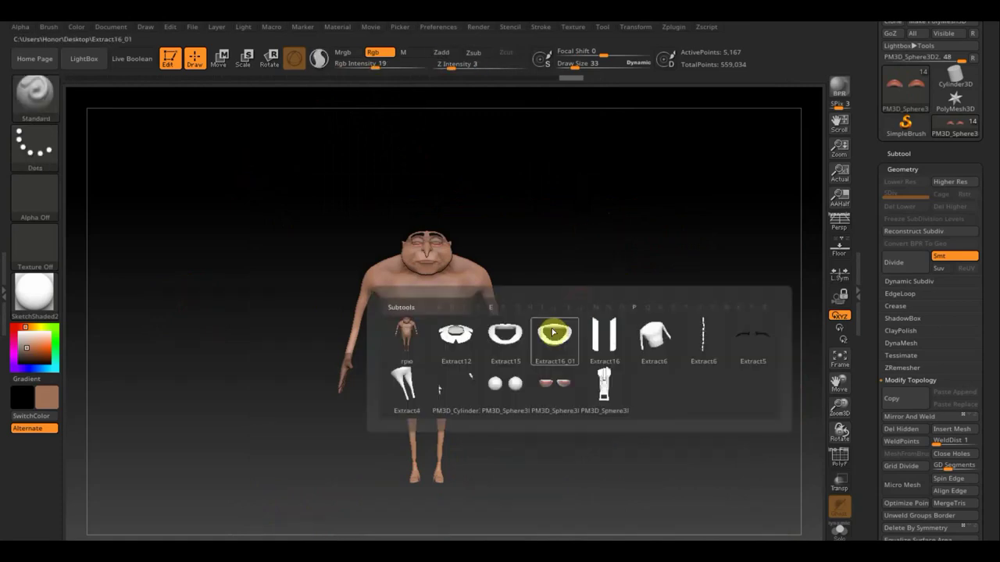
click(404, 341)
ctrl+drag(228, 197, 544, 462)
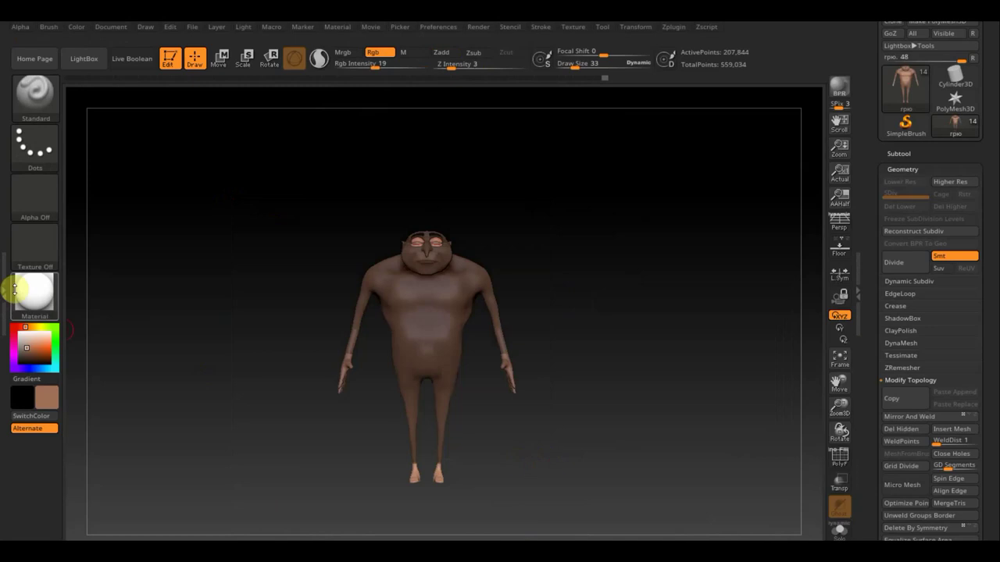
click(47, 400)
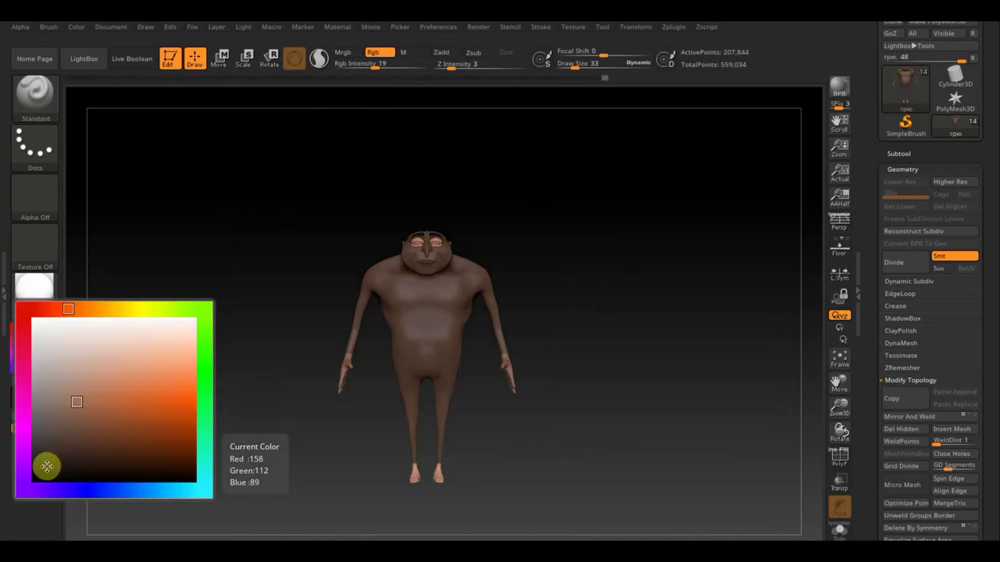
click(47, 466)
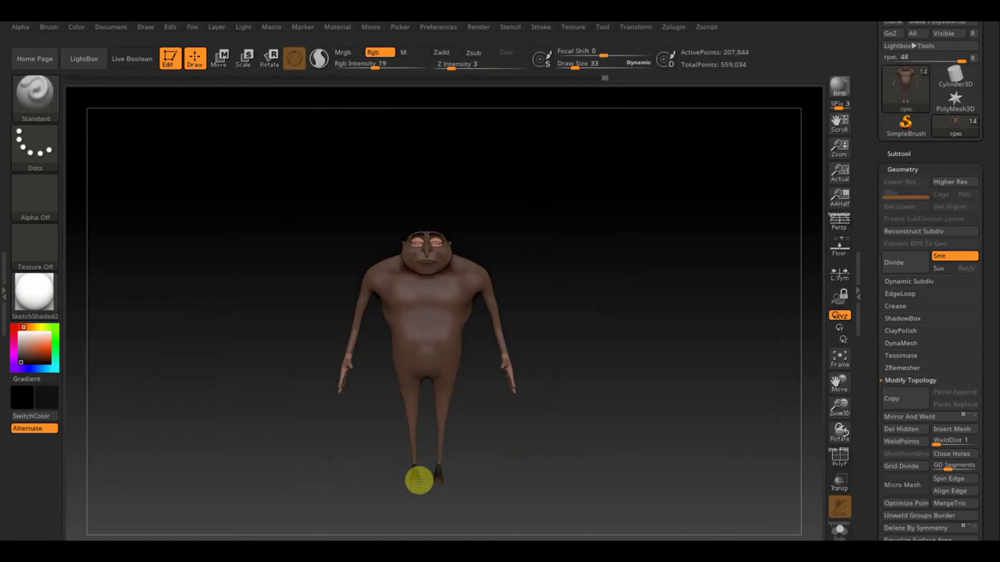
Paint both shoes black and rotate the model to check them.
mouse_move(418, 480)
mouse_down()
mouse_move(437, 483)
mouse_move(424, 476)
mouse_up()
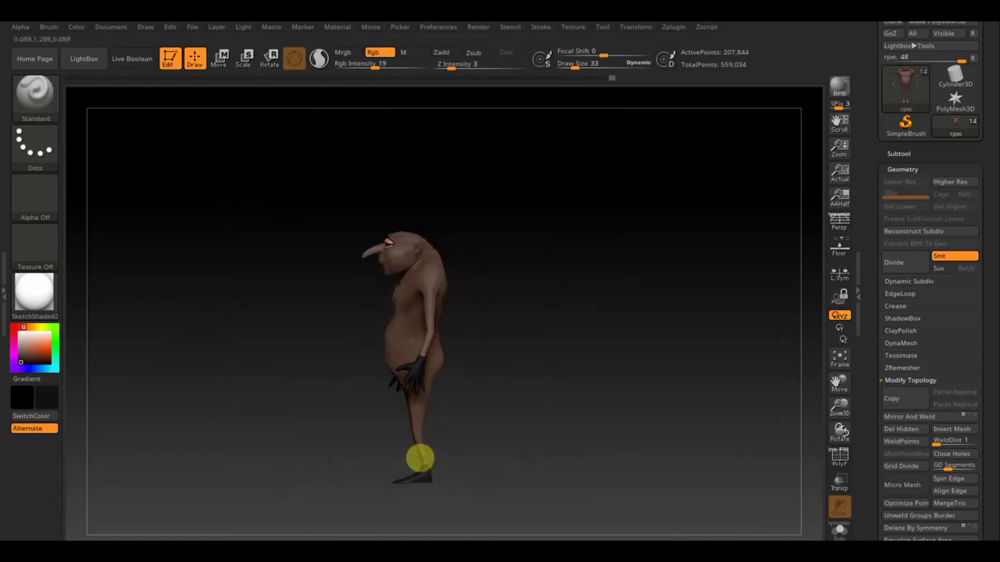
drag(481, 471, 445, 474)
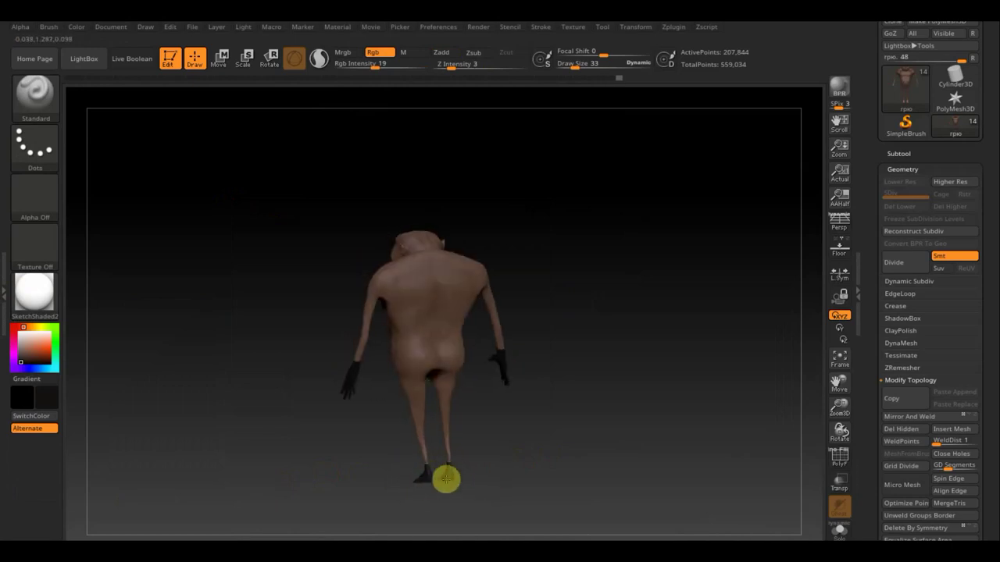
mouse_move(542, 446)
mouse_down()
mouse_move(618, 444)
mouse_move(539, 404)
mouse_move(697, 404)
mouse_up()
mouse_move(634, 409)
mouse_down()
mouse_move(563, 400)
mouse_move(653, 395)
mouse_up()
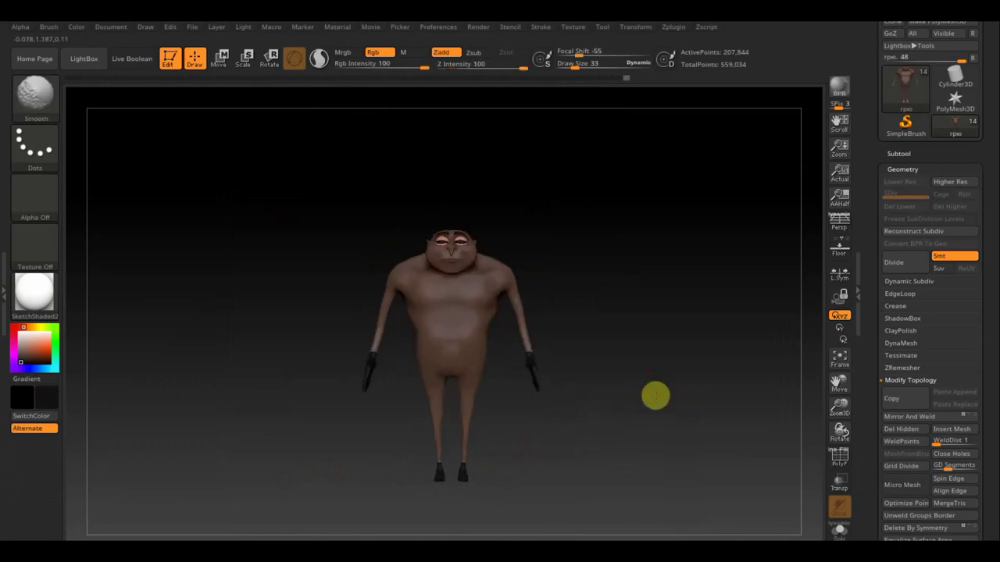
key(m)
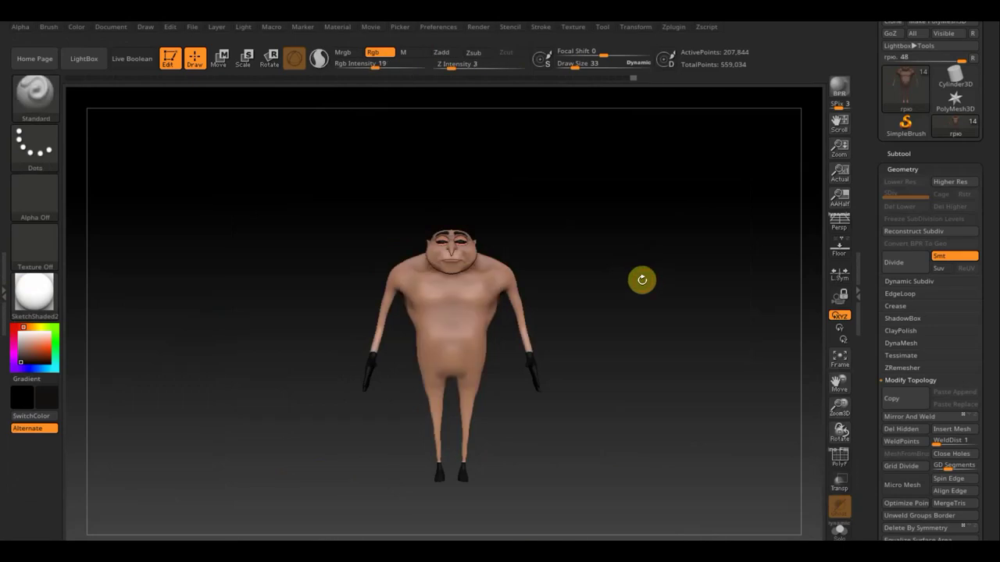
key(n)
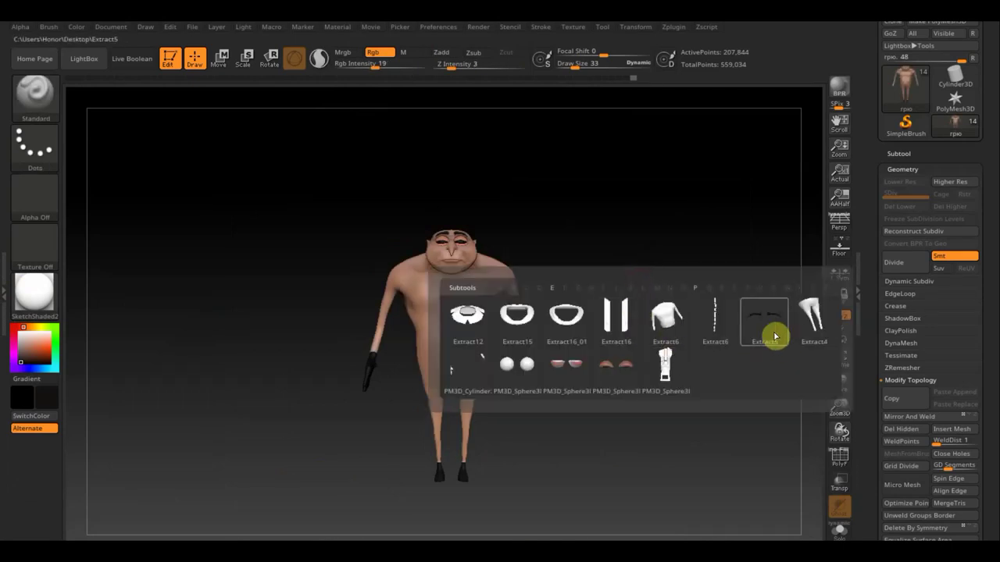
Select PM3D_Cylinder3D3, sample the chest skin tone, and set Z Intensity 3 and Rgb Intensity 46.
click(446, 373)
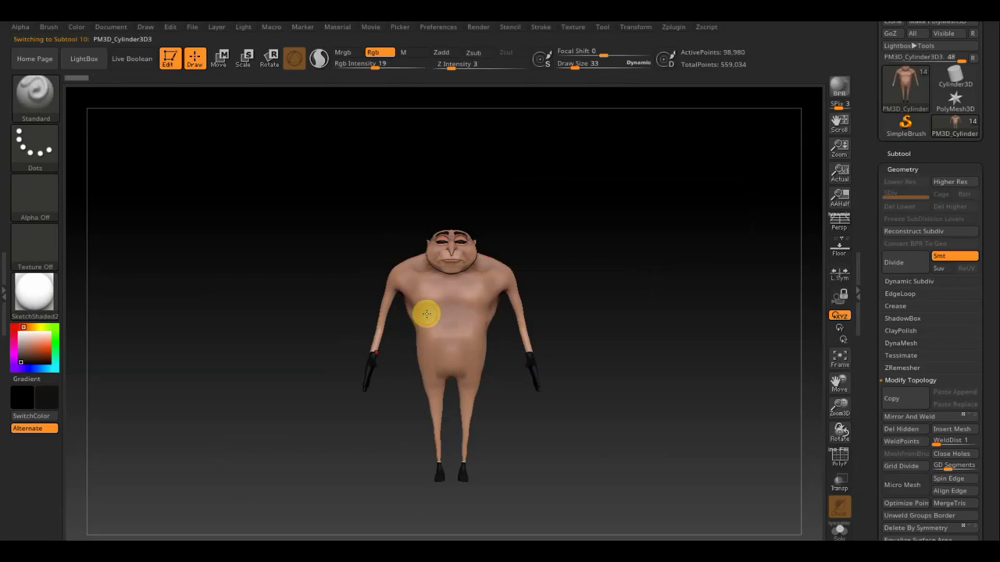
key(c)
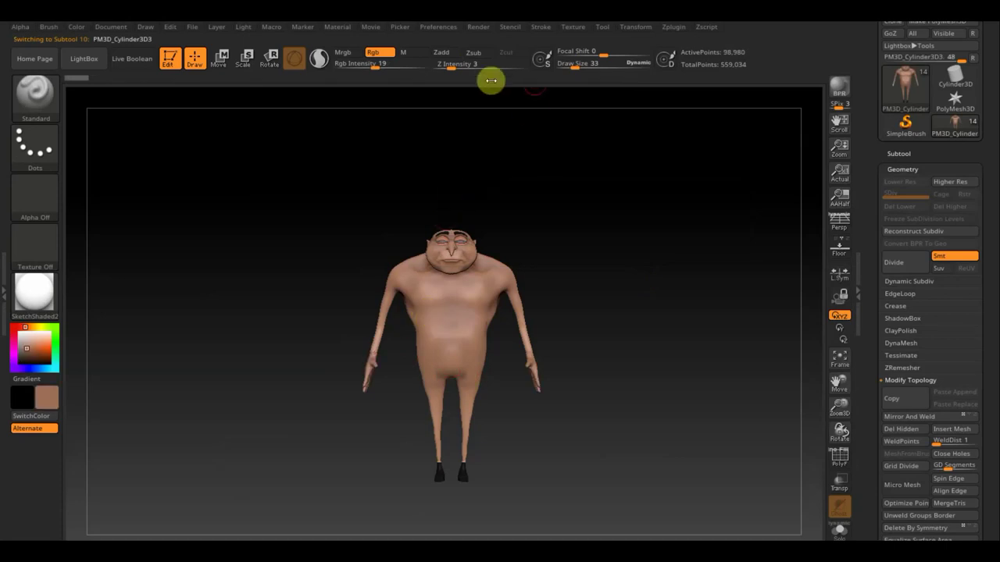
click(457, 63)
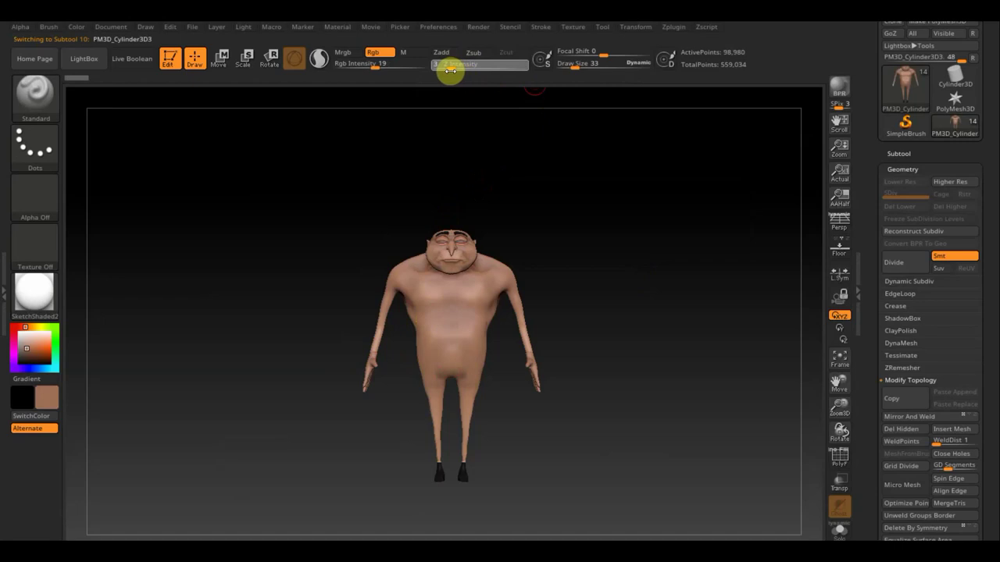
click(405, 63)
drag(375, 65, 401, 88)
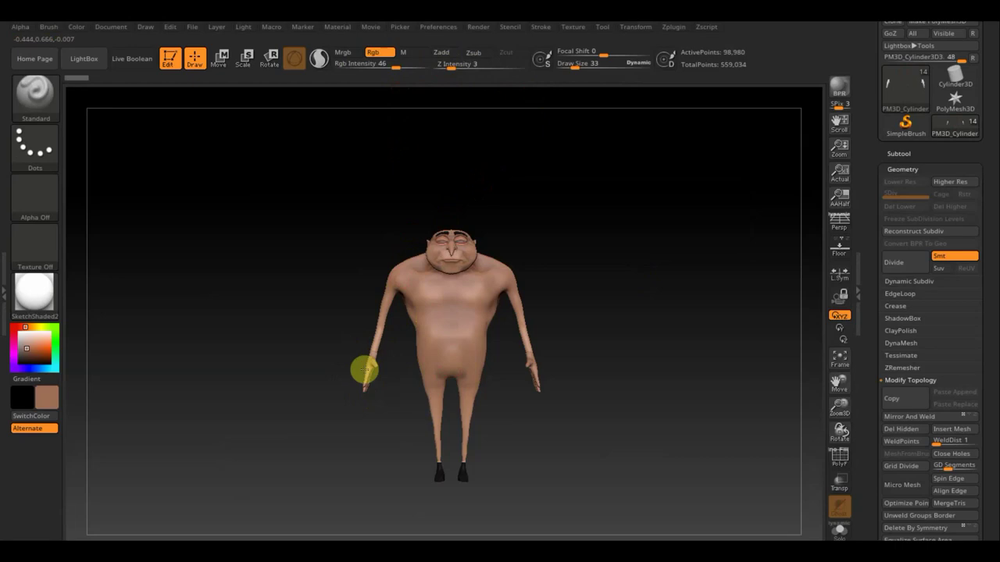
mouse_move(269, 378)
mouse_down()
mouse_move(444, 398)
mouse_move(392, 384)
mouse_up()
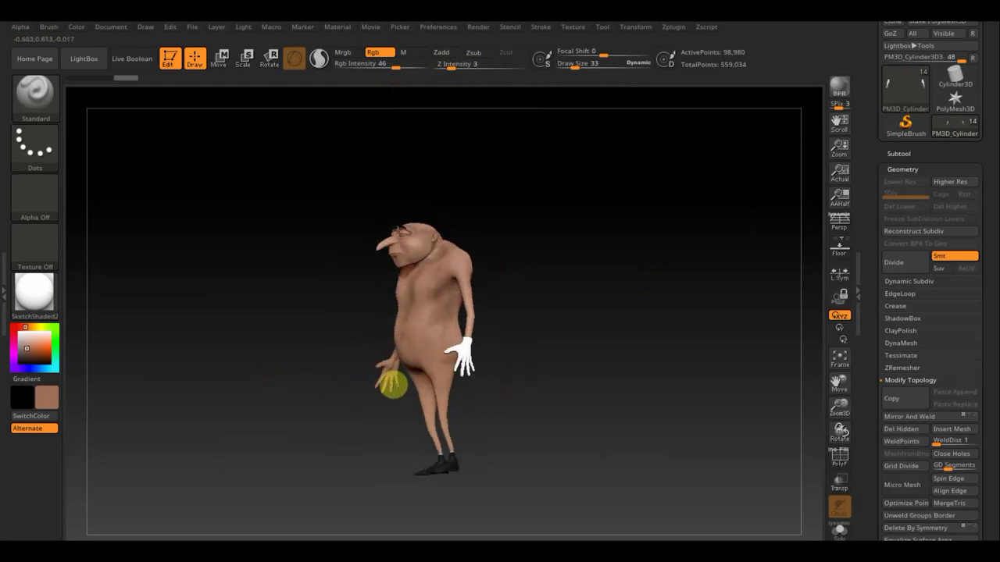
Mirror and weld the hand to the other side and choose a skin-tone colour.
click(913, 417)
mouse_move(663, 405)
mouse_down()
mouse_move(677, 404)
mouse_move(634, 385)
mouse_up()
drag(42, 397, 73, 422)
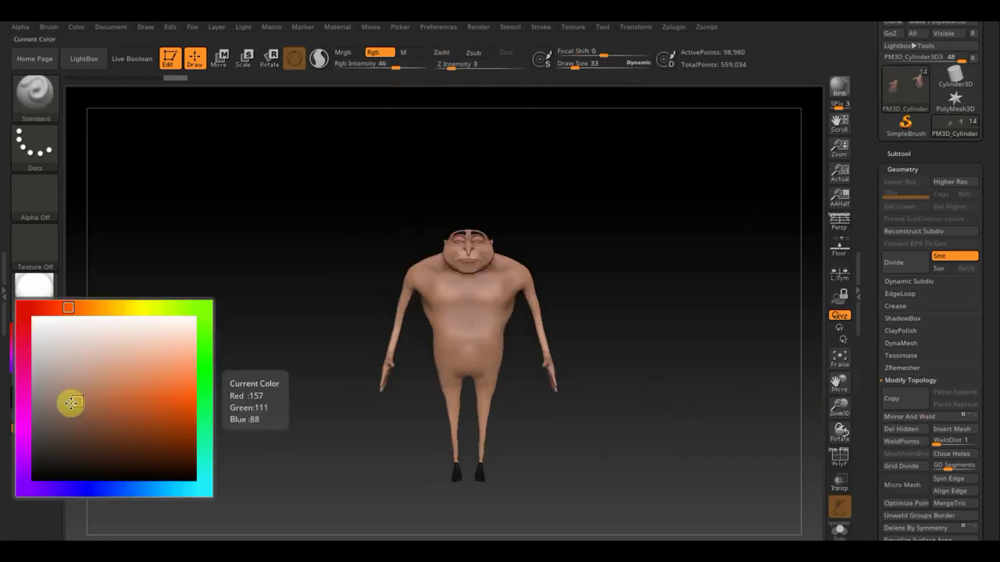
mouse_move(404, 361)
mouse_down()
mouse_move(440, 413)
mouse_move(377, 371)
mouse_up()
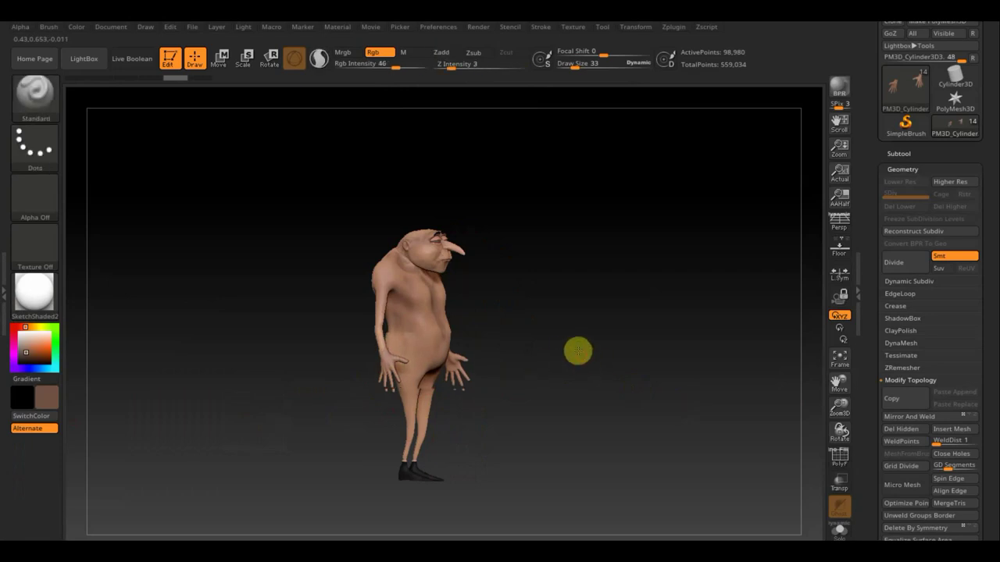
mouse_move(576, 351)
alt+mouse_down()
mouse_move(655, 516)
mouse_move(382, 161)
alt+mouse_up()
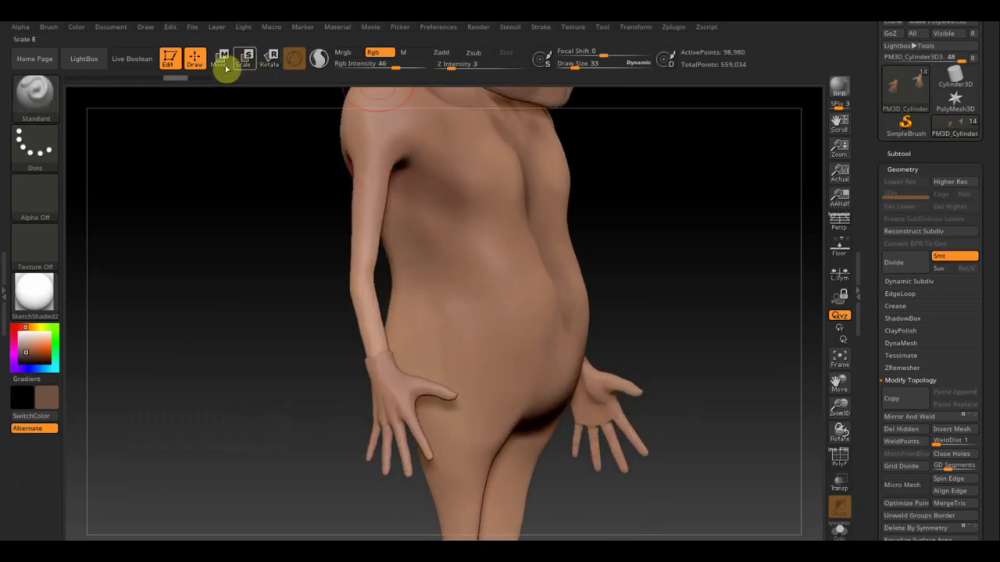
Lower Rgb Intensity to 3 and inspect both skin-coloured hands from all sides.
drag(391, 68, 367, 71)
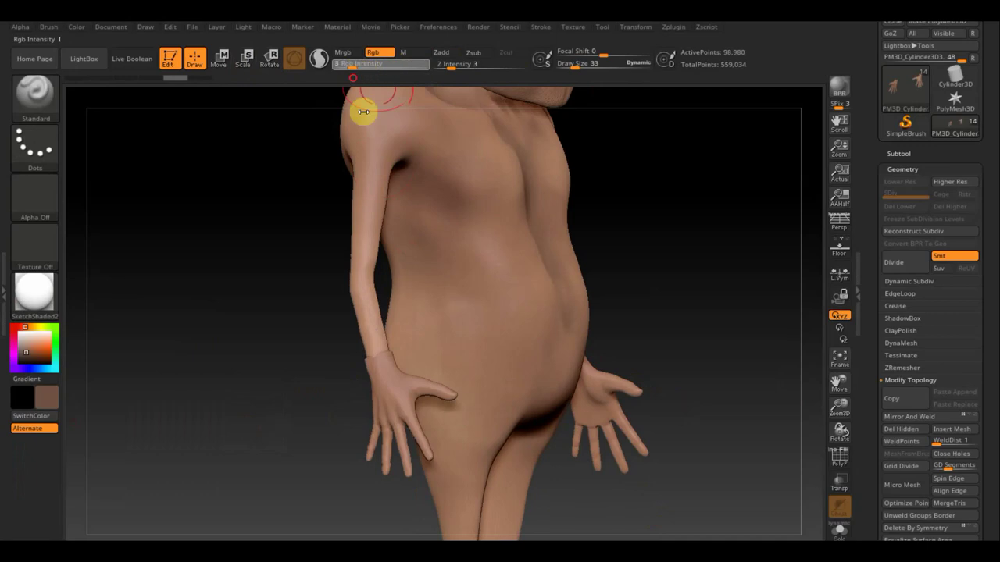
drag(330, 370, 418, 429)
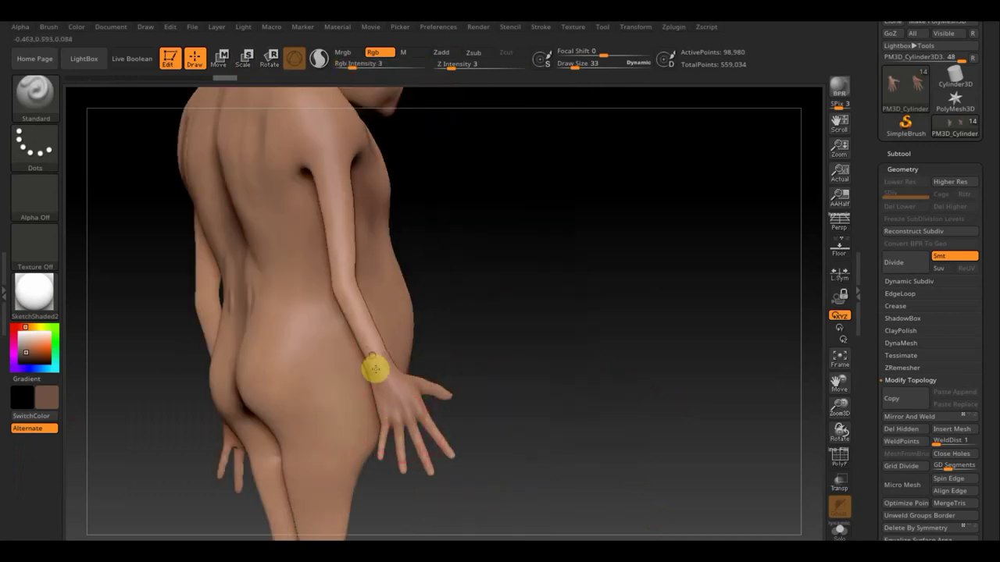
mouse_move(636, 402)
mouse_down()
mouse_move(495, 409)
mouse_move(613, 414)
mouse_move(480, 406)
mouse_up()
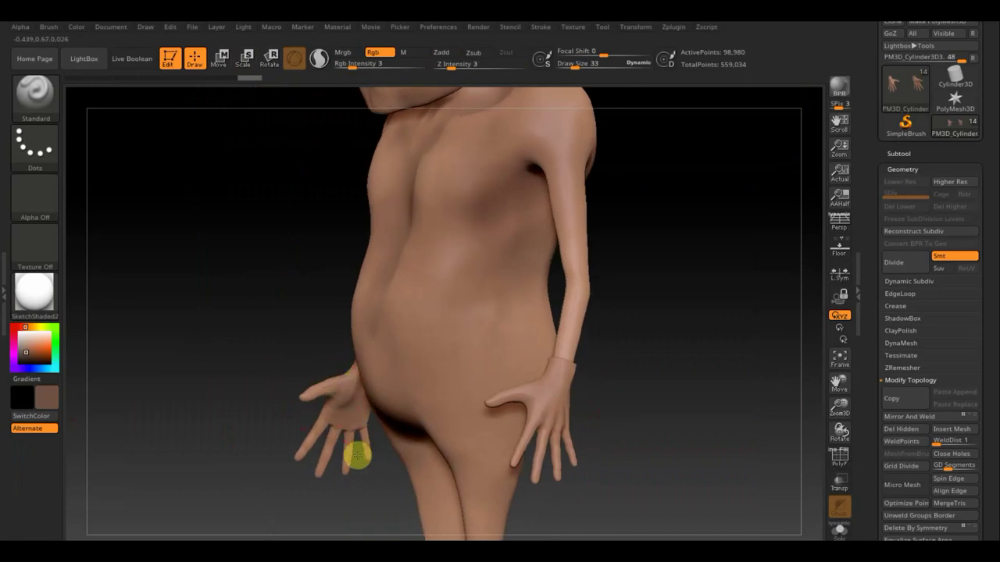
mouse_move(171, 341)
mouse_down()
mouse_move(224, 346)
mouse_move(244, 323)
mouse_move(240, 331)
mouse_up()
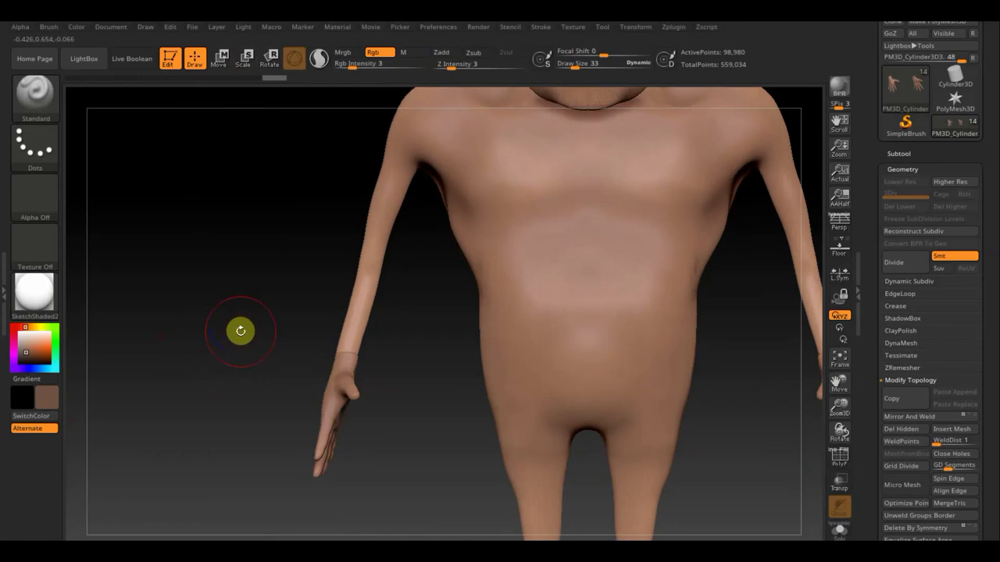
alt+drag(390, 423, 370, 333)
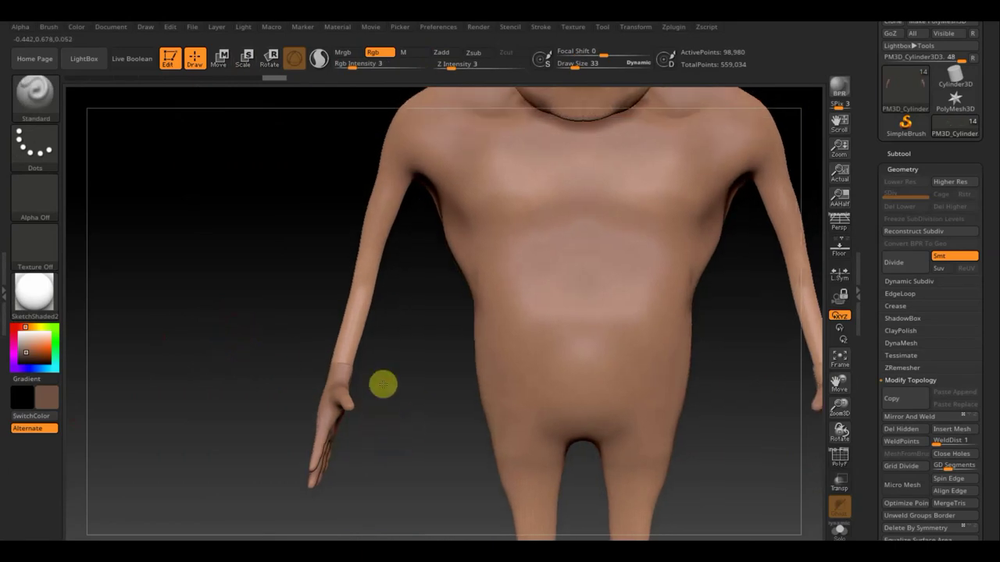
alt+drag(640, 359, 597, 353)
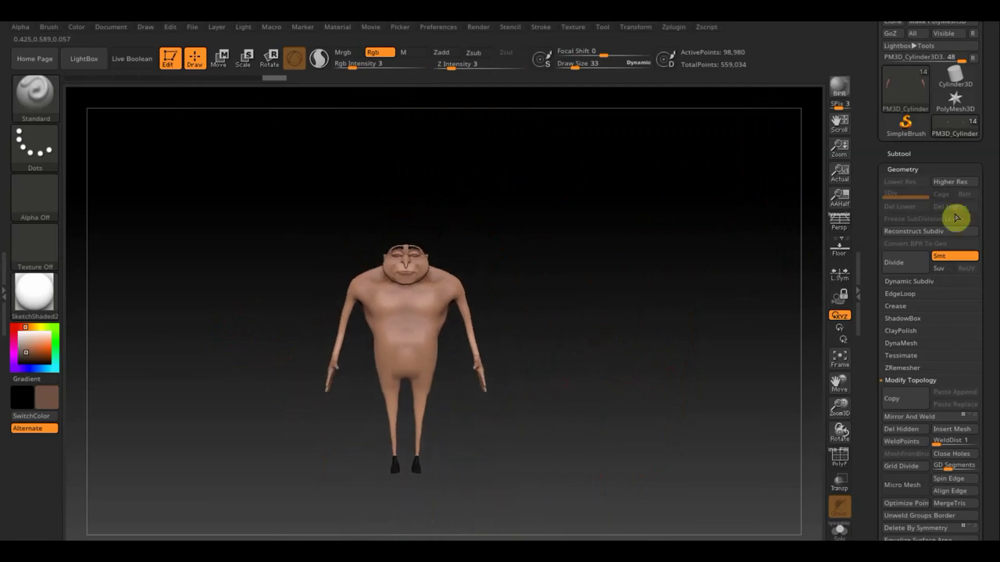
Make the Extract4 pants subtool active and open the Texture menu.
click(899, 153)
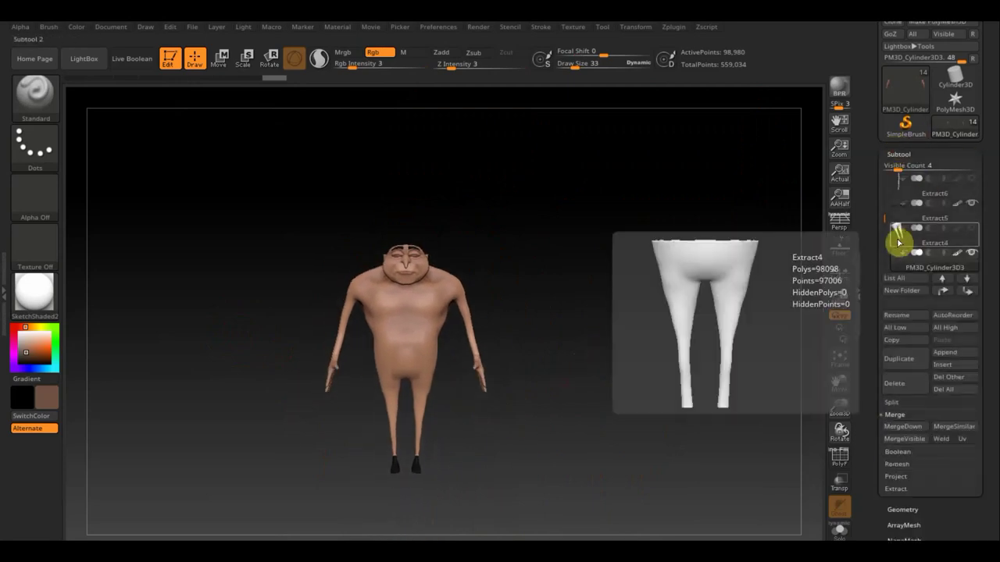
click(899, 244)
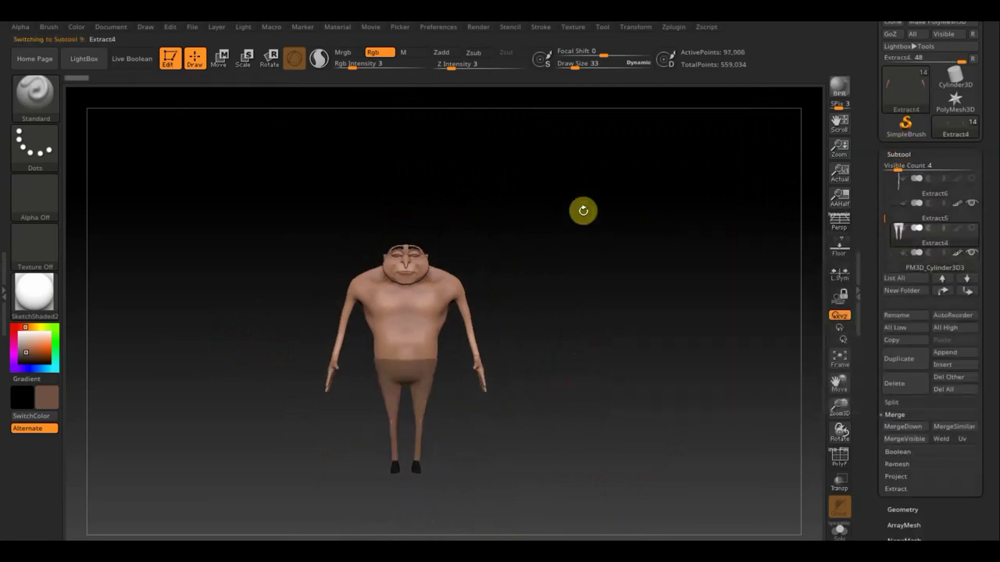
click(575, 29)
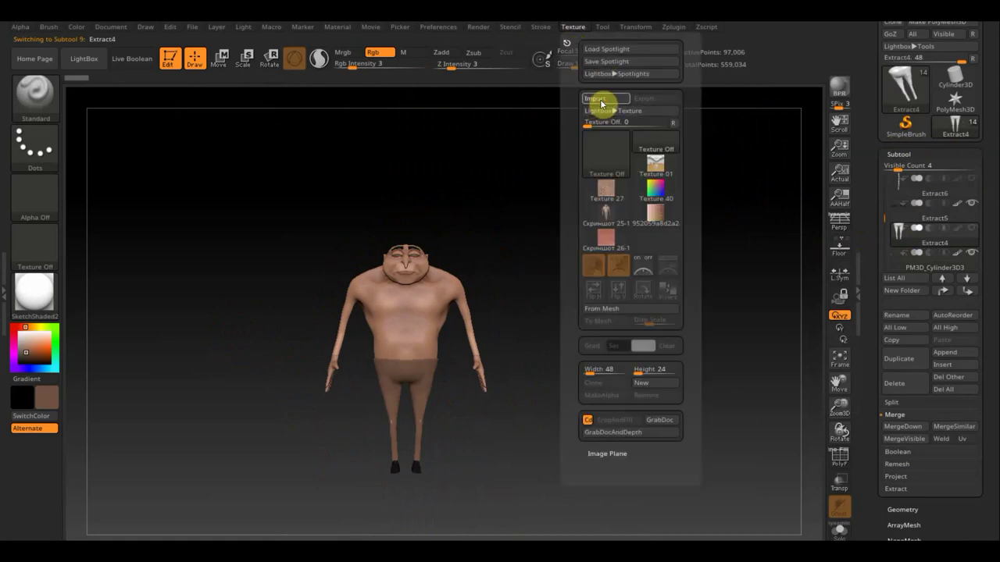
scroll(368, 283, down, 5)
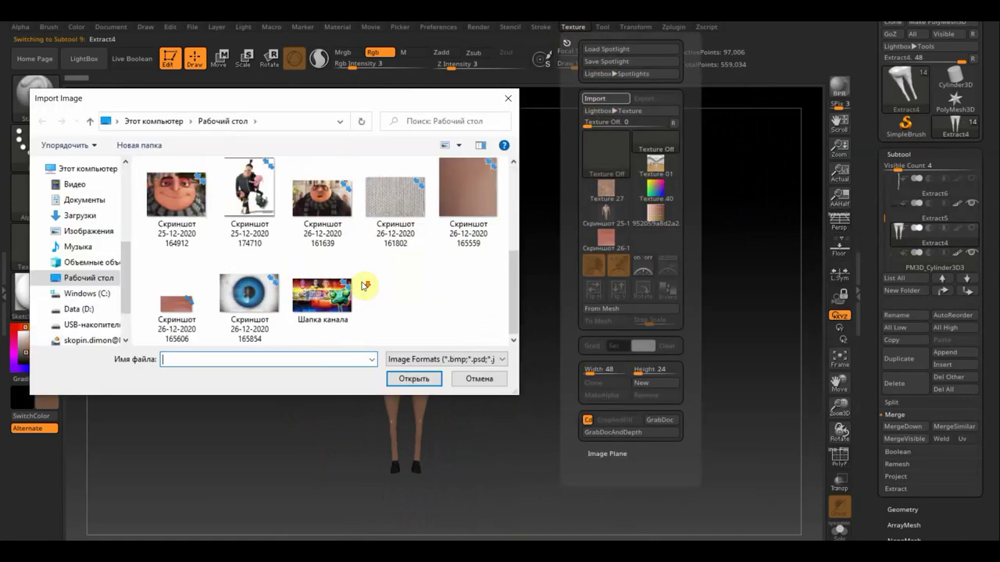
click(250, 192)
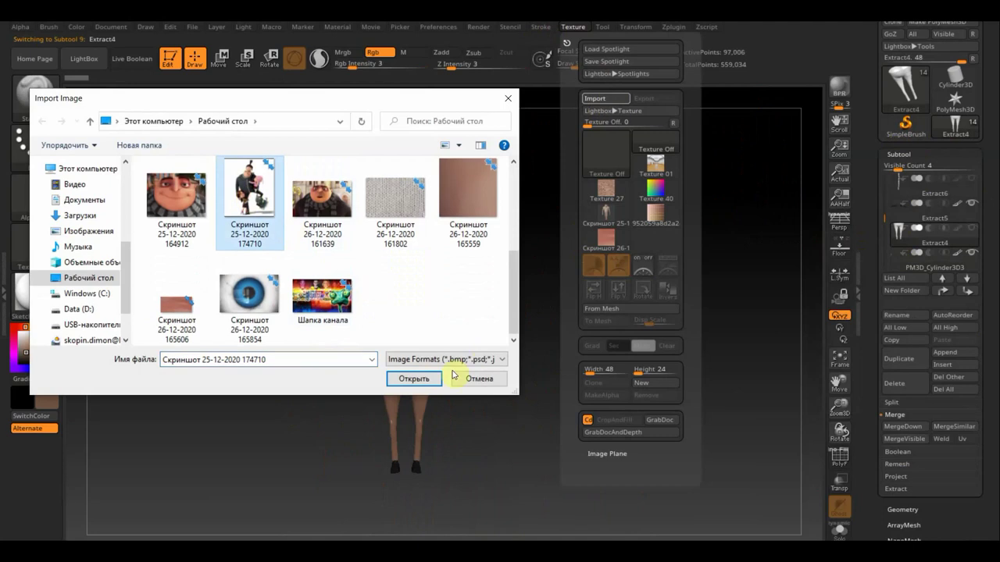
click(412, 380)
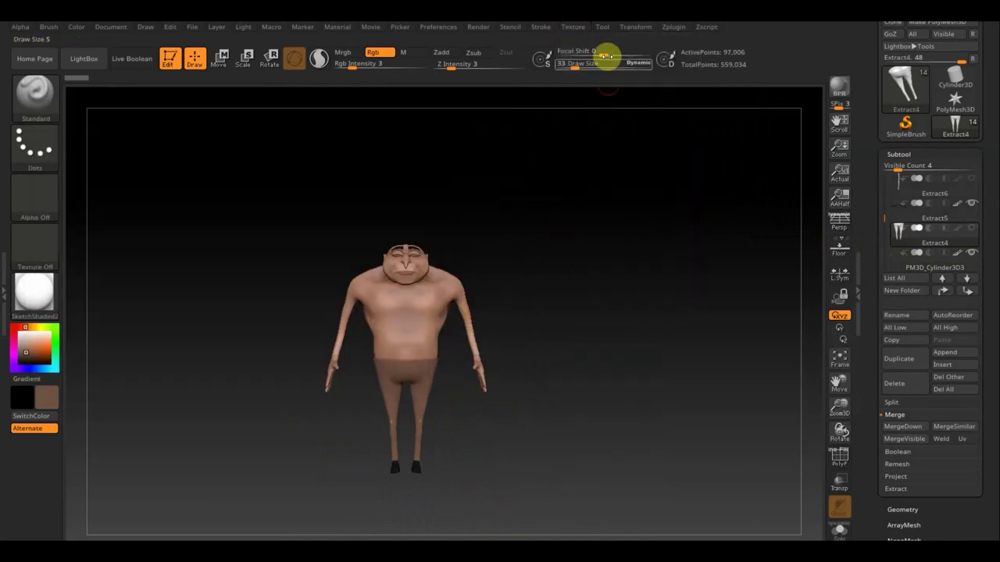
Add the screenshot to Spotlight, move it right and down, and hide the dial.
click(578, 28)
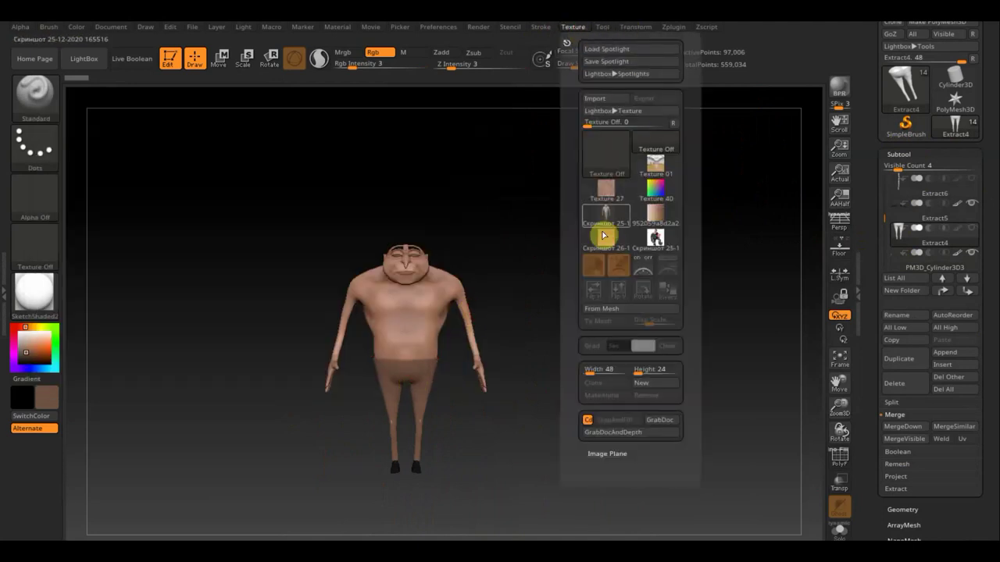
click(656, 240)
click(642, 266)
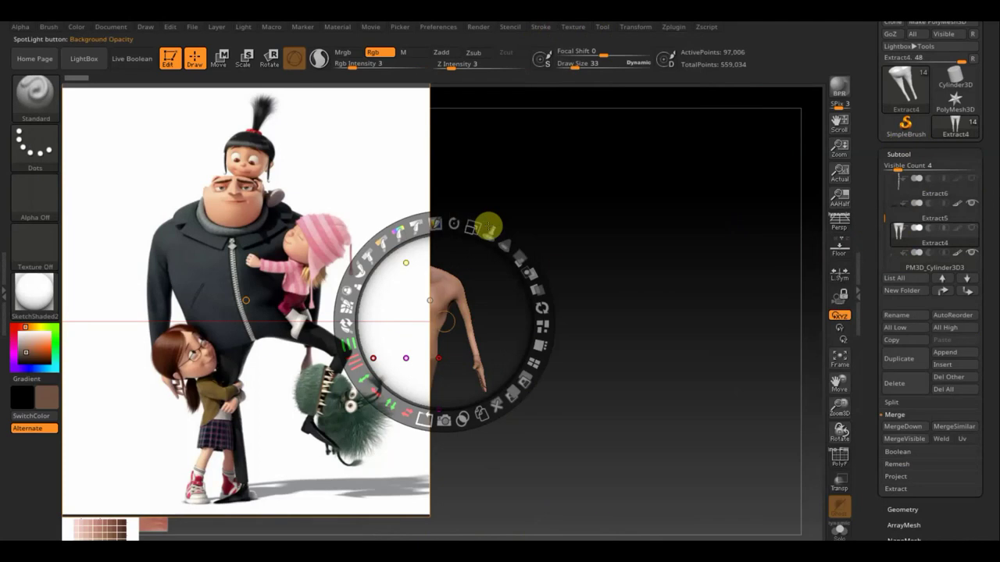
drag(469, 268, 633, 324)
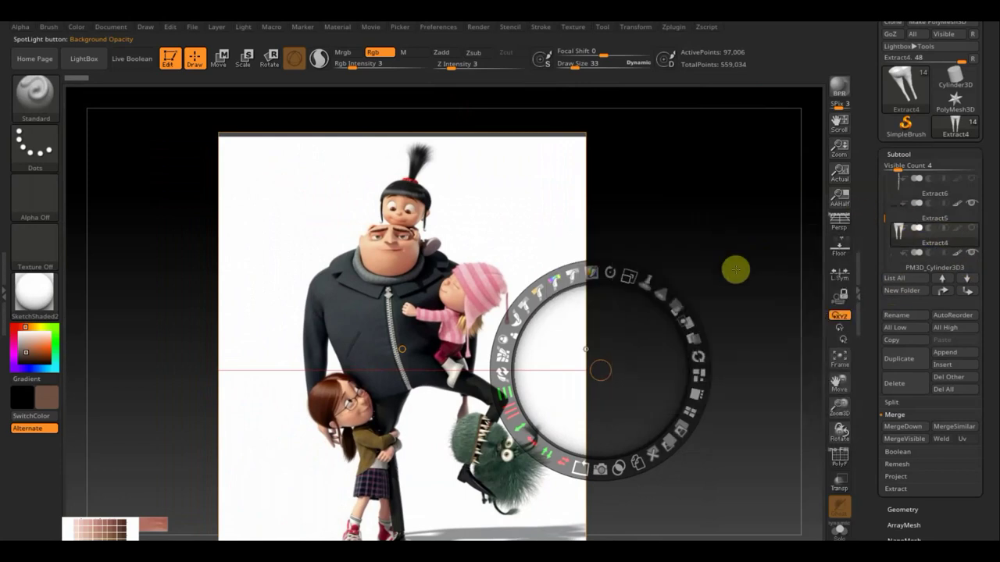
key(z)
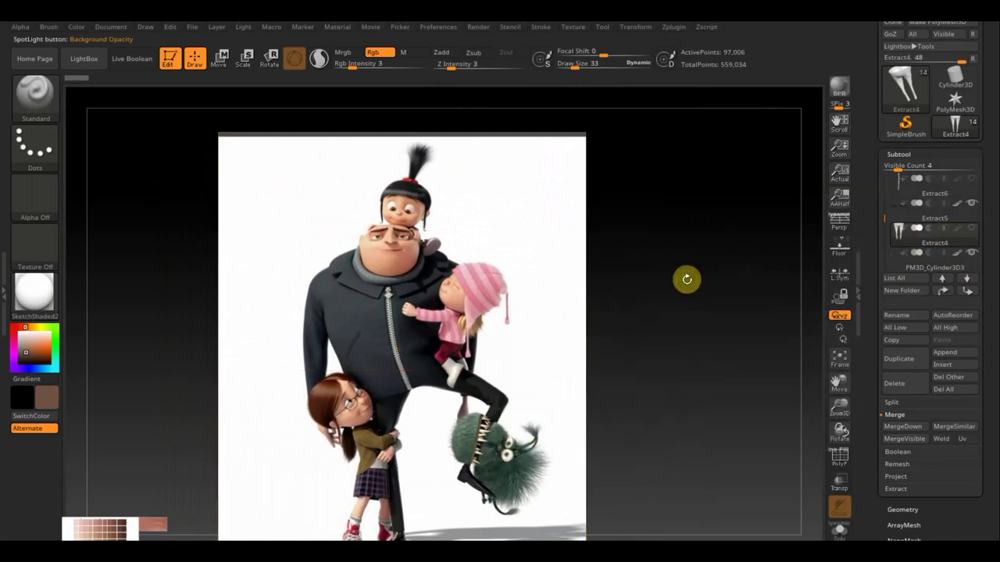
Make Extract6 active and align the Spotlight reference over the sweater at full opacity.
key(n)
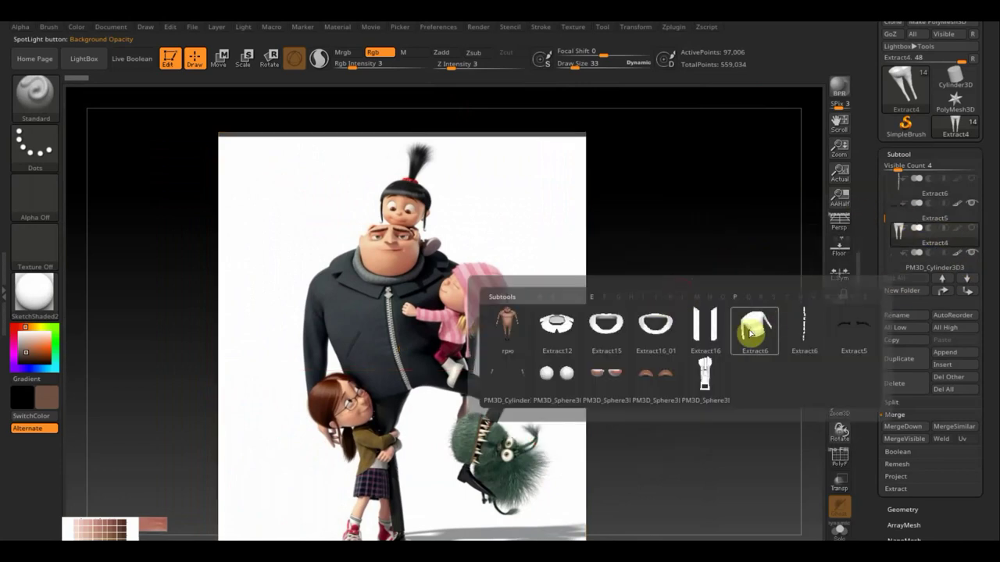
click(750, 328)
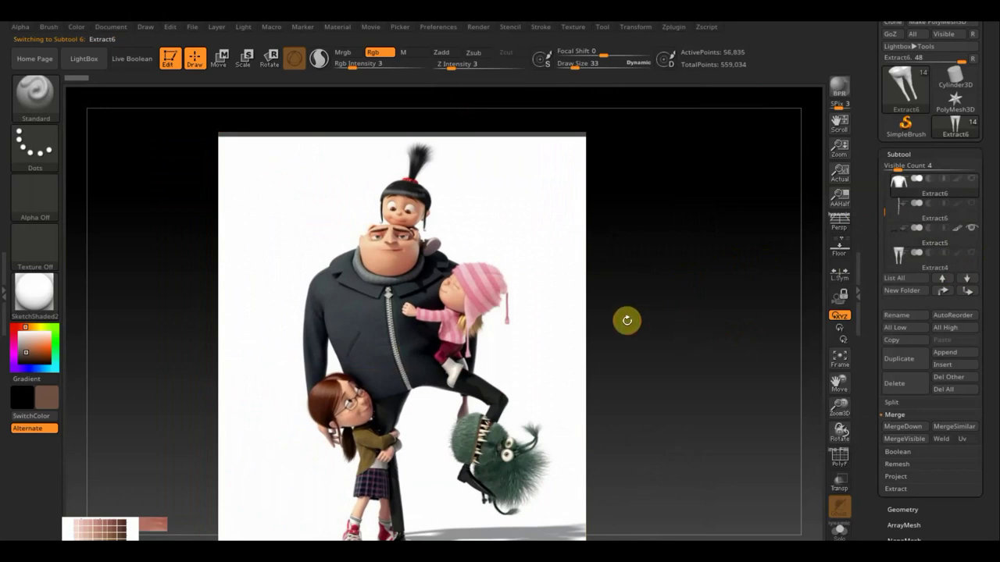
key(z)
click(676, 301)
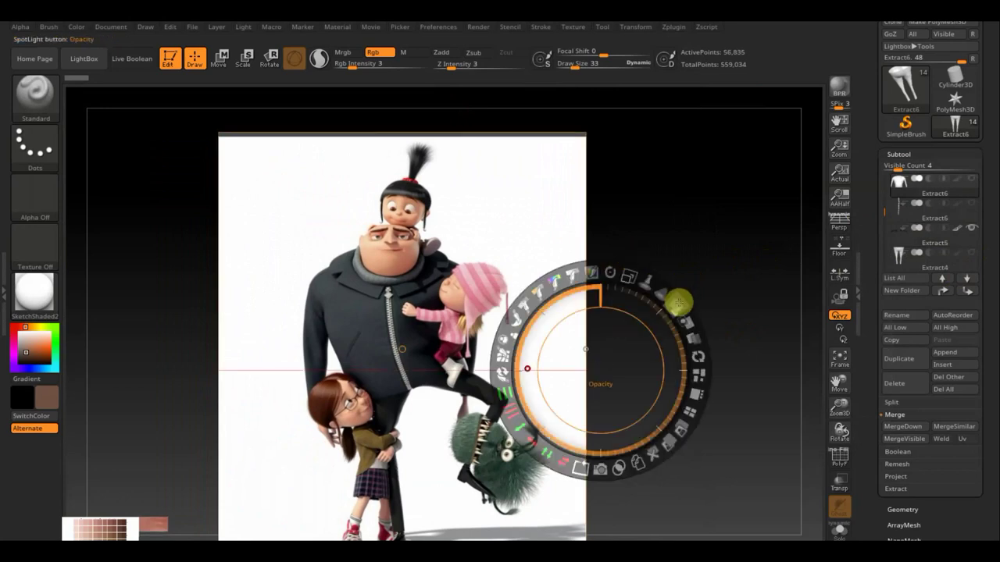
drag(677, 301, 547, 293)
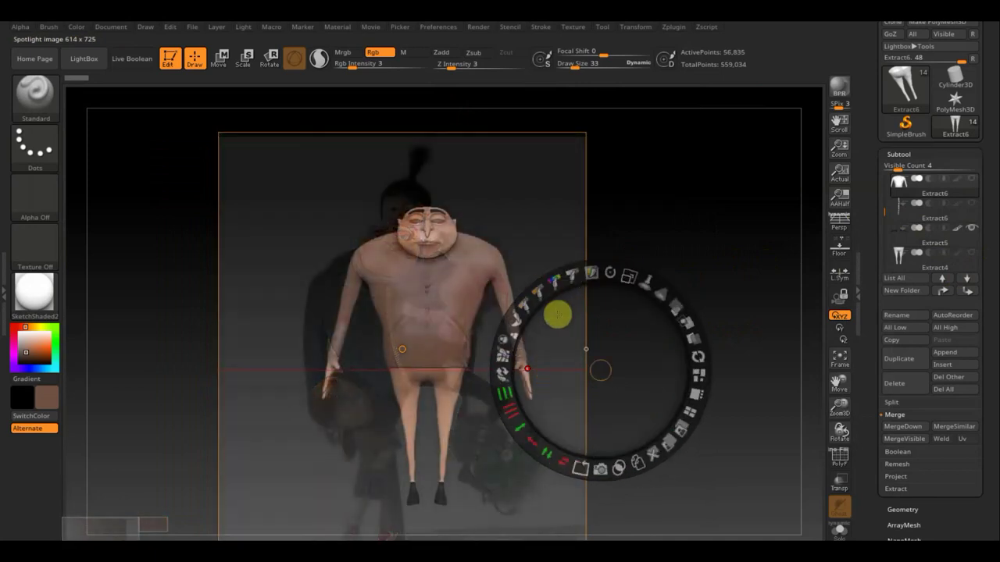
drag(556, 315, 604, 297)
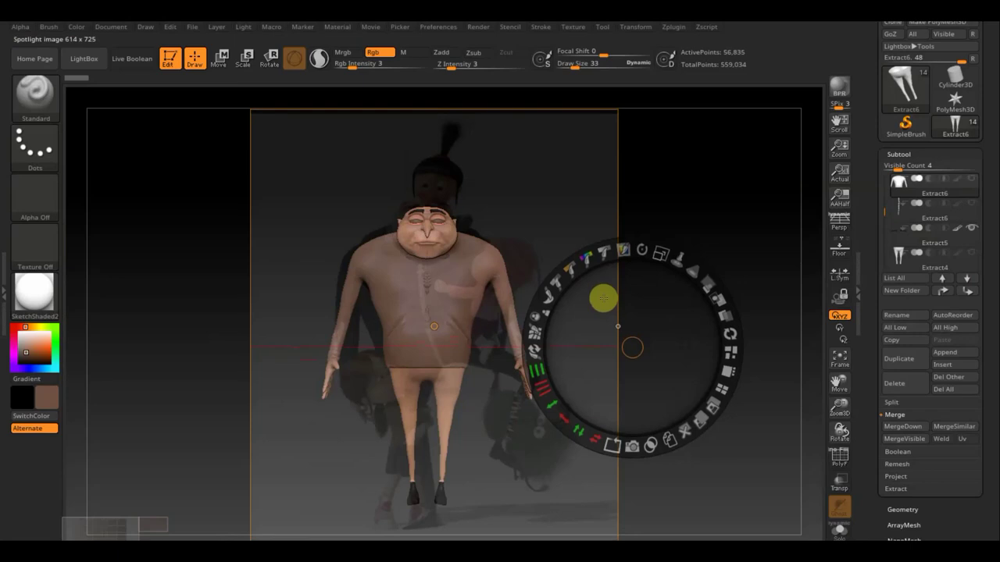
drag(603, 297, 606, 301)
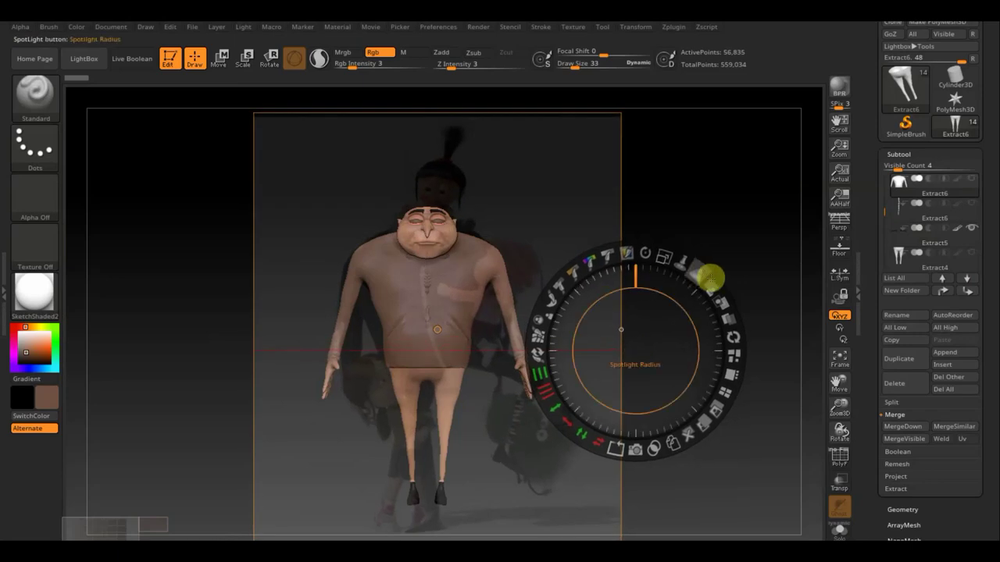
mouse_move(710, 277)
mouse_down()
mouse_move(742, 464)
mouse_move(726, 500)
mouse_up()
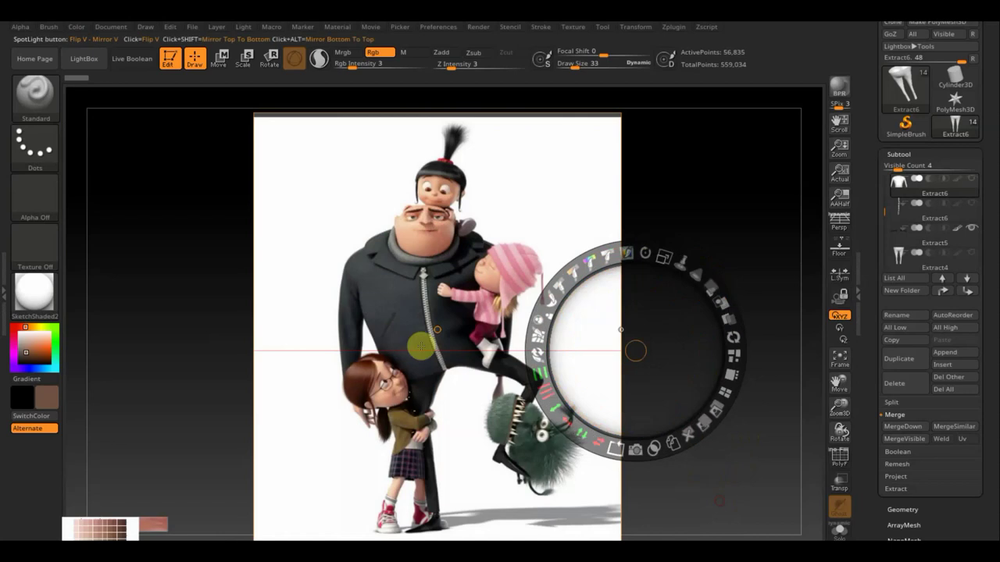
key(z)
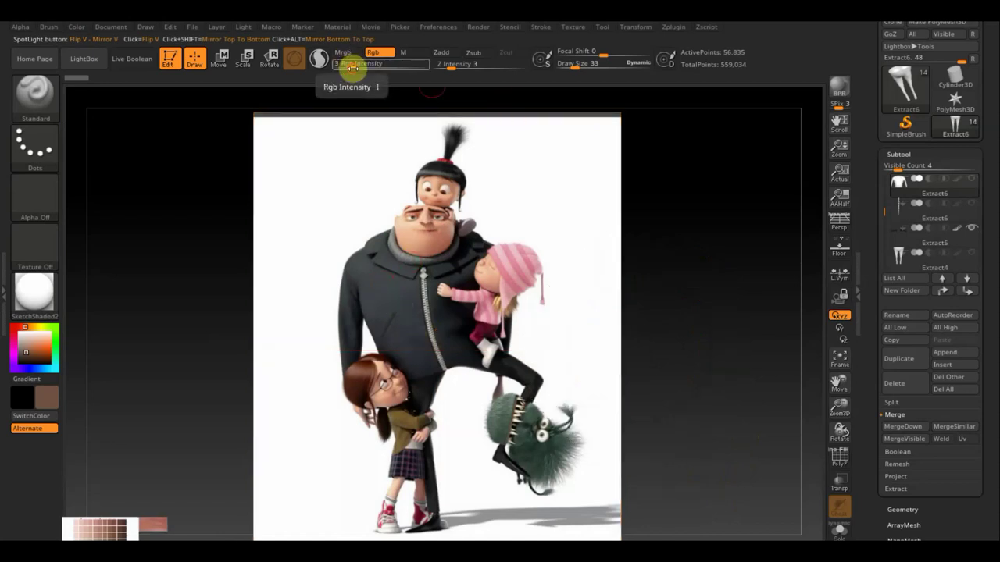
Set Rgb Intensity 100 and Draw Size 109, and project the reference onto the sweater.
drag(353, 68, 469, 75)
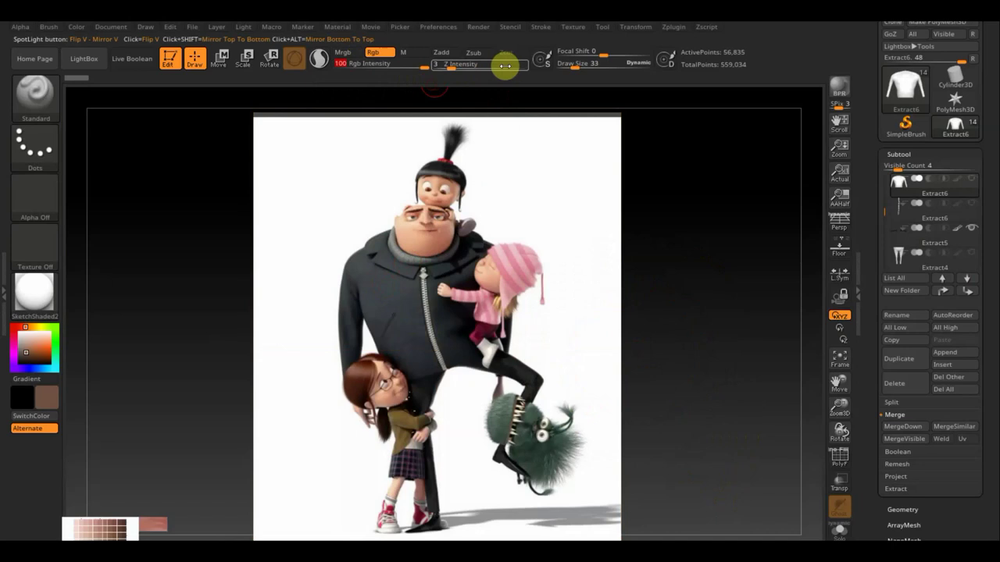
drag(580, 65, 586, 73)
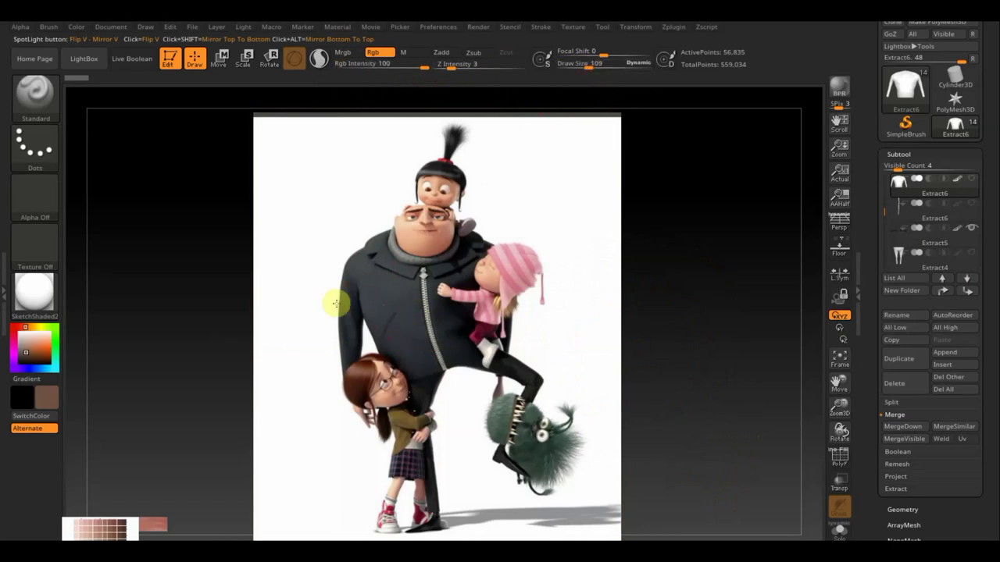
drag(335, 304, 374, 291)
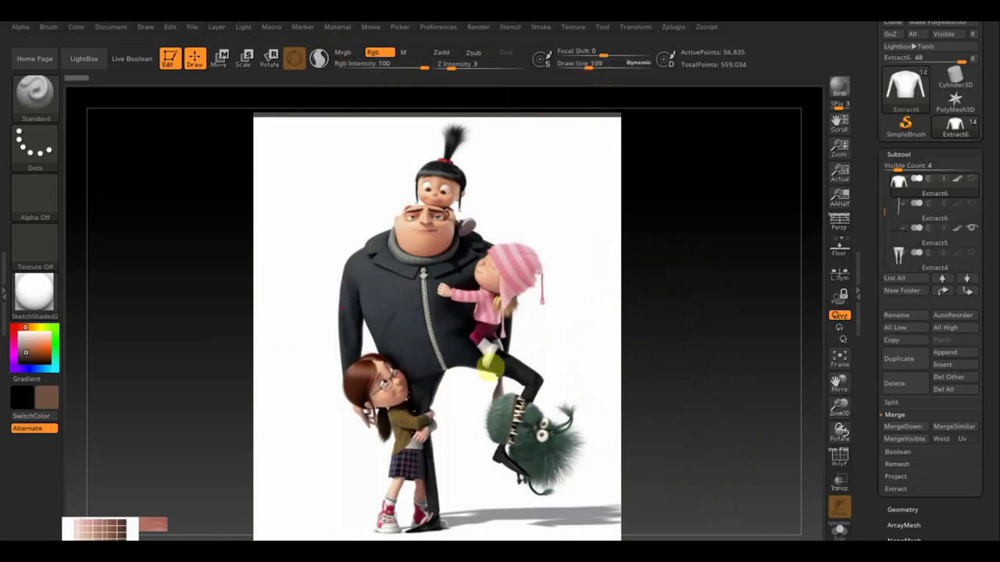
Hide Spotlight, zoom in, set Draw Size 51 and sample the jacket's dark navy.
key(shift+z)
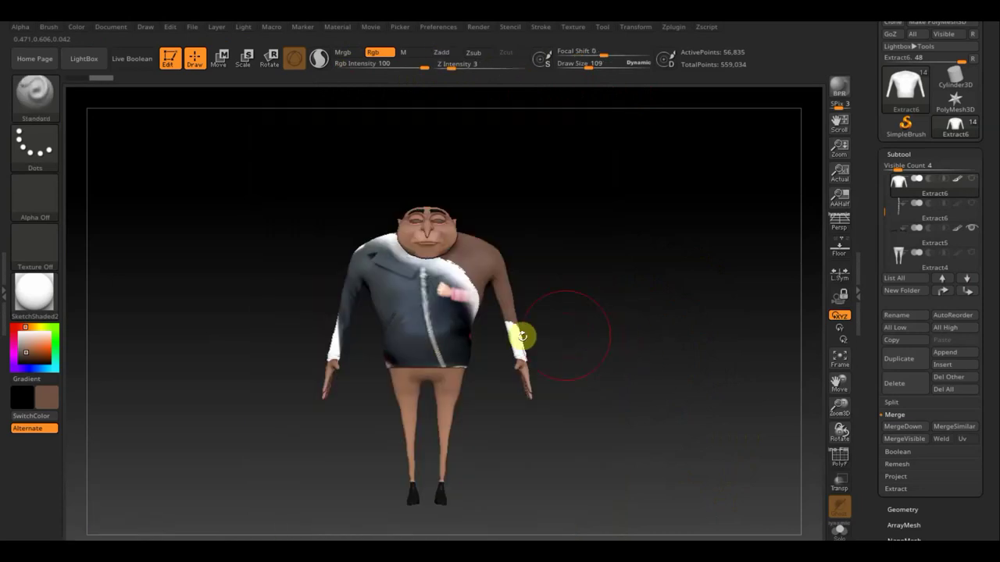
mouse_move(618, 306)
alt+mouse_down()
mouse_move(665, 456)
mouse_move(482, 404)
alt+mouse_up()
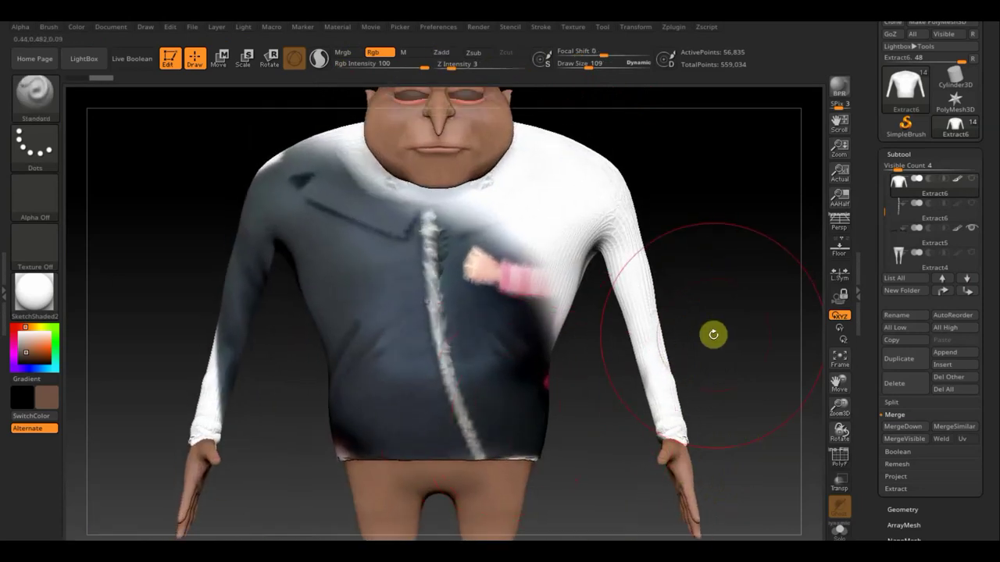
drag(585, 67, 571, 70)
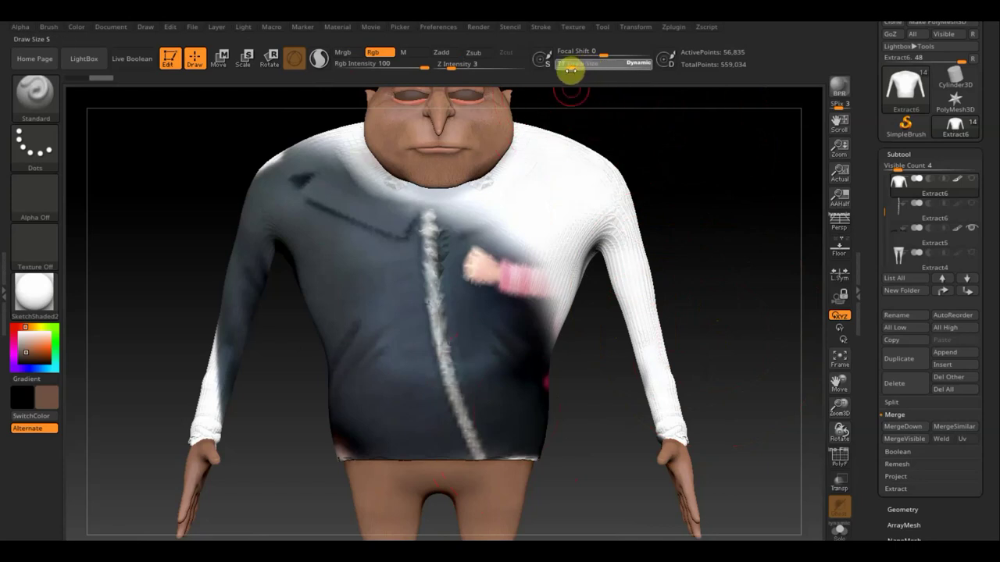
click(571, 68)
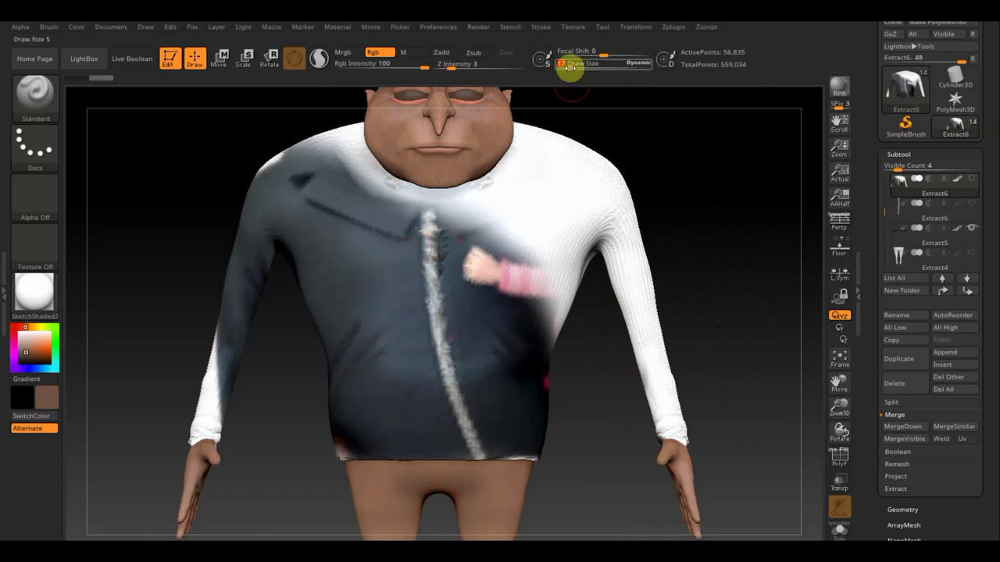
drag(578, 71, 579, 72)
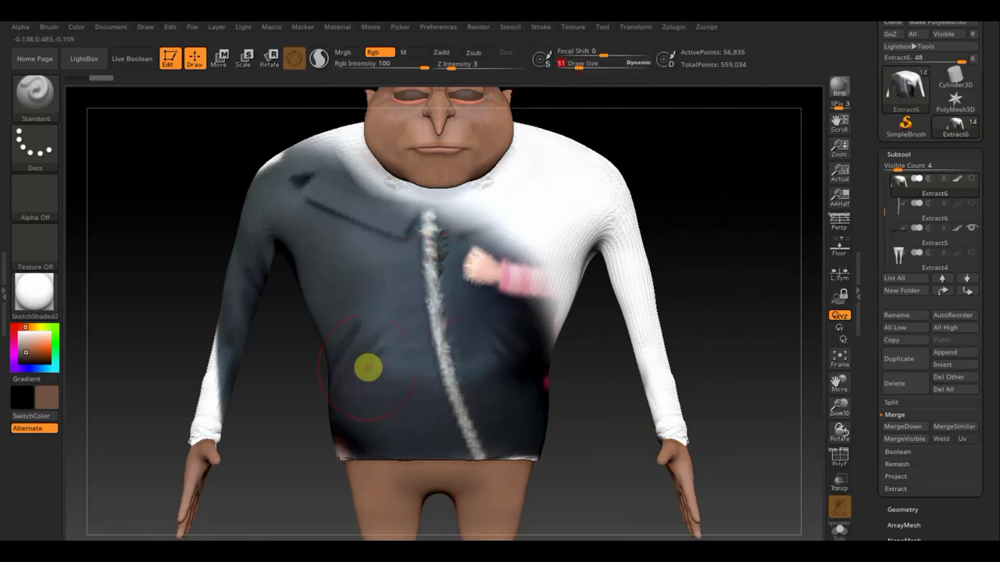
key(c)
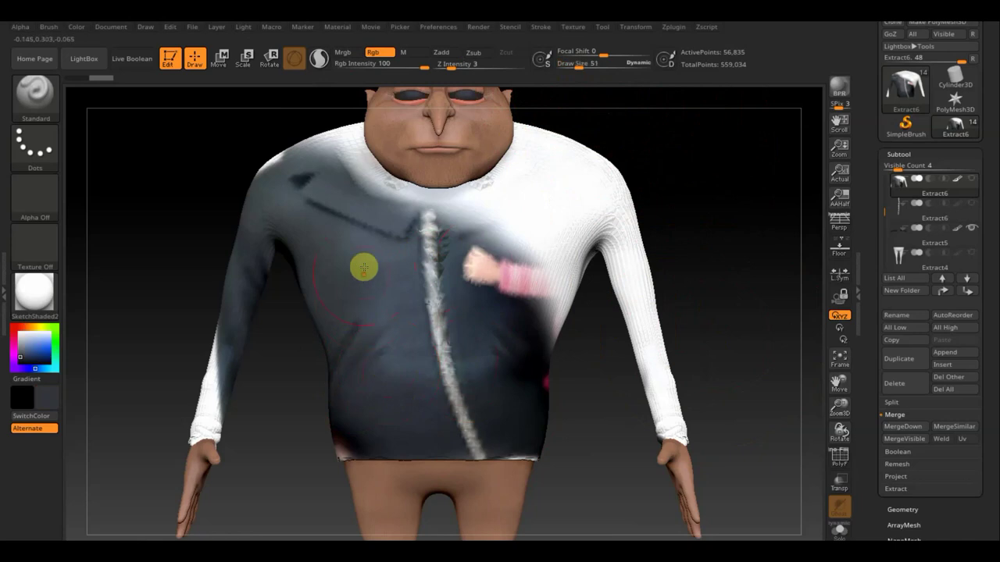
Paint the white patches on the sweater front, shoulders and sleeve dark navy.
mouse_move(322, 245)
mouse_down()
mouse_move(303, 148)
mouse_move(250, 167)
mouse_move(327, 137)
mouse_move(380, 217)
mouse_move(318, 190)
mouse_move(453, 217)
mouse_move(383, 181)
mouse_up()
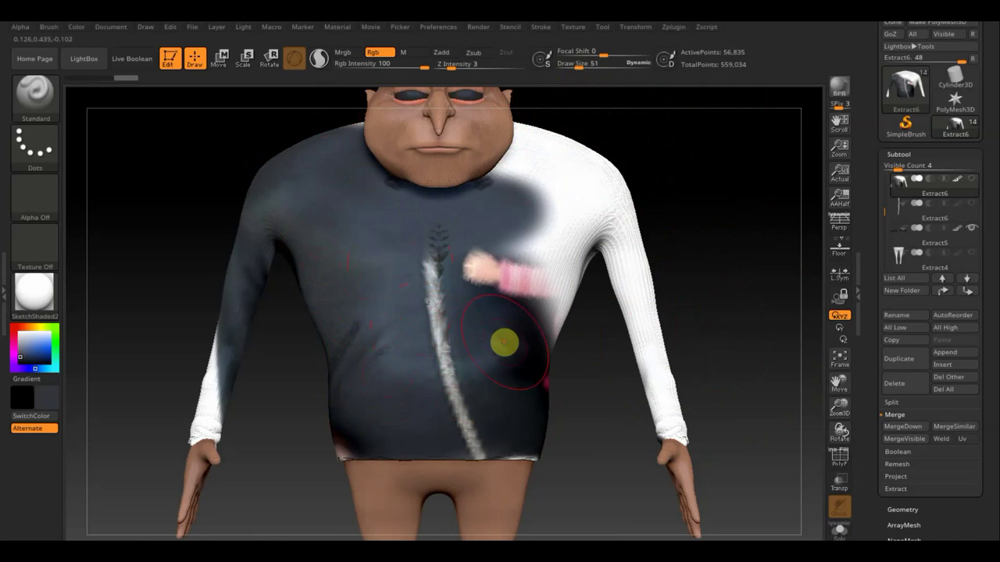
mouse_move(515, 262)
mouse_down()
mouse_move(560, 156)
mouse_move(542, 112)
mouse_move(631, 224)
mouse_move(681, 407)
mouse_move(661, 435)
mouse_up()
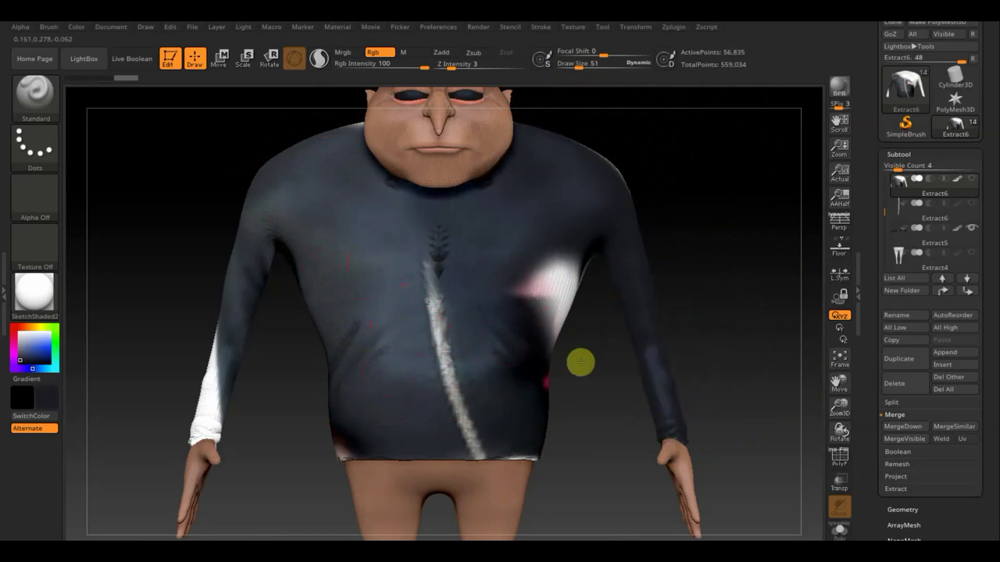
mouse_move(581, 361)
mouse_down()
mouse_move(516, 393)
mouse_move(523, 458)
mouse_move(368, 444)
mouse_move(520, 368)
mouse_move(513, 302)
mouse_move(461, 255)
mouse_move(539, 159)
mouse_up()
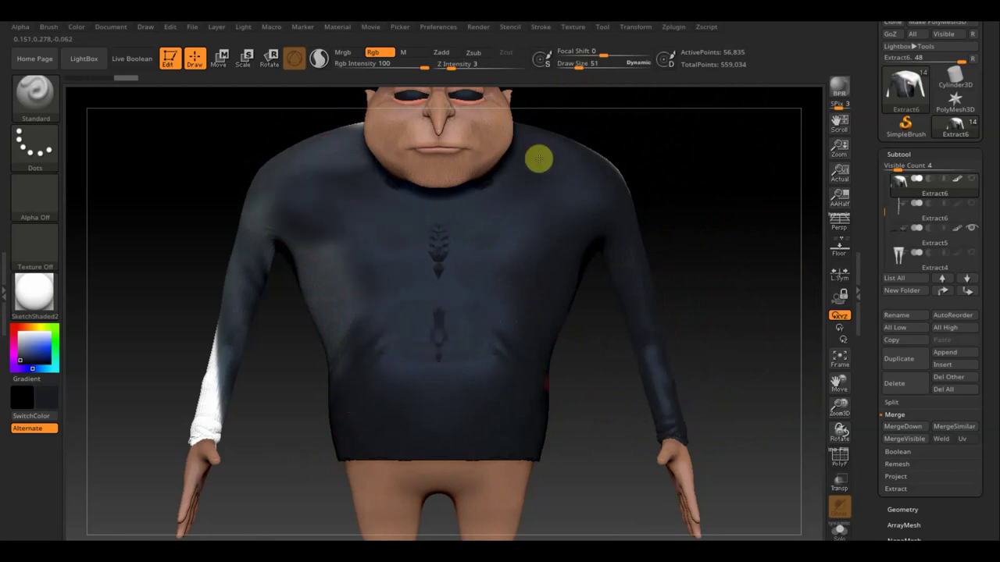
mouse_move(387, 323)
mouse_down()
mouse_move(368, 239)
mouse_move(328, 312)
mouse_move(268, 257)
mouse_move(270, 139)
mouse_up()
drag(320, 175, 196, 429)
Paint the sweater's back shoulders, upper back and hem dark navy.
drag(172, 364, 214, 375)
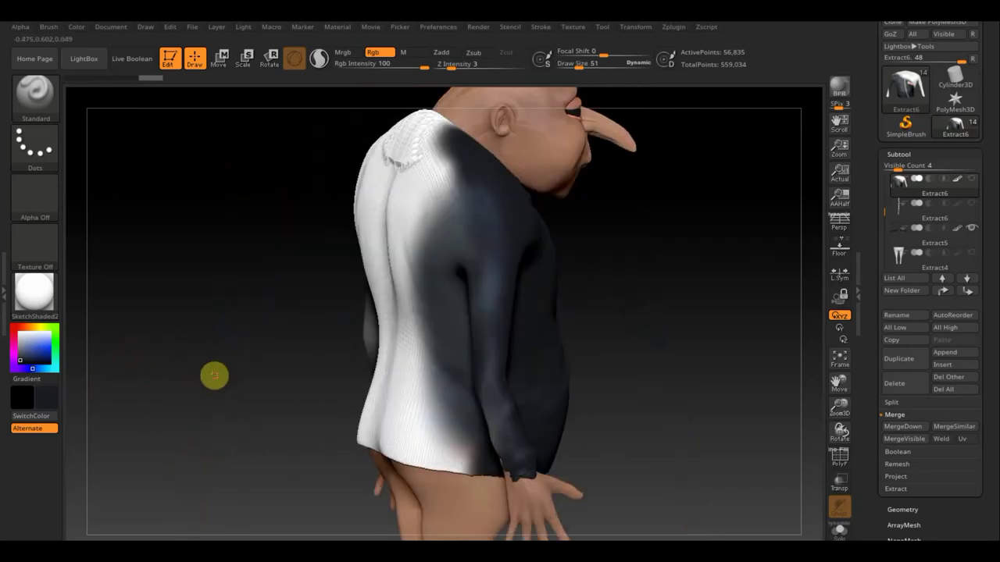
mouse_move(368, 119)
mouse_down()
mouse_move(408, 147)
mouse_move(300, 183)
mouse_move(237, 227)
mouse_move(259, 233)
mouse_up()
drag(471, 167, 429, 172)
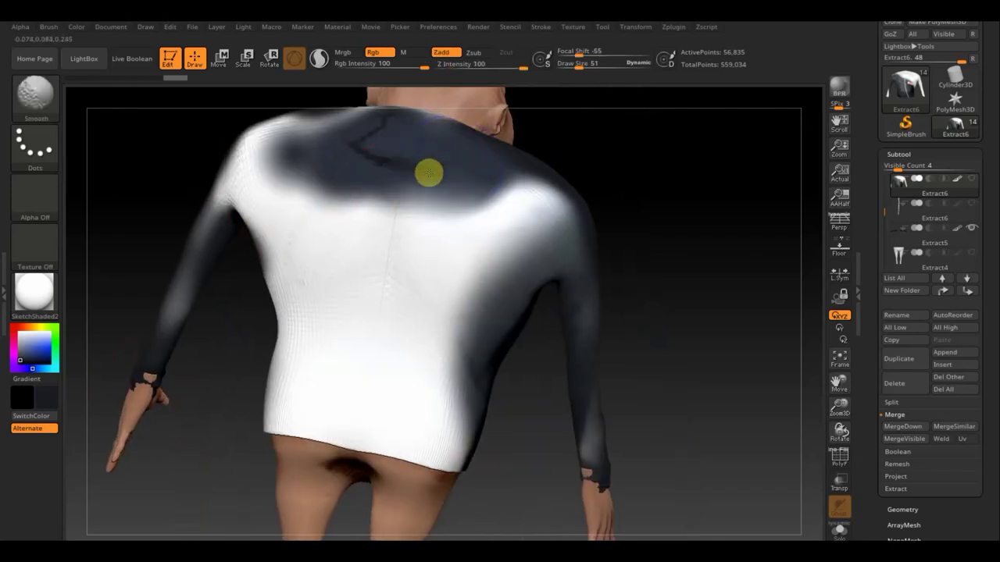
mouse_move(373, 152)
mouse_down()
mouse_move(549, 212)
mouse_move(357, 123)
mouse_move(583, 257)
mouse_move(576, 397)
mouse_move(592, 472)
mouse_up()
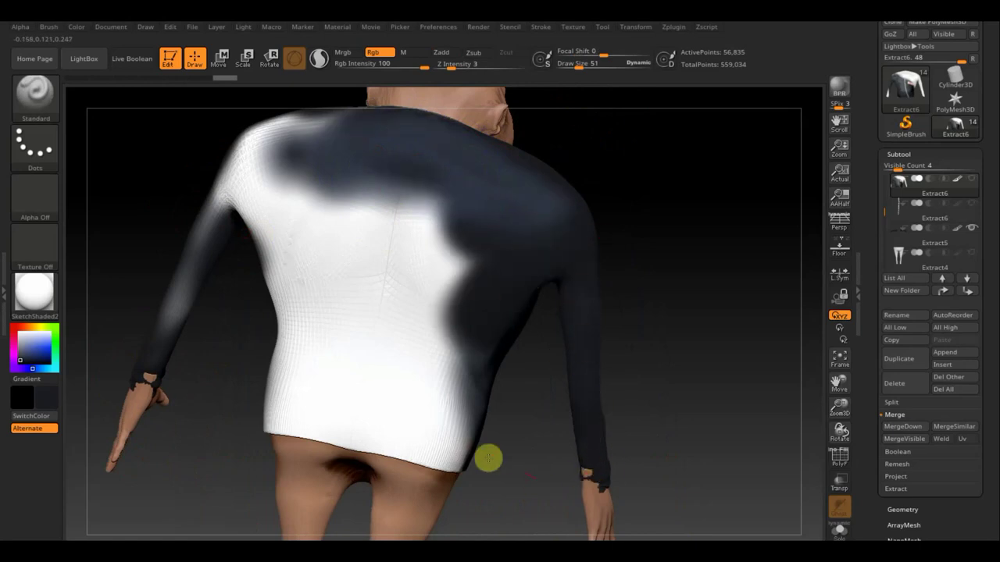
mouse_move(488, 458)
mouse_down()
mouse_move(364, 431)
mouse_move(424, 435)
mouse_move(366, 382)
mouse_move(443, 372)
mouse_move(406, 212)
mouse_move(336, 120)
mouse_move(216, 205)
mouse_move(170, 388)
mouse_move(260, 204)
mouse_move(273, 284)
mouse_move(402, 272)
mouse_move(383, 297)
mouse_move(284, 346)
mouse_up()
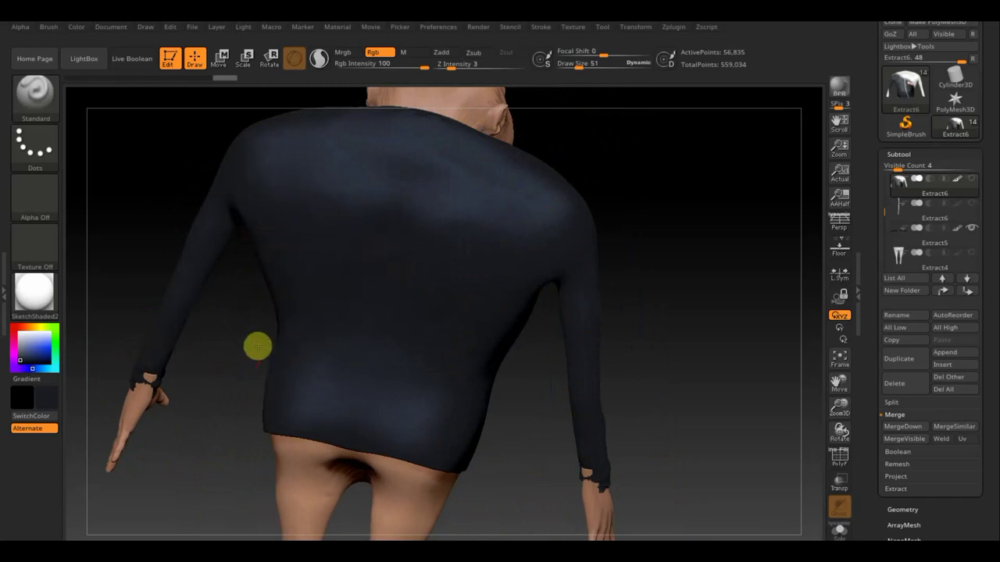
Return to a front view and smooth away the dark chest-centre marks.
mouse_move(734, 325)
mouse_down()
mouse_move(661, 308)
mouse_move(615, 310)
mouse_move(721, 341)
mouse_up()
drag(232, 290, 415, 320)
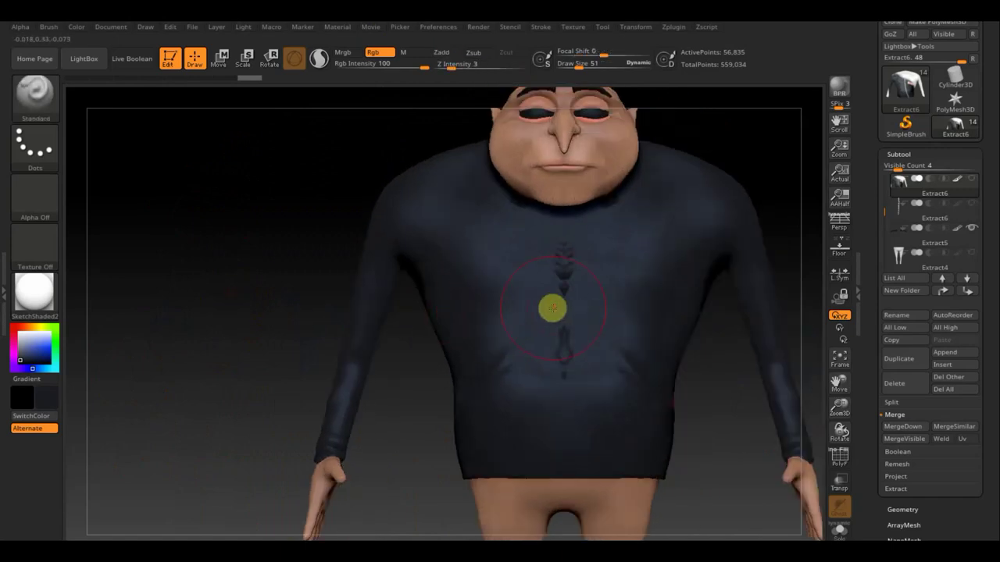
mouse_move(552, 305)
shift+mouse_down()
mouse_move(578, 276)
mouse_move(565, 361)
shift+mouse_up()
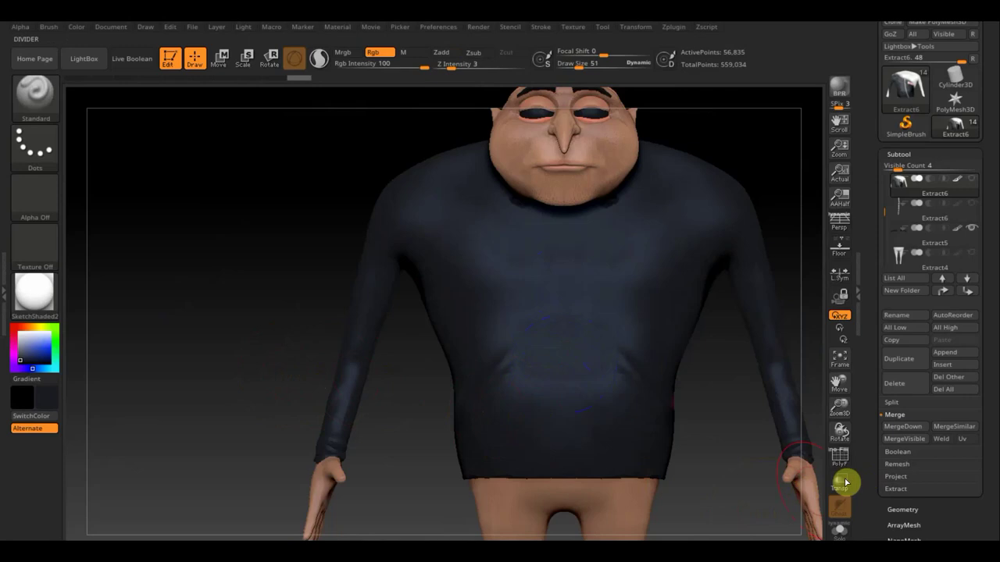
Choose the Move Topological brush at Draw Size 23 from a rear three-quarter view.
click(910, 511)
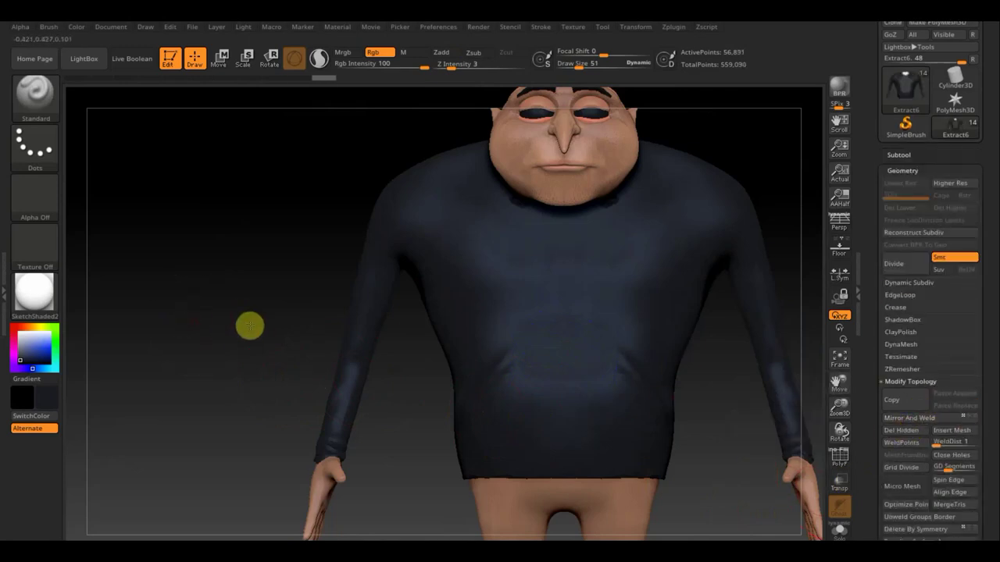
drag(248, 326, 290, 326)
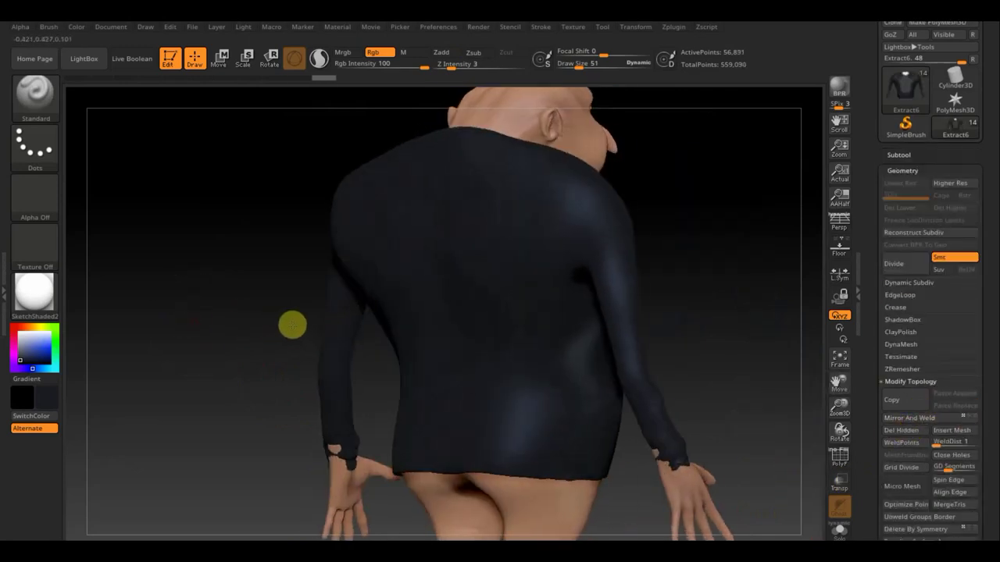
click(46, 92)
click(304, 119)
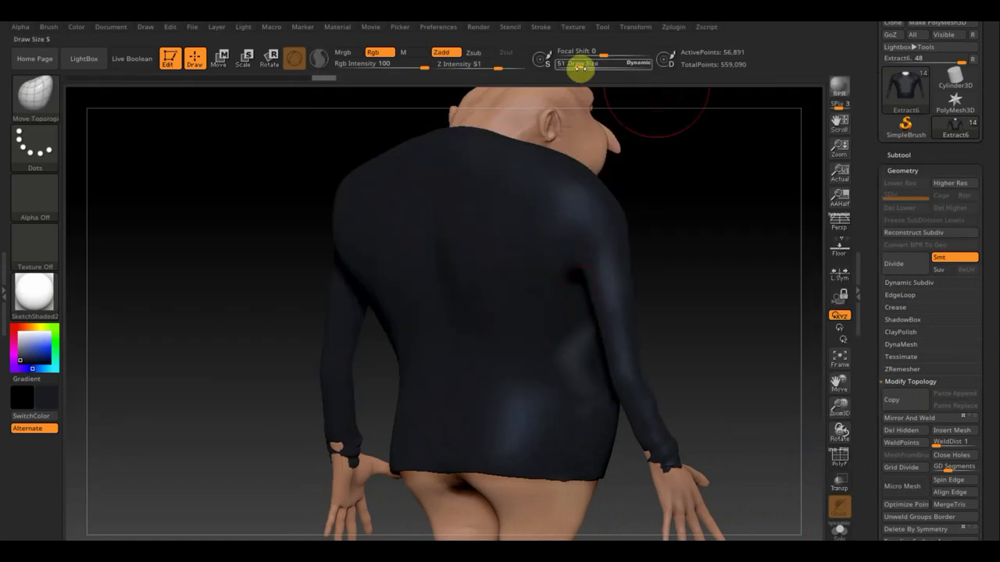
drag(580, 67, 570, 69)
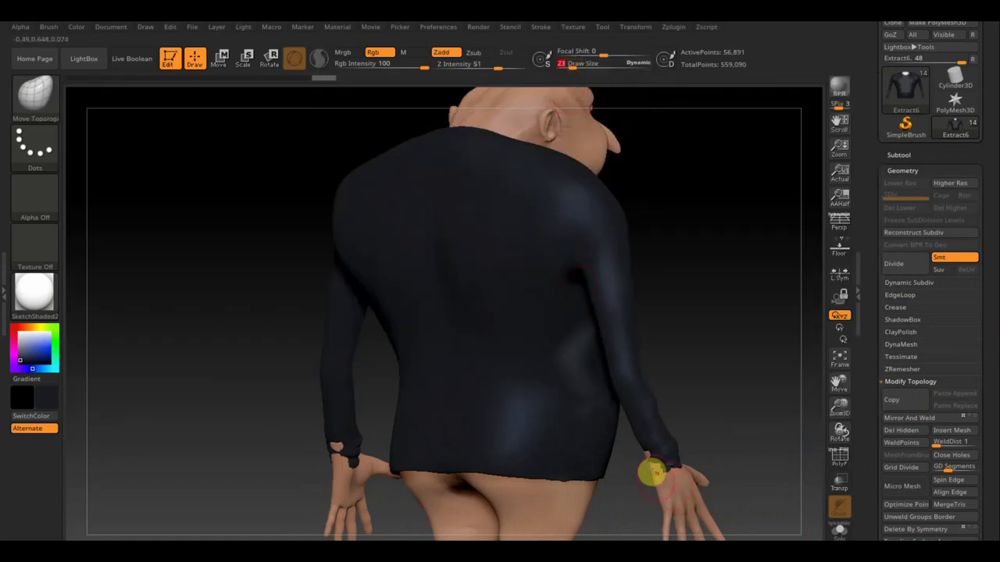
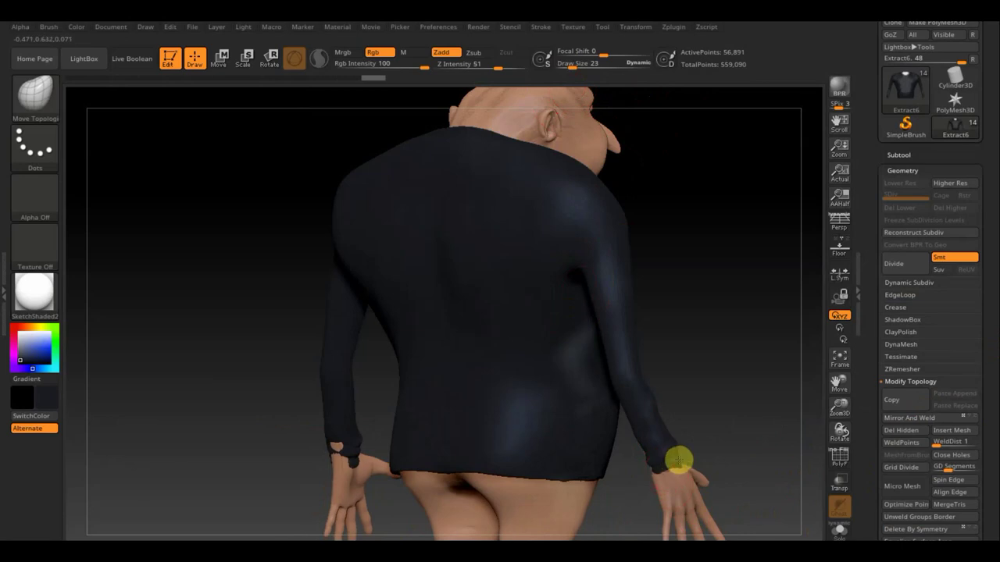
Inspect the sweater's polygon wireframe from back and sides, then return to a front view.
mouse_move(741, 429)
mouse_down()
mouse_move(745, 413)
mouse_move(679, 462)
mouse_up()
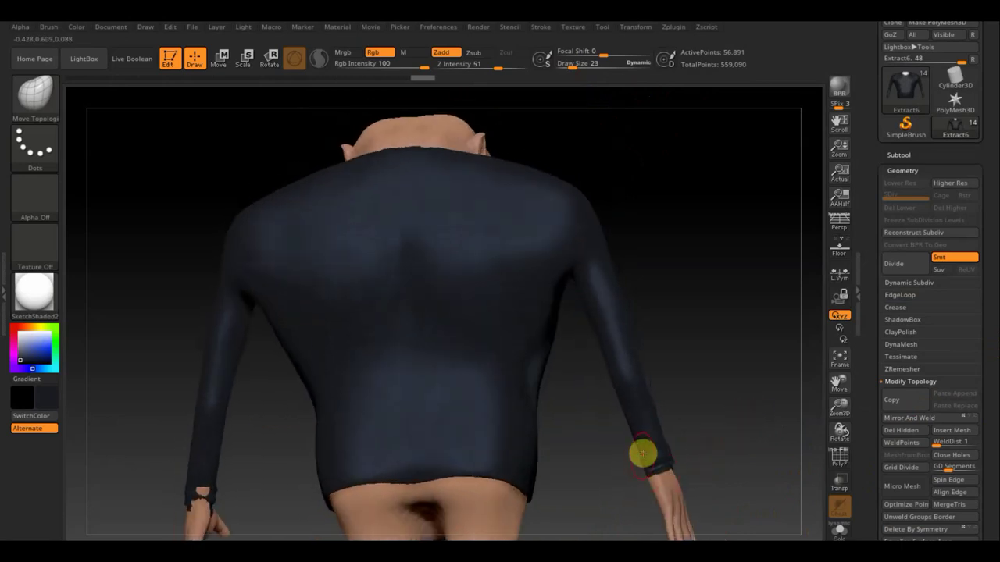
mouse_move(685, 426)
mouse_down()
mouse_move(692, 422)
mouse_move(623, 429)
mouse_move(567, 413)
mouse_move(641, 485)
mouse_up()
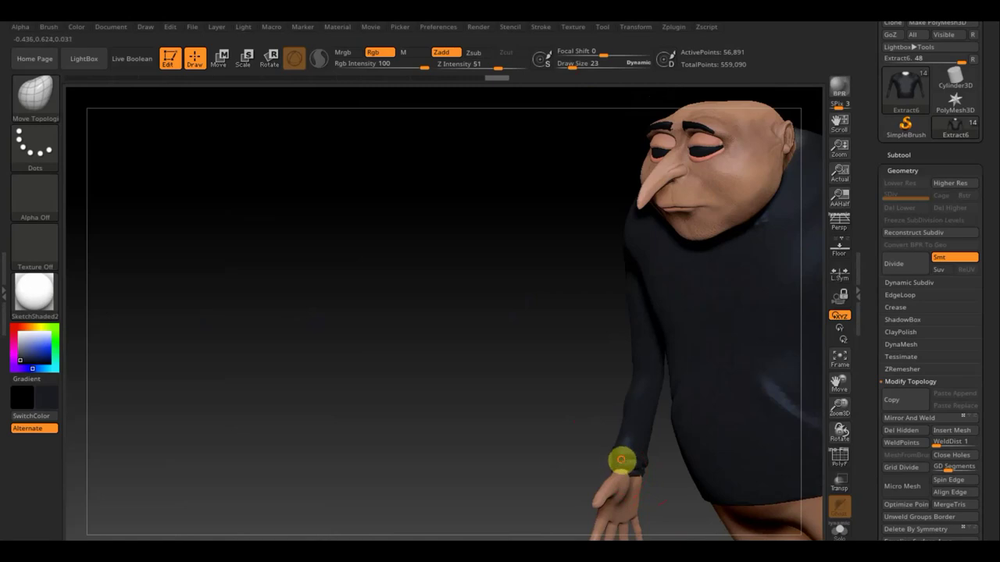
click(840, 457)
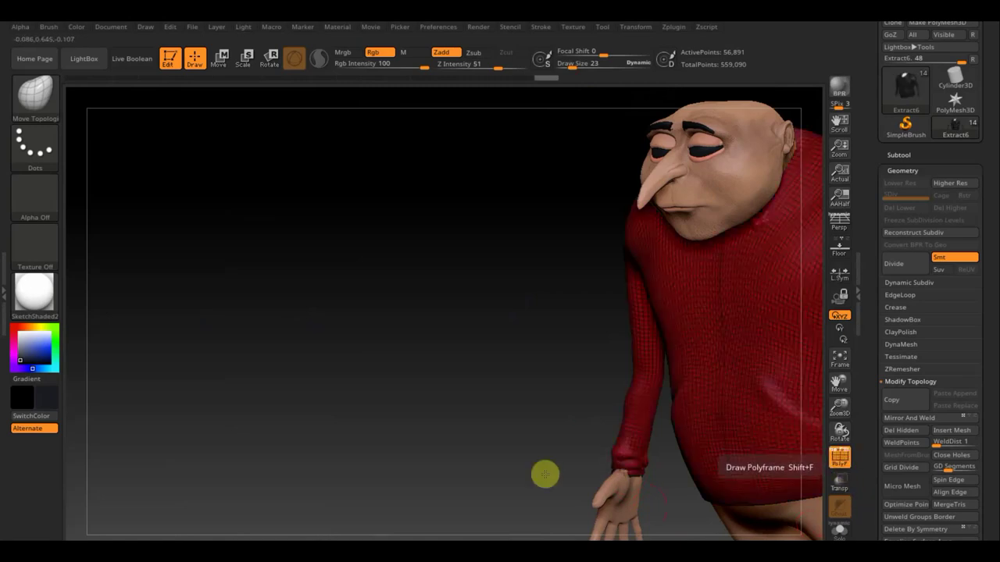
mouse_move(546, 475)
mouse_down()
mouse_move(466, 451)
mouse_move(474, 435)
mouse_move(605, 477)
mouse_up()
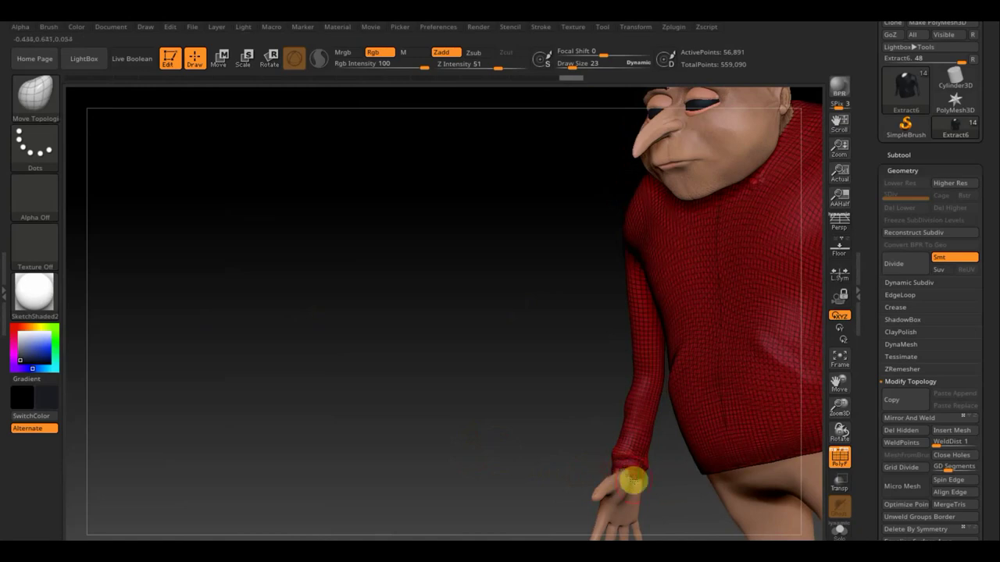
mouse_move(500, 446)
mouse_down()
mouse_move(523, 424)
mouse_move(500, 426)
mouse_up()
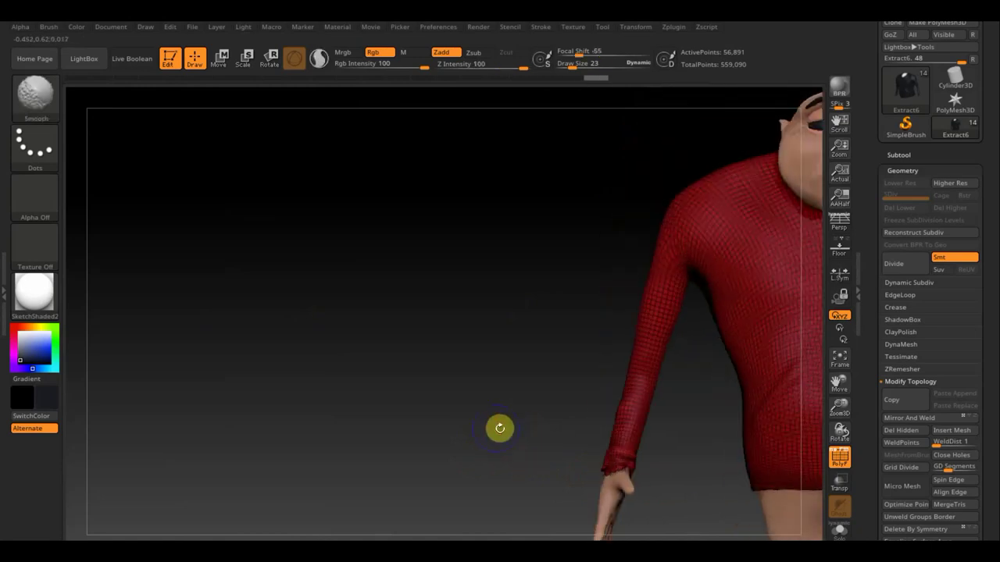
click(828, 463)
shift+drag(384, 344, 116, 315)
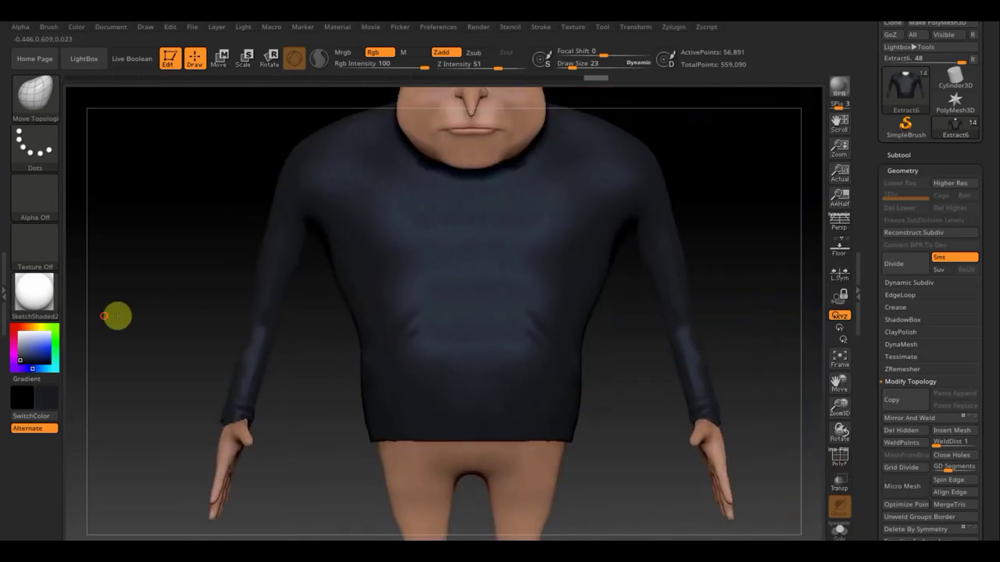
mouse_move(723, 248)
alt+mouse_down()
mouse_move(677, 297)
mouse_move(694, 286)
alt+mouse_up()
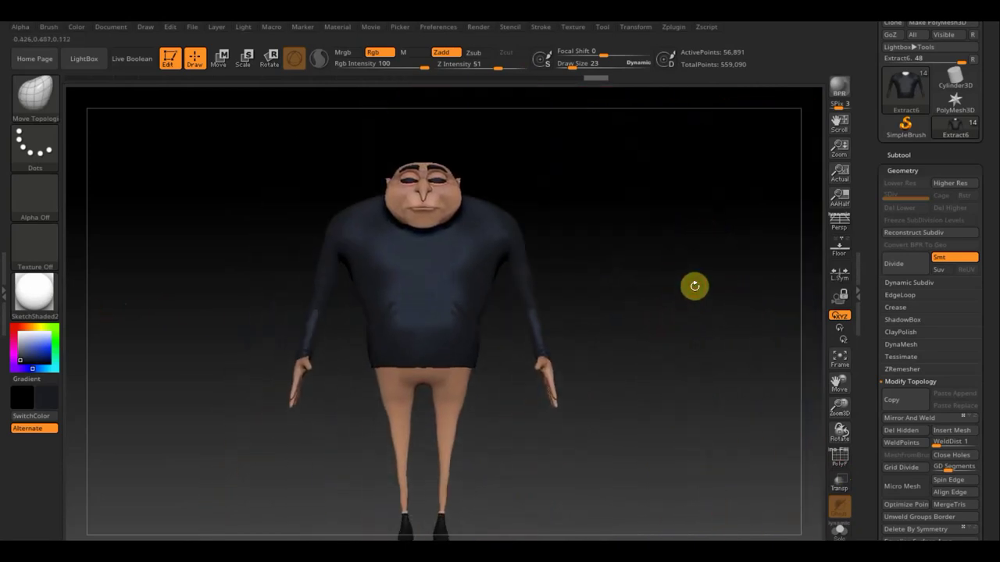
On the Extract4 trousers piece, set Draw Size to 109 and remove the crotch skin patch.
key(n)
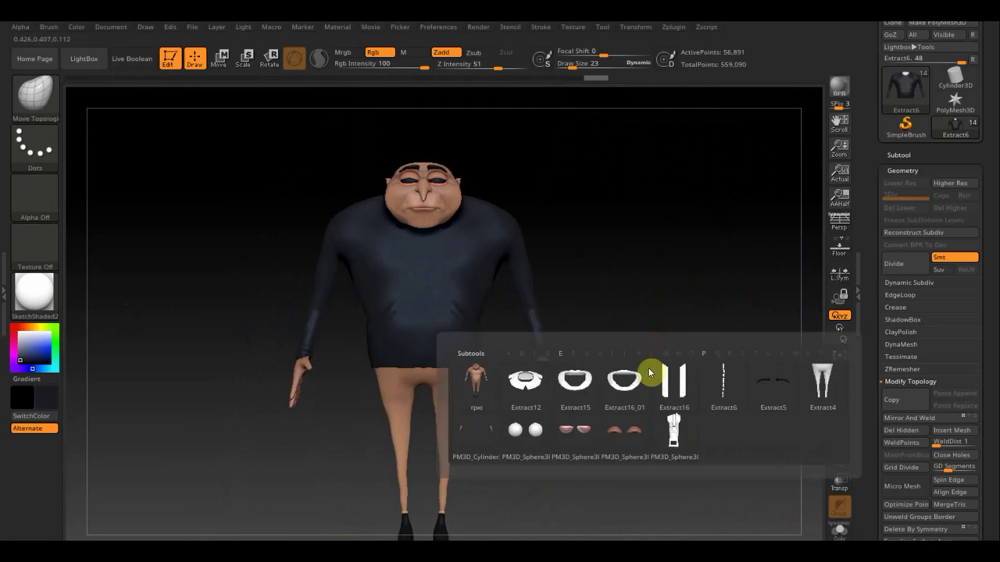
click(823, 385)
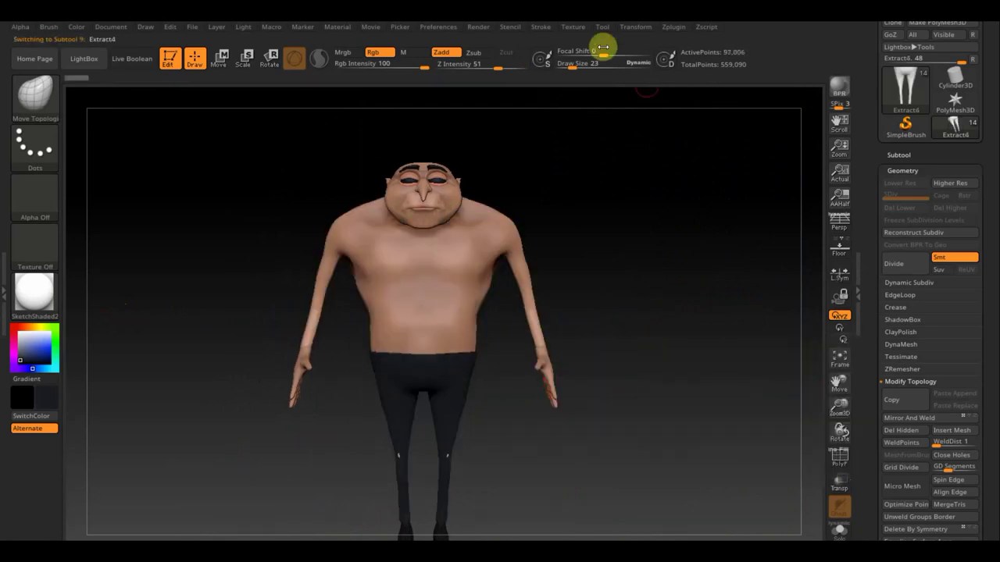
click(582, 66)
drag(582, 65, 588, 65)
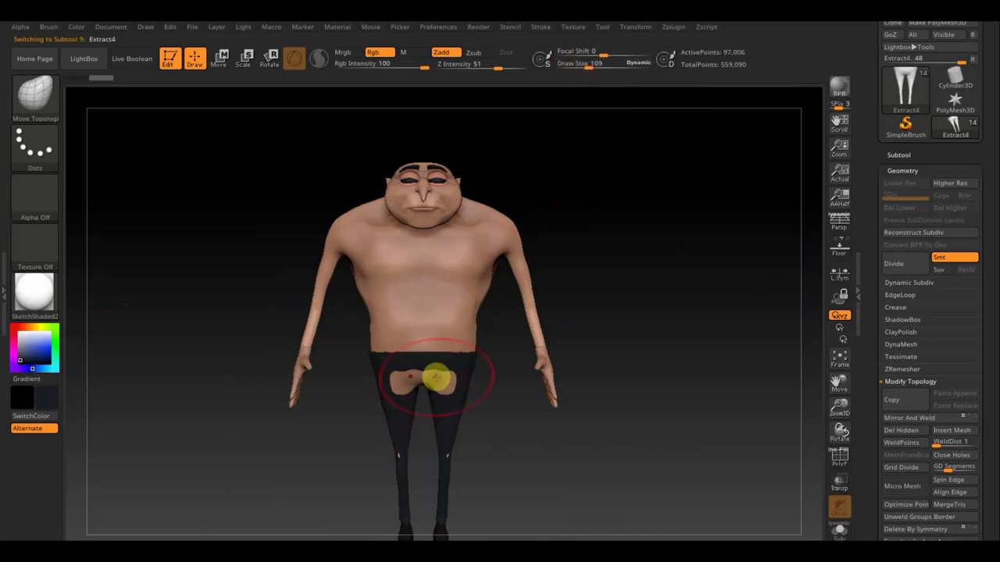
ctrl+shift+click(444, 373)
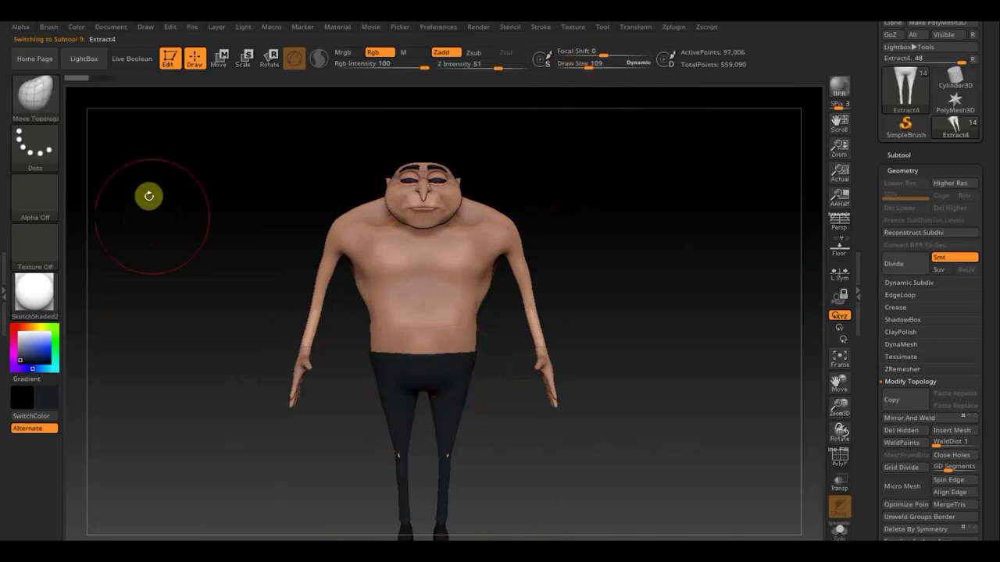
Switch to the Standard brush, reframe the model, shrink Draw Size to 65, and expand the SubTool list.
click(36, 93)
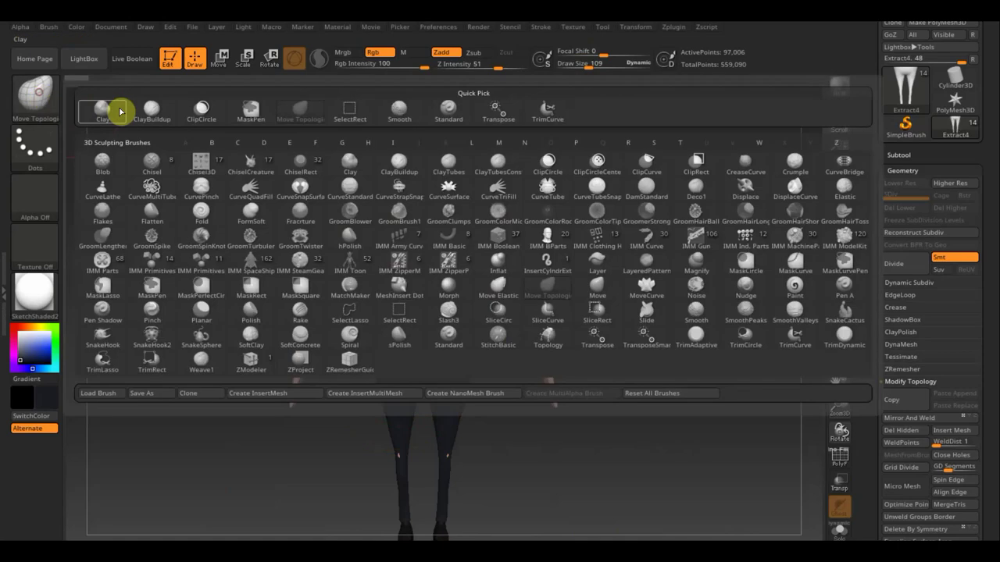
click(438, 115)
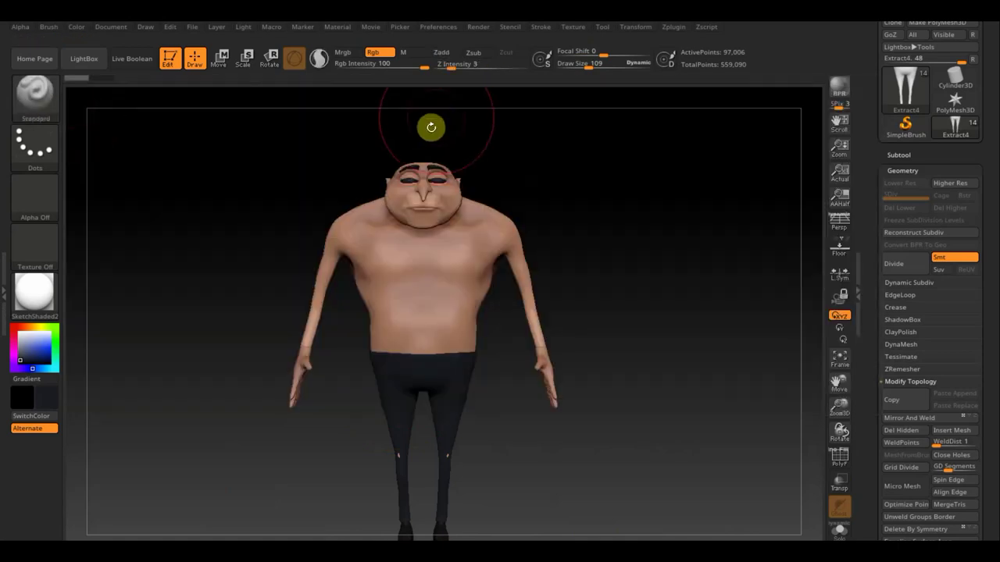
click(469, 383)
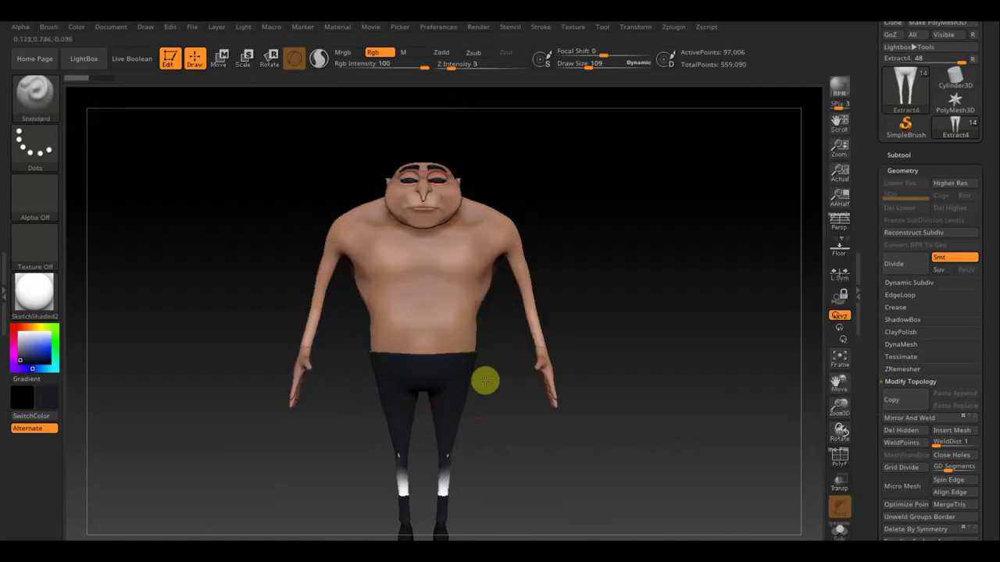
drag(368, 457, 507, 395)
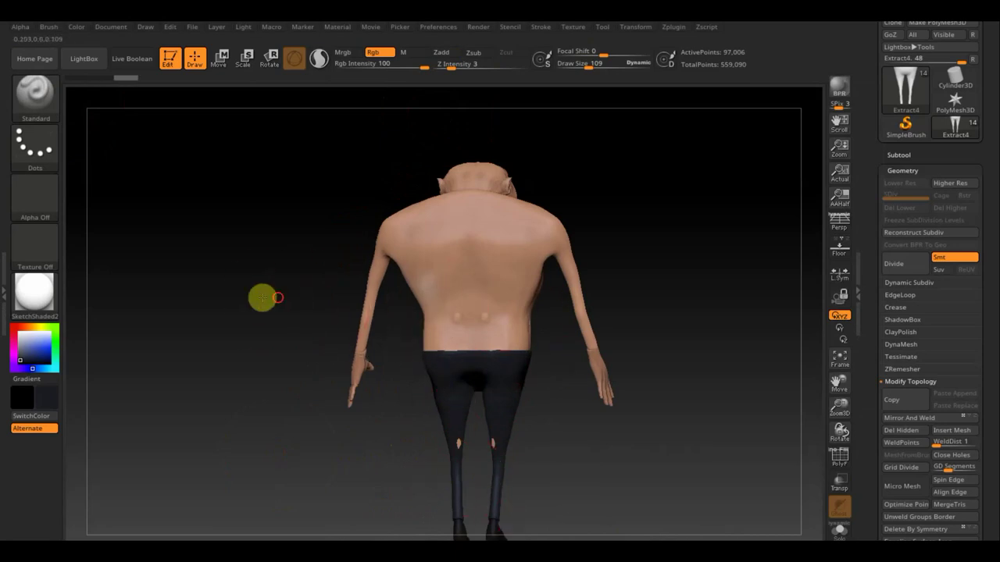
mouse_move(261, 297)
shift+mouse_down()
mouse_move(147, 292)
mouse_move(180, 295)
shift+mouse_up()
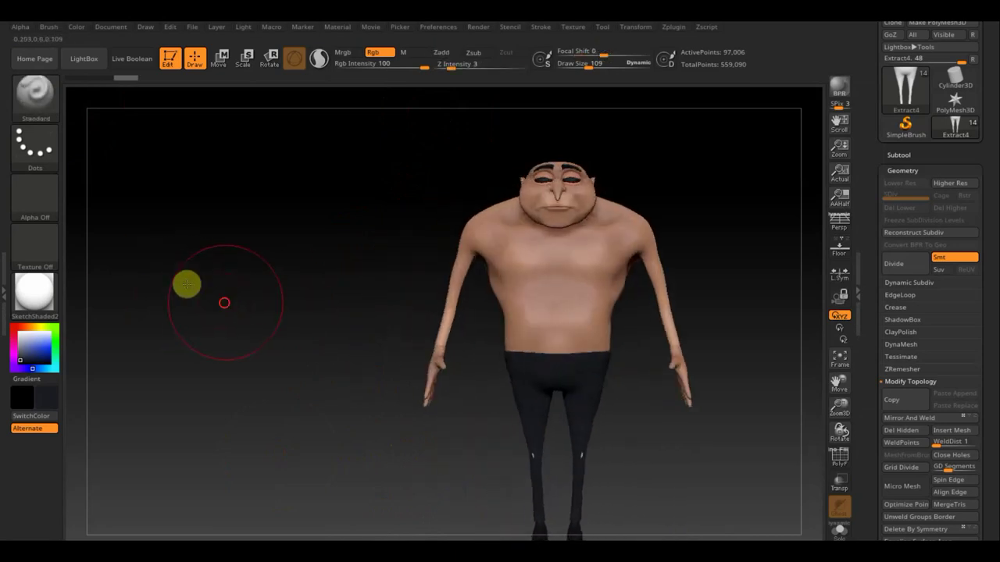
key(f)
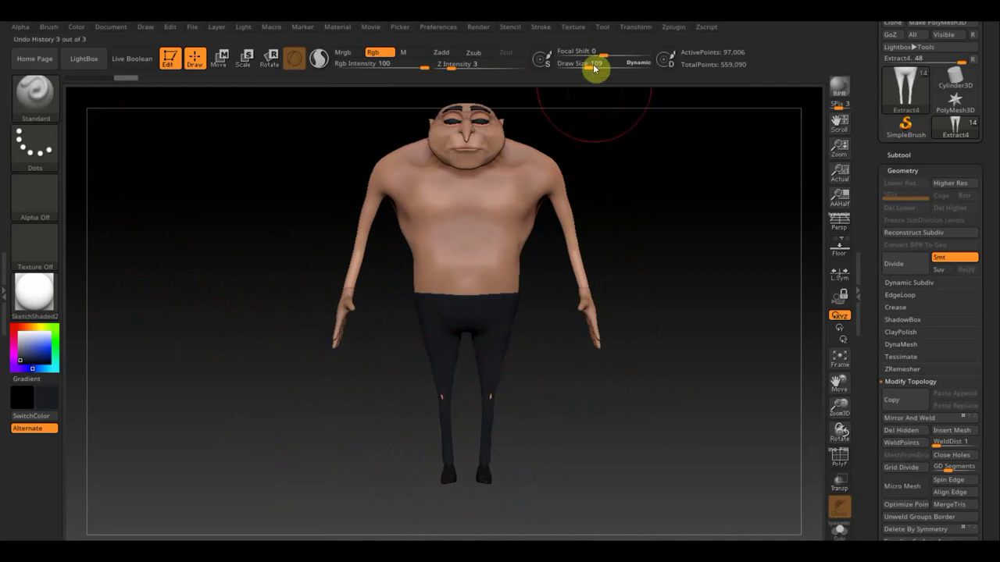
drag(592, 68, 581, 68)
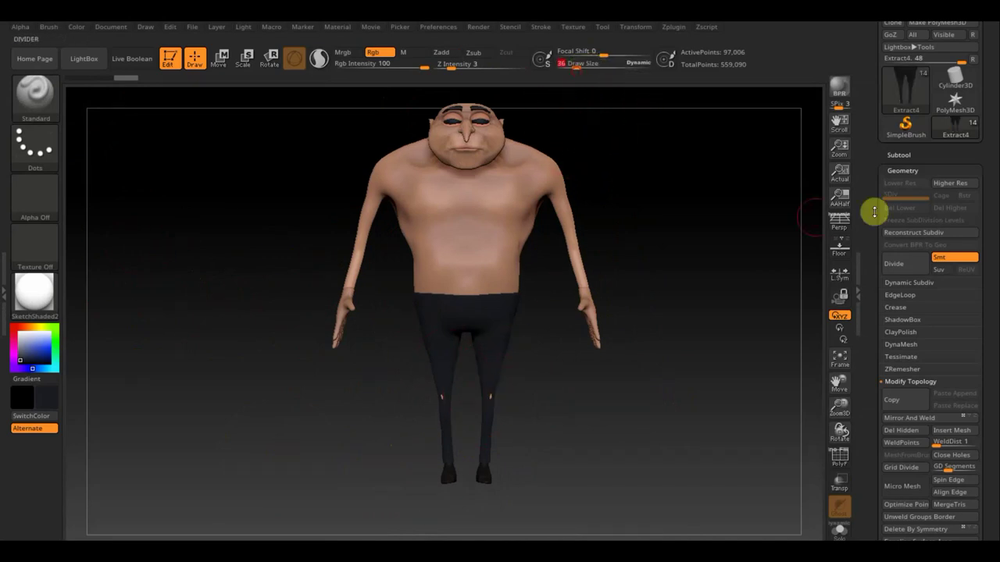
click(898, 155)
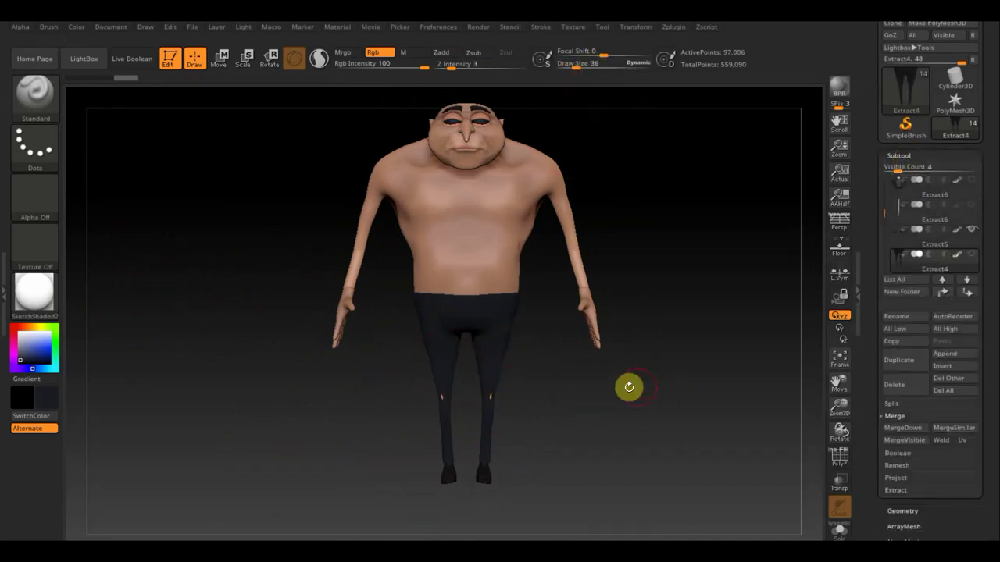
Select the body subtool and toggle Solo off so every subtool shows again.
key(n)
click(457, 438)
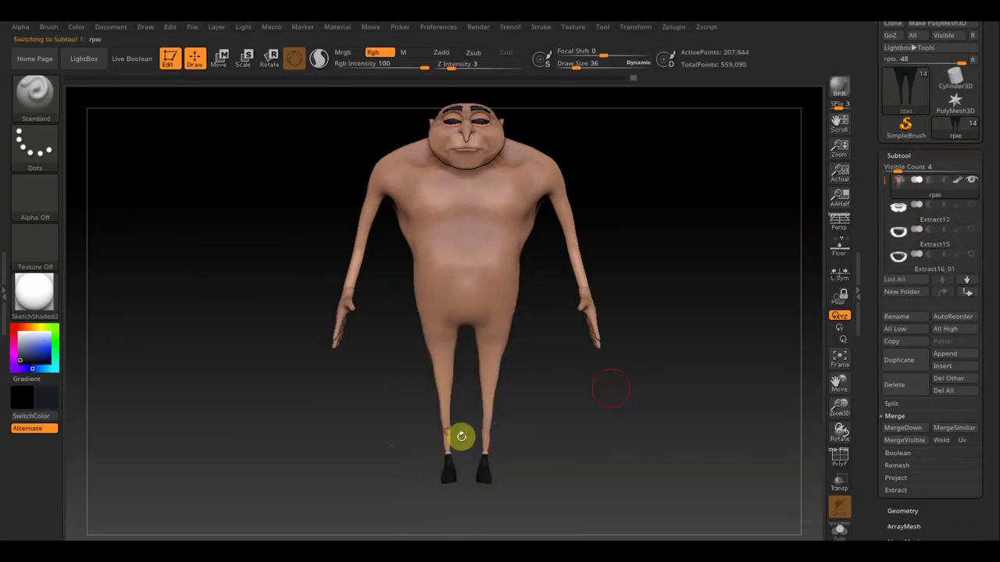
shift+click(972, 183)
shift+click(972, 183)
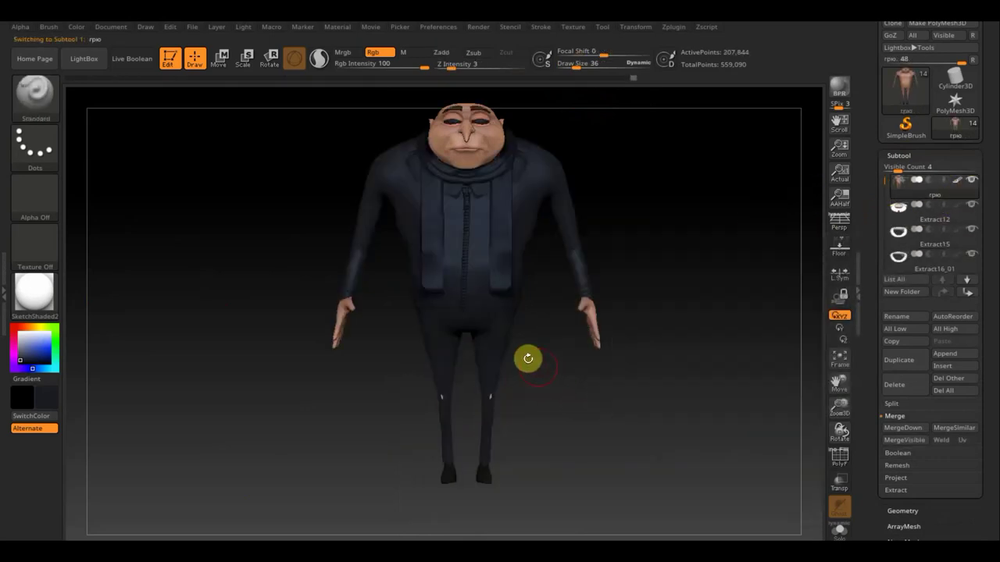
Orbit to check the clothed character, then make Extract12 the active subtool.
key(shift)
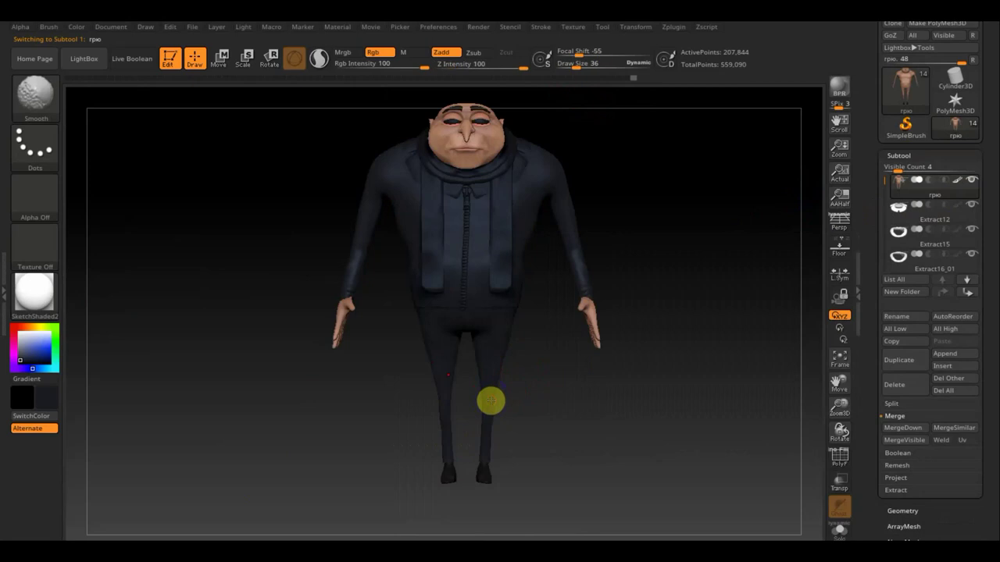
mouse_move(560, 401)
mouse_down()
mouse_move(471, 404)
mouse_move(536, 400)
mouse_up()
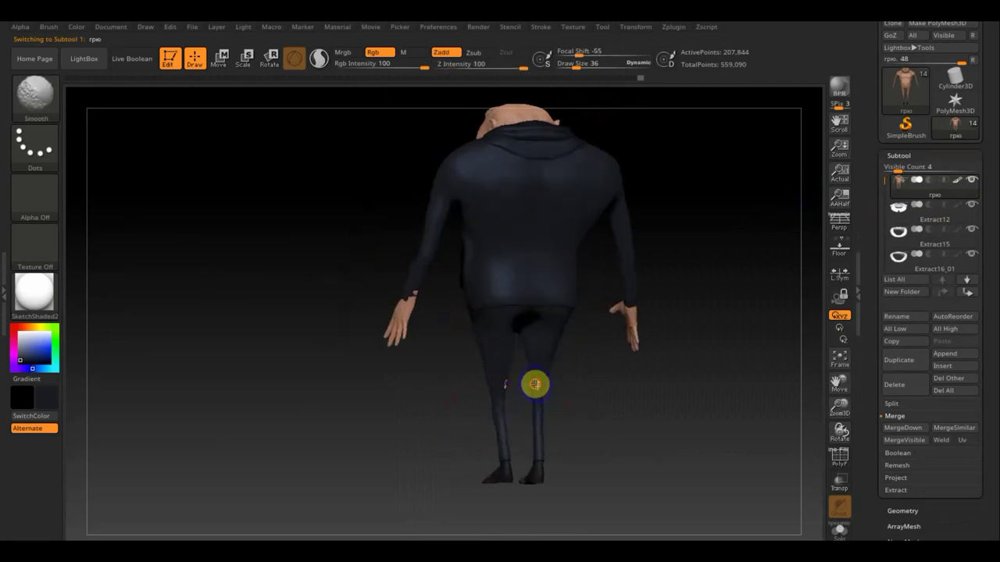
mouse_move(648, 404)
shift+mouse_down()
mouse_move(752, 401)
mouse_move(729, 425)
mouse_move(614, 462)
mouse_move(647, 444)
shift+mouse_up()
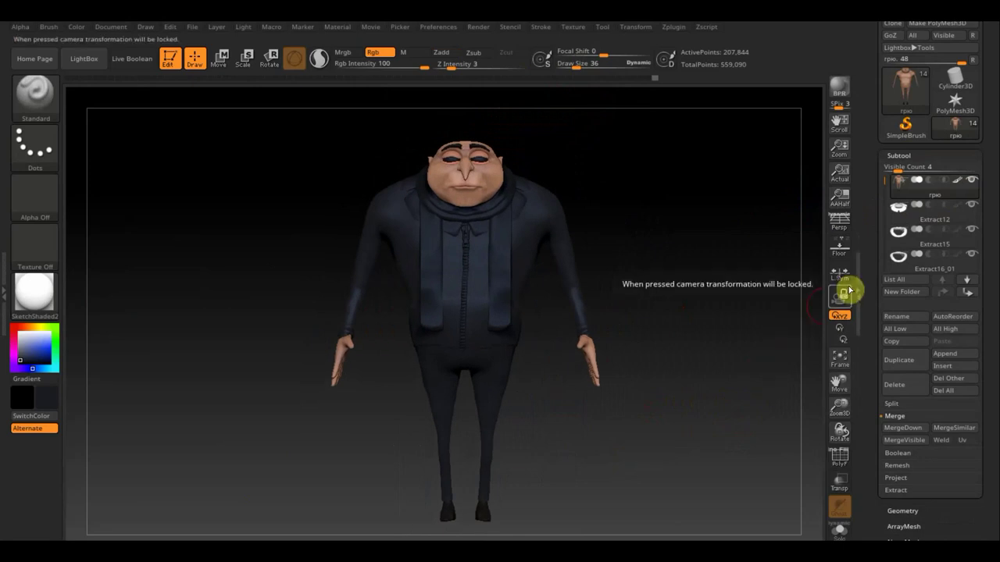
mouse_move(899, 219)
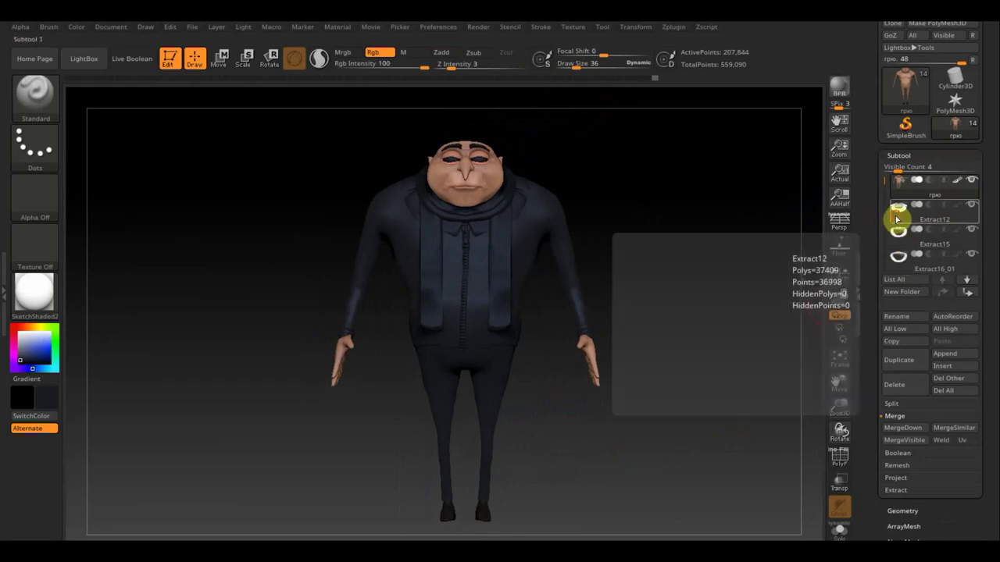
click(899, 213)
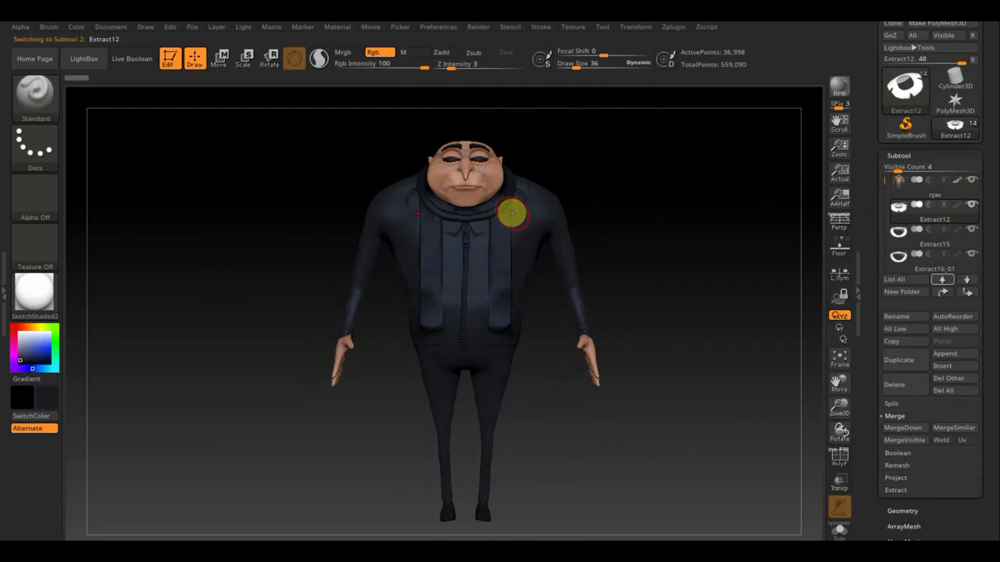
drag(609, 261, 628, 264)
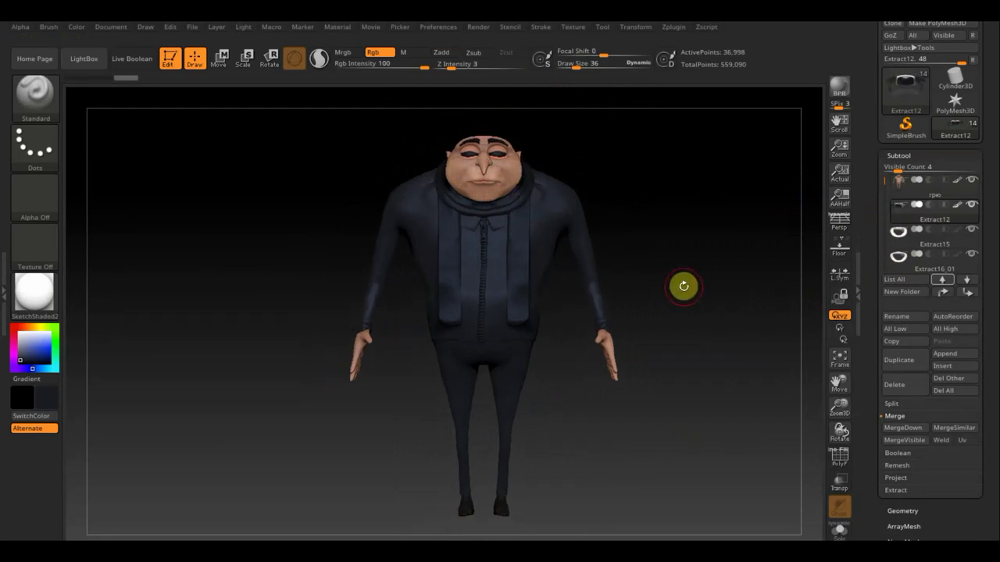
On Extract6, paint a white zipper down the centre of the jacket.
key(n)
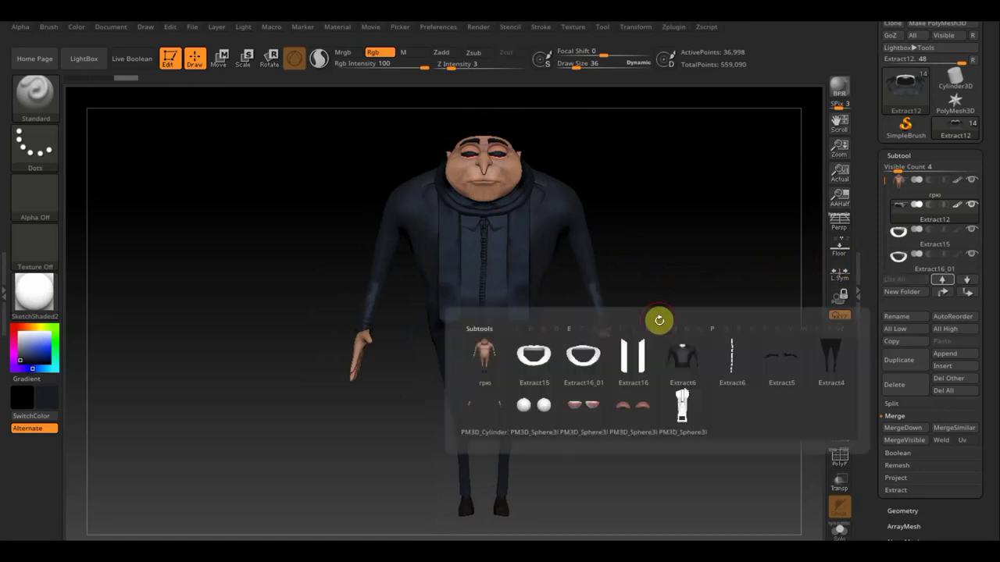
click(738, 361)
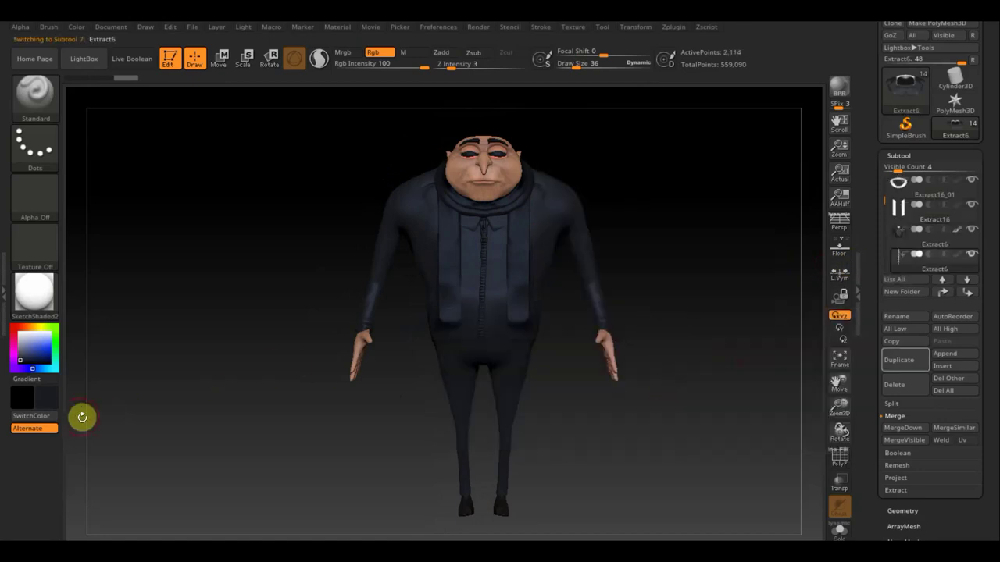
click(44, 404)
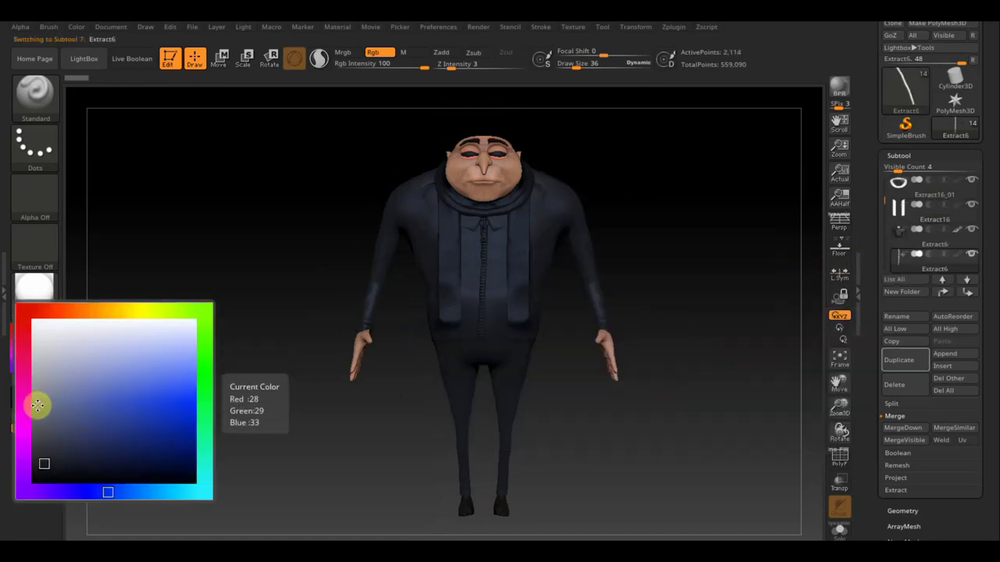
click(36, 386)
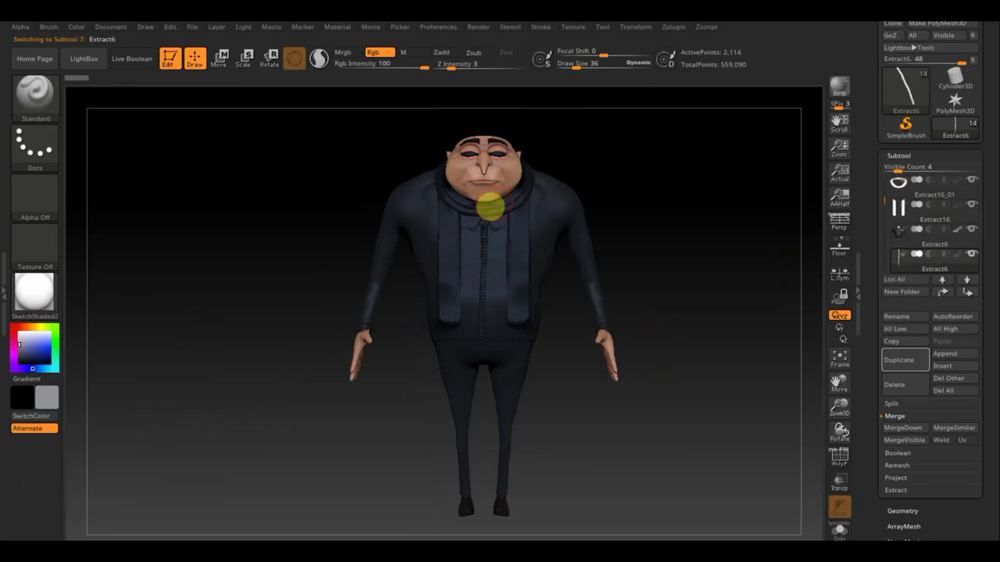
drag(484, 244, 484, 273)
drag(489, 223, 481, 346)
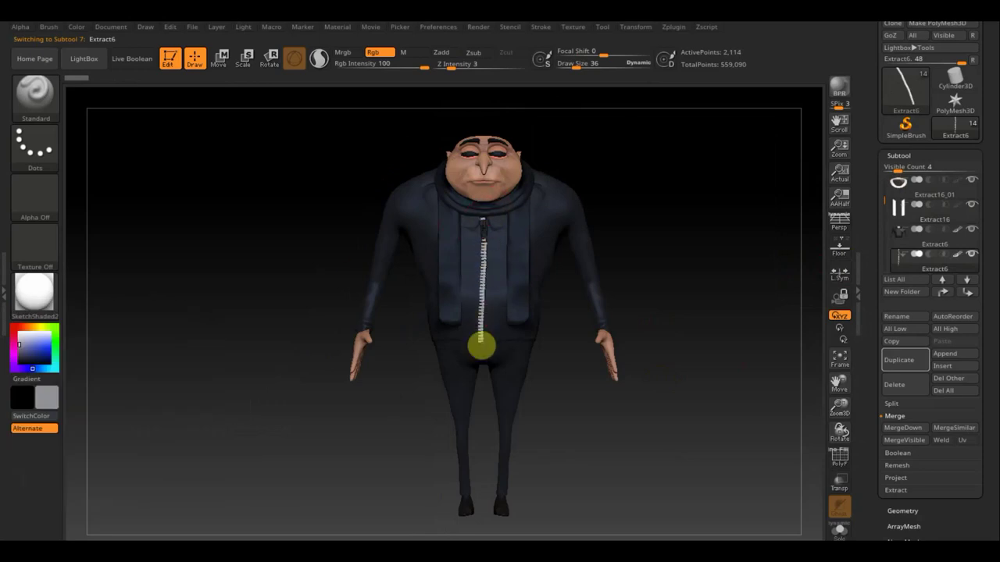
click(647, 254)
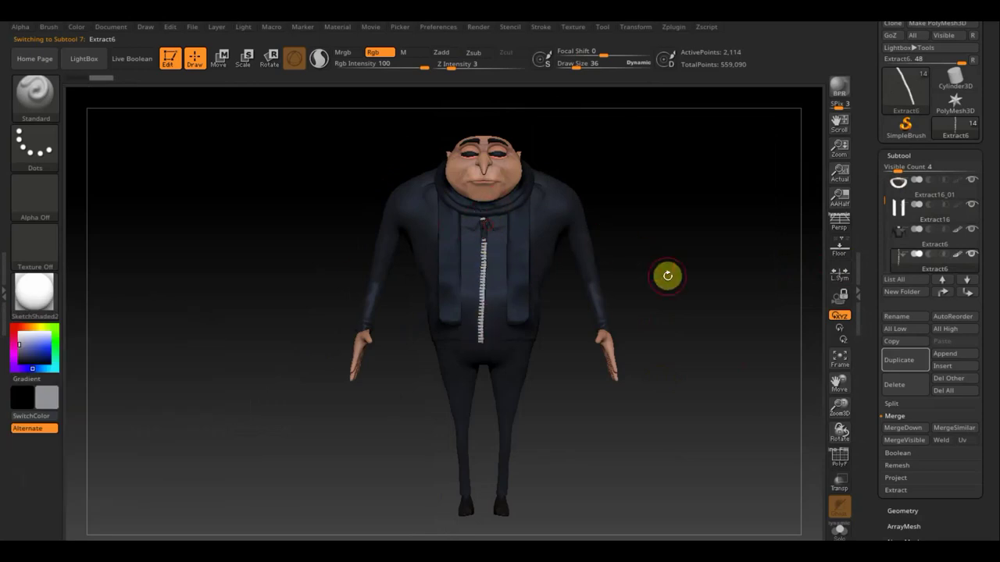
On the PM3D_Sphere3D1_1 subtool, pick a new colour and paint the zipper pull.
key(F1)
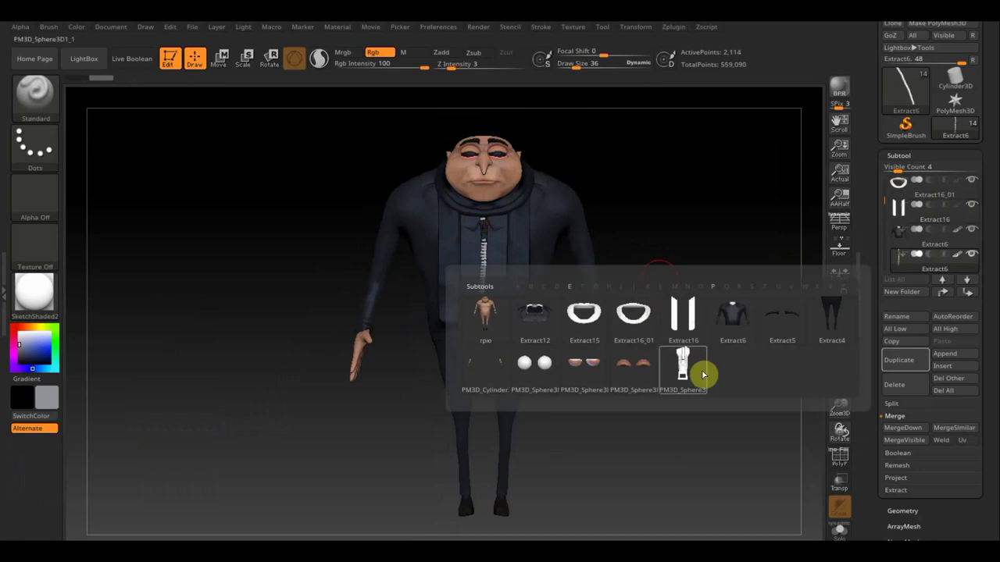
click(700, 373)
click(49, 393)
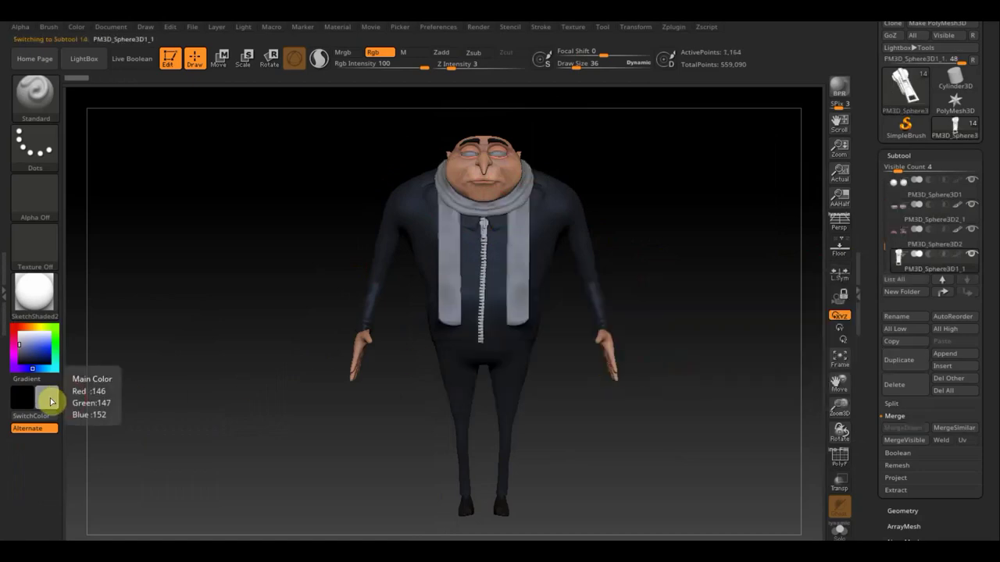
click(49, 401)
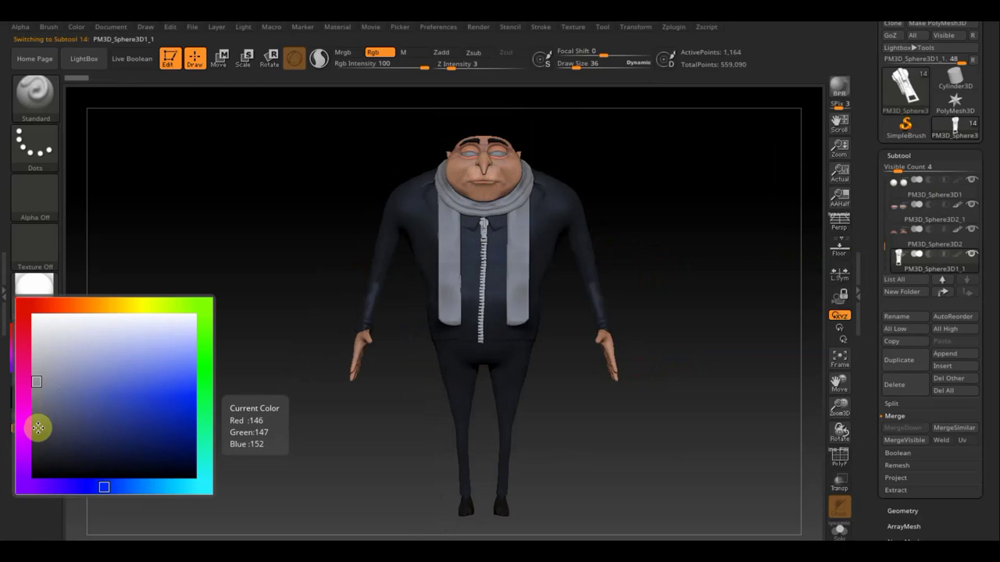
click(92, 404)
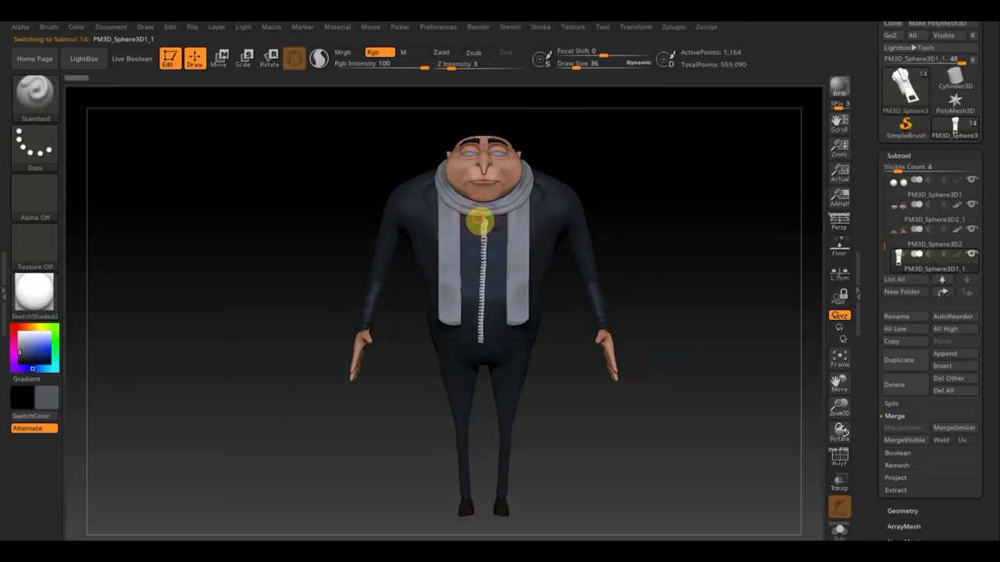
drag(483, 227, 490, 239)
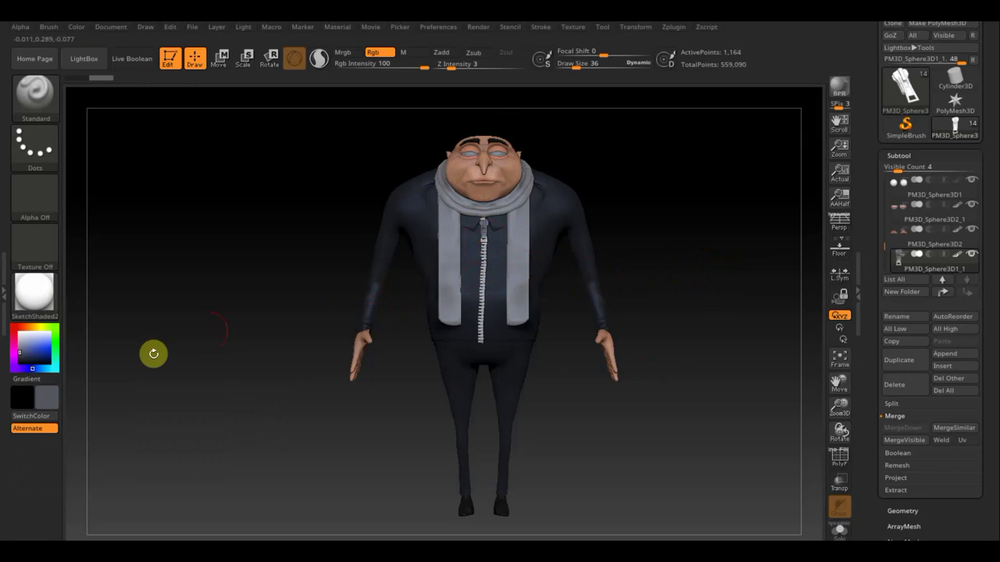
Fill the scarf with a lighter grey using FillObject, then select the Smooth brush.
click(50, 398)
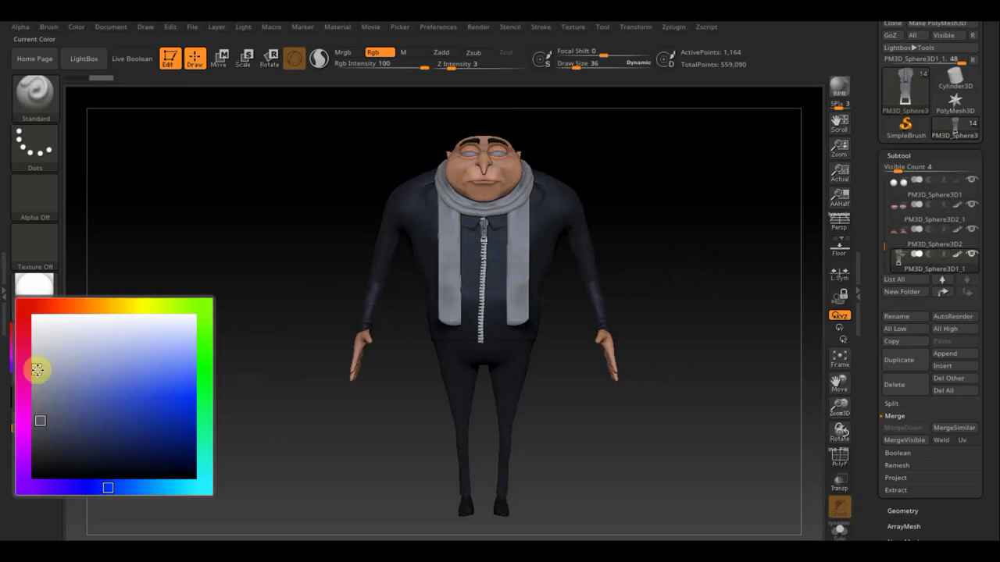
click(37, 368)
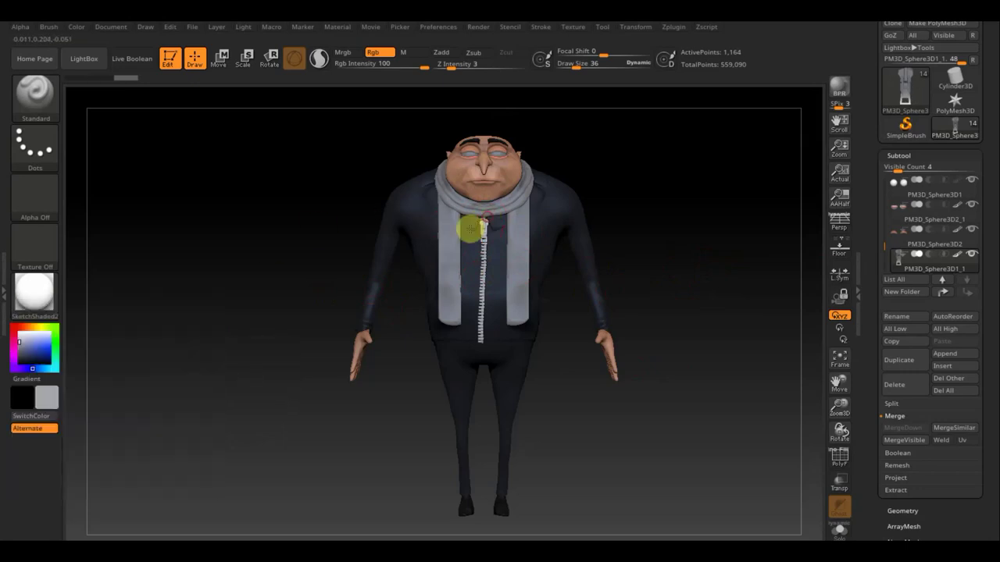
key(ctrl+f)
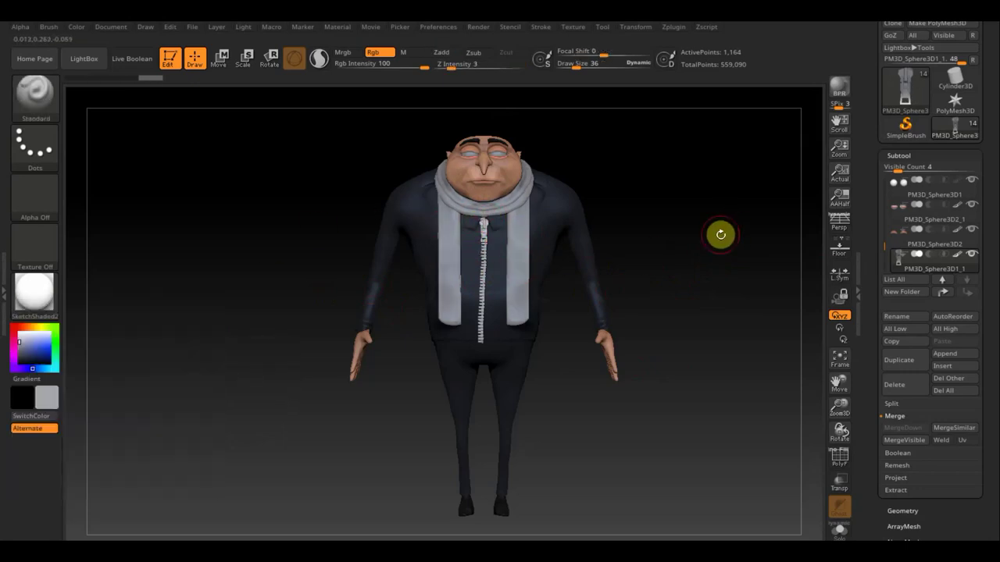
mouse_move(721, 233)
alt+mouse_down()
mouse_move(674, 306)
mouse_move(712, 299)
alt+mouse_up()
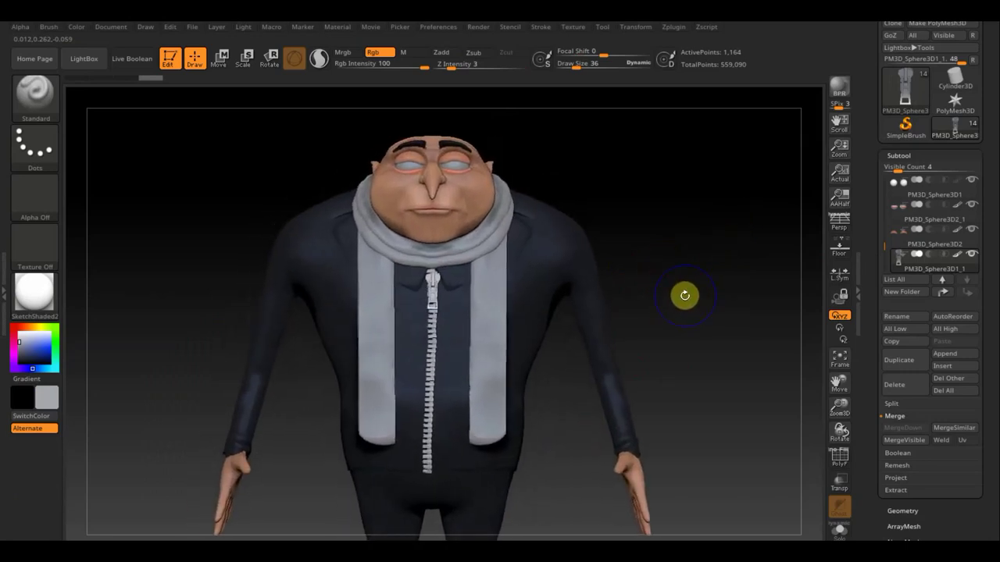
key(shift)
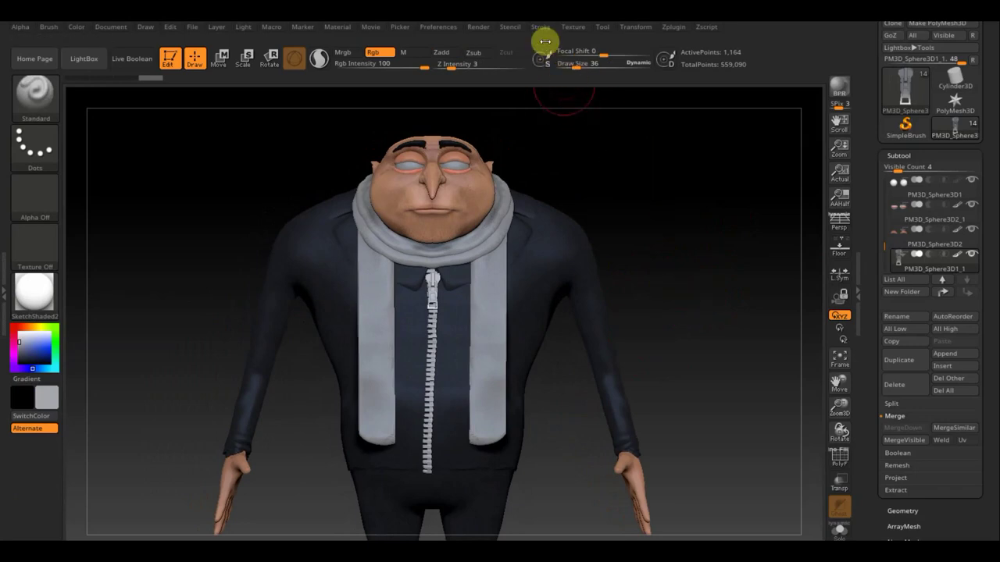
Import the close-up screenshot of Gru's face as a texture.
click(568, 28)
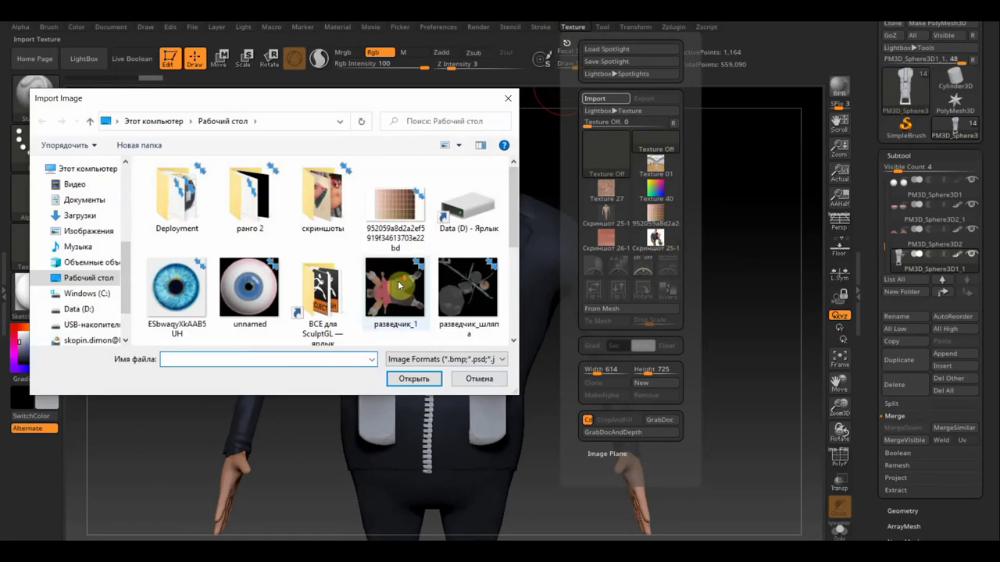
scroll(398, 281, down, 5)
click(323, 199)
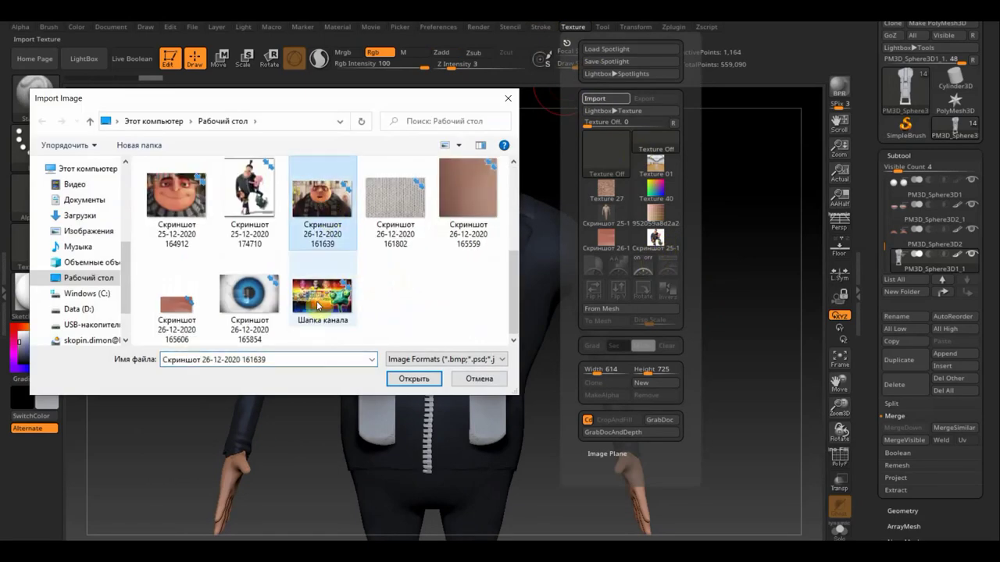
click(407, 385)
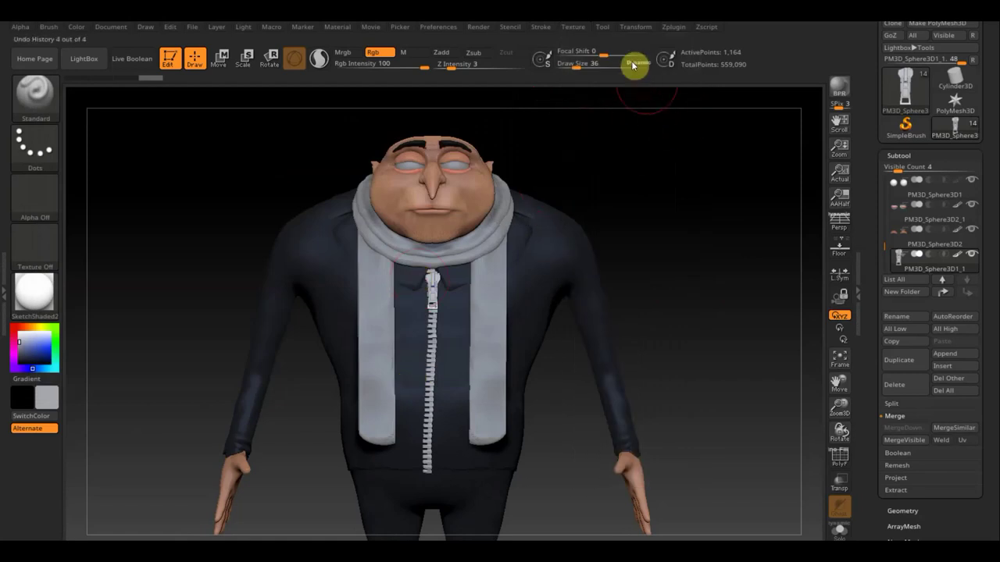
click(571, 32)
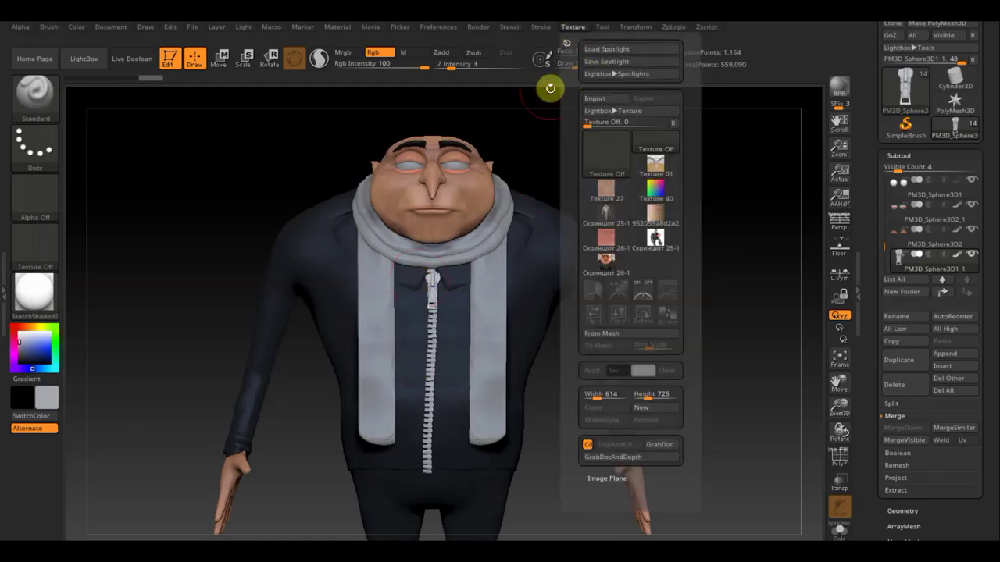
click(596, 99)
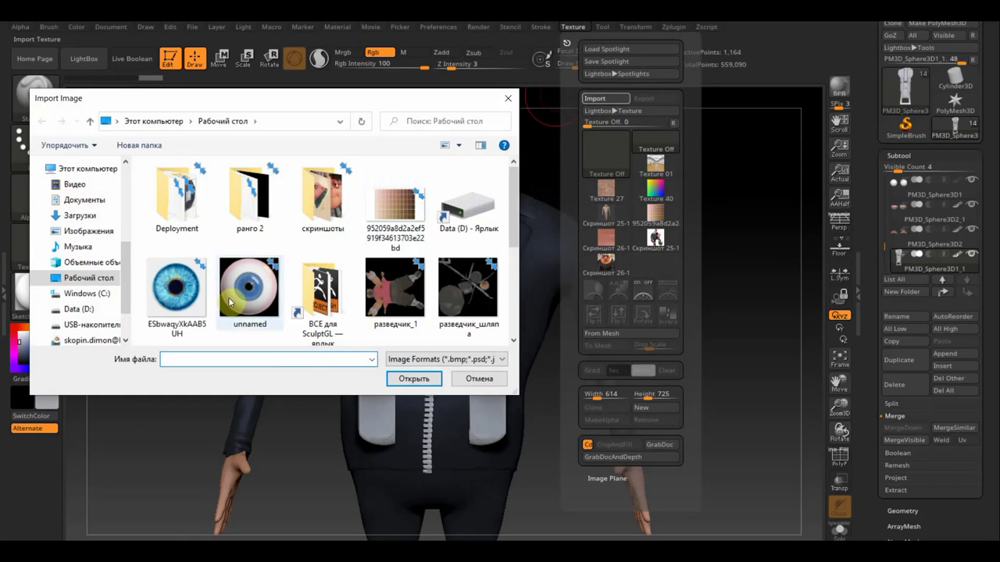
scroll(242, 297, down, 5)
click(175, 215)
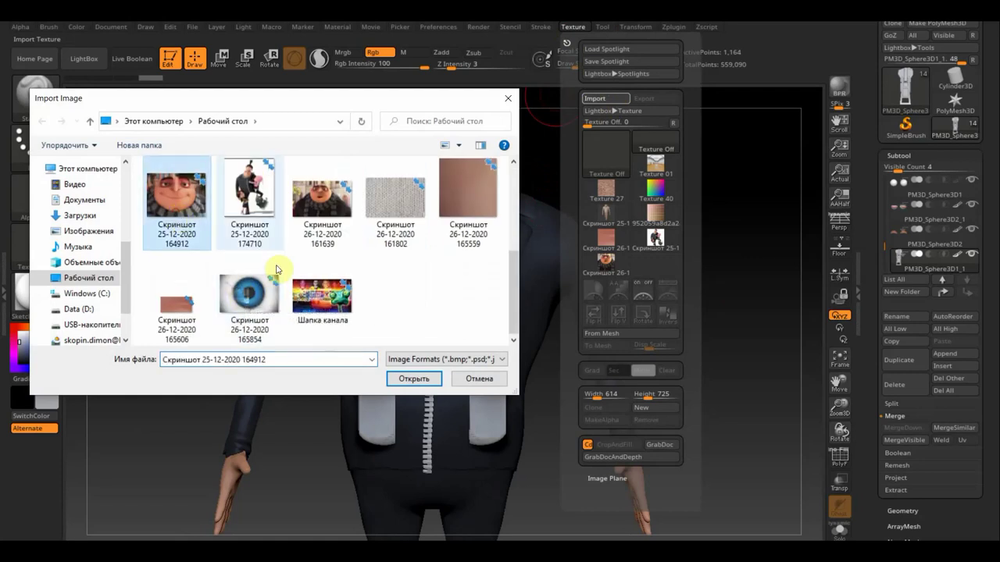
click(407, 377)
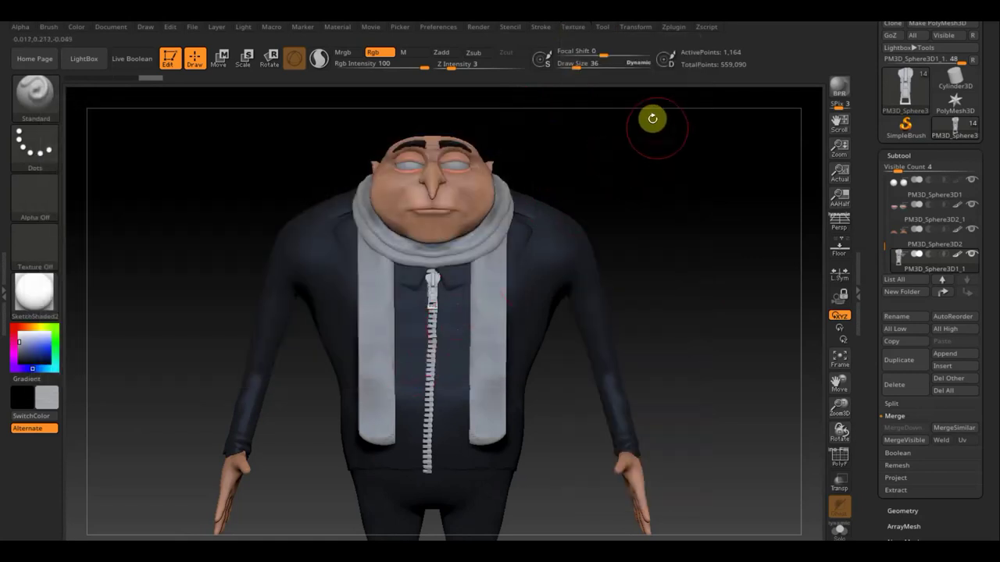
Make the Gru face image the current texture and add it to Spotlight.
click(577, 28)
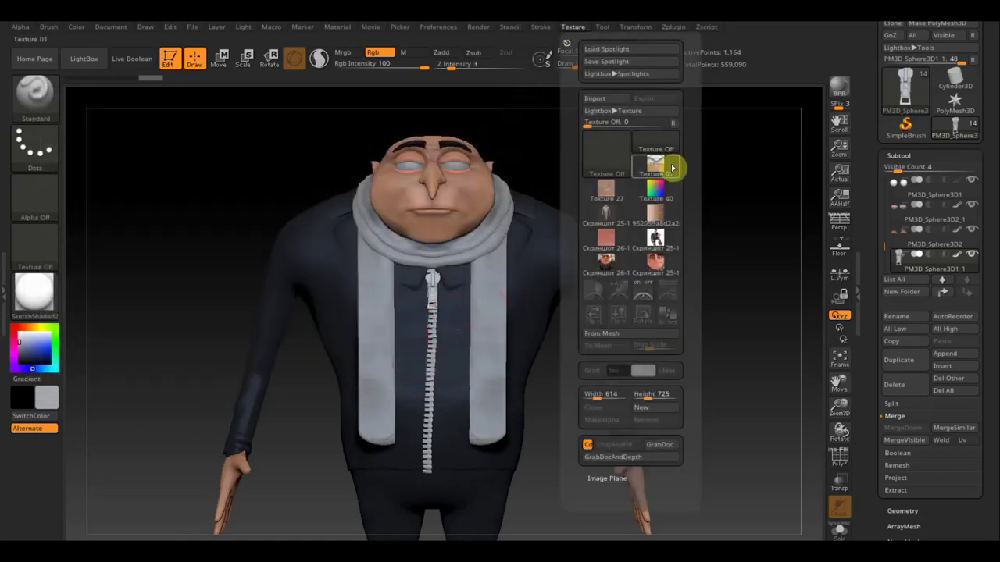
click(657, 261)
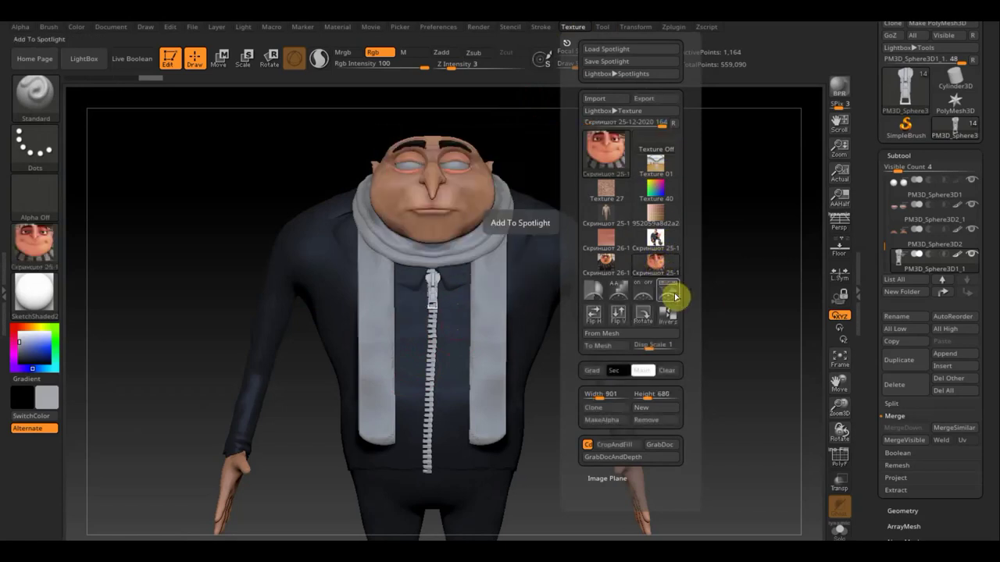
click(672, 294)
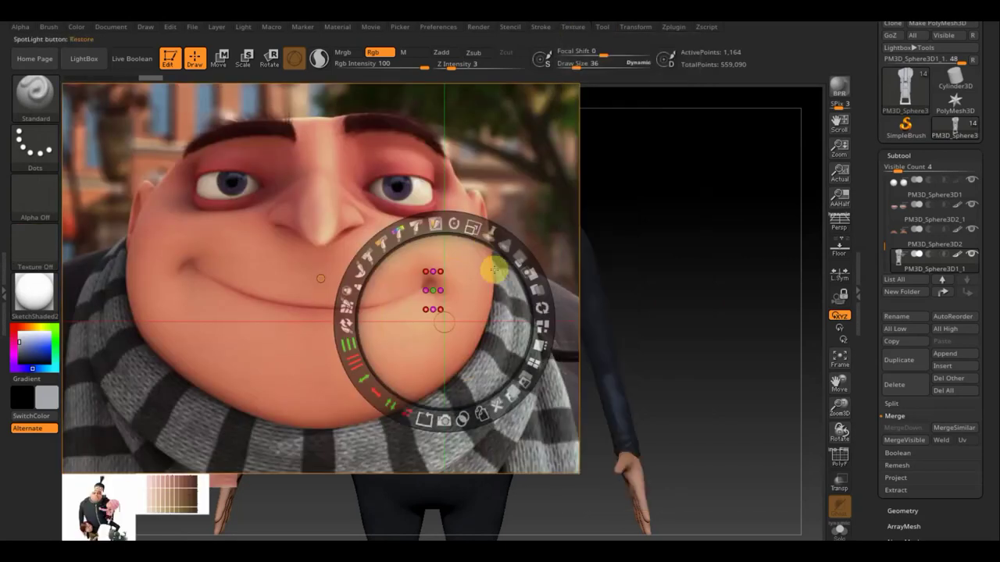
Scale, fade, rotate and position the Gru reference over the head, hide its dial, and set Draw Size to 62.
mouse_move(472, 227)
mouse_down()
mouse_move(384, 238)
mouse_move(479, 258)
mouse_move(492, 218)
mouse_up()
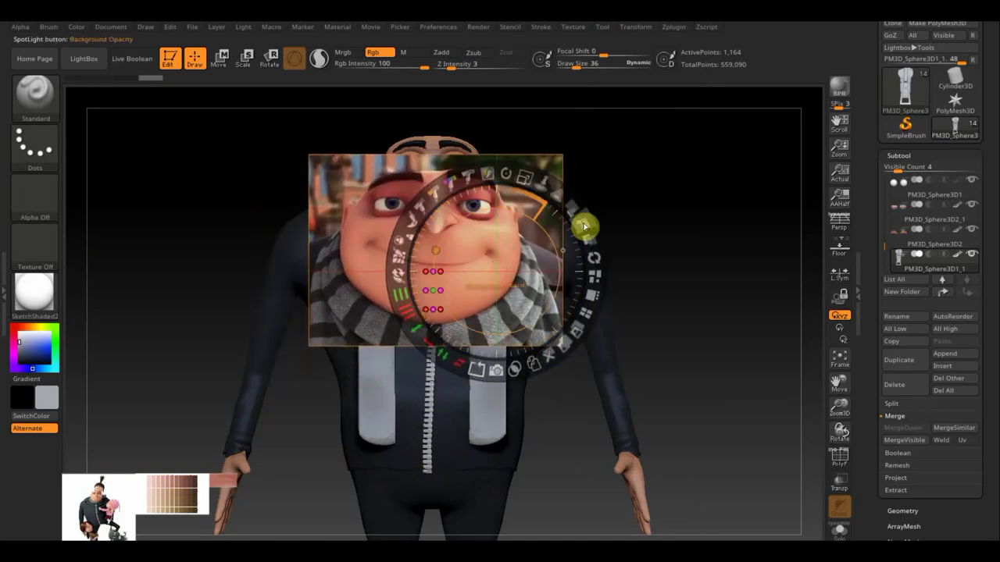
drag(585, 227, 513, 193)
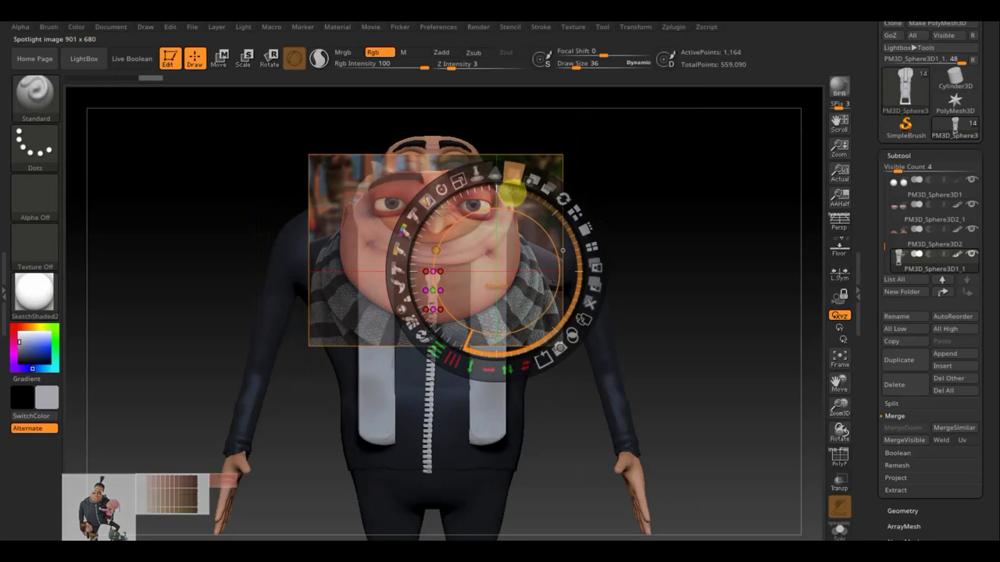
drag(509, 216, 518, 156)
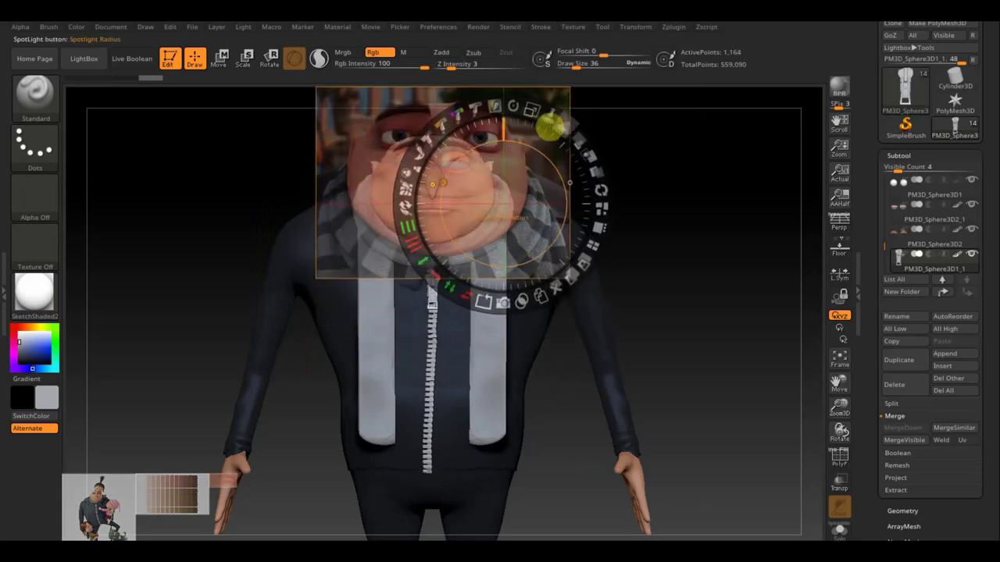
mouse_move(549, 127)
mouse_down()
mouse_move(489, 96)
mouse_move(512, 140)
mouse_move(490, 143)
mouse_up()
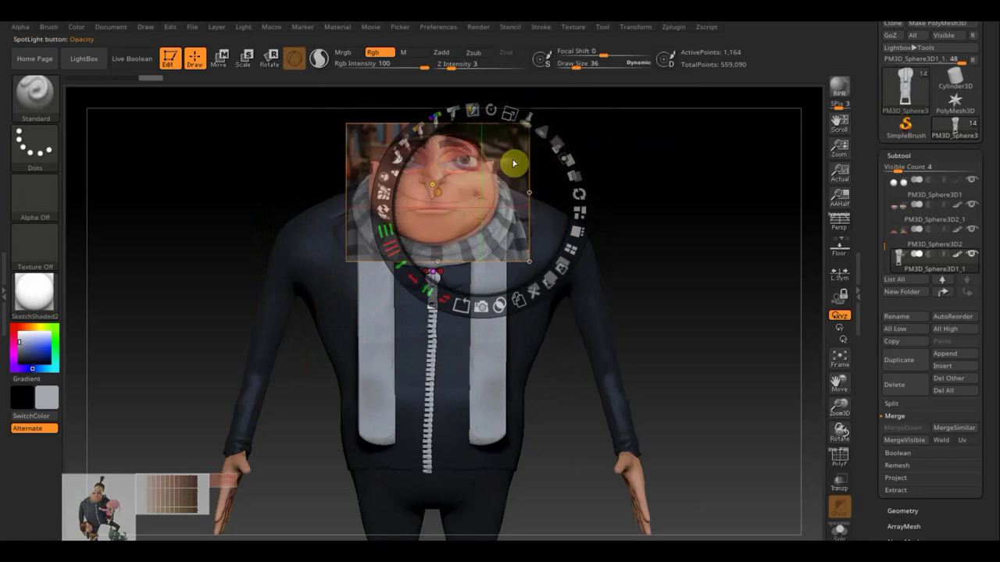
drag(539, 154, 540, 160)
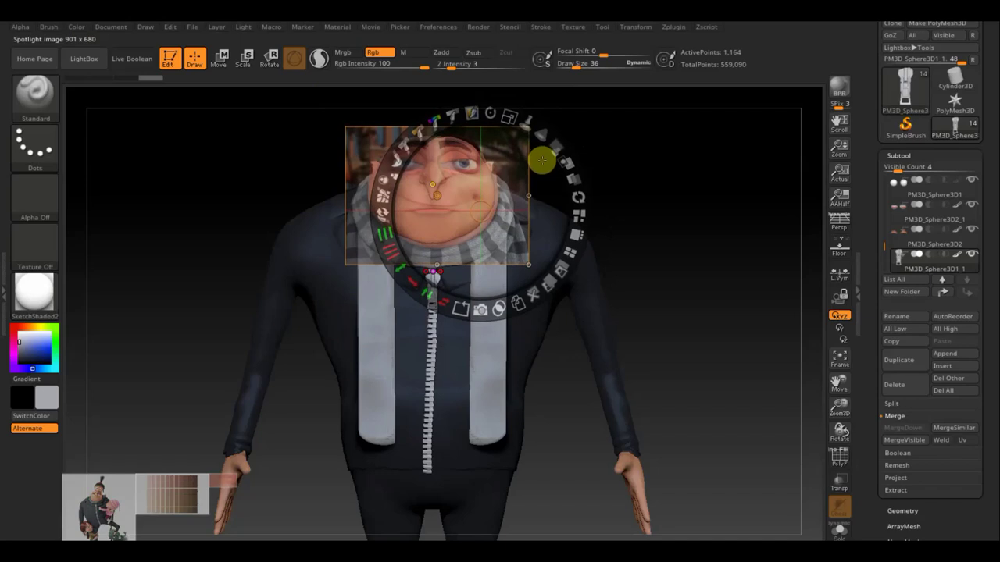
drag(541, 160, 550, 166)
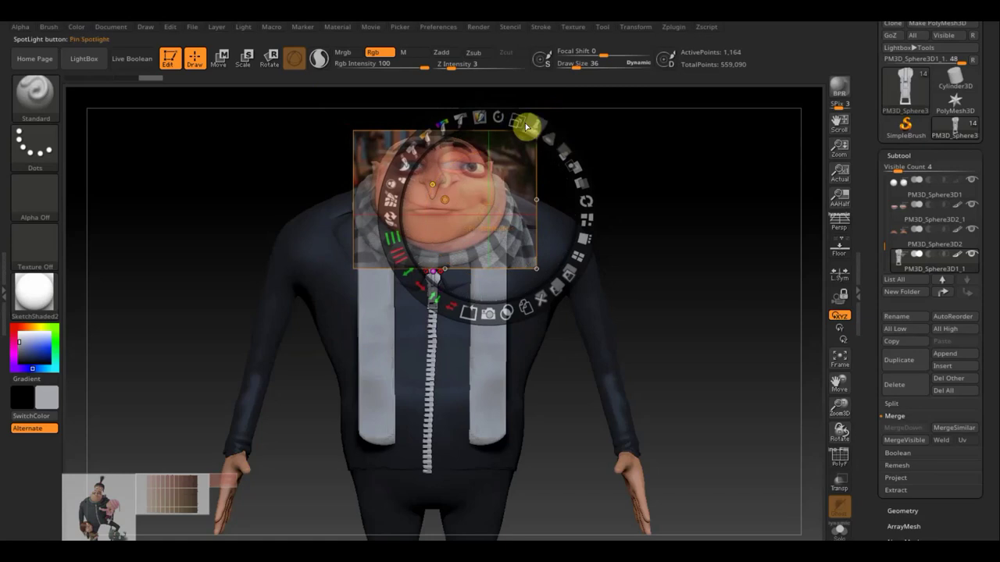
drag(516, 121, 596, 223)
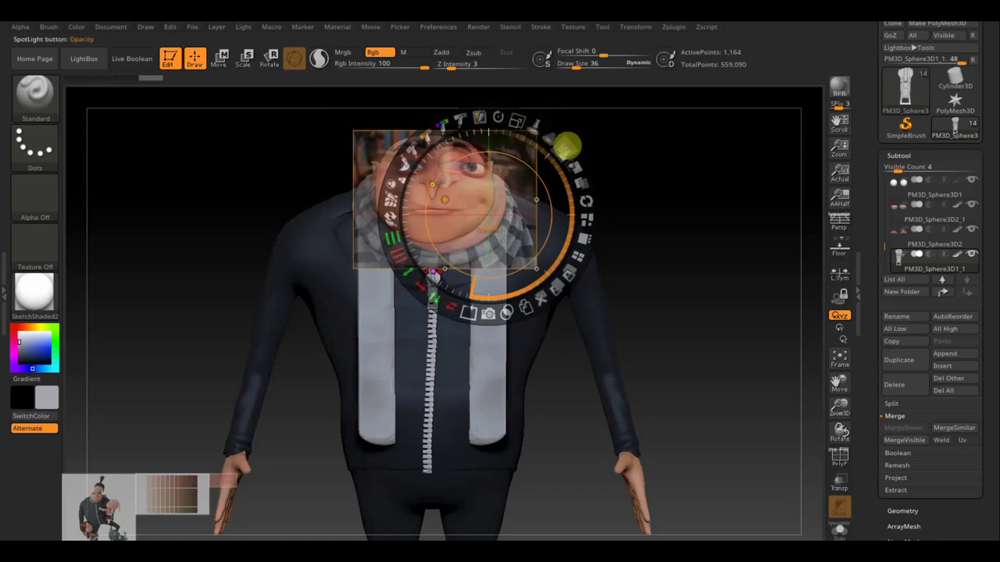
drag(596, 222, 594, 356)
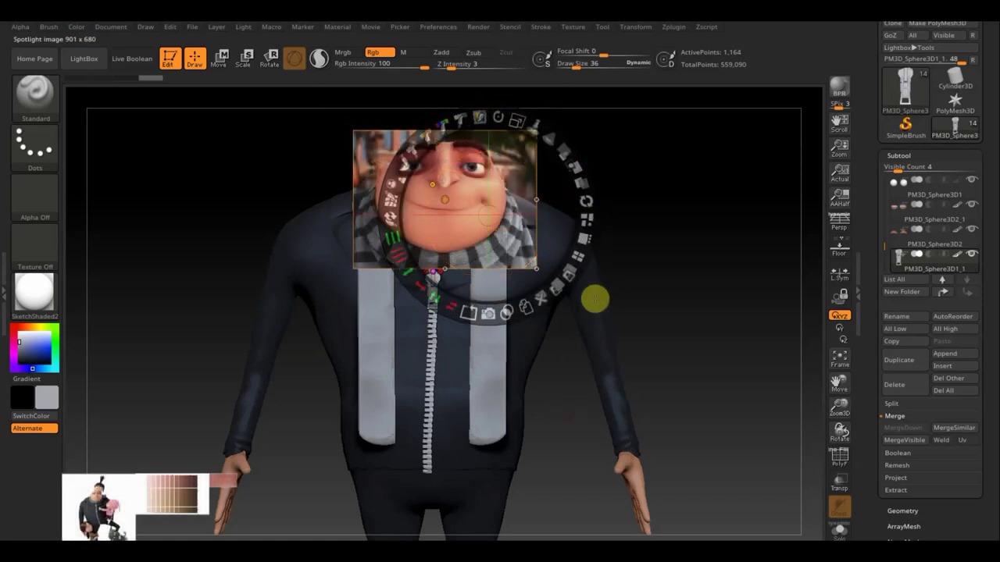
key(z)
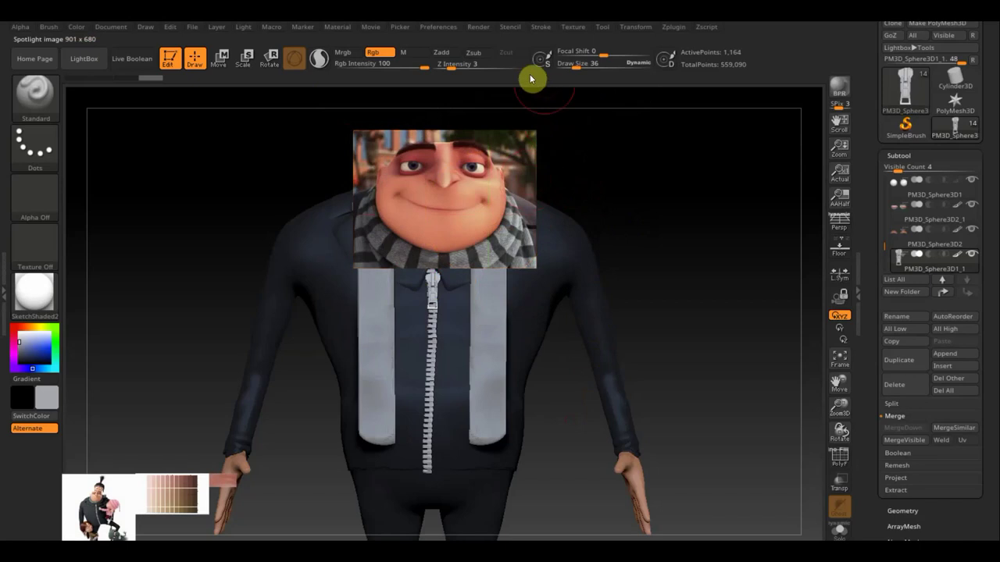
drag(575, 64, 583, 68)
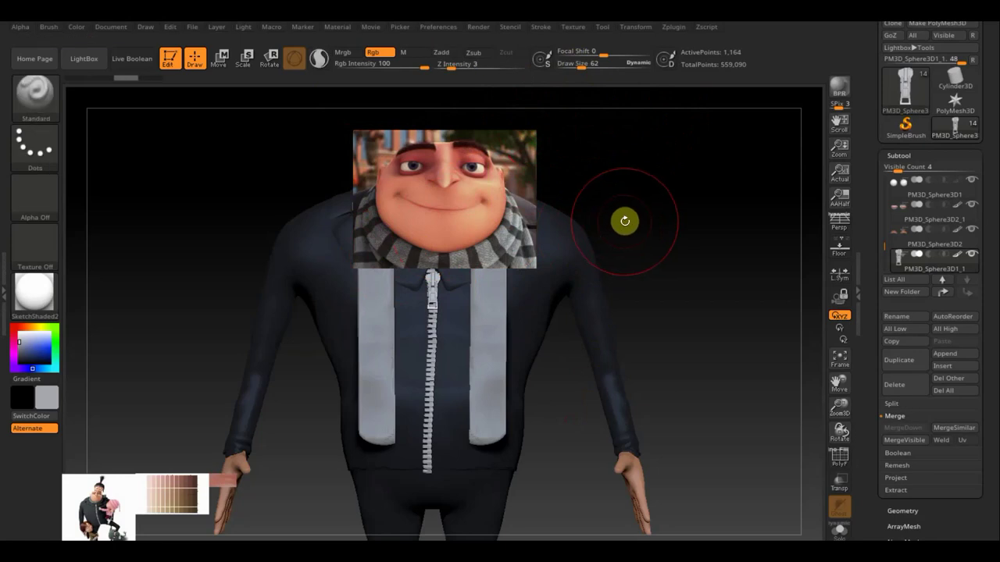
MergeDown Extract16_01 and Extract16 into Extract15, then hide the Spotlight image.
key(n)
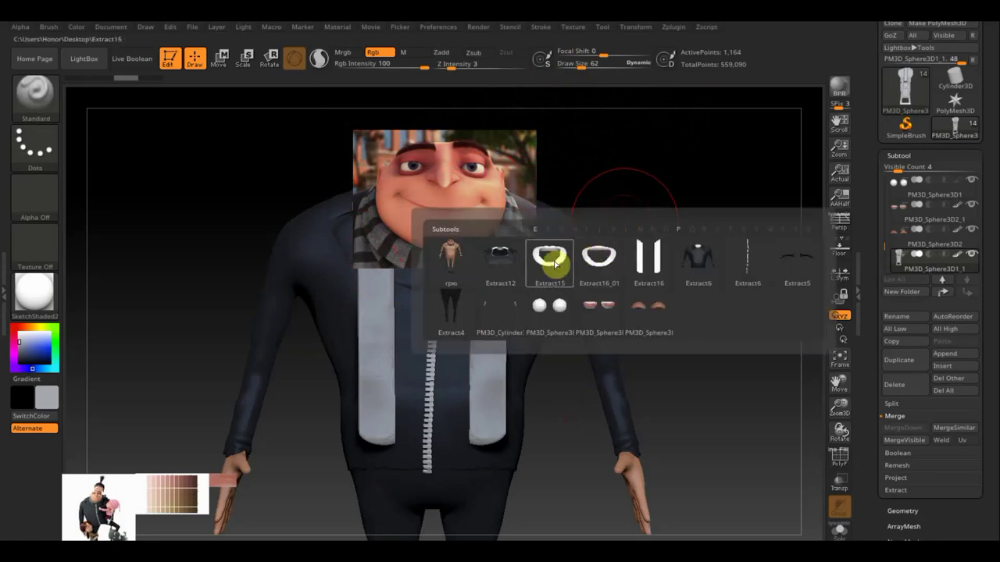
click(551, 254)
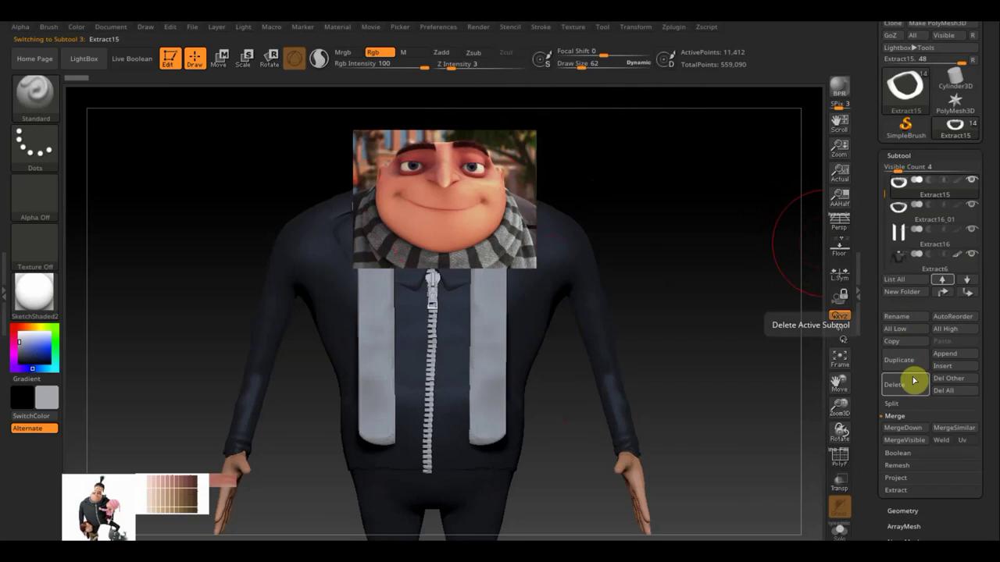
click(907, 429)
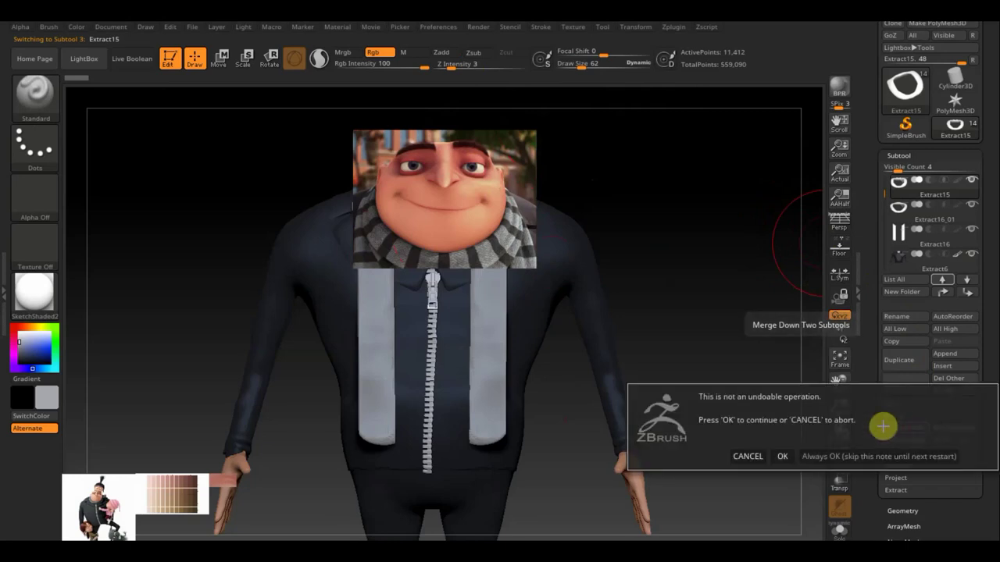
click(781, 459)
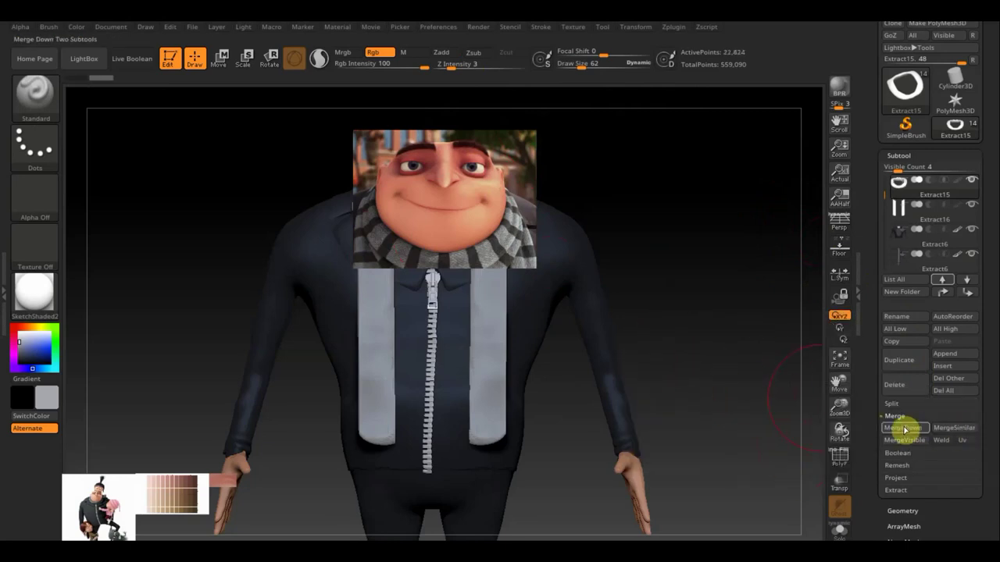
click(902, 429)
click(783, 457)
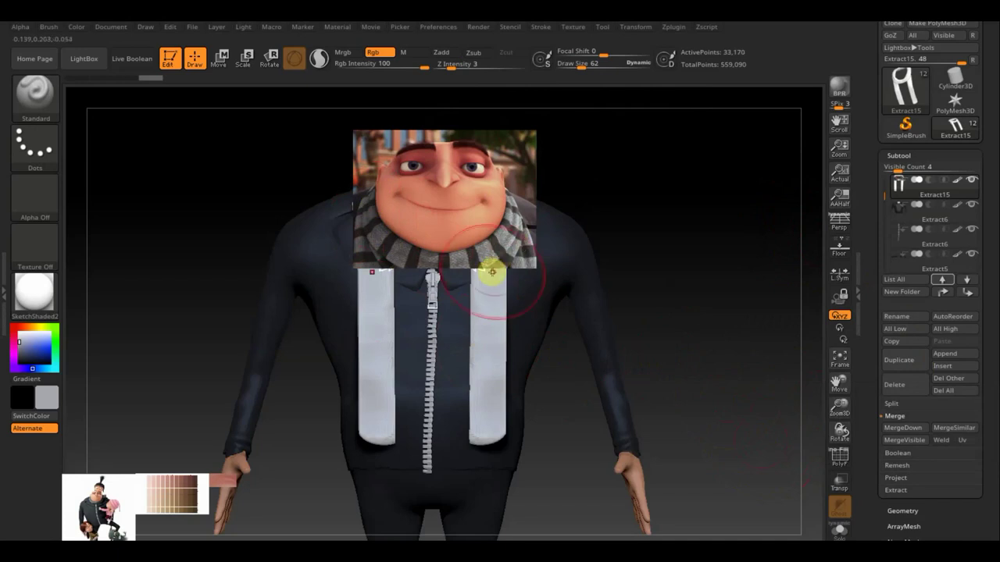
key(shift+z)
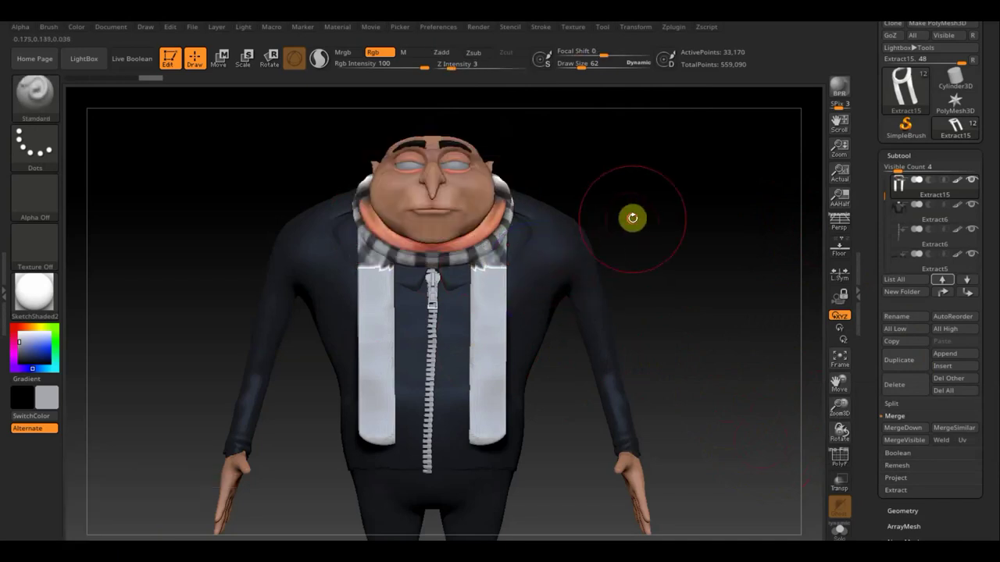
key(shift)
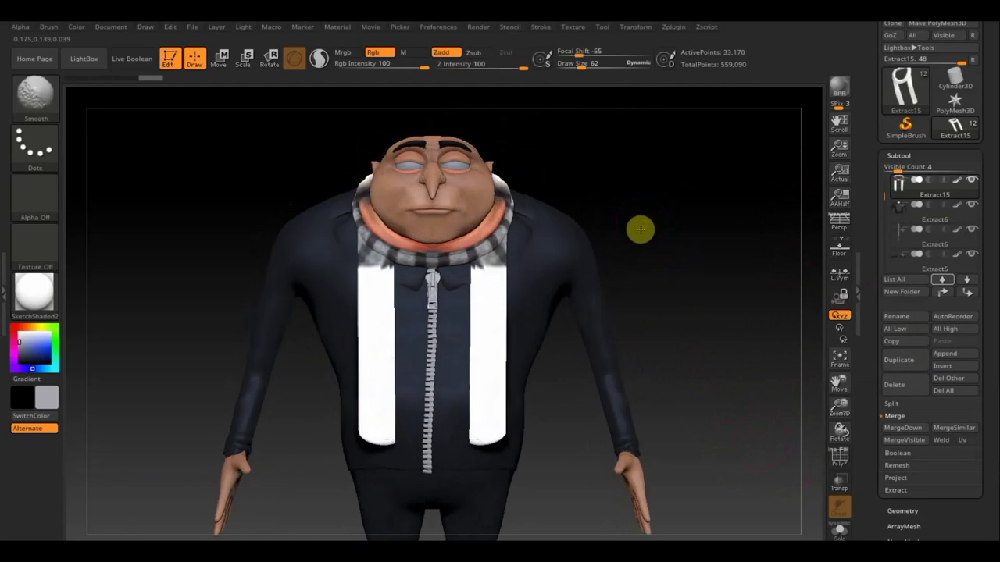
key(shift+z)
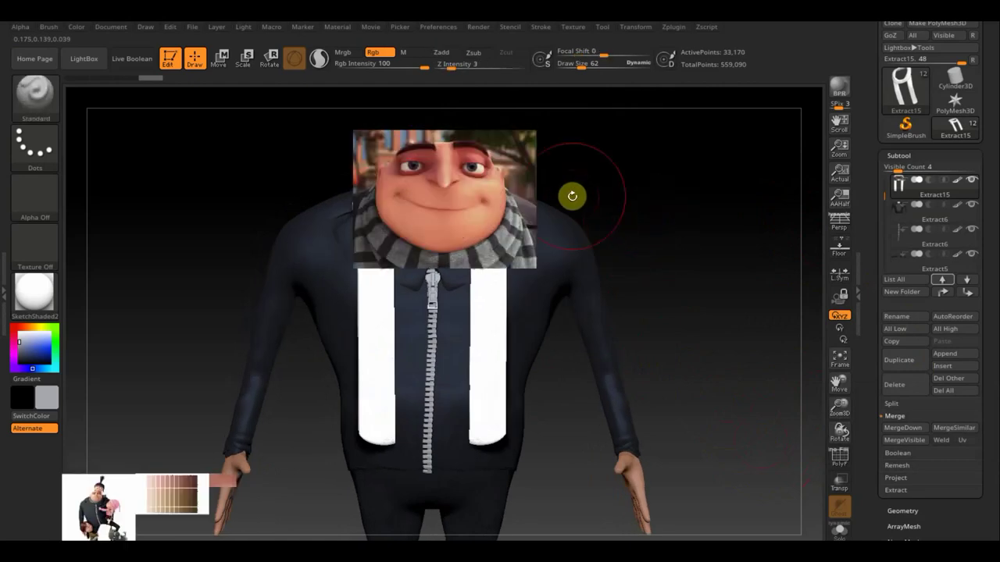
key(z)
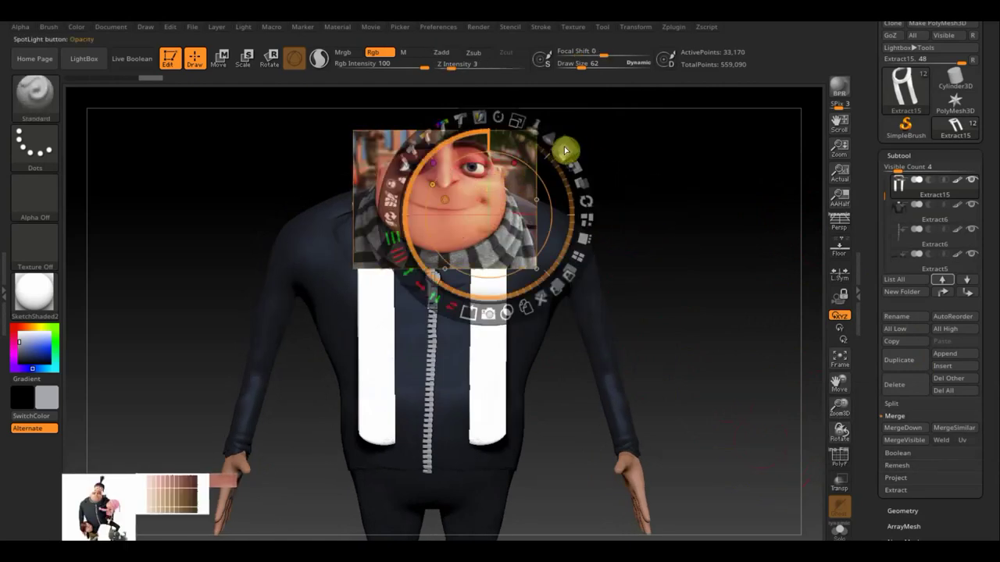
mouse_move(563, 151)
mouse_down()
mouse_move(516, 139)
mouse_move(518, 161)
mouse_up()
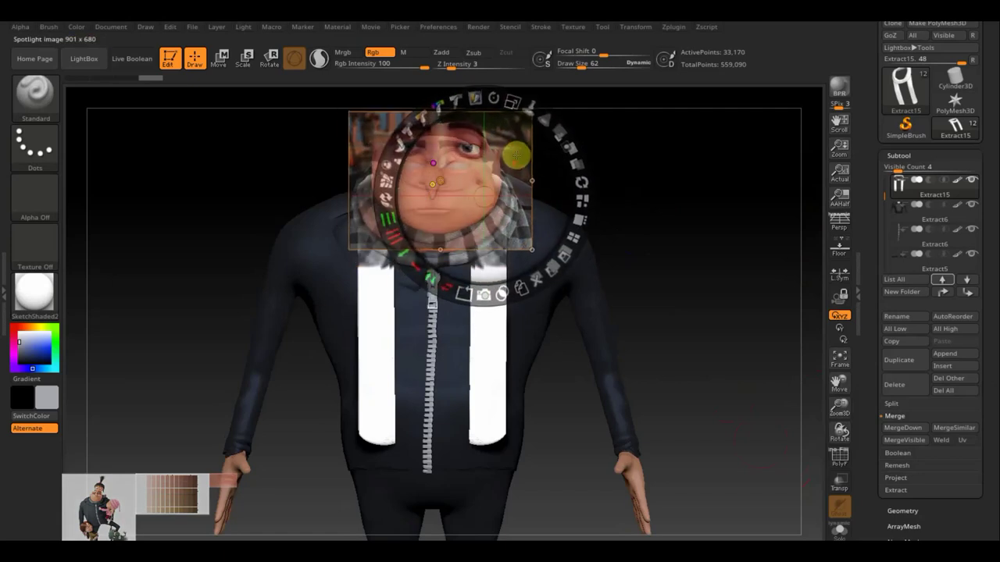
key(shift+z)
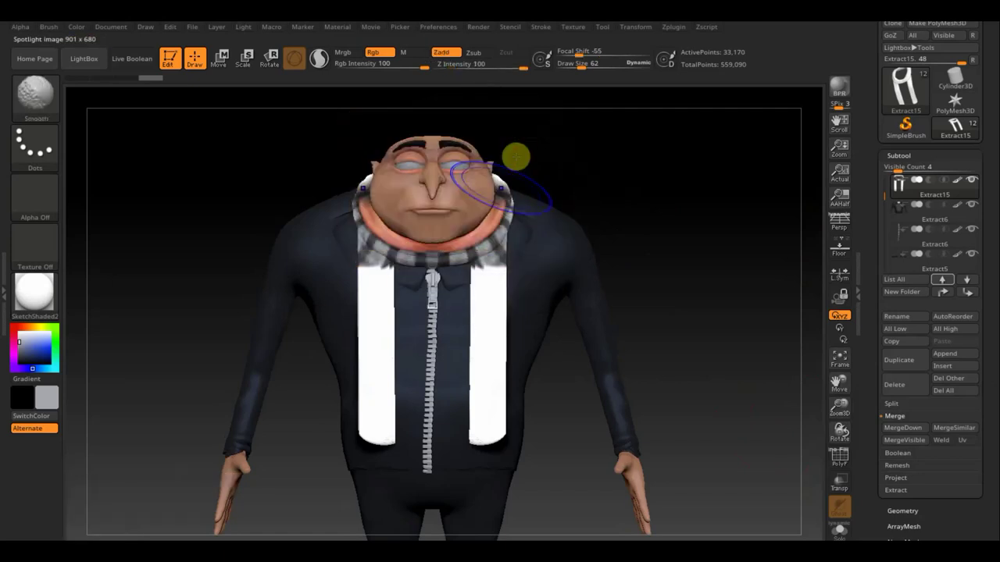
key(shift+z)
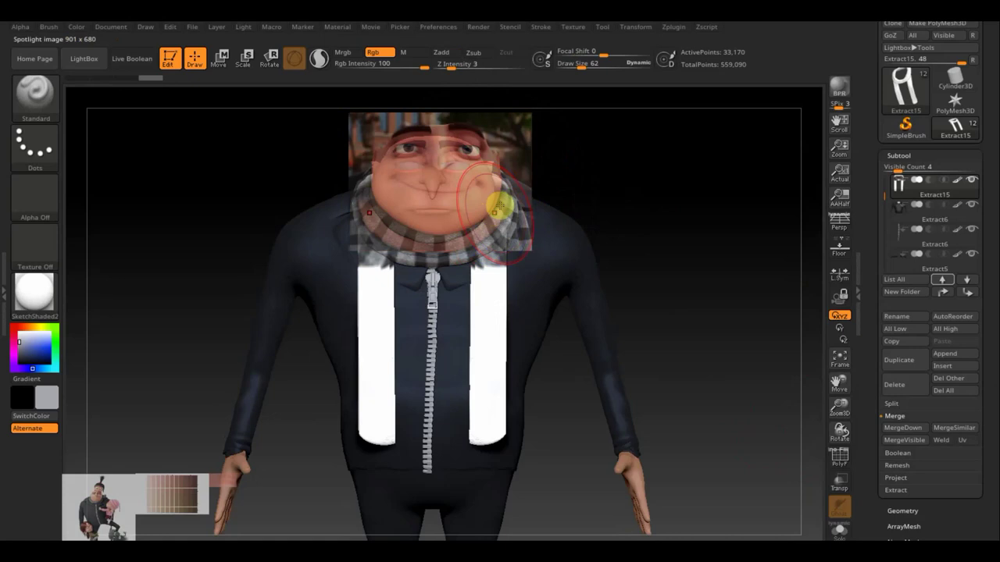
key(z)
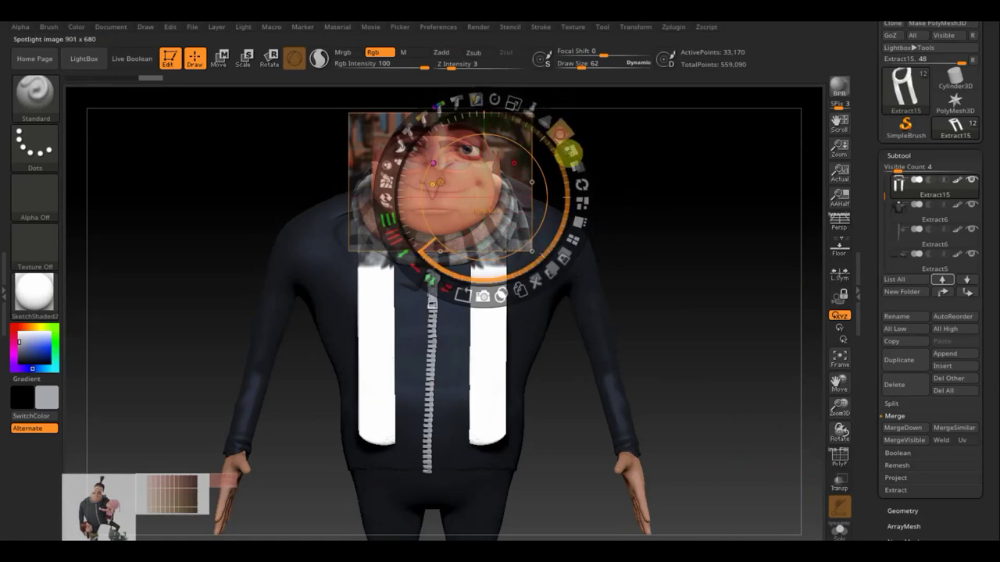
drag(556, 129, 550, 249)
key(z)
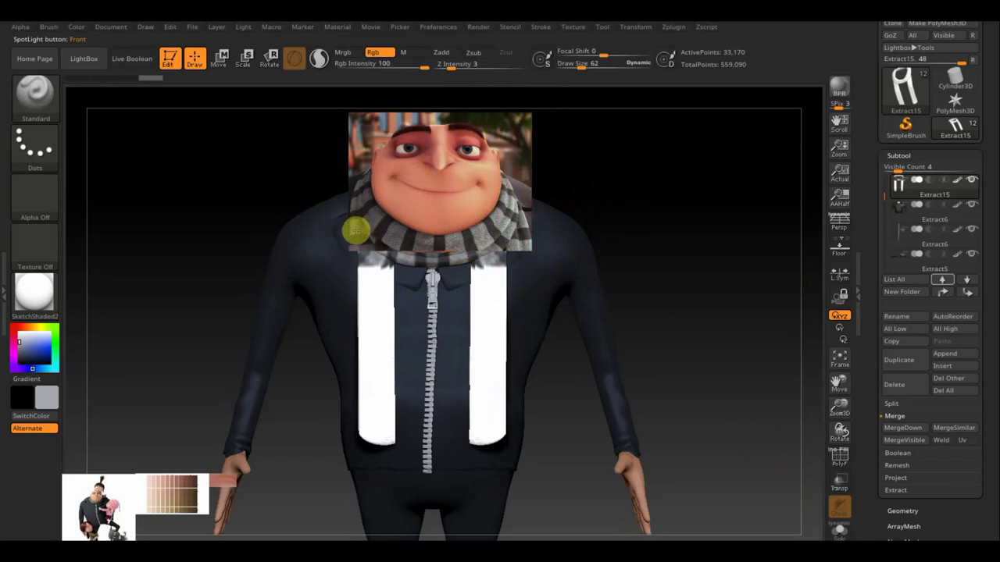
key(shift+z)
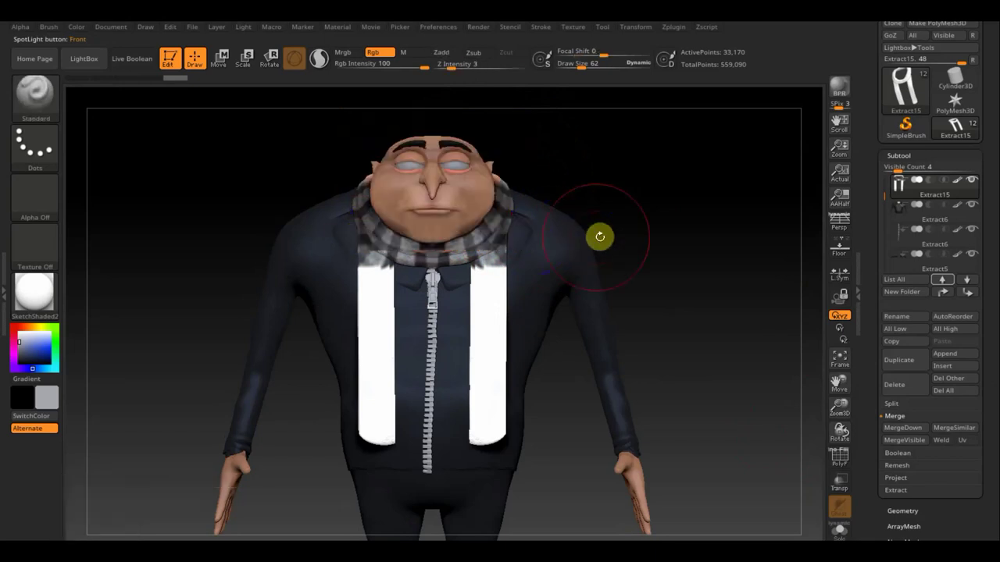
mouse_move(675, 253)
alt+mouse_down()
mouse_move(664, 235)
mouse_move(681, 339)
mouse_move(681, 312)
alt+mouse_up()
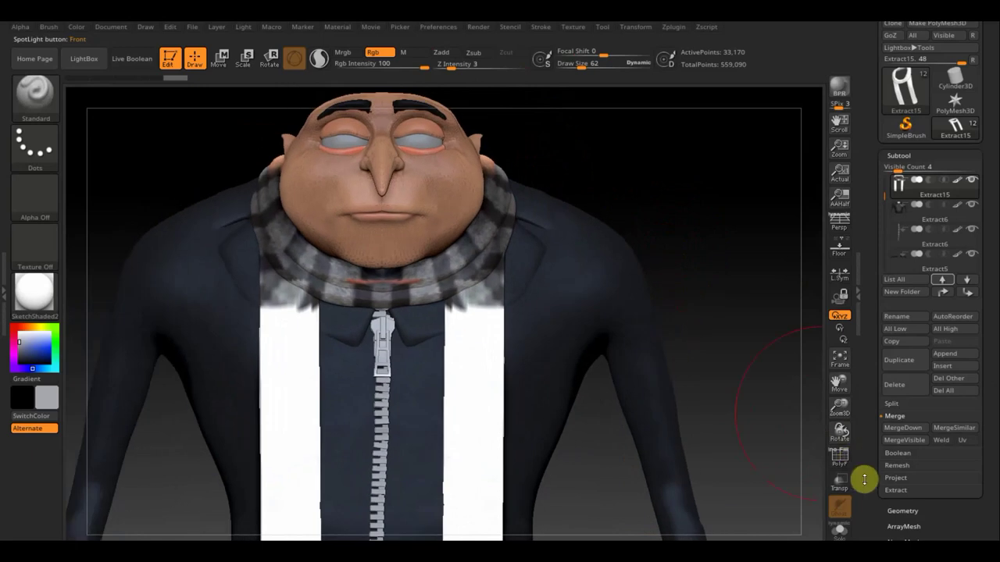
With PolyF shown, DynaMesh the scarf at resolution 528, then hide the wireframe.
click(840, 461)
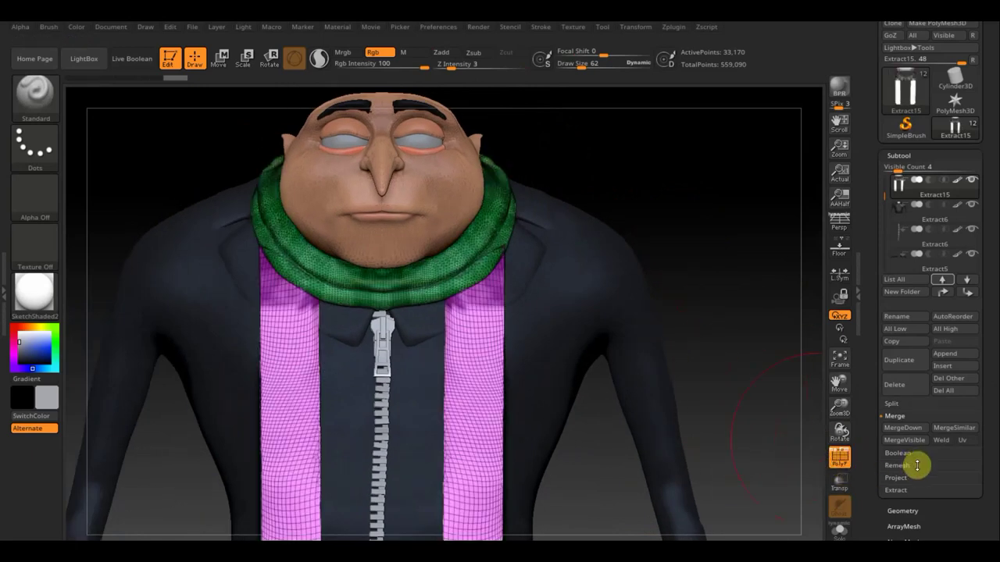
key(ctrl)
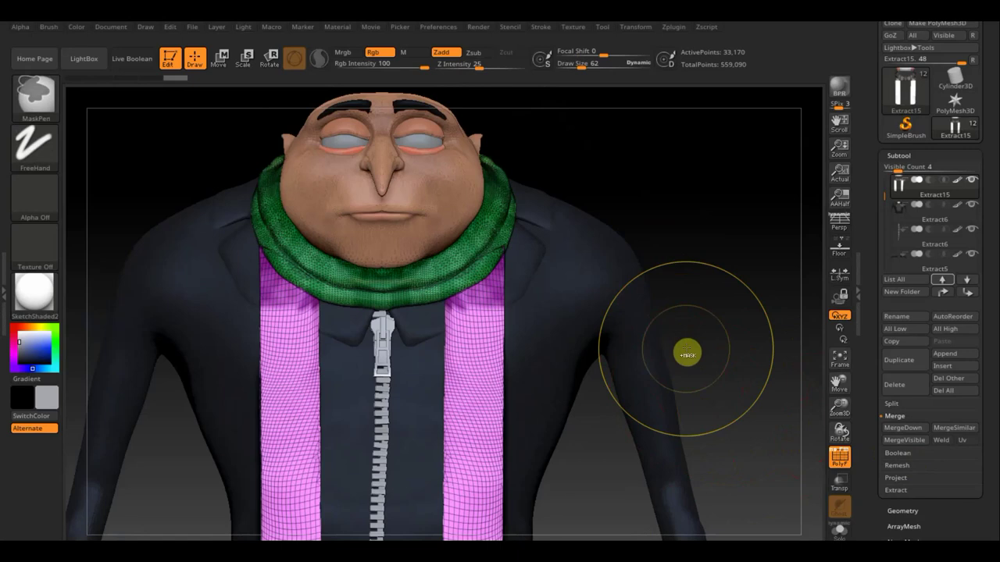
key(alt)
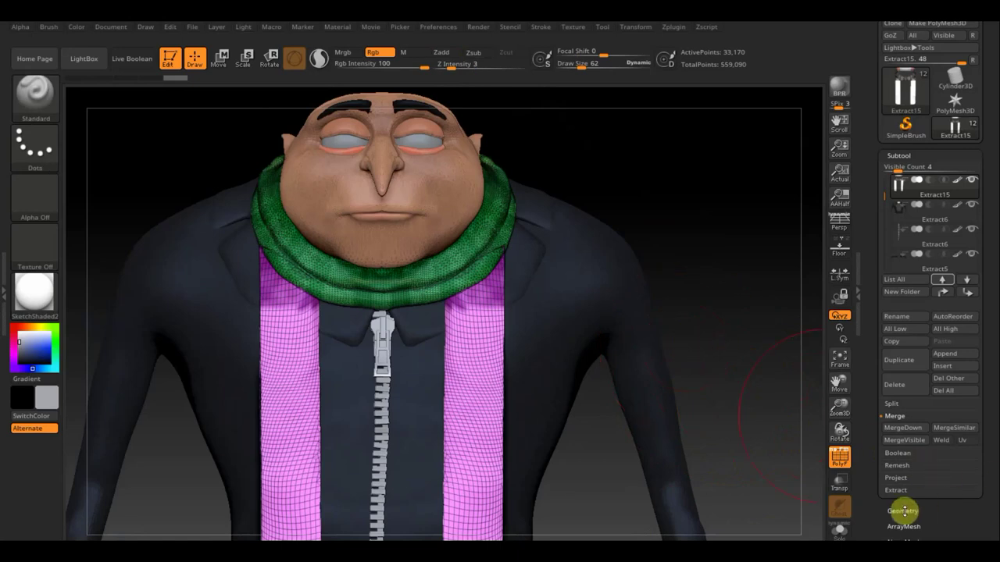
click(905, 509)
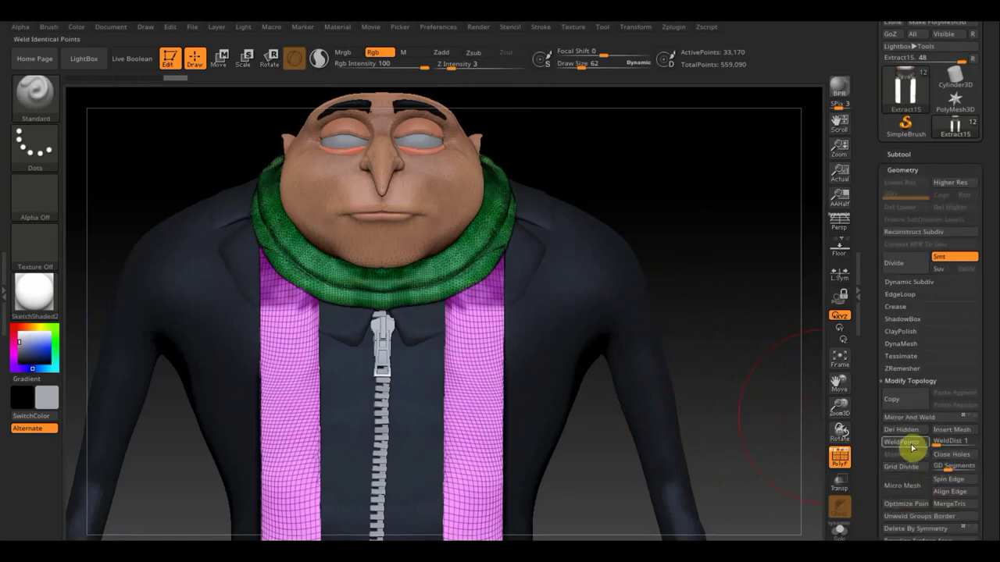
click(904, 346)
click(904, 364)
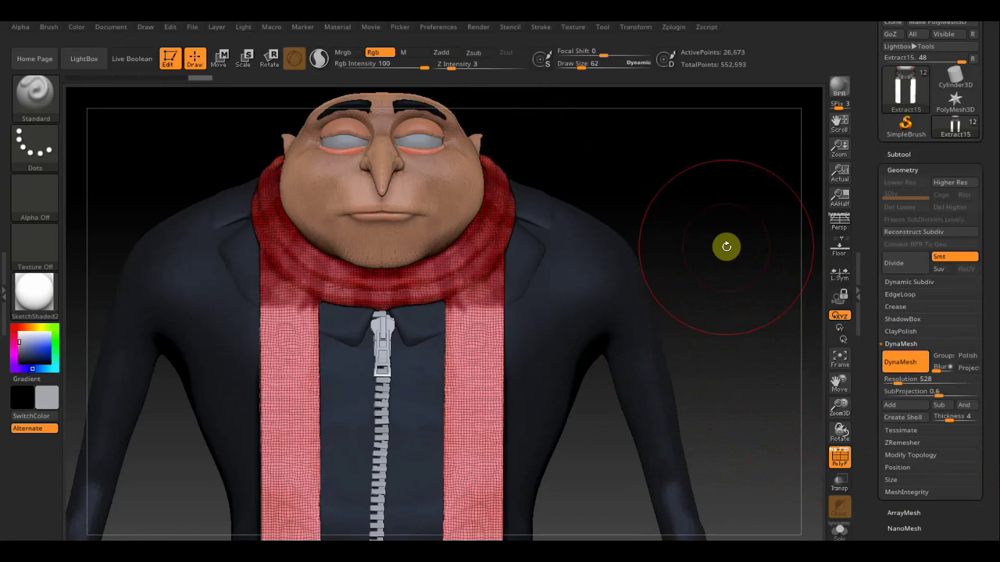
click(836, 455)
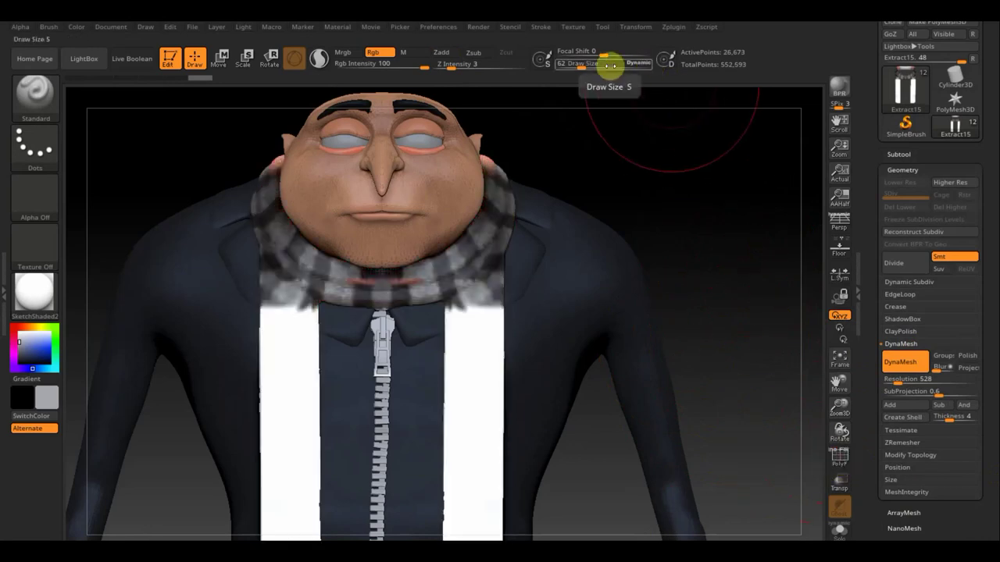
Set Draw Size to 14 and subdivide the scarf once to level 2.
drag(583, 66, 569, 68)
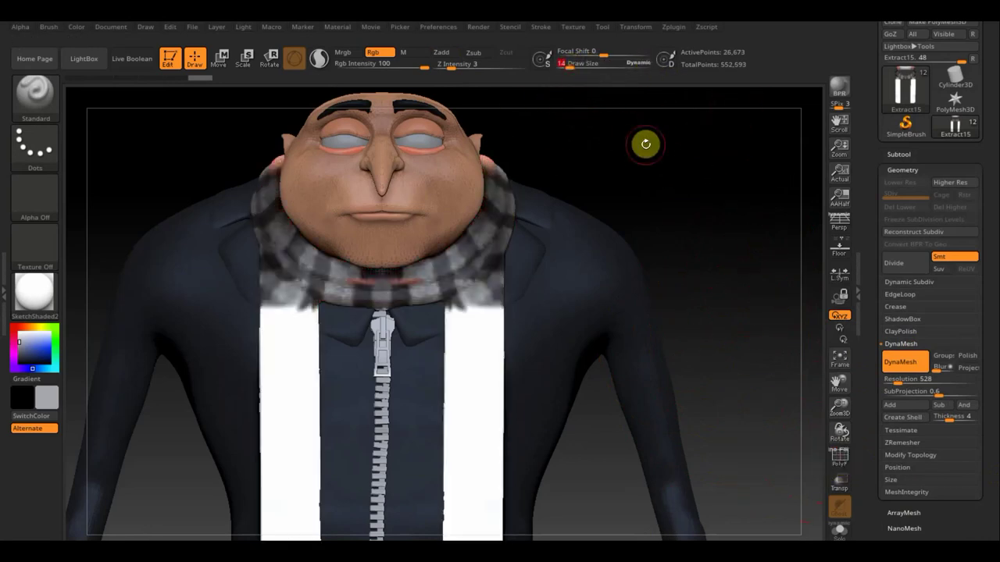
key(ctrl)
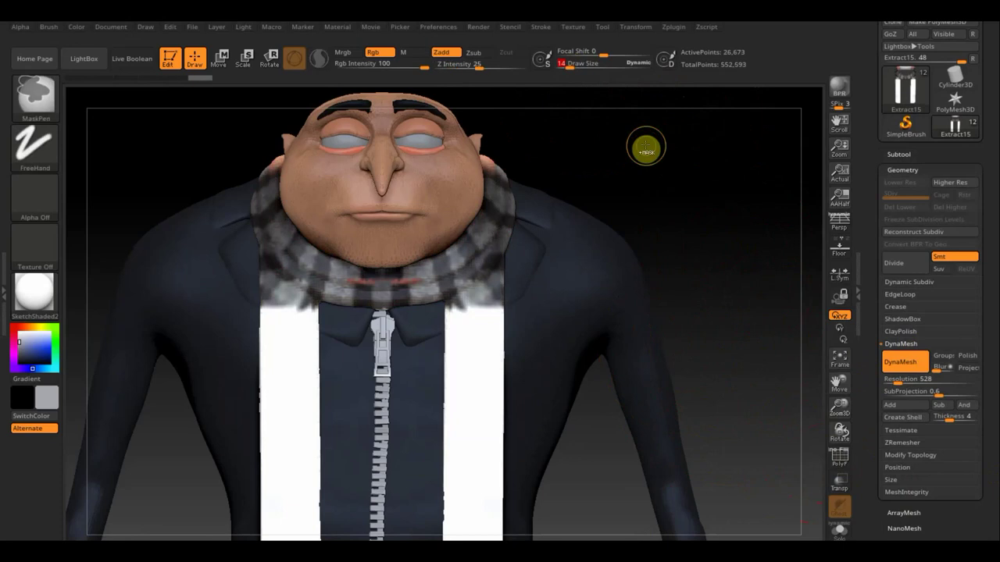
key(ctrl+d)
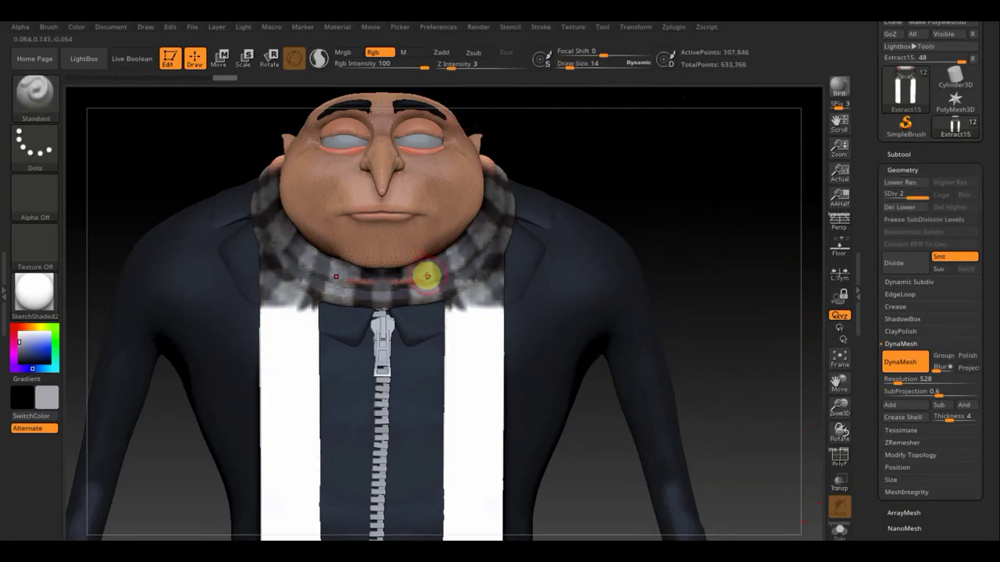
Adjust the paint colour to a dark reddish-grey at intensity 48, and zoom out to Gru's full figure.
key(c)
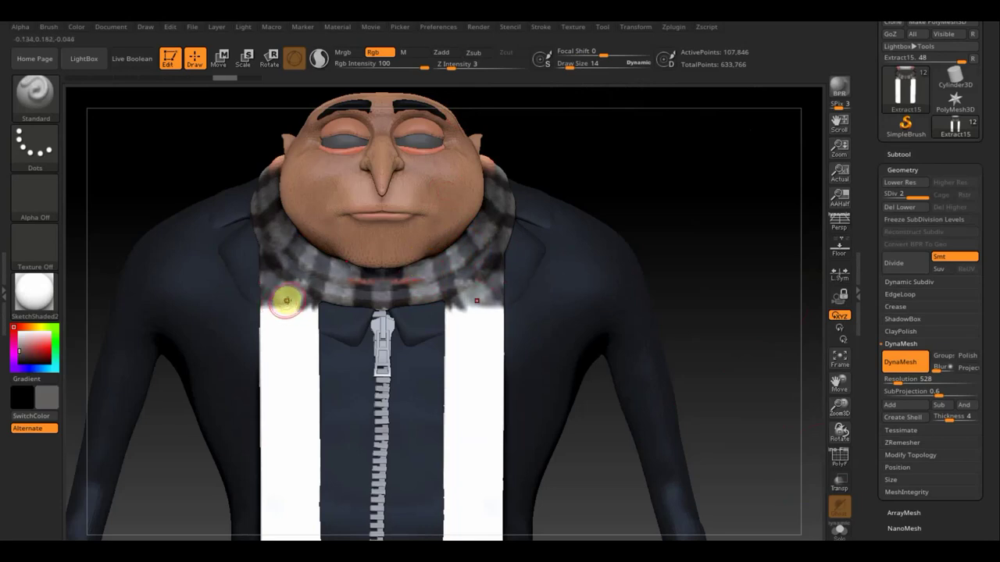
key(c)
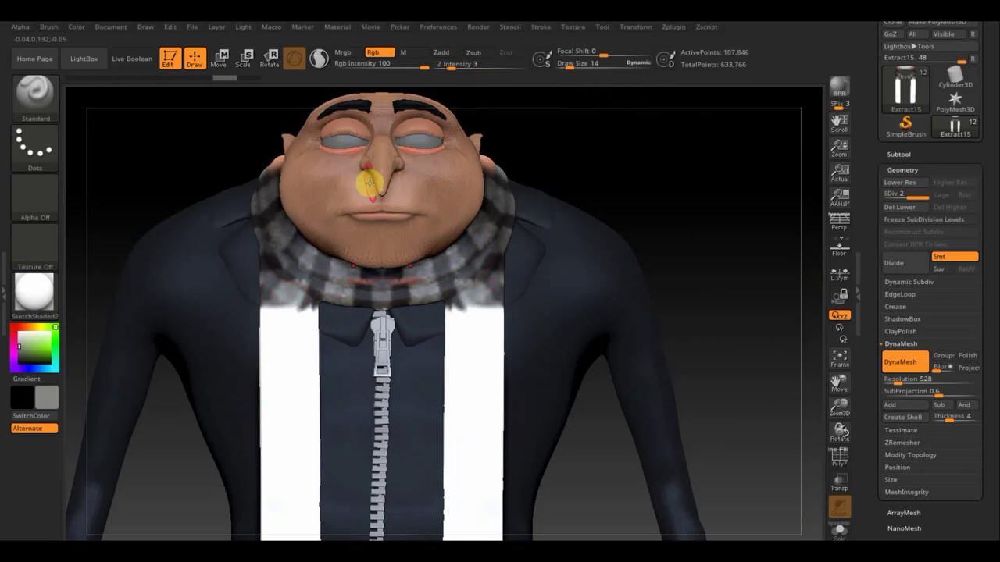
drag(423, 65, 368, 77)
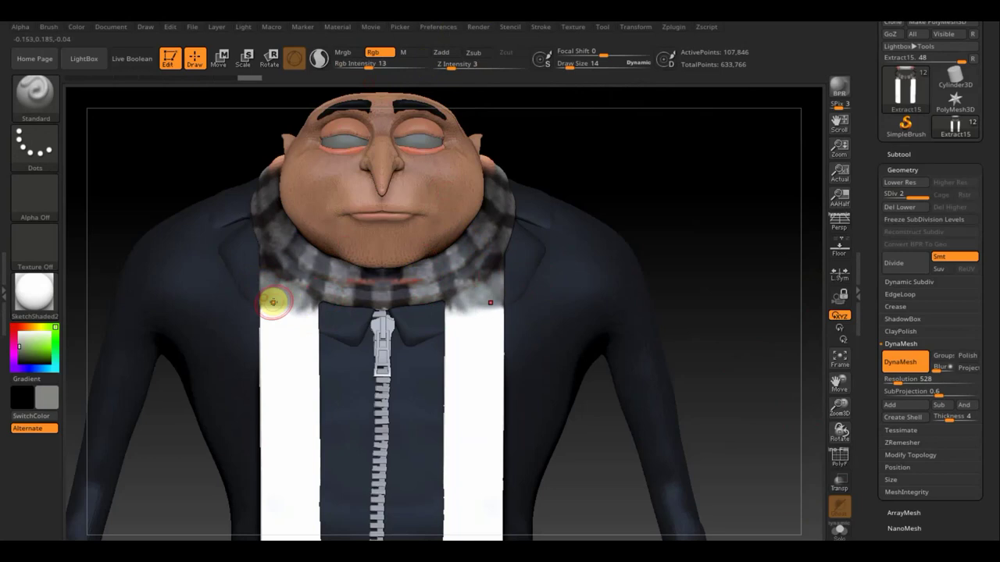
key(c)
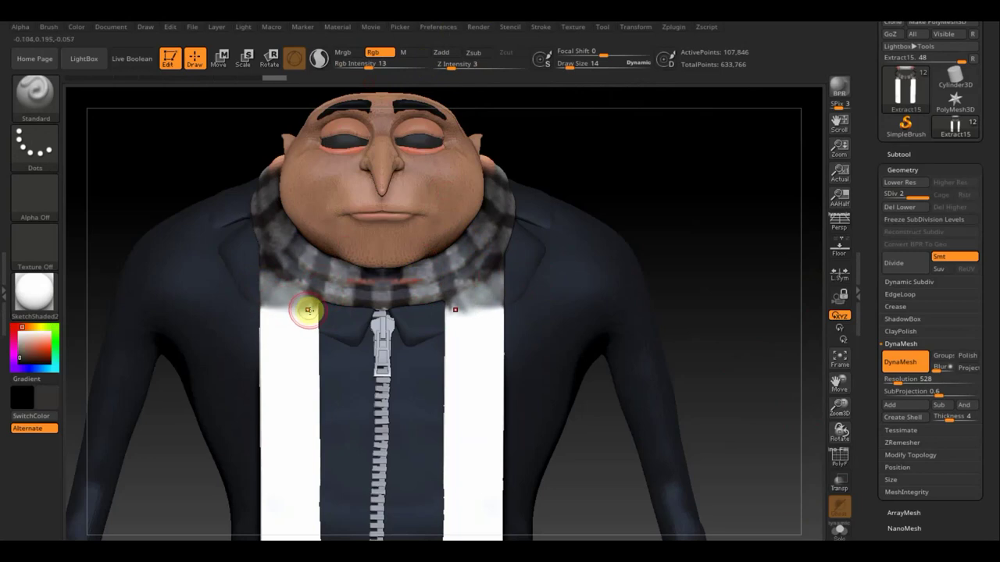
alt+drag(743, 377, 454, 279)
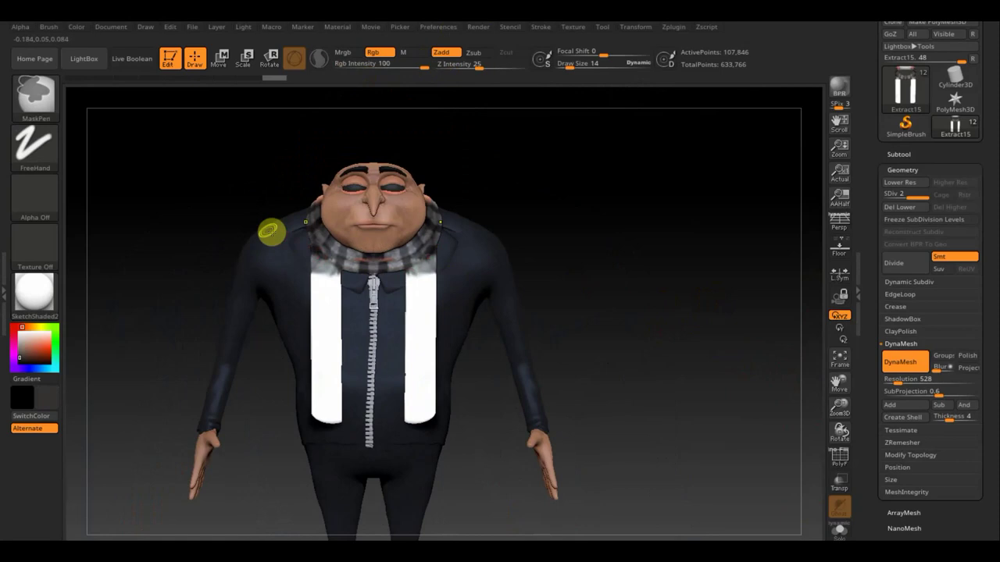
Mask the lower scarf ends, then unmask two thin bands near their tops.
ctrl+drag(230, 214, 498, 273)
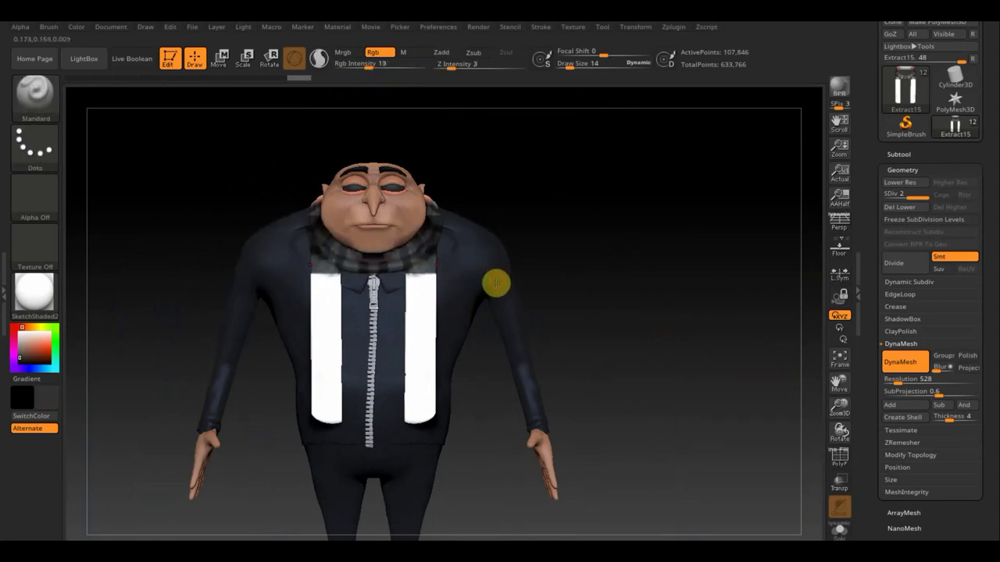
ctrl+drag(641, 496, 235, 280)
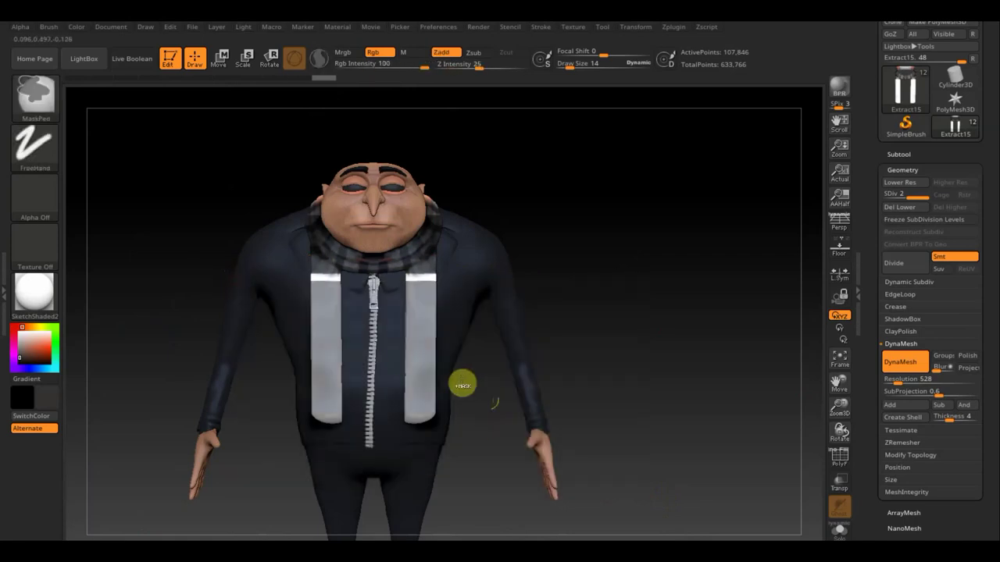
ctrl+drag(594, 321, 290, 294)
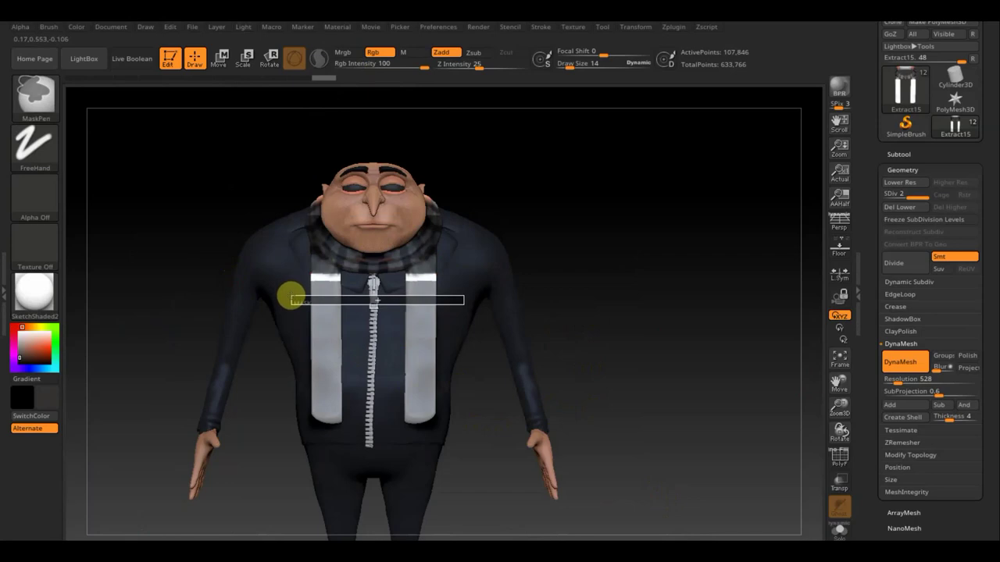
ctrl+drag(291, 297, 289, 294)
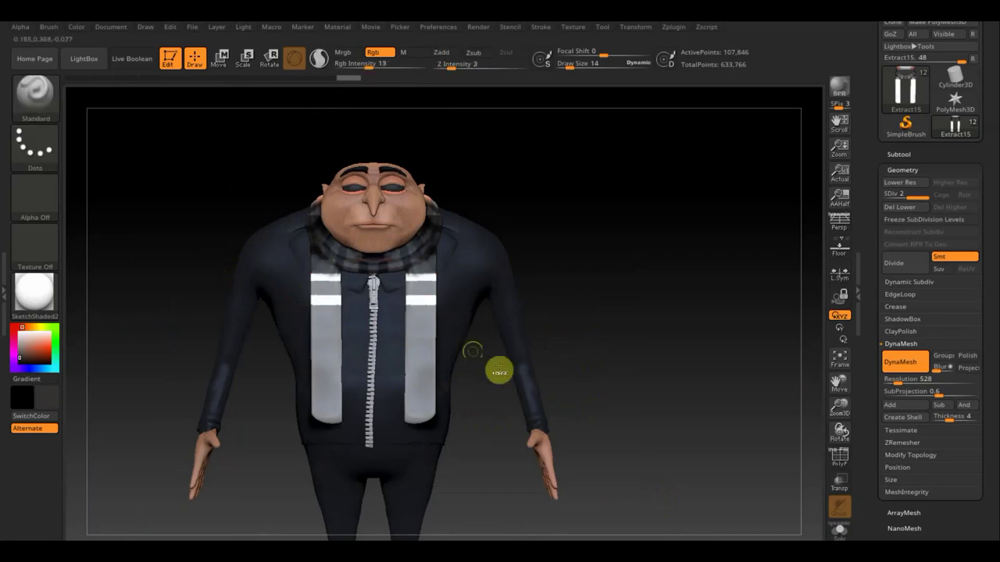
Unmask more evenly spaced thin stripe bands down both scarf ends to the bottom.
mouse_move(625, 370)
ctrl+mouse_down()
mouse_move(282, 320)
mouse_move(279, 351)
mouse_move(242, 319)
ctrl+mouse_up()
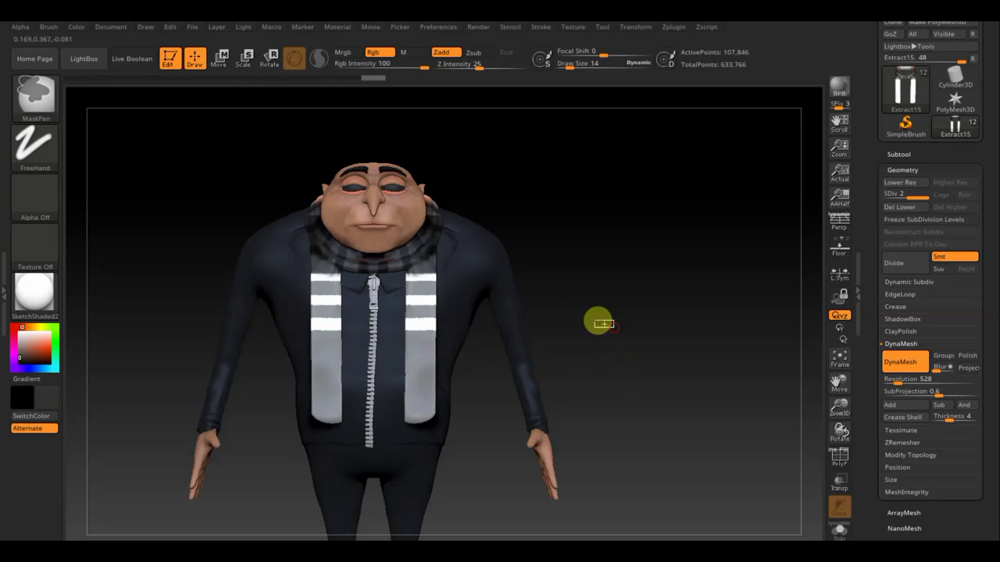
ctrl+drag(614, 317, 327, 319)
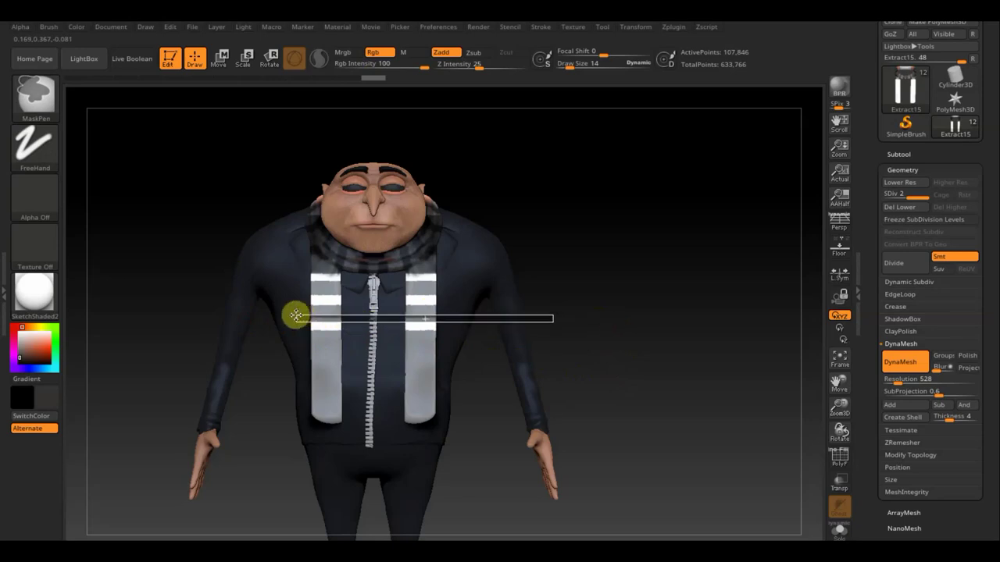
ctrl+drag(326, 319, 296, 315)
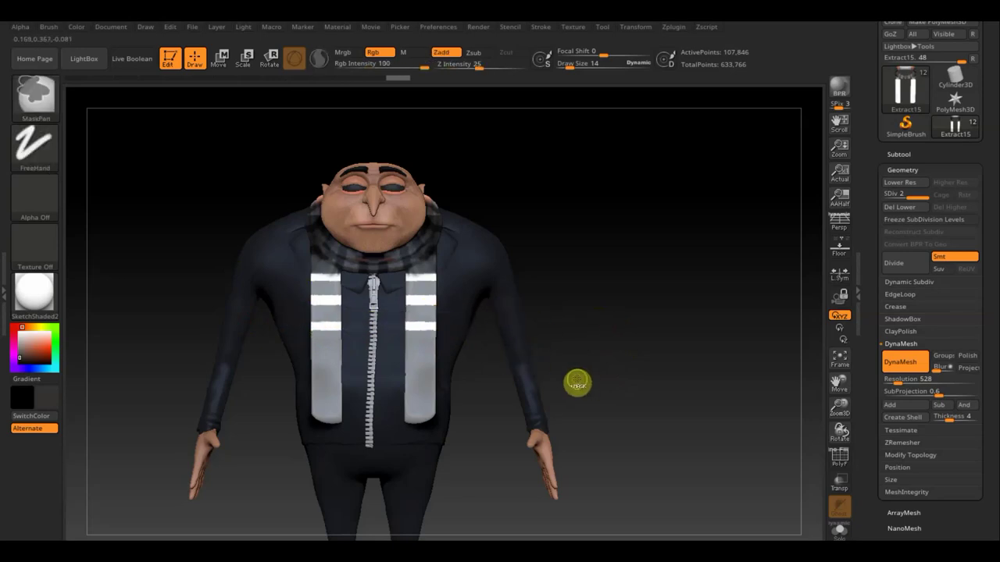
mouse_move(592, 381)
ctrl+mouse_down()
mouse_move(300, 372)
mouse_move(266, 346)
ctrl+mouse_up()
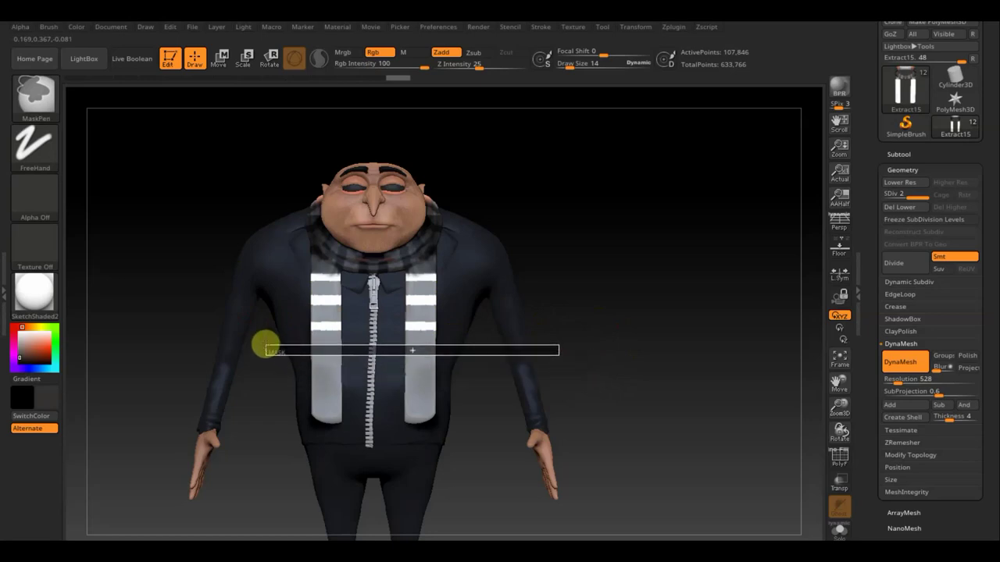
ctrl+drag(266, 347, 269, 349)
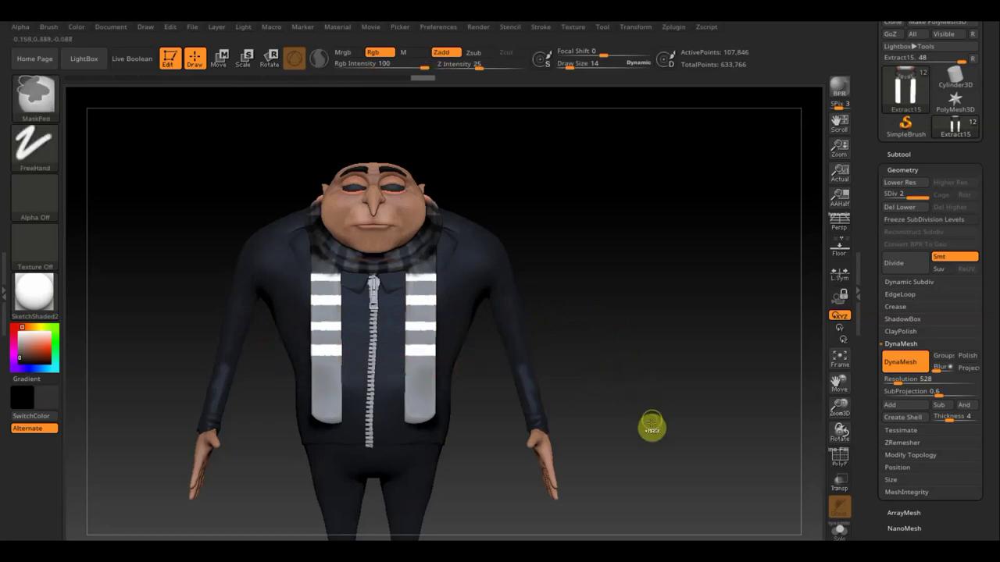
mouse_move(645, 438)
ctrl+mouse_down()
mouse_move(384, 405)
mouse_move(391, 424)
mouse_move(279, 368)
ctrl+mouse_up()
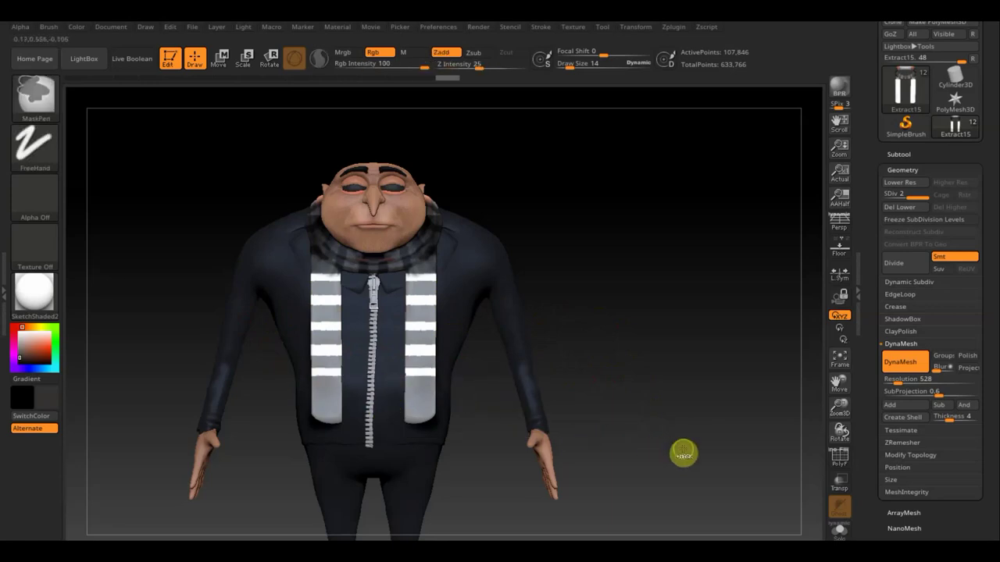
mouse_move(683, 454)
ctrl+mouse_down()
mouse_move(357, 420)
mouse_move(346, 438)
mouse_move(252, 388)
ctrl+mouse_up()
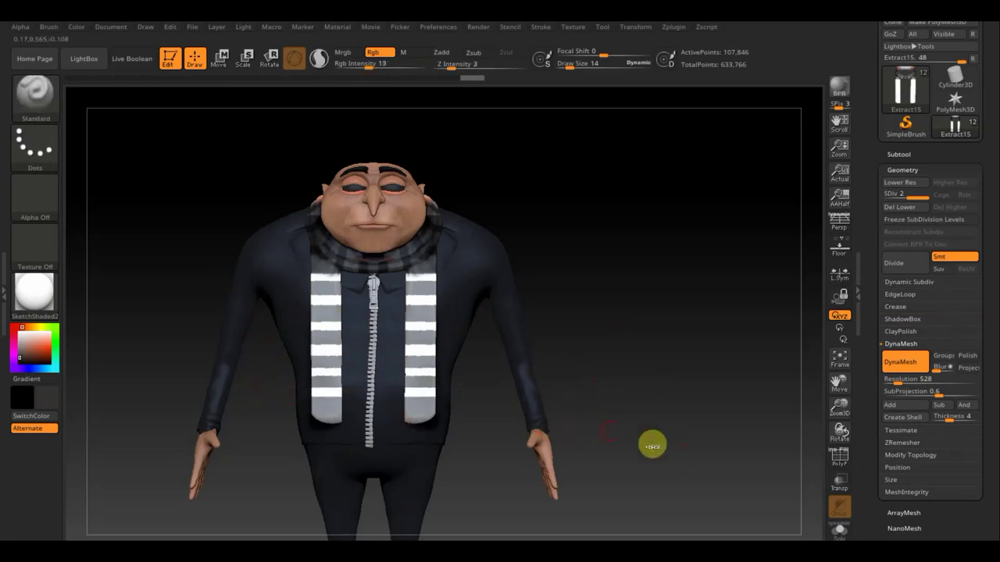
Unmask the lowest scarf stripe band and set Draw Size to 17.
mouse_move(703, 444)
ctrl+mouse_down()
mouse_move(415, 436)
mouse_move(341, 445)
mouse_move(304, 419)
mouse_move(246, 406)
ctrl+mouse_up()
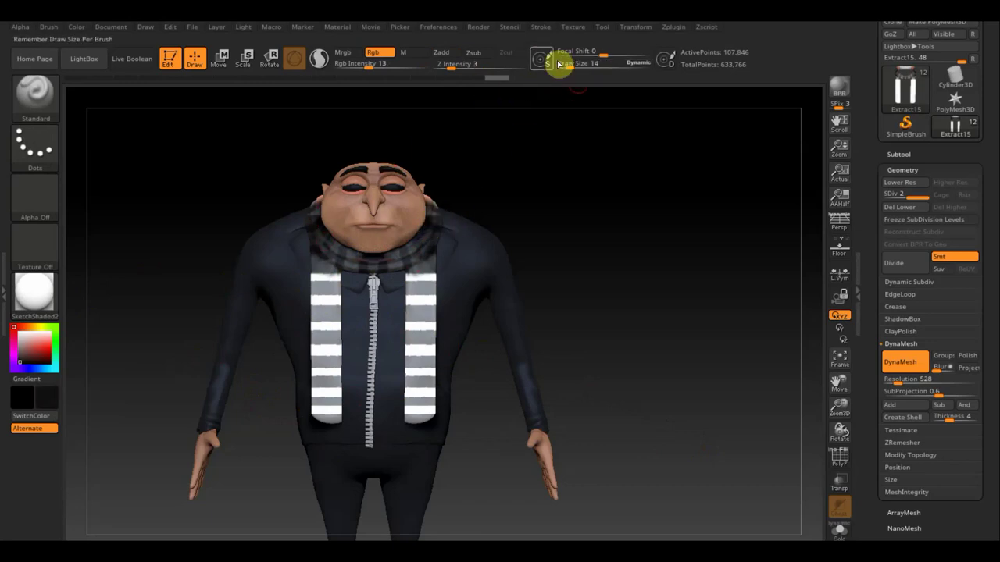
mouse_move(569, 66)
mouse_down()
mouse_move(591, 65)
mouse_move(568, 81)
mouse_up()
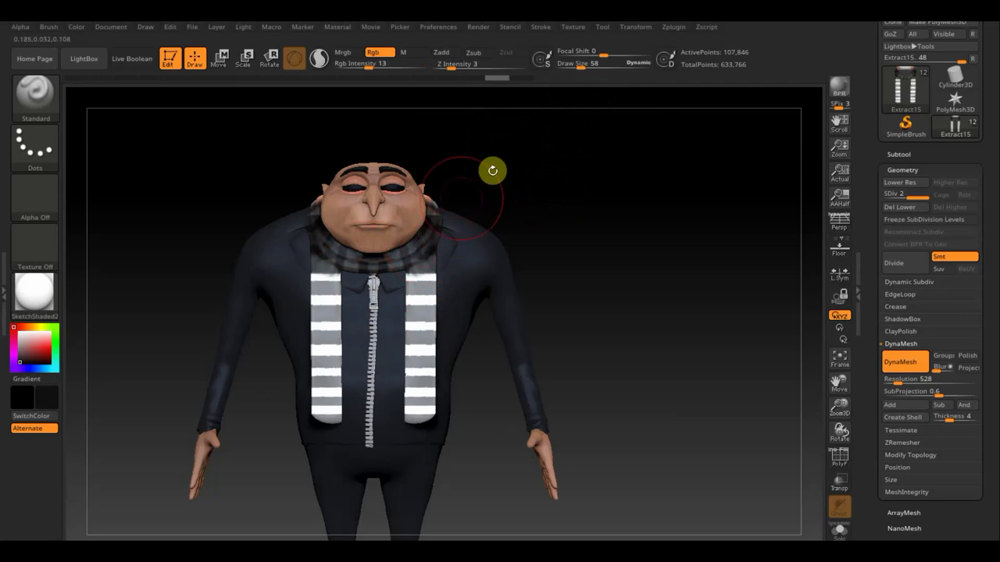
click(621, 64)
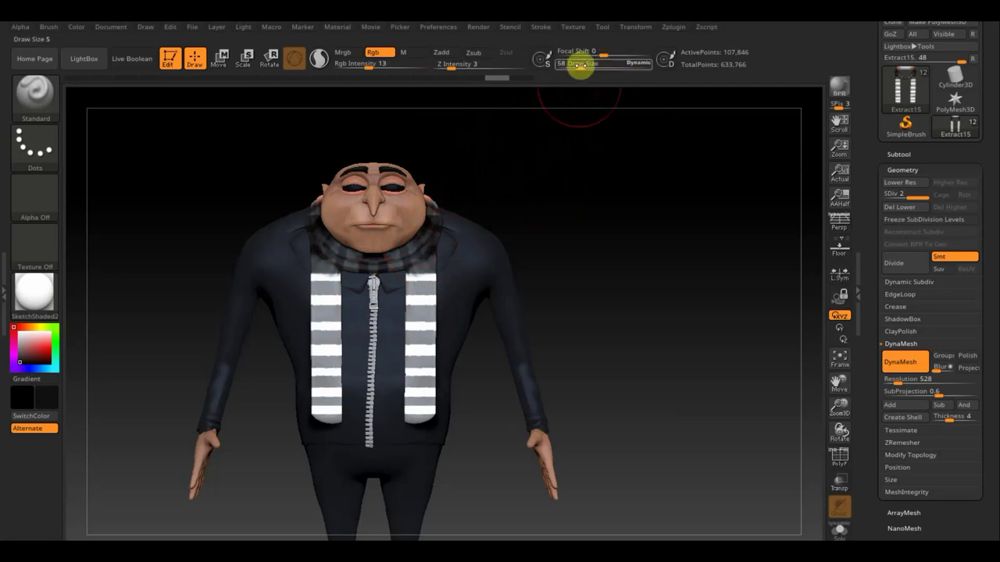
drag(580, 66, 566, 84)
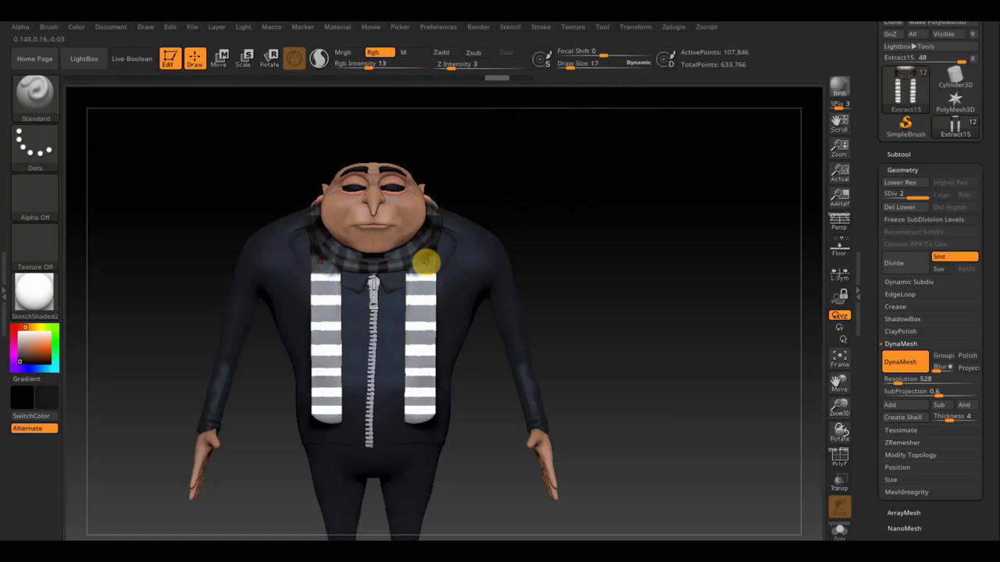
Paint the white scarf stripes grey at Rgb Intensity 100.
drag(408, 279, 393, 277)
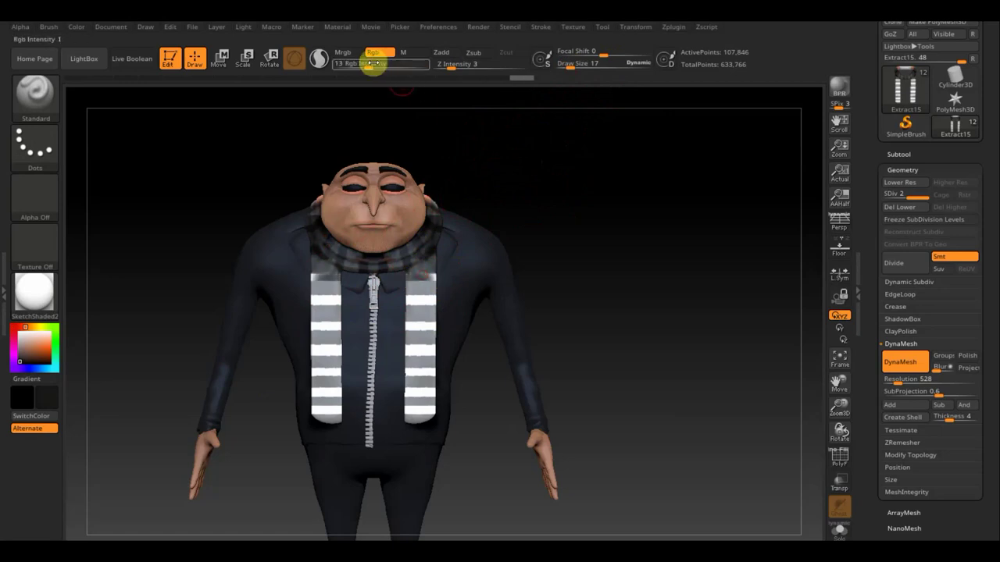
drag(374, 64, 425, 67)
drag(446, 283, 305, 281)
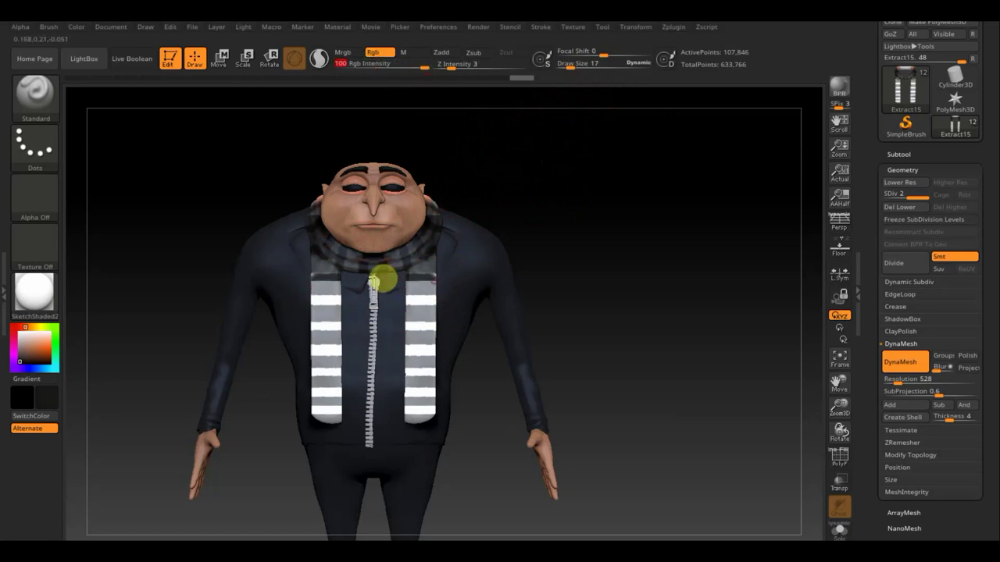
mouse_move(375, 308)
mouse_down()
mouse_move(433, 351)
mouse_move(417, 361)
mouse_move(442, 396)
mouse_move(325, 401)
mouse_move(313, 415)
mouse_up()
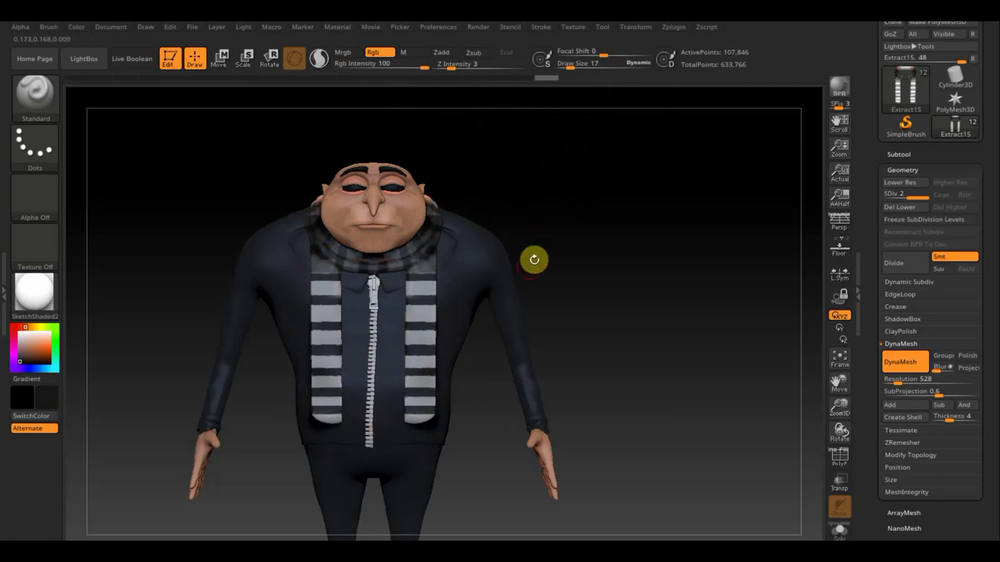
Undo the grey stripe painting and sample the scarf's grey as paint colour.
key(ctrl+z)
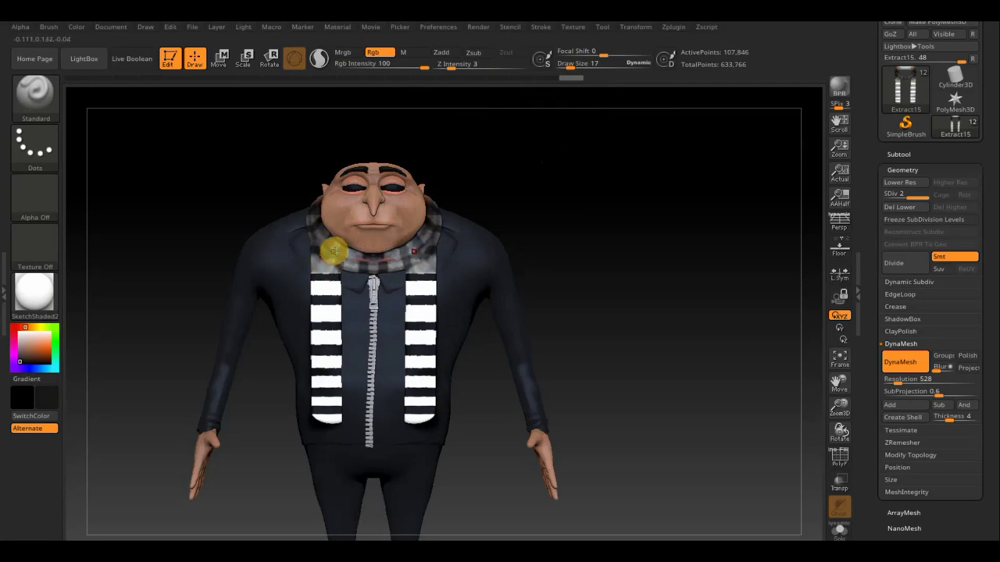
key(c)
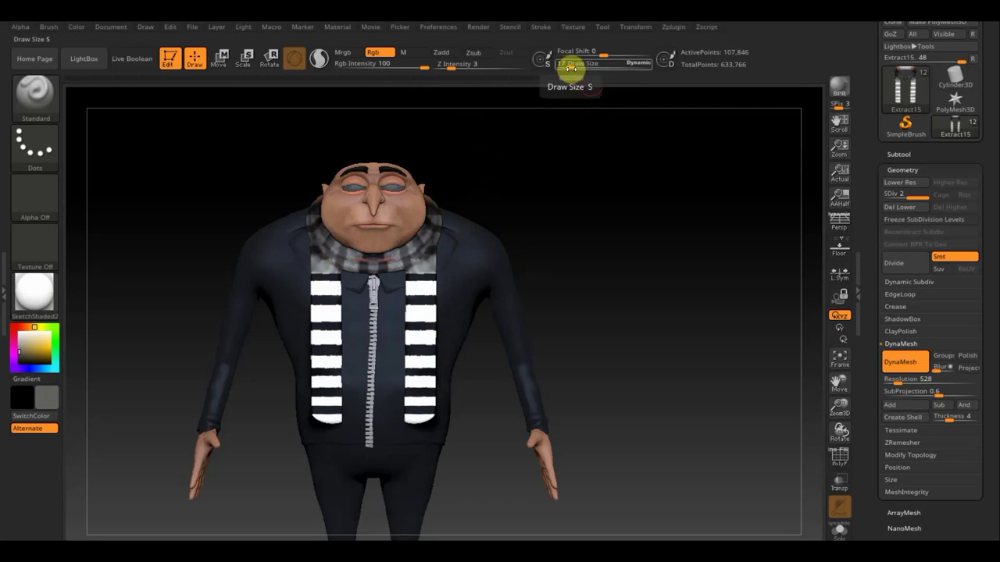
drag(582, 78, 583, 74)
key(ctrl+z)
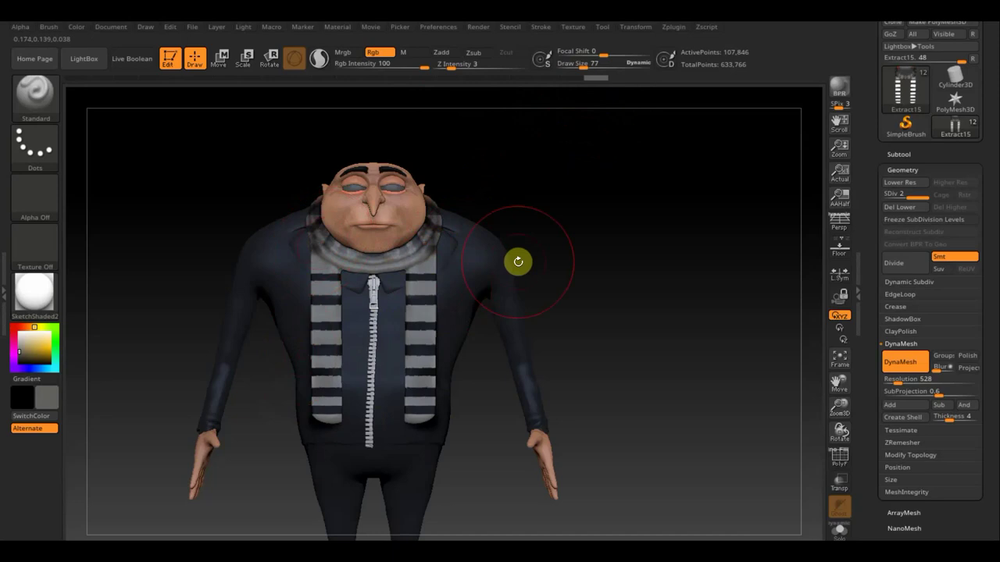
key(ctrl+shift+z)
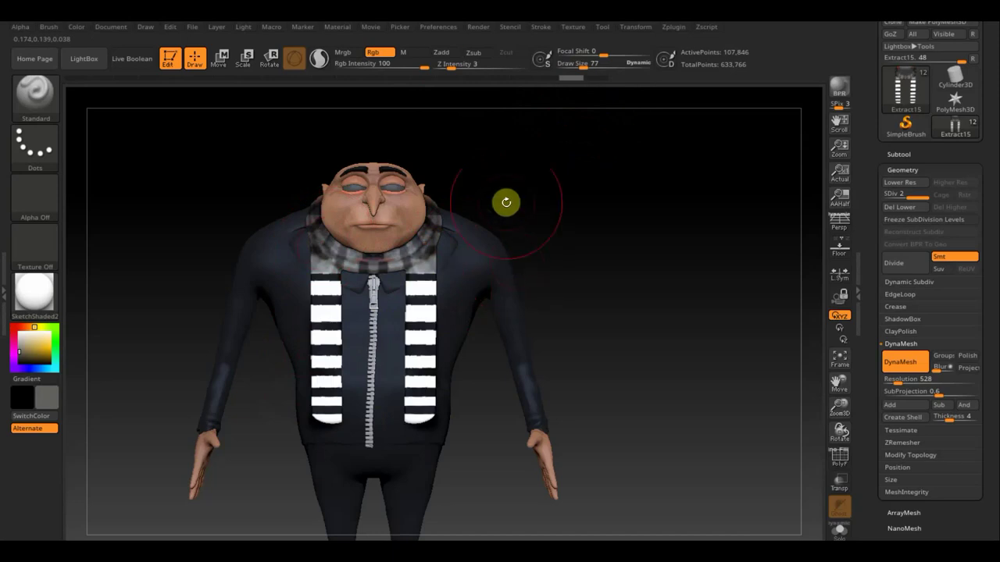
Repaint the white scarf stripes grey with a Draw Size 33 brush.
drag(581, 68, 574, 68)
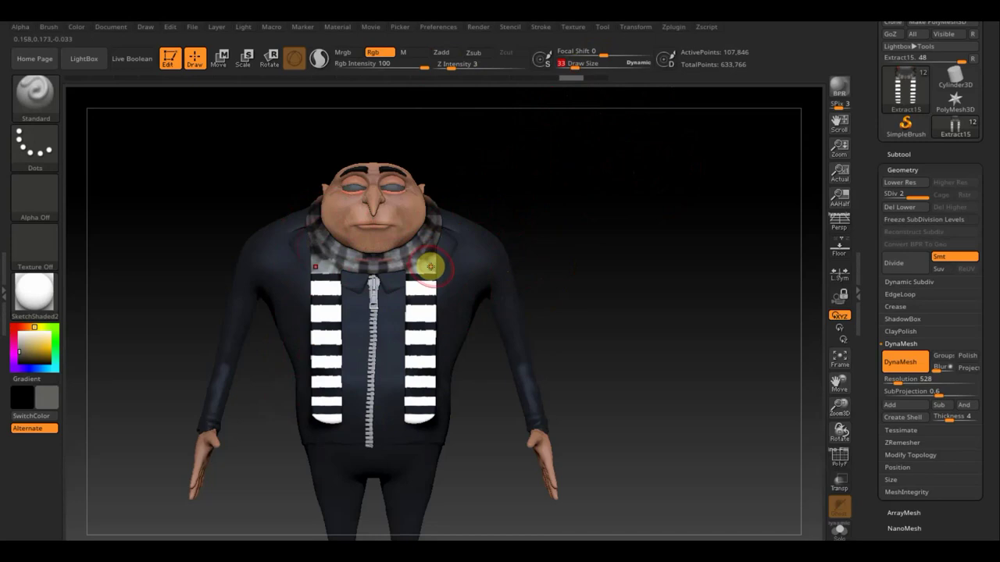
mouse_move(431, 278)
mouse_down()
mouse_move(330, 315)
mouse_move(393, 370)
mouse_move(310, 429)
mouse_up()
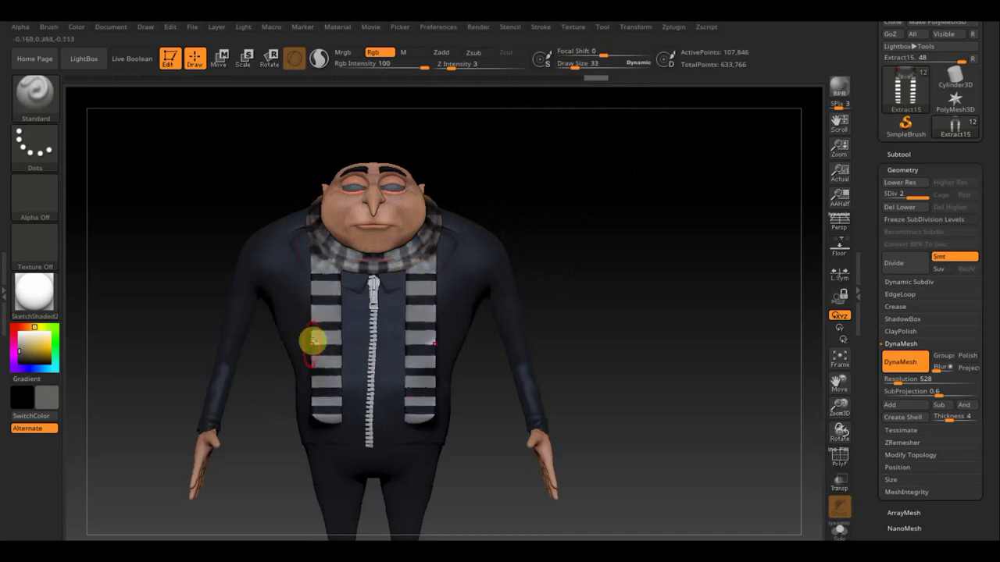
mouse_move(595, 338)
mouse_down()
mouse_move(679, 389)
mouse_move(656, 393)
mouse_move(608, 363)
mouse_move(594, 406)
mouse_move(573, 373)
mouse_move(464, 283)
mouse_up()
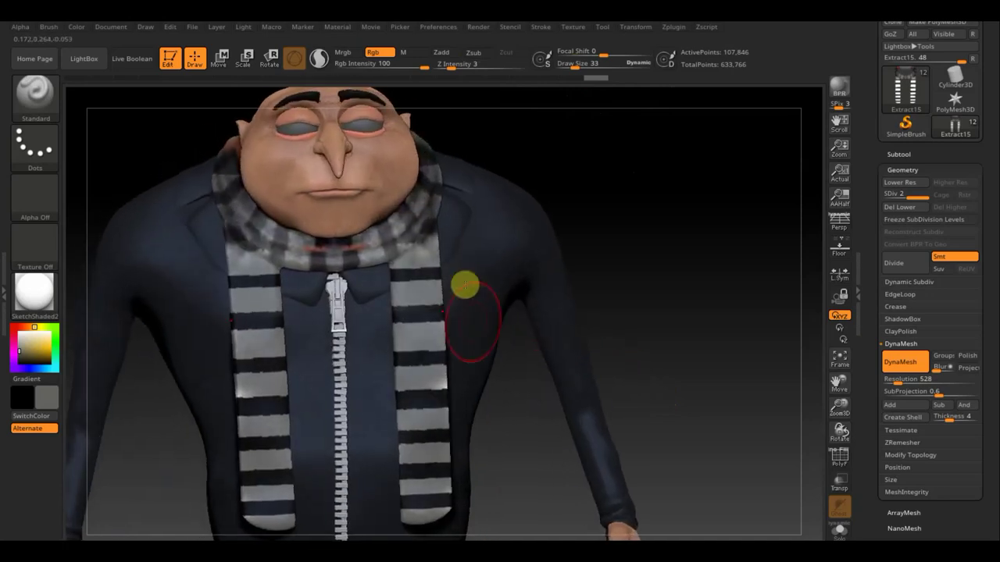
drag(576, 61, 570, 64)
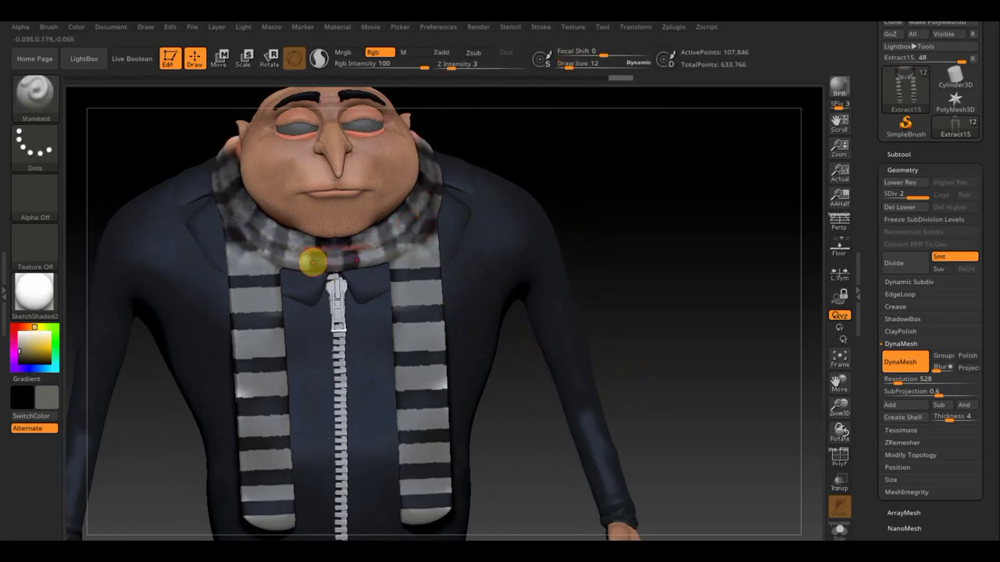
key(c)
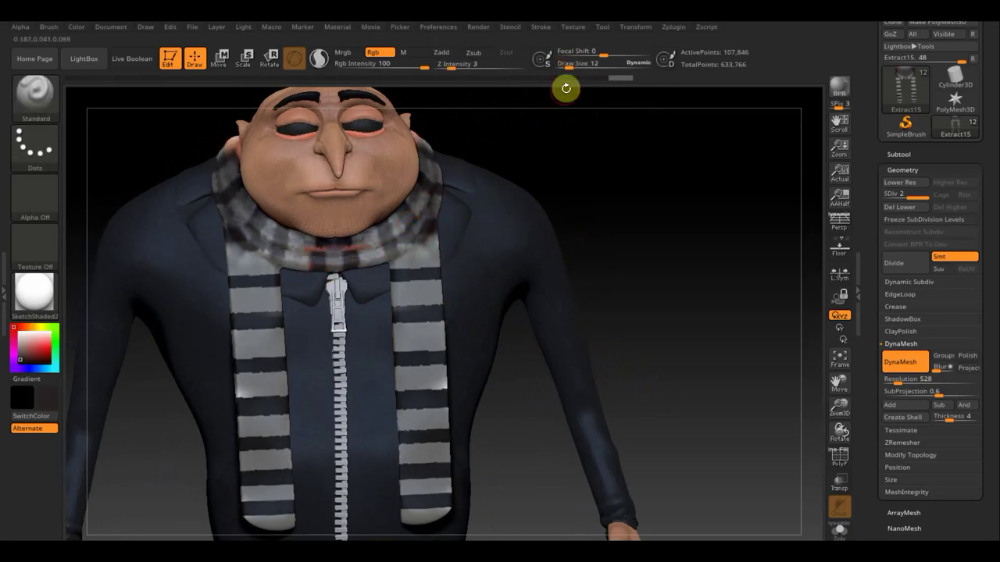
drag(559, 77, 556, 77)
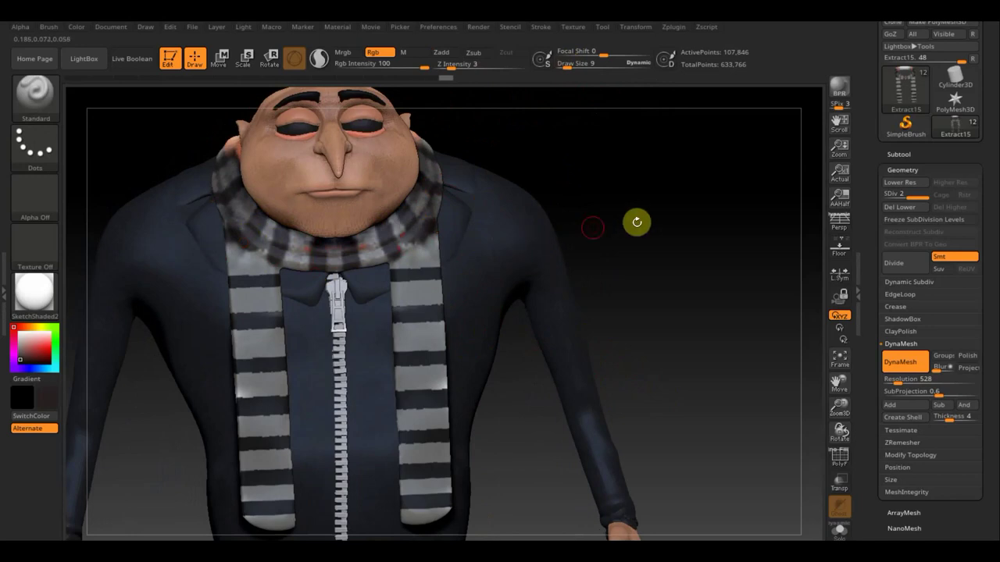
mouse_move(636, 221)
mouse_down()
mouse_move(601, 250)
mouse_move(473, 216)
mouse_up()
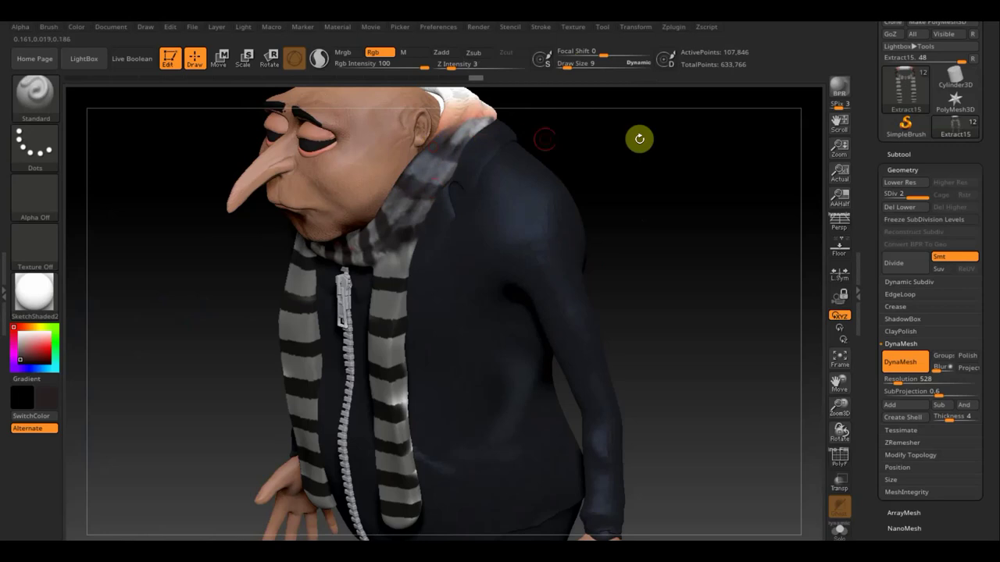
Paint the white collar behind the head grey with a size-42 brush.
mouse_move(641, 138)
mouse_down()
mouse_move(691, 302)
mouse_move(686, 352)
mouse_move(477, 383)
mouse_up()
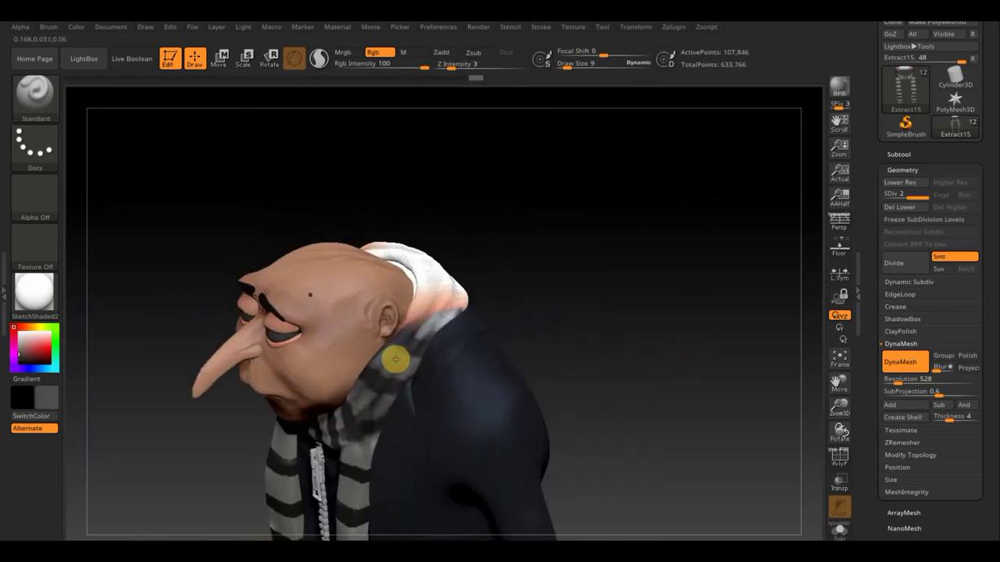
drag(559, 66, 586, 67)
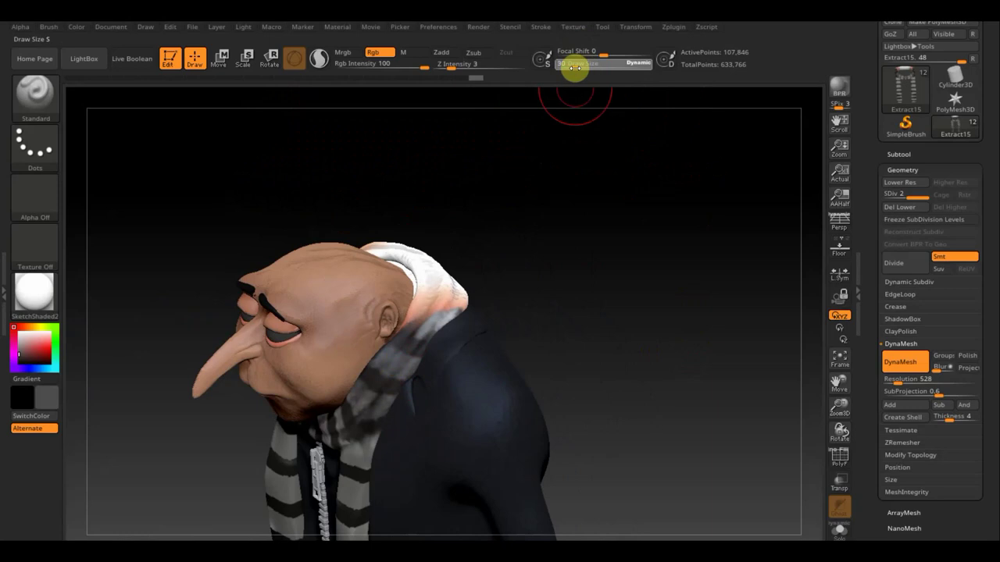
mouse_move(584, 109)
mouse_down()
mouse_move(591, 214)
mouse_move(614, 171)
mouse_up()
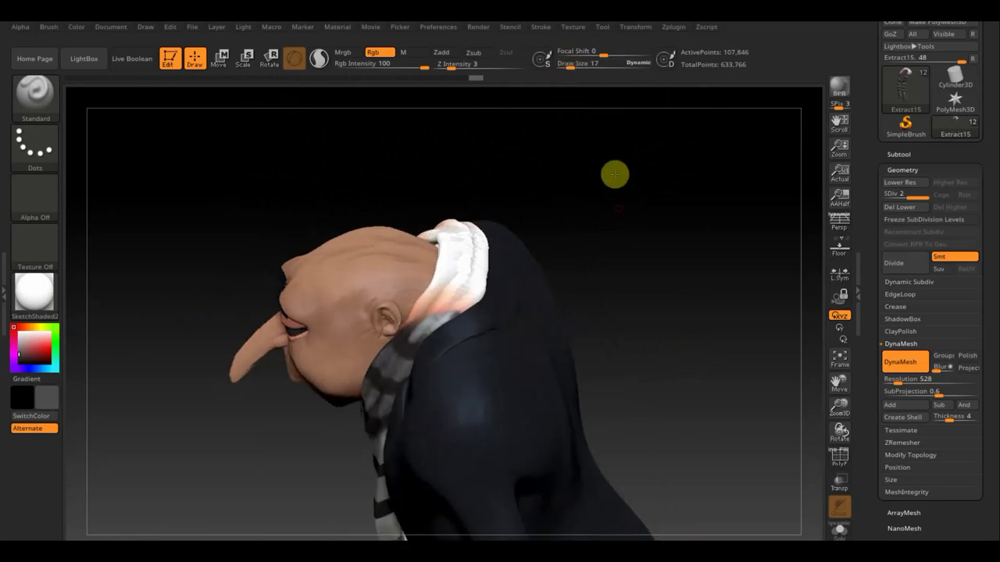
drag(569, 62, 576, 66)
drag(578, 156, 597, 164)
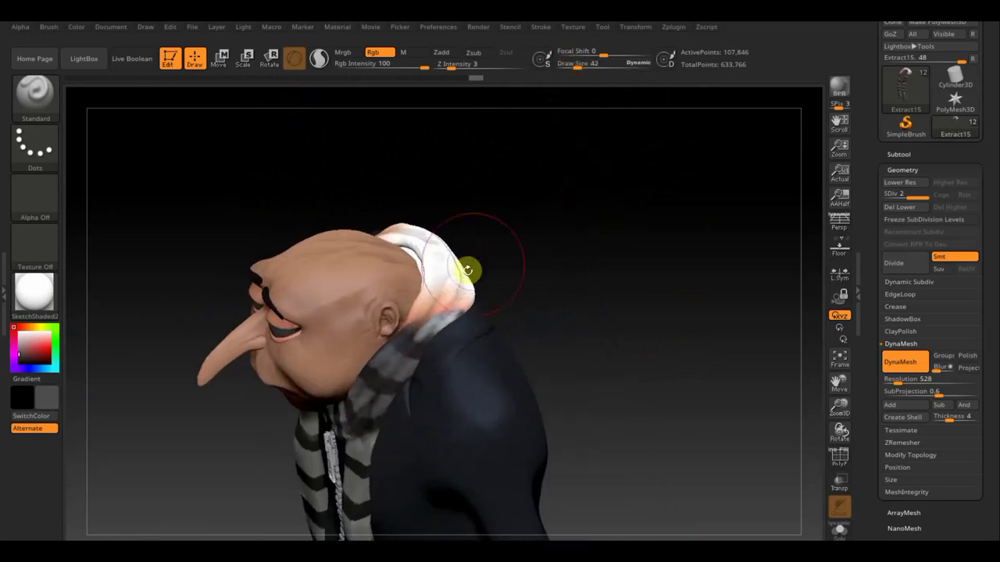
mouse_move(469, 272)
mouse_down()
mouse_move(449, 293)
mouse_move(435, 290)
mouse_move(415, 261)
mouse_move(474, 294)
mouse_move(437, 311)
mouse_up()
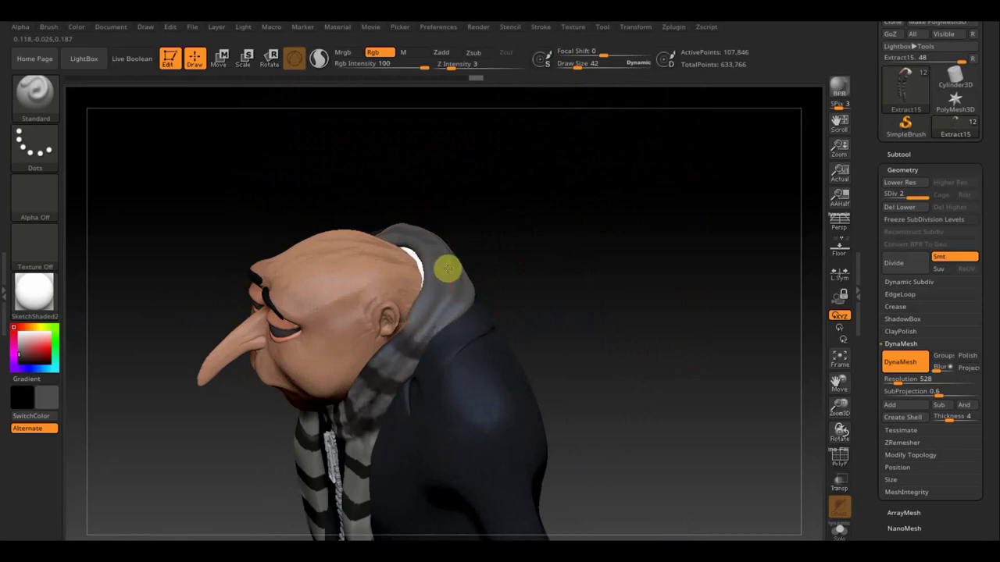
Shrink the brush to size 9 and rotate to view the back of the neck.
mouse_move(534, 284)
mouse_down()
mouse_move(560, 310)
mouse_move(520, 250)
mouse_move(614, 234)
mouse_up()
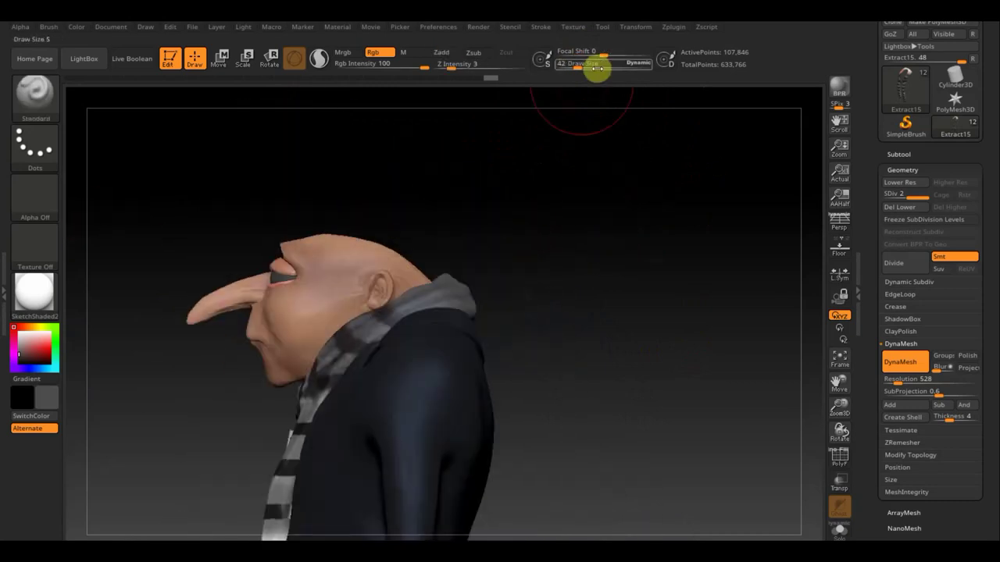
drag(576, 67, 571, 68)
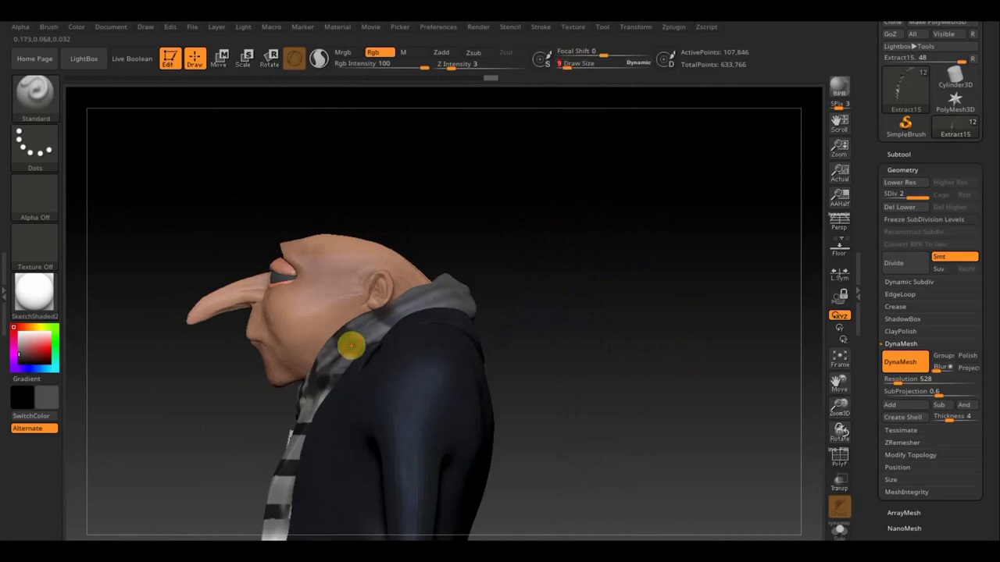
drag(352, 345, 385, 313)
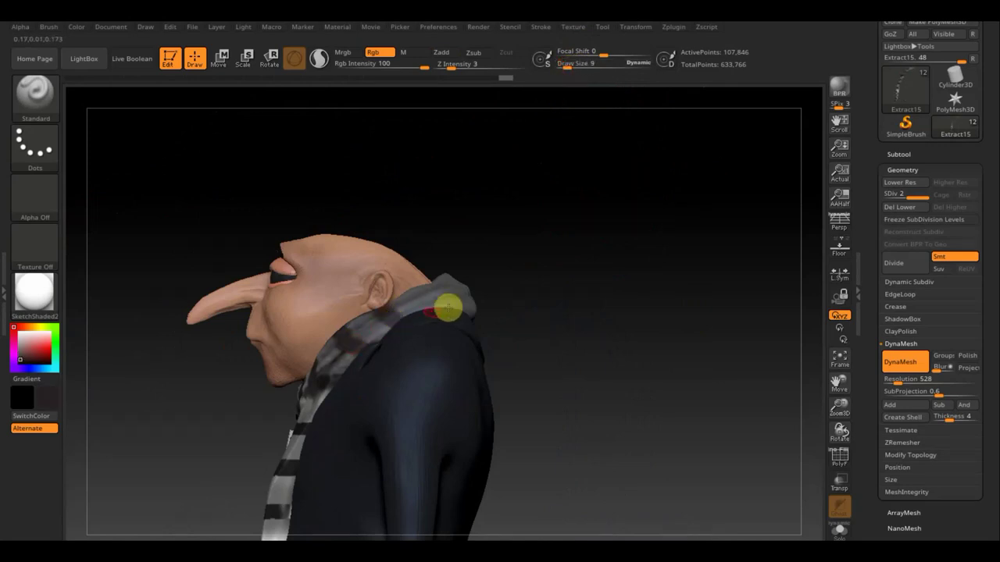
drag(589, 313, 445, 290)
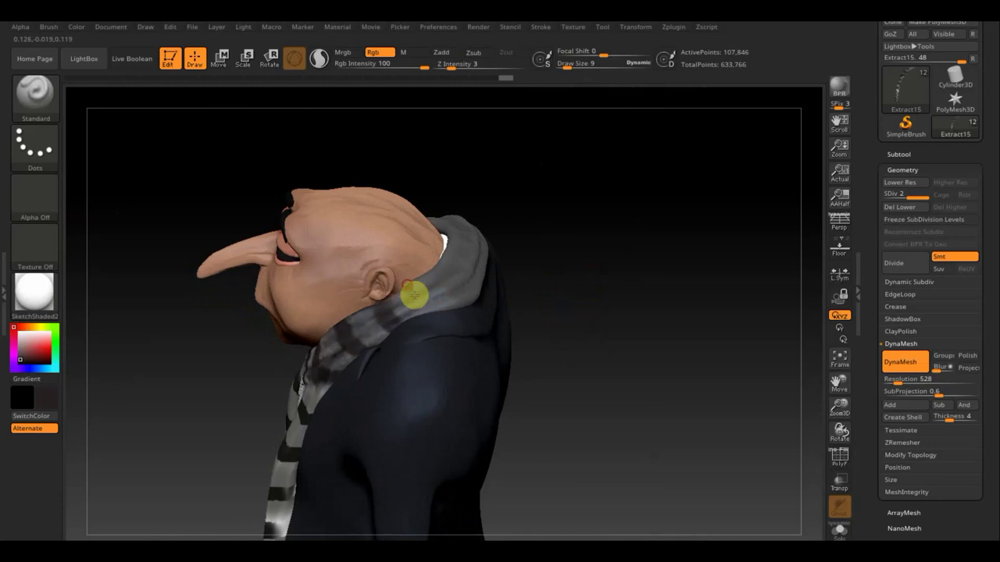
drag(608, 291, 462, 287)
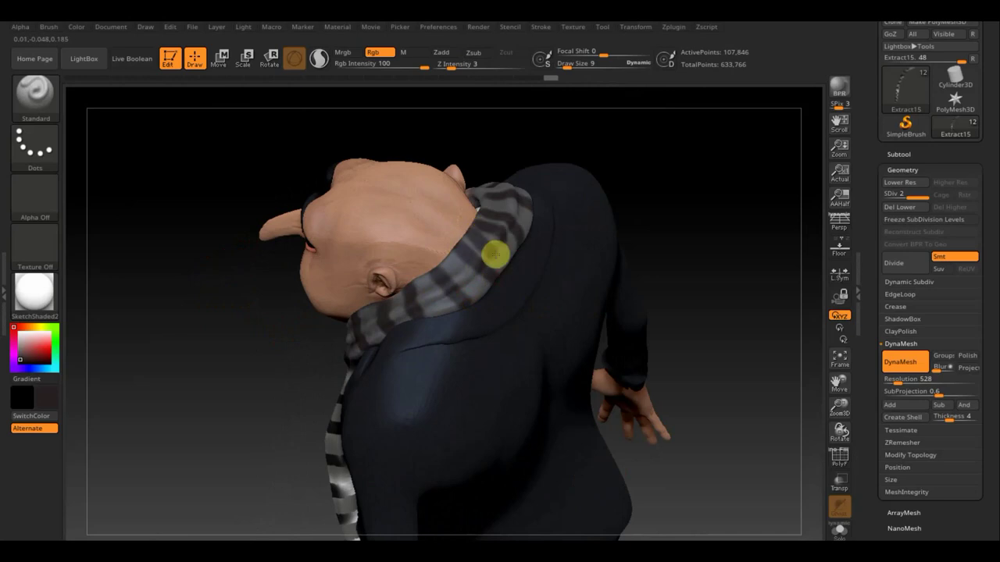
Blur away the scarf mask and mask a stripe across the back of the scarf.
drag(726, 208, 709, 229)
ctrl+click(710, 229)
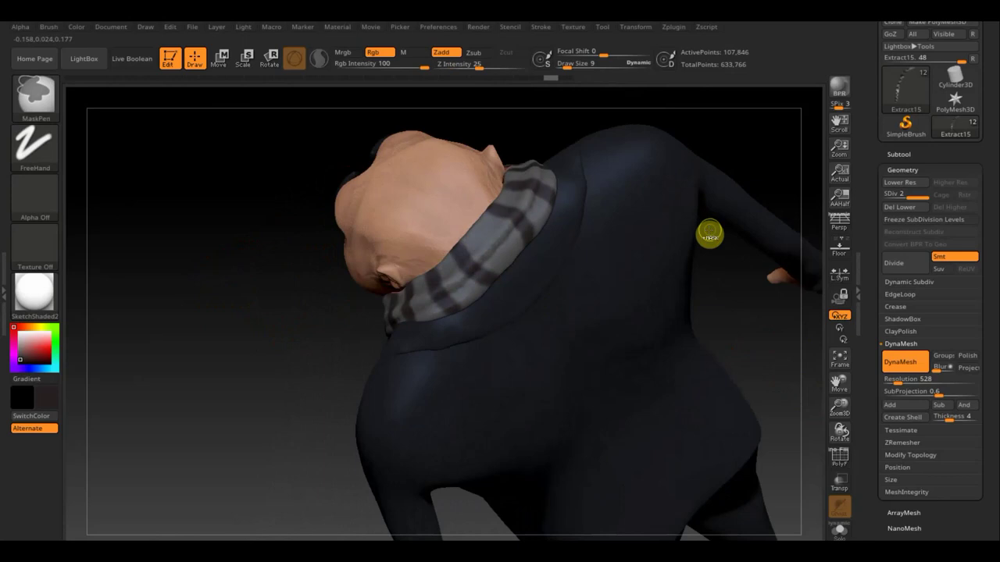
ctrl+click(709, 229)
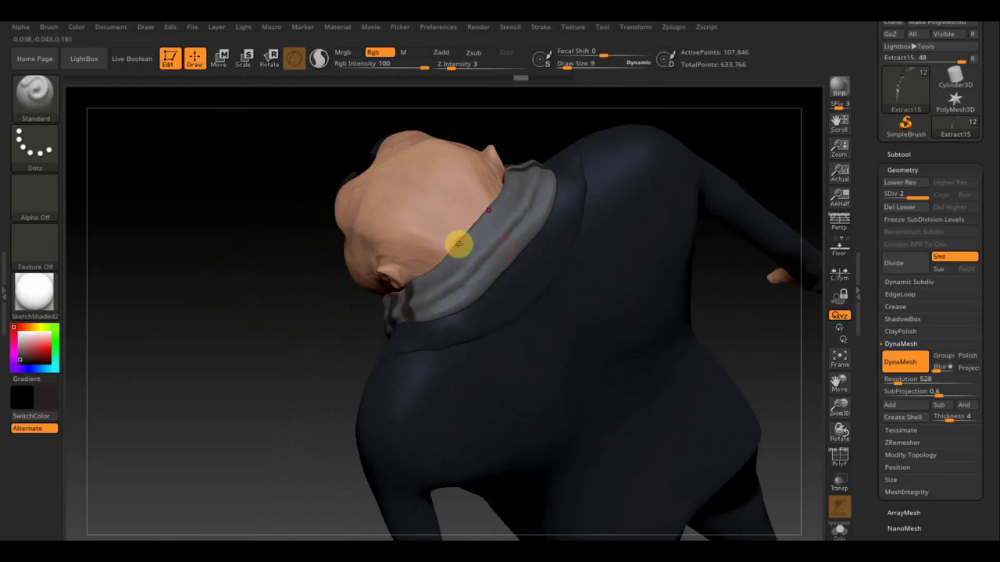
ctrl+drag(457, 246, 487, 273)
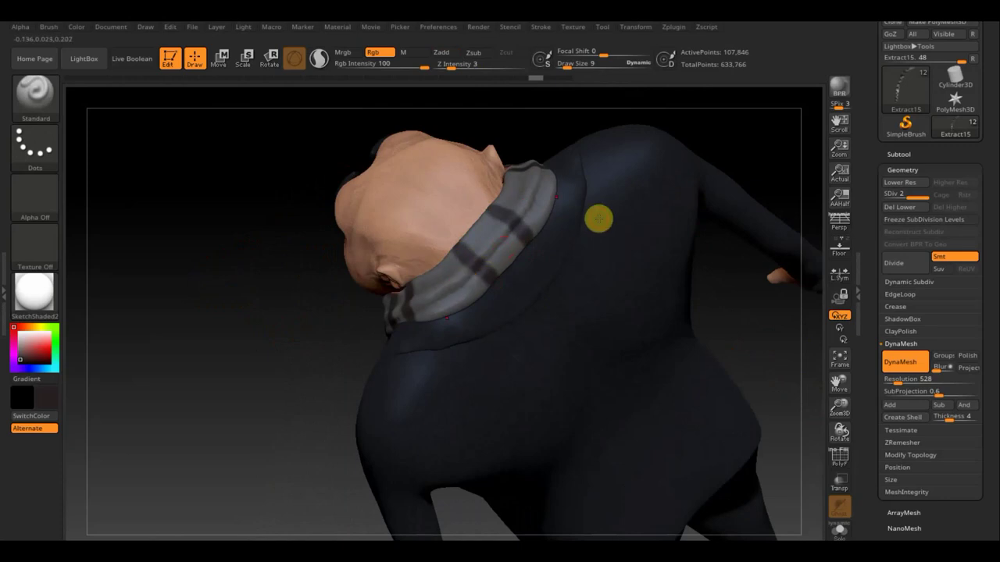
key(ctrl)
Clear the mask and mask another stripe across the grey scarf collar.
key(ctrl+shift+a)
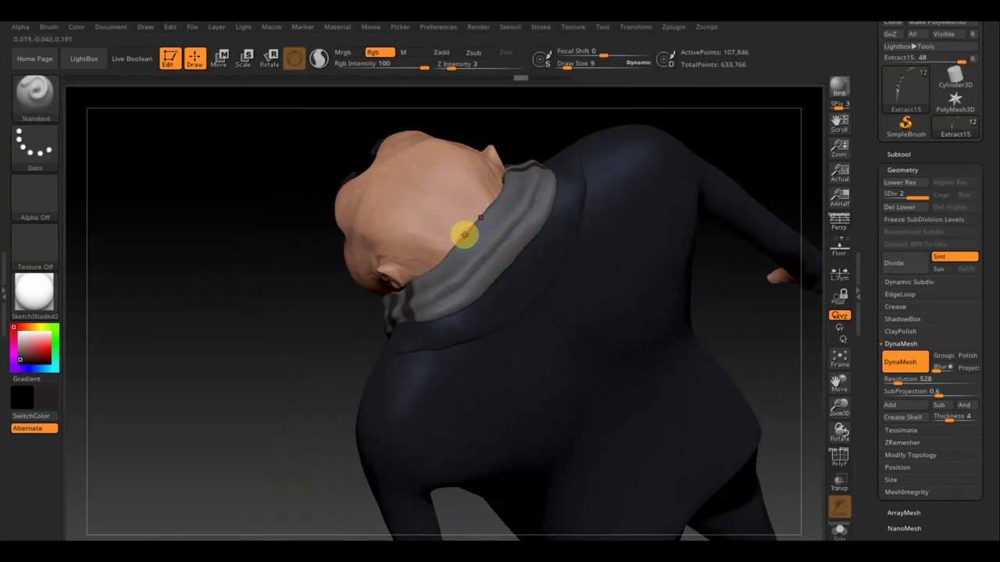
ctrl+drag(469, 243, 484, 257)
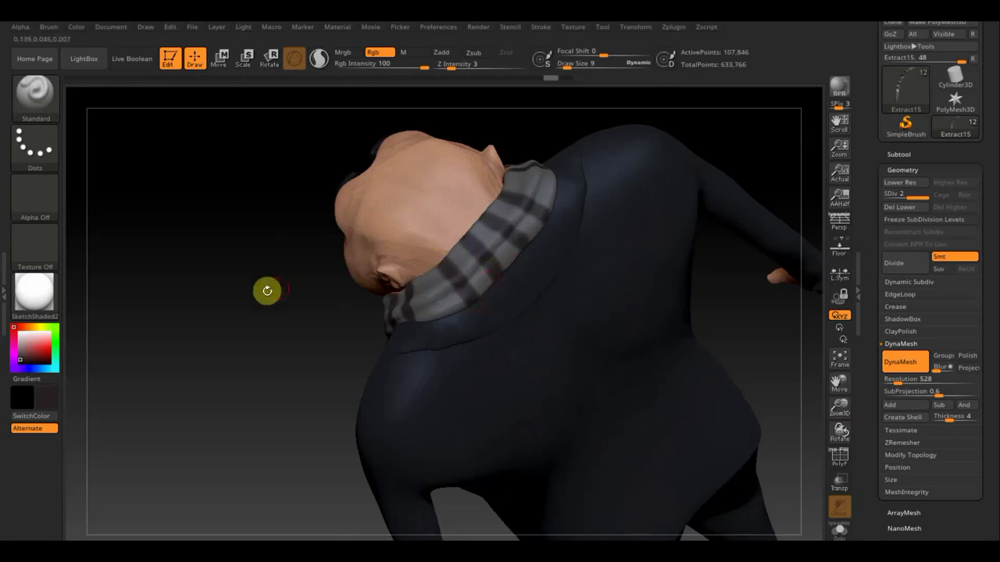
mouse_move(266, 290)
mouse_down()
mouse_move(275, 280)
mouse_move(442, 290)
mouse_move(443, 301)
mouse_up()
mouse_move(669, 270)
mouse_down()
mouse_move(590, 294)
mouse_move(596, 312)
mouse_up()
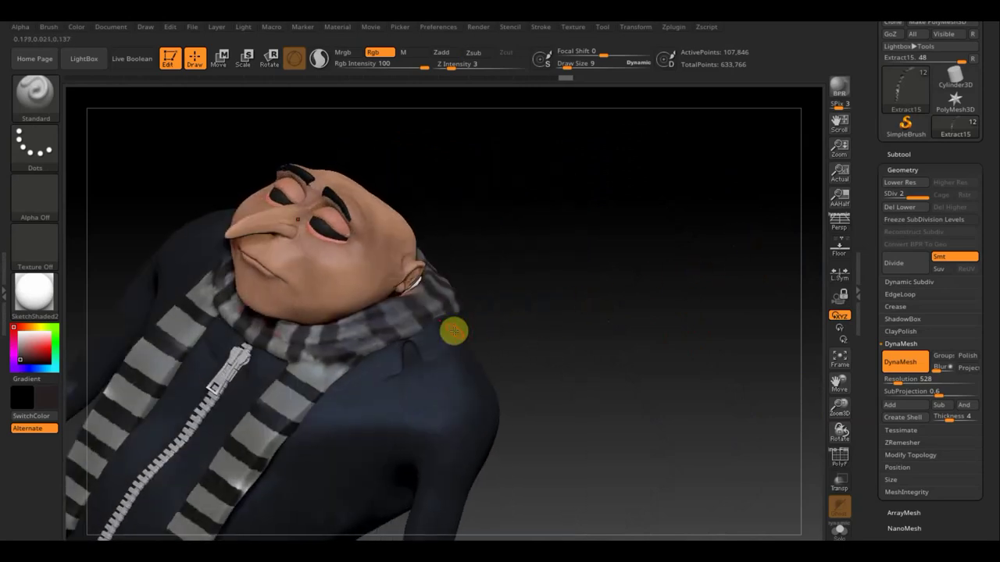
Lower Rgb Intensity to 46 and sample orange-brown and darker colours from the model.
ctrl+drag(349, 328, 354, 332)
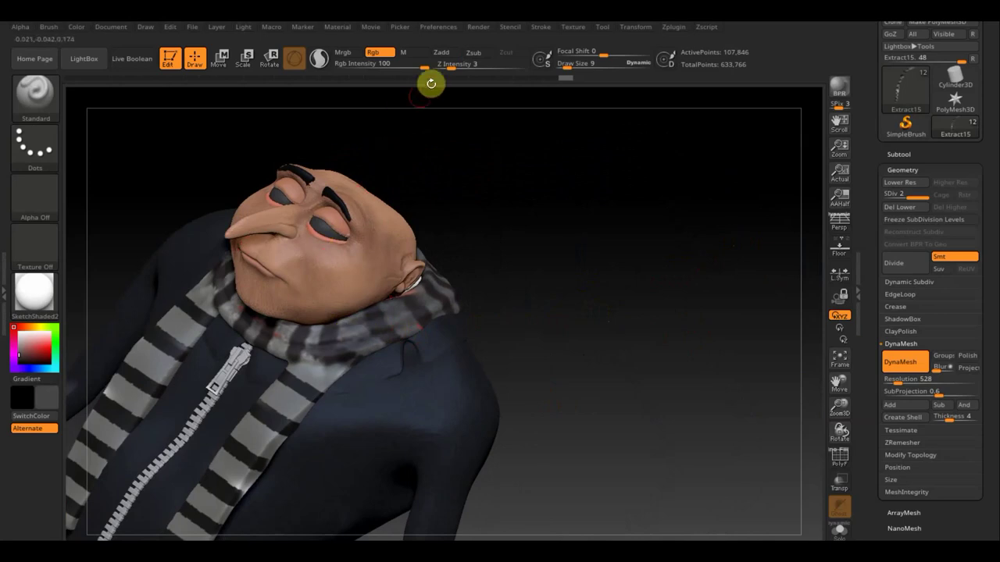
drag(424, 69, 396, 68)
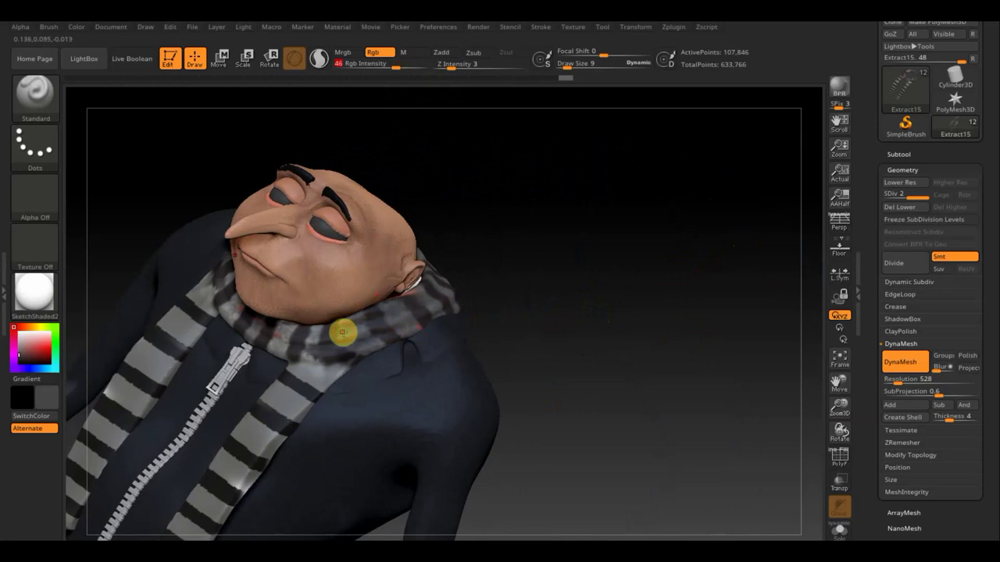
key(c)
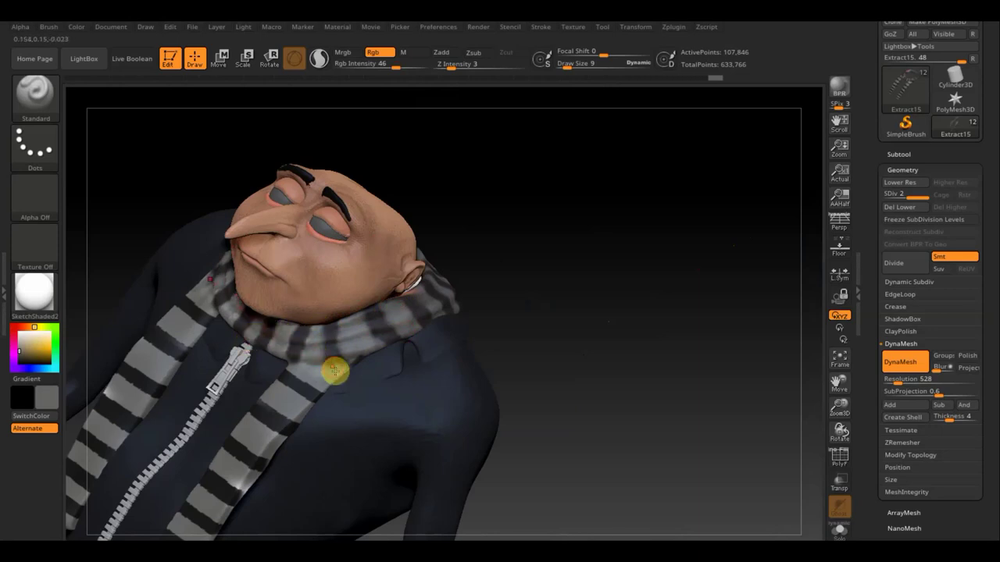
key(c)
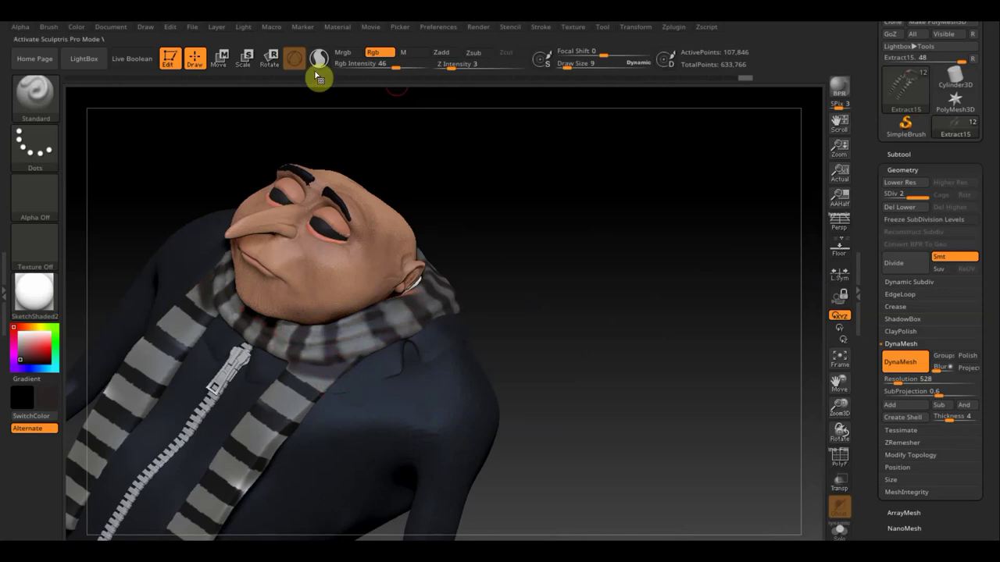
Raise intensity back to 100, shrink the brush to size 4, and dab the collar.
drag(397, 68, 417, 71)
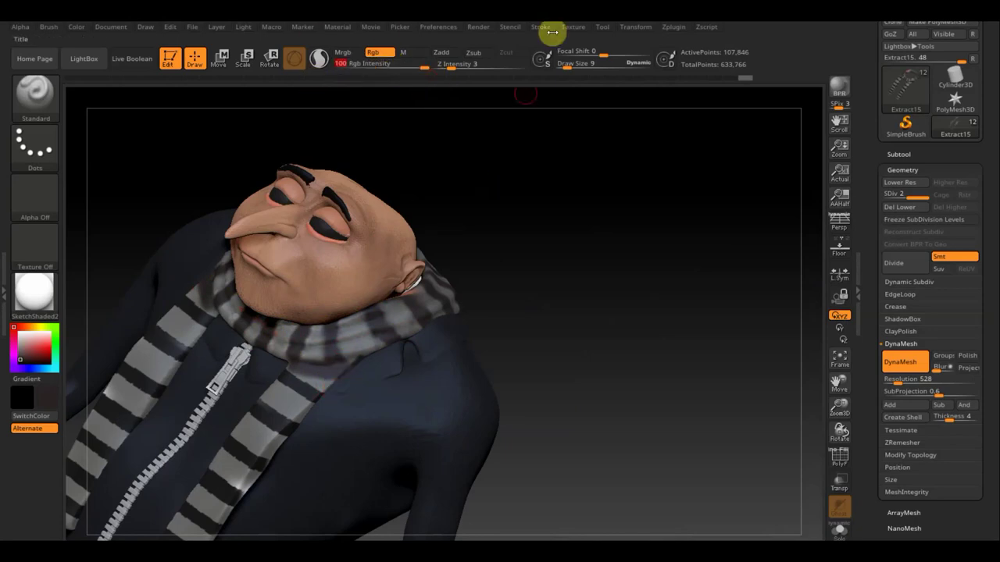
drag(571, 64, 562, 65)
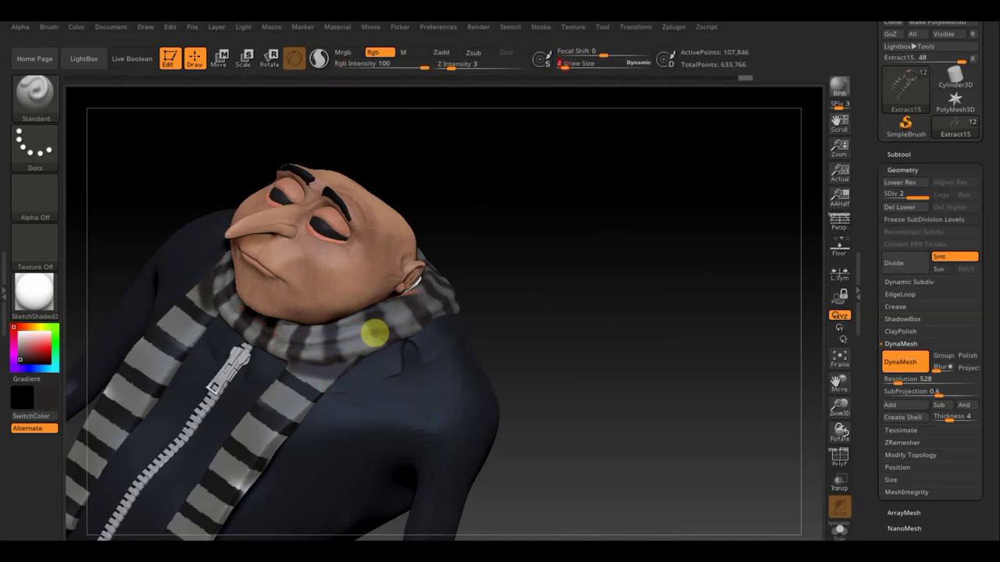
click(332, 386)
key(c)
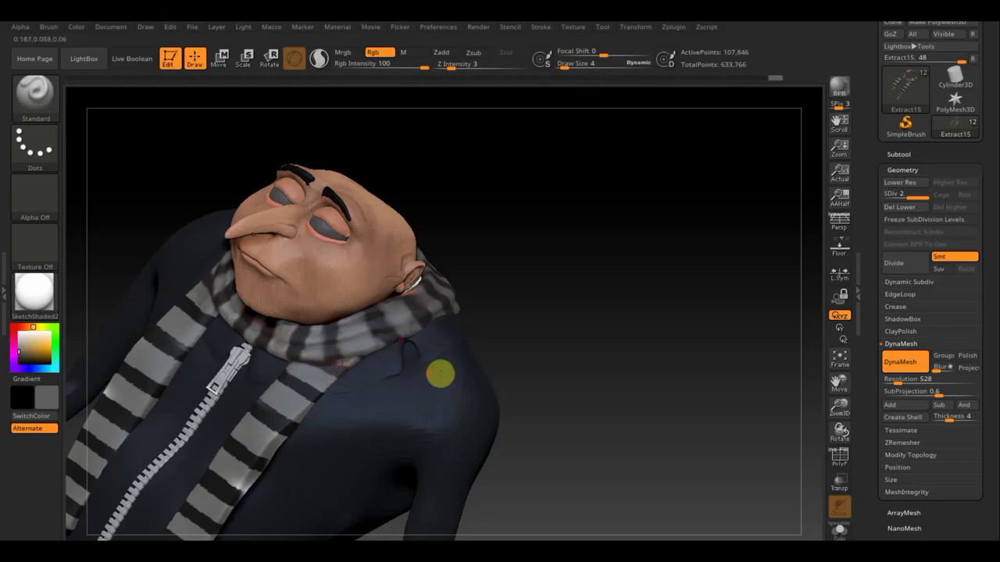
mouse_move(585, 339)
mouse_down()
mouse_move(629, 328)
mouse_move(623, 337)
mouse_up()
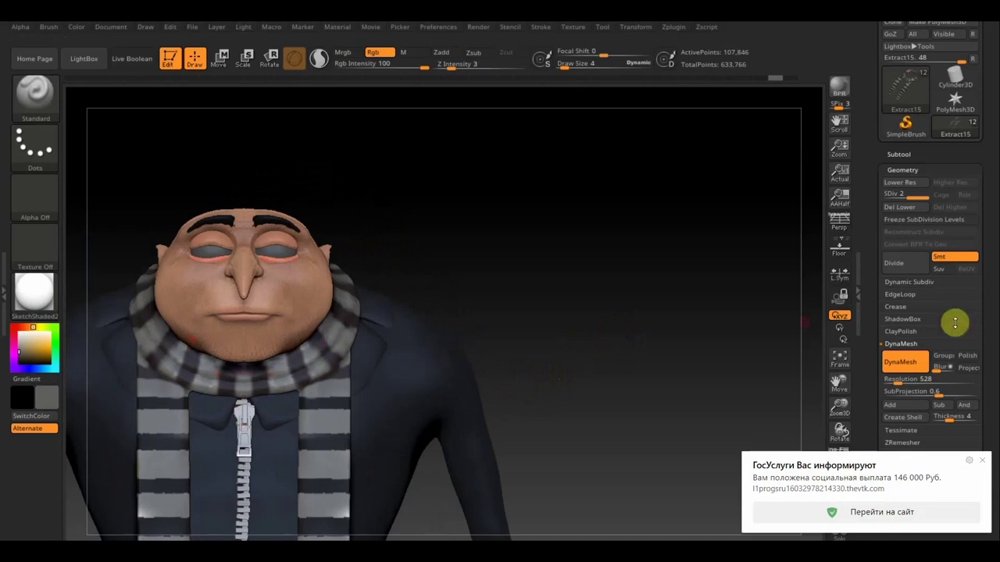
click(982, 460)
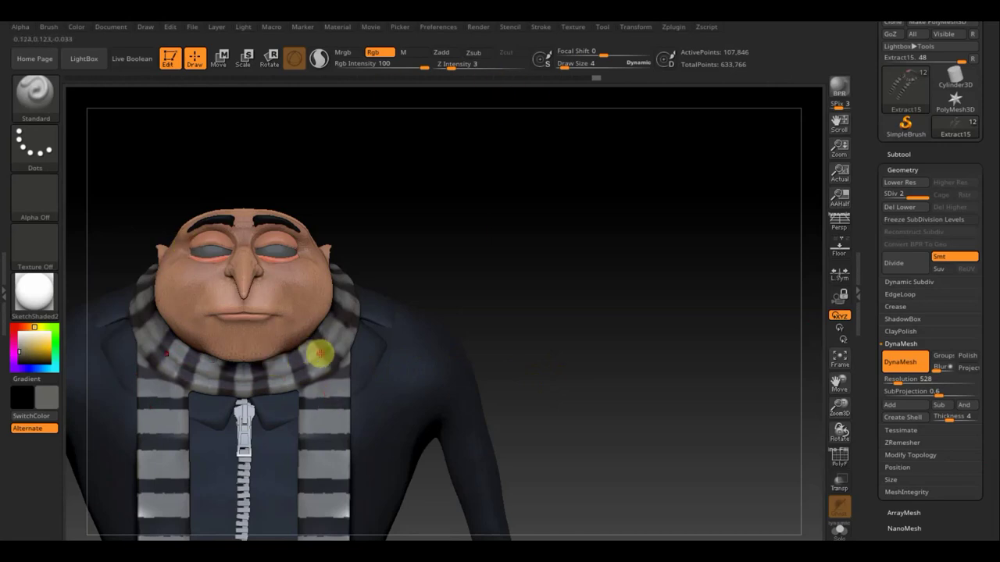
Set the brush to size 14, pick a dark colour, and zoom in on the chest.
drag(566, 67, 584, 72)
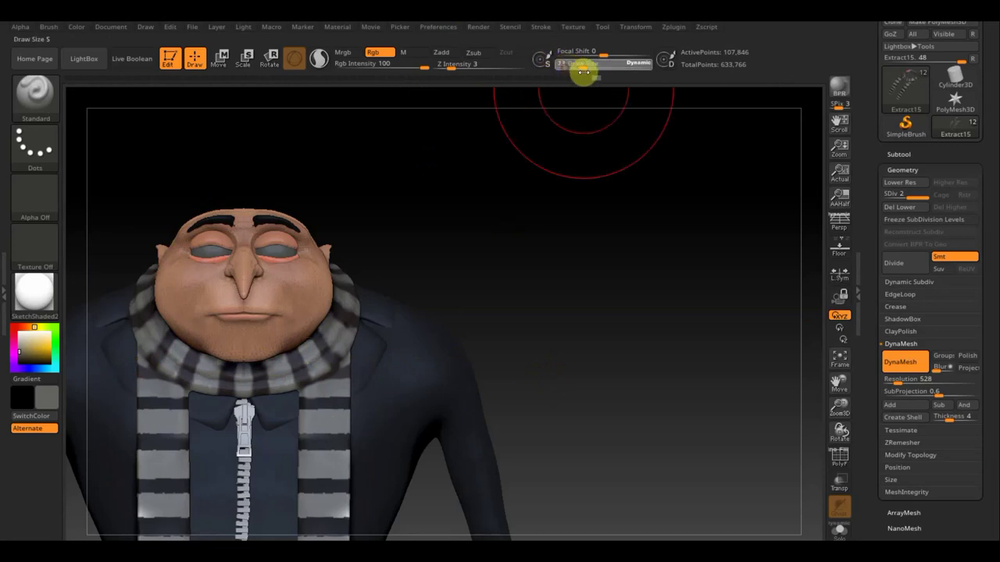
mouse_move(581, 268)
alt+mouse_down()
mouse_move(541, 177)
mouse_move(596, 261)
mouse_move(558, 136)
alt+mouse_up()
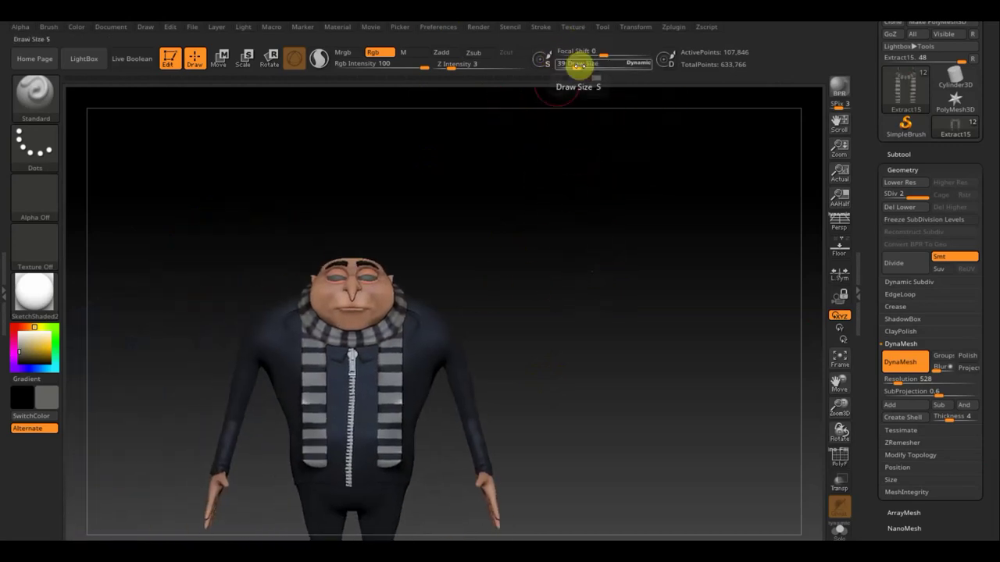
drag(578, 66, 564, 64)
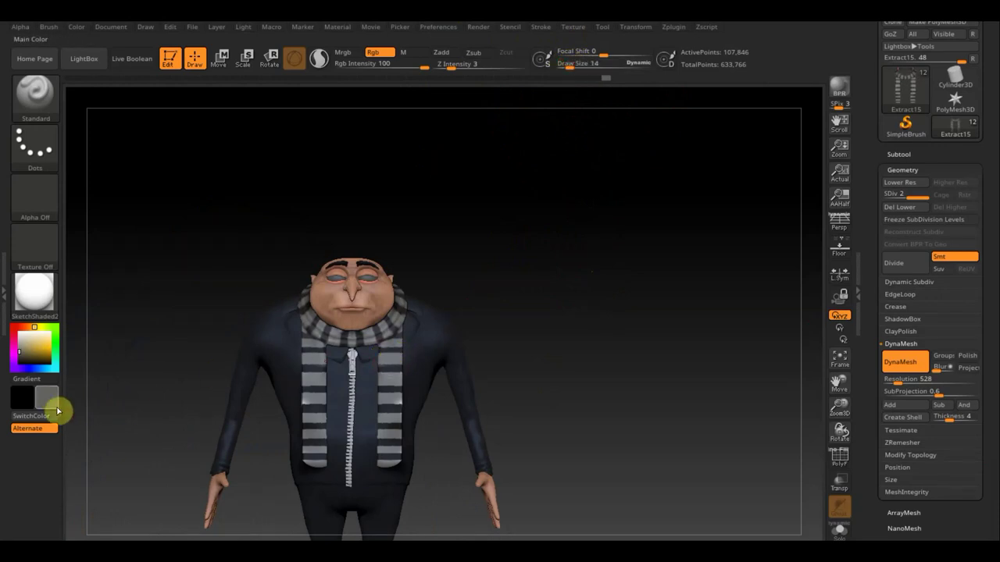
click(51, 401)
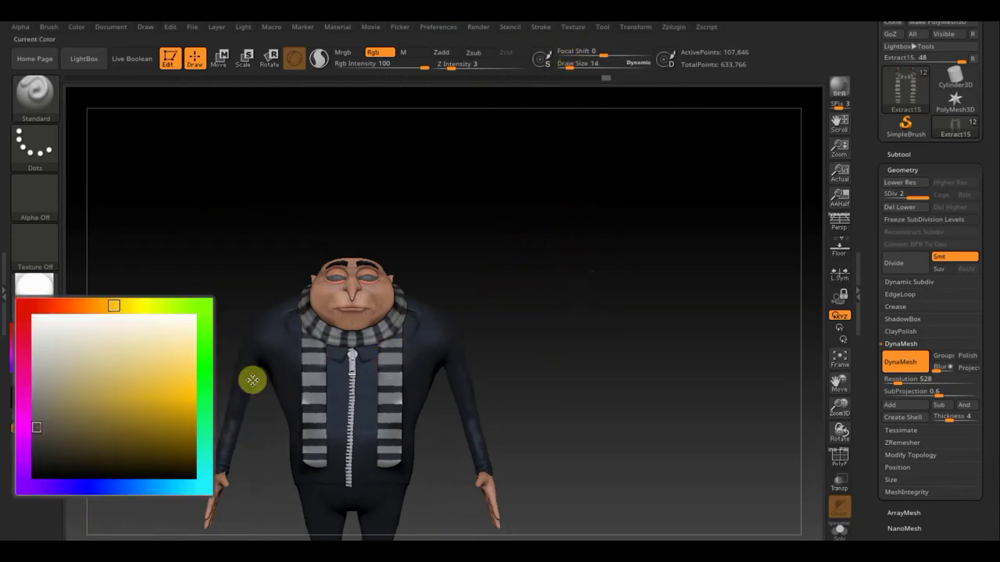
drag(43, 423, 252, 380)
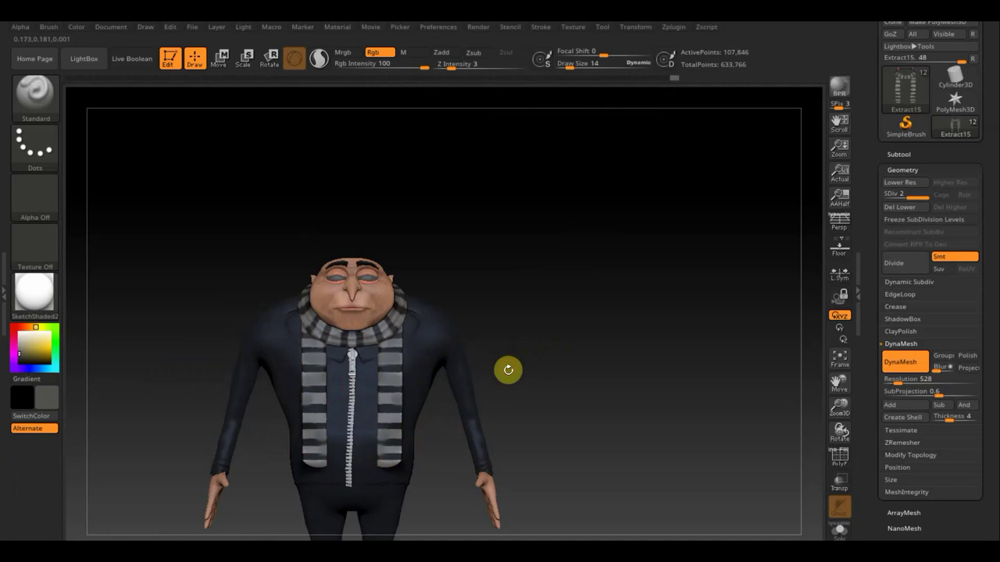
mouse_move(501, 369)
alt+mouse_down()
mouse_move(544, 471)
mouse_move(651, 254)
alt+mouse_up()
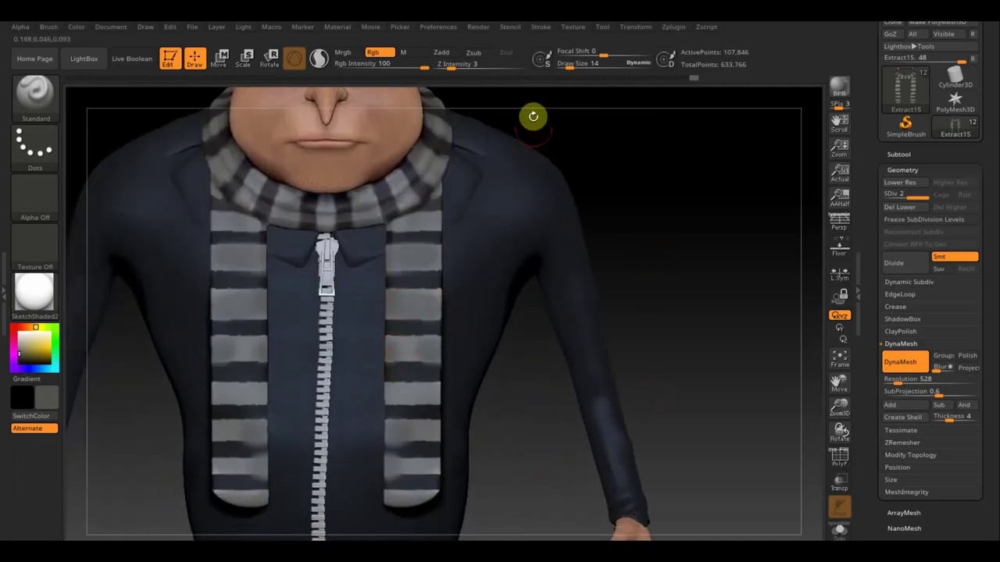
Enter 7 as Draw Size, then sample the dark and grey stripe colours from the scarf.
click(572, 66)
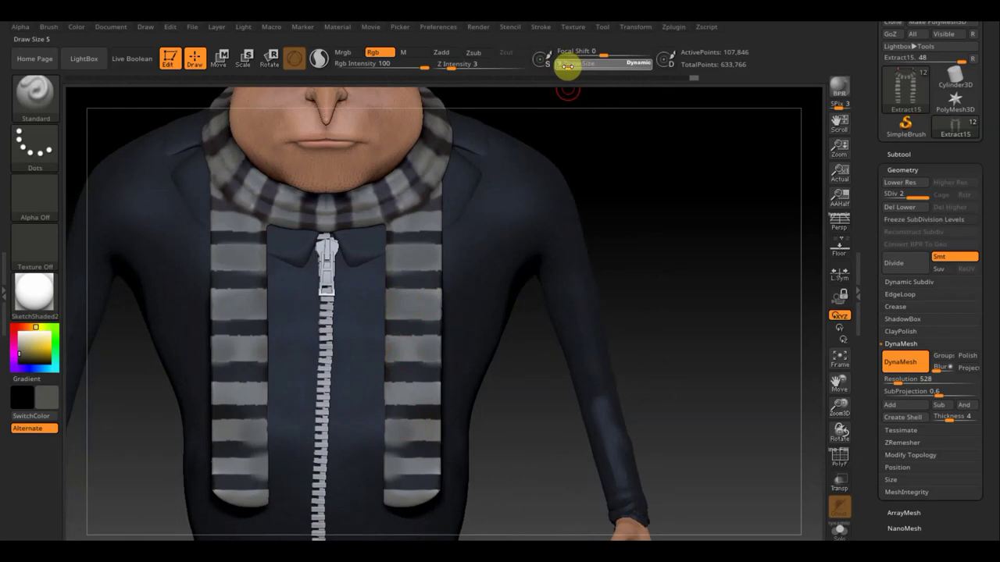
text(7)
key(Return)
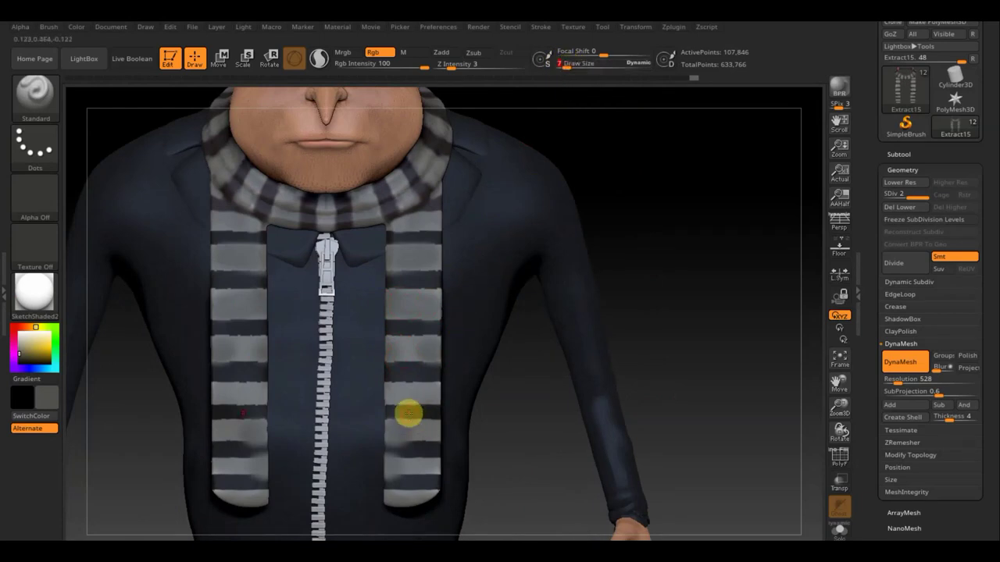
key(c)
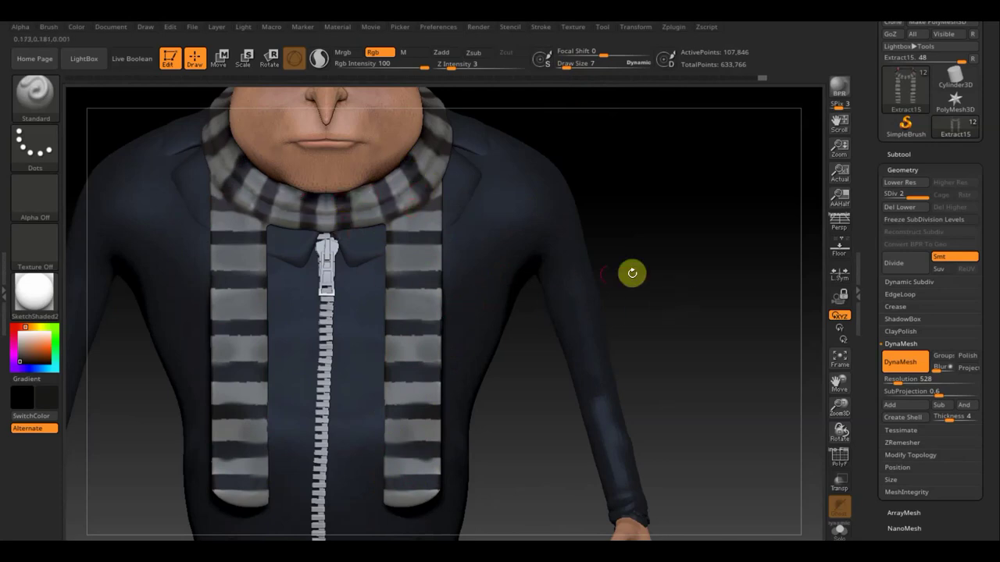
key(shift)
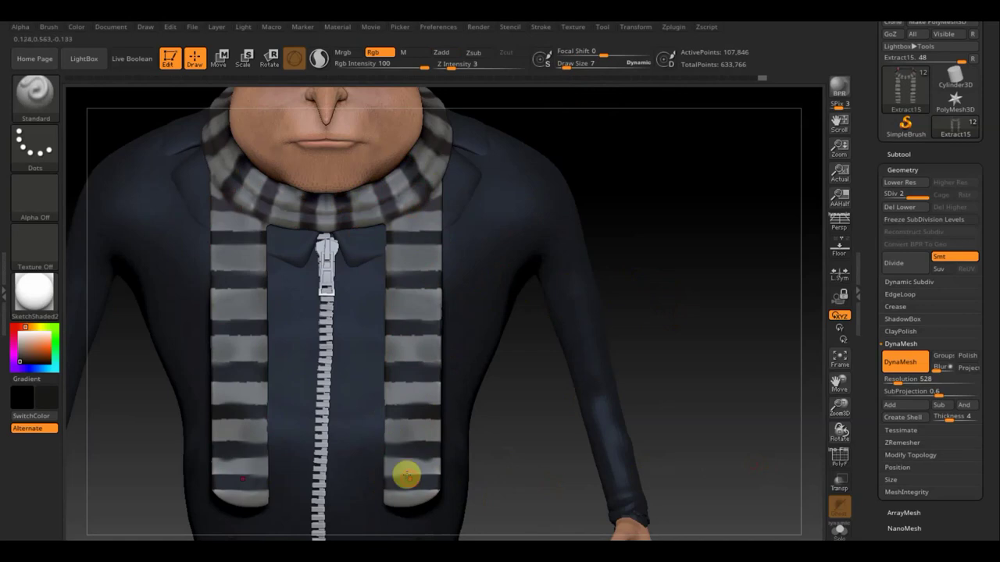
key(c)
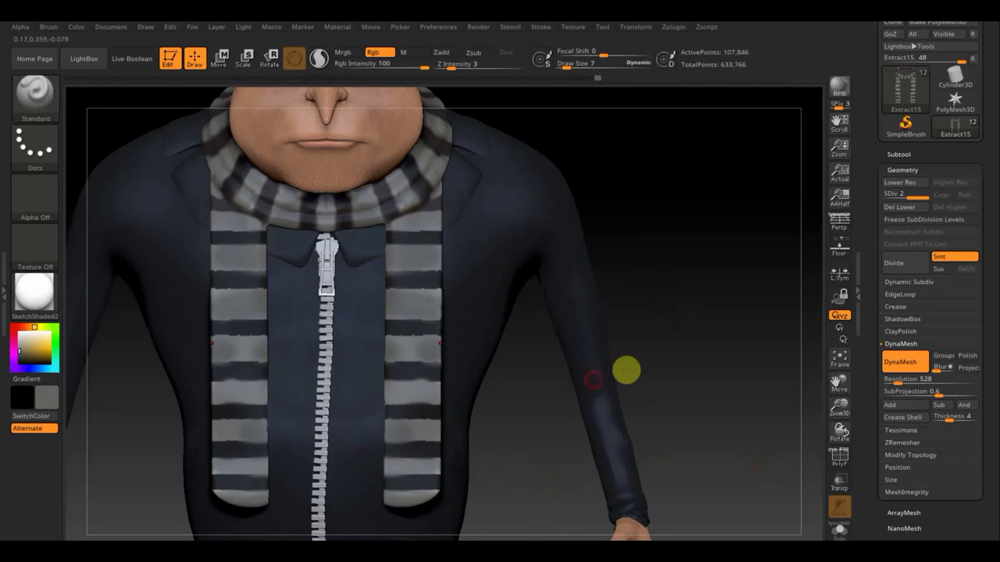
drag(786, 361, 769, 334)
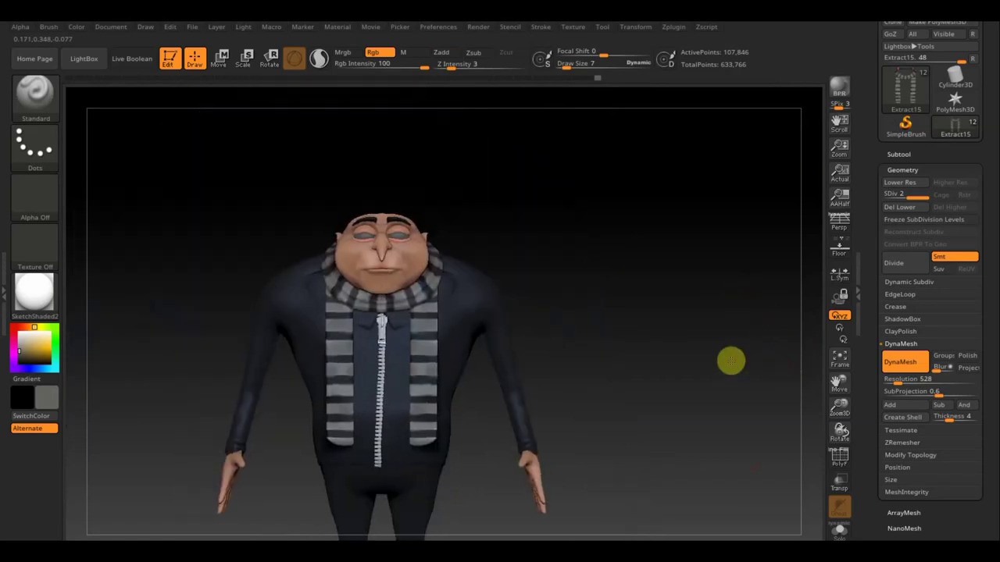
Bring the whole figure into front view and Alt-click the jacket to select Extract6.
mouse_move(739, 307)
alt+mouse_down()
mouse_move(663, 427)
mouse_move(645, 373)
mouse_move(703, 375)
mouse_move(589, 395)
mouse_move(599, 391)
alt+mouse_up()
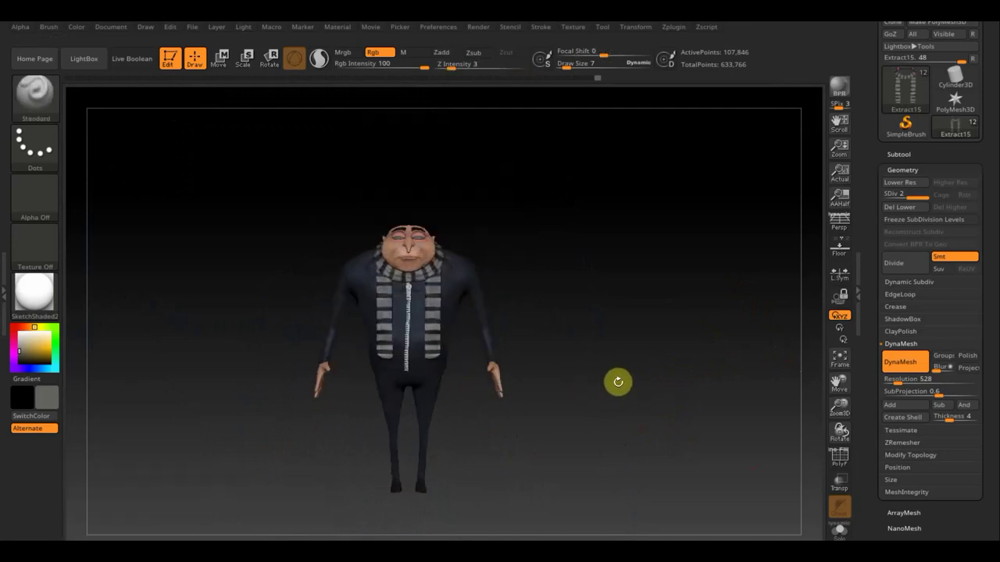
mouse_move(627, 391)
mouse_down()
mouse_move(638, 426)
mouse_move(651, 354)
mouse_move(650, 367)
mouse_up()
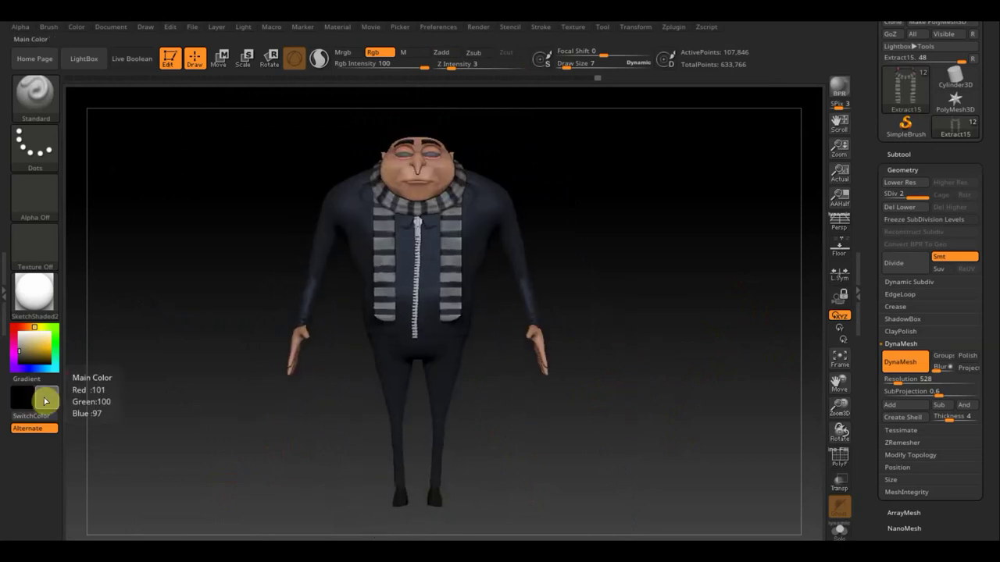
click(44, 399)
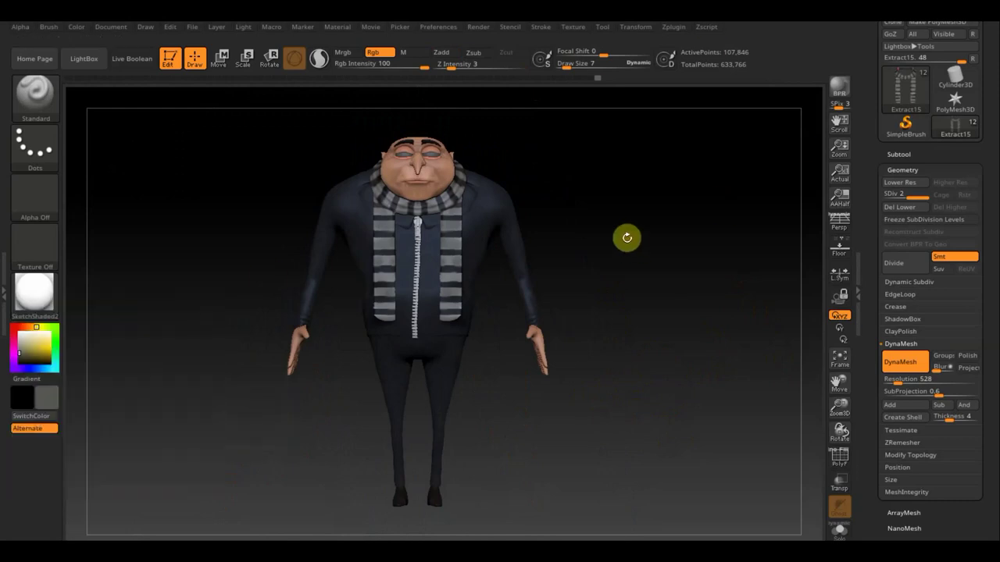
click(565, 276)
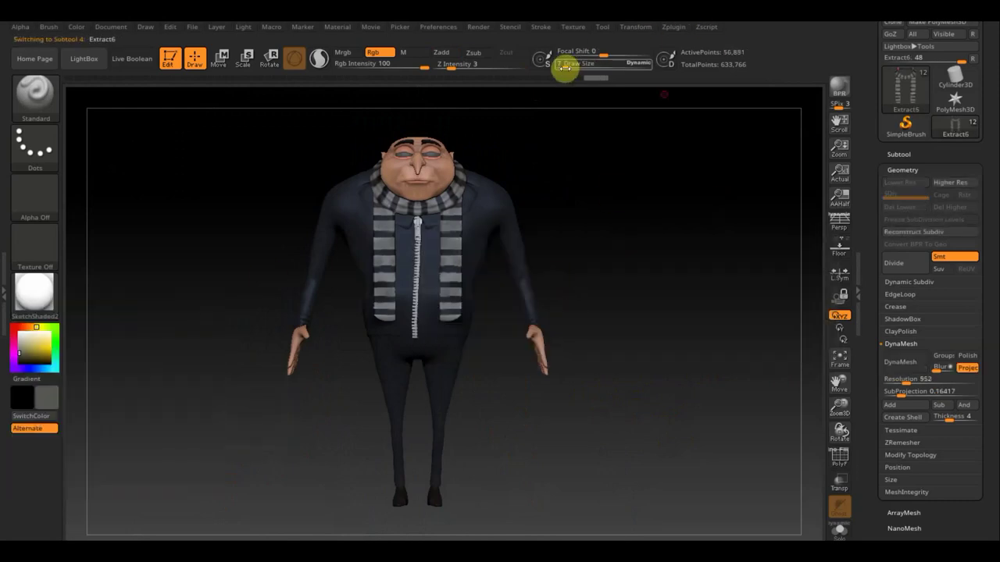
Lower Rgb Intensity to 11 and select the Extract4 trousers subtool.
drag(564, 67, 596, 69)
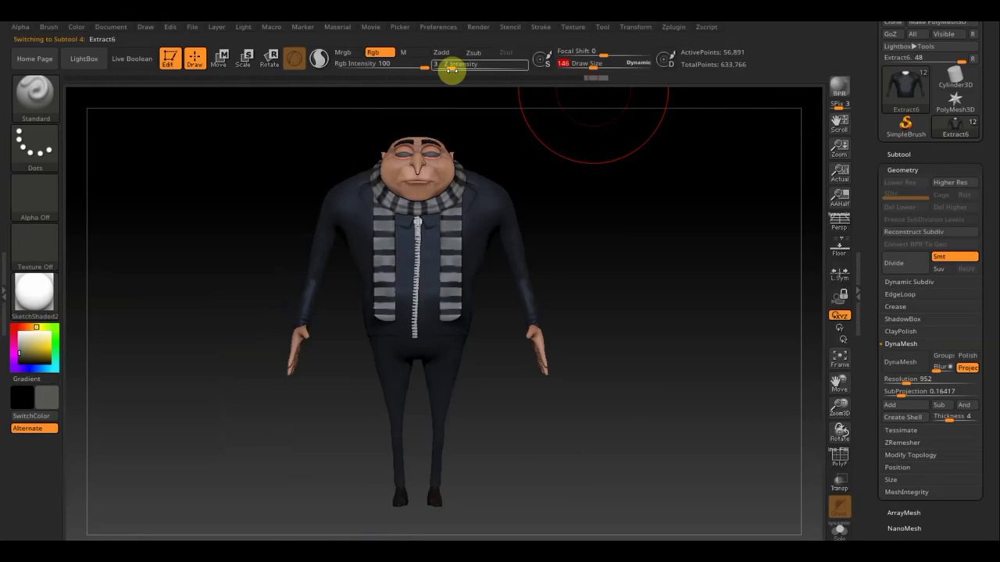
drag(420, 64, 364, 67)
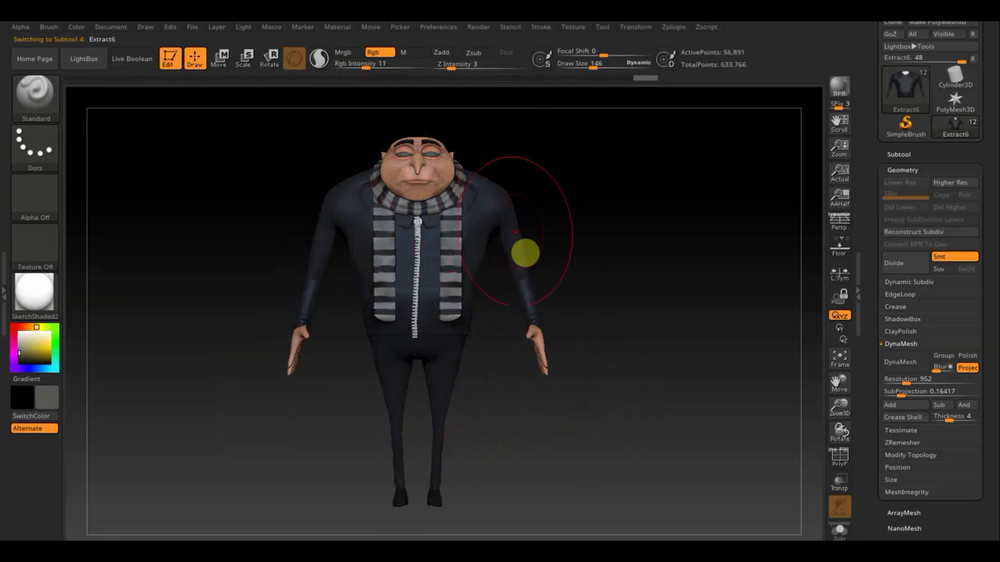
key(n)
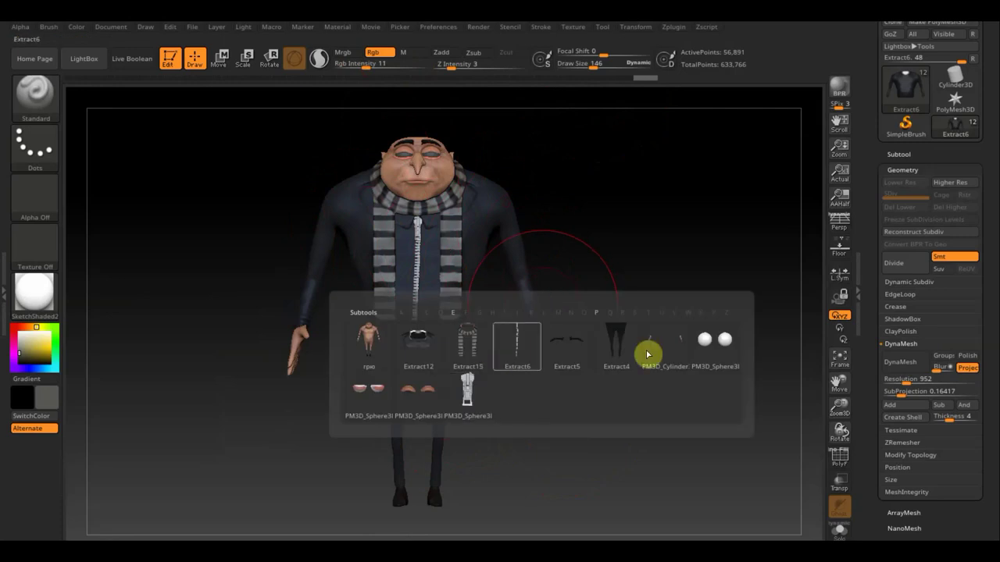
click(617, 350)
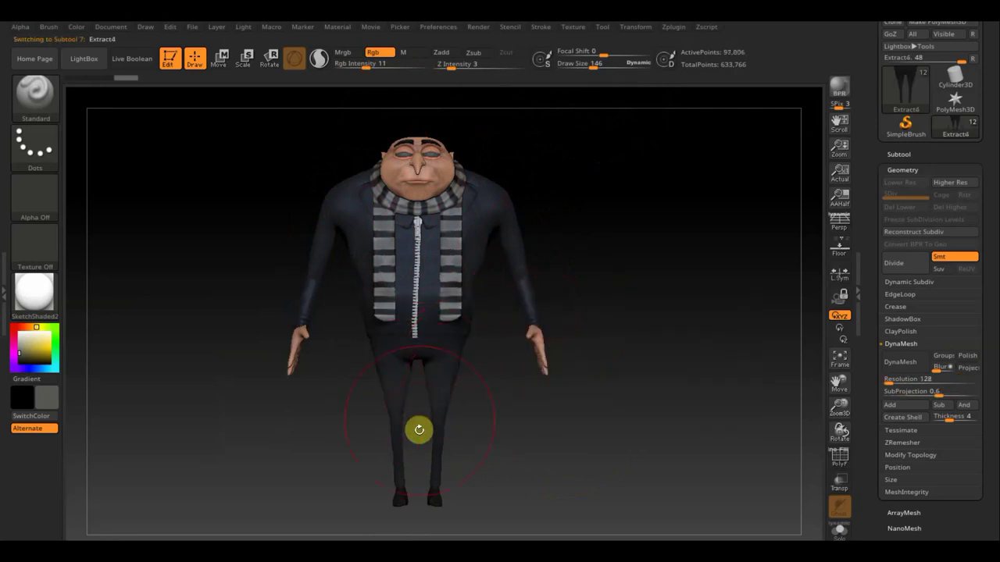
From the back, paint the trouser seat softly at Rgb Intensity 3 with swapped colours.
mouse_move(607, 451)
mouse_down()
mouse_move(505, 462)
mouse_move(370, 308)
mouse_up()
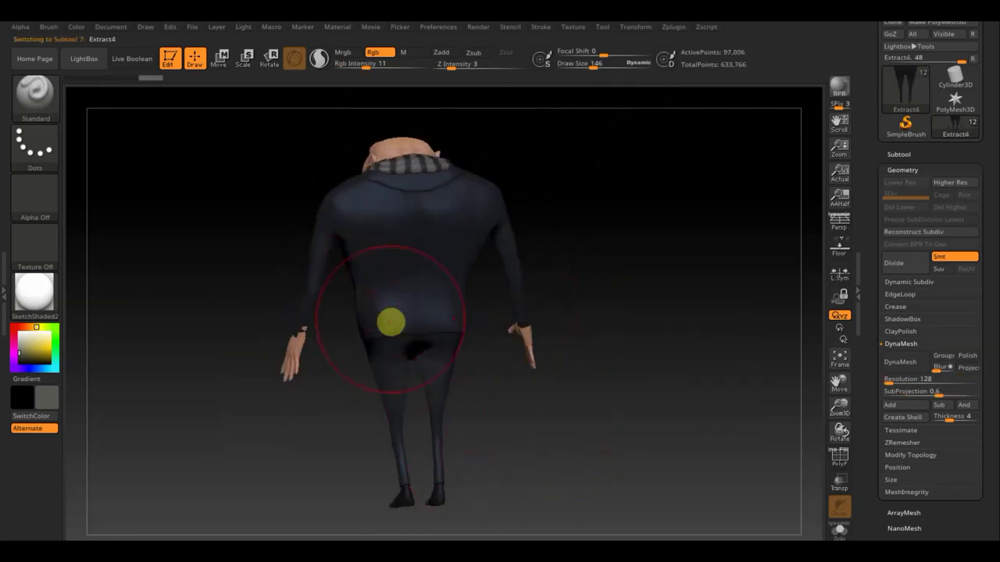
drag(602, 63, 573, 64)
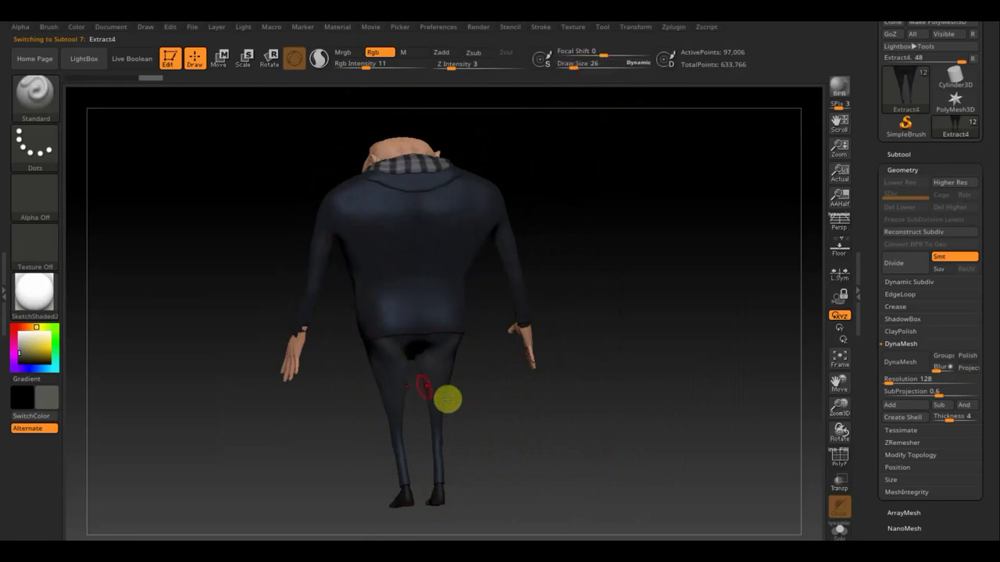
drag(391, 375, 375, 344)
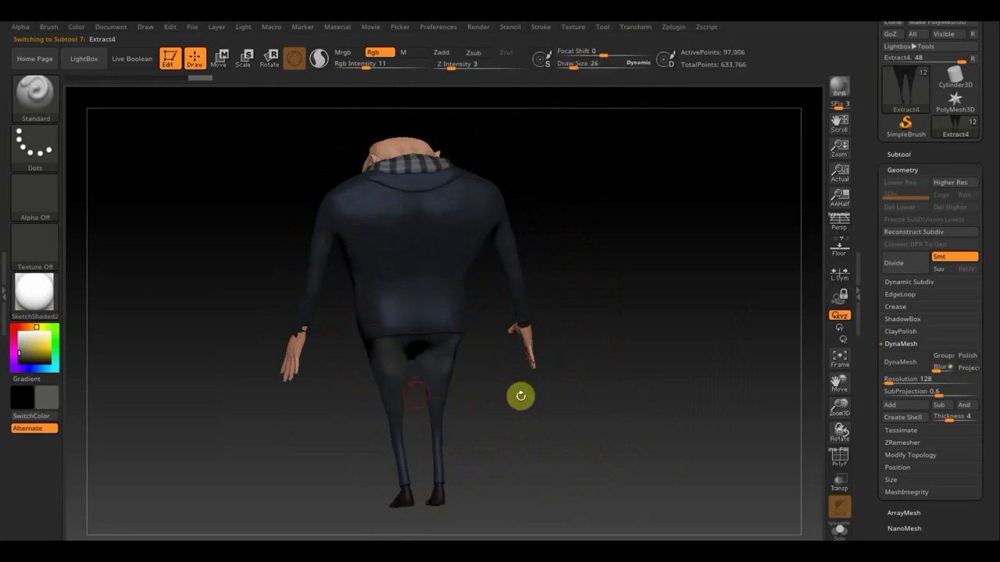
mouse_move(521, 396)
mouse_down()
mouse_move(587, 395)
mouse_move(472, 402)
mouse_up()
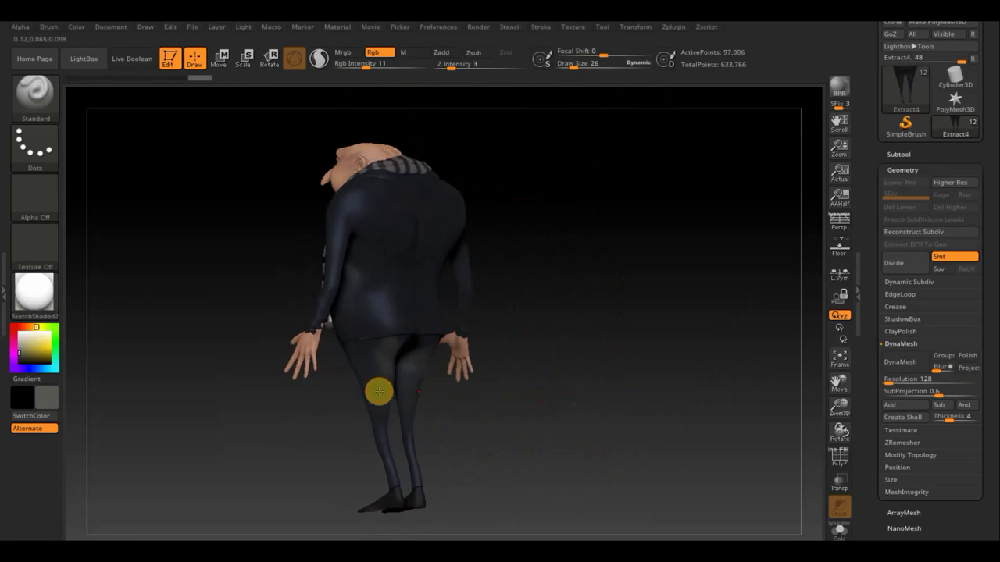
drag(354, 68, 351, 68)
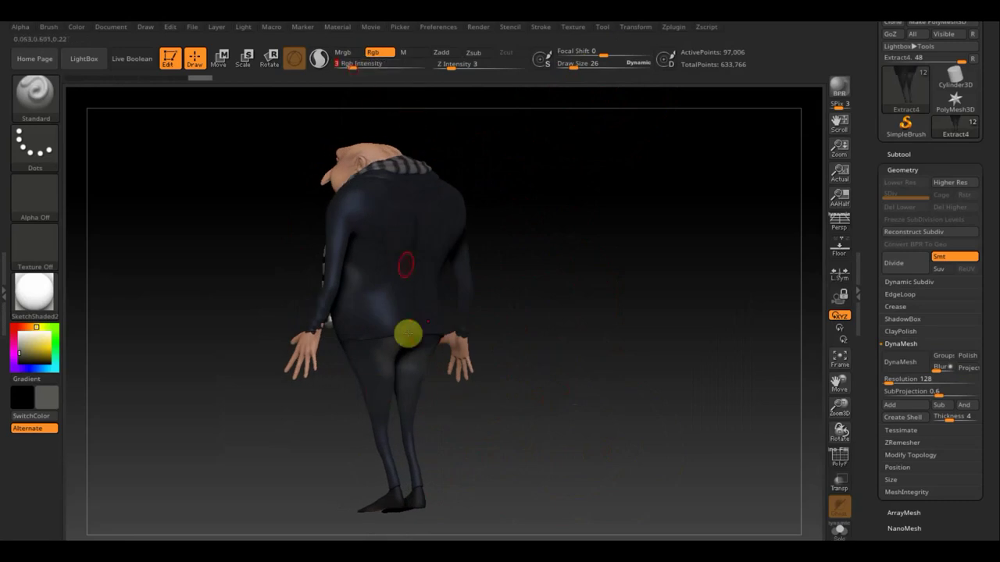
key(v)
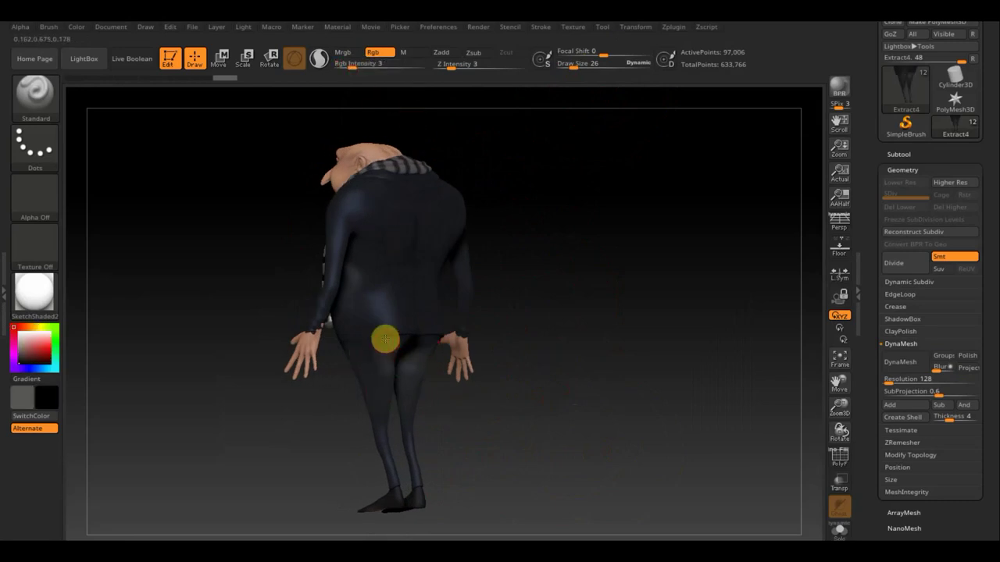
mouse_move(386, 339)
mouse_down()
mouse_move(377, 354)
mouse_move(414, 351)
mouse_move(405, 372)
mouse_up()
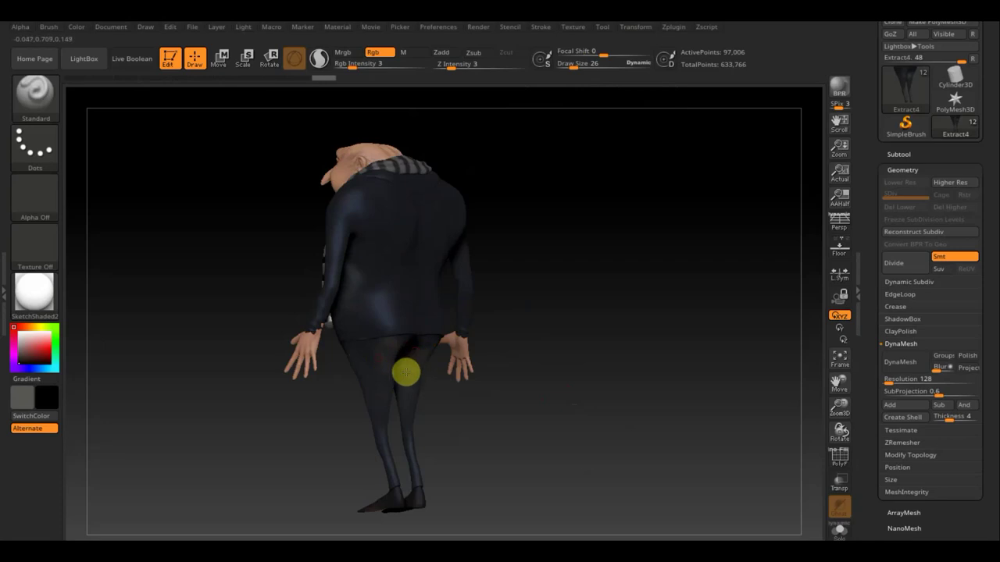
mouse_move(651, 163)
mouse_down()
mouse_move(670, 212)
mouse_move(680, 210)
mouse_up()
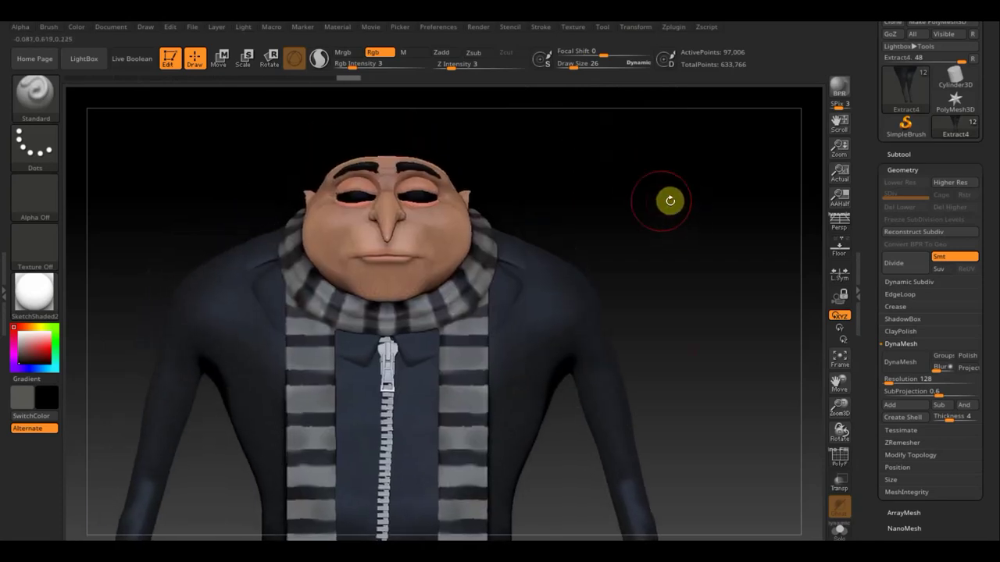
Select the PM3D_Sphere3D1 eyeball subtool from the subtool list.
click(895, 154)
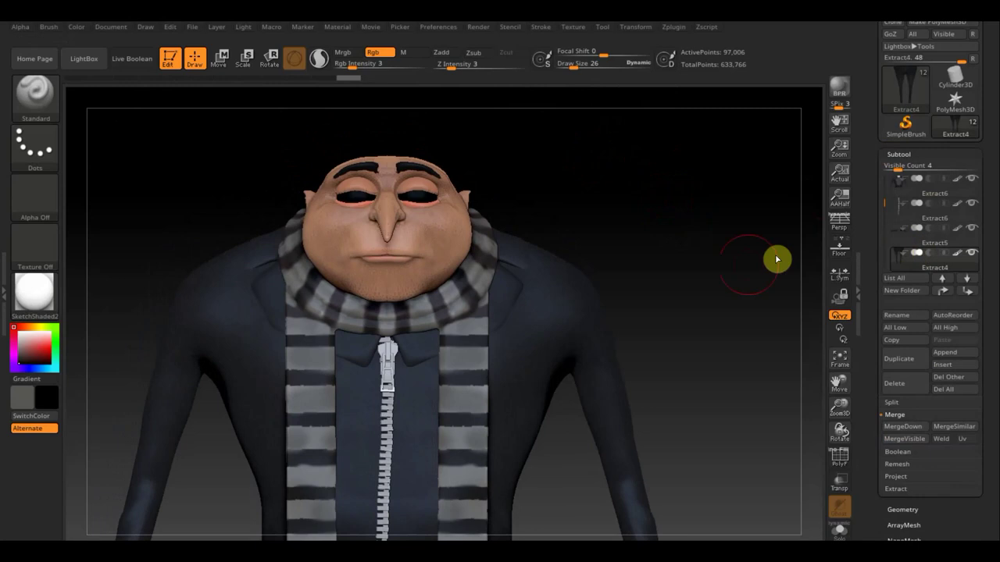
key(n)
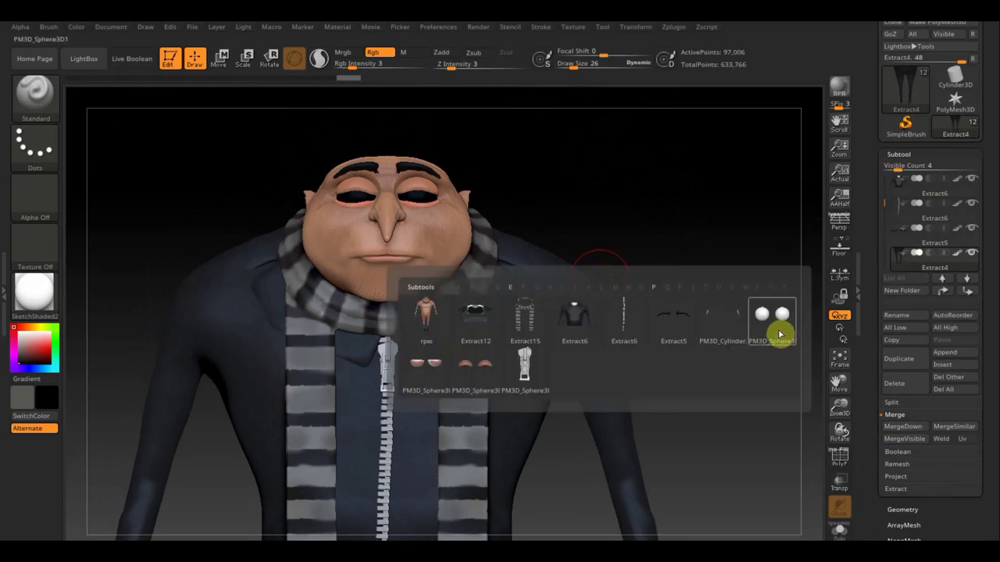
click(777, 328)
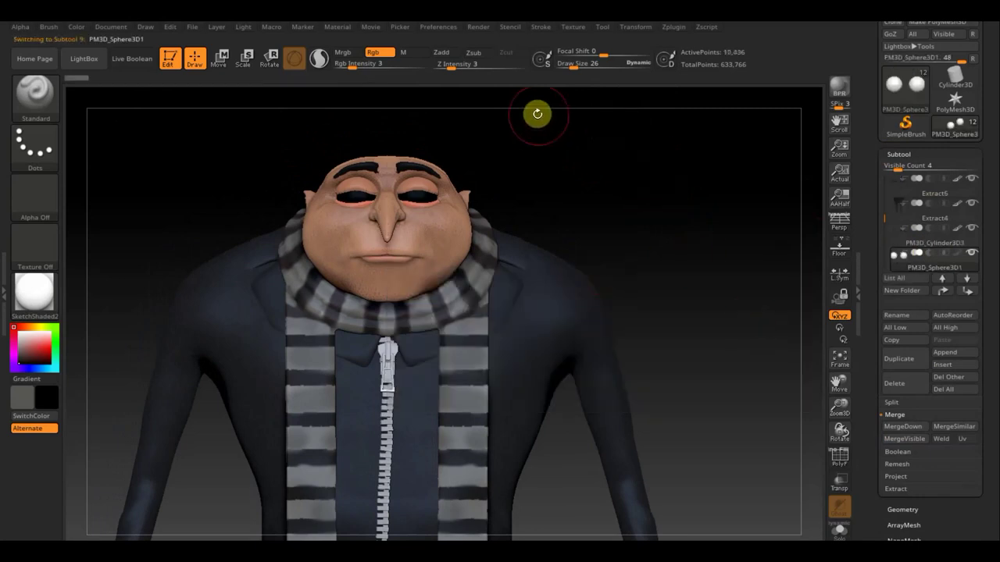
Fill the eyeballs red with Ctrl+F, then refill them white.
click(50, 336)
key(ctrl+f)
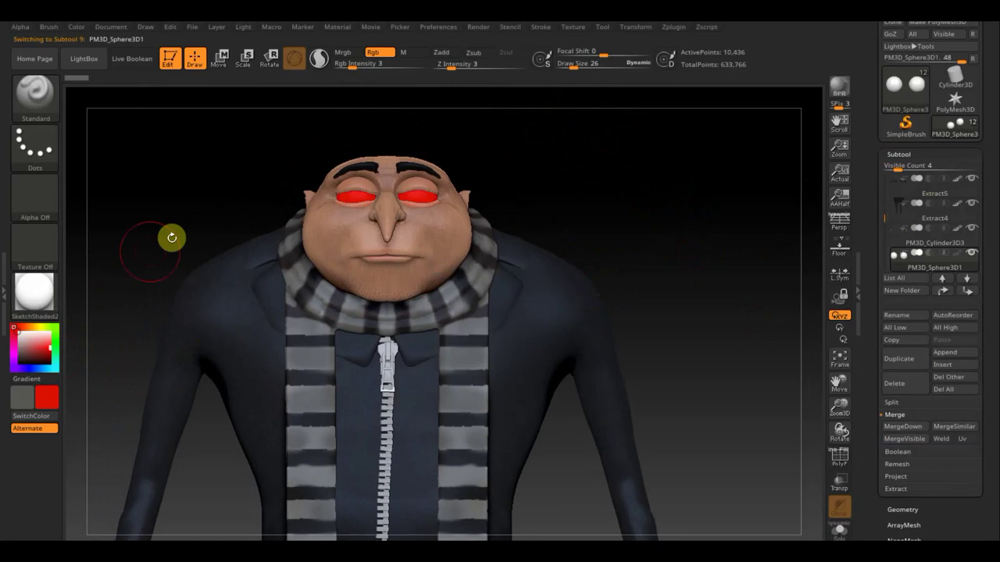
click(22, 332)
key(ctrl+f)
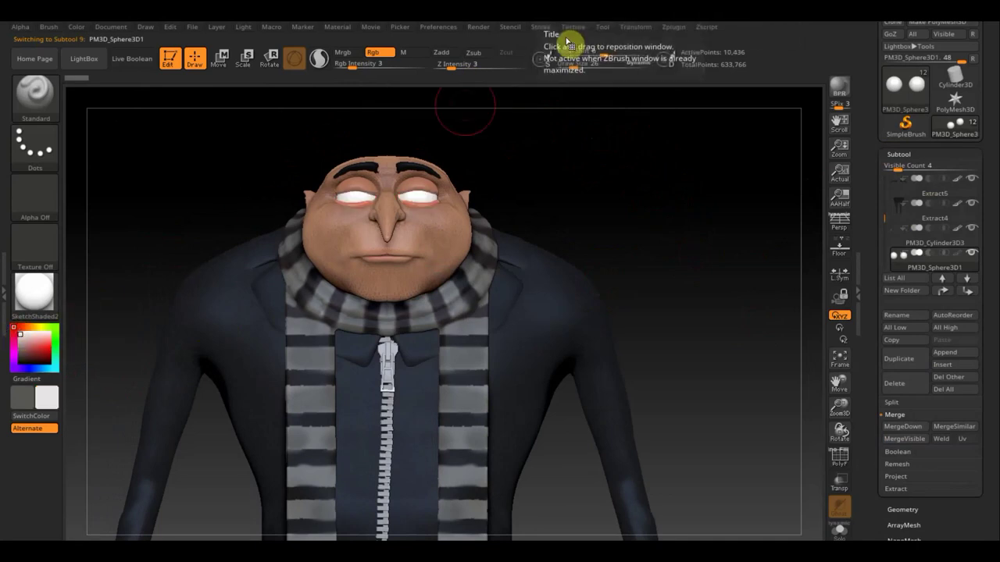
Import the unnamed blue-iris eye image as a texture and make it the current texture.
click(573, 28)
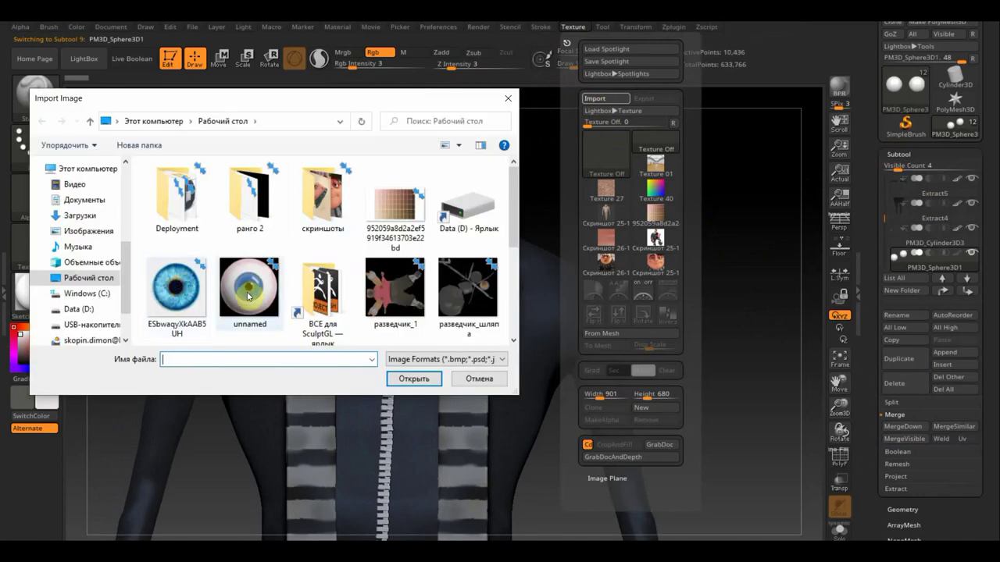
click(254, 299)
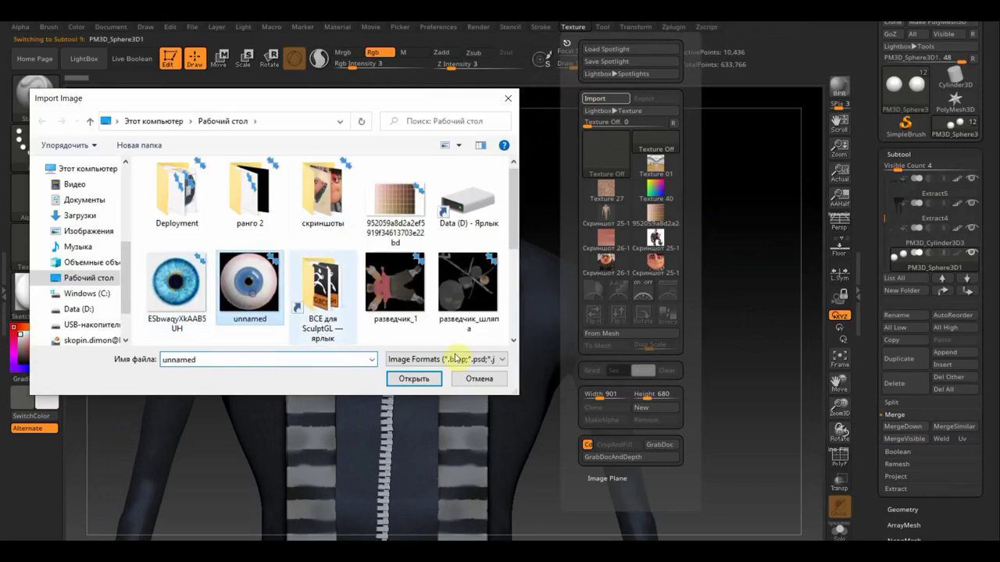
click(423, 380)
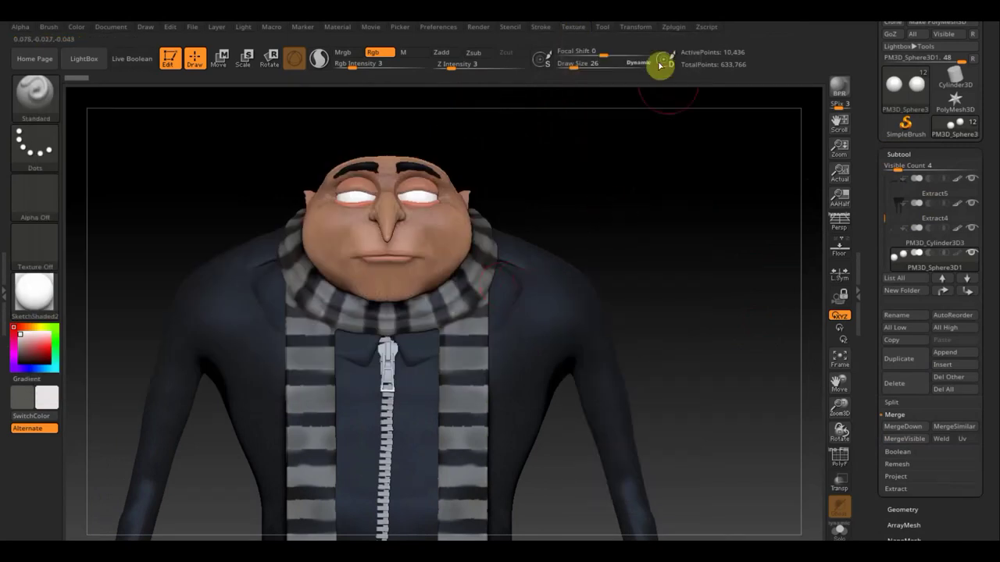
click(576, 30)
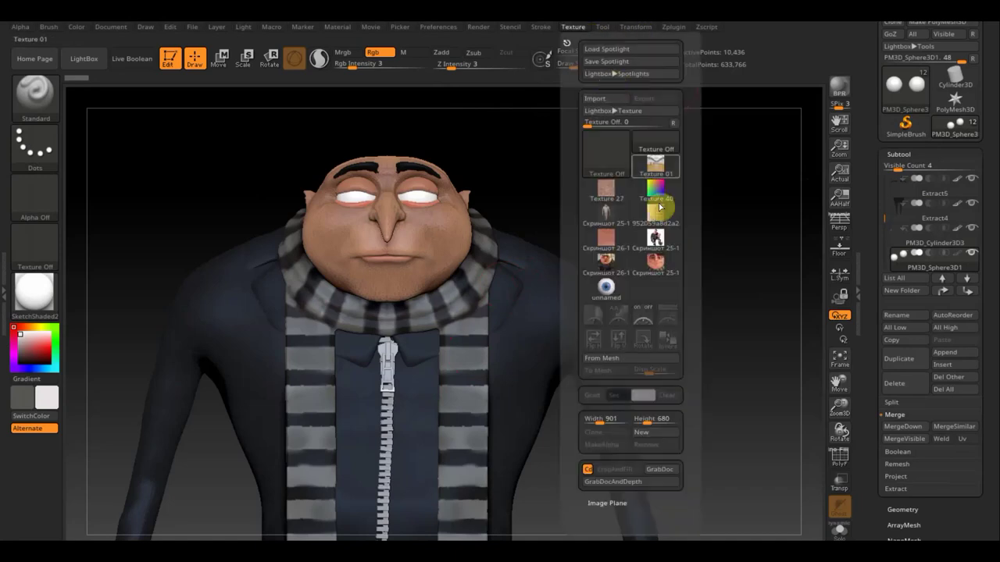
click(609, 289)
Add the eye image to Spotlight, shrink it, and align it over Gru's left eye.
click(665, 324)
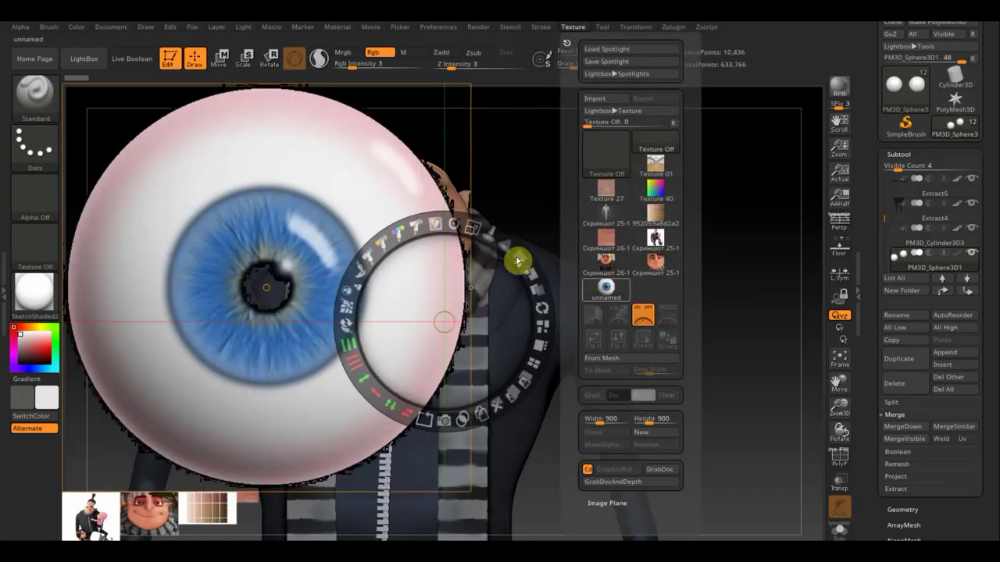
mouse_move(473, 227)
mouse_down()
mouse_move(357, 208)
mouse_move(319, 226)
mouse_up()
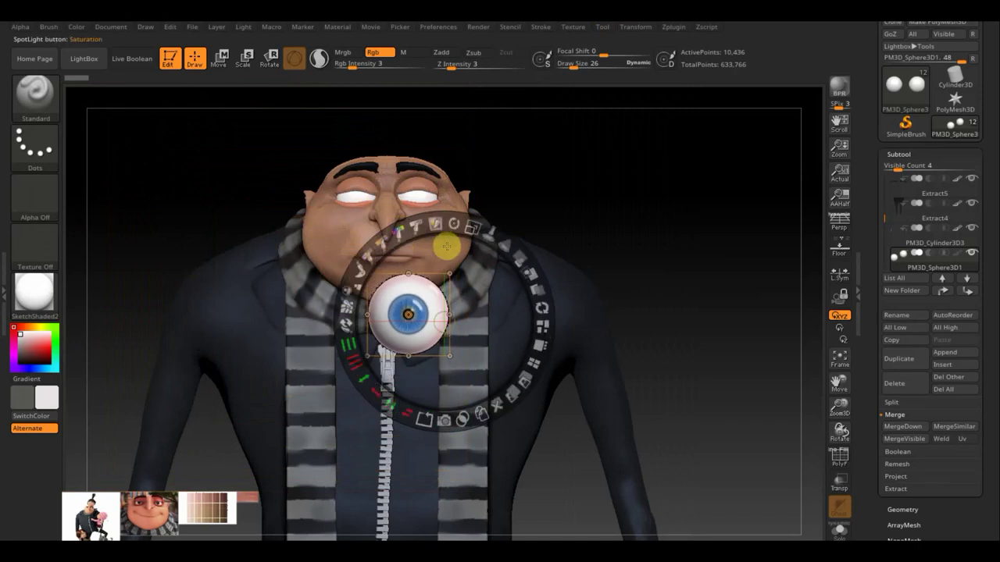
mouse_move(447, 246)
mouse_down()
mouse_move(391, 145)
mouse_move(415, 123)
mouse_move(357, 118)
mouse_move(328, 139)
mouse_move(408, 174)
mouse_move(398, 164)
mouse_up()
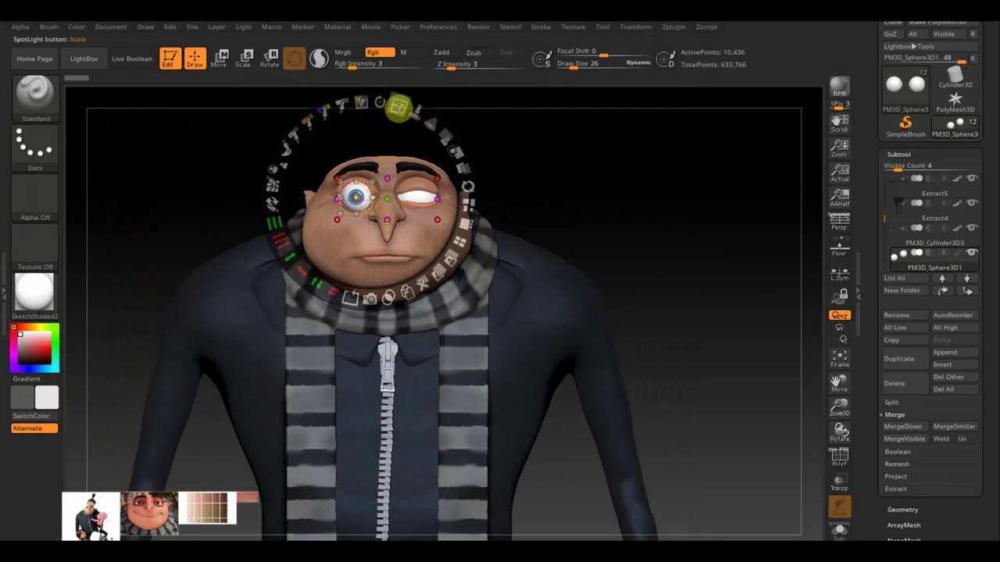
drag(398, 107, 396, 105)
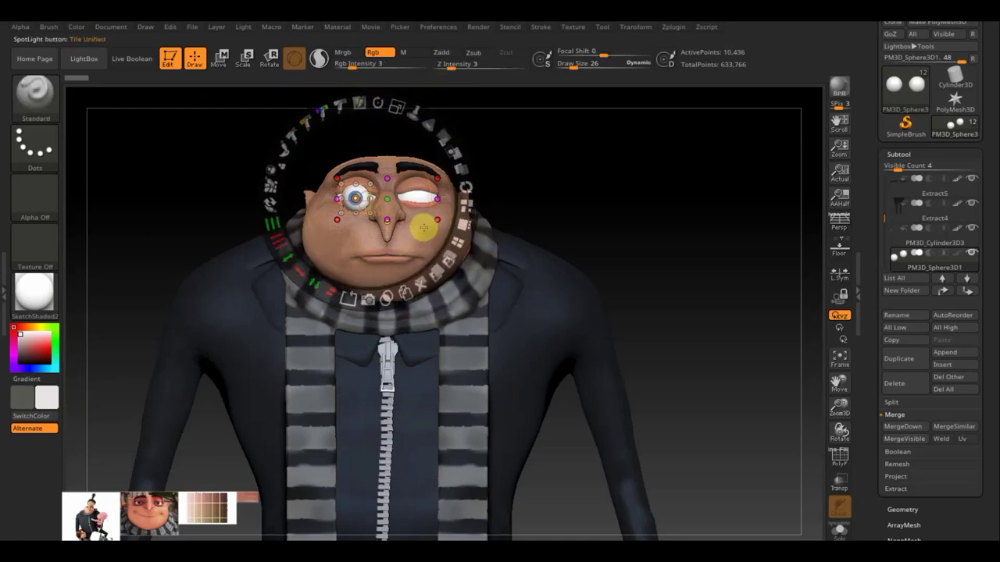
Paint the blue iris through the Spotlight onto the left eyeball at Rgb Intensity 100.
key(z)
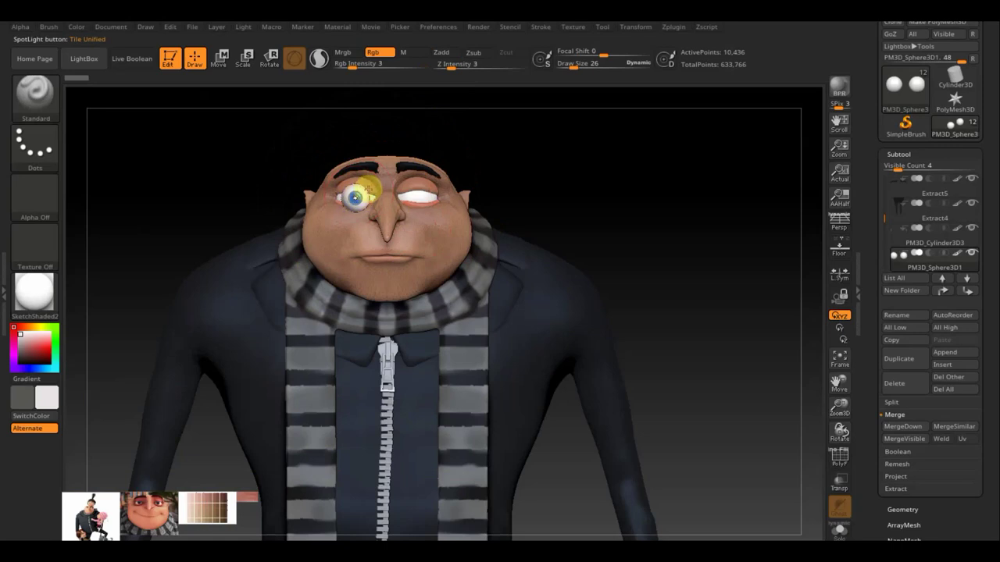
drag(355, 197, 384, 193)
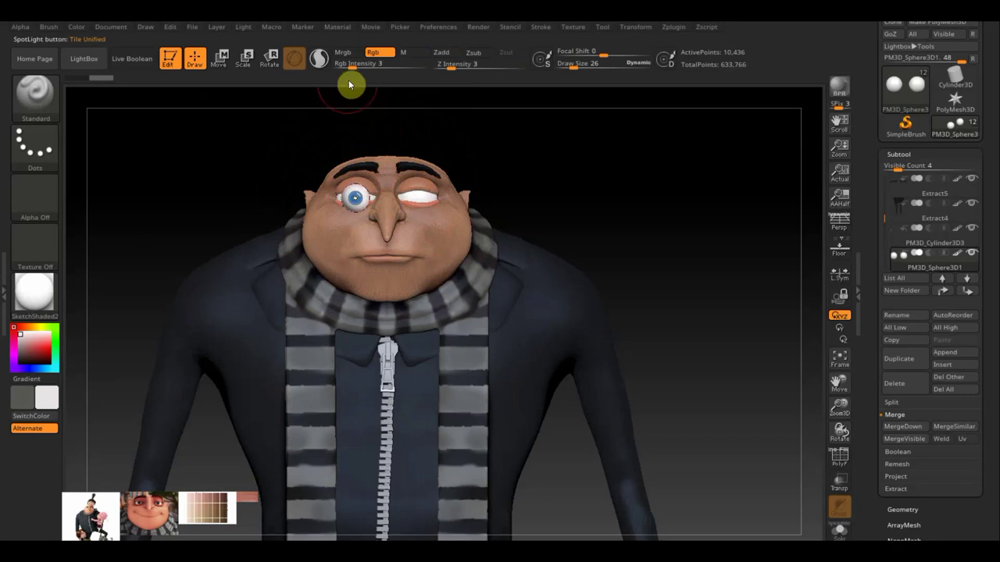
mouse_move(364, 67)
mouse_down()
mouse_move(430, 76)
mouse_move(440, 94)
mouse_up()
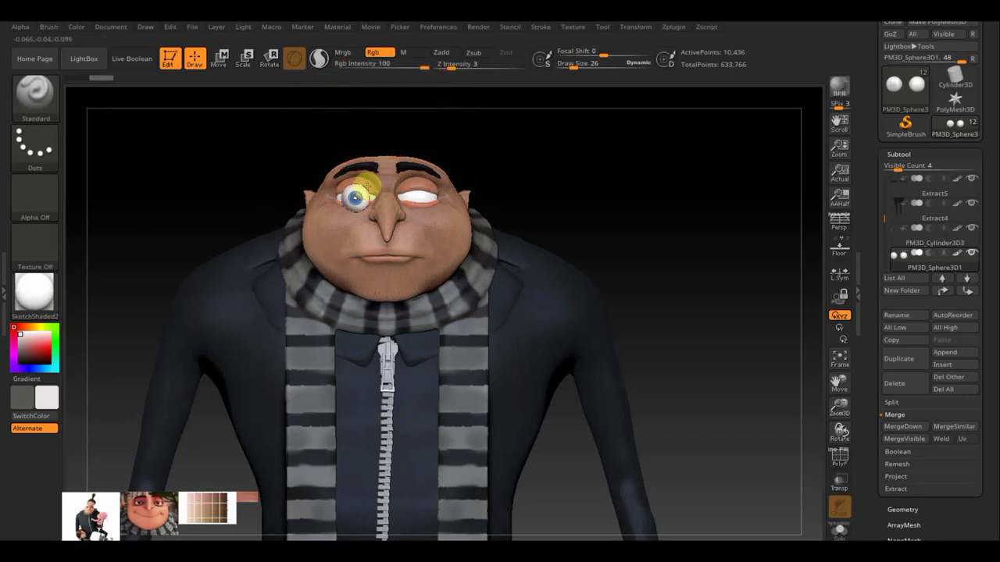
click(356, 198)
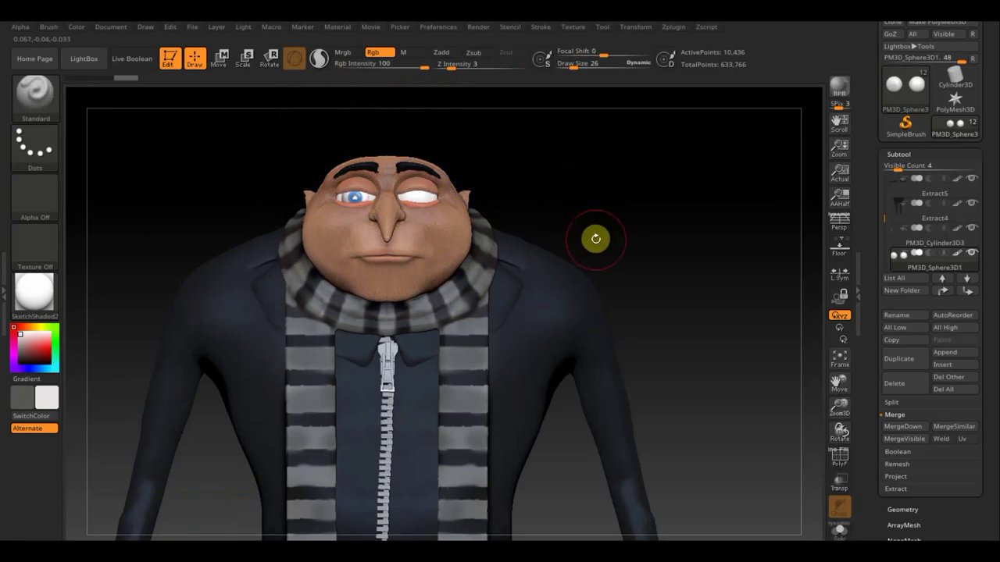
drag(594, 239, 659, 395)
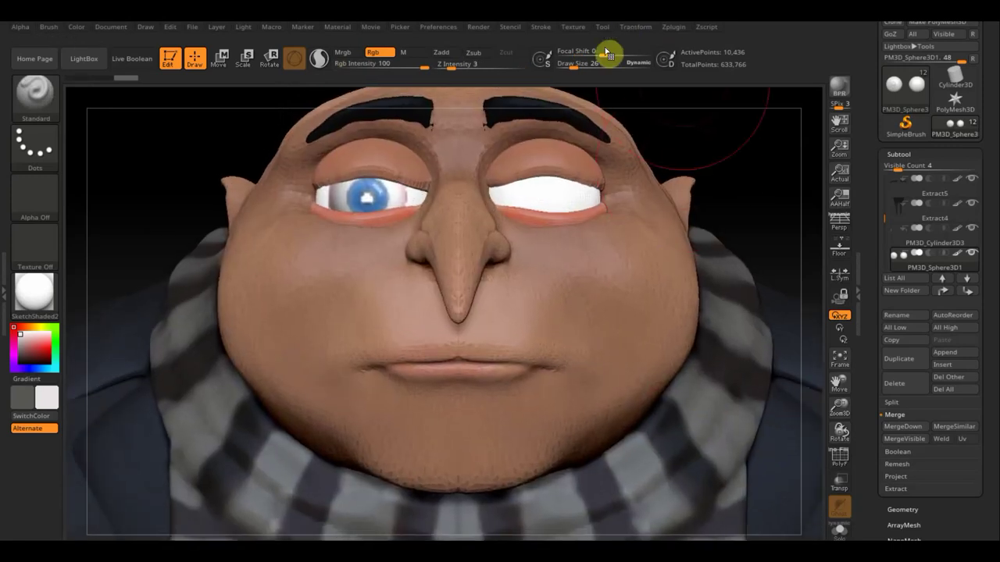
Repaint the left iris at brush size 5, then choose dark reddish-brown and shrink the brush to 2.
drag(573, 65, 566, 65)
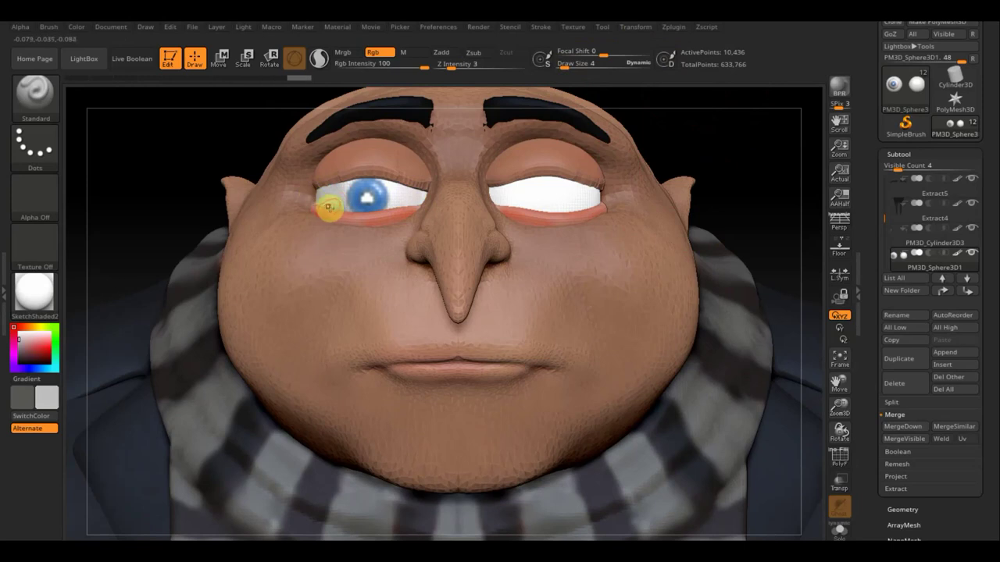
drag(335, 208, 364, 202)
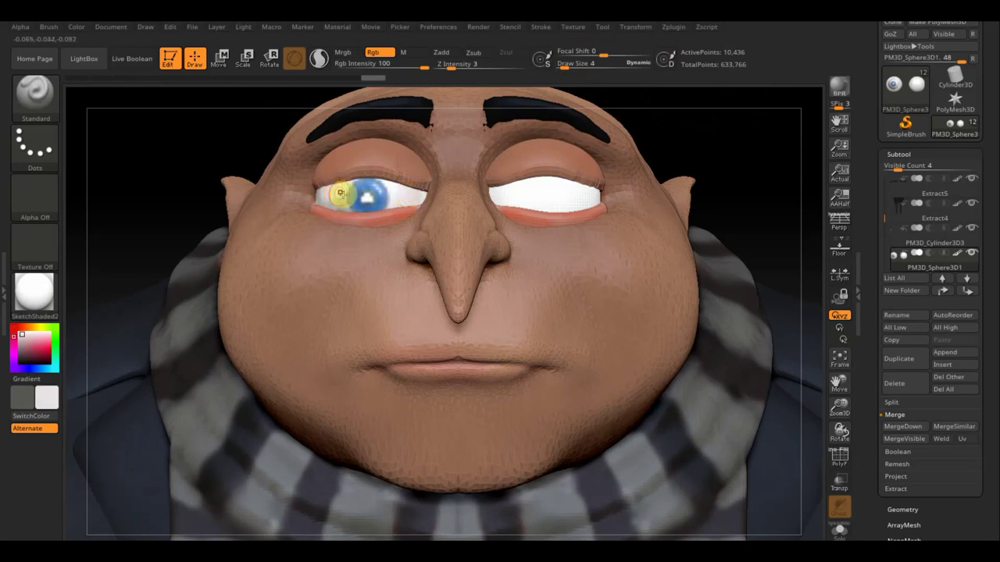
drag(342, 210, 353, 210)
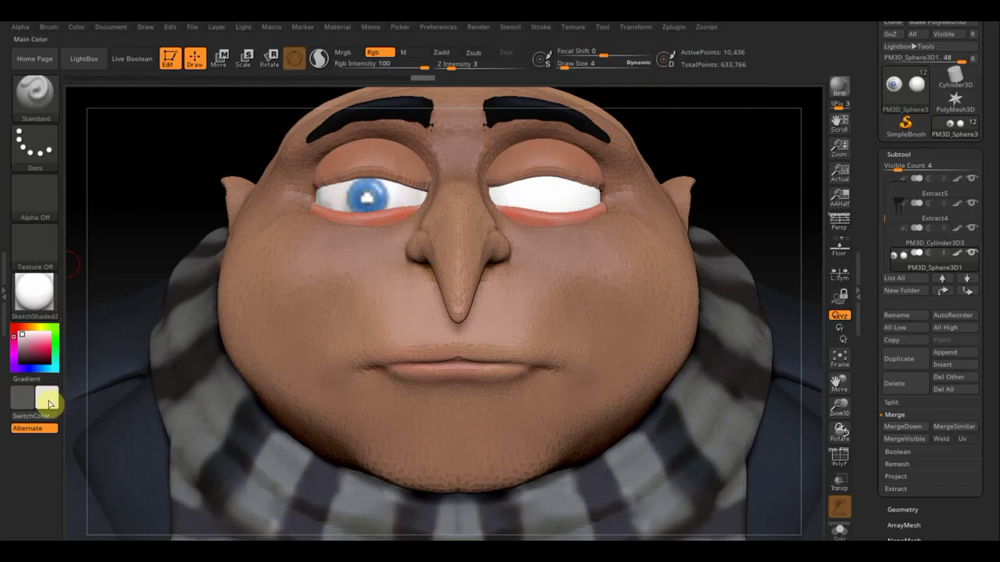
drag(49, 403, 36, 442)
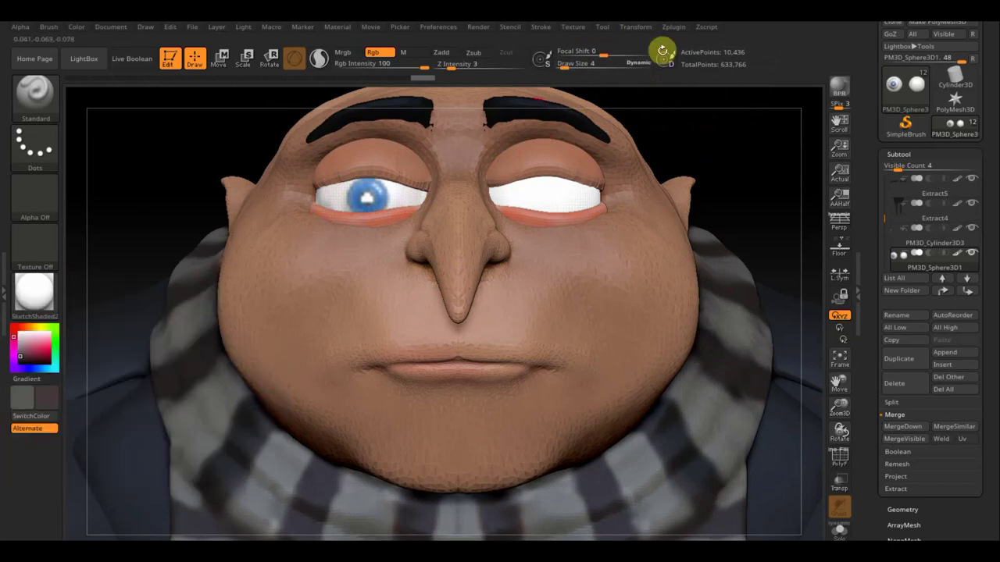
drag(564, 67, 559, 76)
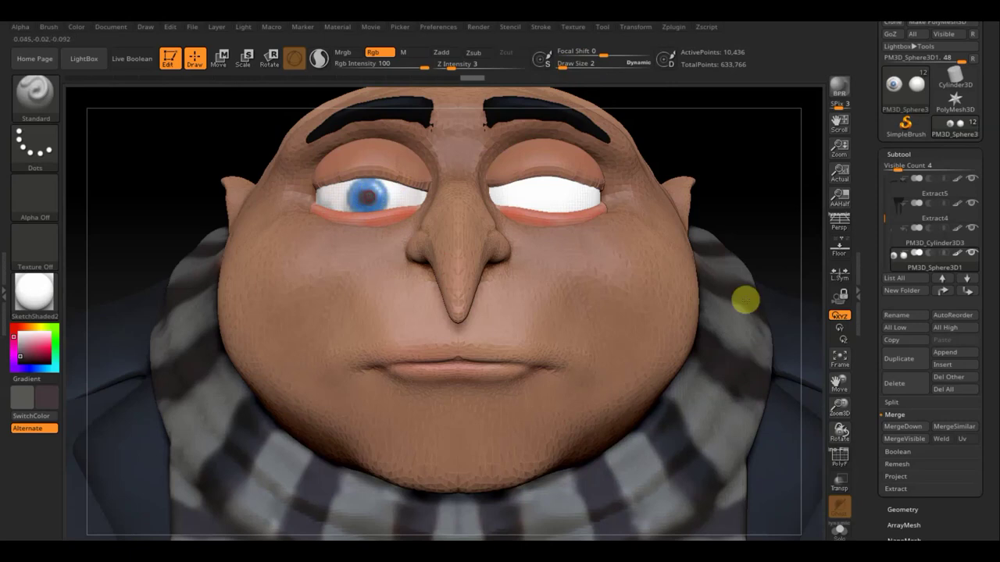
Apply Mirror And Weld under Modify Topology to copy the painted iris and pupil to the right eye.
click(905, 508)
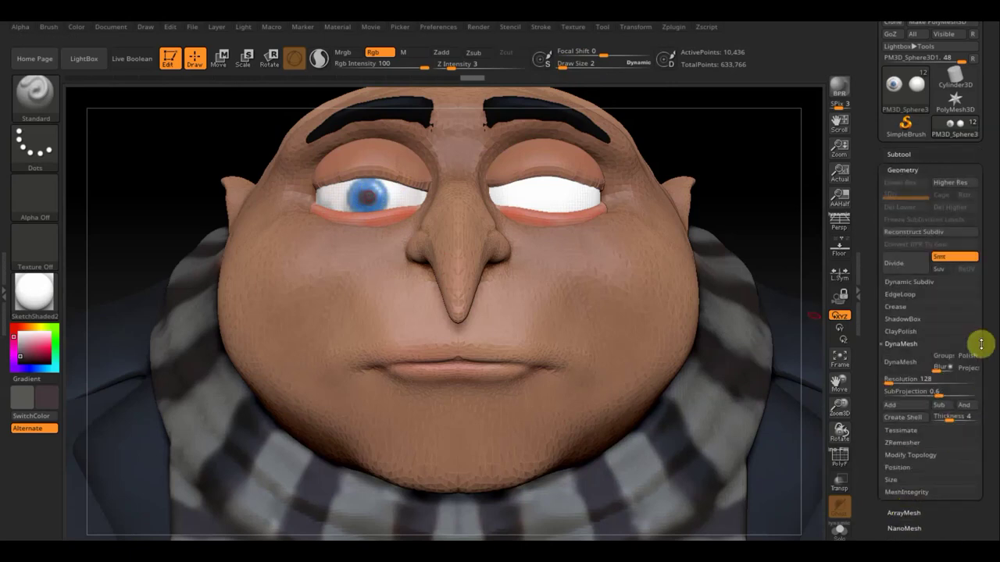
click(914, 456)
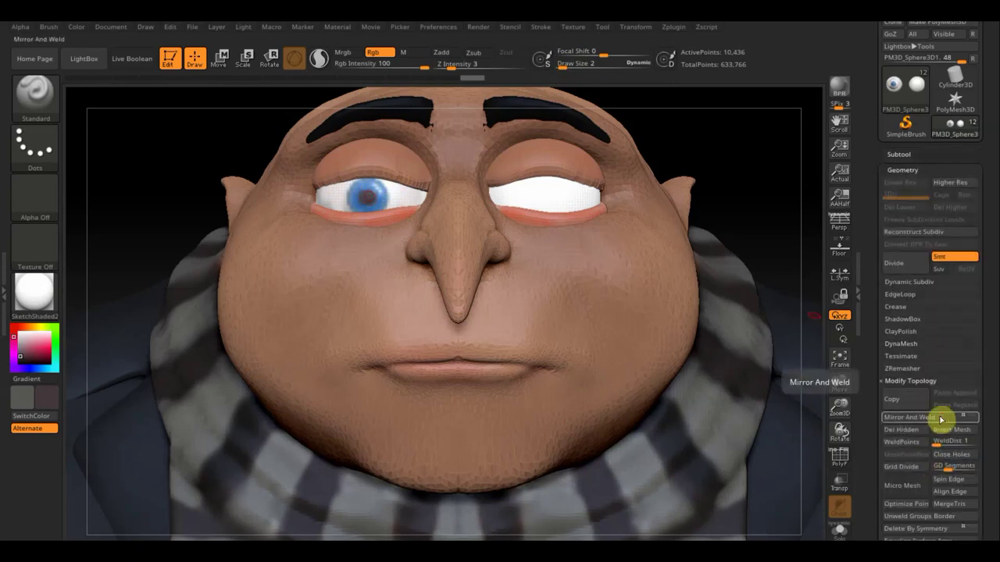
click(922, 418)
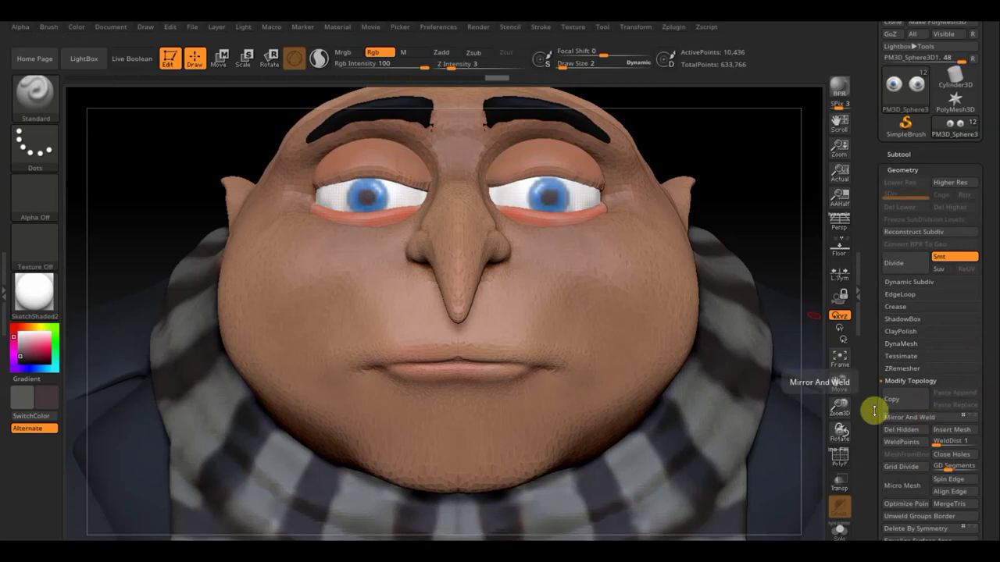
click(840, 358)
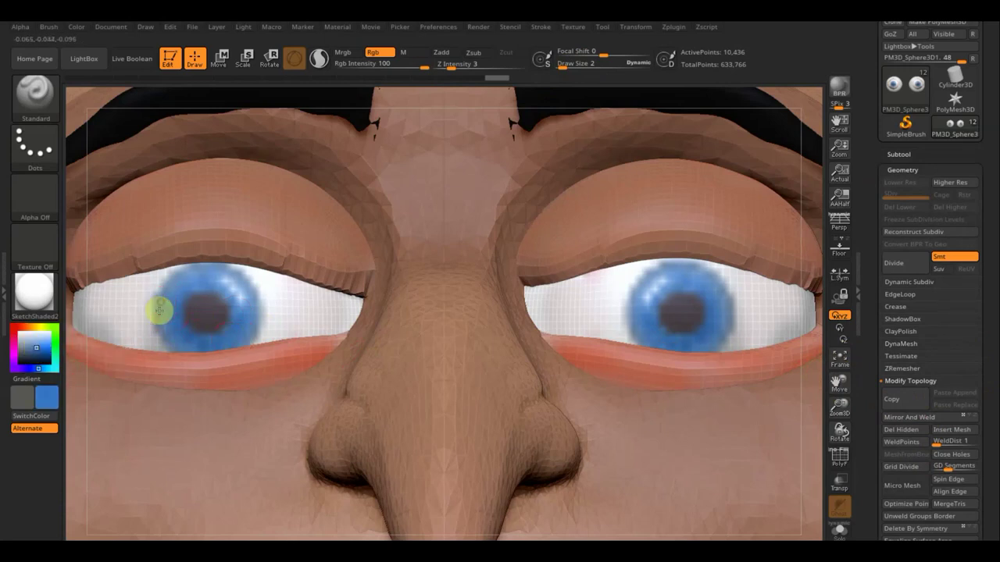
Set the brush to Draw Size 1 and Rgb Intensity 21.
key(shift)
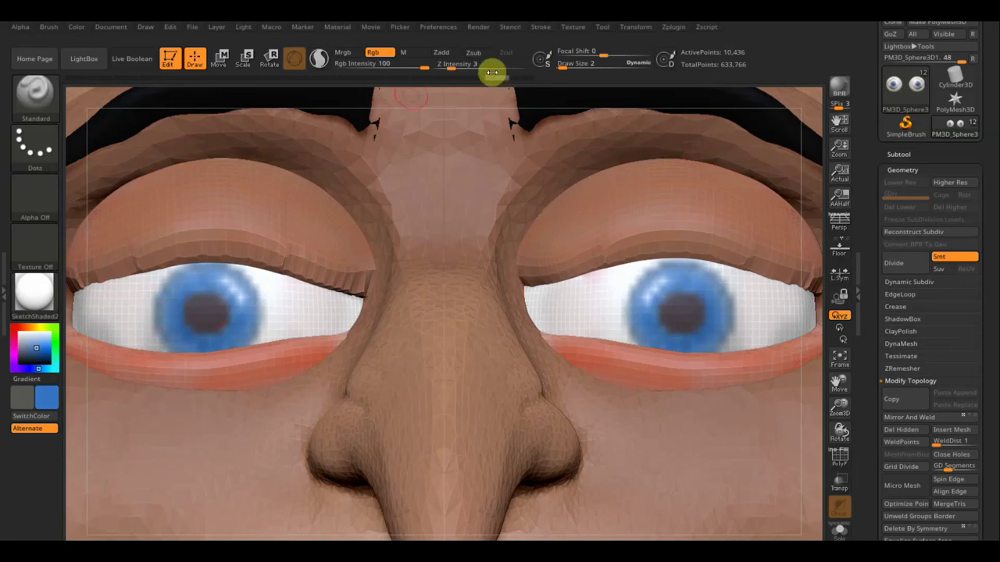
click(562, 66)
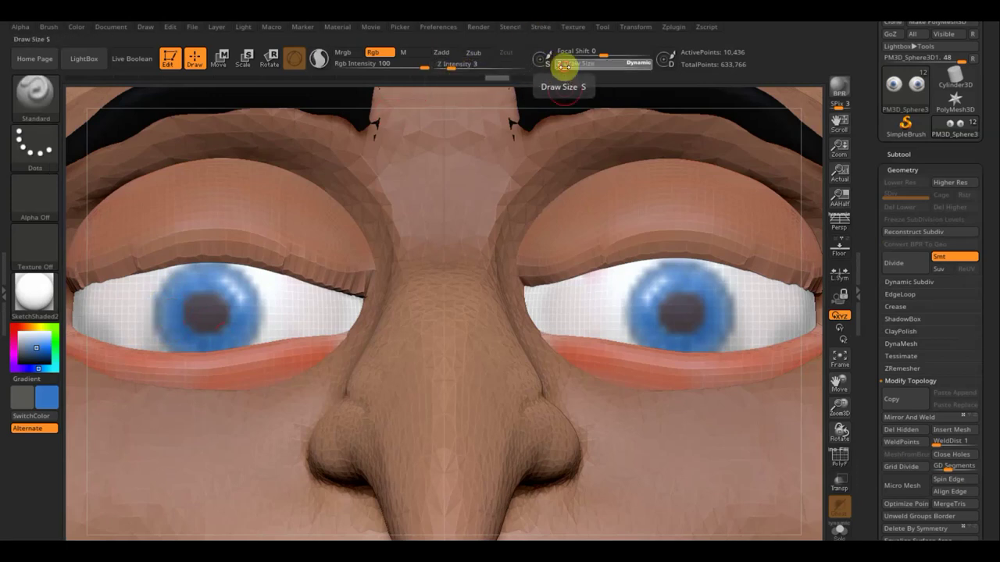
drag(563, 66, 290, 257)
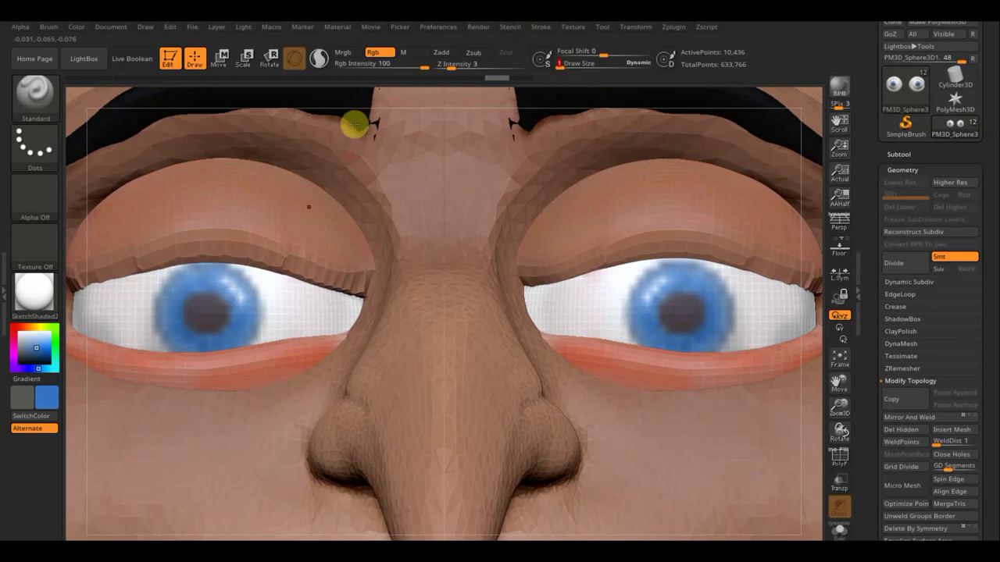
drag(422, 68, 377, 74)
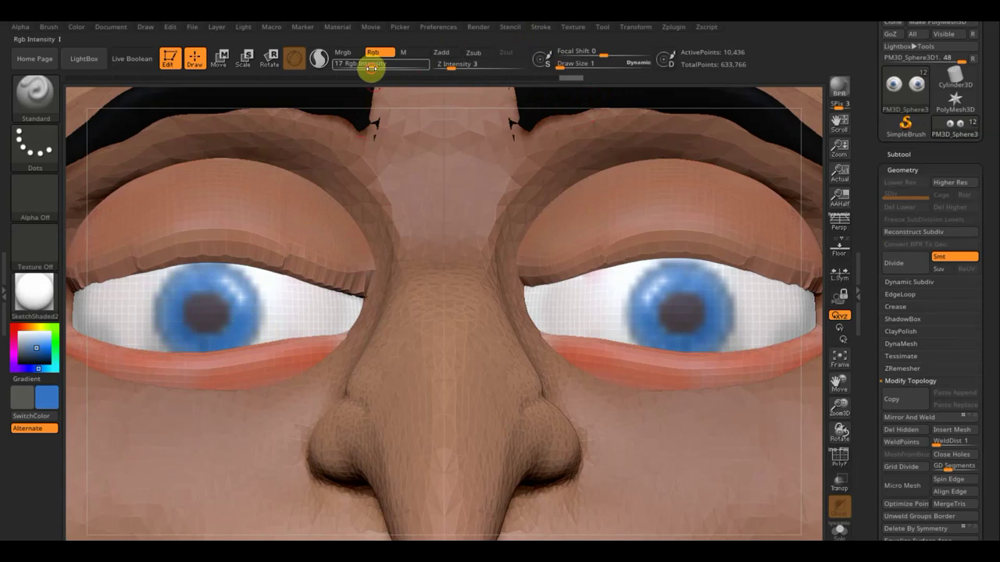
drag(385, 71, 379, 71)
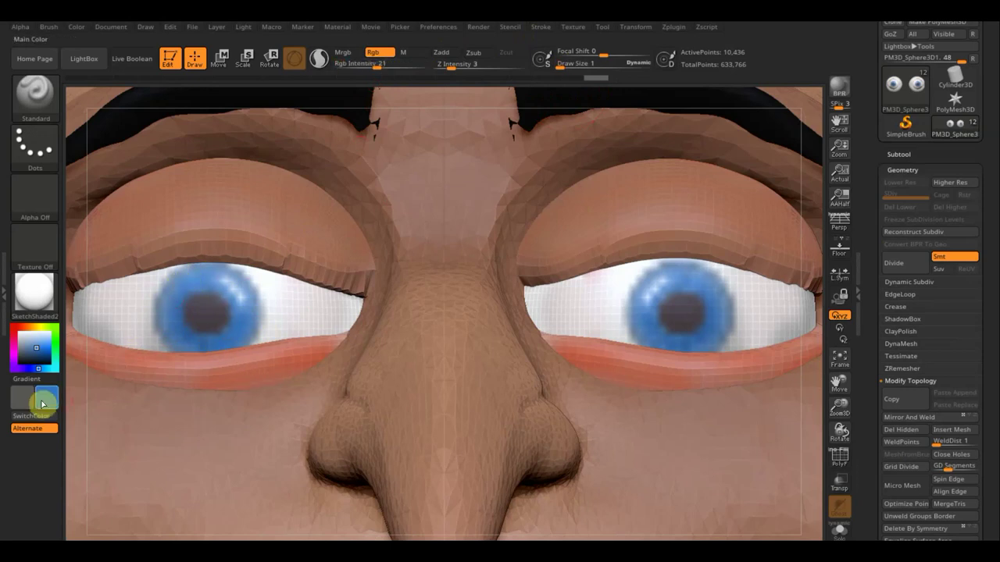
Pick a light blue with SwitchColor and paint fine flecks across the left iris.
click(40, 402)
click(153, 414)
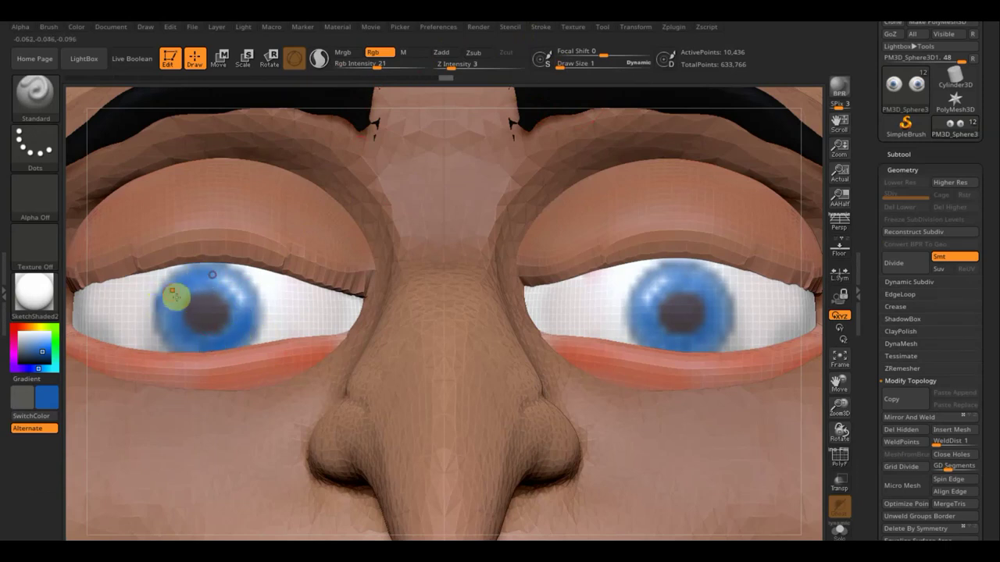
click(47, 399)
mouse_move(49, 386)
mouse_down()
mouse_move(39, 464)
mouse_move(217, 300)
mouse_up()
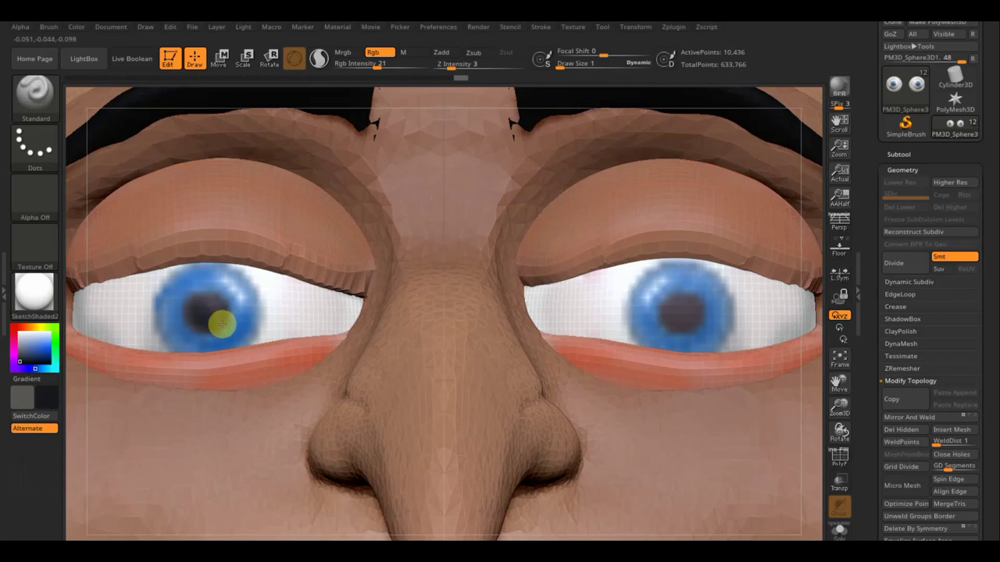
key(c)
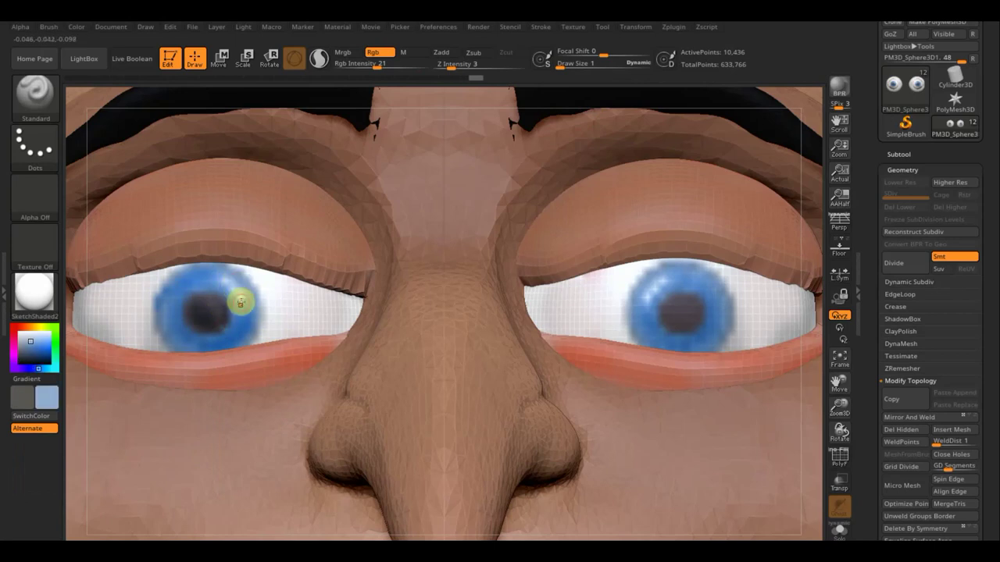
mouse_move(234, 297)
mouse_down()
mouse_move(238, 331)
mouse_move(256, 315)
mouse_up()
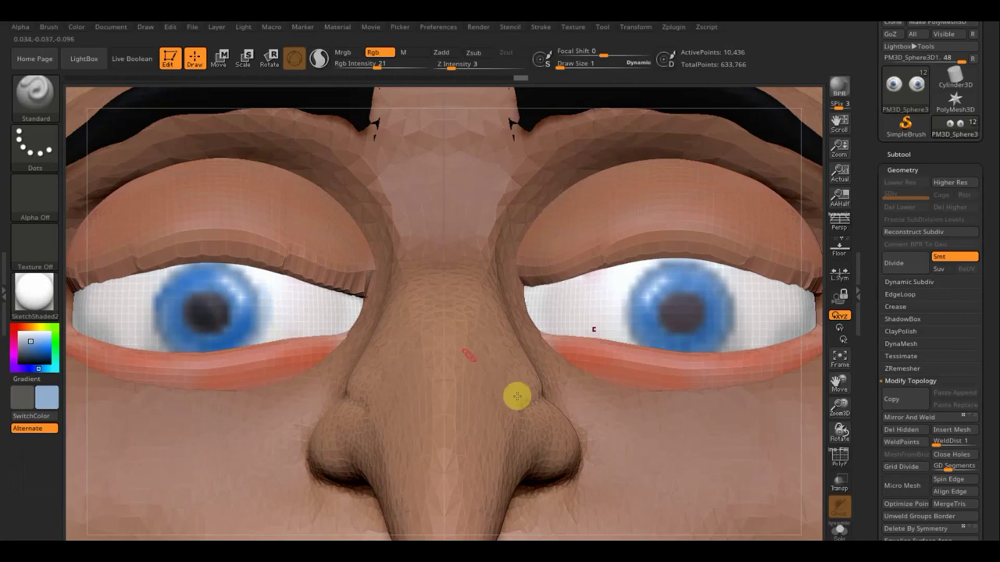
click(840, 359)
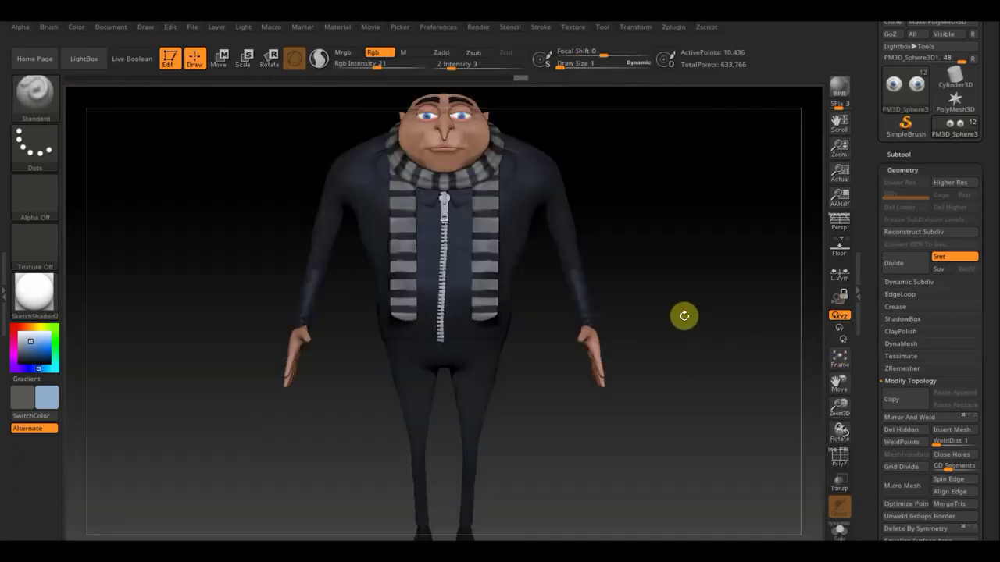
mouse_move(674, 296)
mouse_down()
mouse_move(661, 377)
mouse_move(703, 380)
mouse_move(667, 381)
mouse_move(675, 367)
mouse_up()
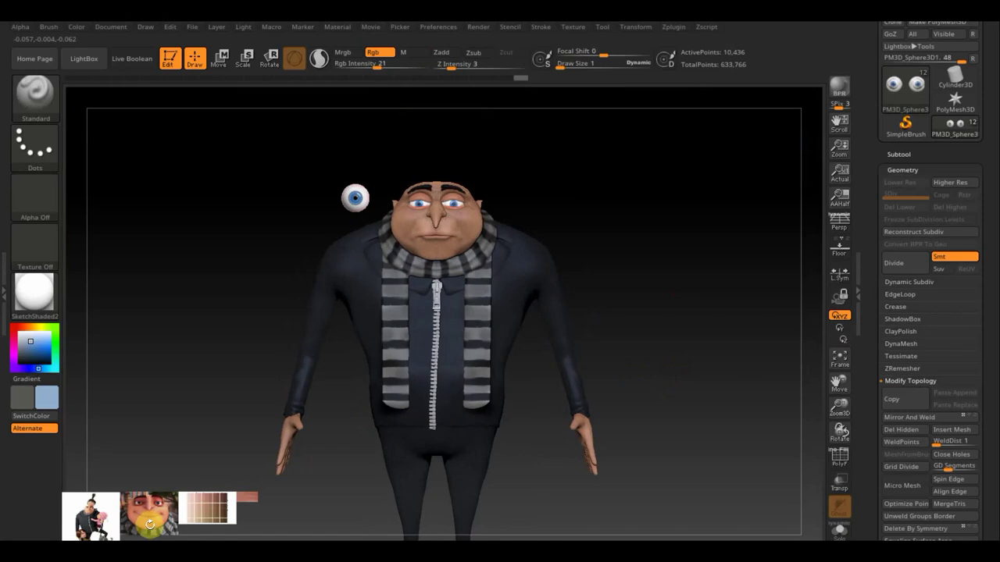
key(z)
click(150, 516)
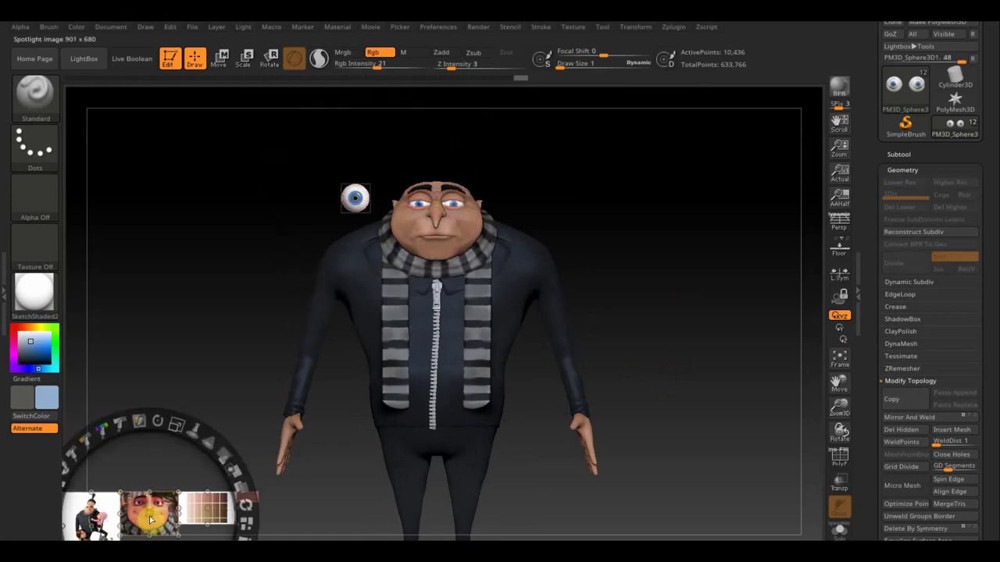
mouse_move(185, 428)
mouse_down()
mouse_move(179, 435)
mouse_move(175, 344)
mouse_up()
drag(201, 289, 242, 351)
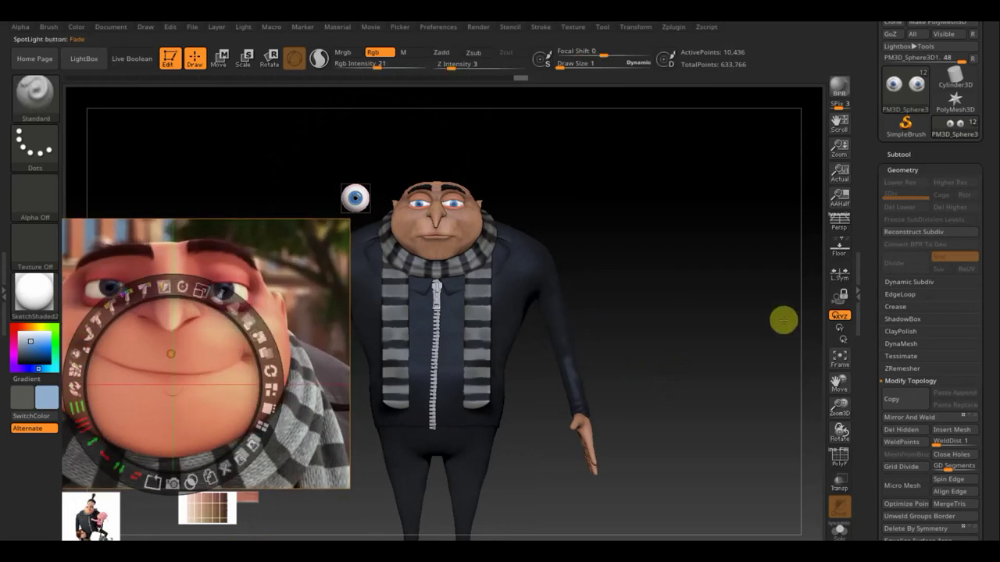
key(shift+z)
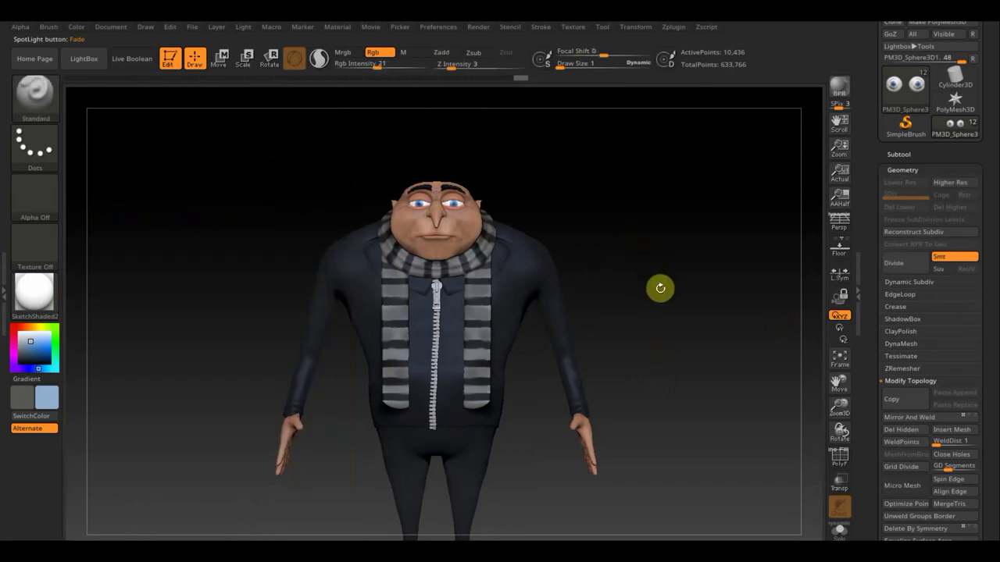
mouse_move(661, 286)
mouse_down()
mouse_move(673, 322)
mouse_move(670, 375)
mouse_up()
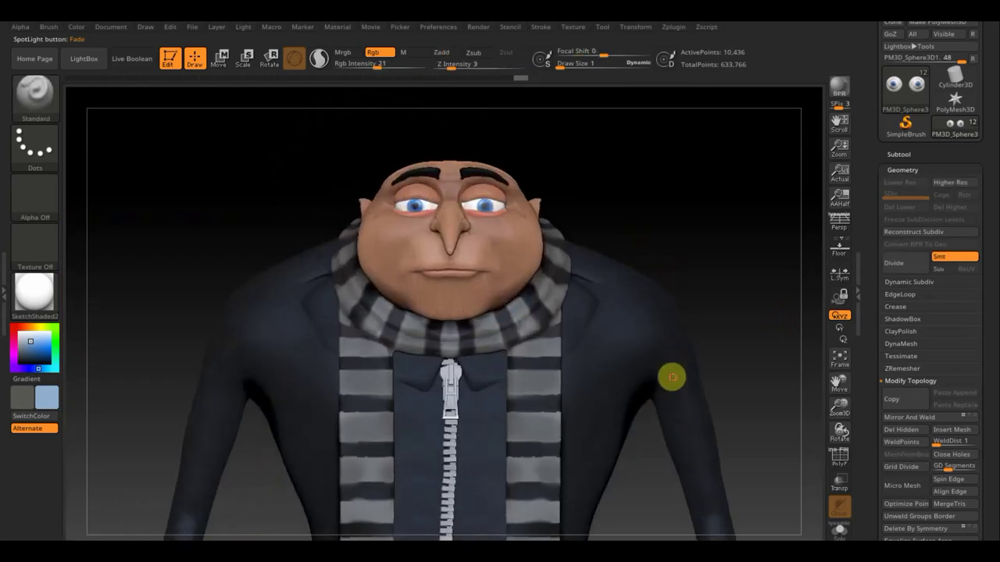
Select the Move Topologic brush, switch to the body SubTool, and set Draw Size to 15.
click(45, 104)
click(297, 107)
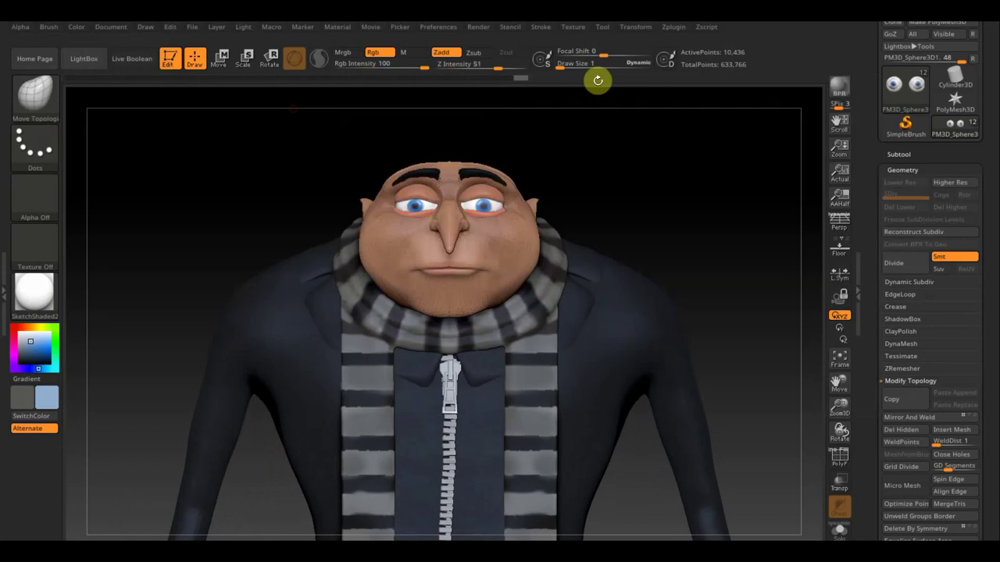
drag(561, 67, 577, 65)
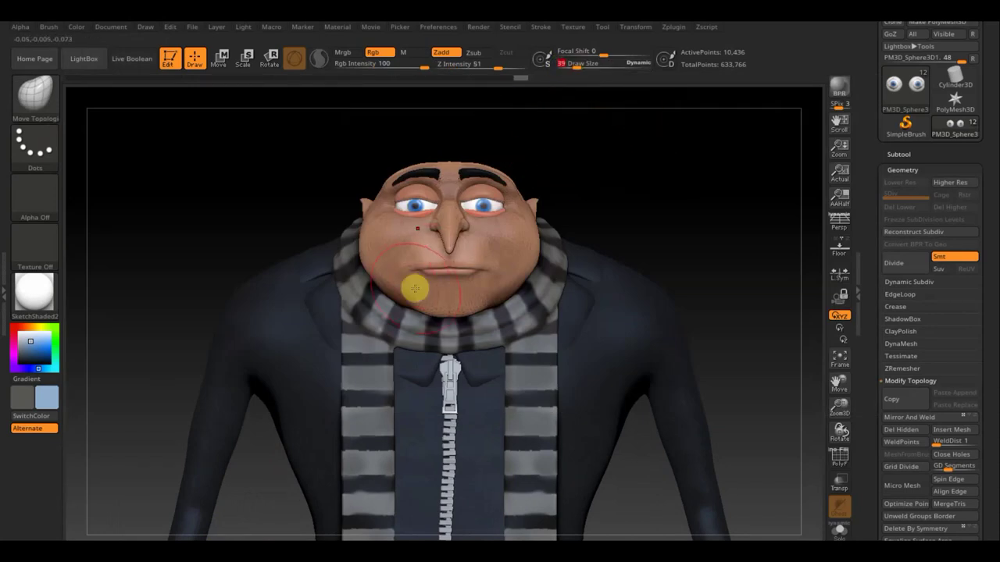
key(n)
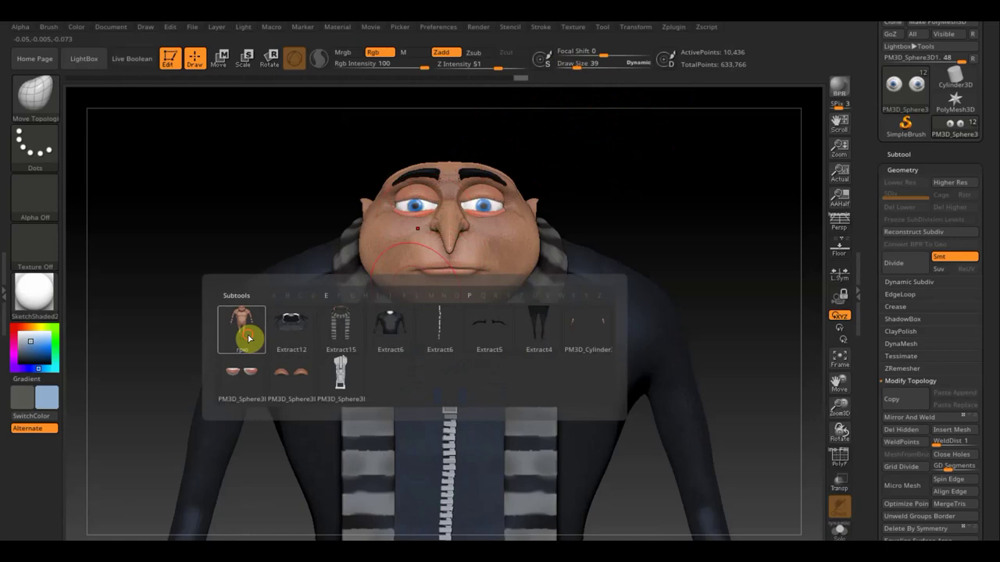
click(241, 330)
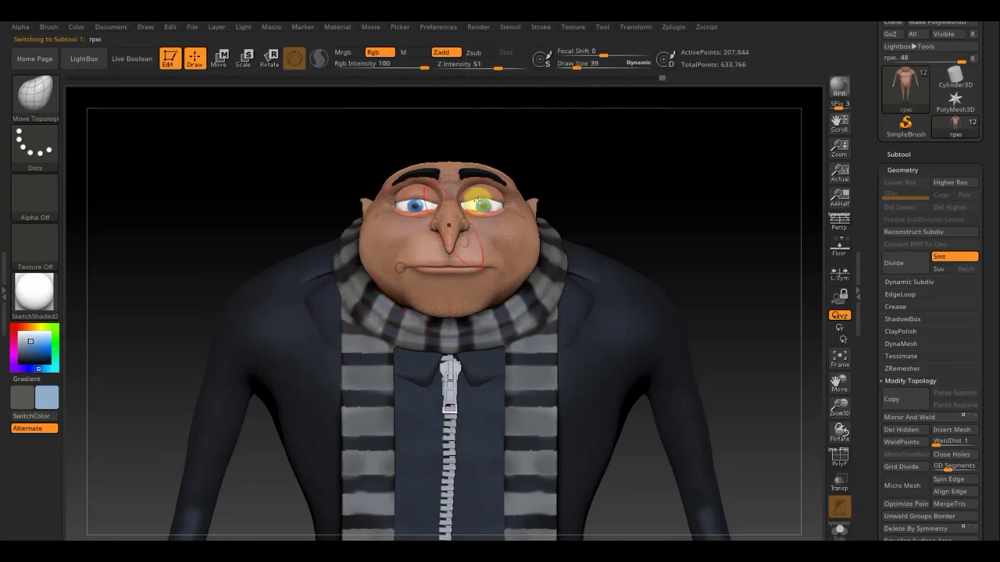
drag(578, 66, 569, 66)
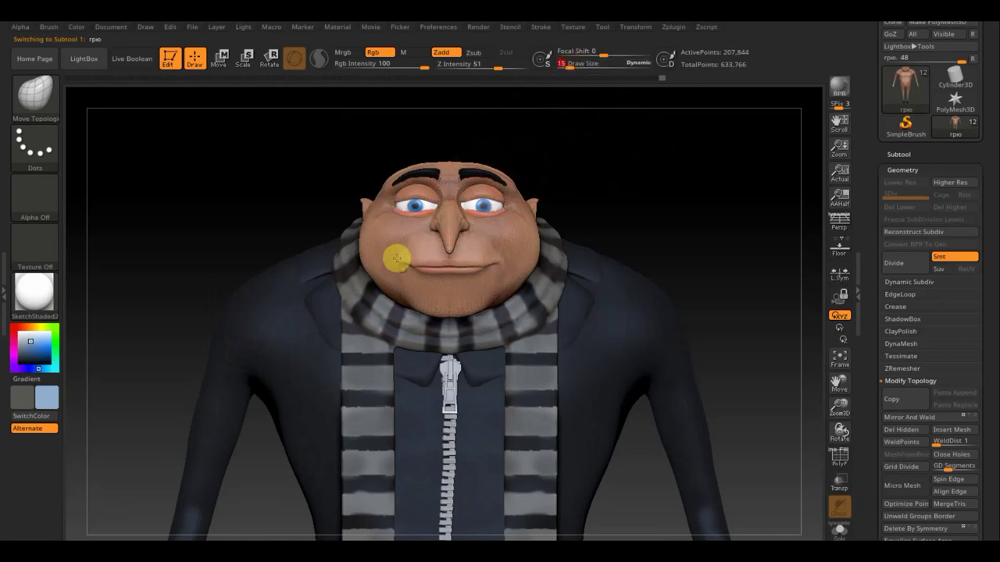
Pull the mouth corners upward into a smile at brush size 30, orbiting to check the head.
drag(396, 262, 416, 272)
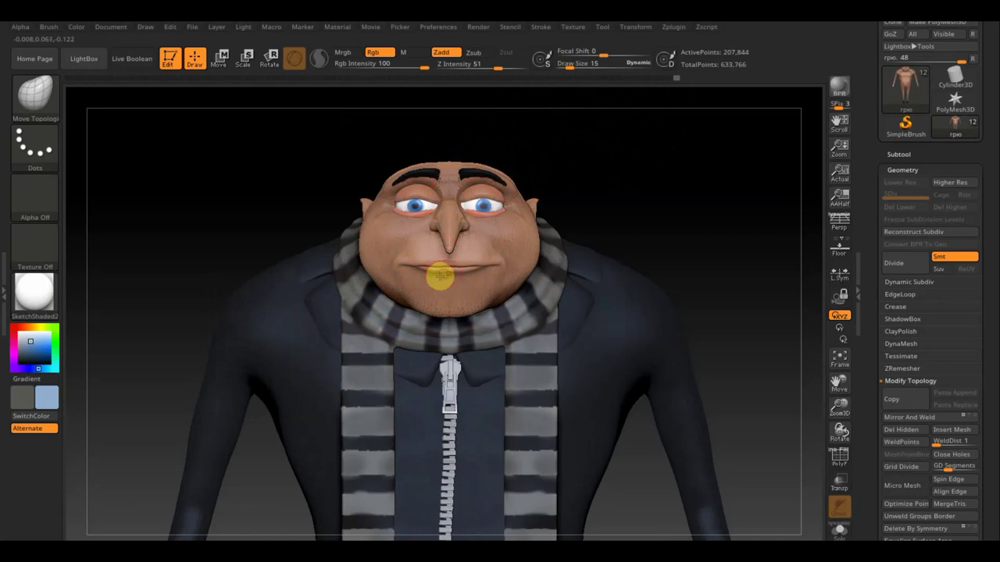
mouse_move(661, 212)
mouse_down()
mouse_move(713, 229)
mouse_move(636, 273)
mouse_move(627, 243)
mouse_up()
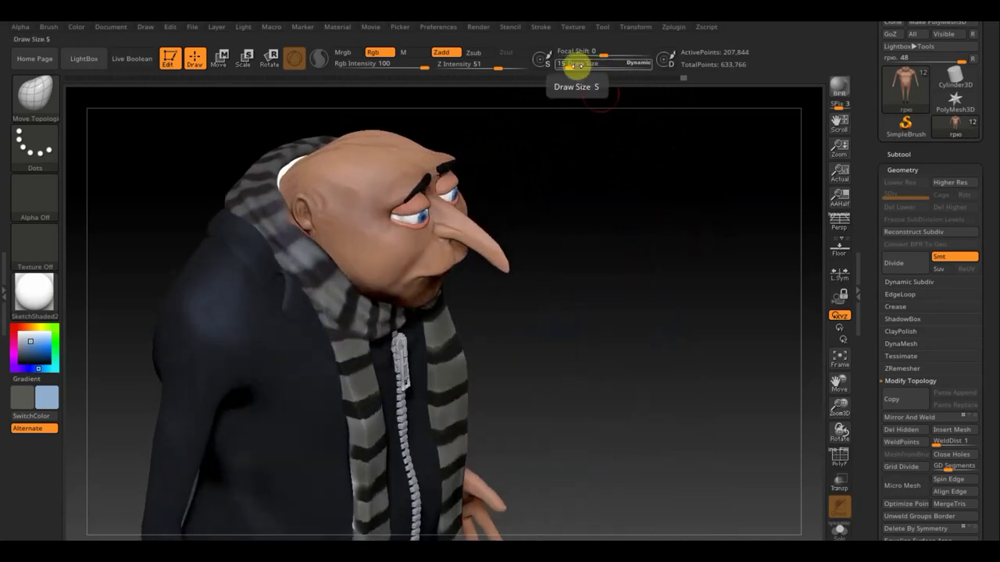
drag(575, 65, 578, 65)
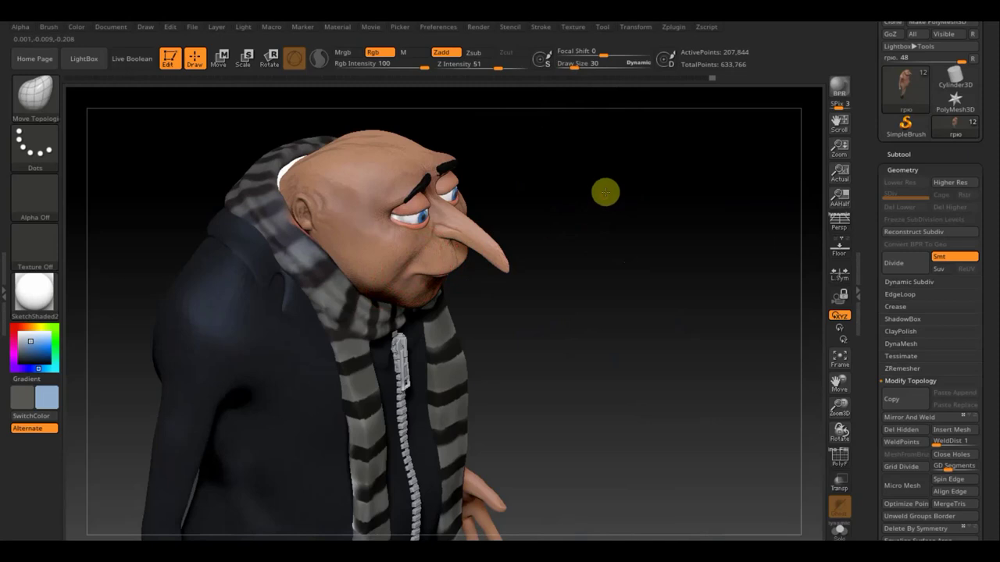
mouse_move(424, 245)
mouse_down()
mouse_move(606, 188)
mouse_move(421, 245)
mouse_up()
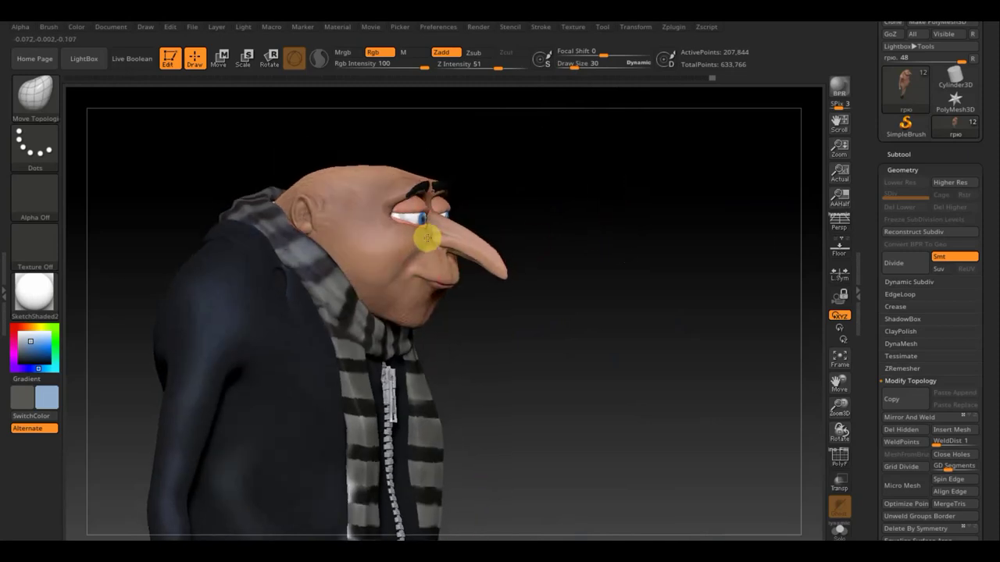
mouse_move(603, 240)
mouse_down()
mouse_move(558, 225)
mouse_move(675, 204)
mouse_move(693, 232)
mouse_up()
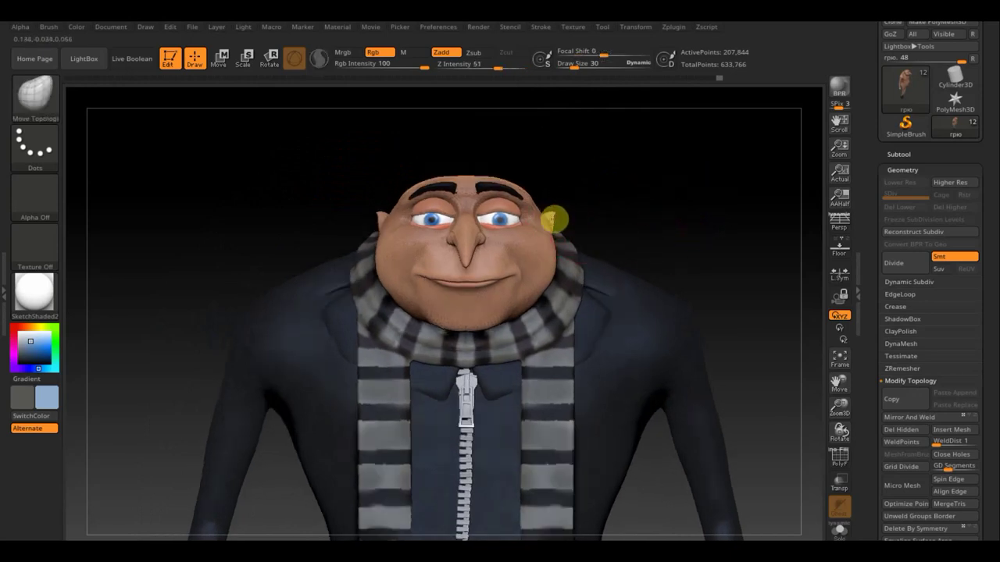
mouse_move(630, 216)
mouse_down()
mouse_move(529, 234)
mouse_move(507, 256)
mouse_up()
drag(440, 257, 545, 244)
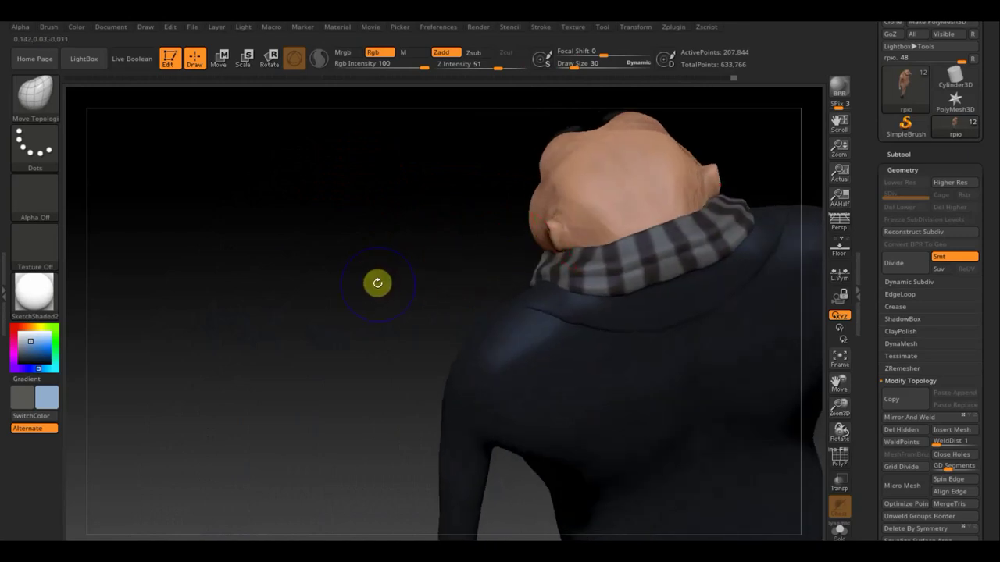
key(shift+z)
key(shift+z)
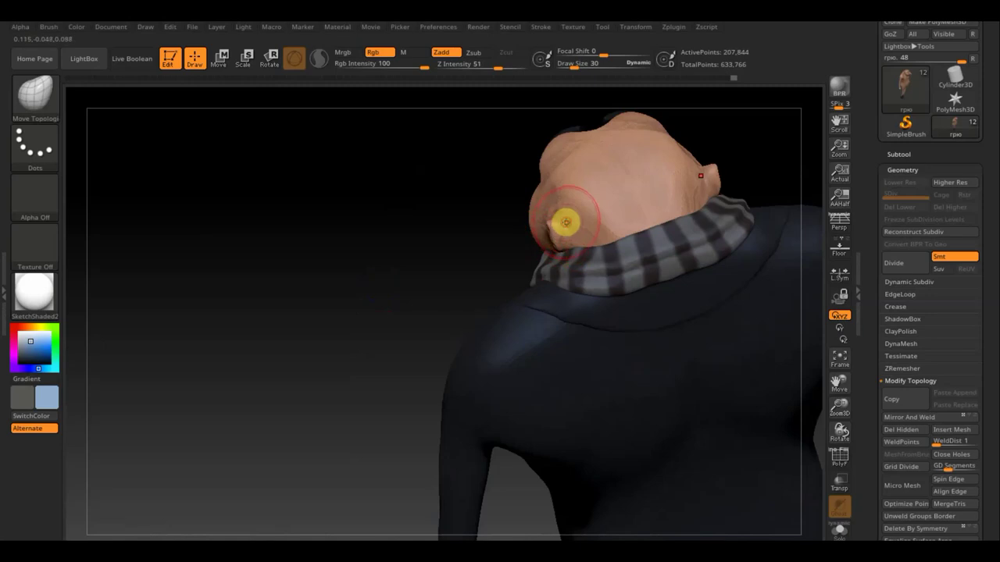
mouse_move(366, 221)
mouse_down()
mouse_move(442, 195)
mouse_move(653, 220)
mouse_move(680, 263)
mouse_up()
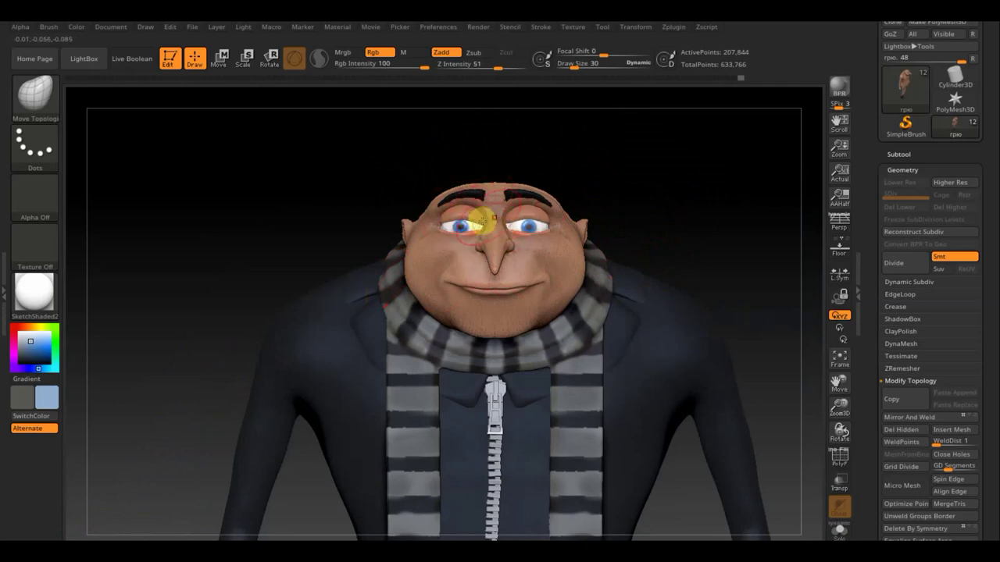
key(n)
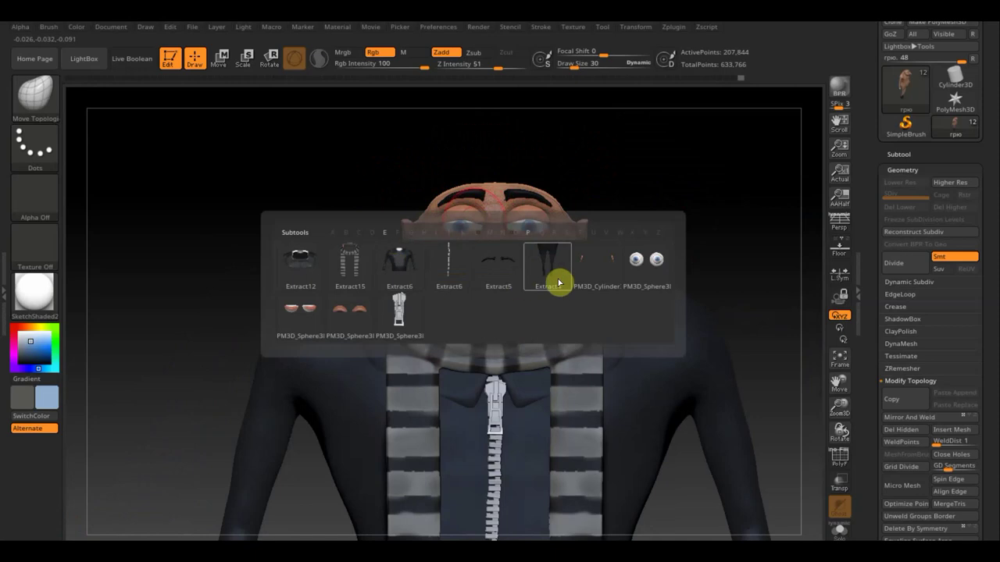
Select the eyeball, then the eyelid SubTool, and finally the Extract5 eyebrow SubTool.
click(352, 317)
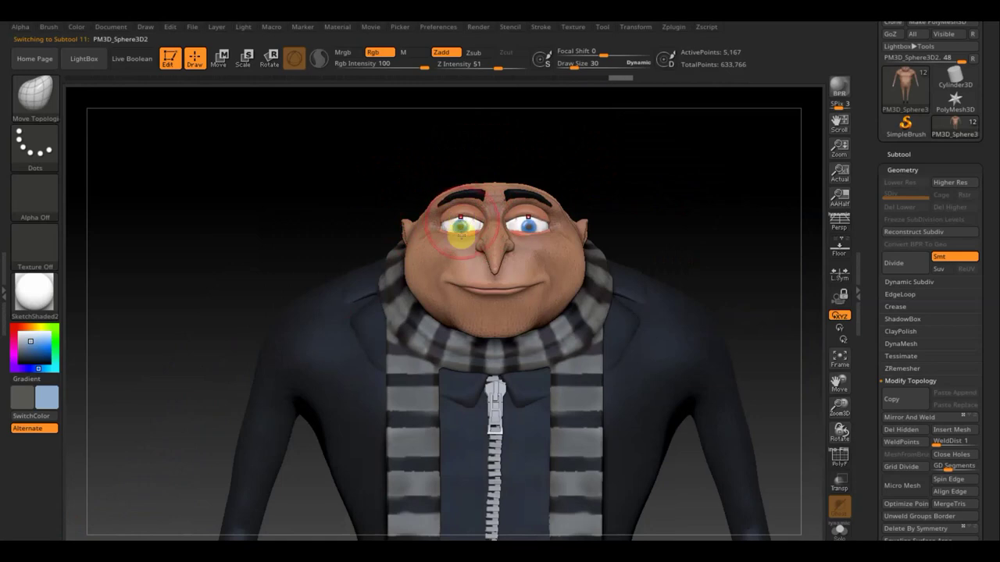
key(n)
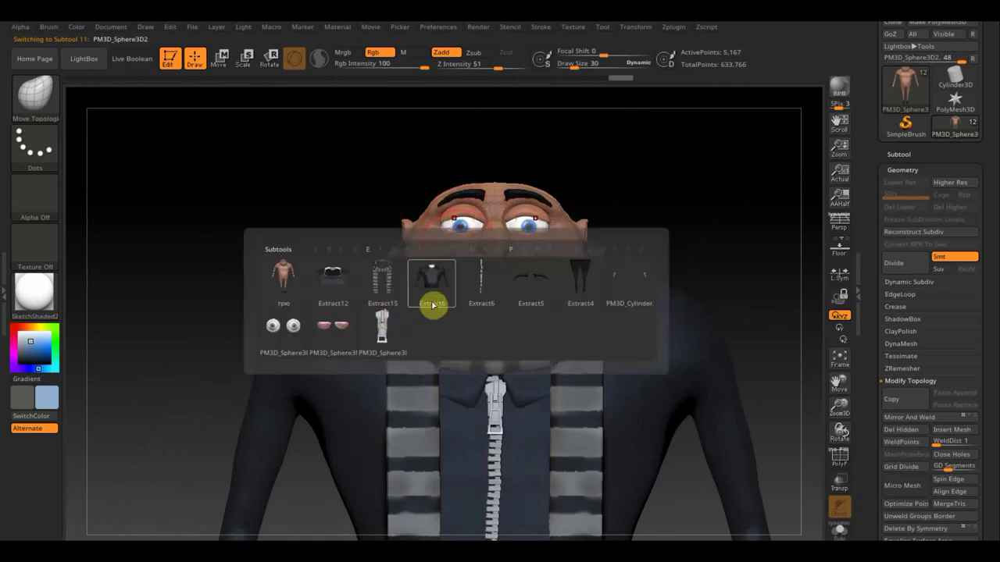
click(331, 331)
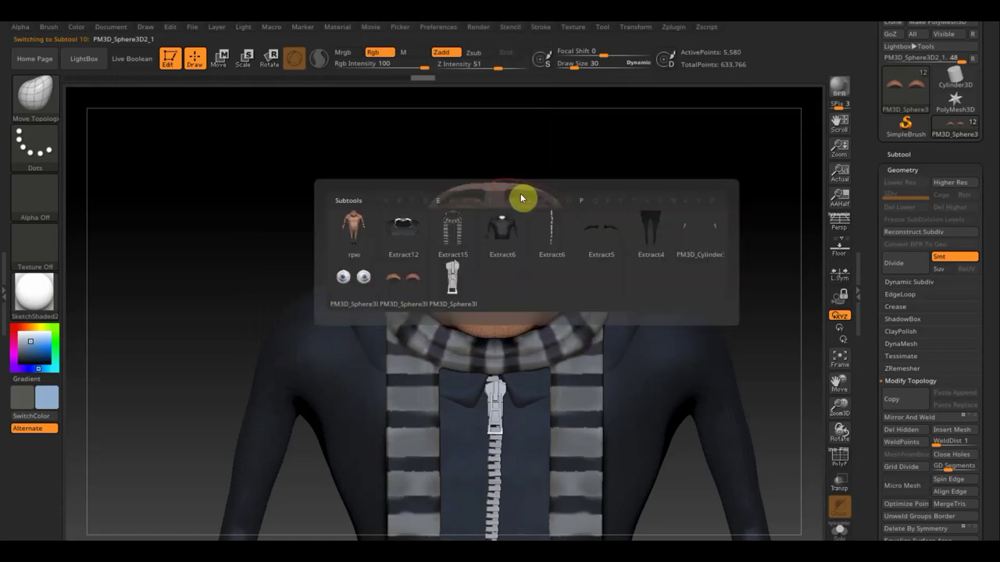
click(632, 241)
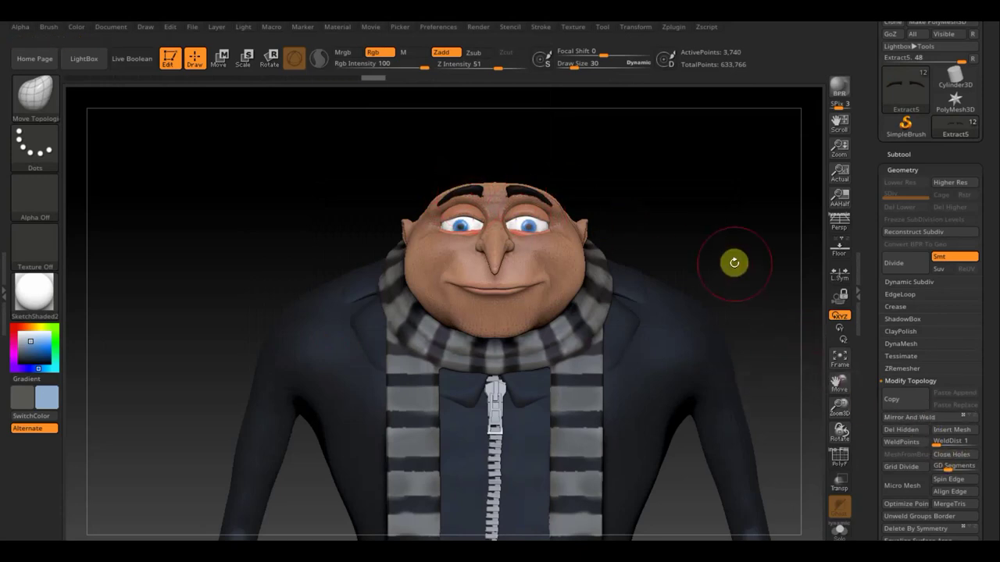
Reselect body SubTool 1 and orbit around the head to check the smiling mouth corners.
mouse_move(734, 261)
mouse_down()
mouse_move(699, 240)
mouse_move(659, 250)
mouse_move(605, 235)
mouse_up()
key(n)
click(332, 260)
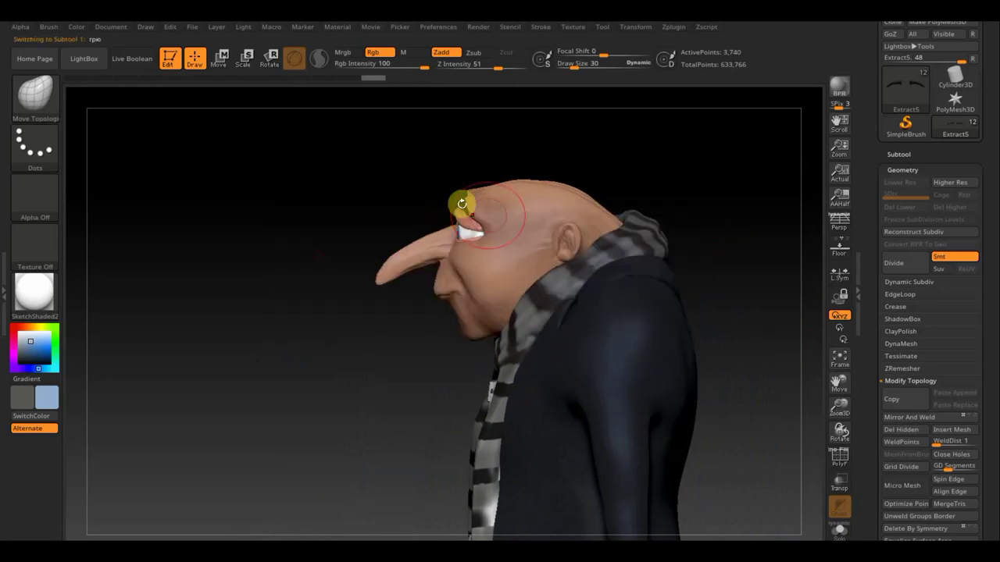
key(n)
key(n)
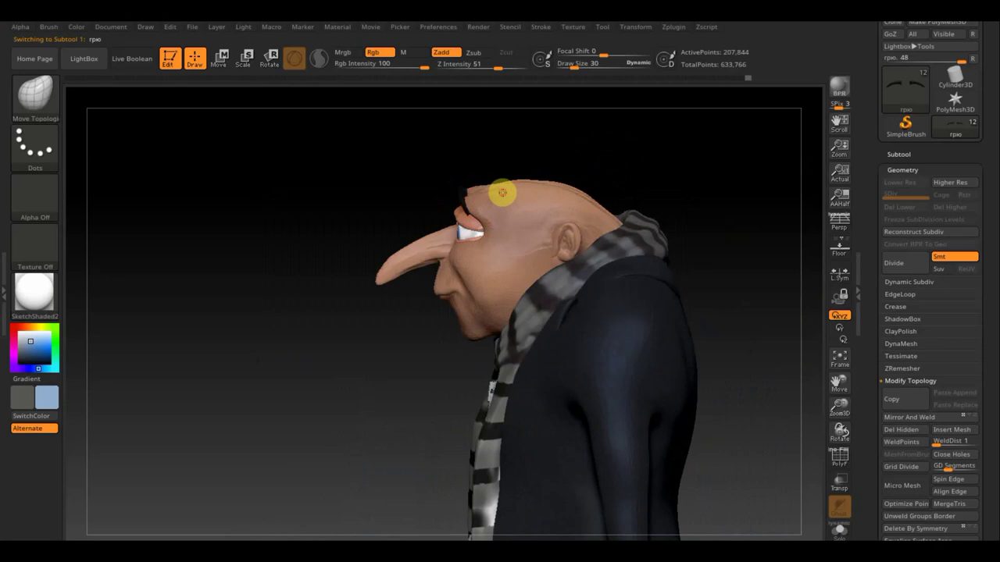
drag(330, 203, 463, 197)
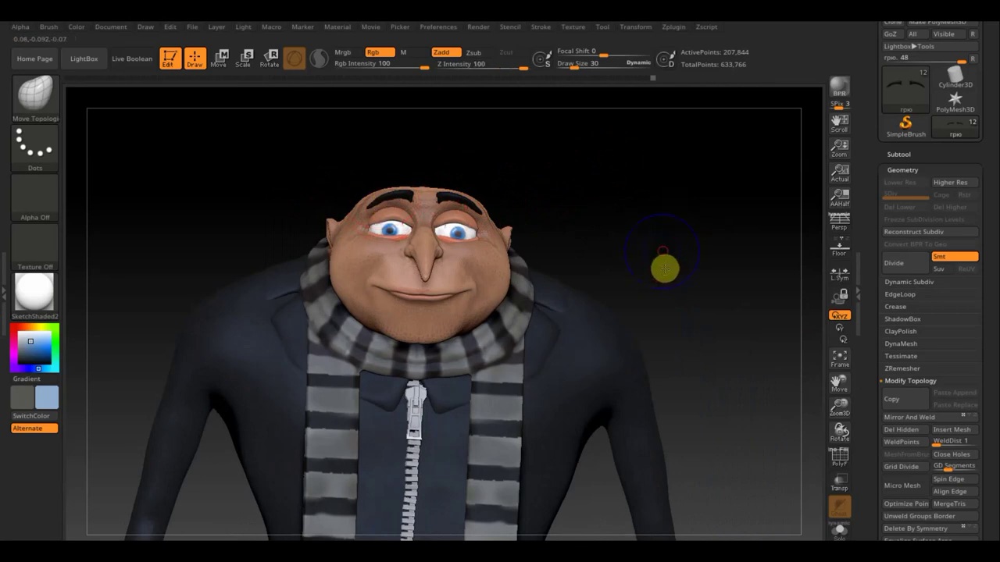
drag(665, 268, 666, 279)
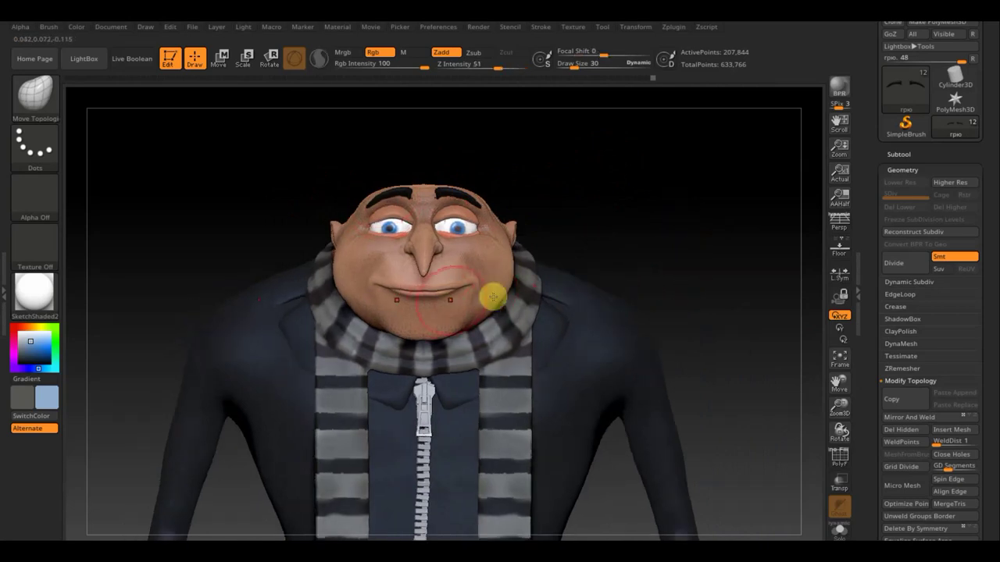
drag(667, 241, 609, 247)
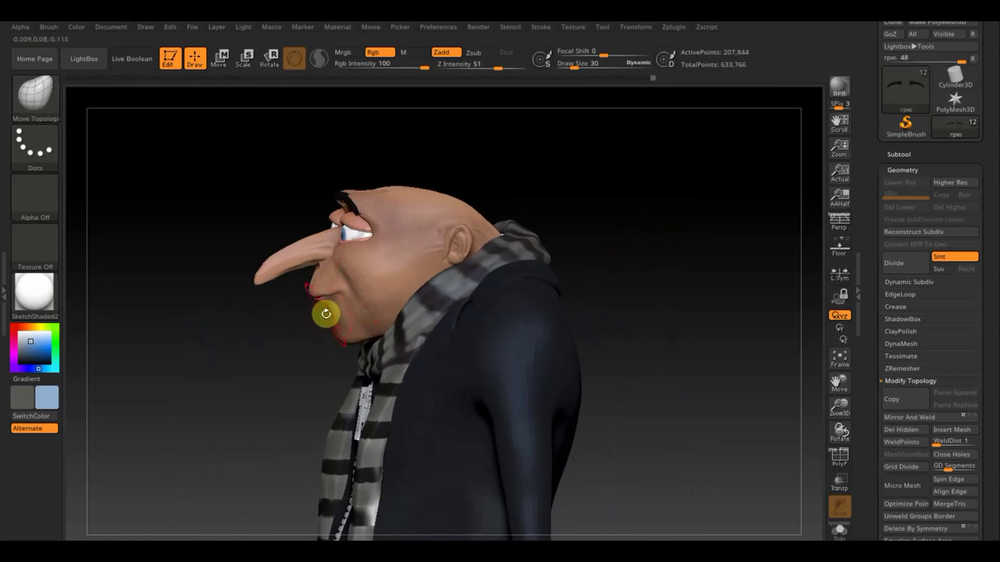
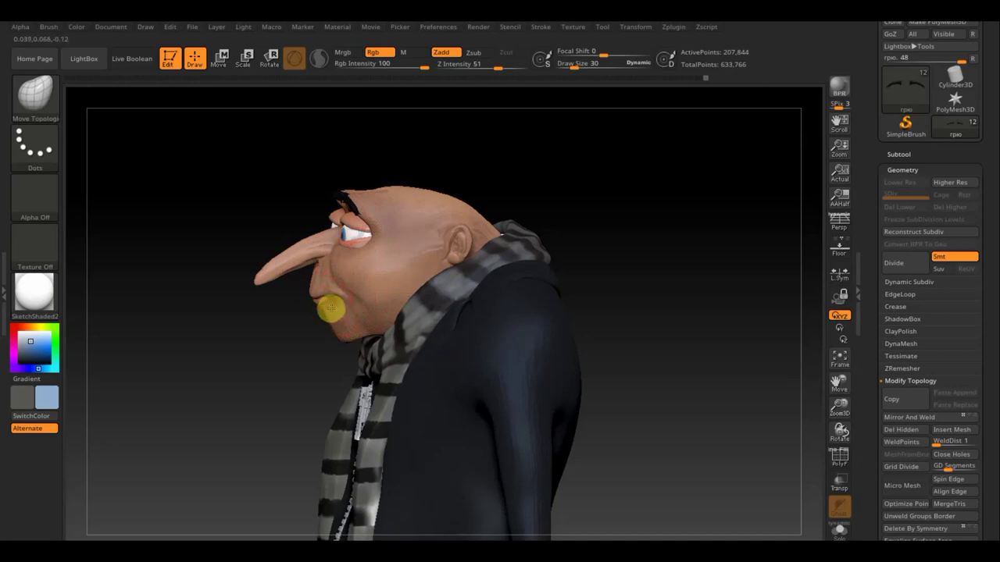
Set up a Draw Size 14 ClayBuildup brush painting in the sampled skin tone.
drag(599, 63, 569, 65)
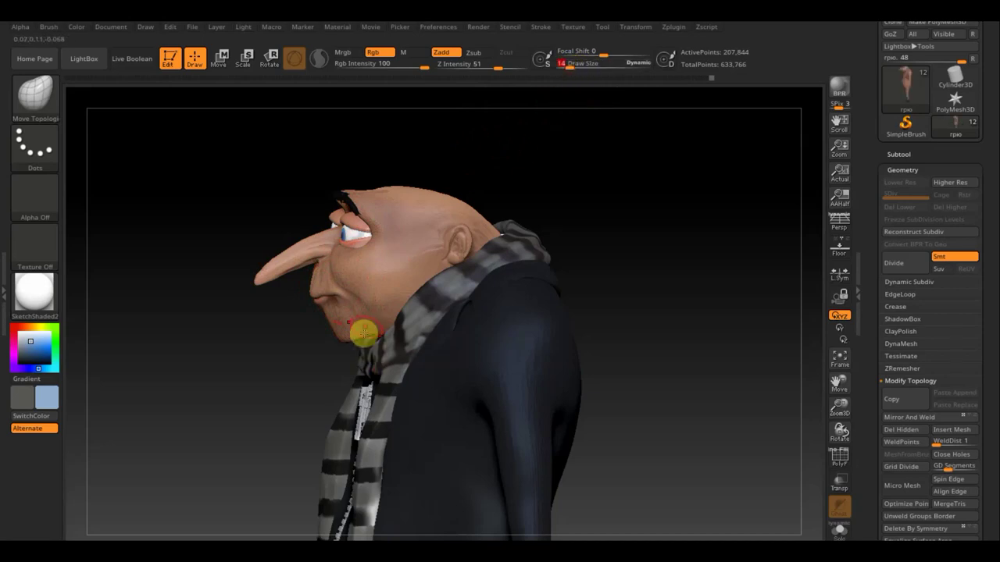
key(c)
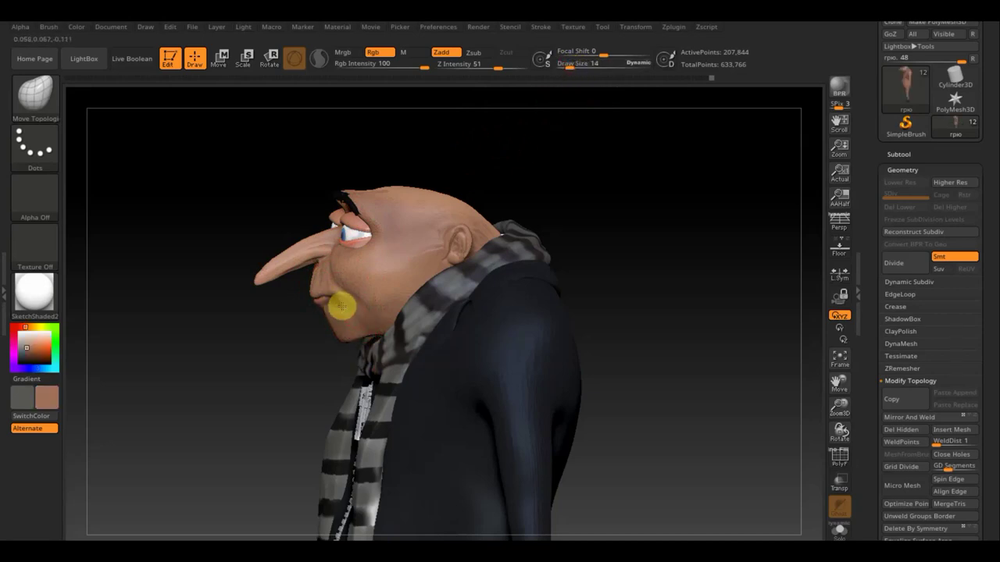
click(37, 96)
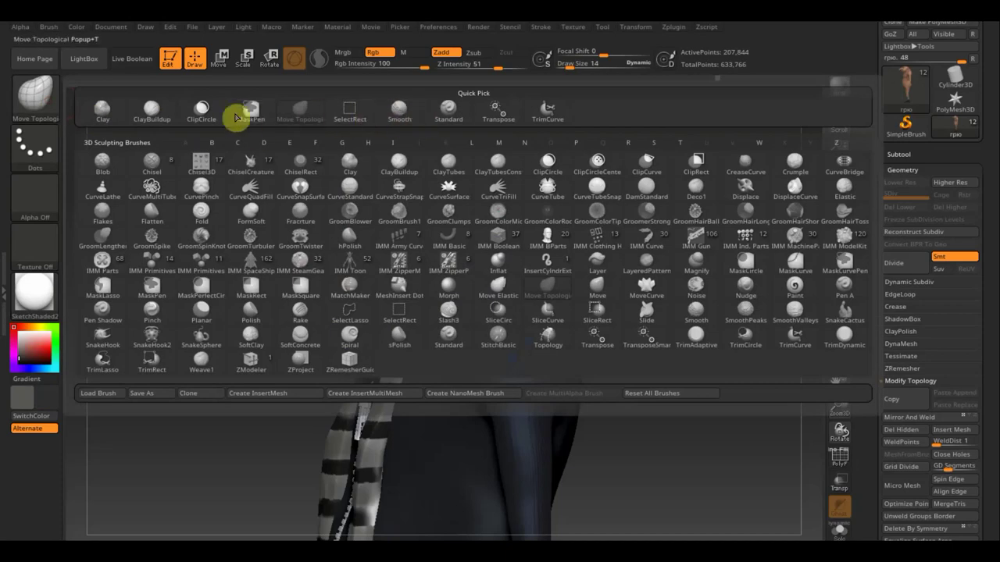
click(159, 115)
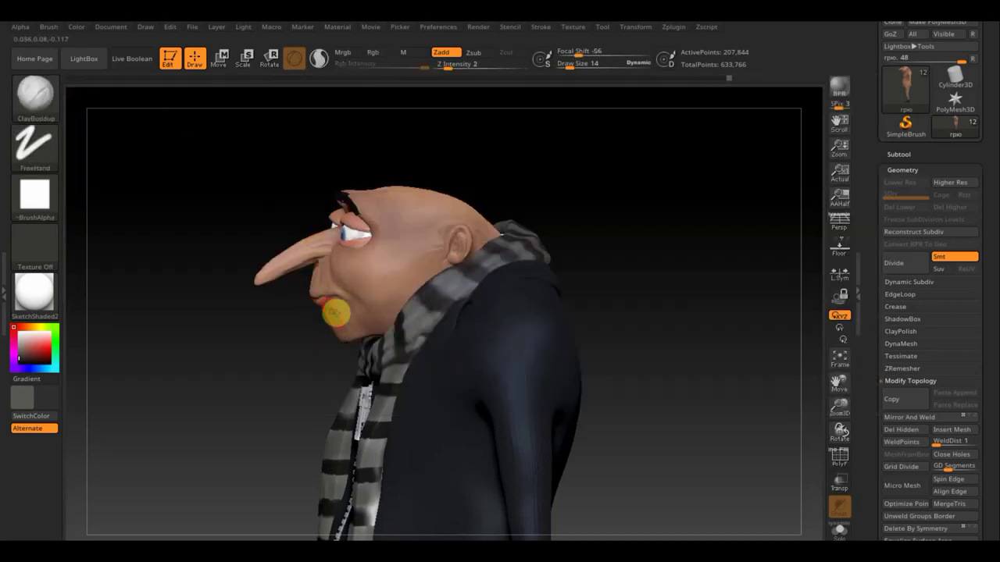
Build up clay on the cheek beside the nose and smooth it, checking from several angles.
drag(219, 320, 347, 318)
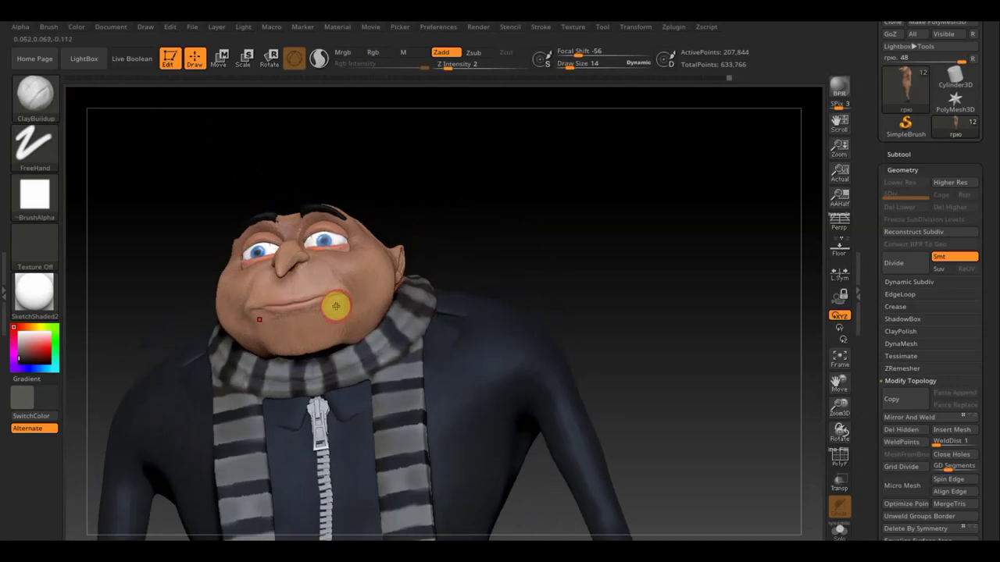
key(shift)
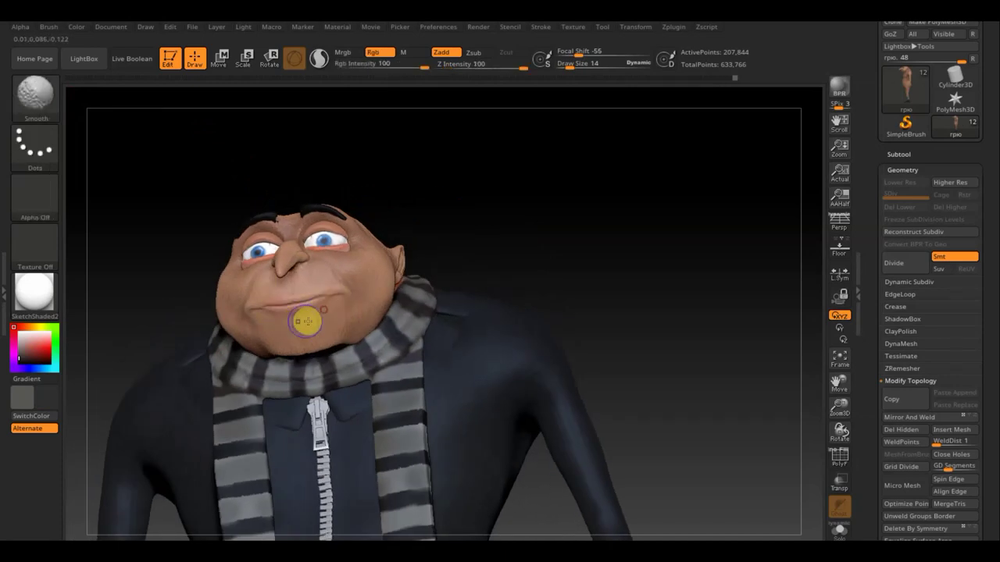
shift+drag(342, 289, 331, 258)
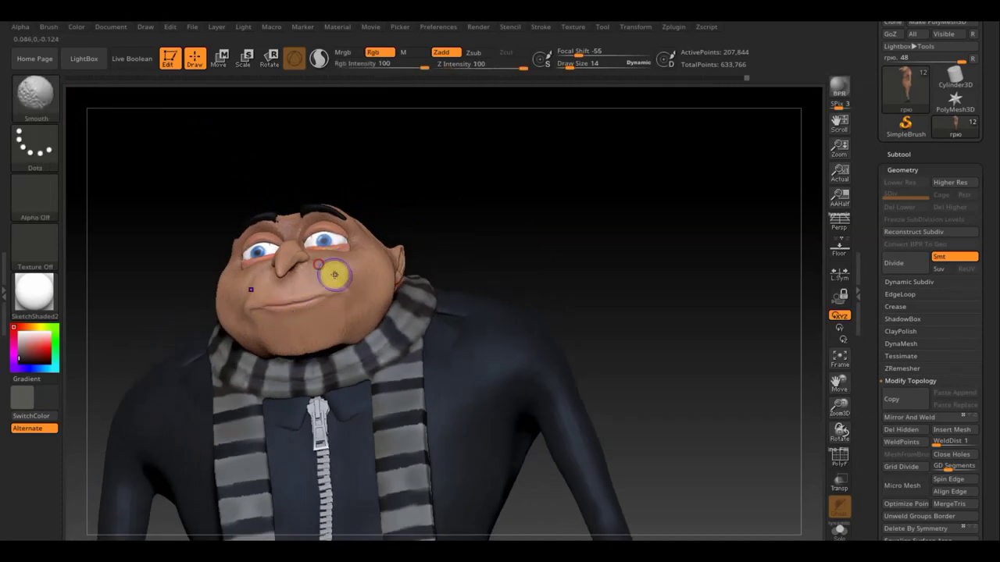
mouse_move(569, 268)
mouse_down()
mouse_move(552, 277)
mouse_move(572, 257)
mouse_move(551, 265)
mouse_up()
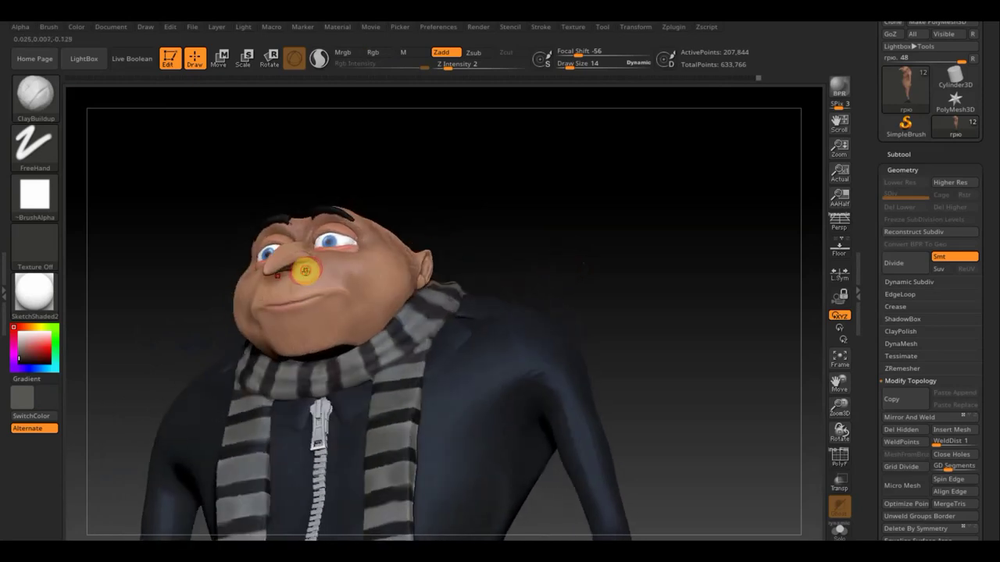
drag(307, 281, 328, 269)
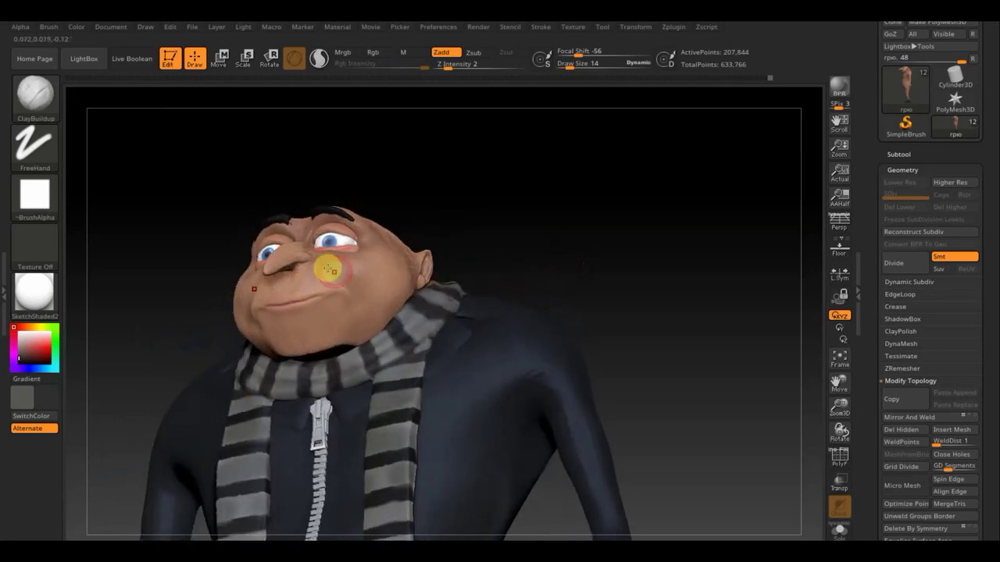
drag(569, 243, 503, 214)
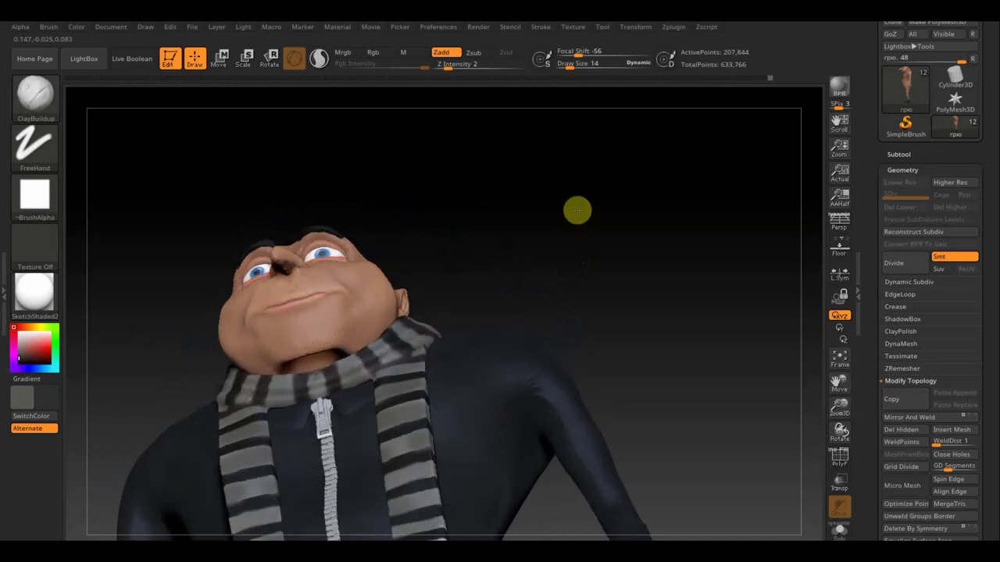
With a size 28 Move Topological brush, pull the cheek and lips into shape.
click(35, 93)
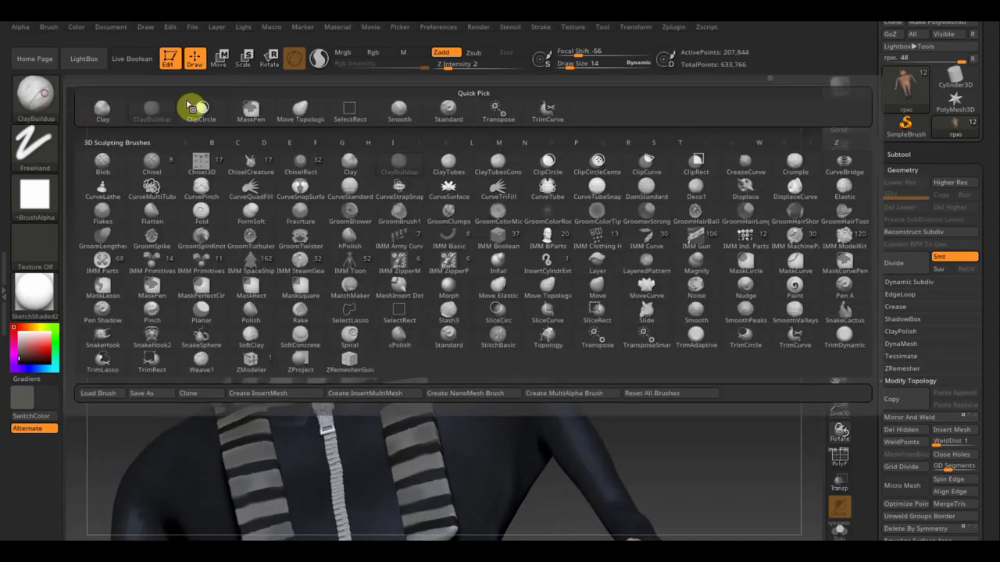
click(293, 107)
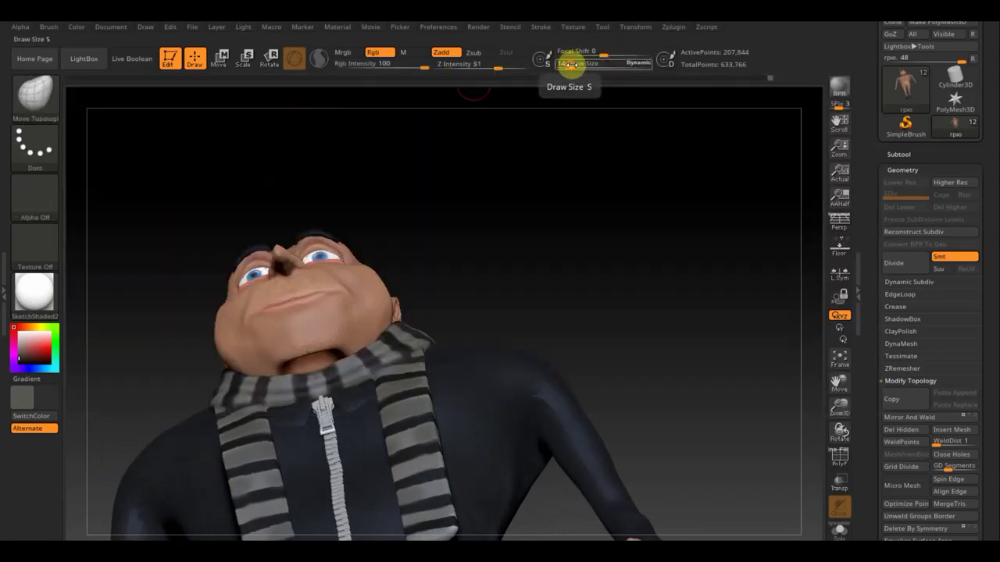
drag(572, 64, 569, 69)
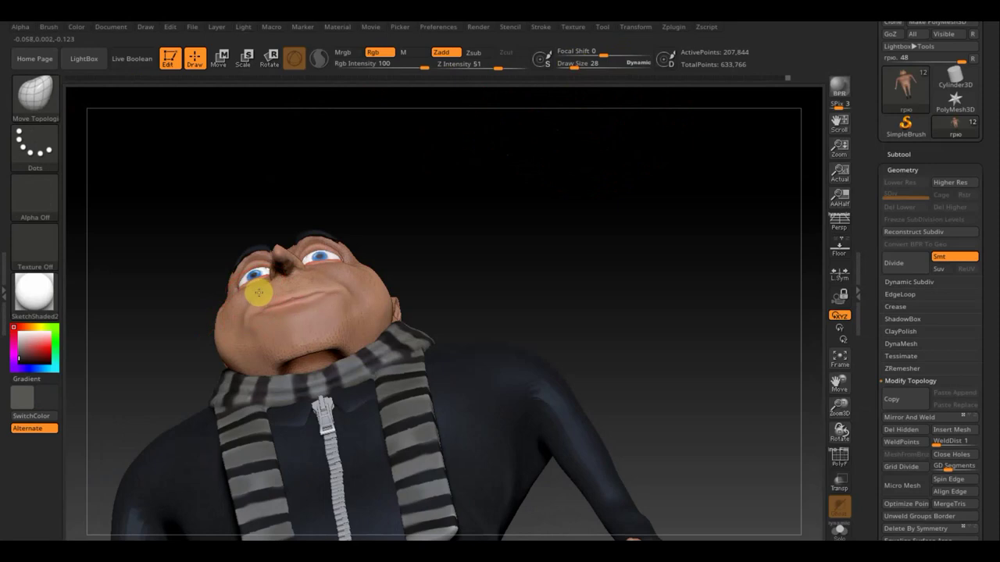
mouse_move(257, 304)
mouse_down()
mouse_move(252, 315)
mouse_move(287, 304)
mouse_move(241, 305)
mouse_move(242, 316)
mouse_move(242, 301)
mouse_move(305, 368)
mouse_up()
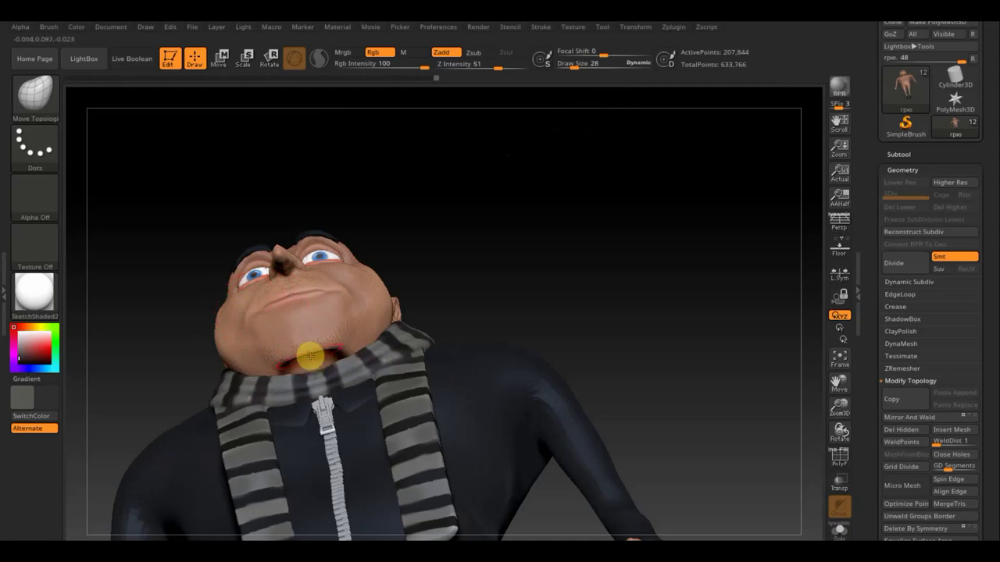
Shape and smooth the area under the chin into the neck, then set Draw Size to 36.
drag(509, 308, 503, 299)
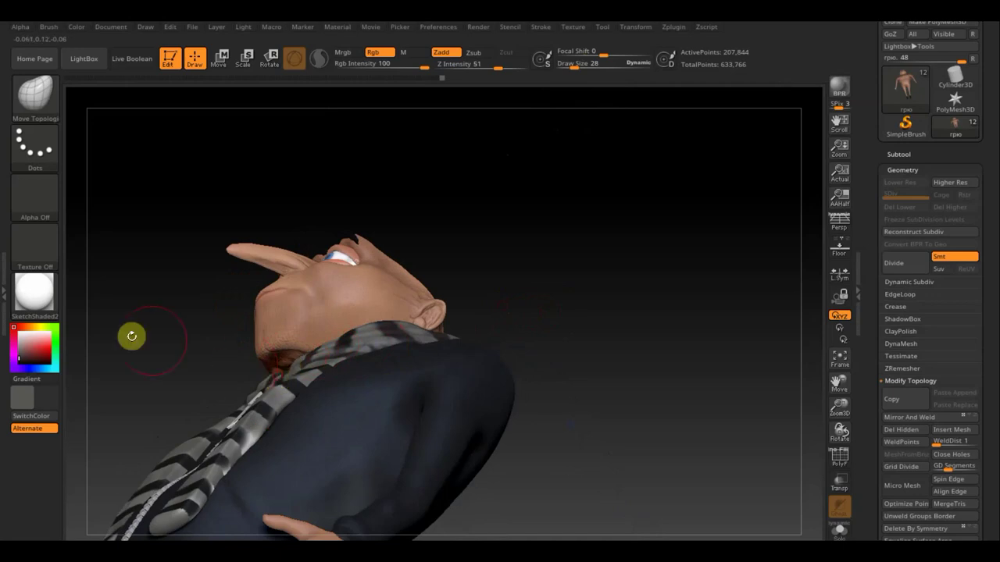
drag(132, 335, 167, 337)
mouse_move(484, 266)
mouse_down()
mouse_move(446, 266)
mouse_move(393, 306)
mouse_move(270, 362)
mouse_up()
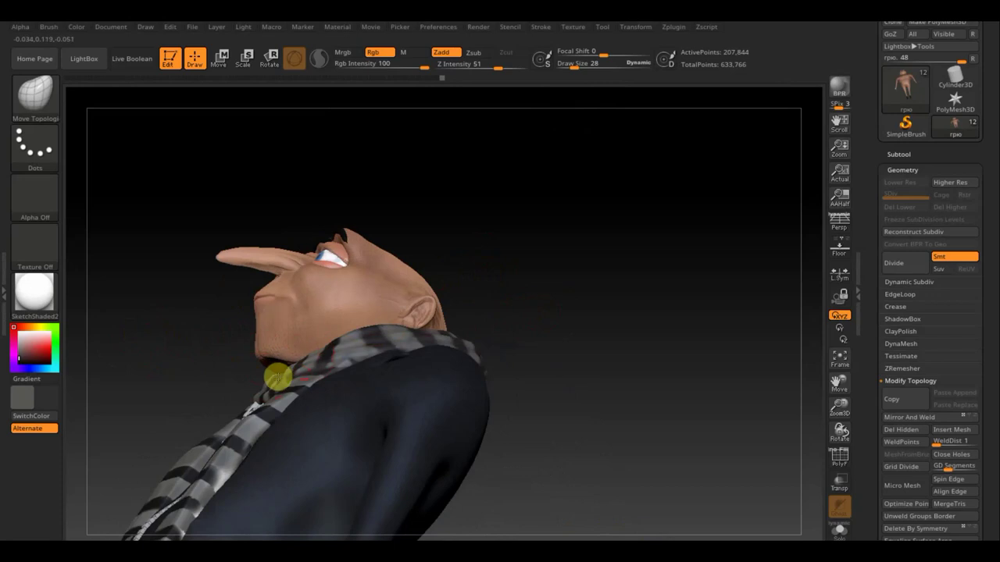
mouse_move(495, 274)
mouse_down()
mouse_move(554, 274)
mouse_move(546, 234)
mouse_up()
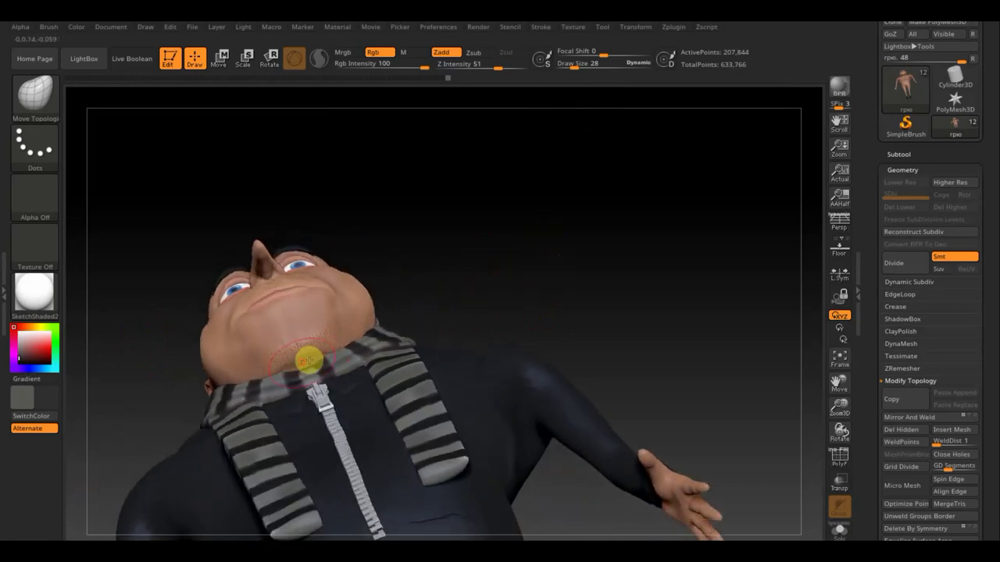
drag(503, 304, 496, 320)
shift+drag(593, 285, 585, 303)
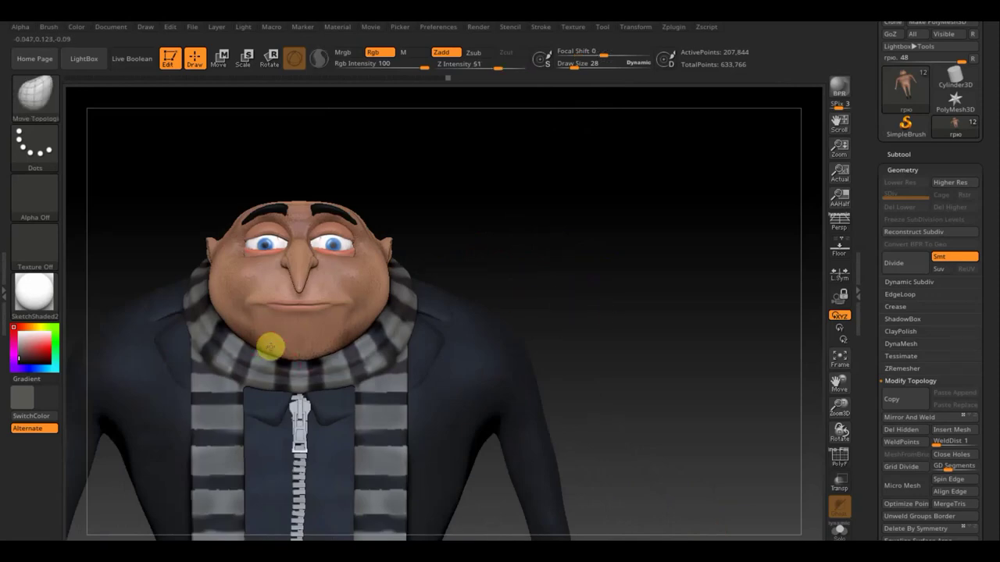
mouse_move(591, 290)
shift+mouse_down()
mouse_move(583, 409)
mouse_move(761, 358)
mouse_move(732, 382)
shift+mouse_up()
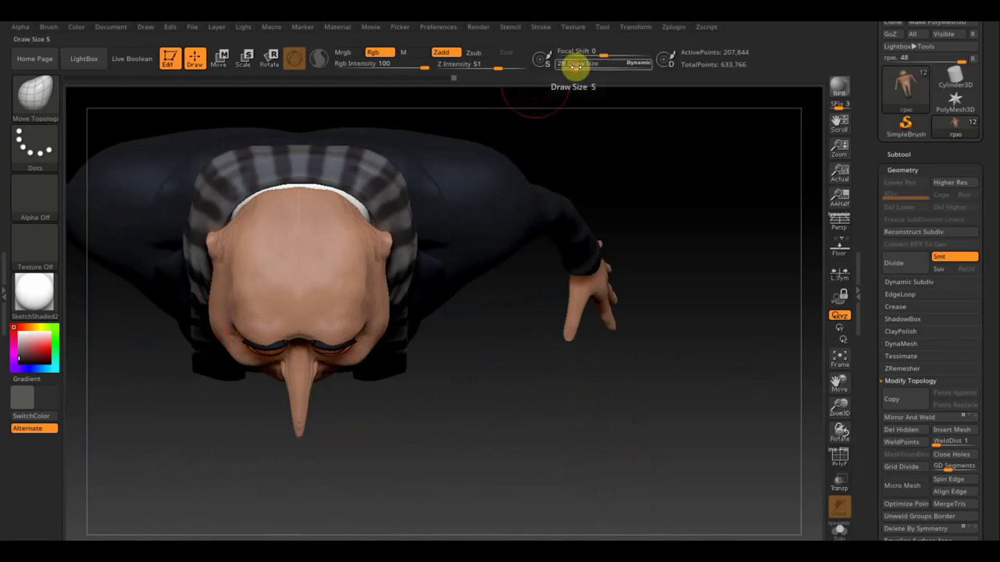
drag(575, 70, 573, 69)
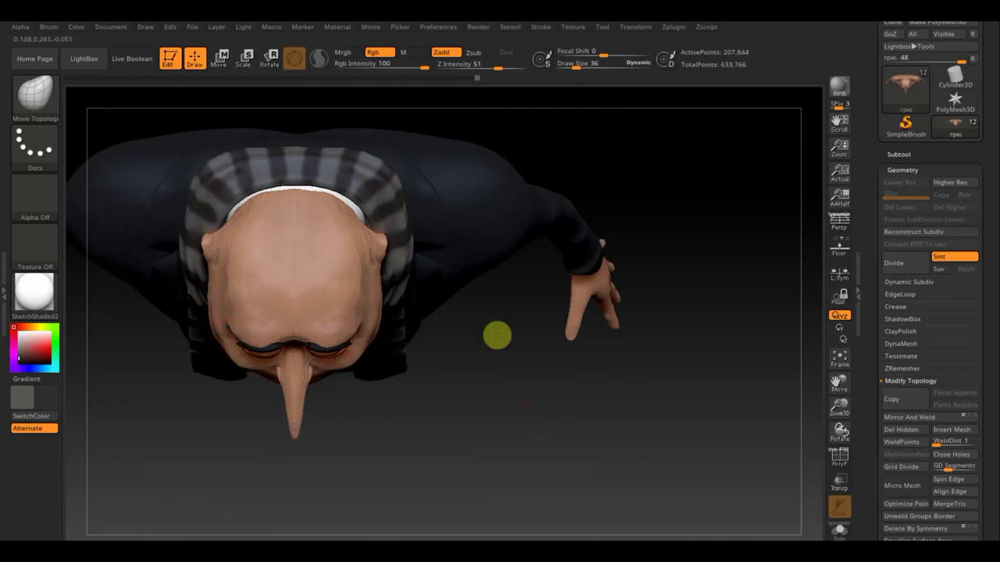
Fill out the lips and smooth the crease along the mouth with a small brush.
drag(495, 336, 546, 262)
shift+drag(672, 241, 669, 273)
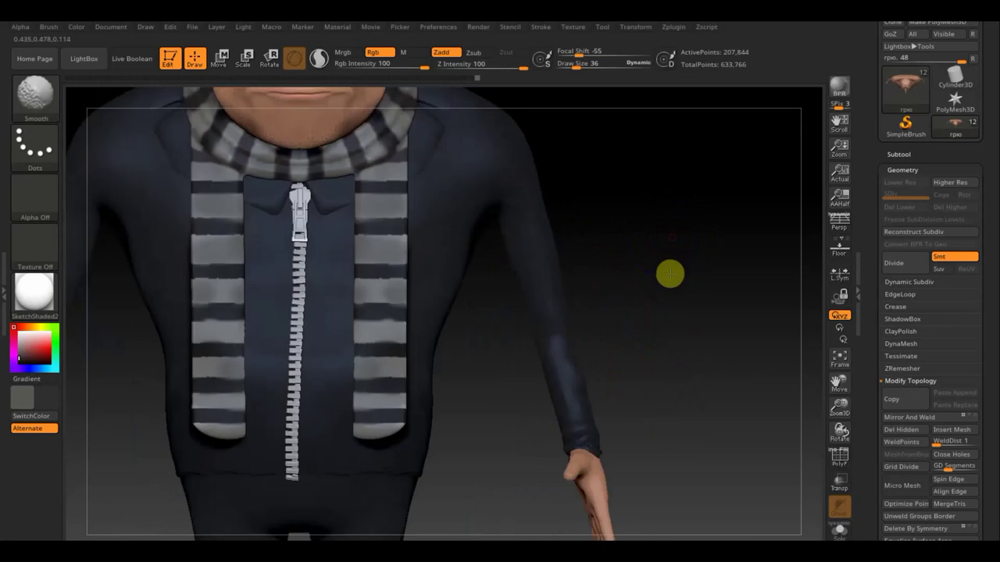
alt+drag(656, 357, 659, 458)
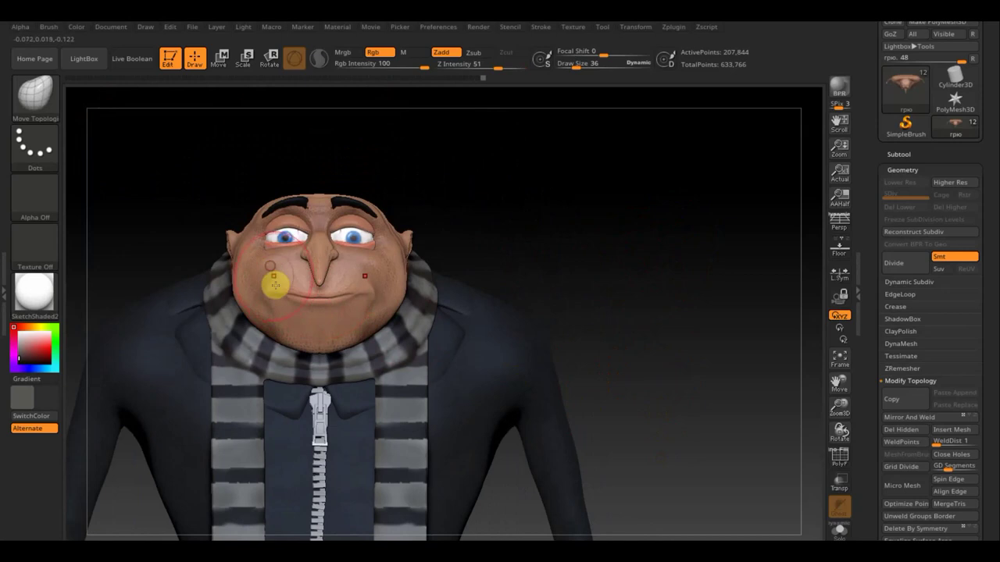
mouse_move(285, 293)
mouse_down()
mouse_move(315, 308)
mouse_move(286, 293)
mouse_up()
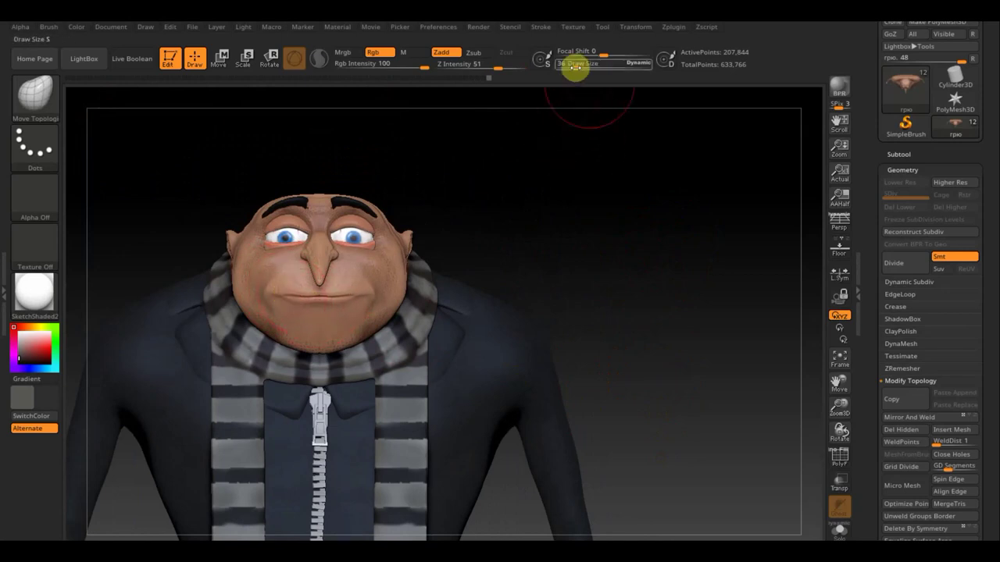
drag(575, 66, 565, 66)
ctrl+drag(353, 296, 289, 294)
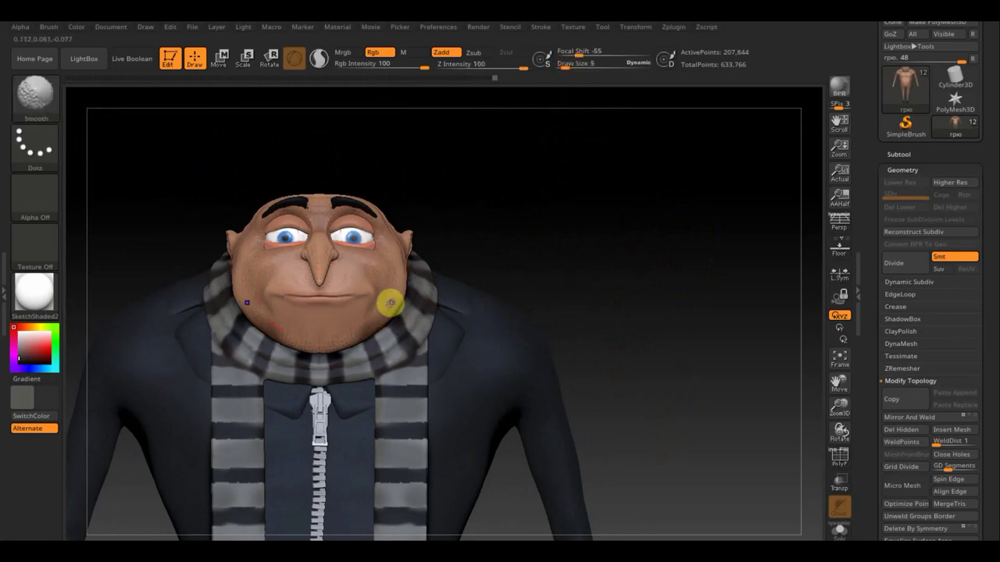
mouse_move(390, 299)
shift+mouse_down()
mouse_move(263, 296)
mouse_move(307, 301)
mouse_move(294, 304)
shift+mouse_up()
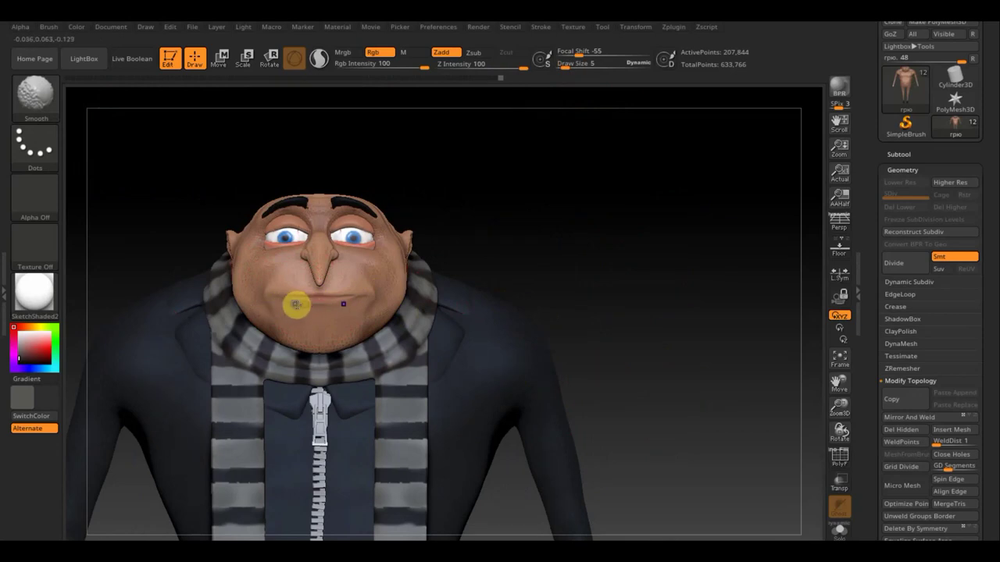
shift+drag(361, 299, 343, 297)
Soften the cheek and jaw from a side profile, then review the head from above.
mouse_move(525, 290)
mouse_down()
mouse_move(545, 290)
mouse_move(386, 290)
mouse_up()
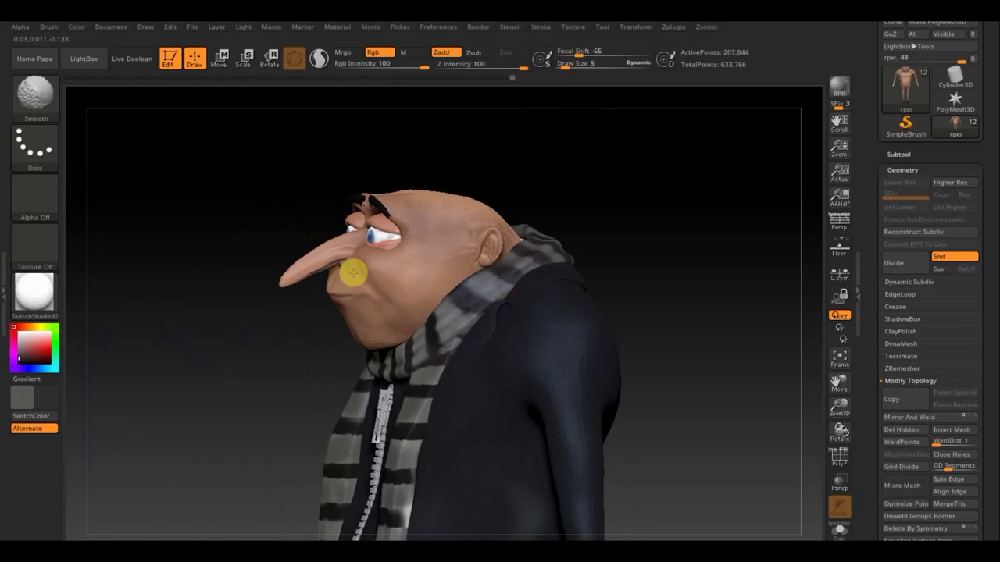
mouse_move(354, 272)
shift+mouse_down()
mouse_move(388, 313)
mouse_move(346, 323)
mouse_move(354, 332)
mouse_move(418, 324)
mouse_move(350, 339)
mouse_move(474, 235)
mouse_move(468, 244)
shift+mouse_up()
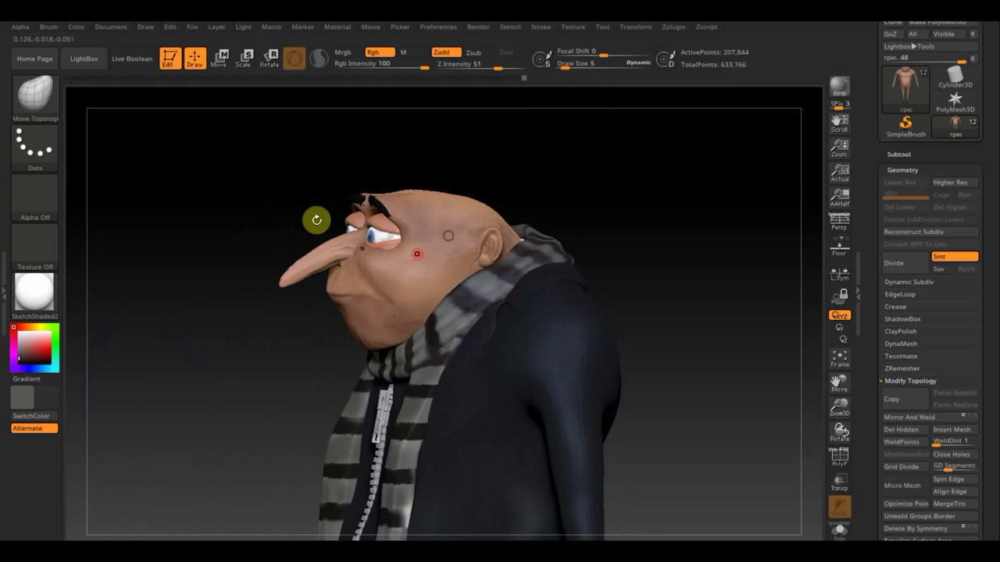
shift+drag(246, 201, 274, 194)
mouse_move(622, 219)
mouse_down()
mouse_move(600, 270)
mouse_move(603, 318)
mouse_move(593, 266)
mouse_move(627, 250)
mouse_move(620, 224)
mouse_move(617, 232)
mouse_up()
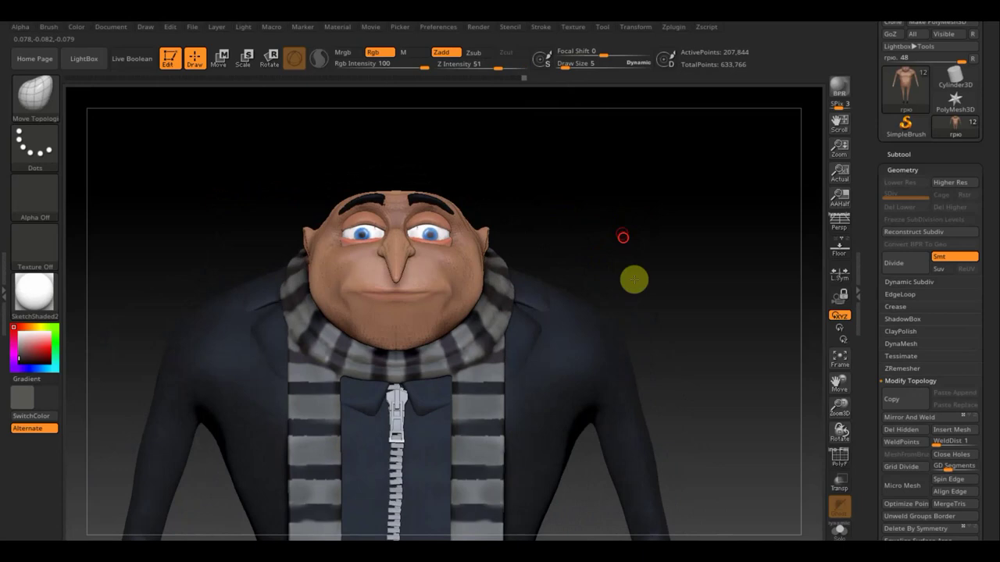
drag(634, 279, 625, 354)
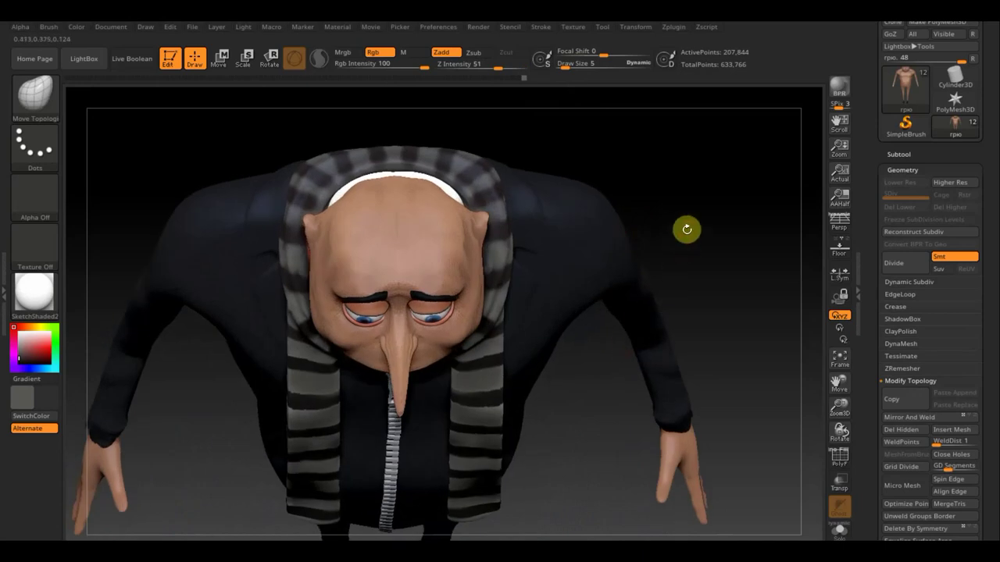
mouse_move(672, 196)
mouse_down()
mouse_move(679, 272)
mouse_move(648, 273)
mouse_up()
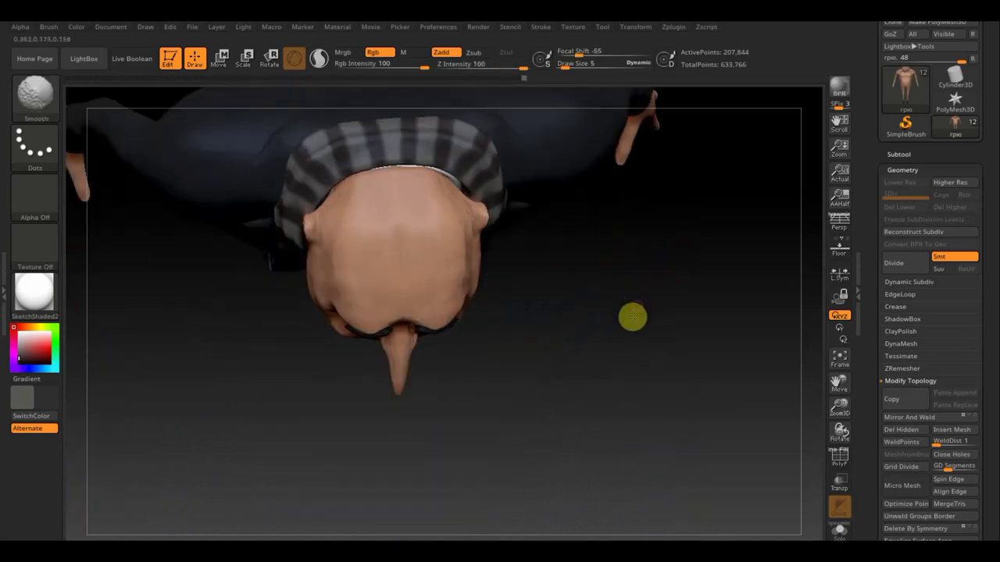
shift+drag(632, 318, 409, 239)
click(48, 97)
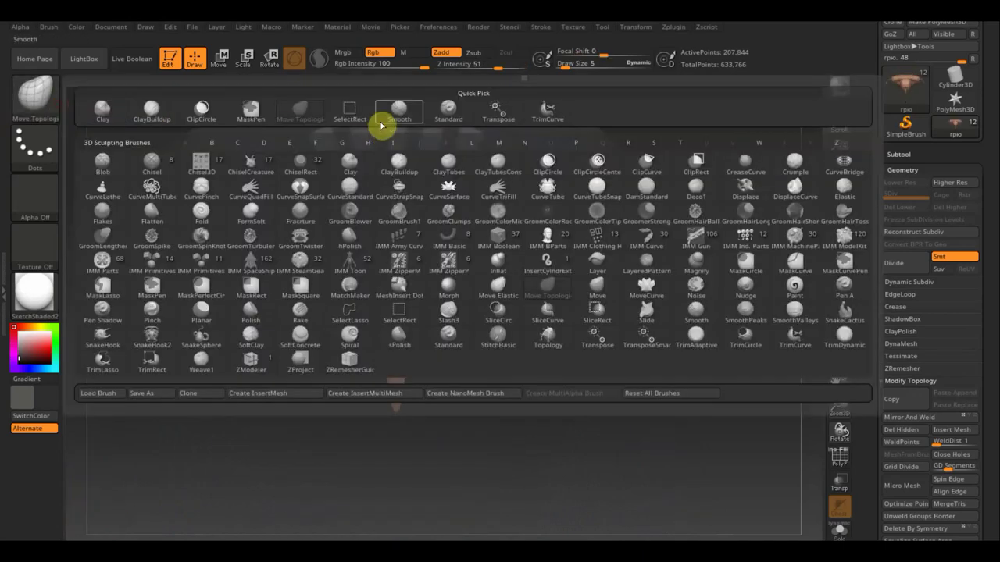
Make the Standard brush sculpt-only (Zadd on, Rgb off) at Draw Size 15.
click(449, 115)
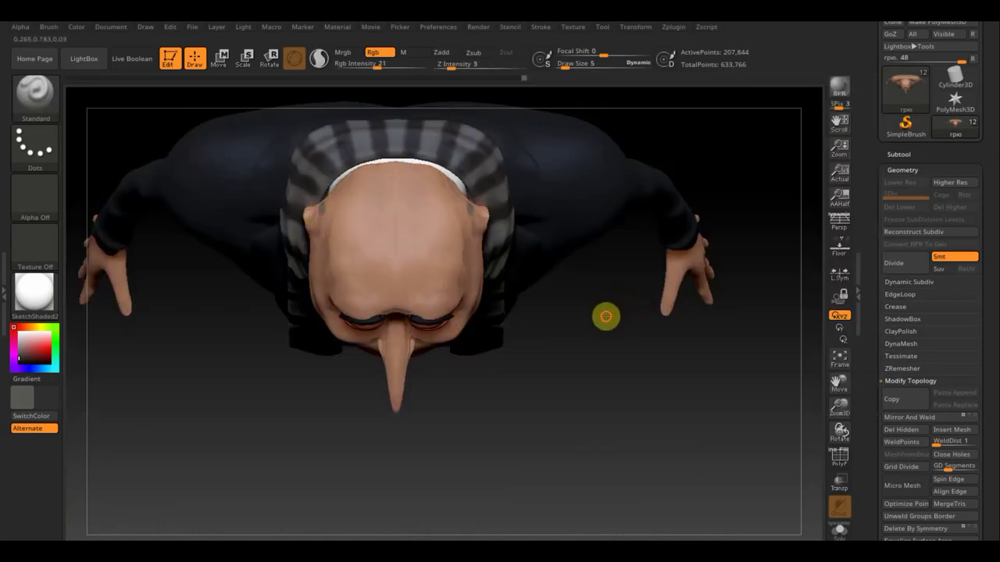
click(442, 52)
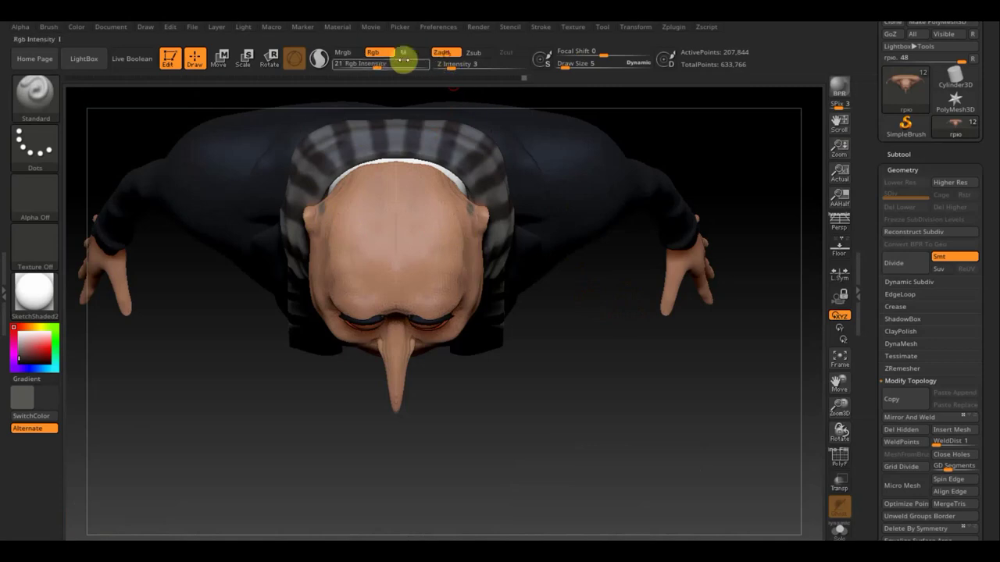
click(375, 53)
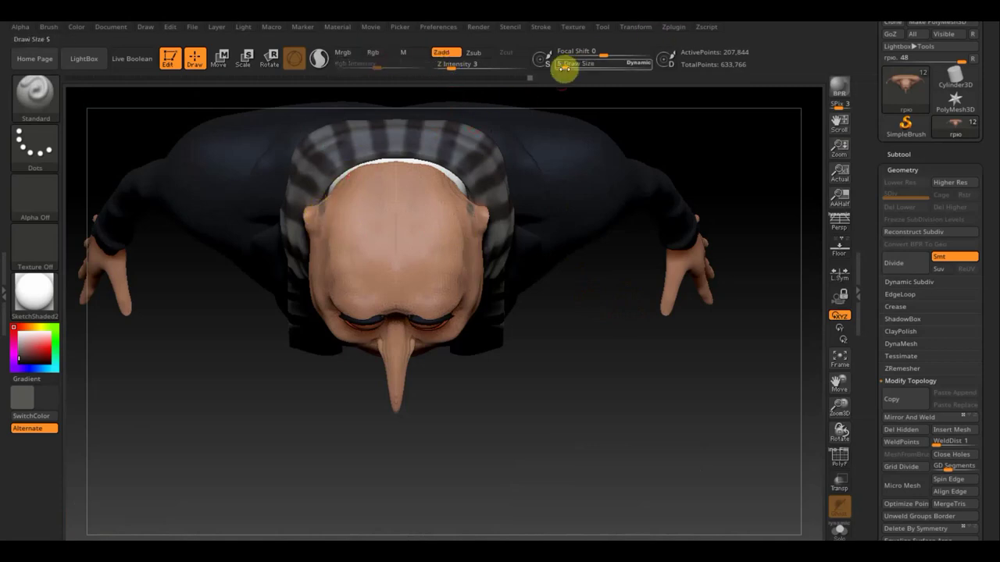
click(569, 69)
drag(669, 130, 669, 174)
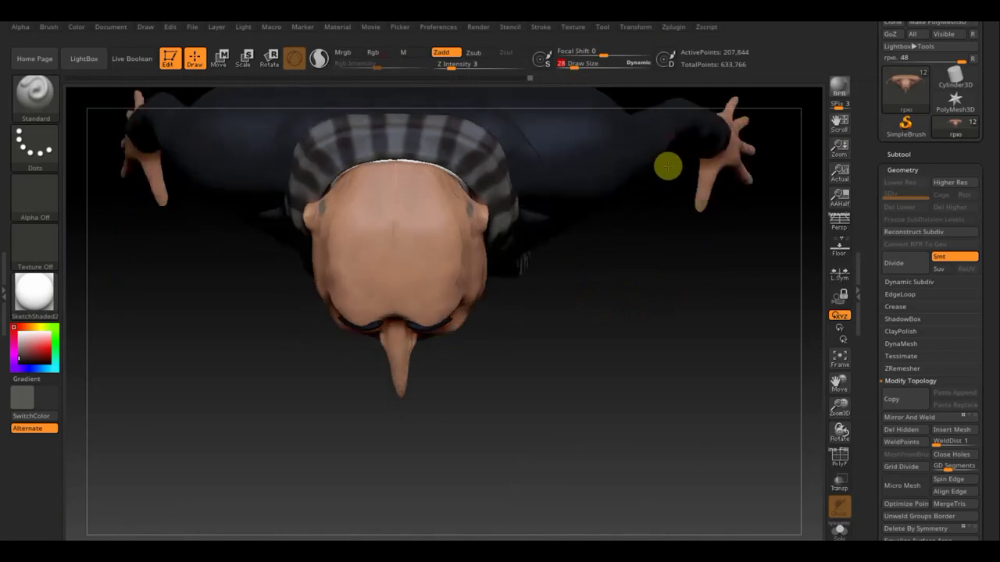
click(574, 64)
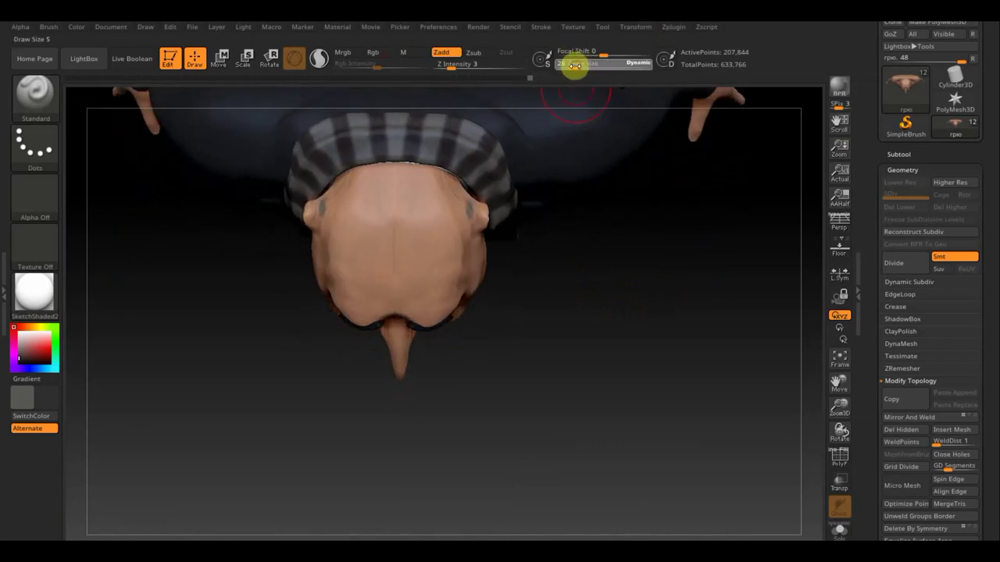
text(15)
key(Return)
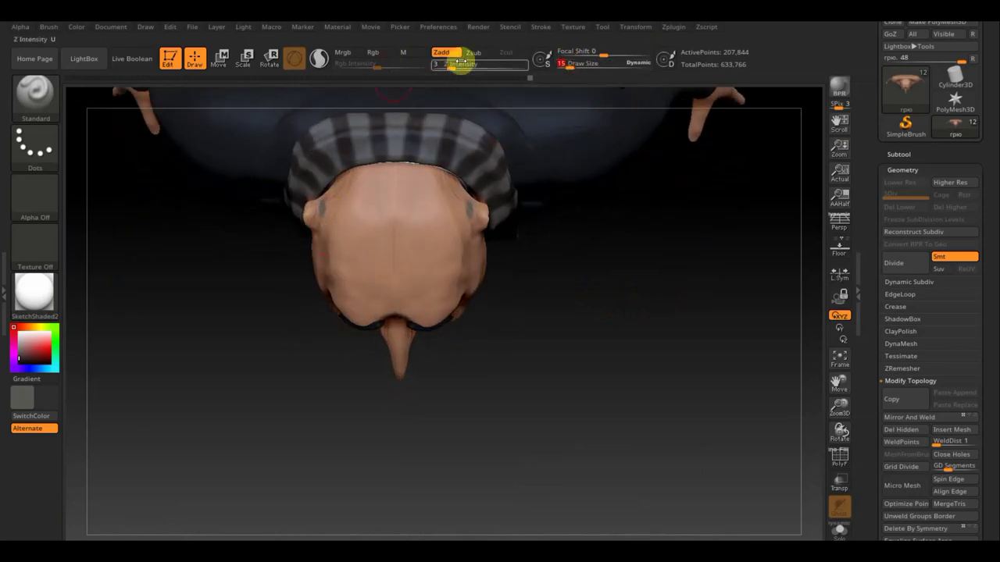
Set Z Intensity to 24 and build up the top of the skull.
click(452, 65)
text(21)
key(Return)
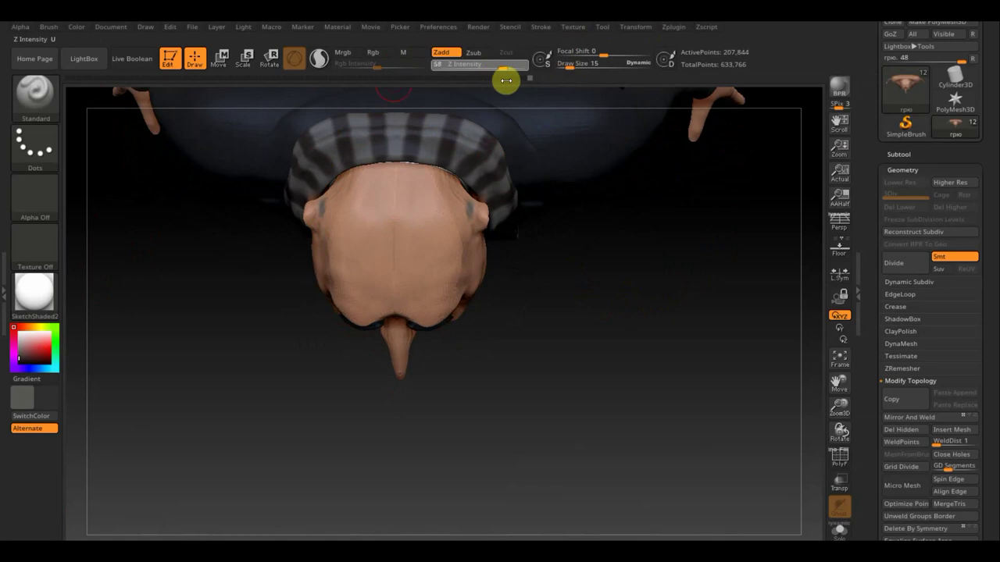
drag(480, 84, 489, 84)
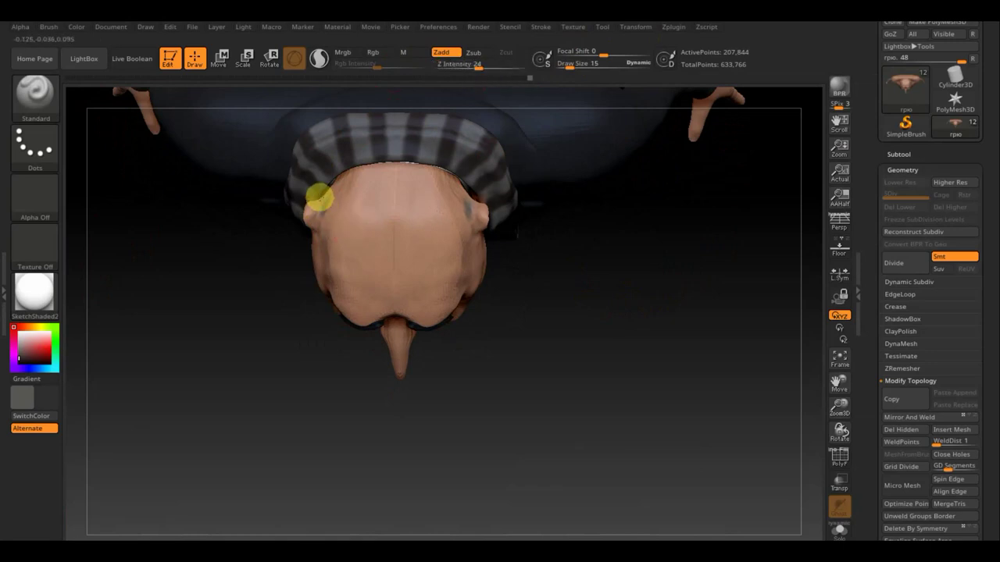
drag(321, 208, 321, 222)
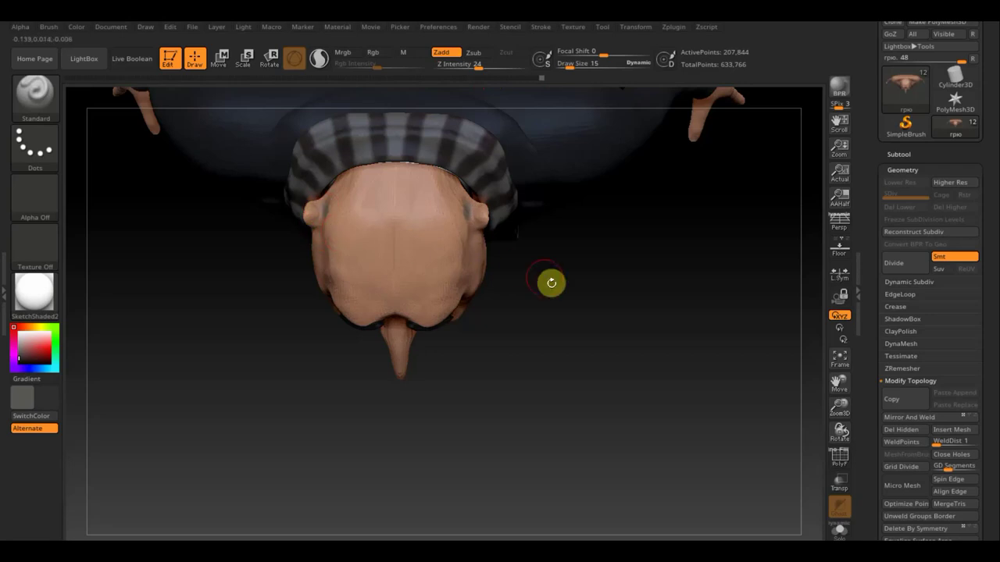
mouse_move(585, 321)
mouse_down()
mouse_move(545, 242)
mouse_move(592, 163)
mouse_move(598, 180)
mouse_move(556, 207)
mouse_move(498, 212)
mouse_up()
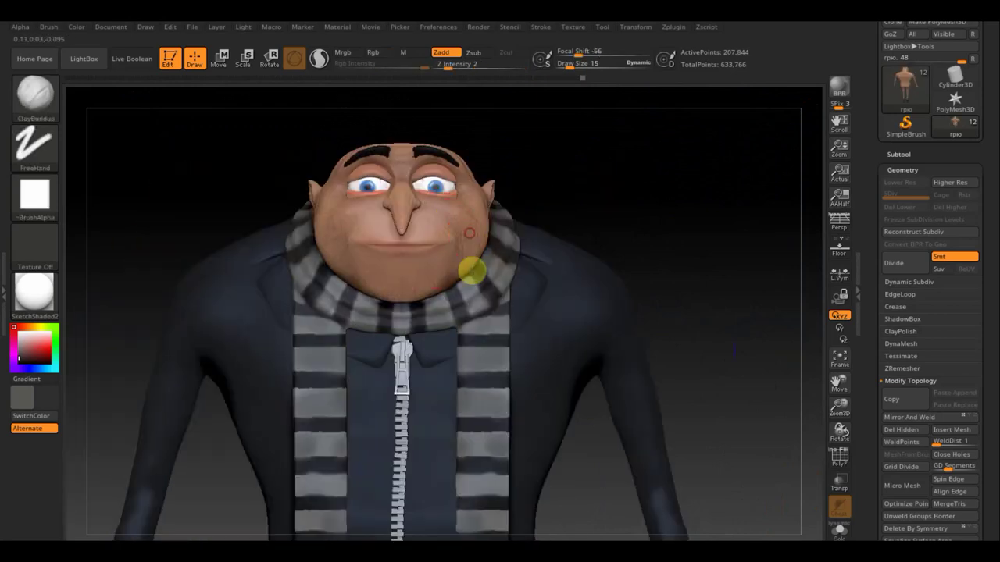
Add ClayBuildup strokes along the chin and jawline and smooth the chin below the lower lip.
drag(621, 211, 468, 215)
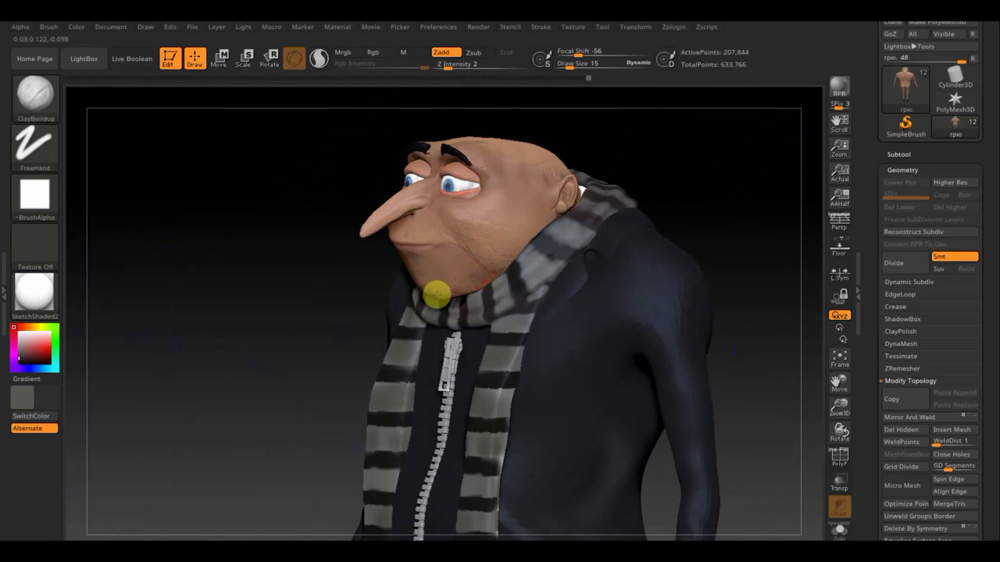
drag(421, 294, 423, 233)
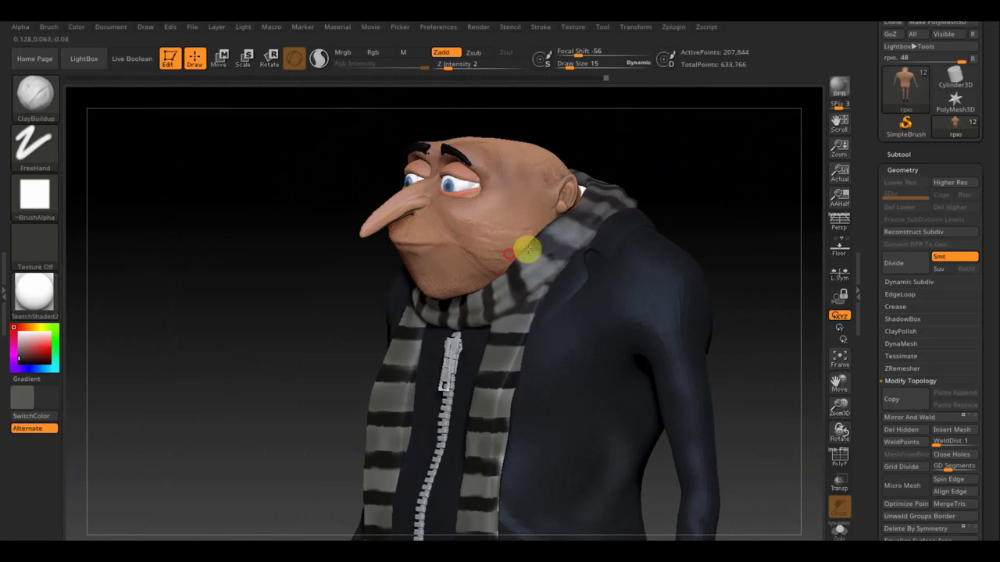
key(shift)
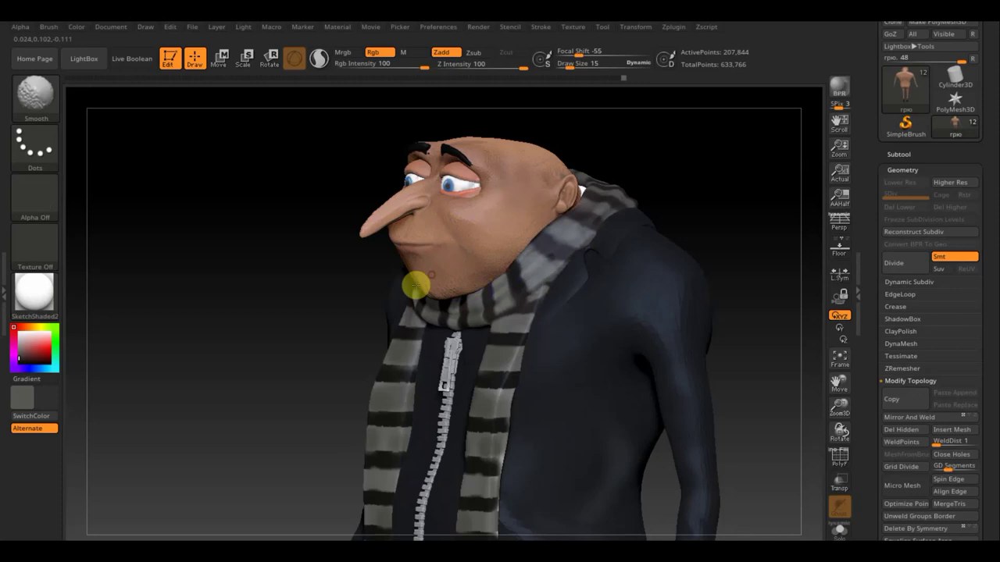
drag(292, 286, 390, 293)
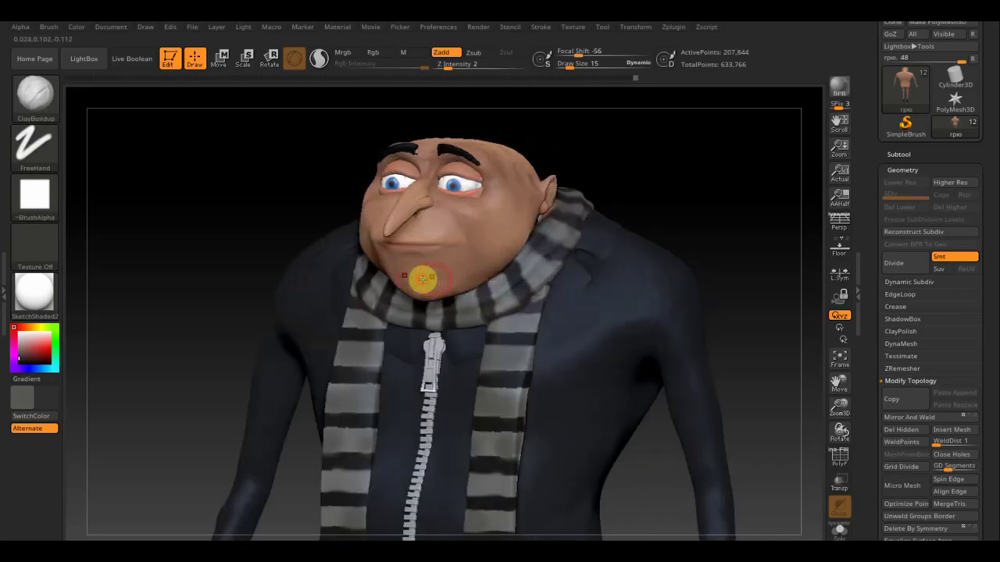
mouse_move(430, 281)
mouse_down()
mouse_move(464, 279)
mouse_move(487, 264)
mouse_move(473, 279)
mouse_move(410, 290)
mouse_move(446, 263)
mouse_move(468, 272)
mouse_up()
key(shift)
mouse_move(167, 223)
mouse_down()
mouse_move(189, 229)
mouse_move(176, 222)
mouse_up()
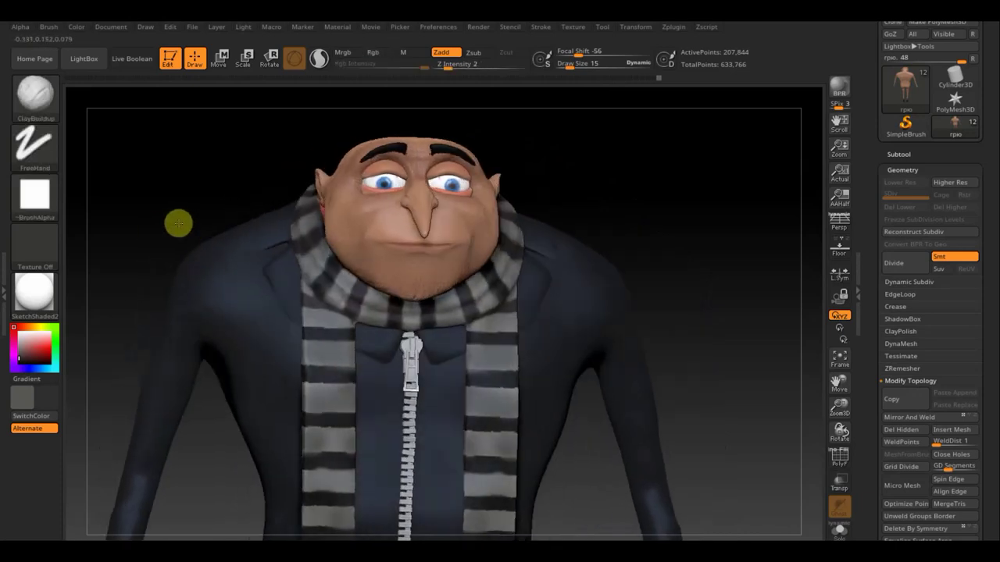
mouse_move(623, 195)
shift+mouse_down()
mouse_move(610, 208)
mouse_move(632, 279)
mouse_move(631, 333)
shift+mouse_up()
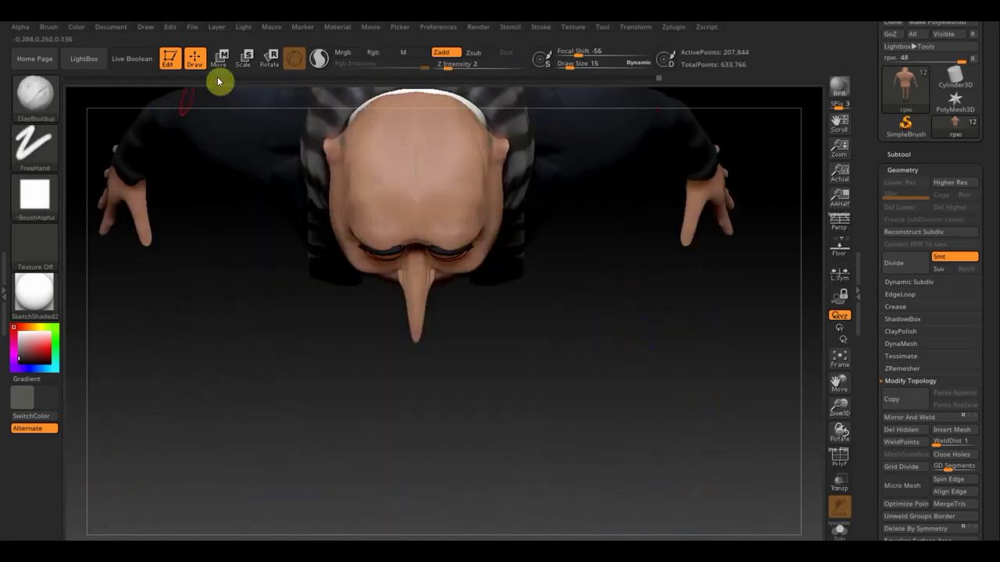
Switch to the Move Topological brush at Draw Size 65.
click(45, 99)
click(335, 109)
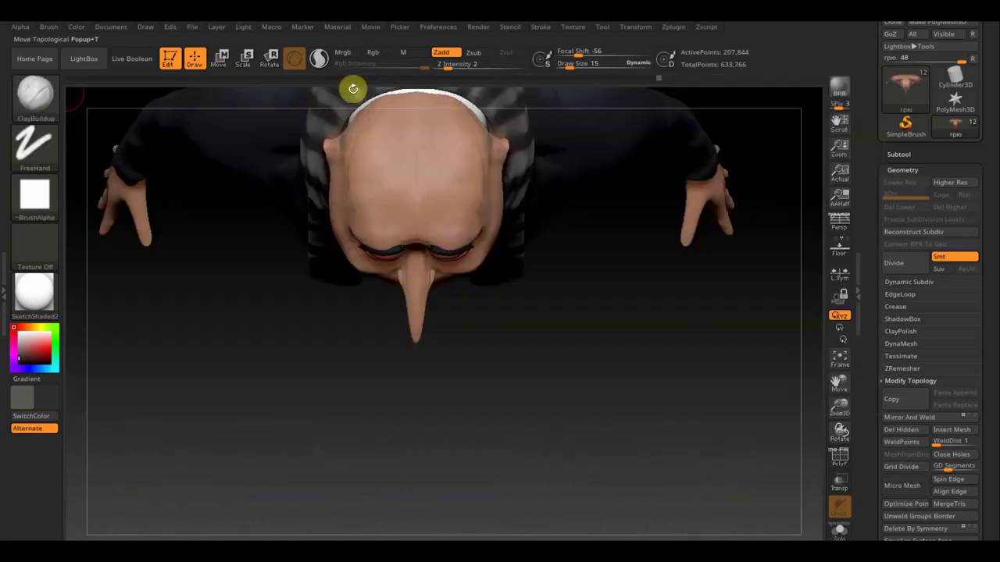
click(570, 64)
text(65)
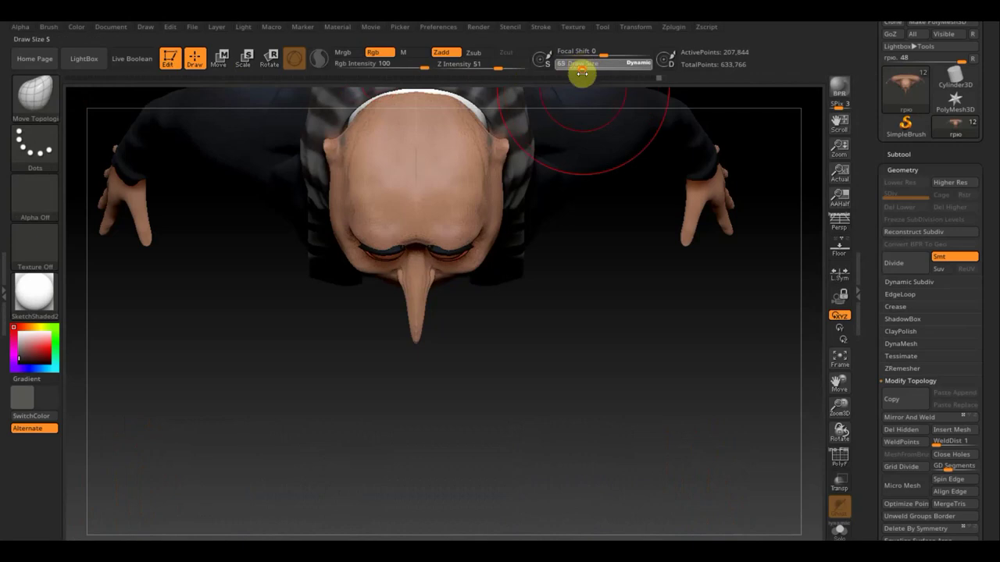
key(Return)
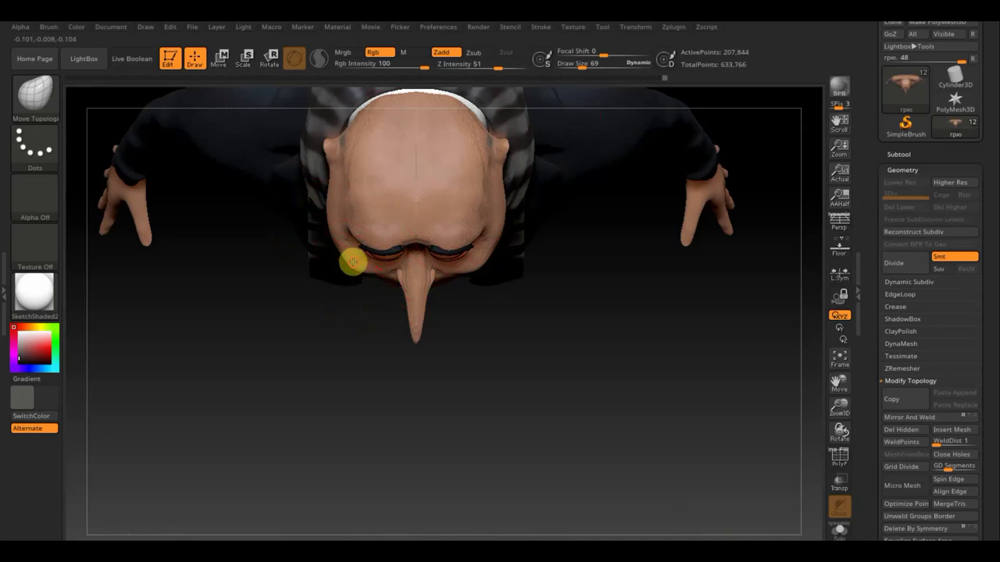
Deepen the eyelid creases and reshape the upper head sides with X symmetry.
drag(353, 262, 357, 253)
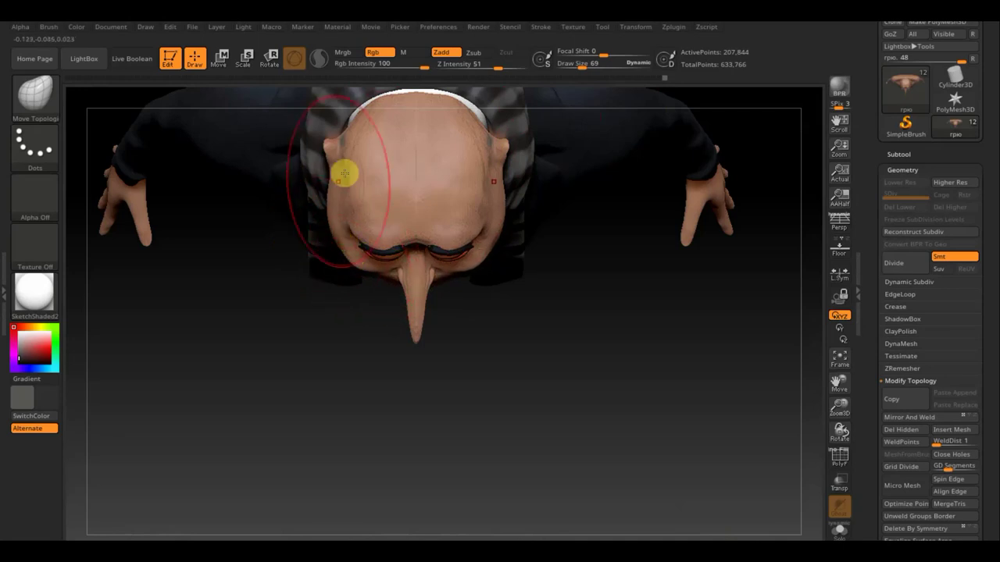
drag(344, 133, 347, 139)
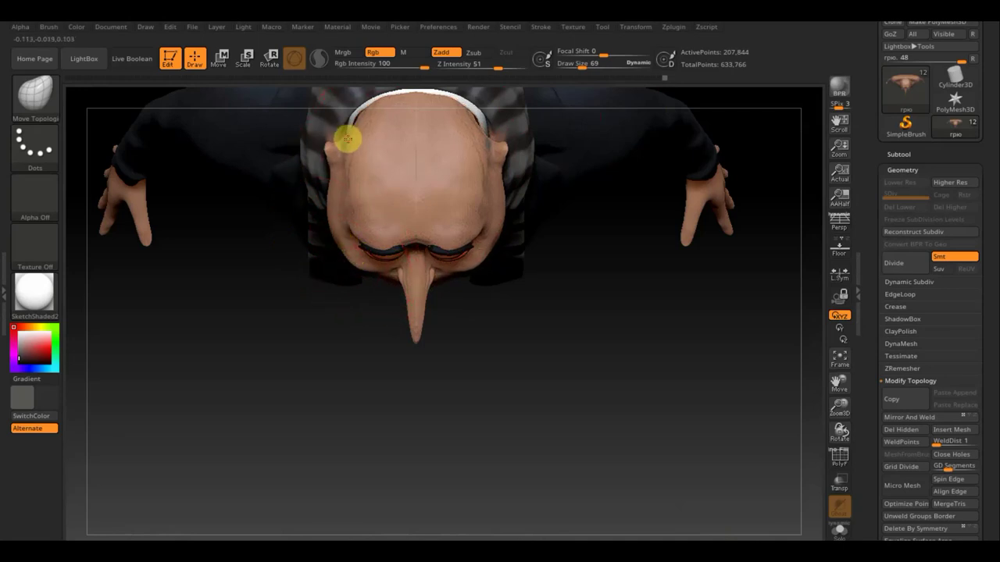
mouse_move(665, 374)
mouse_down()
mouse_move(647, 254)
mouse_move(747, 212)
mouse_up()
Smooth the head at Draw Size 42 from a top-down view, then shrink the brush for finer work.
key(shift)
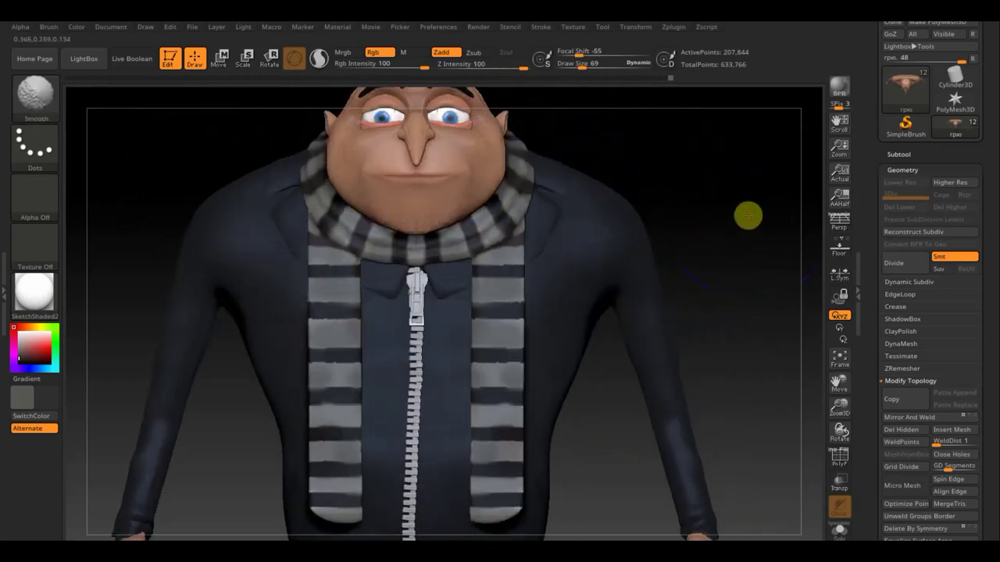
drag(709, 207, 708, 279)
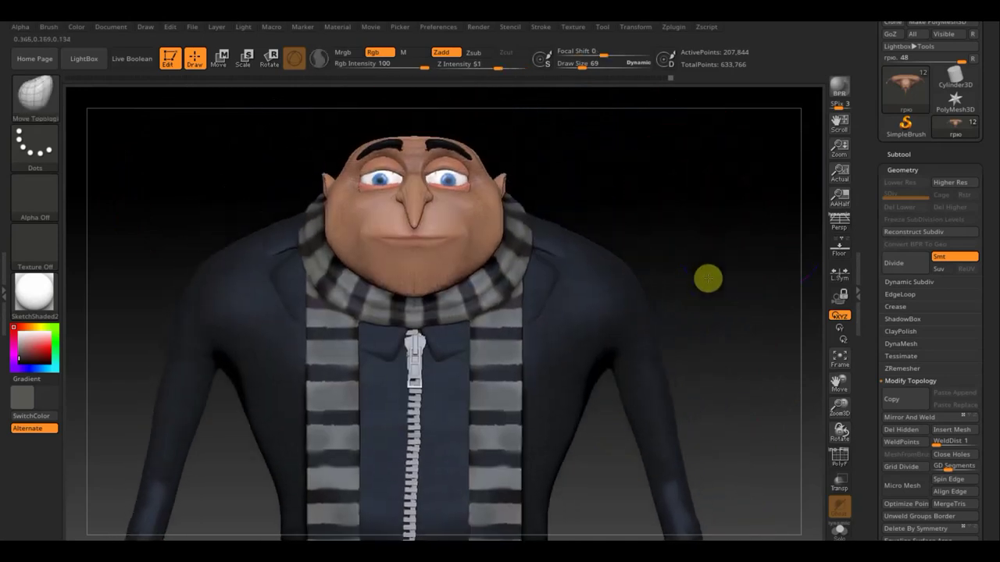
drag(618, 62, 576, 68)
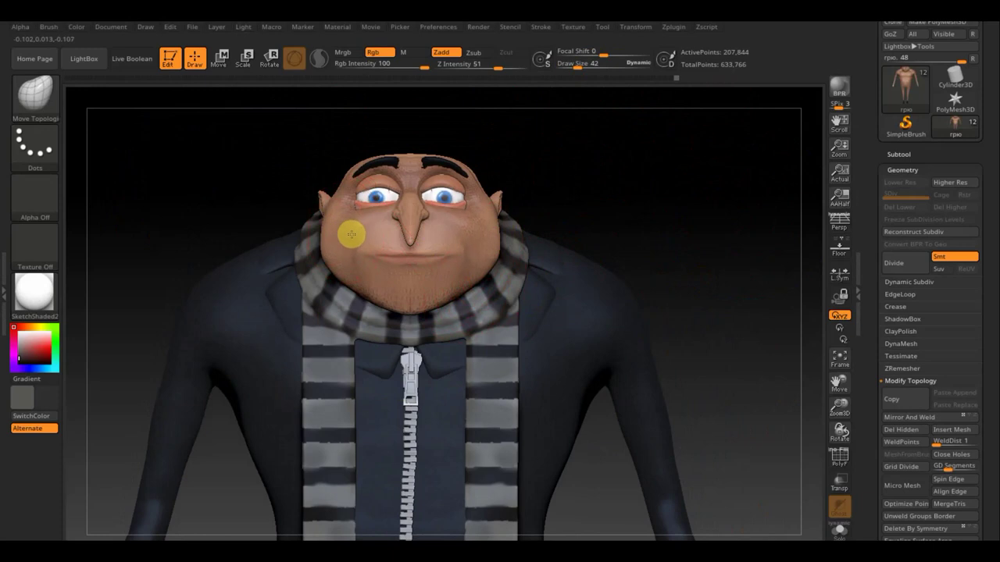
mouse_move(667, 225)
mouse_down()
mouse_move(647, 274)
mouse_move(371, 257)
mouse_up()
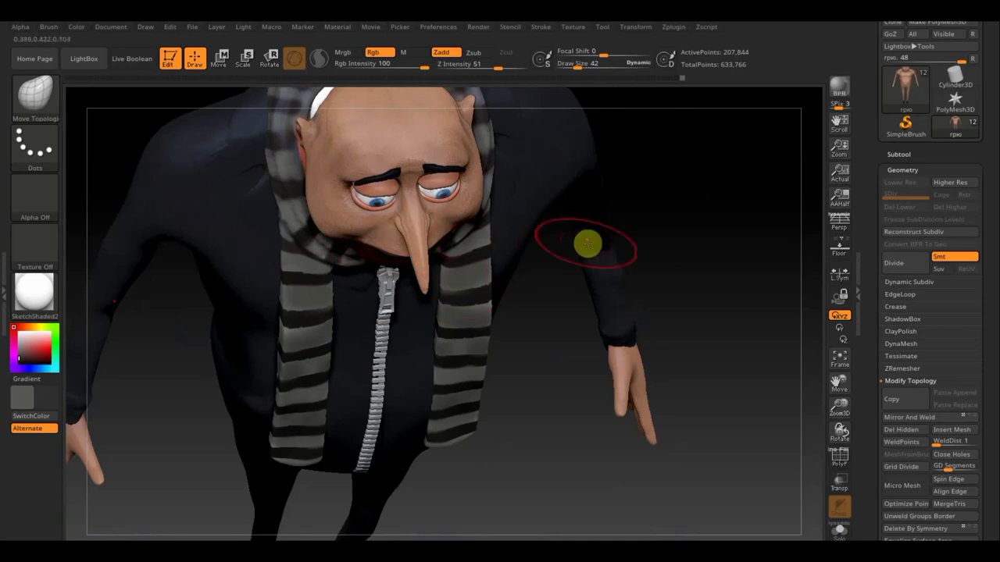
mouse_move(690, 237)
shift+mouse_down()
mouse_move(680, 158)
mouse_move(689, 220)
mouse_move(674, 227)
shift+mouse_up()
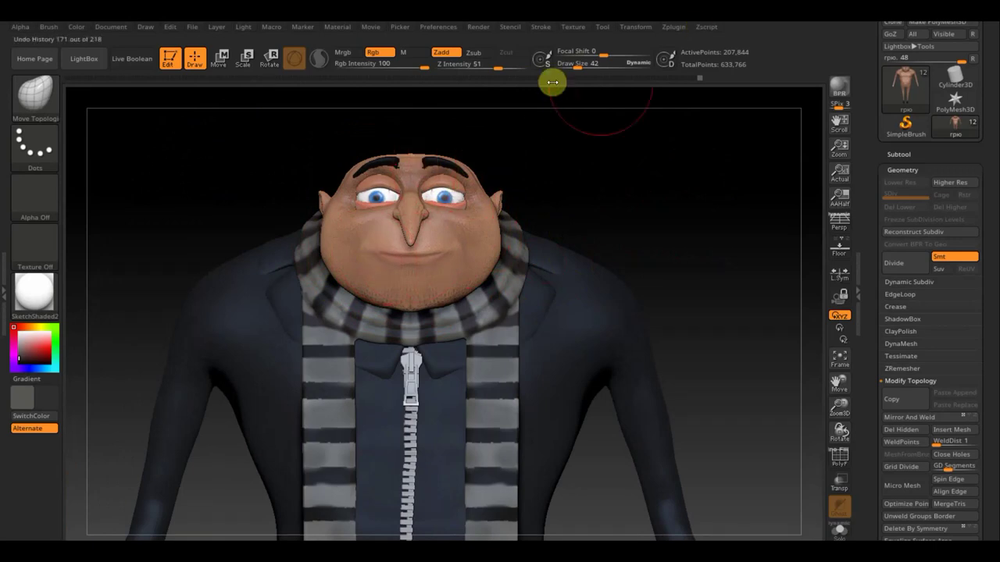
mouse_move(582, 72)
mouse_down()
mouse_move(571, 70)
mouse_move(567, 84)
mouse_up()
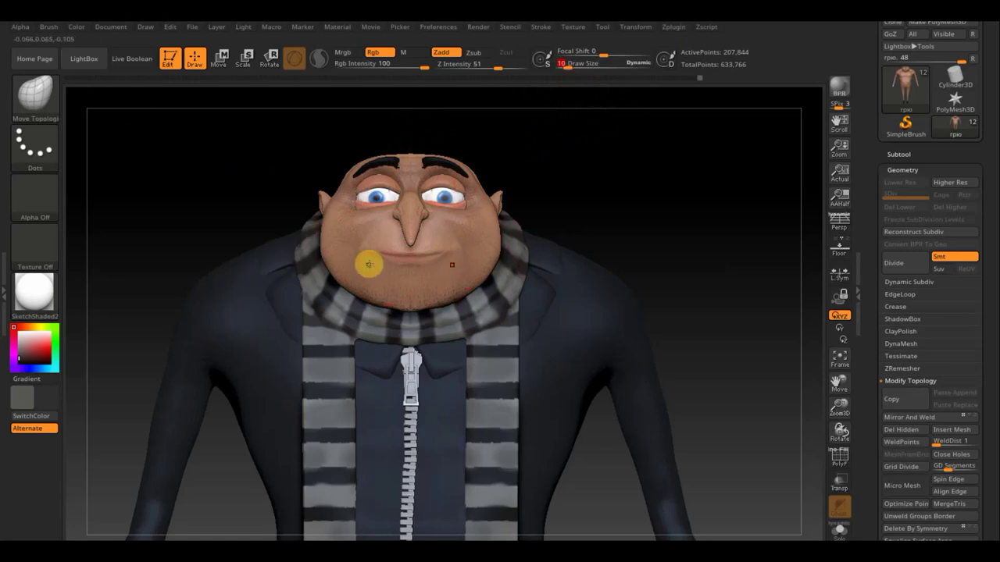
Select the Standard brush with lower Z Intensity and a smaller size, then save the project.
click(38, 108)
click(454, 112)
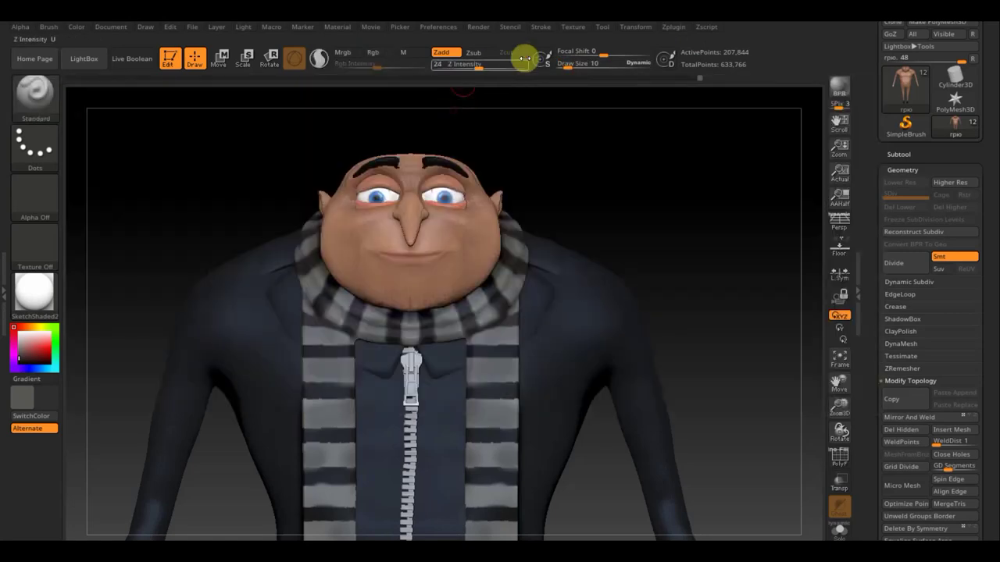
drag(479, 66, 452, 68)
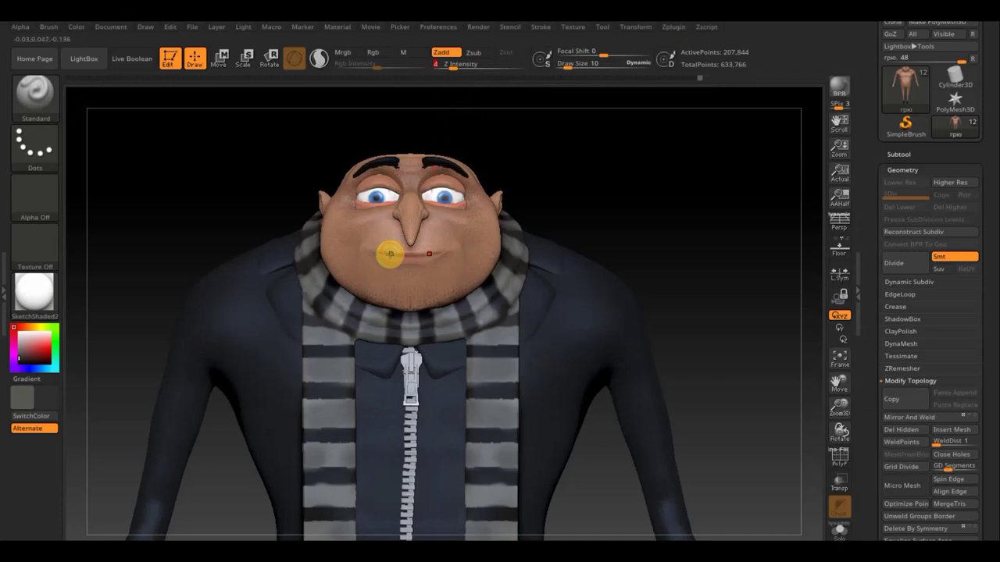
drag(575, 64, 560, 68)
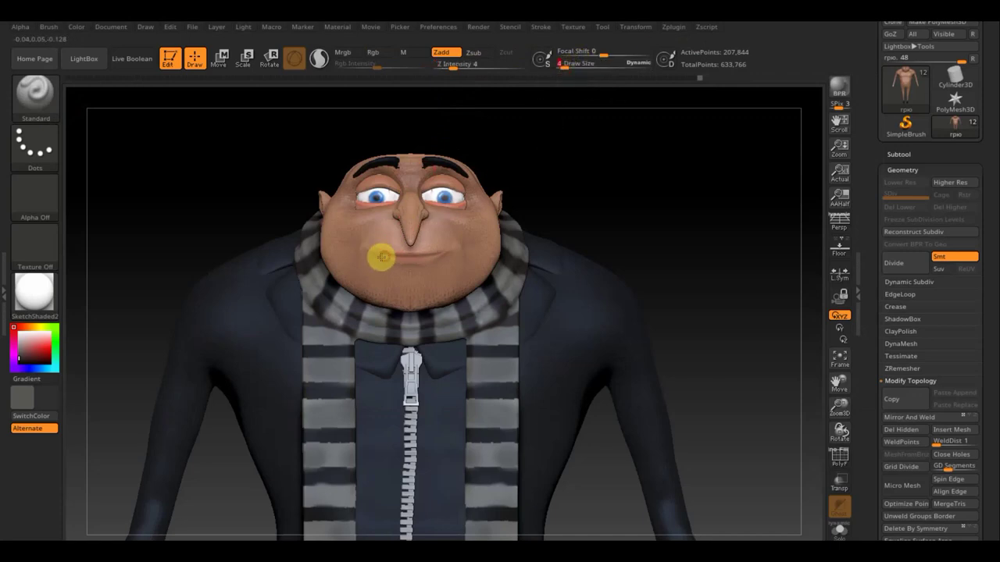
key(ctrl+s)
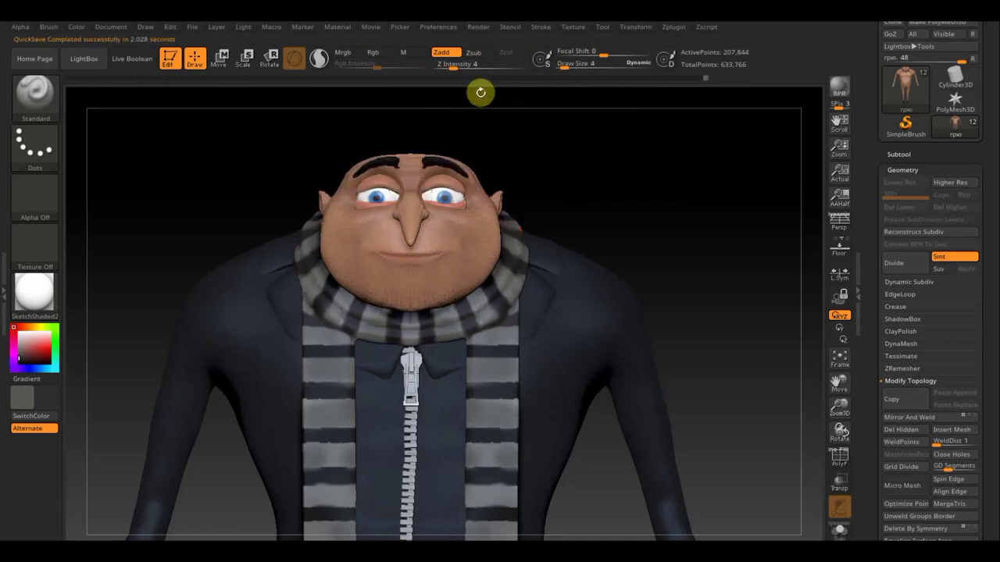
At Z Intensity 24, carve a finer mouth crease and smooth the mouth and cheeks.
click(468, 67)
text(14)
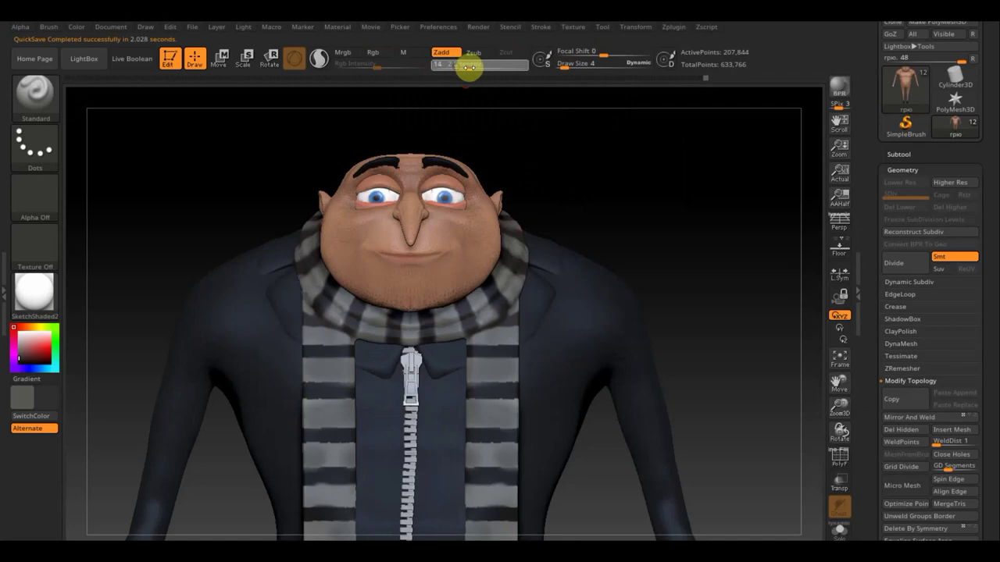
text(24)
key(Return)
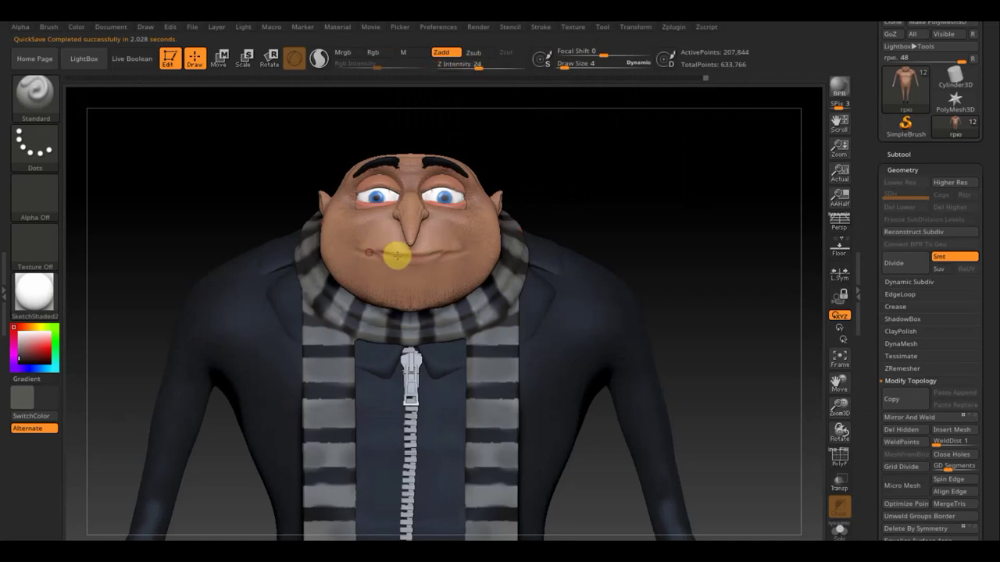
drag(386, 256, 356, 247)
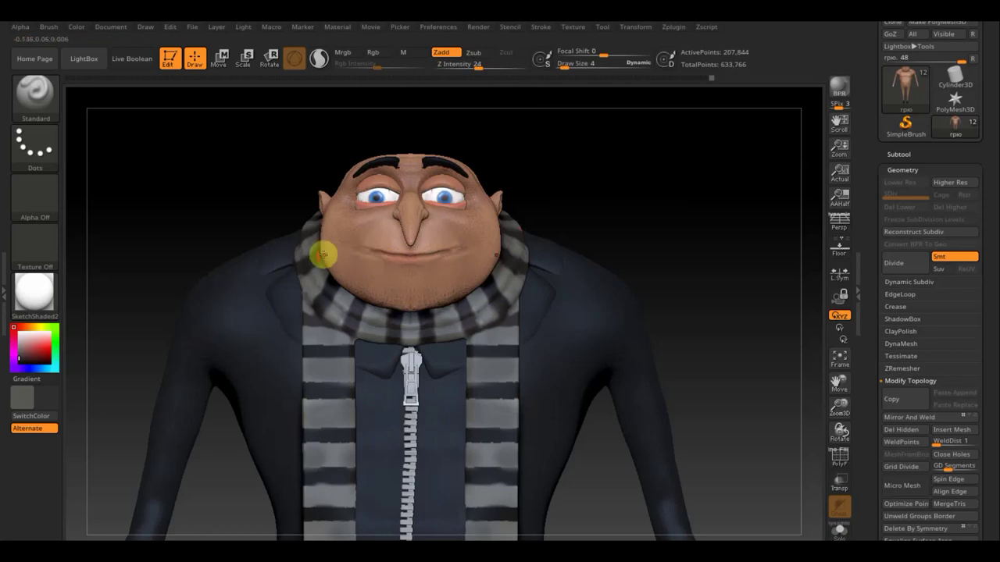
key(shift)
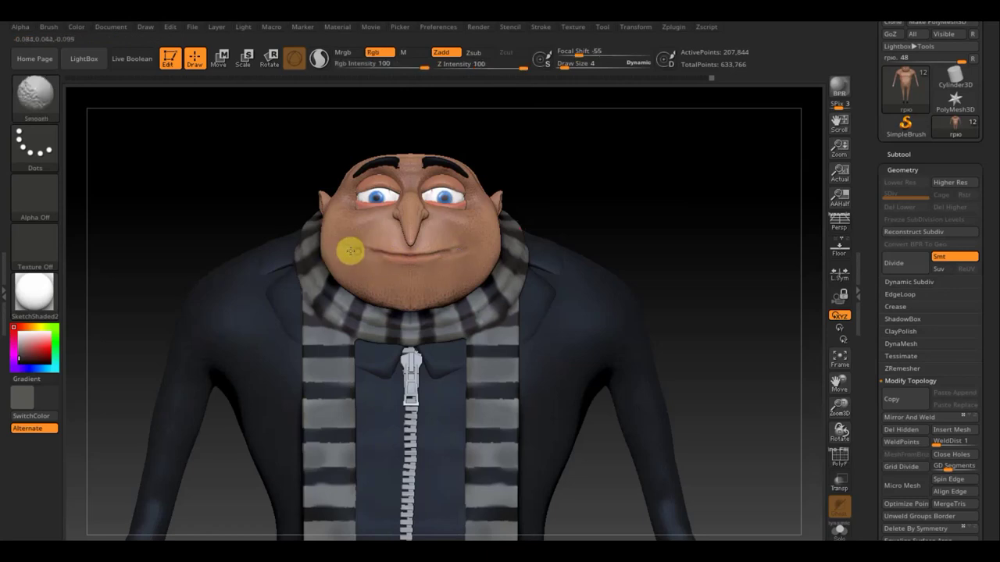
shift+drag(356, 253, 470, 253)
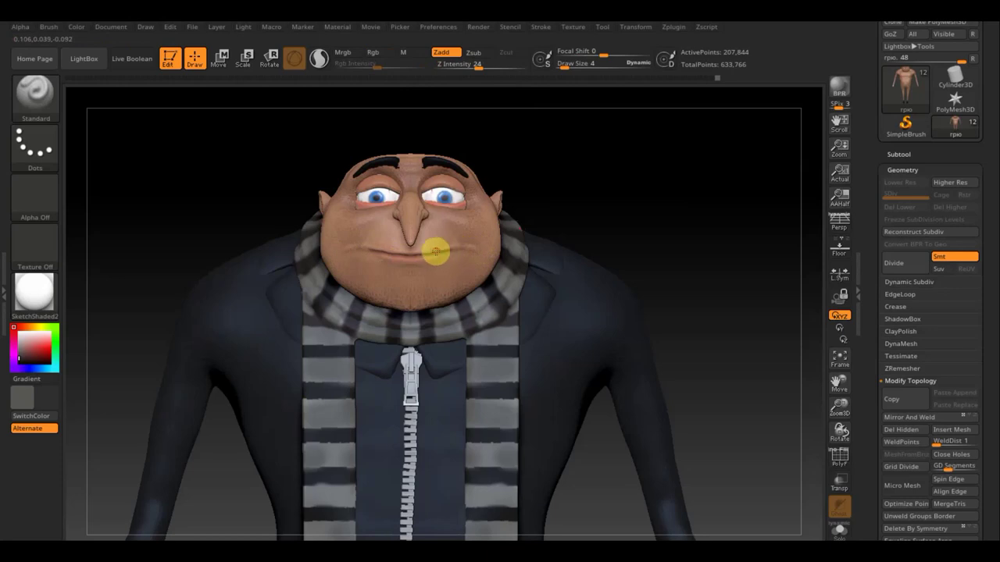
key(shift)
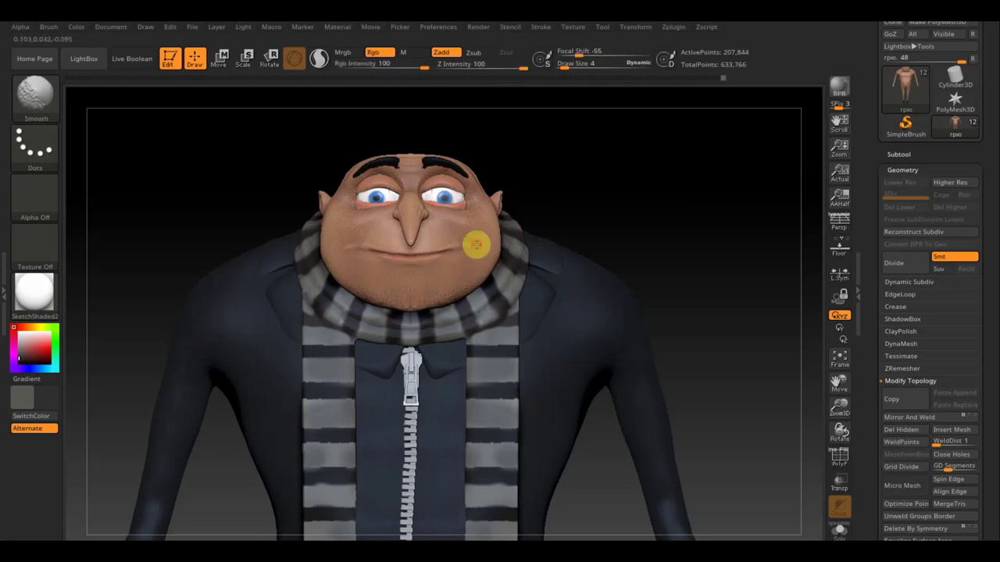
shift+drag(456, 238, 342, 245)
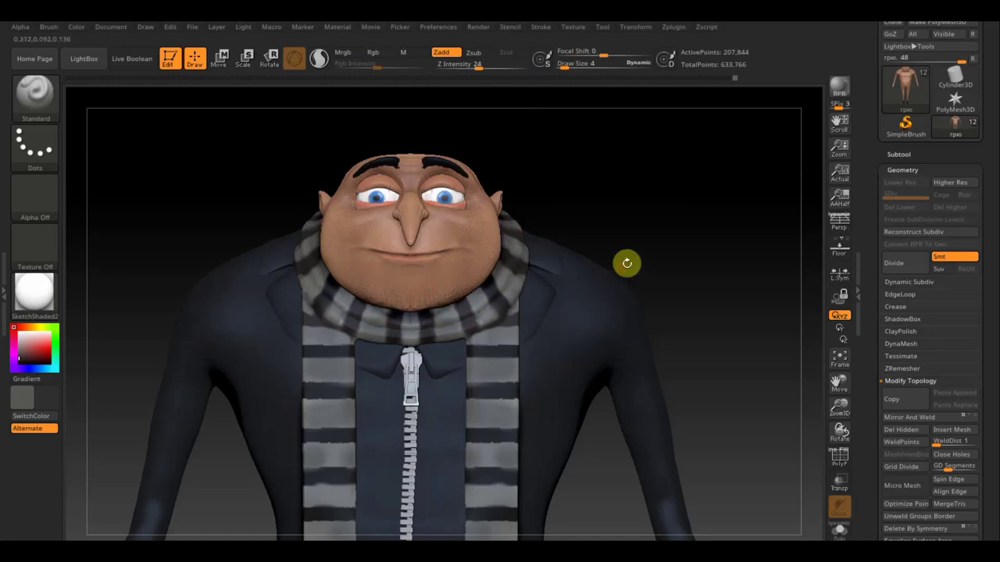
Zoom out and orbit to frame the finished Gru from head to feet.
alt+drag(703, 262, 661, 208)
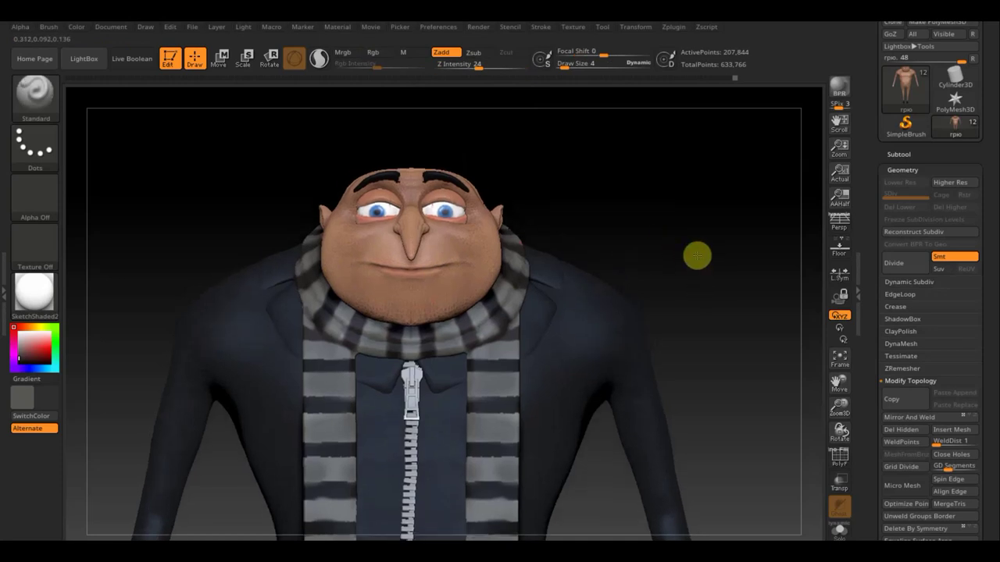
mouse_move(662, 346)
alt+mouse_down()
mouse_move(649, 318)
mouse_move(645, 333)
alt+mouse_up()
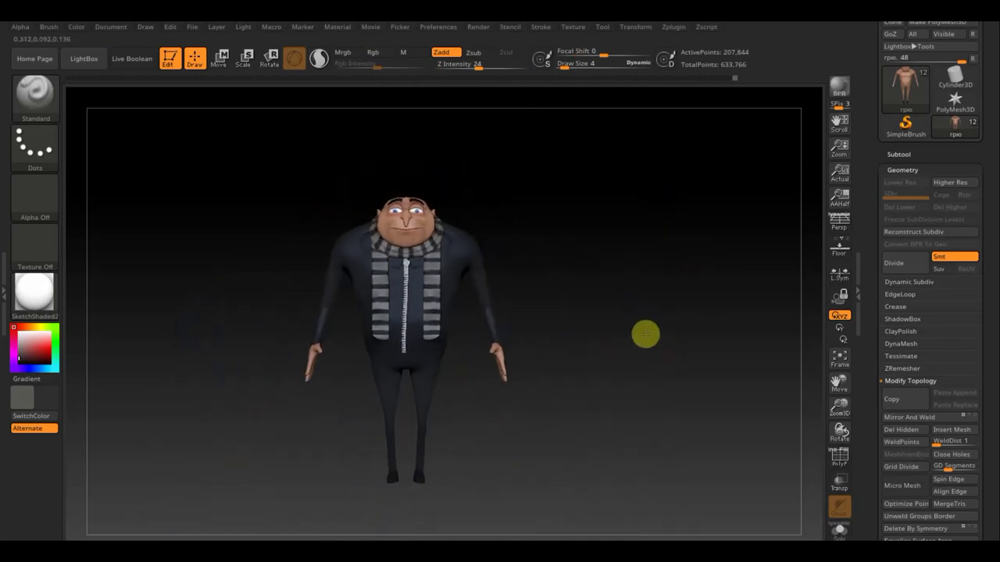
key(b)
key(s)
key(t)
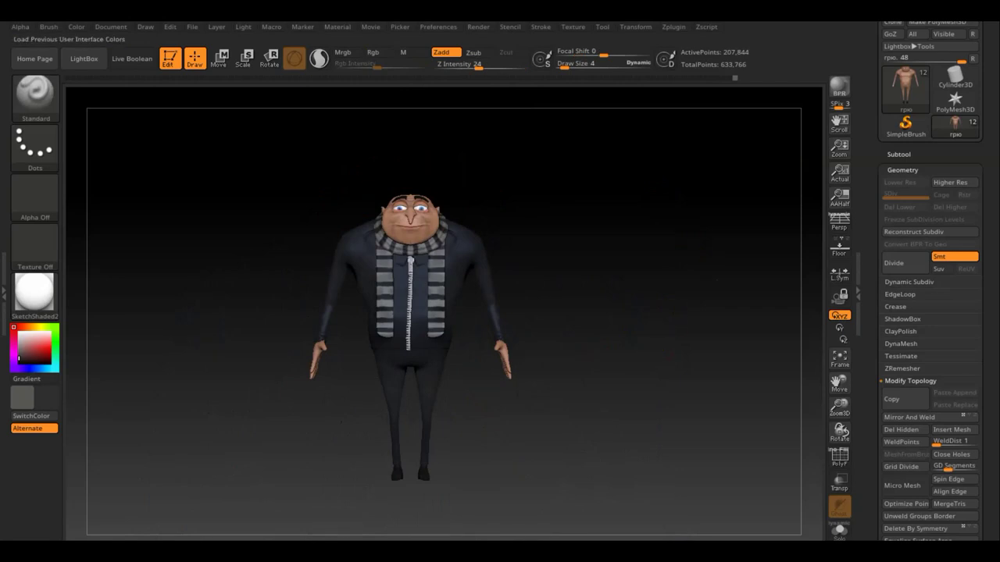
mouse_move(645, 241)
alt+mouse_down()
mouse_move(650, 286)
mouse_move(662, 239)
mouse_move(659, 257)
mouse_move(645, 241)
mouse_move(648, 250)
alt+mouse_up()
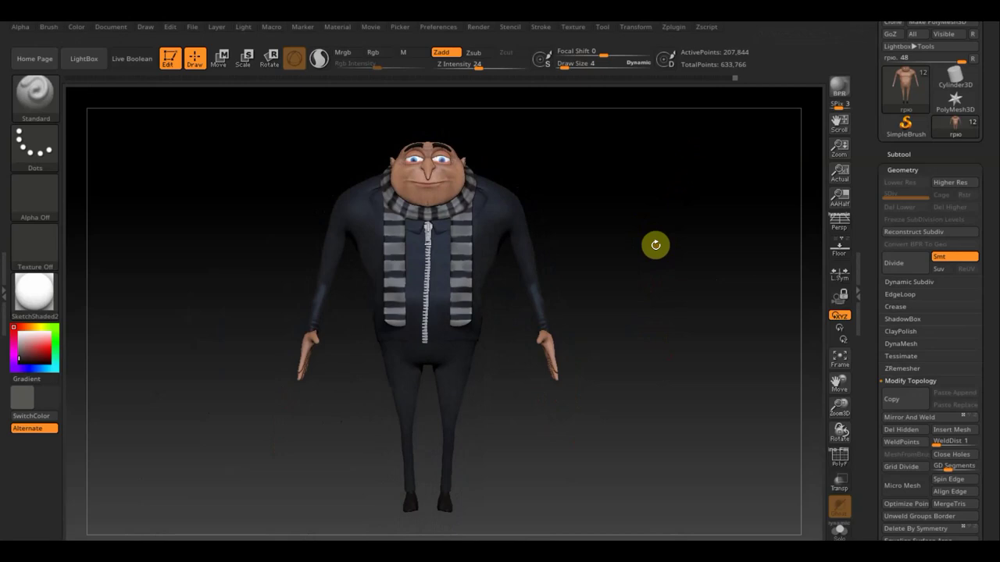
mouse_move(695, 239)
mouse_down()
mouse_move(674, 281)
mouse_move(547, 273)
mouse_move(683, 277)
mouse_move(709, 302)
mouse_up()
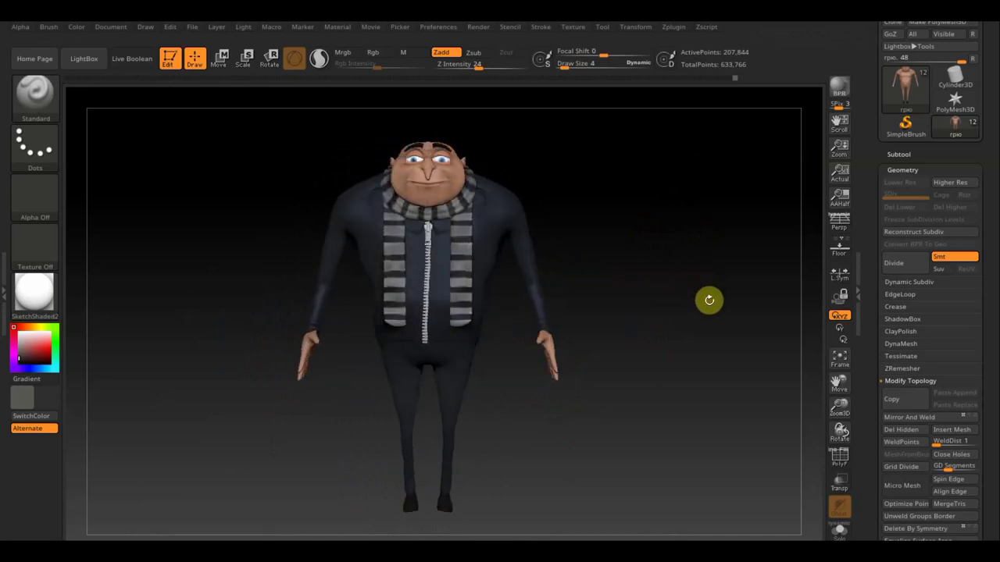